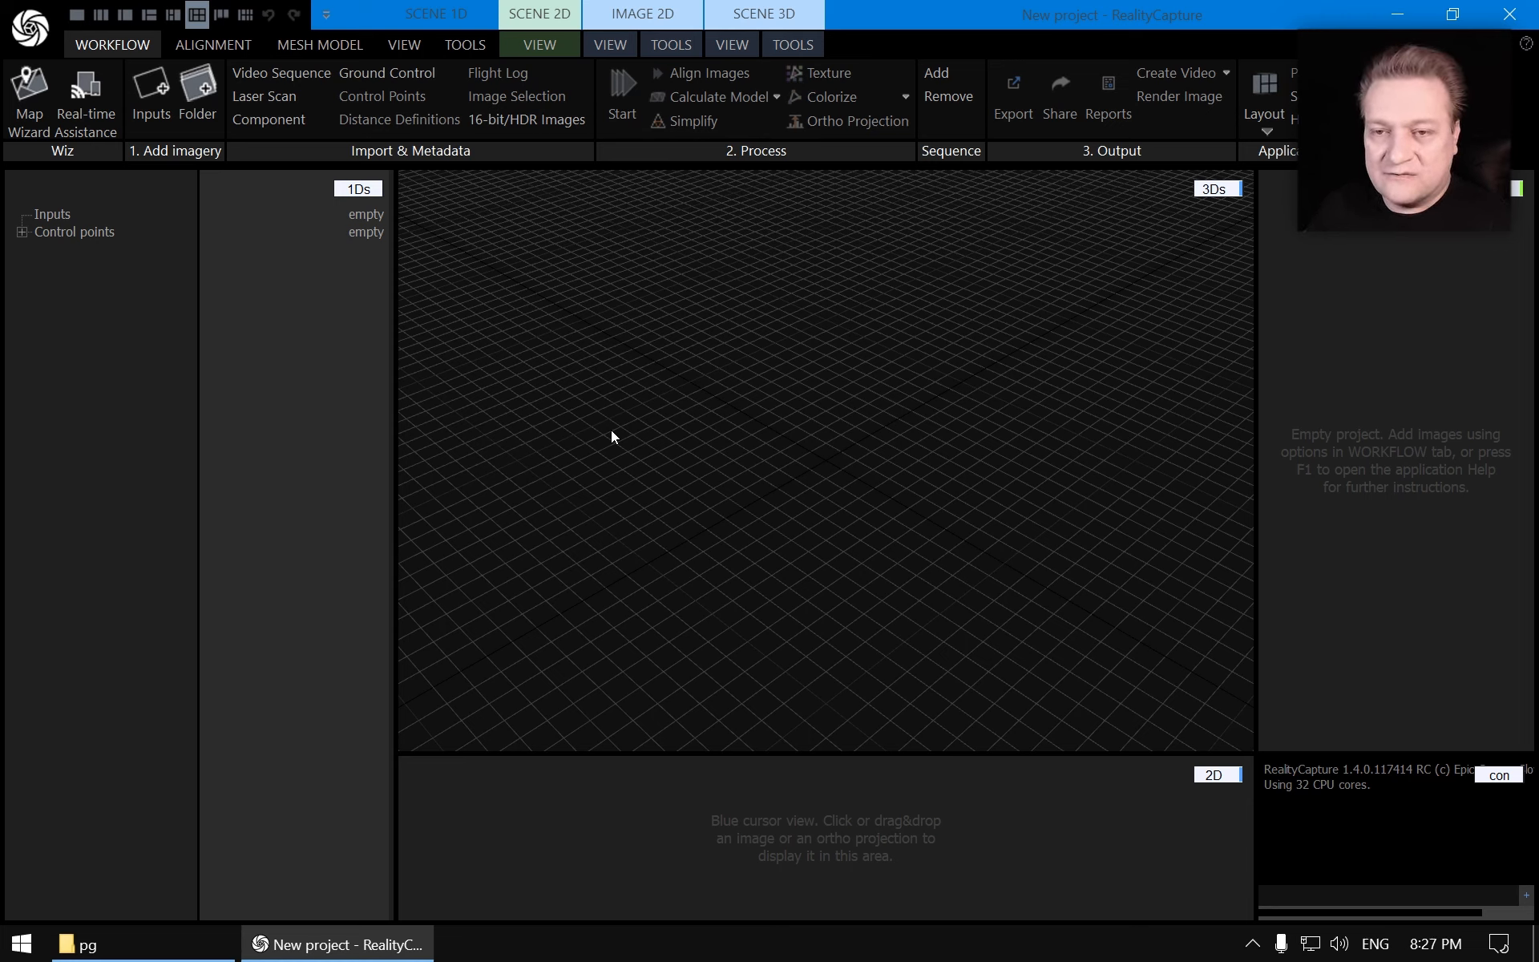
Import all images from the Octopus_rc\pg\img folder as project inputs
{"action": "left_click", "coordinate": [151, 95]}
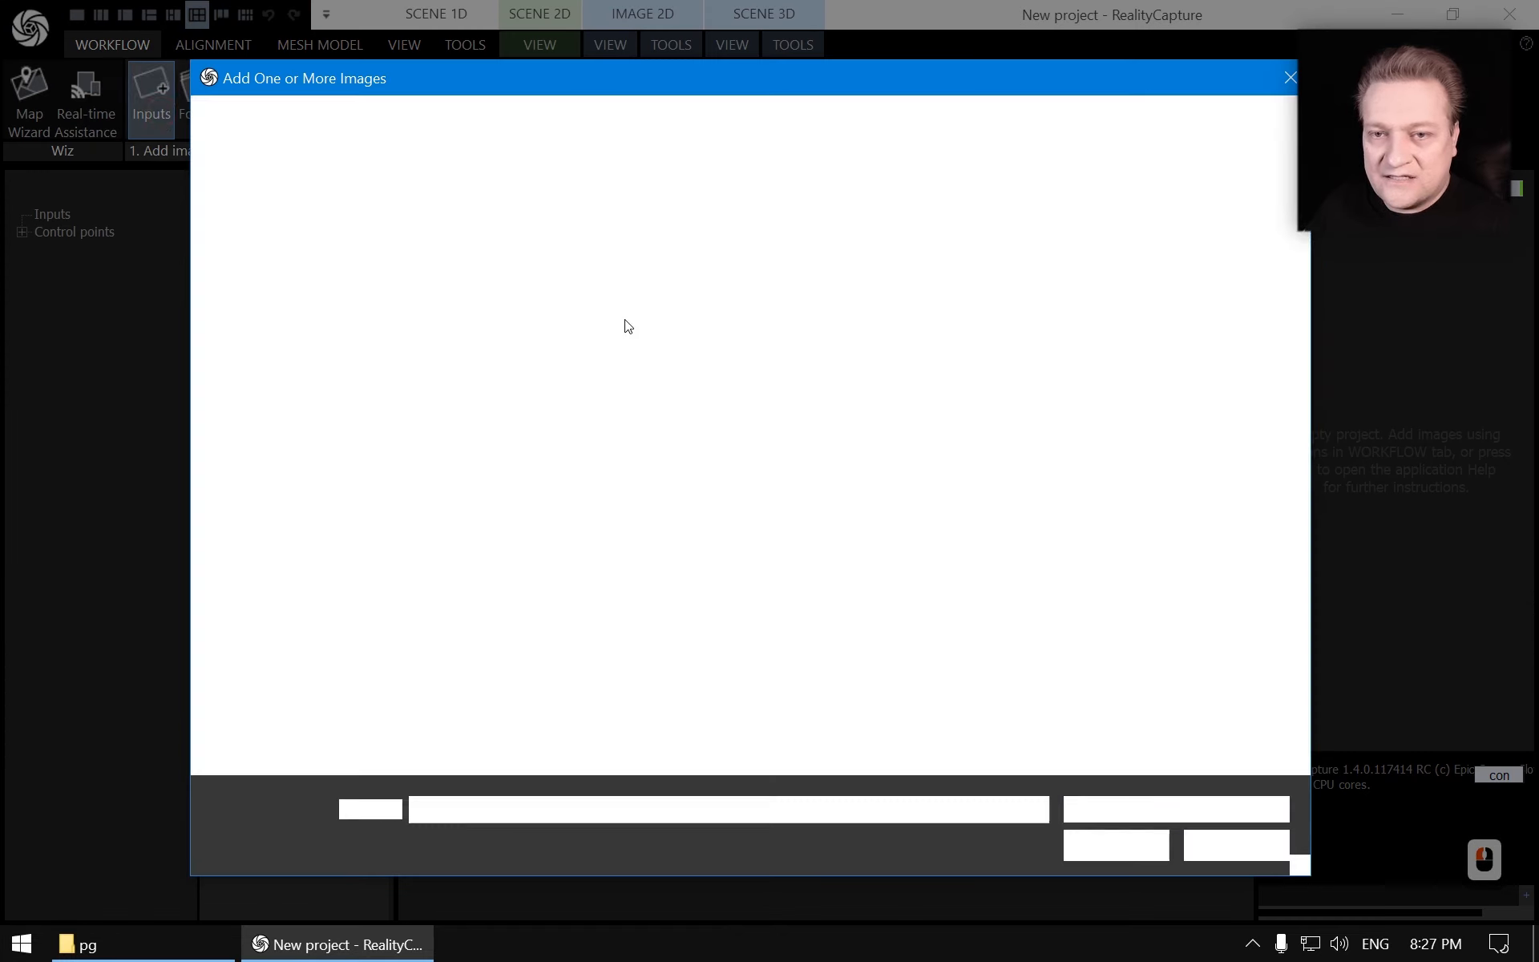
{"action": "left_click", "coordinate": [716, 115]}
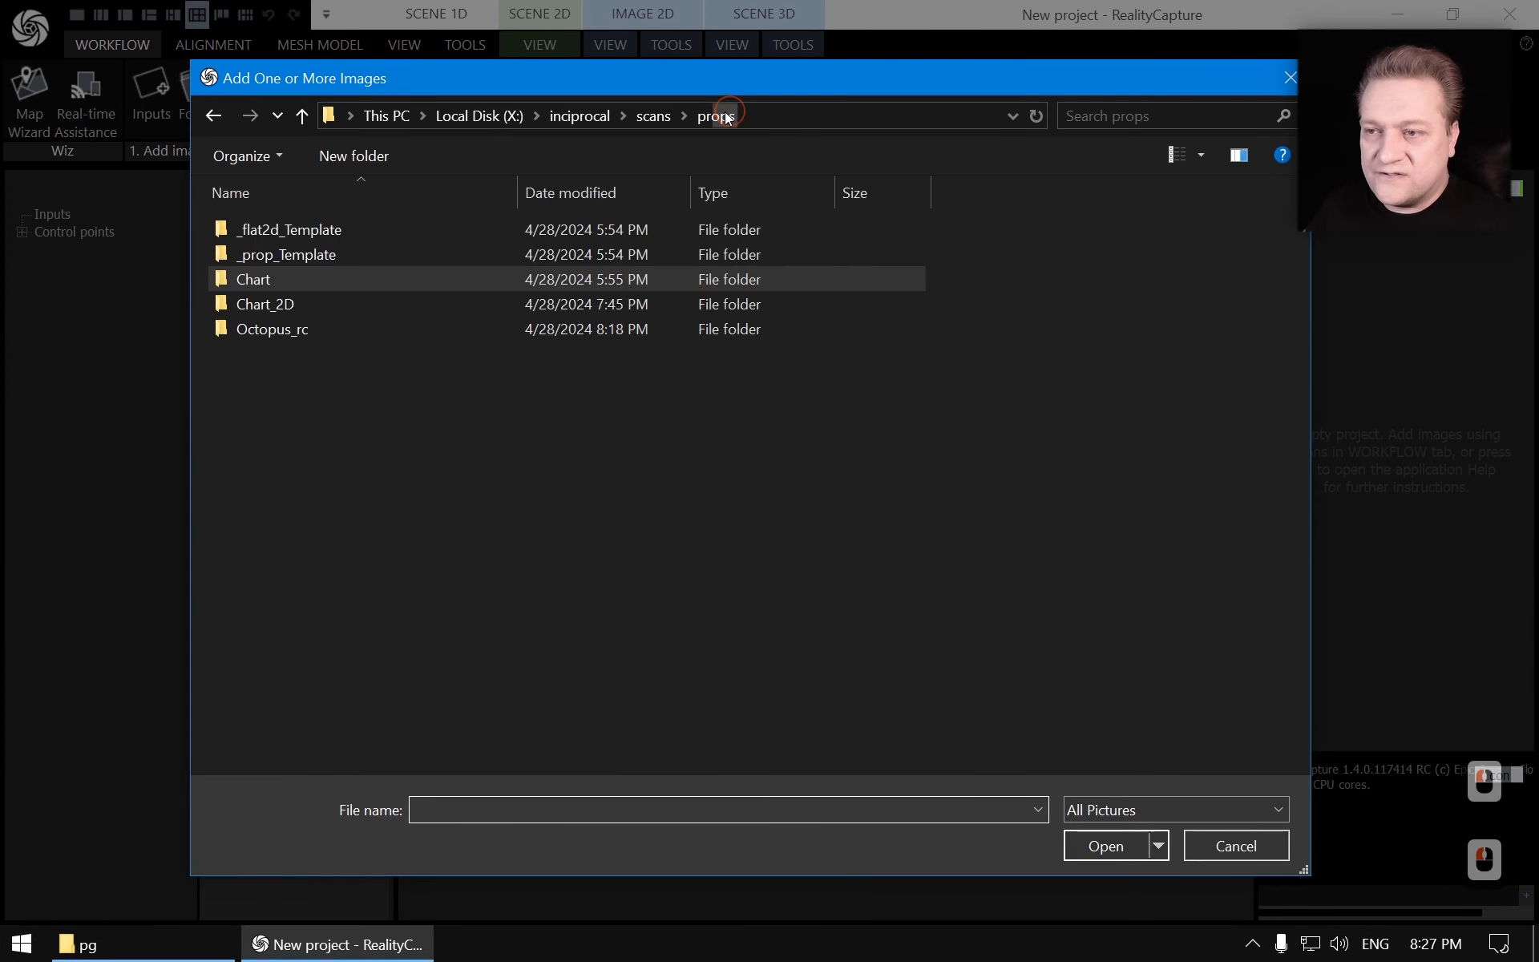
{"action": "double_click", "coordinate": [298, 335]}
{"action": "double_click", "coordinate": [274, 254]}
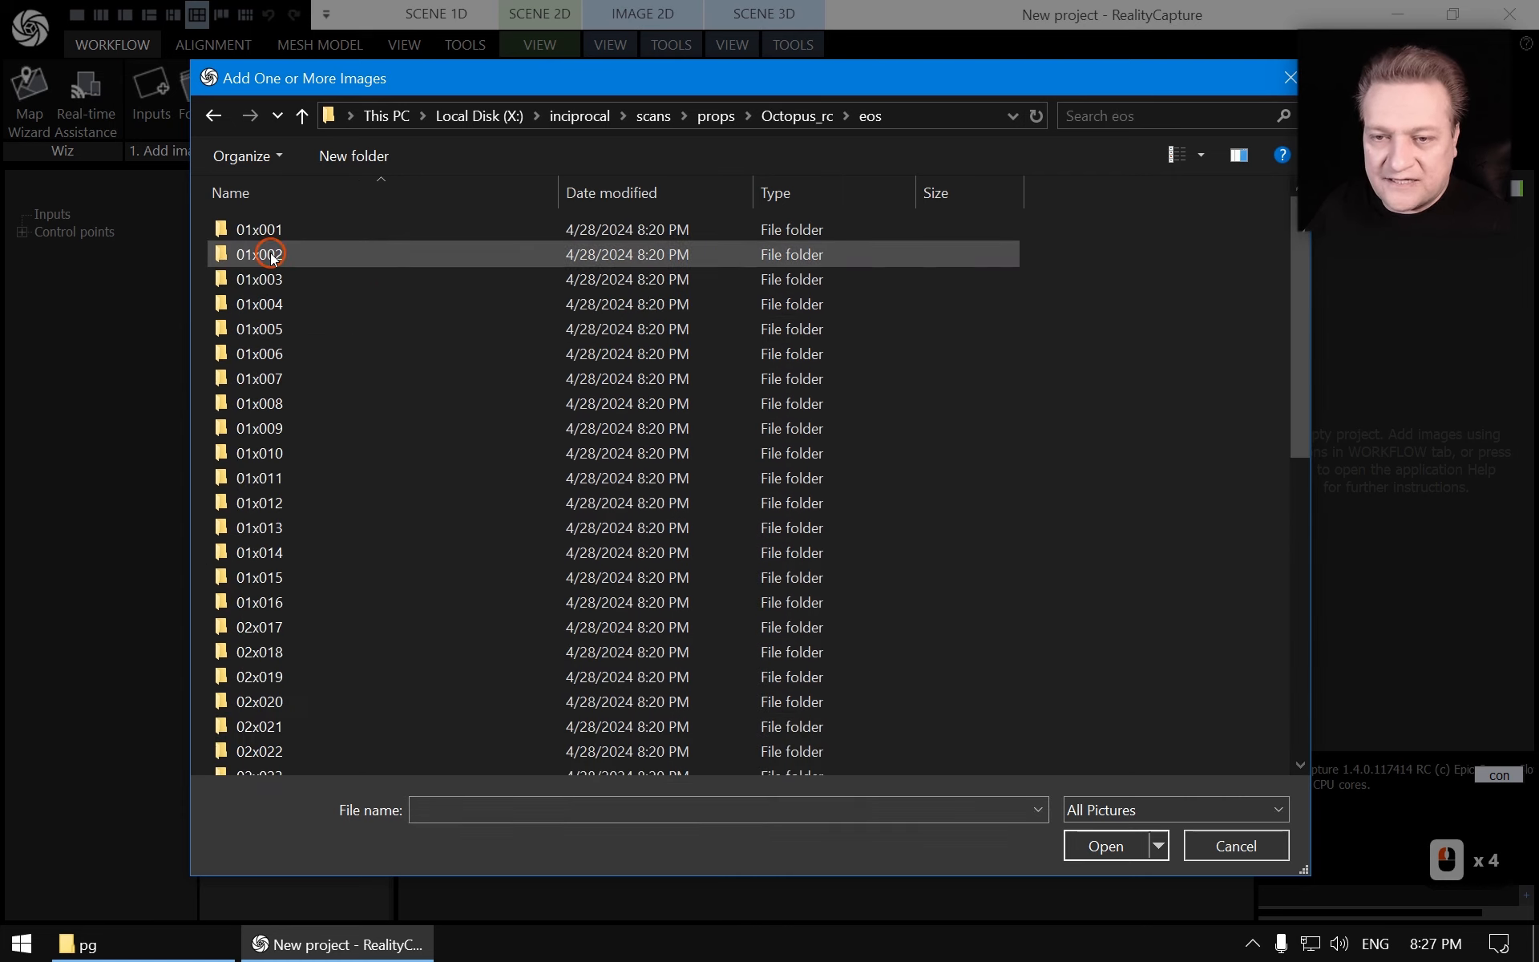
{"action": "key", "text": "BackSpace"}
{"action": "double_click", "coordinate": [255, 254]}
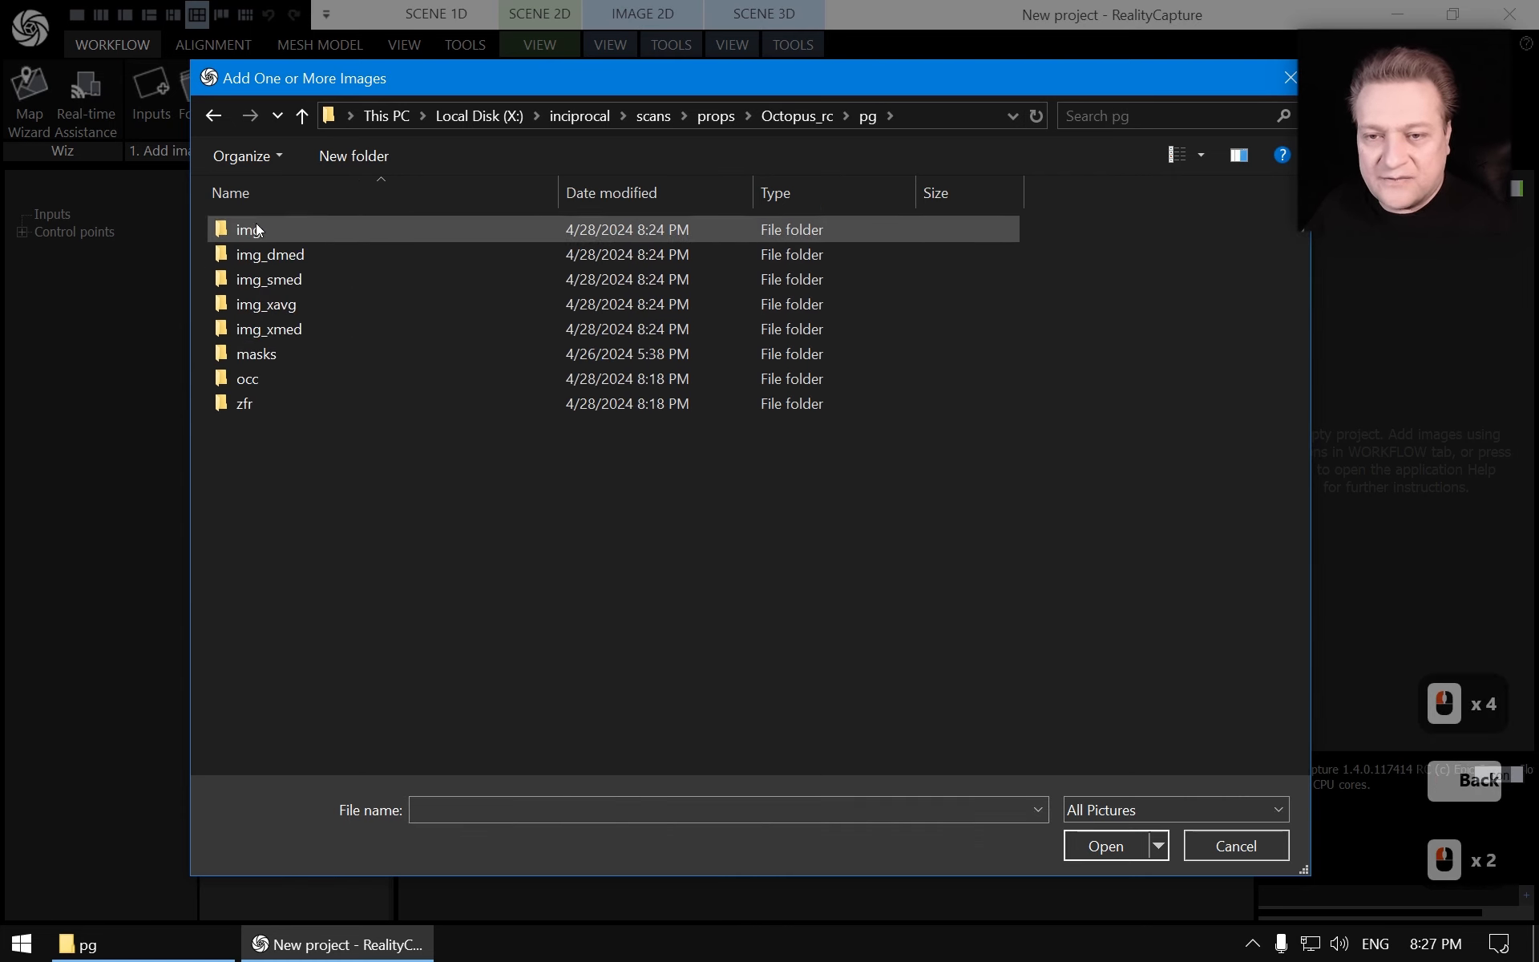
{"action": "double_click", "coordinate": [257, 230]}
{"action": "left_click", "coordinate": [285, 242]}
{"action": "key", "text": "ctrl+a"}
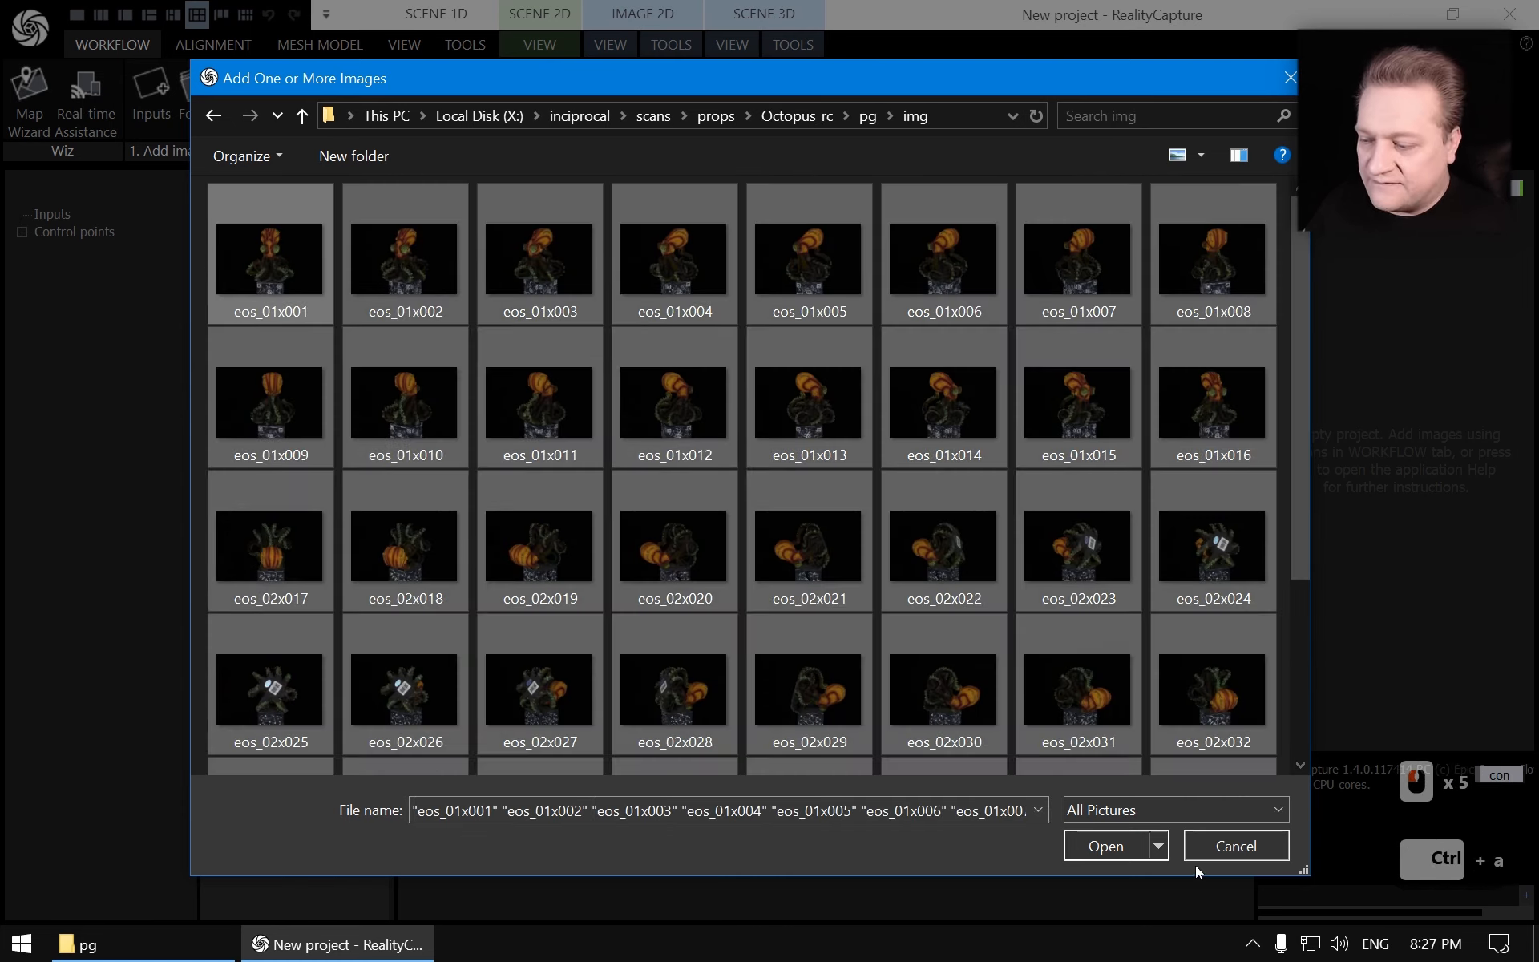
{"action": "left_click", "coordinate": [1129, 847]}
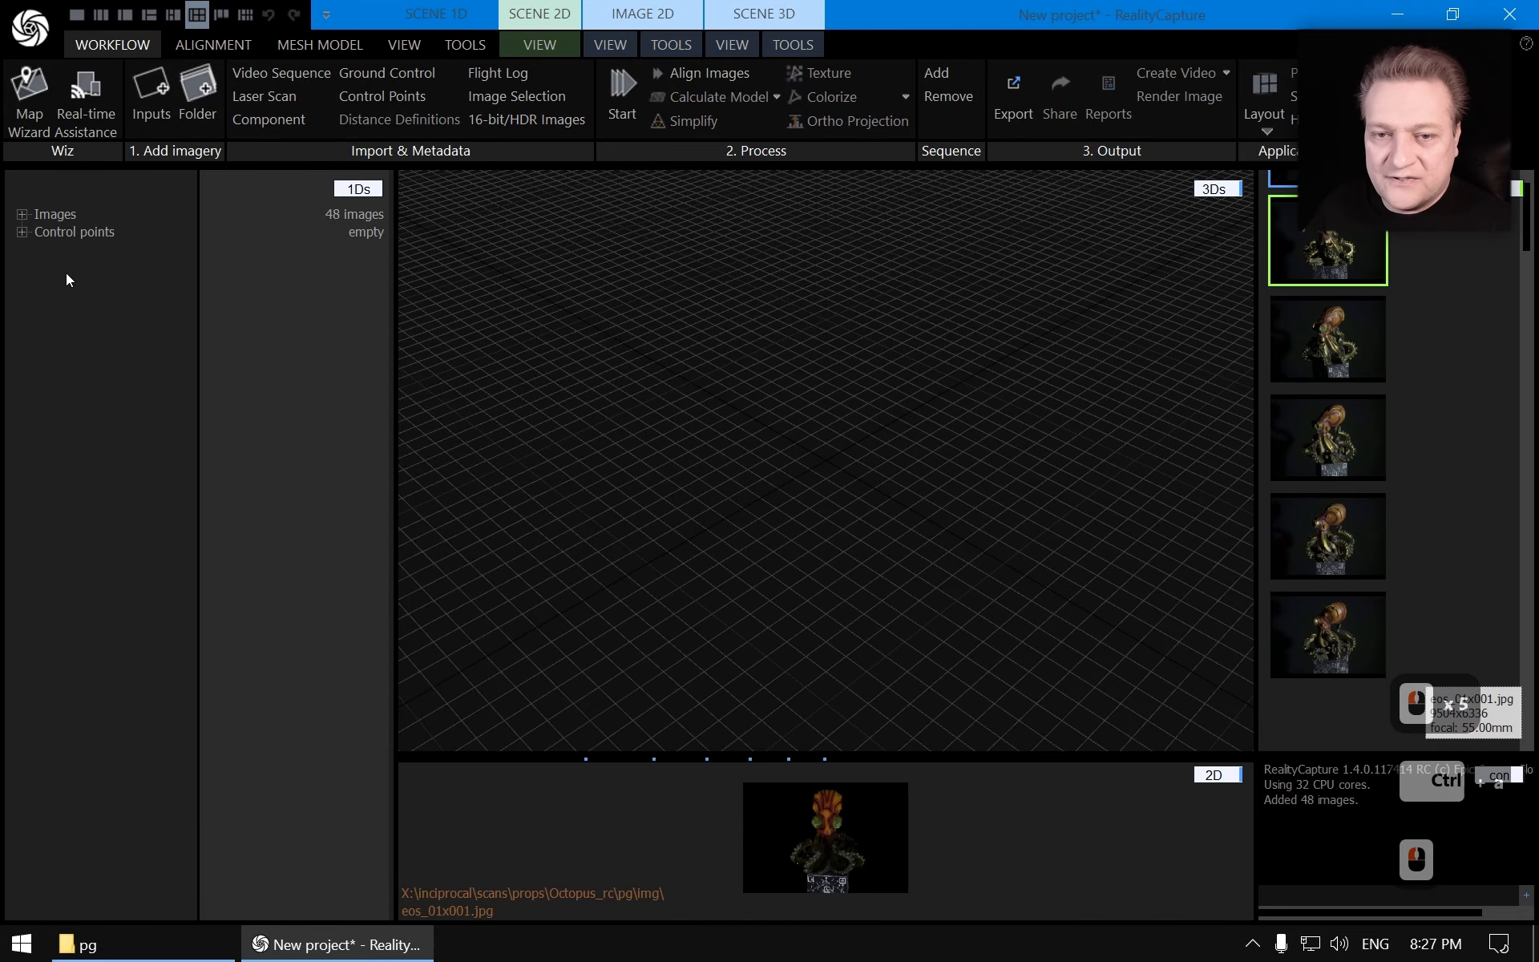
Inspect the imported images and their prior calibration properties
{"action": "left_click", "coordinate": [23, 215]}
{"action": "double_click", "coordinate": [80, 232]}
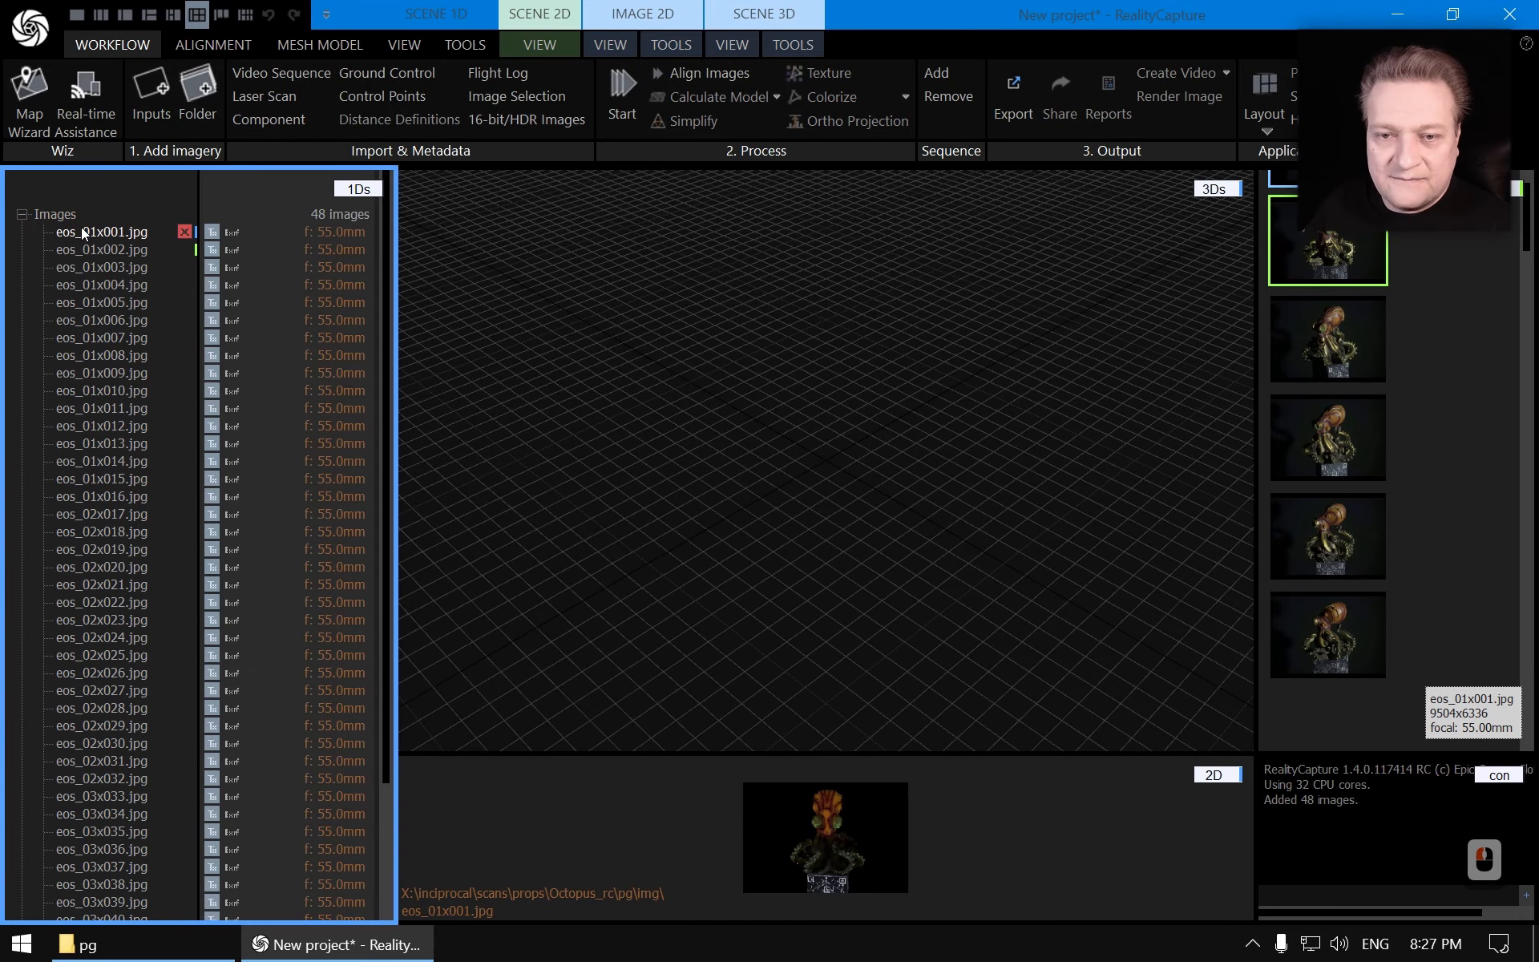
{"action": "scroll", "coordinate": [286, 757], "scroll_direction": "down", "scroll_amount": 11}
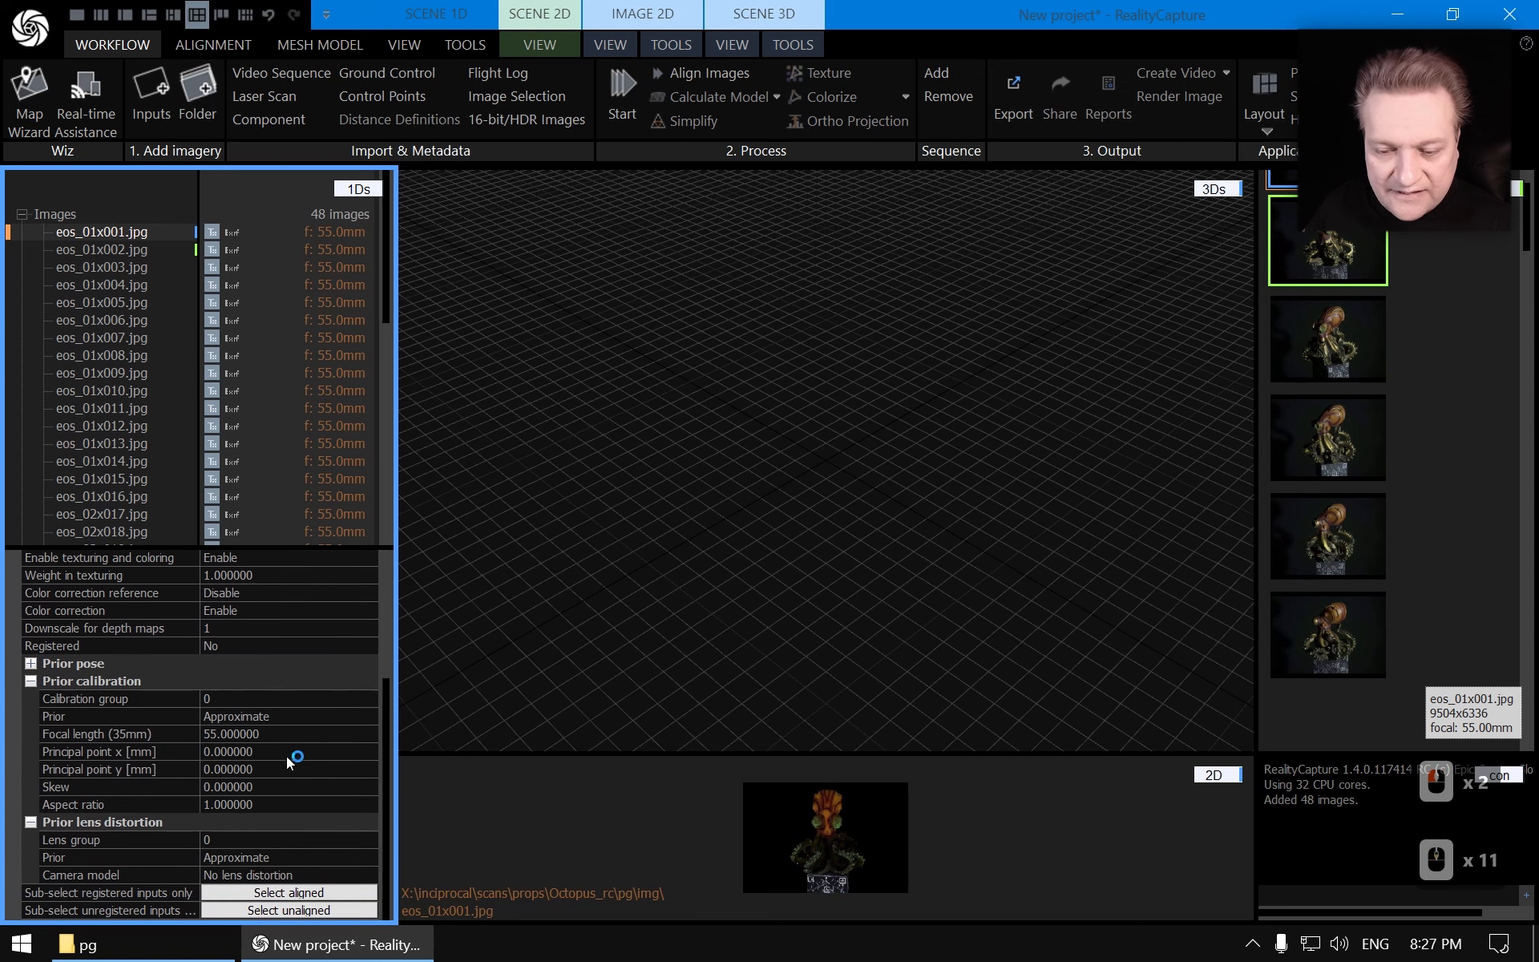
{"action": "left_click", "coordinate": [123, 355]}
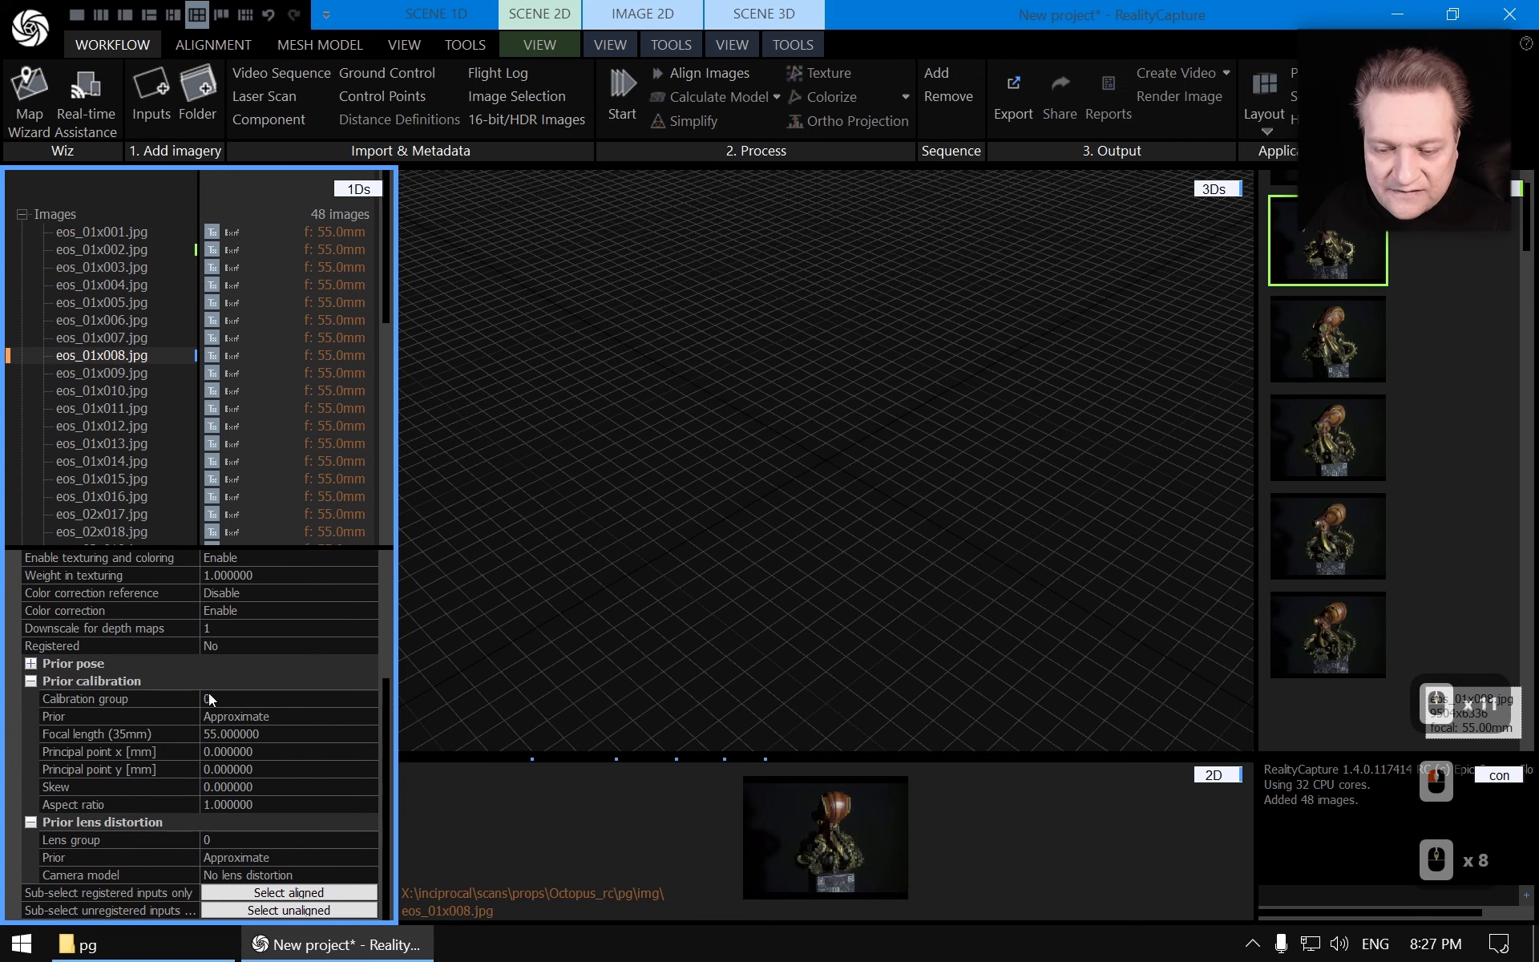
{"action": "scroll", "coordinate": [254, 596], "scroll_direction": "up", "scroll_amount": 11}
{"action": "left_click", "coordinate": [369, 559]}
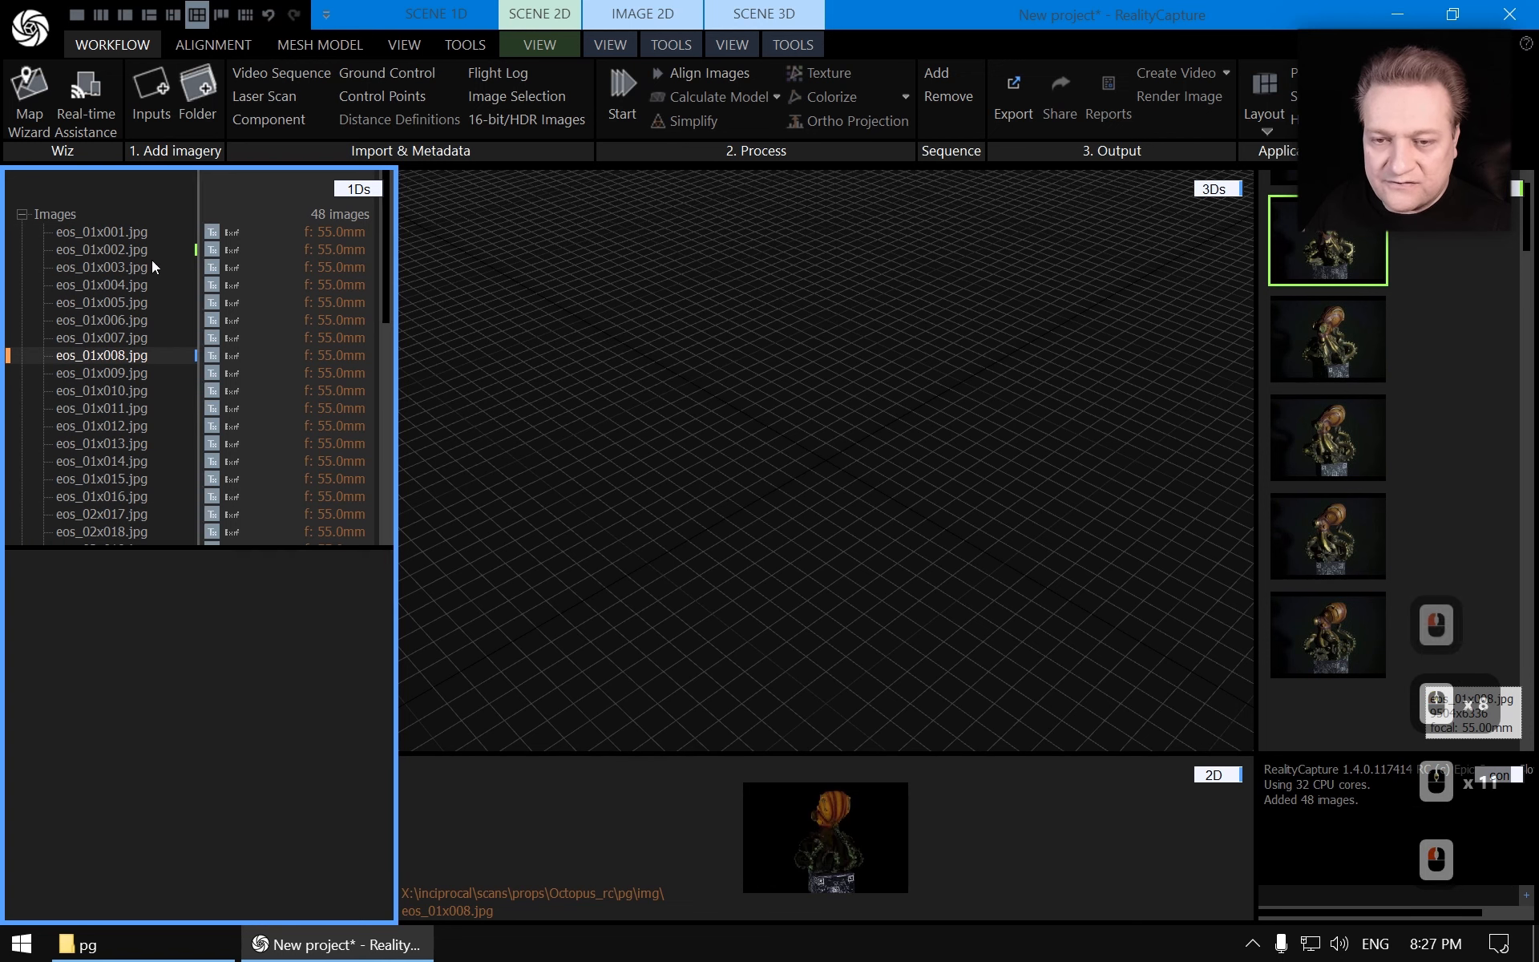
{"action": "left_click", "coordinate": [23, 214]}
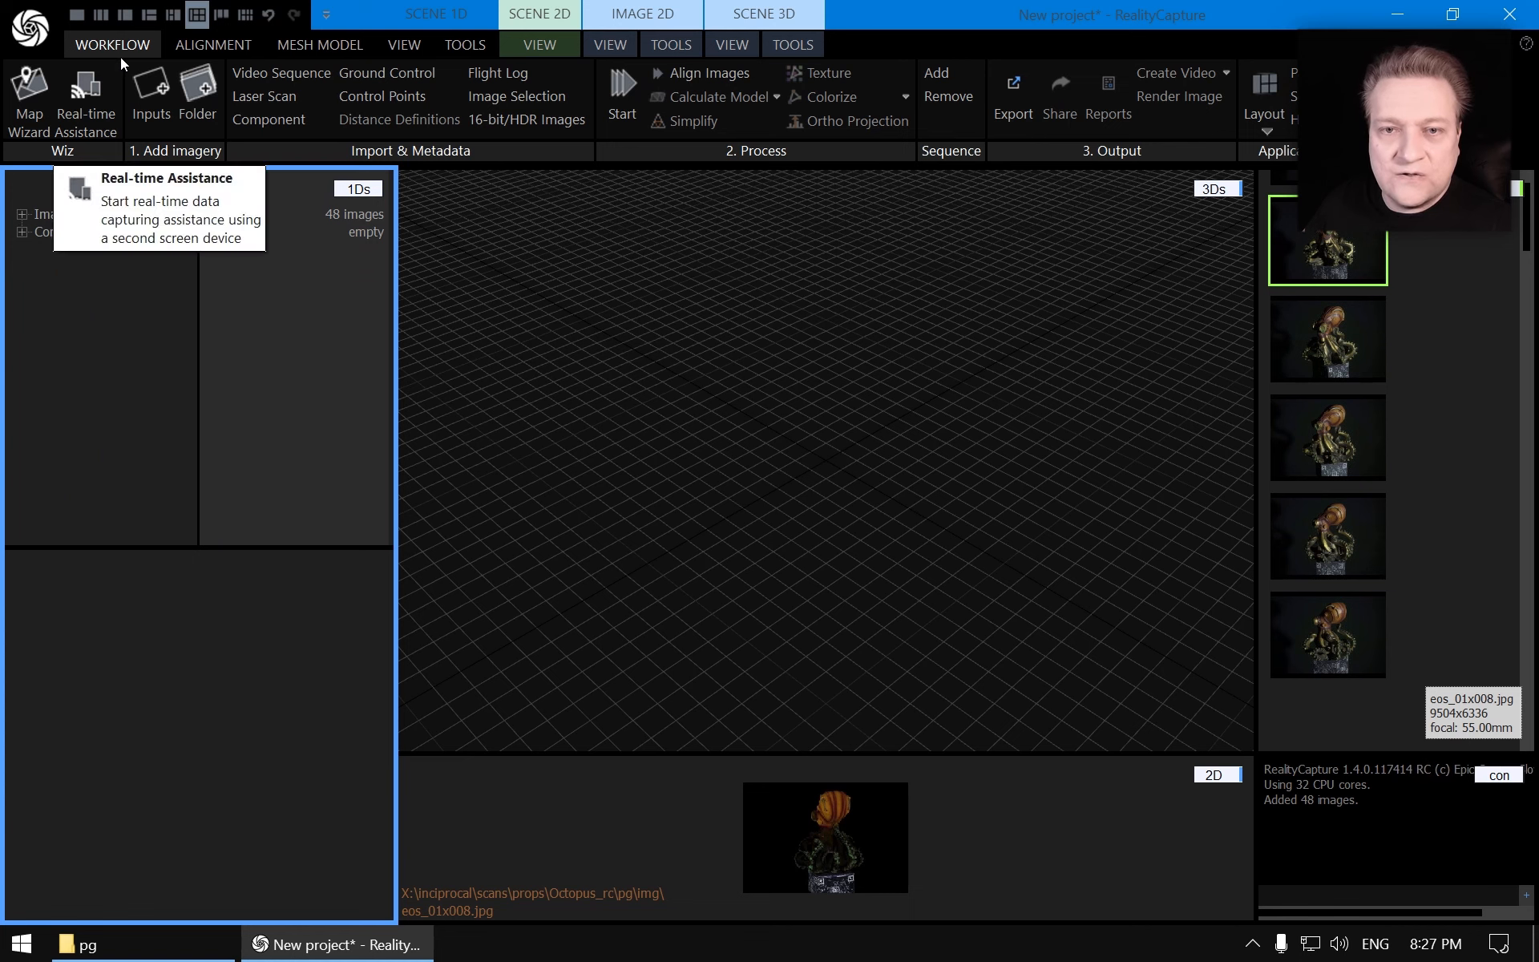
Detect the April Tag 16h5 markers across all images with the Detect Markers tool
{"action": "left_click", "coordinate": [214, 46]}
{"action": "left_click", "coordinate": [60, 95]}
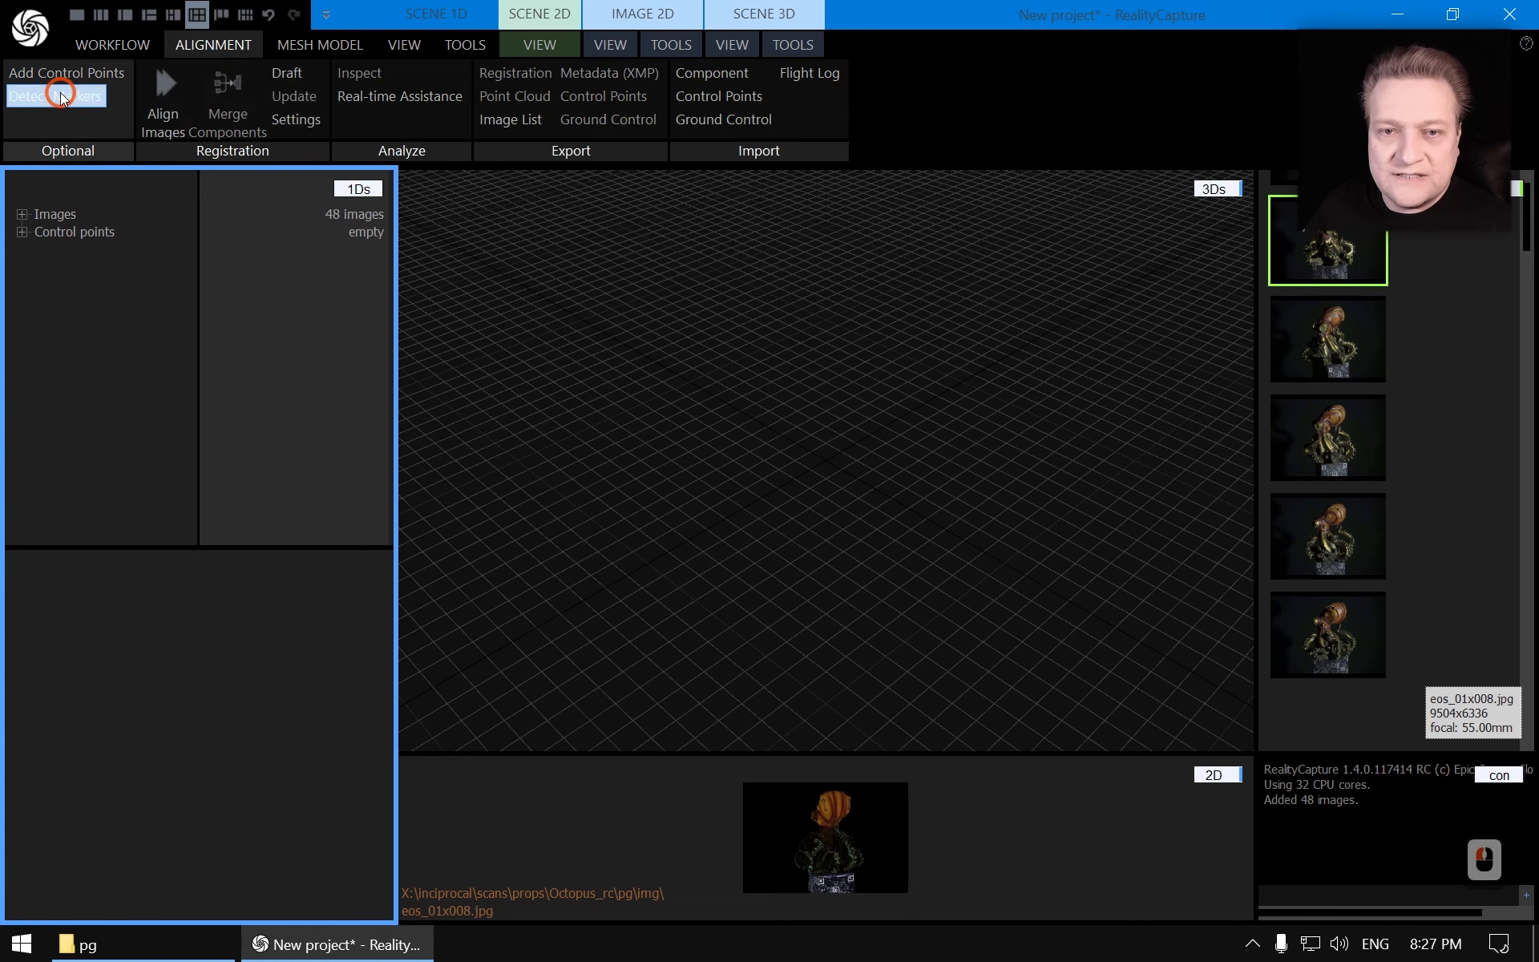
{"action": "left_click", "coordinate": [324, 628]}
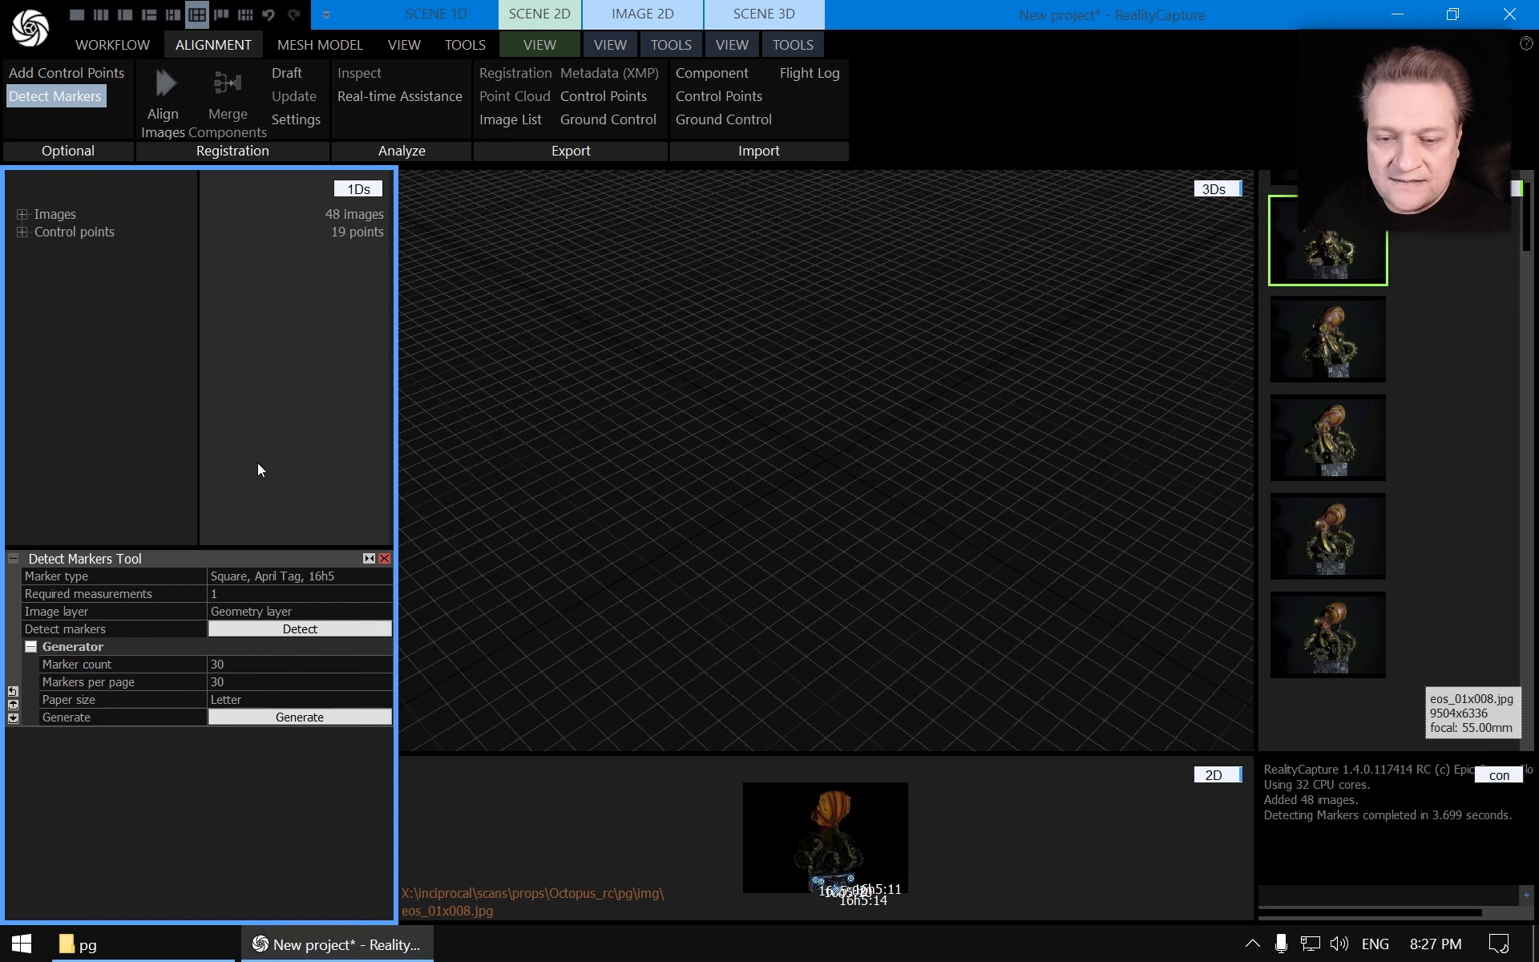
{"action": "left_click", "coordinate": [384, 559]}
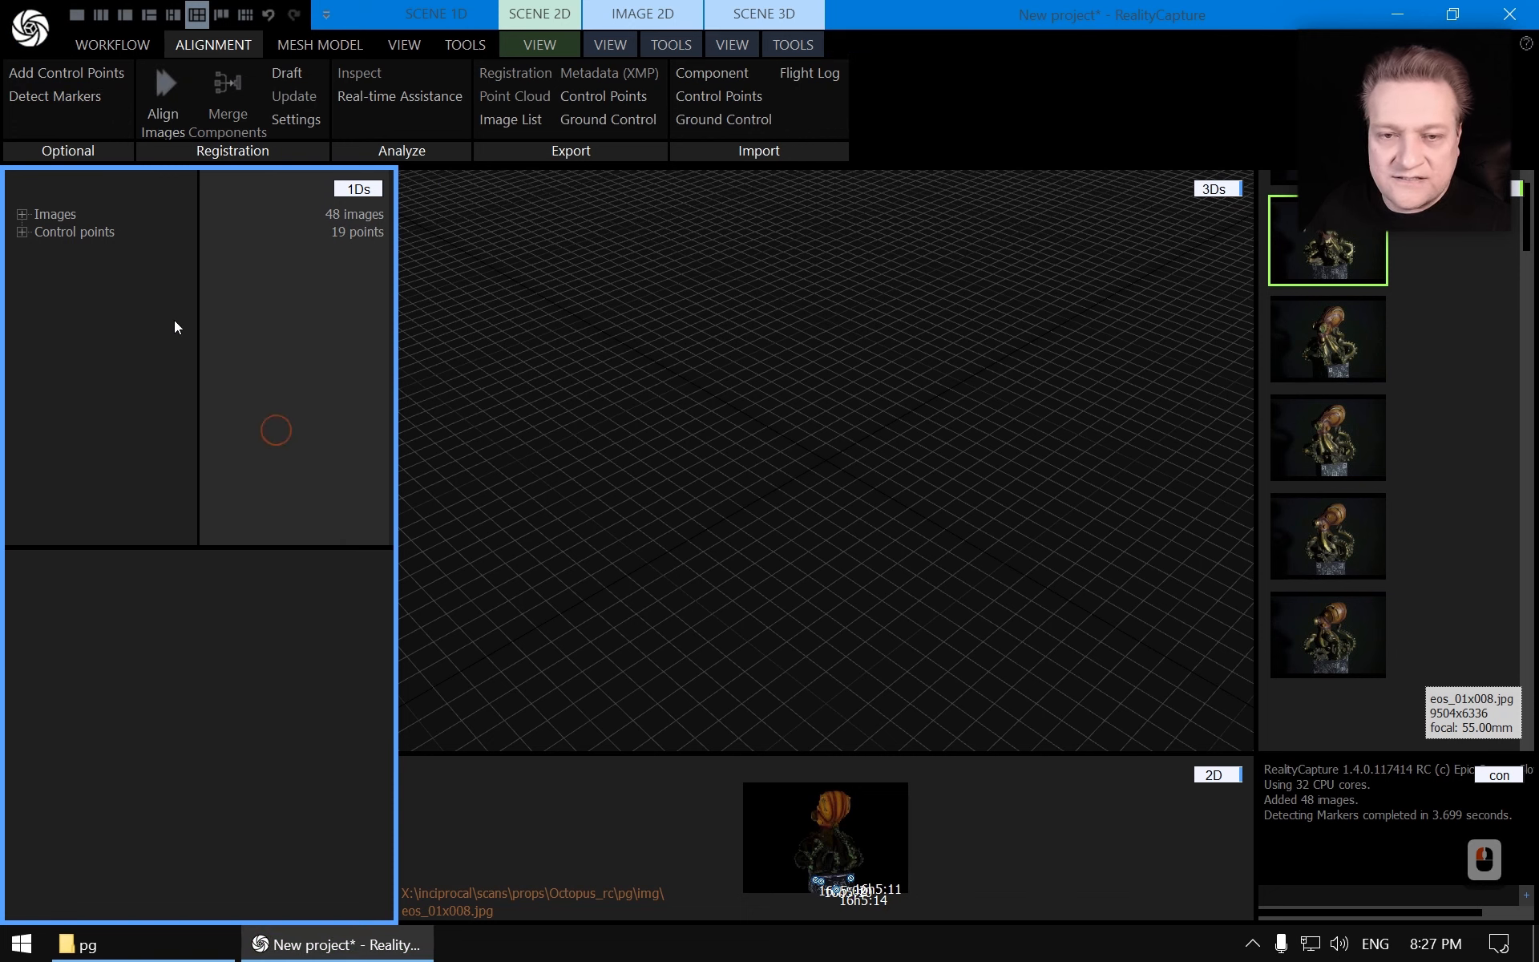
Import ground control points from the mainbox_gc CSV file
{"action": "double_click", "coordinate": [21, 232]}
{"action": "double_click", "coordinate": [22, 232]}
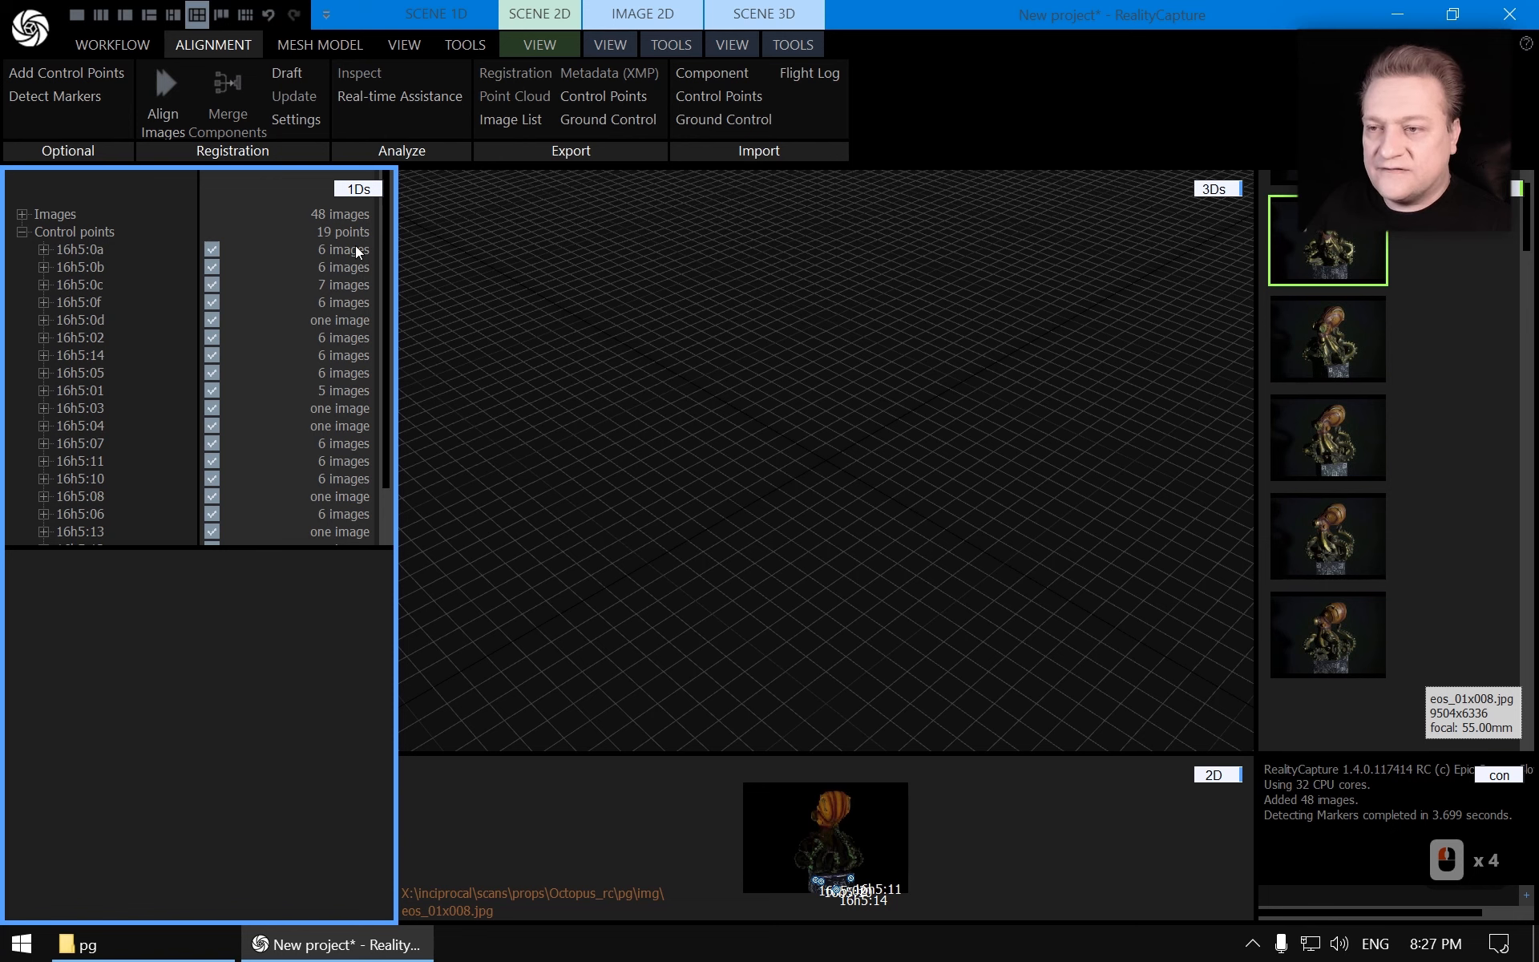
{"action": "left_click", "coordinate": [713, 119]}
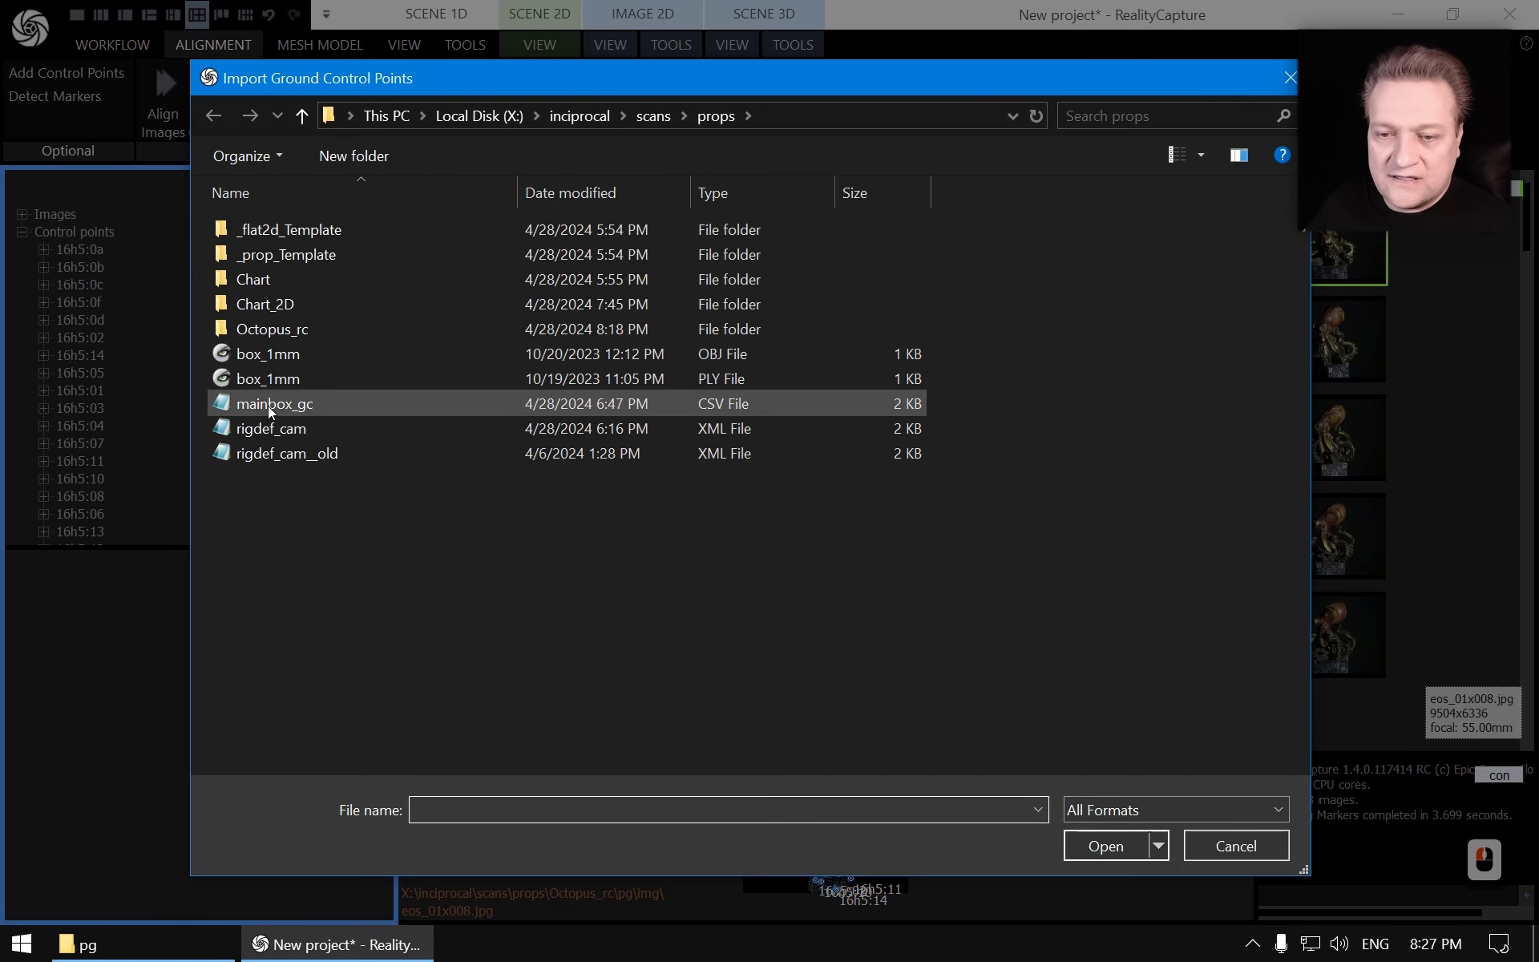
{"action": "double_click", "coordinate": [268, 404]}
{"action": "left_click", "coordinate": [741, 643]}
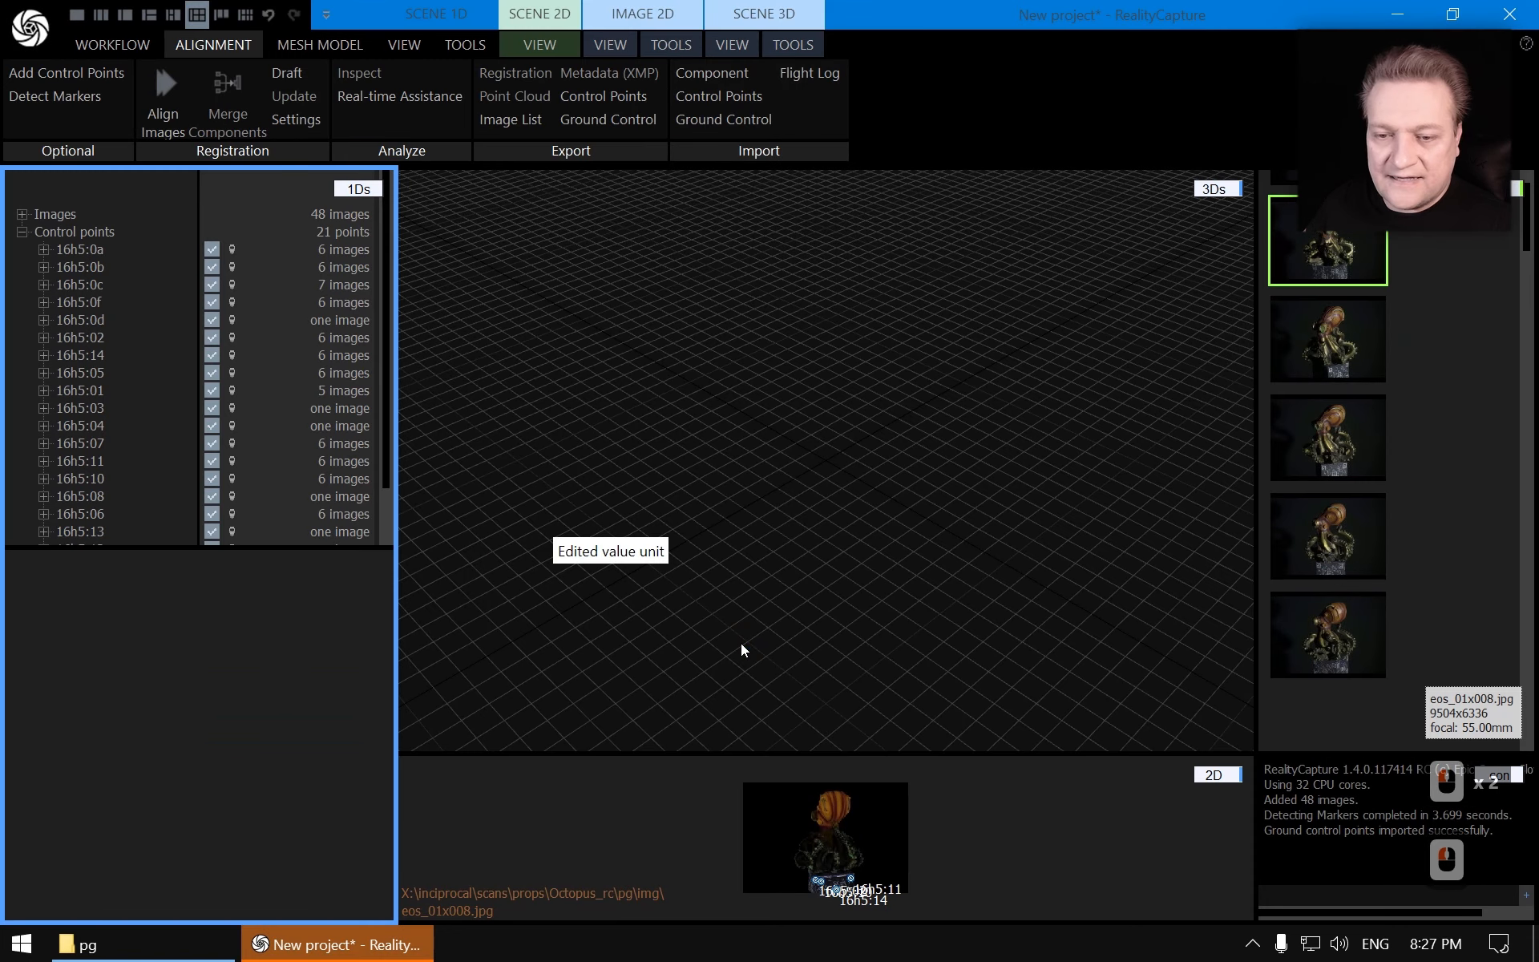
Examine marker 16h5:1e's detection in its single image, zoomed in
{"action": "scroll", "coordinate": [273, 321], "scroll_direction": "down", "scroll_amount": 6}
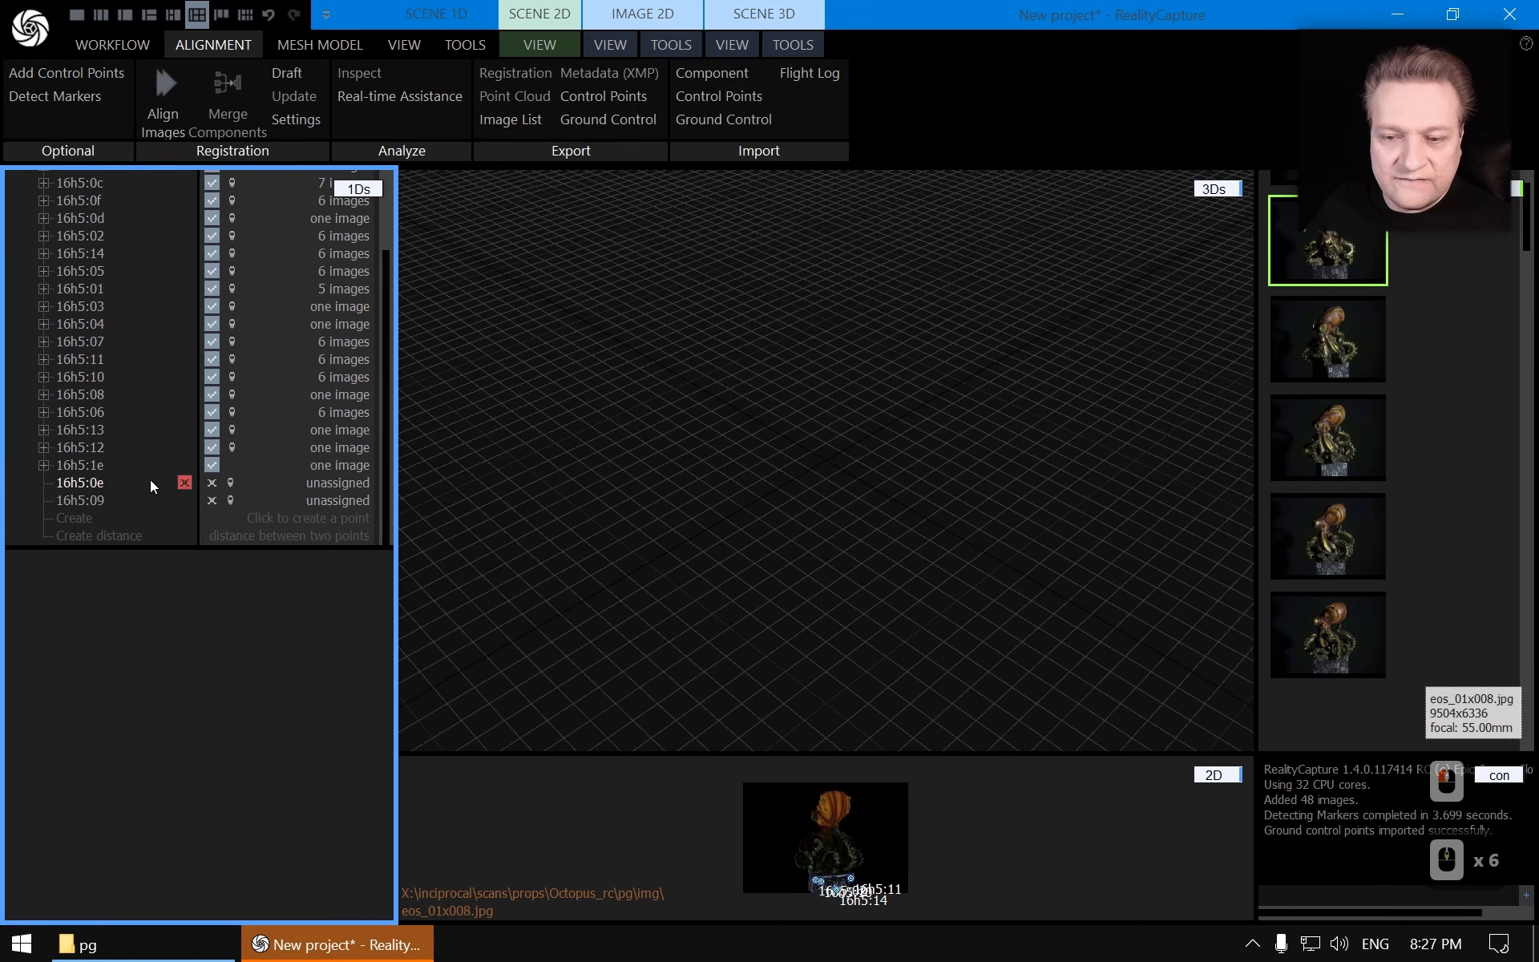
{"action": "left_click", "coordinate": [46, 466]}
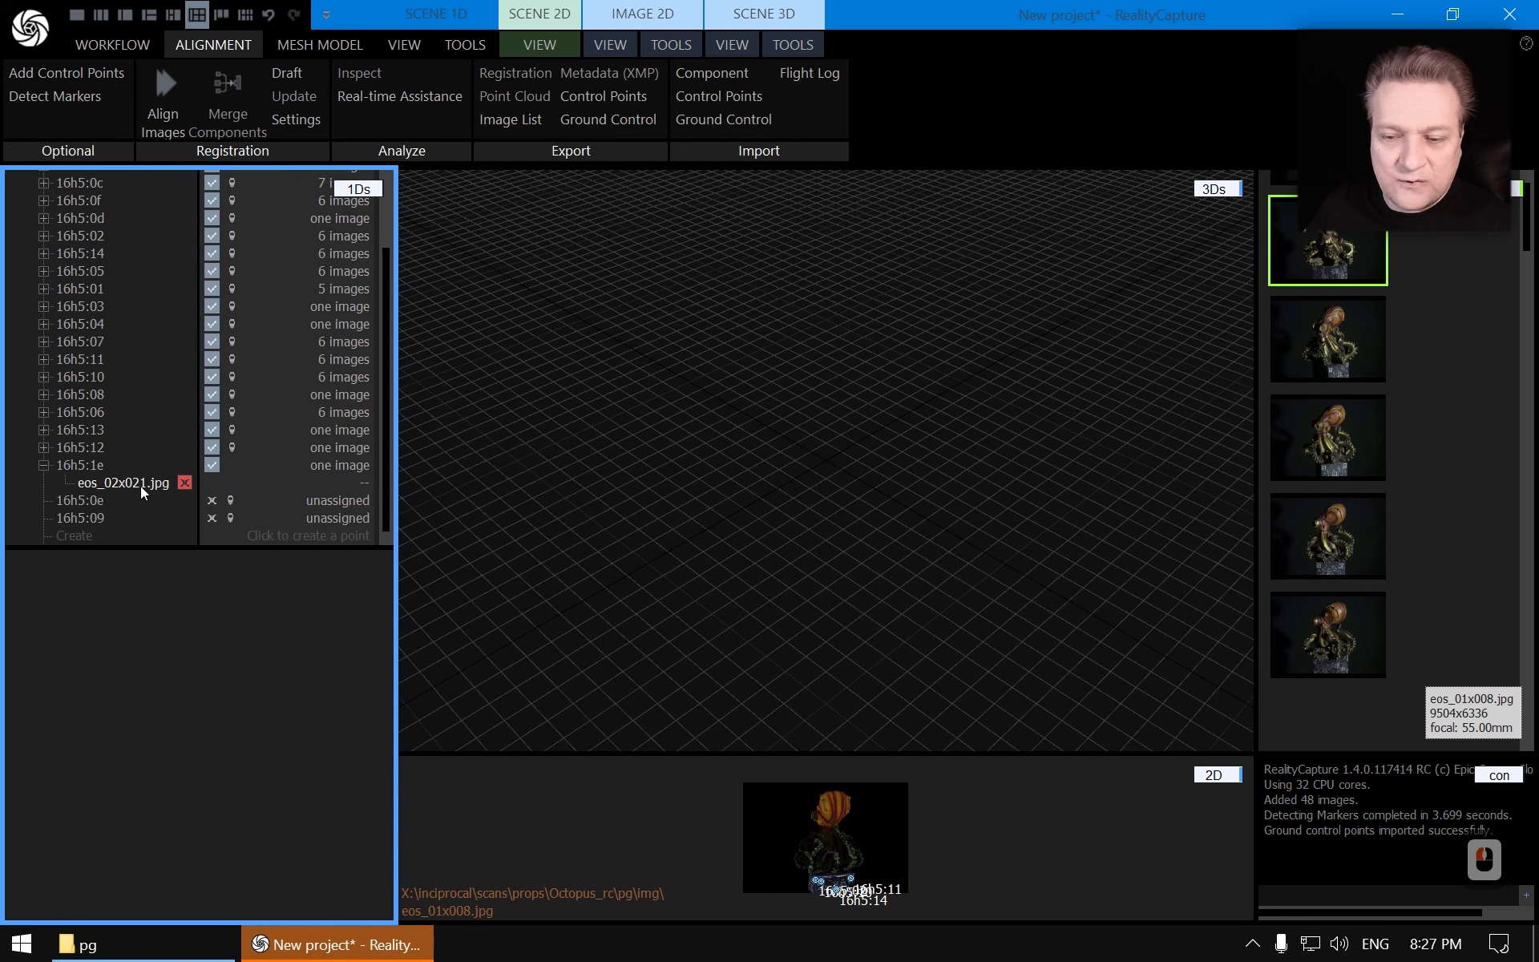
{"action": "left_click", "coordinate": [118, 483]}
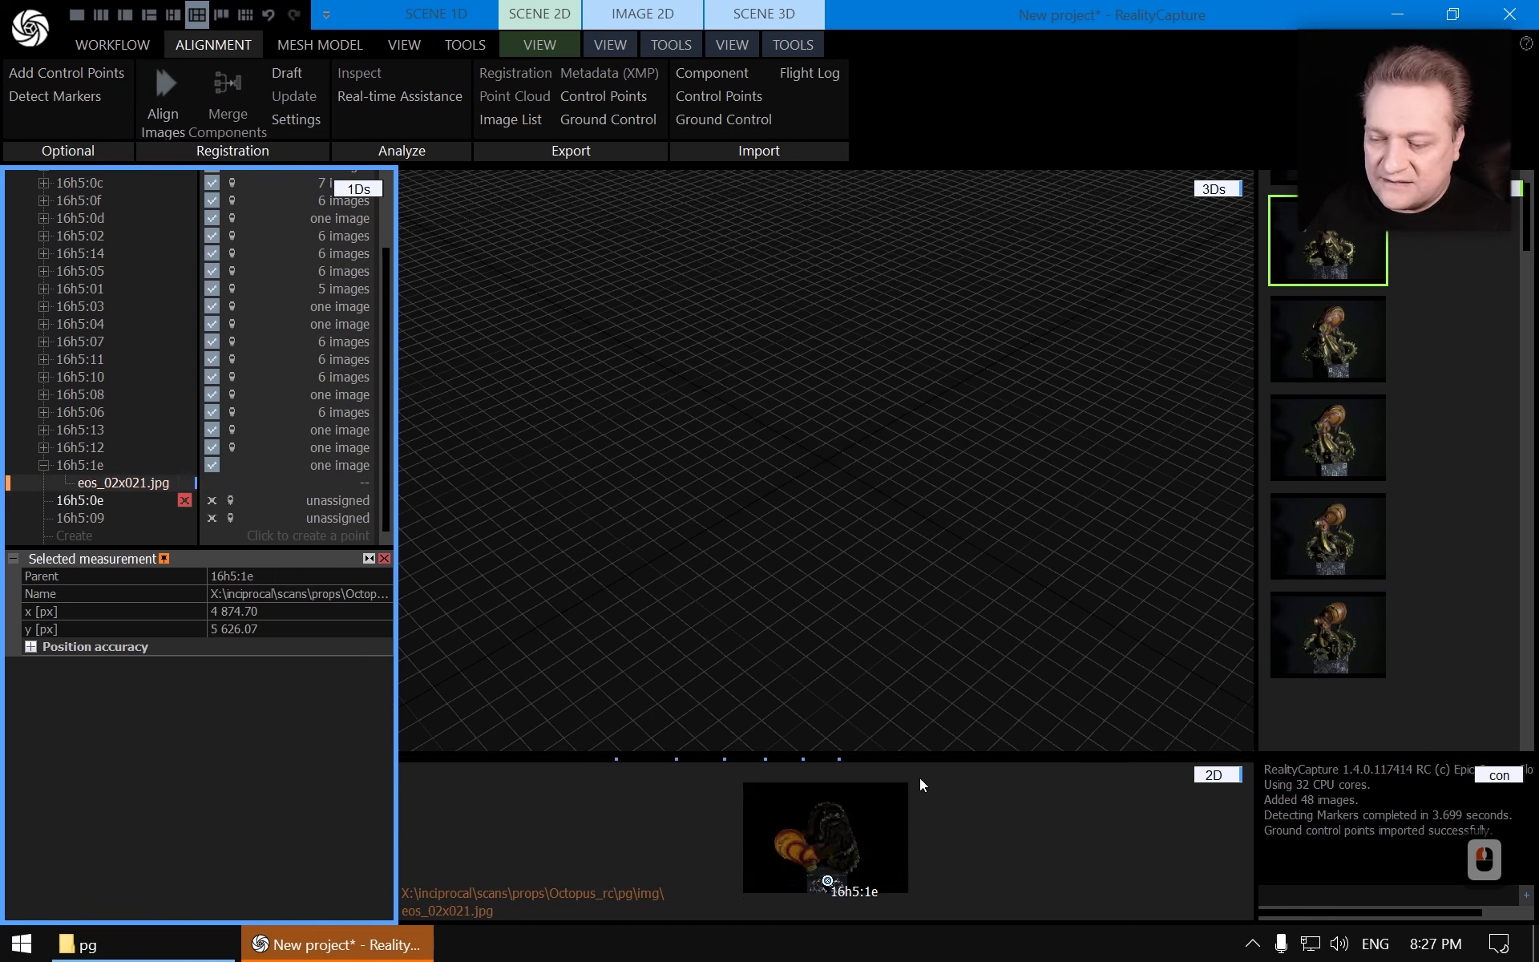
{"action": "left_click_drag", "start_coordinate": [865, 749], "coordinate": [869, 590]}
{"action": "scroll", "coordinate": [829, 820], "scroll_direction": "up", "scroll_amount": 20}
{"action": "scroll", "coordinate": [773, 855], "scroll_direction": "up", "scroll_amount": 12}
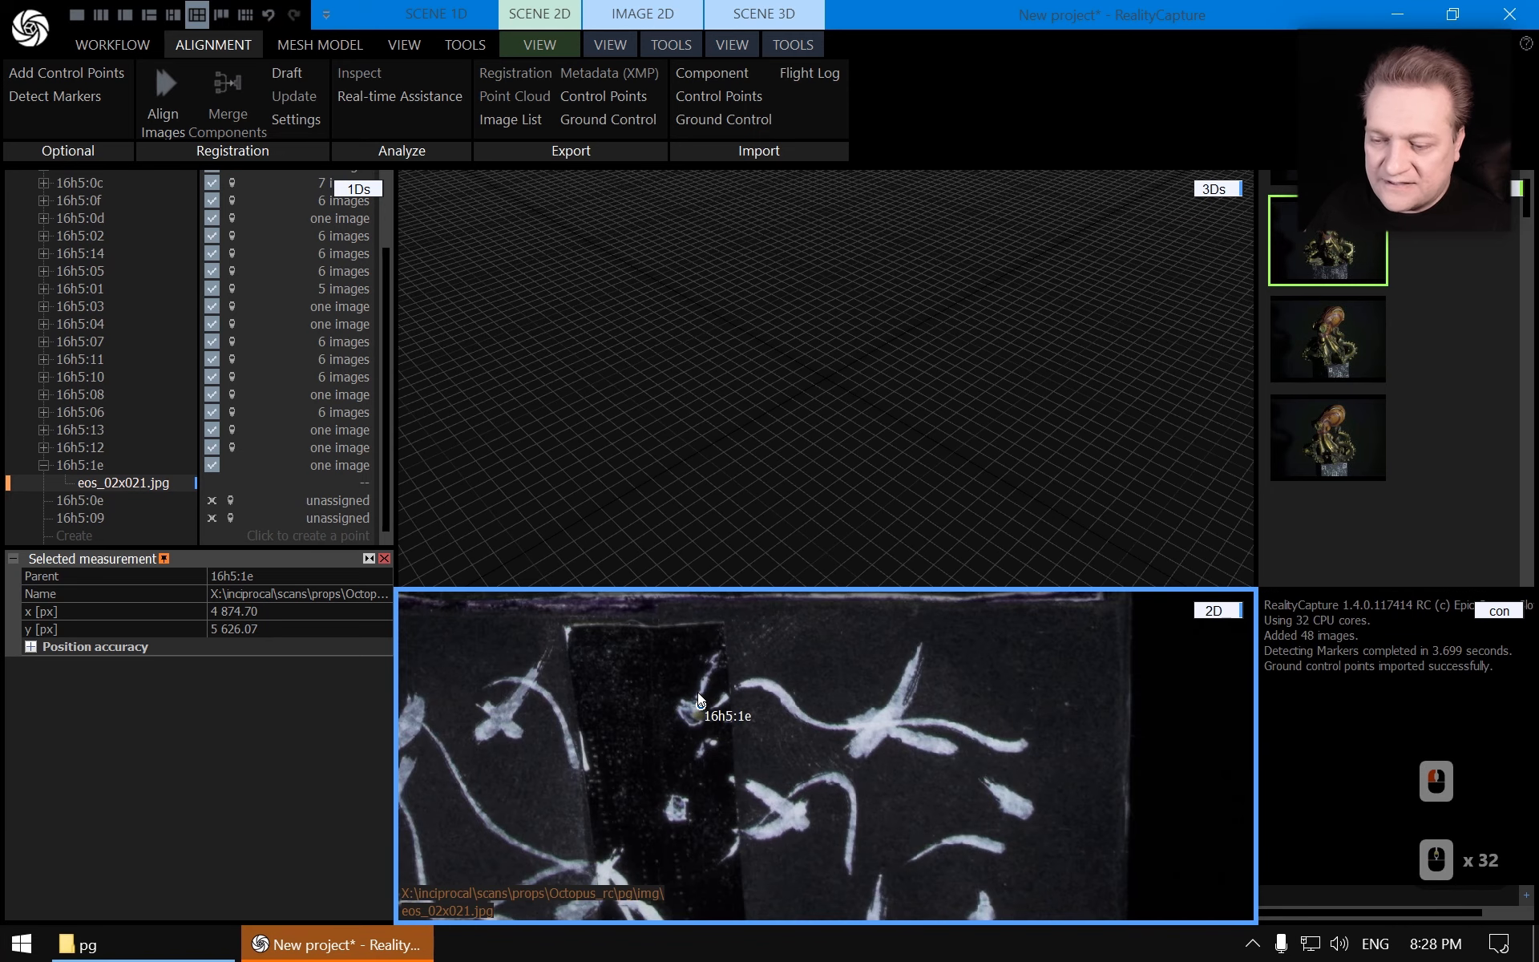
{"action": "scroll", "coordinate": [701, 706], "scroll_direction": "up", "scroll_amount": 5}
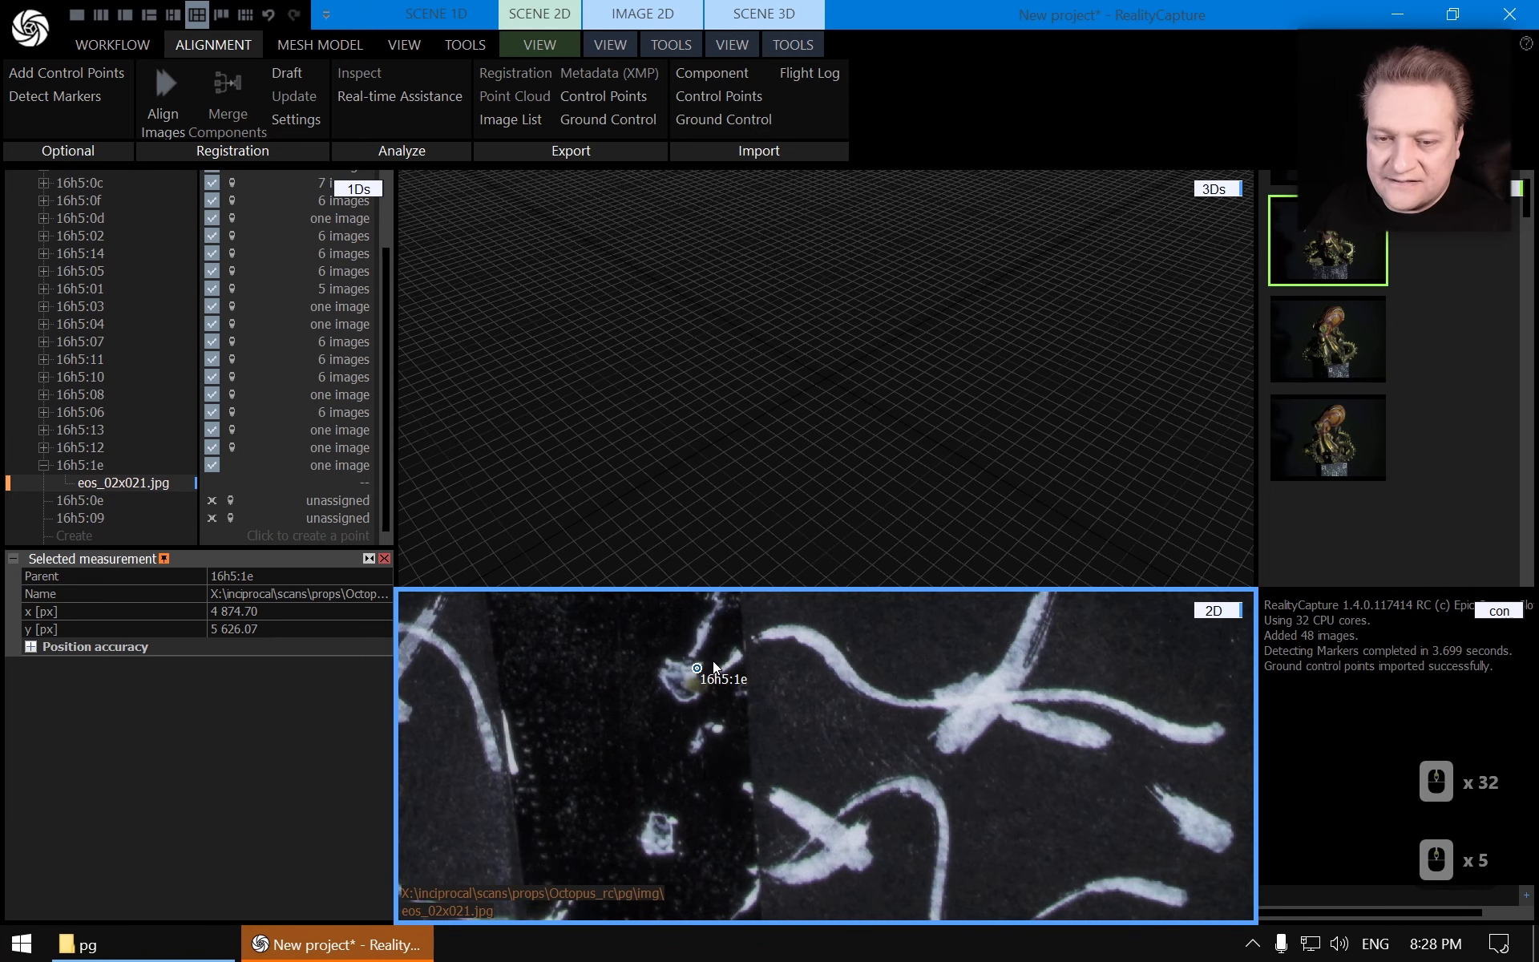
{"action": "scroll", "coordinate": [713, 666], "scroll_direction": "down", "scroll_amount": 12}
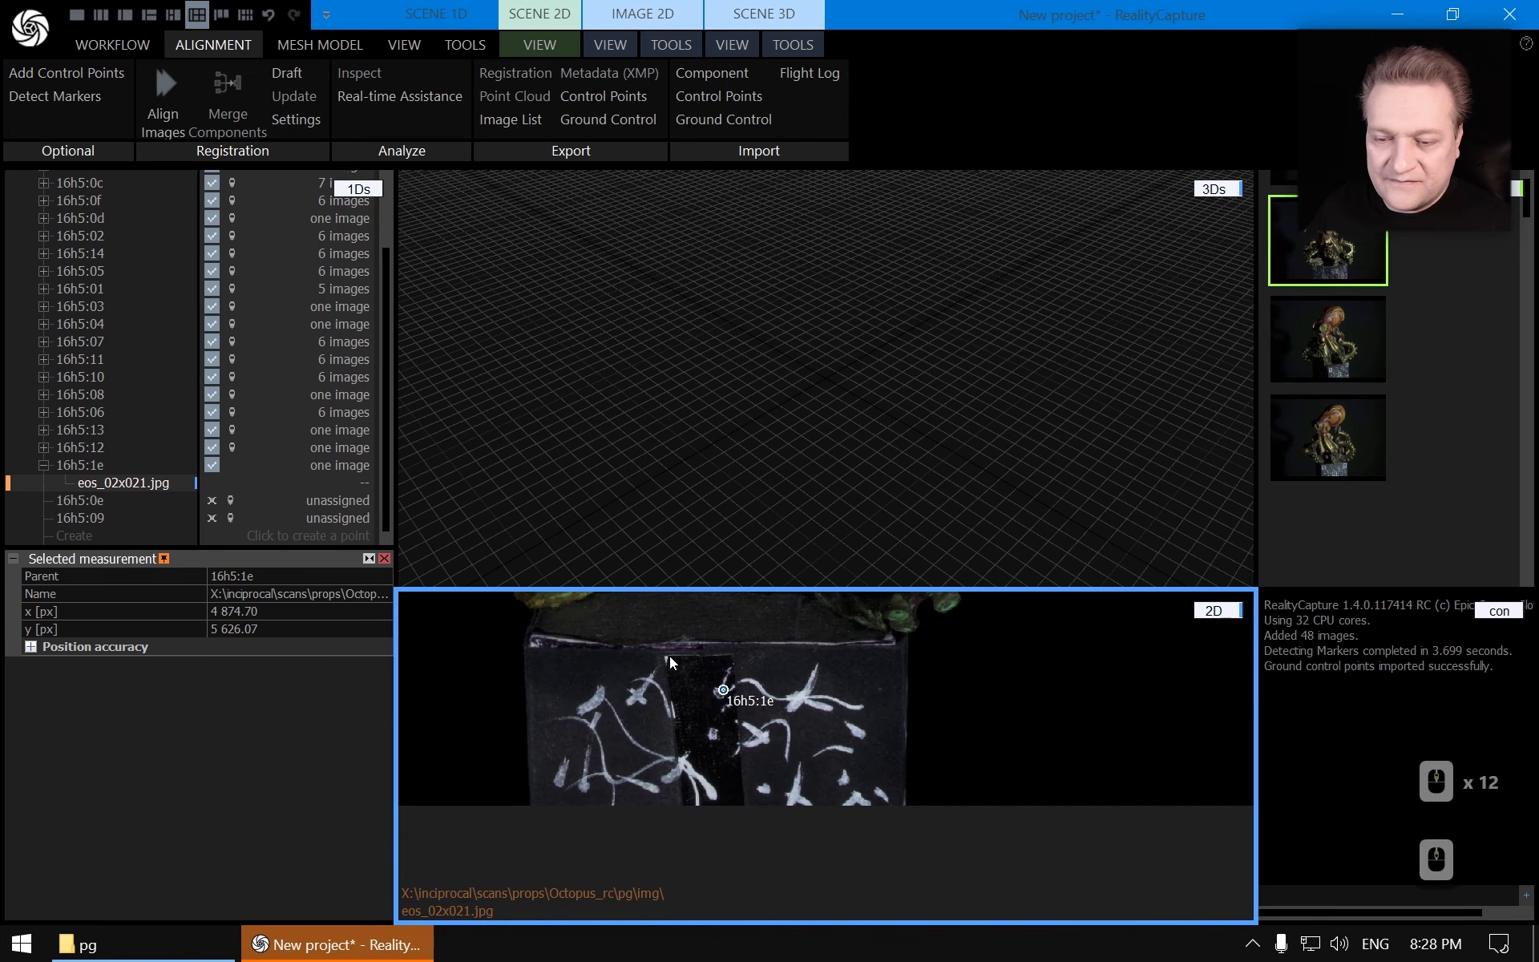
Delete control points 16h5:1e and the unassigned 16h5:0e
{"action": "left_click", "coordinate": [185, 465]}
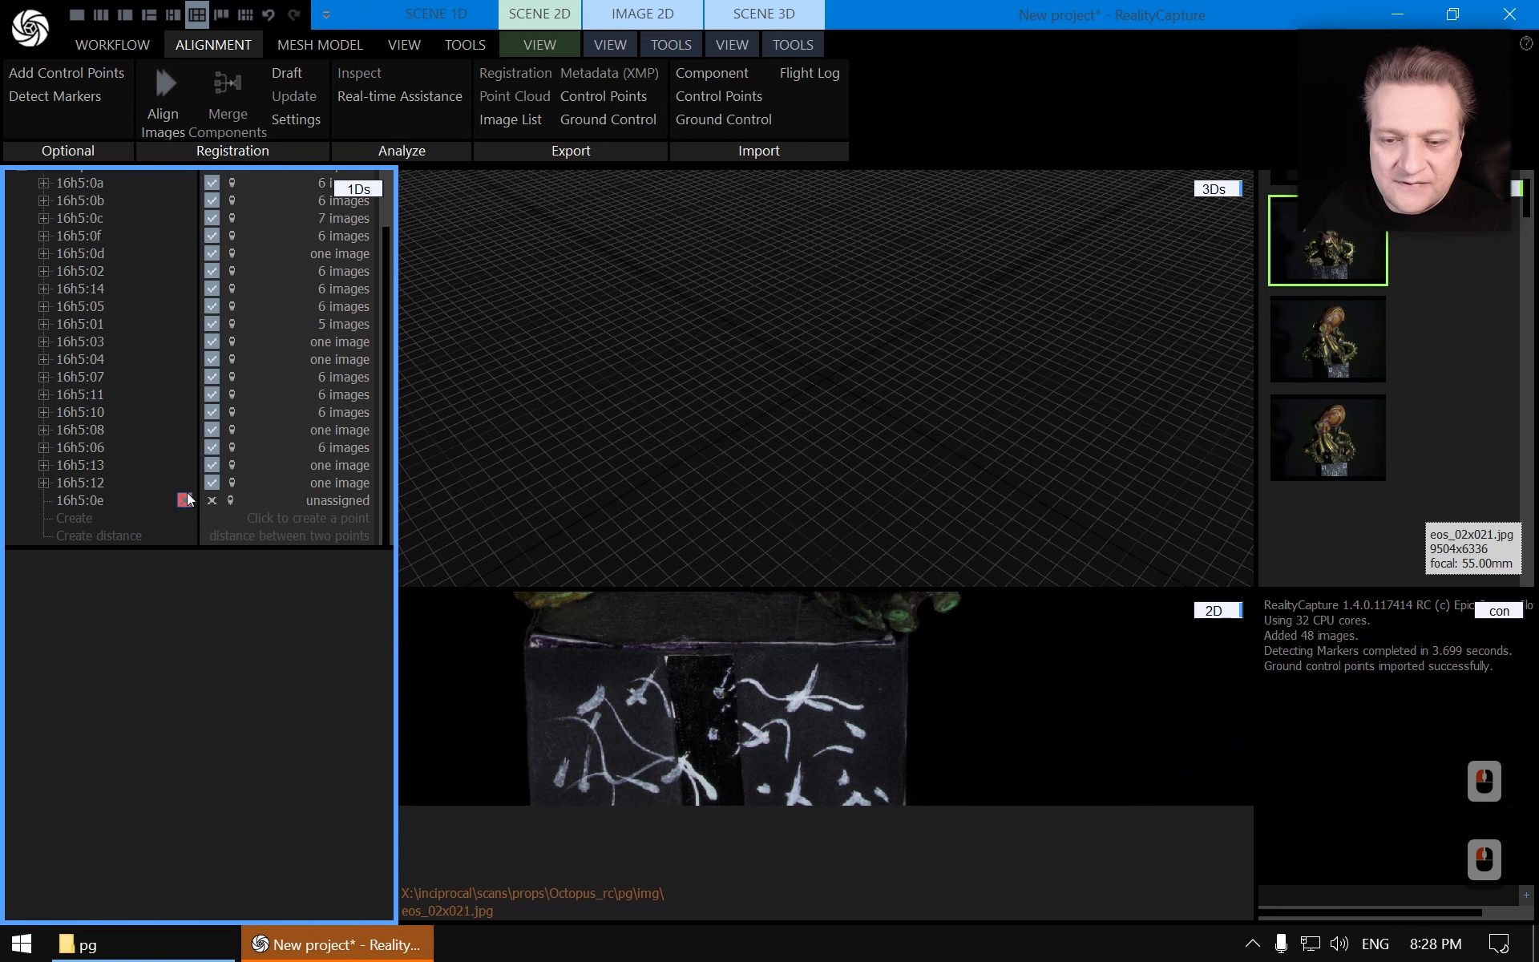
{"action": "left_click", "coordinate": [185, 499]}
Check marker 16h5:0d's placement in its single image
{"action": "scroll", "coordinate": [167, 393], "scroll_direction": "up", "scroll_amount": 13}
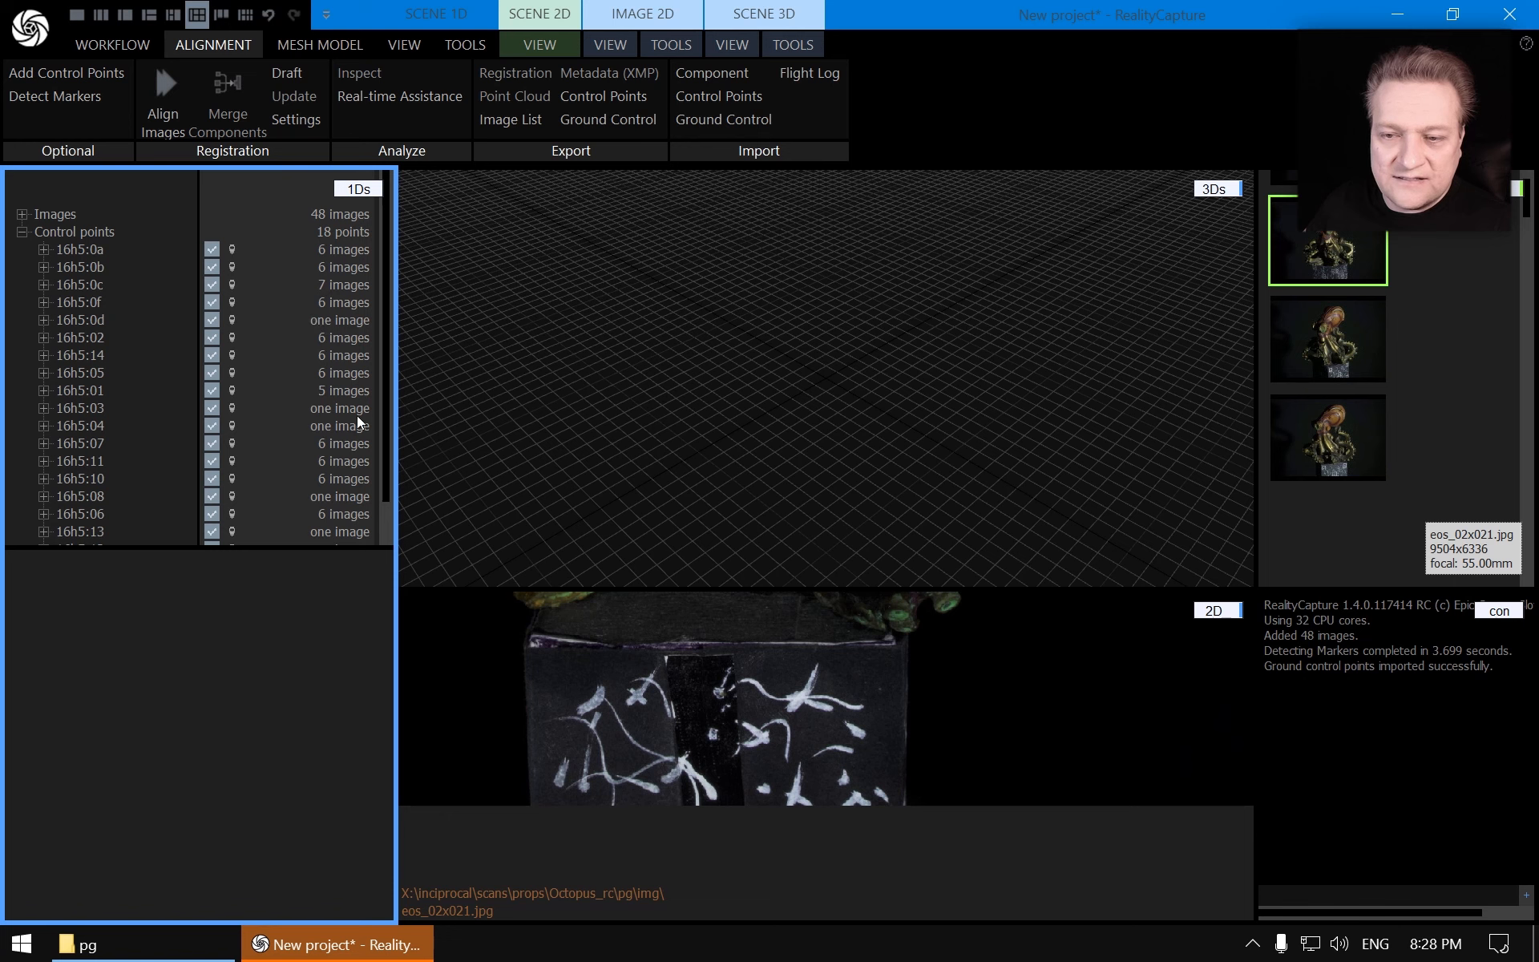
{"action": "left_click", "coordinate": [43, 320]}
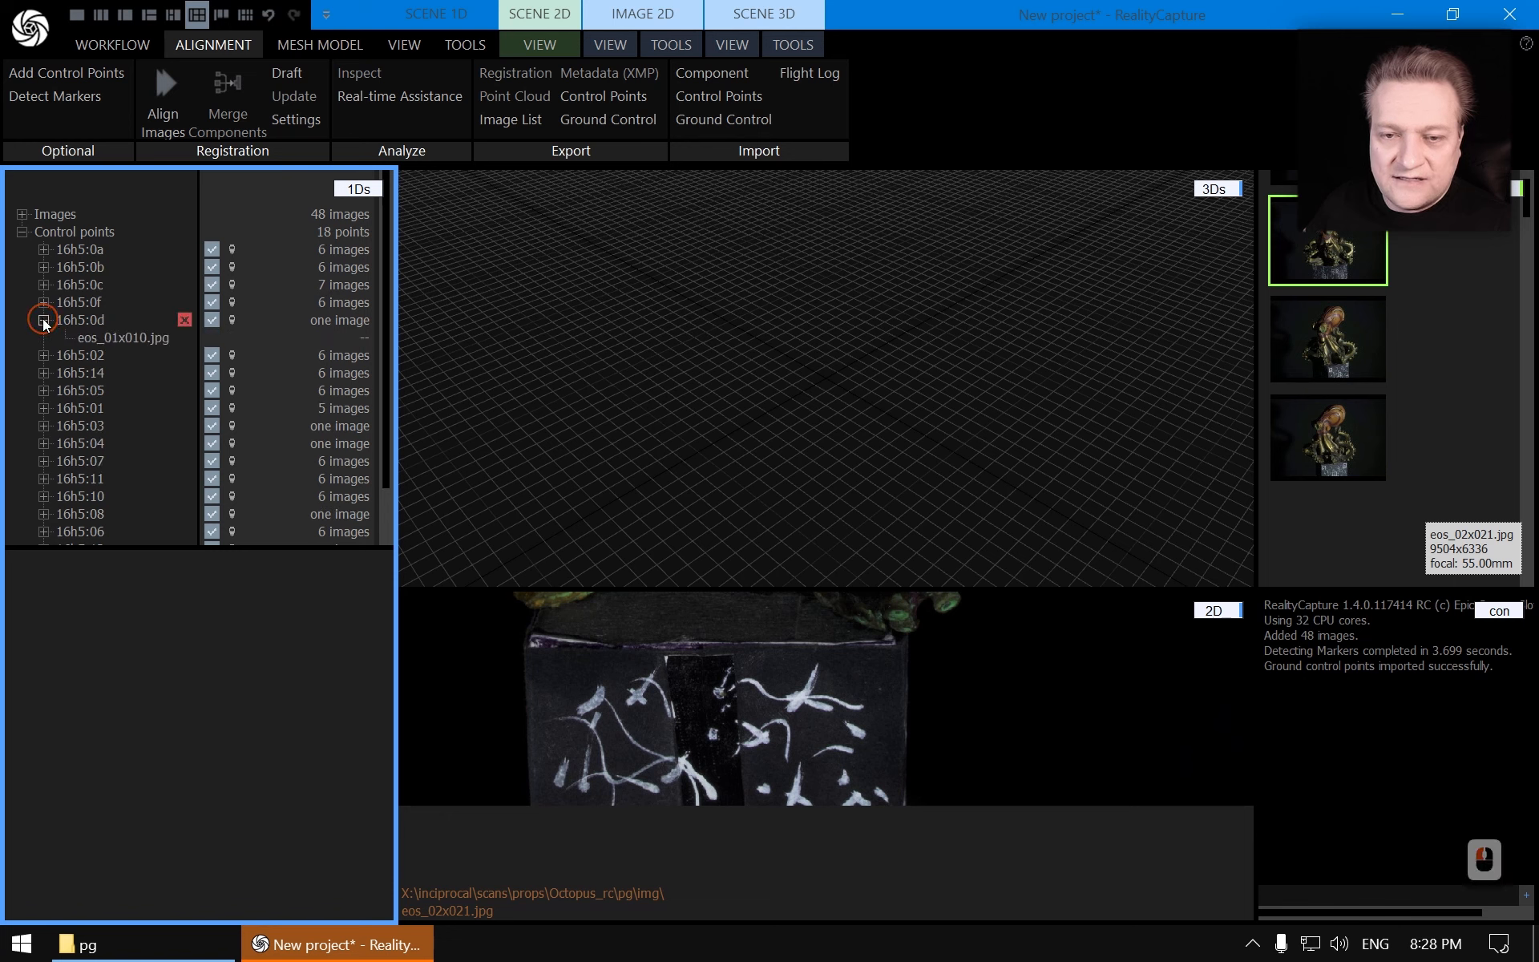
{"action": "left_click", "coordinate": [120, 337]}
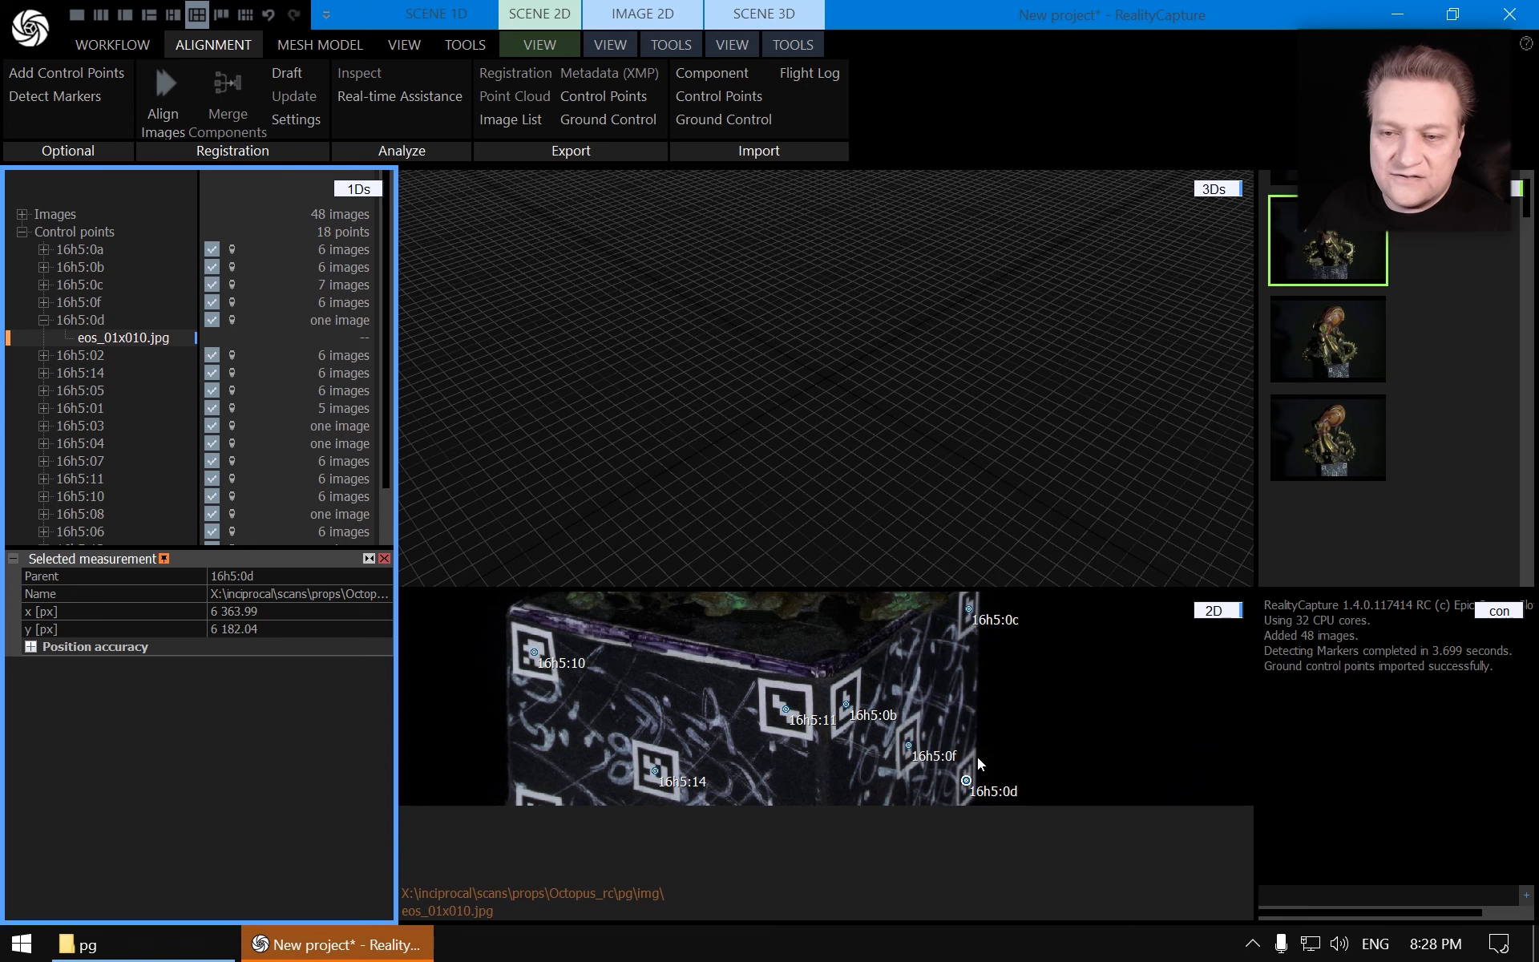
{"action": "left_click", "coordinate": [43, 319]}
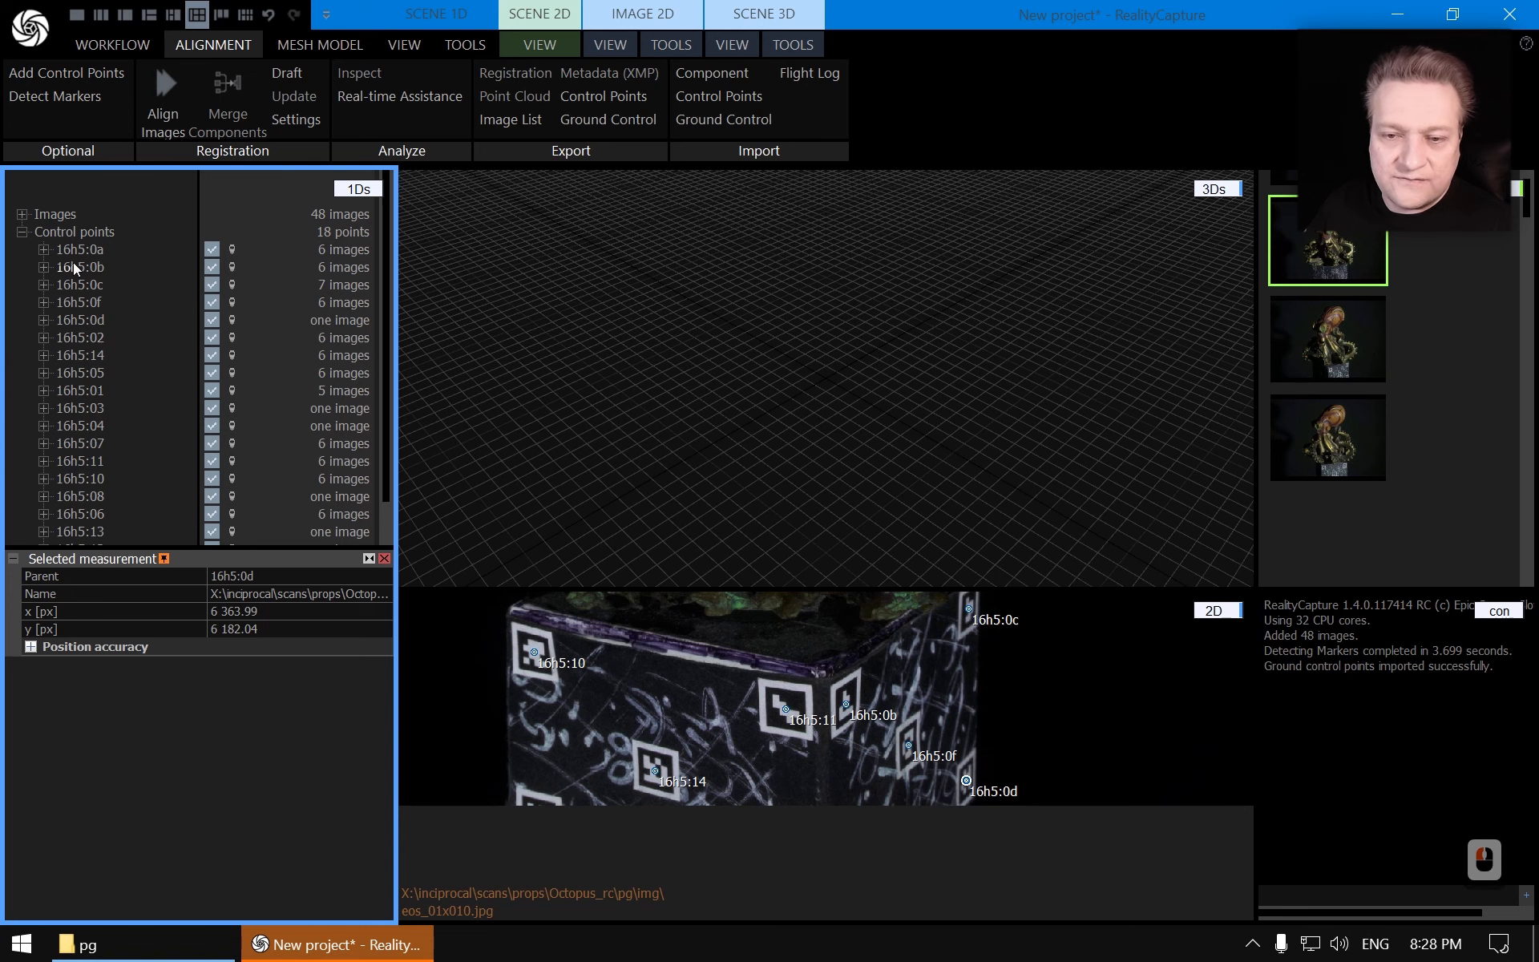
{"action": "left_click", "coordinate": [22, 233]}
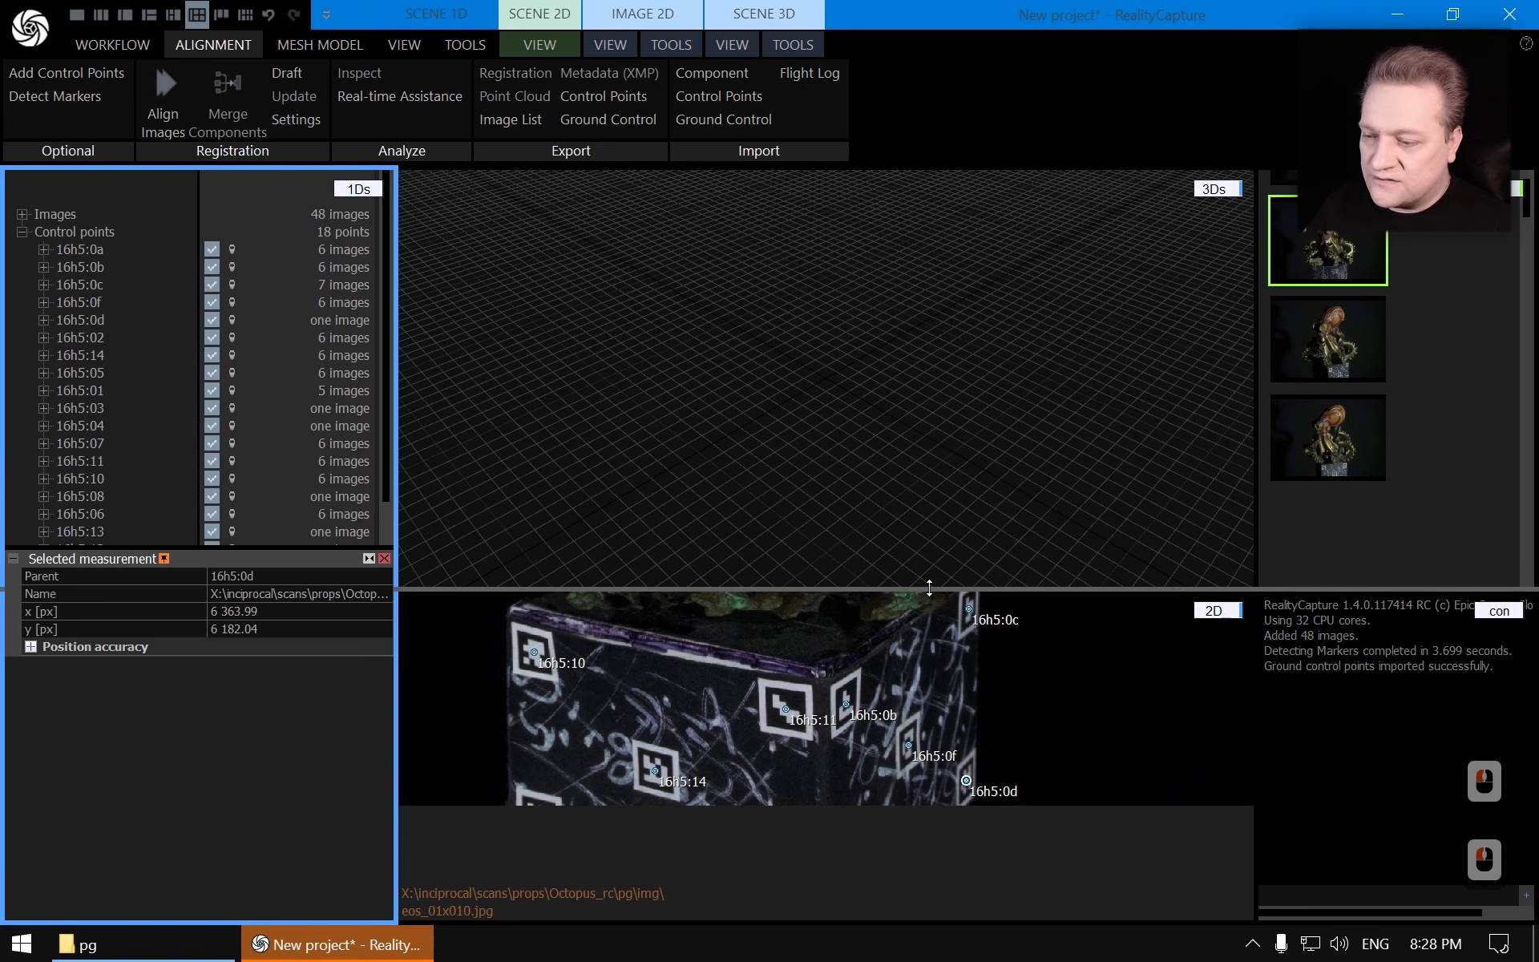
Align the images using the detected markers and ground control points
{"action": "left_click_drag", "start_coordinate": [930, 589], "coordinate": [937, 707]}
{"action": "left_click", "coordinate": [352, 946]}
{"action": "left_click", "coordinate": [336, 941]}
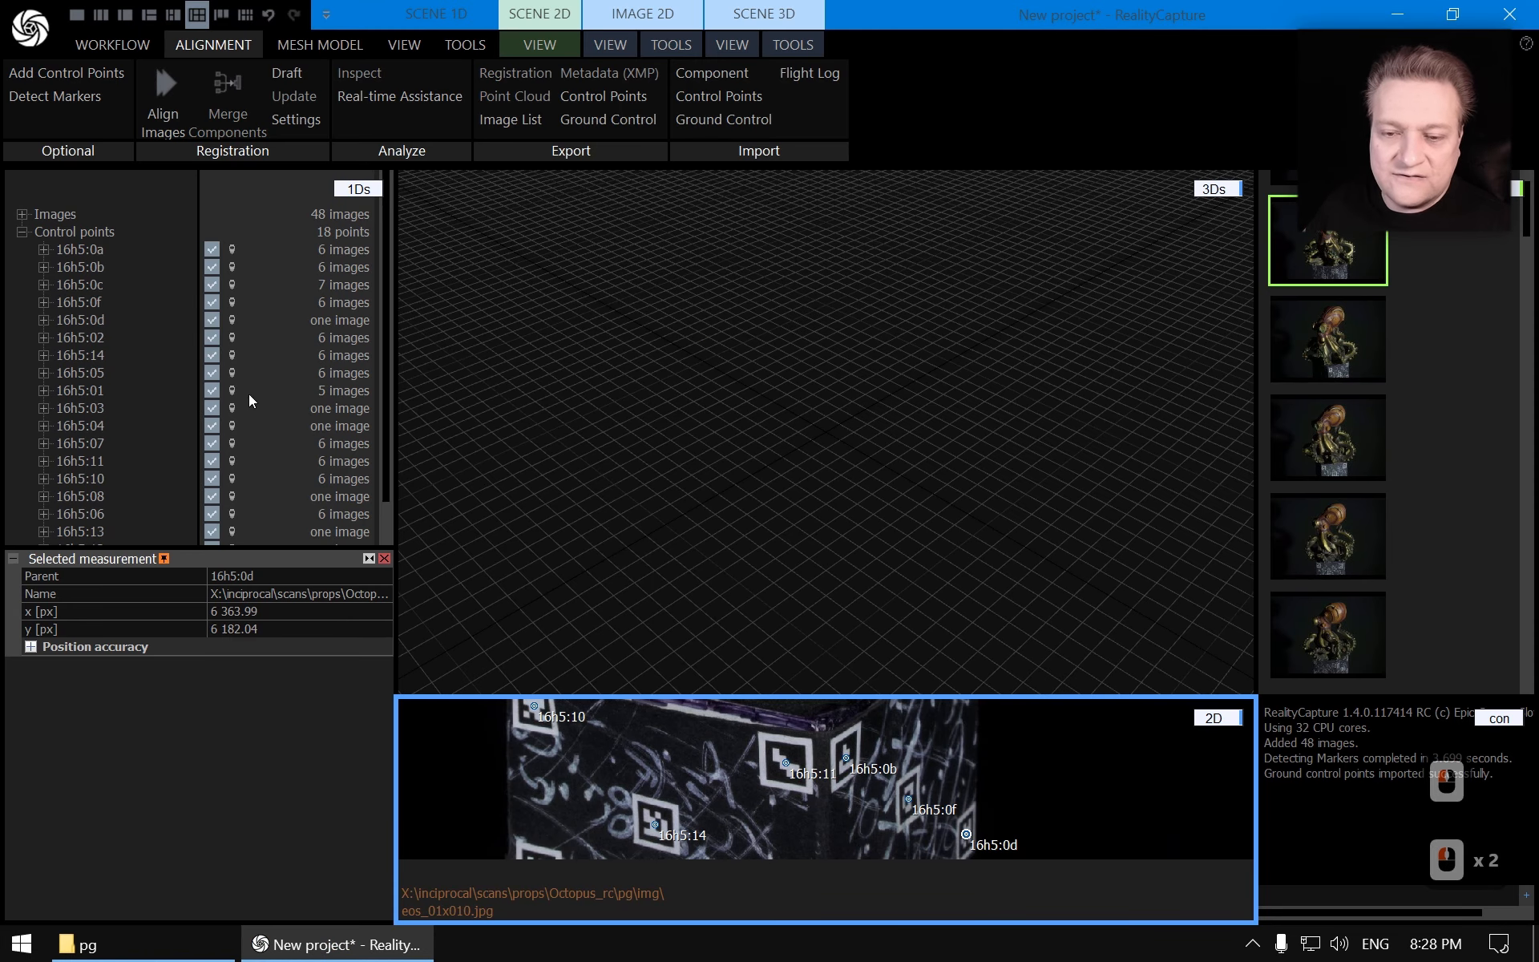
{"action": "scroll", "coordinate": [241, 369], "scroll_direction": "down", "scroll_amount": 3}
{"action": "left_click", "coordinate": [386, 559]}
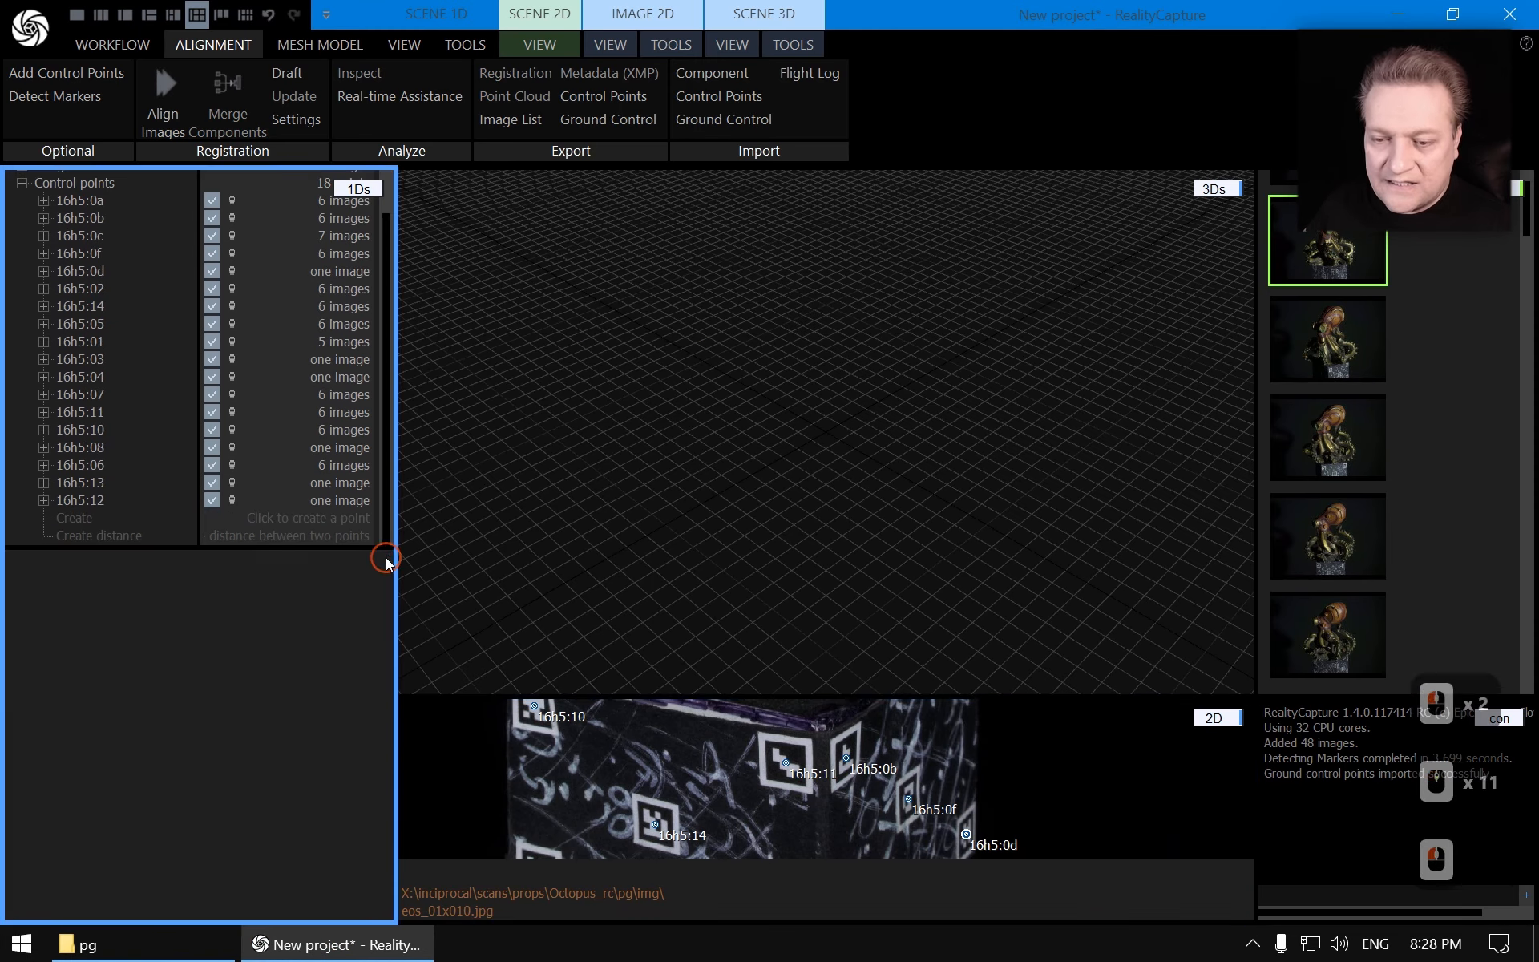
{"action": "left_click", "coordinate": [161, 80]}
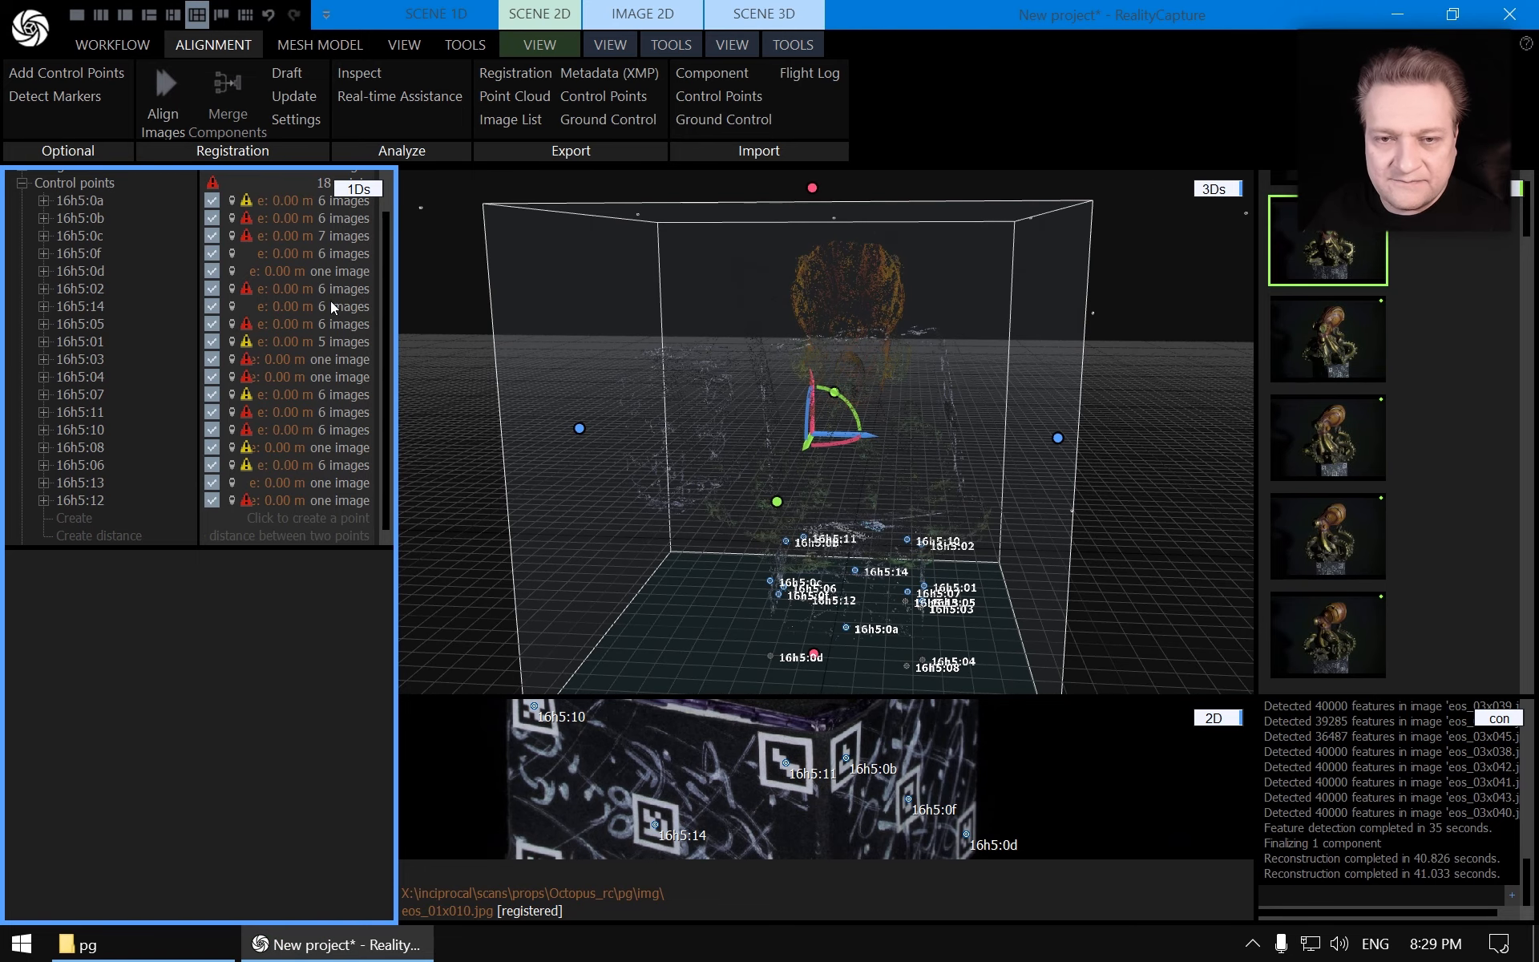
Examine the aligned component's camera poses and point cloud in the 3D view
{"action": "scroll", "coordinate": [32, 241], "scroll_direction": "up", "scroll_amount": 4}
{"action": "scroll", "coordinate": [32, 244], "scroll_direction": "down", "scroll_amount": 6}
{"action": "scroll", "coordinate": [25, 238], "scroll_direction": "up", "scroll_amount": 3}
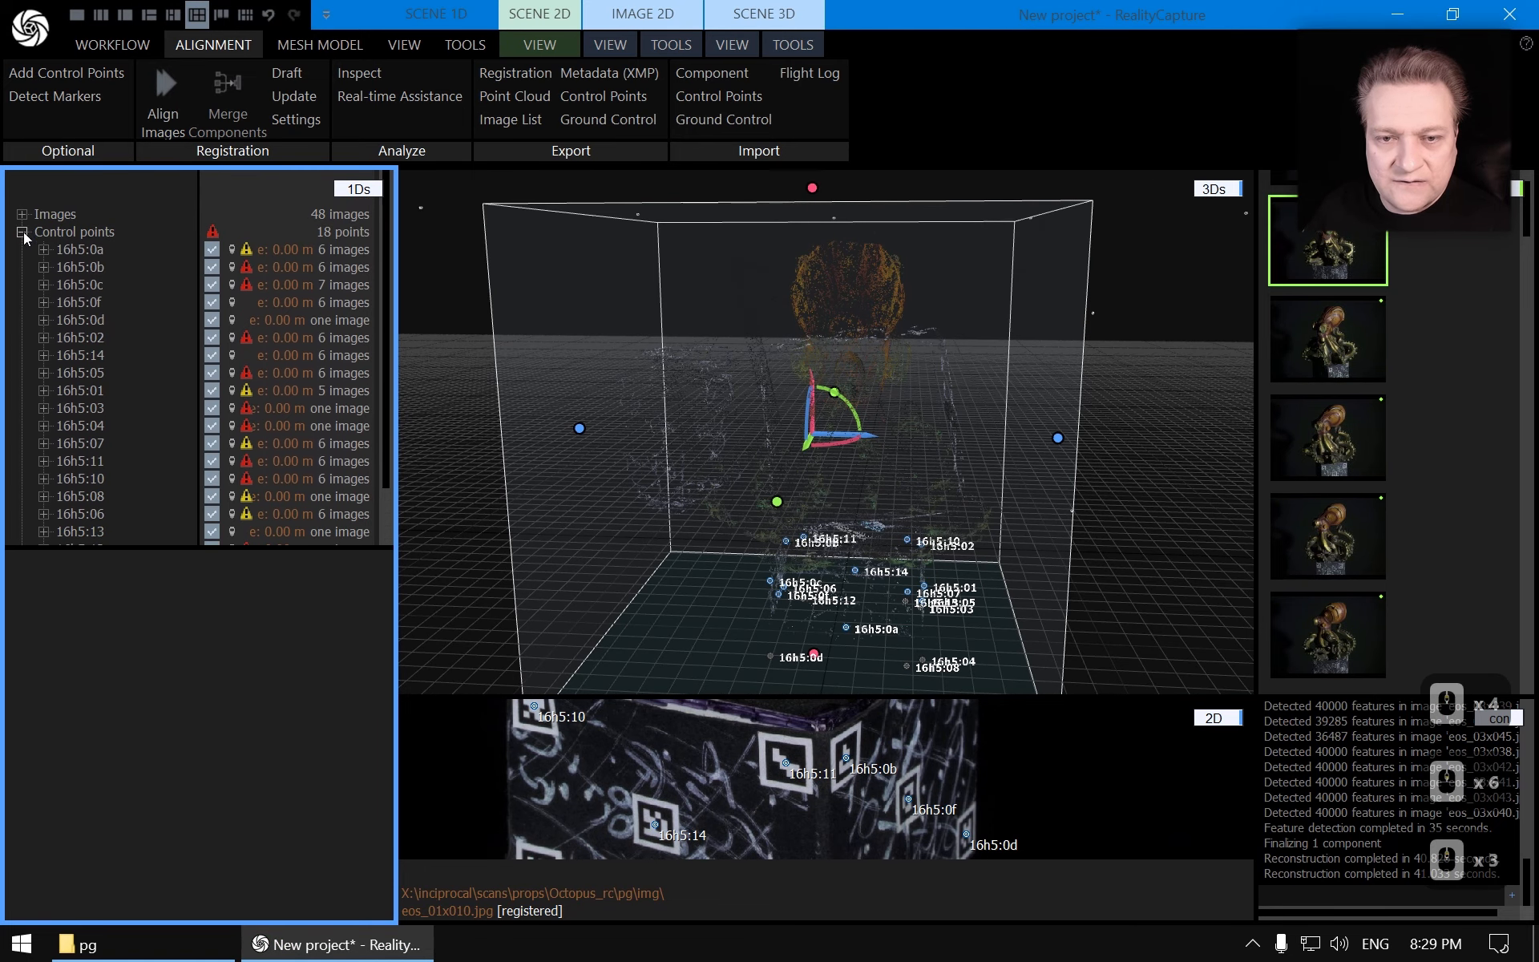
{"action": "left_click", "coordinate": [23, 233]}
{"action": "left_click", "coordinate": [21, 251]}
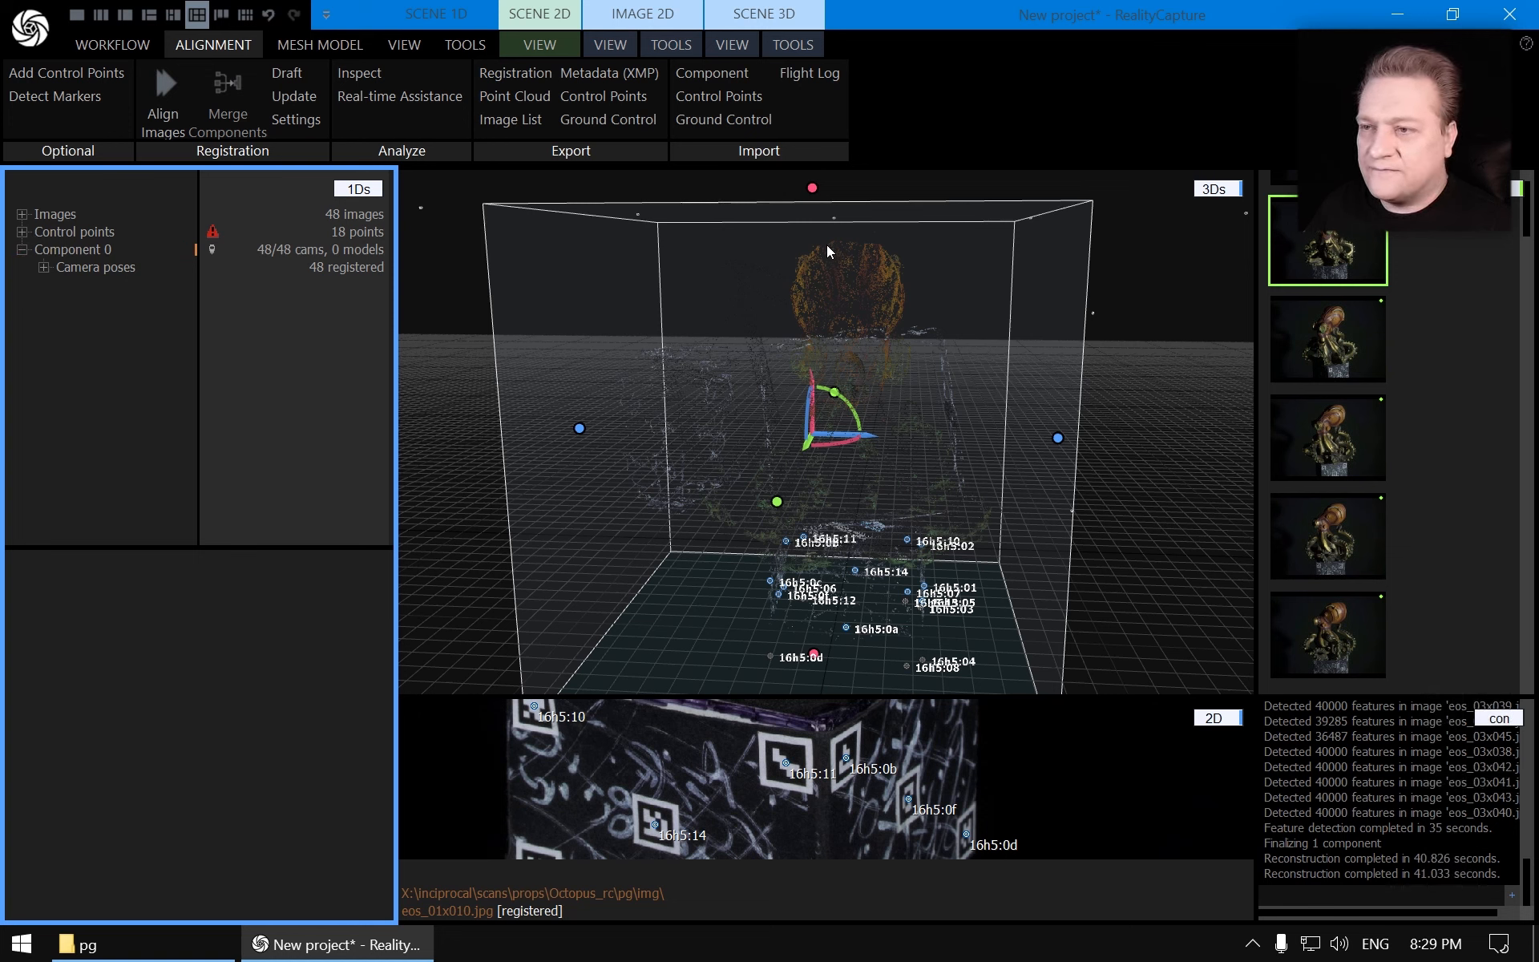
{"action": "left_click", "coordinate": [775, 15]}
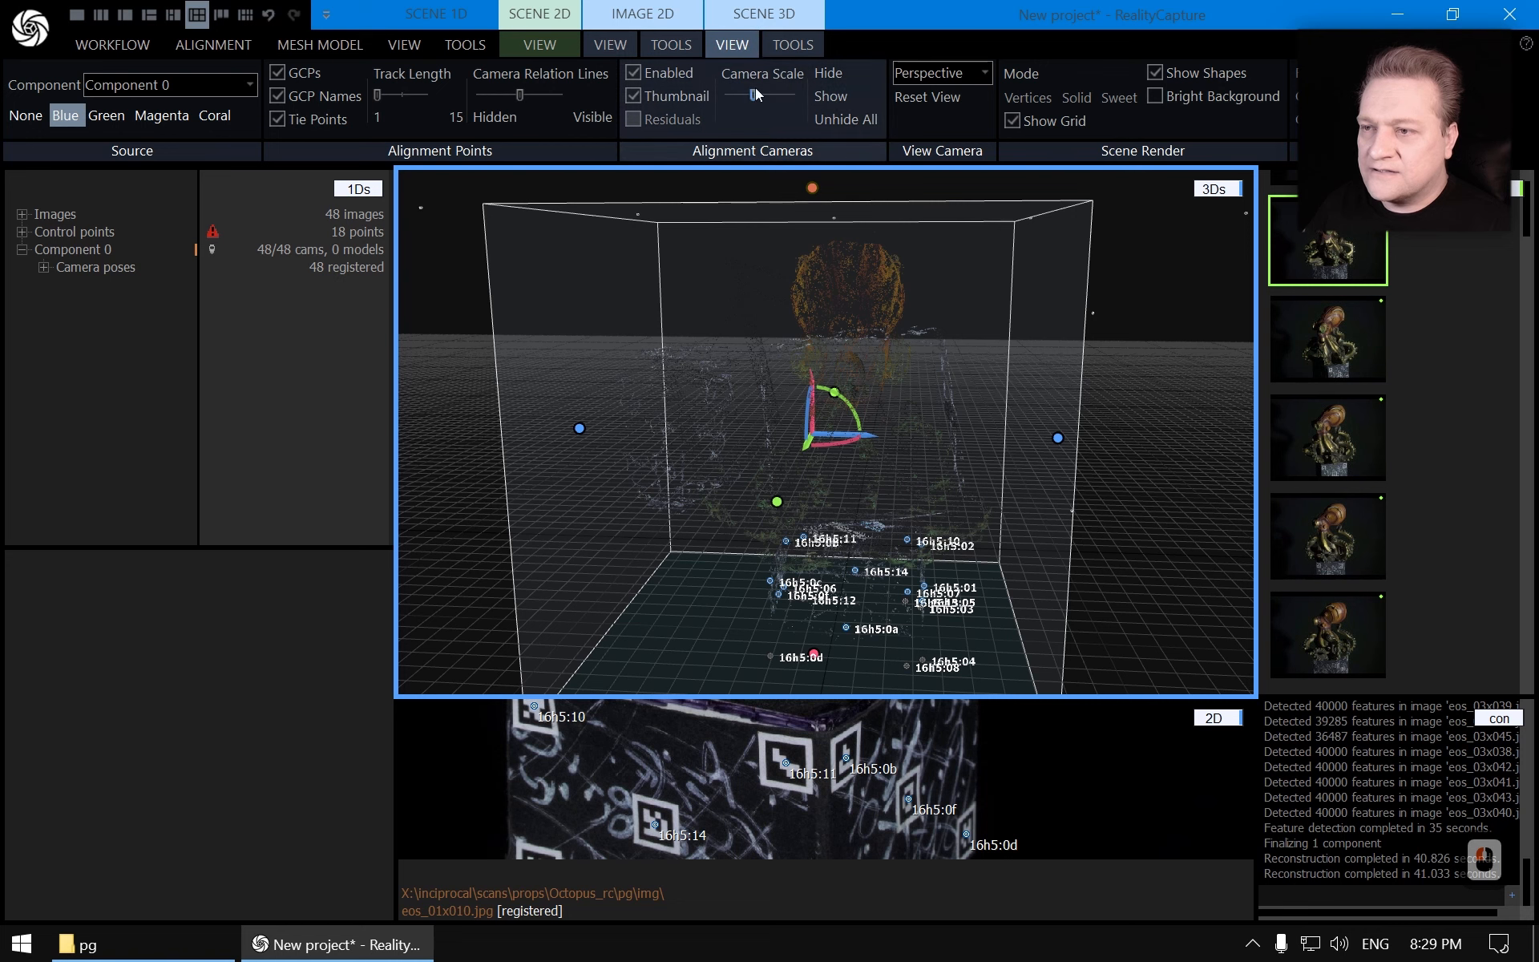
Increase the camera display scale in the 3D view and hide the GCP names
{"action": "mouse_move", "coordinate": [754, 95]}
{"action": "left_mouse_down"}
{"action": "mouse_move", "coordinate": [802, 95]}
{"action": "mouse_move", "coordinate": [781, 95]}
{"action": "left_mouse_up"}
{"action": "left_click_drag", "start_coordinate": [1010, 392], "coordinate": [696, 479]}
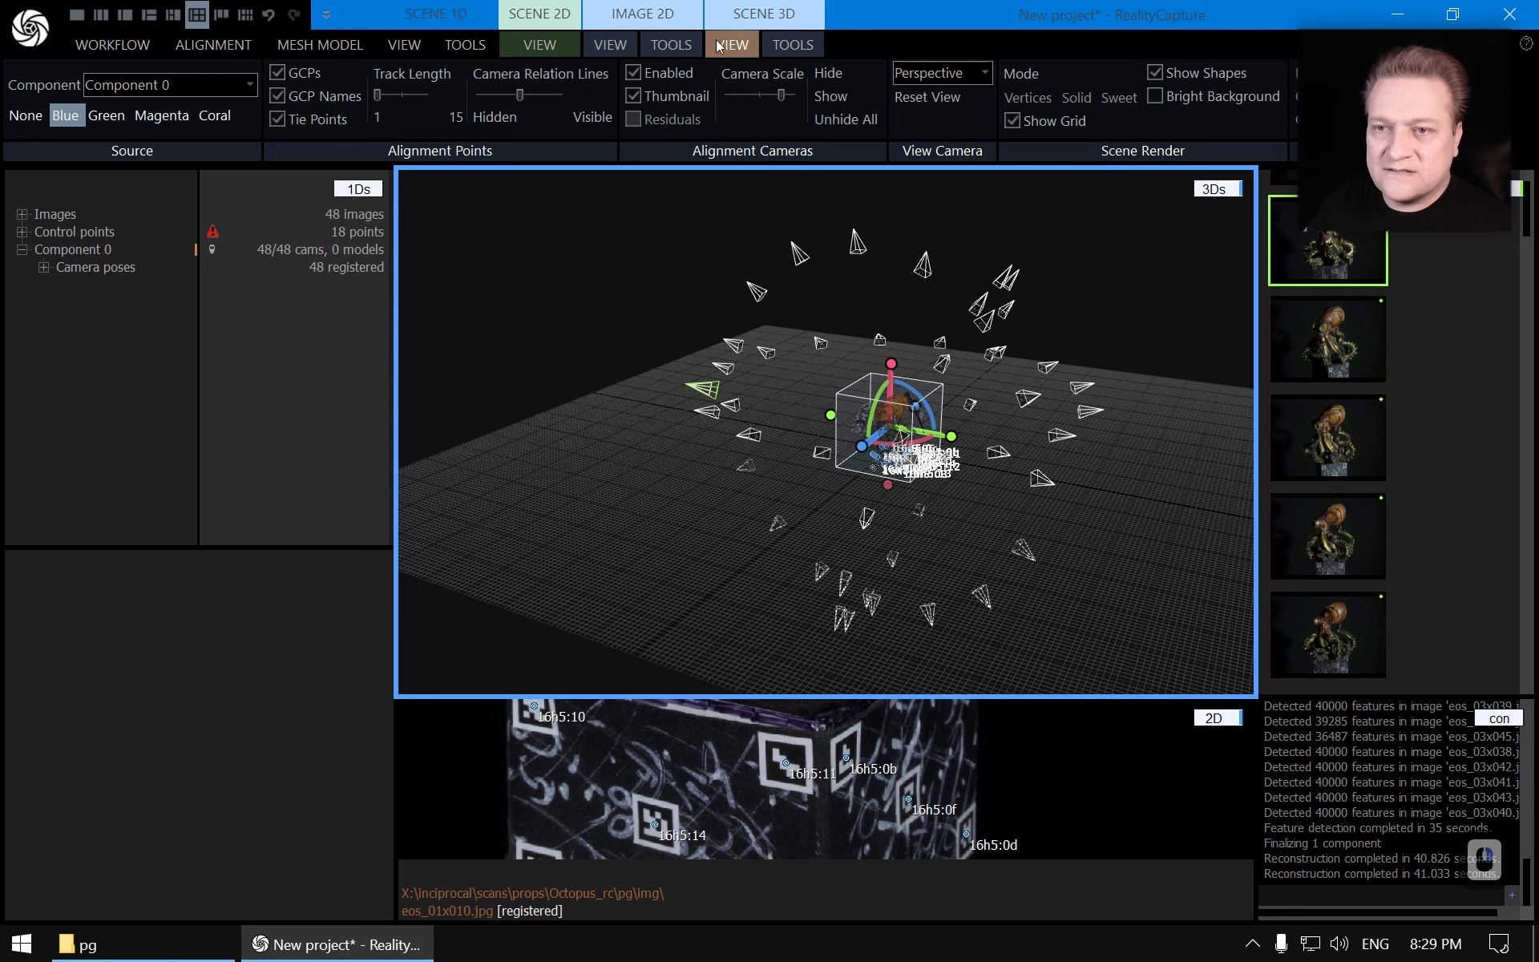
{"action": "left_click", "coordinate": [277, 96]}
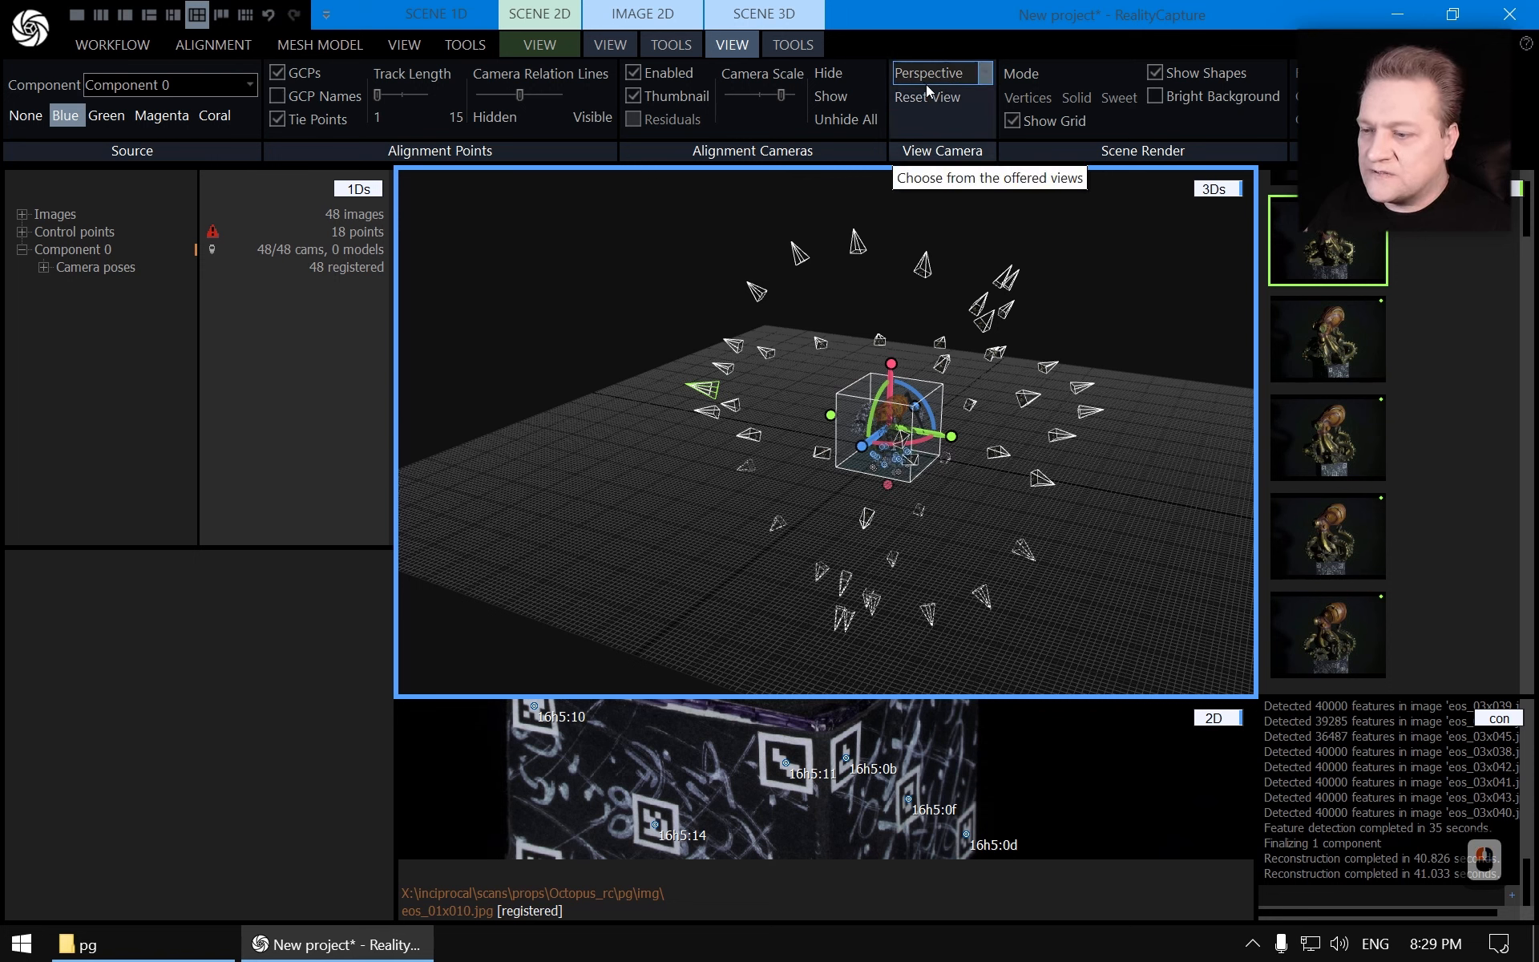
Compare the parallel and perspective projections of the 3D view, ending in perspective
{"action": "left_click", "coordinate": [974, 71]}
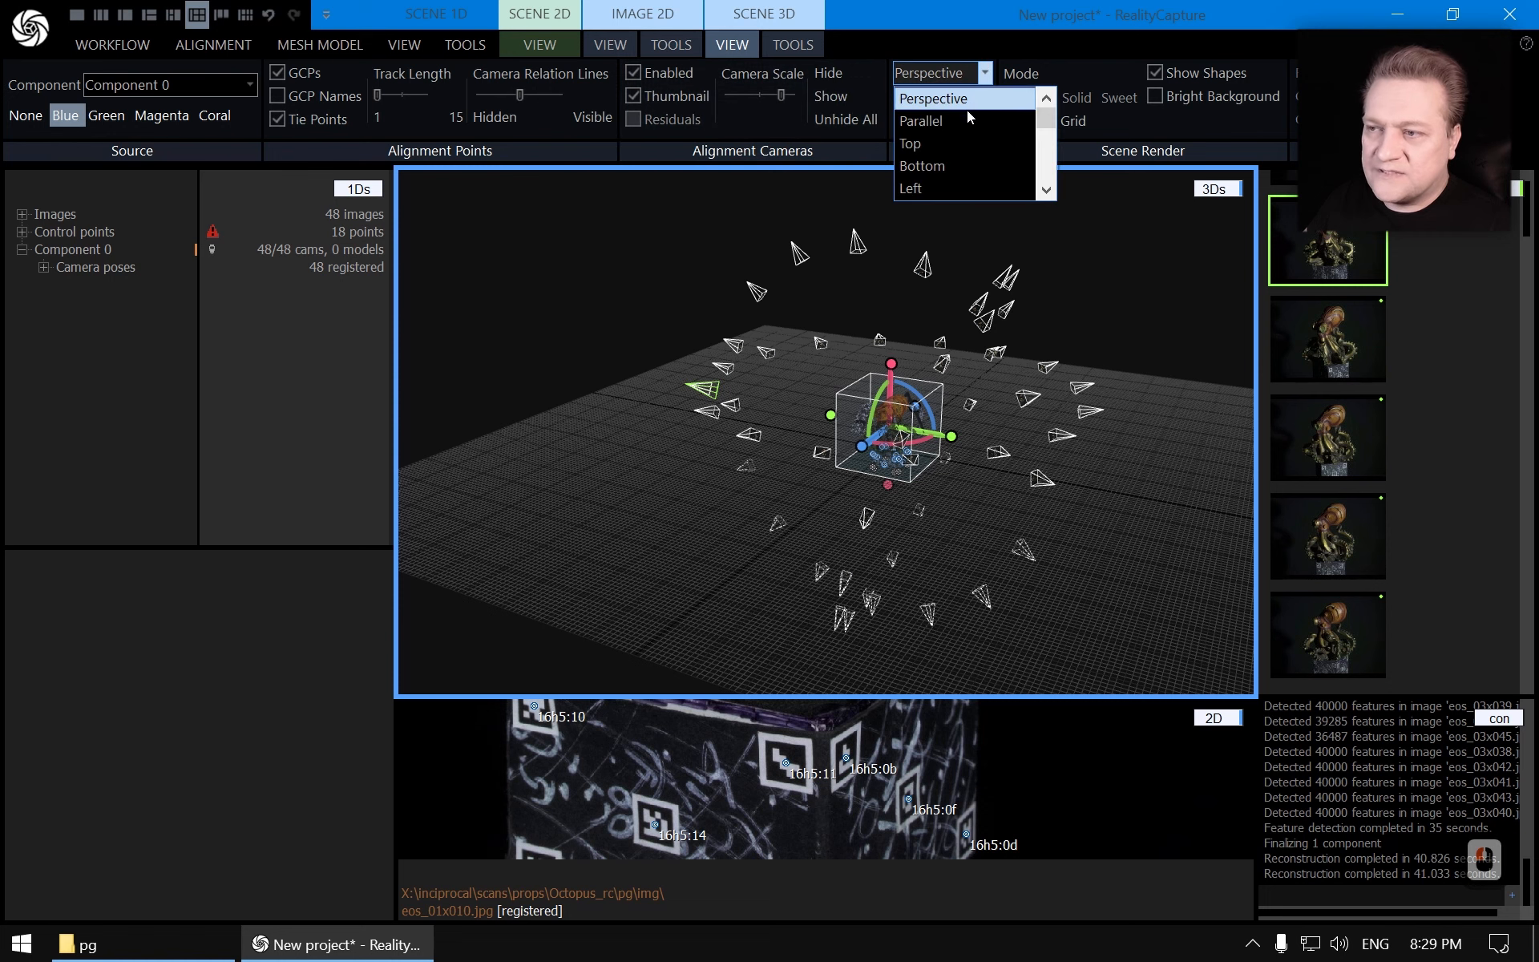
{"action": "left_click", "coordinate": [960, 121]}
{"action": "scroll", "coordinate": [876, 433], "scroll_direction": "down", "scroll_amount": 6}
{"action": "left_click_drag", "start_coordinate": [876, 433], "coordinate": [670, 363]}
{"action": "left_click", "coordinate": [928, 96]}
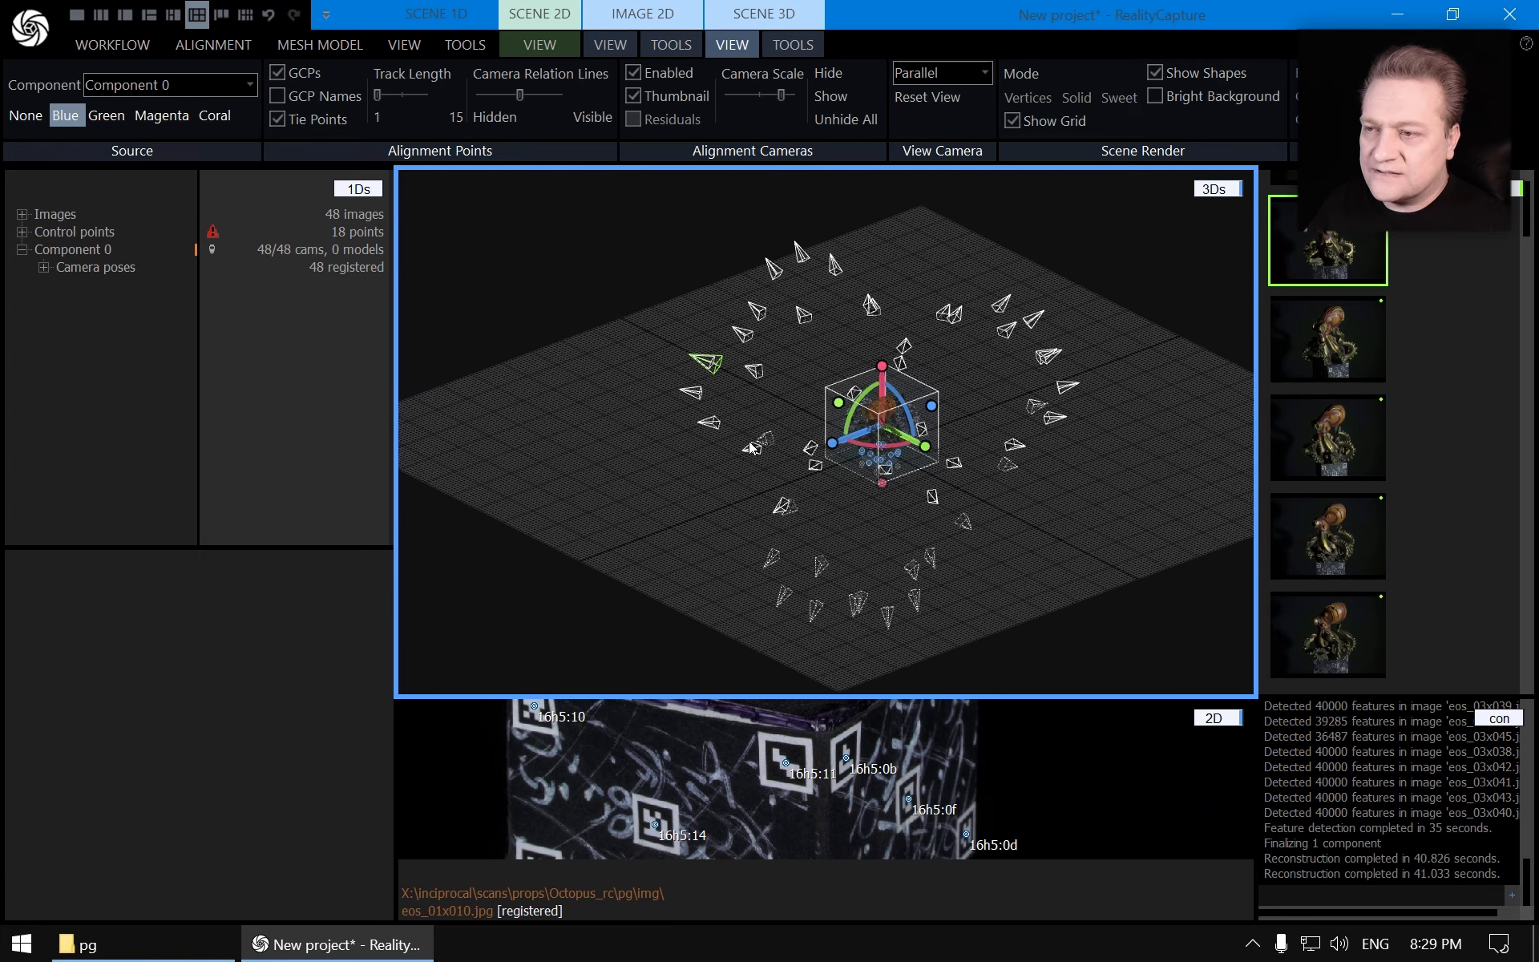
{"action": "left_click", "coordinate": [946, 73]}
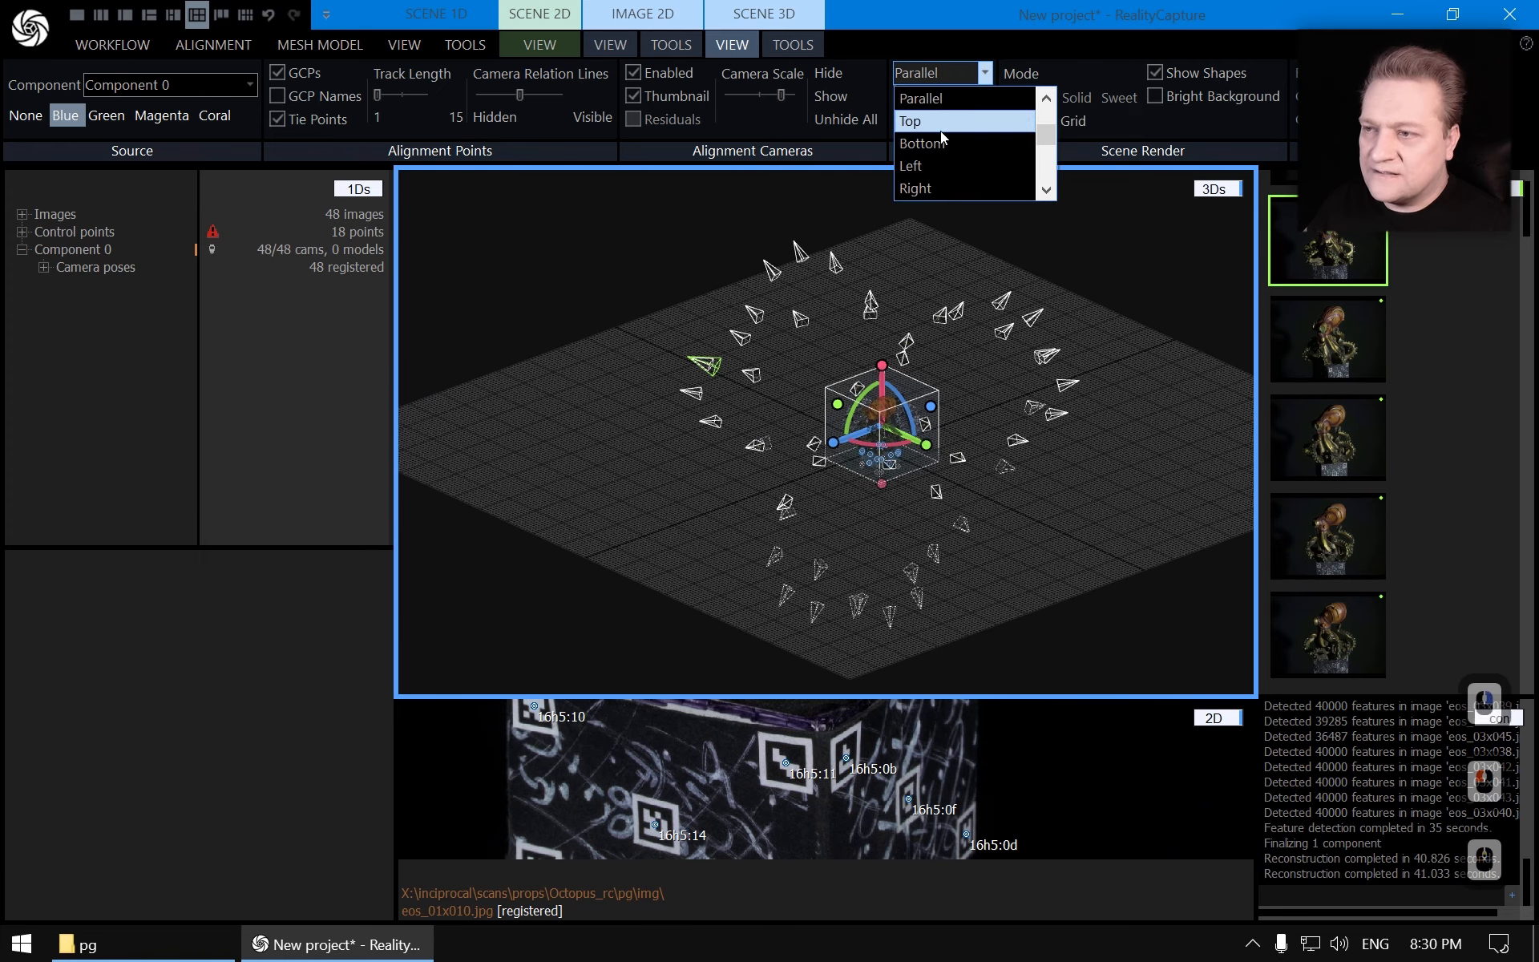
{"action": "scroll", "coordinate": [946, 133], "scroll_direction": "up", "scroll_amount": 1}
{"action": "left_click", "coordinate": [930, 98]}
{"action": "left_click_drag", "start_coordinate": [845, 399], "coordinate": [923, 350]}
{"action": "scroll", "coordinate": [923, 357], "scroll_direction": "up", "scroll_amount": 10}
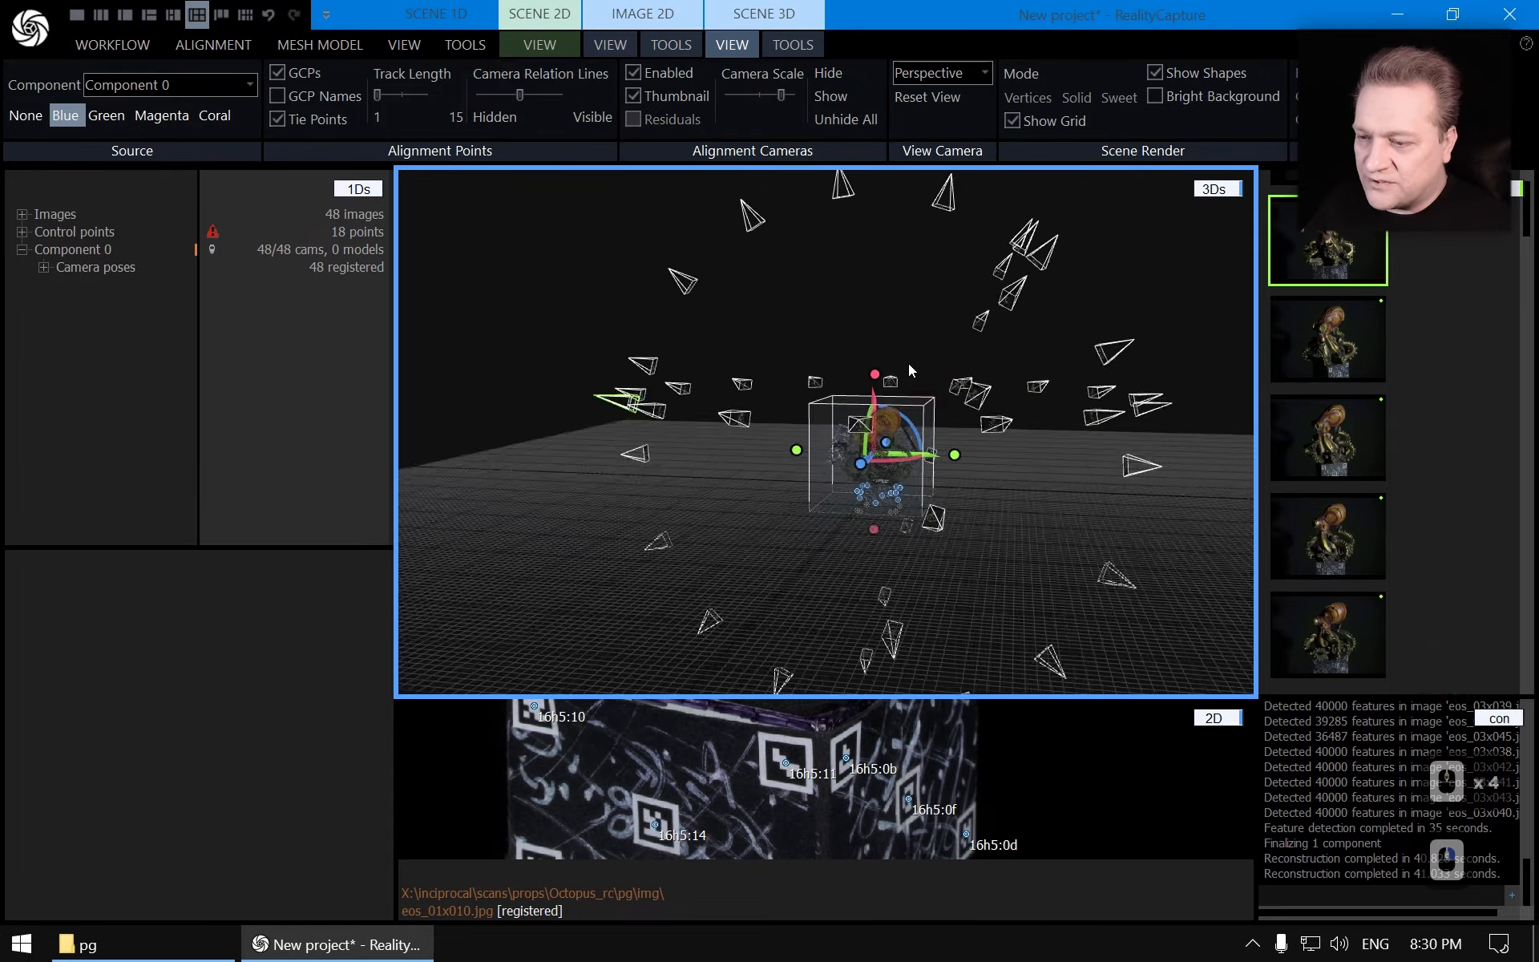
Orbit and zoom around the aligned cameras and sparse point cloud in the 3D view
{"action": "left_click_drag", "start_coordinate": [901, 454], "coordinate": [935, 479]}
{"action": "right_click_drag", "start_coordinate": [925, 477], "coordinate": [872, 492]}
{"action": "scroll", "coordinate": [857, 552], "scroll_direction": "up", "scroll_amount": 7}
{"action": "right_click_drag", "start_coordinate": [859, 574], "coordinate": [873, 494]}
{"action": "left_click_drag", "start_coordinate": [874, 494], "coordinate": [820, 444]}
{"action": "right_click_drag", "start_coordinate": [825, 456], "coordinate": [835, 460]}
{"action": "scroll", "coordinate": [850, 464], "scroll_direction": "down", "scroll_amount": 6}
{"action": "scroll", "coordinate": [851, 470], "scroll_direction": "down", "scroll_amount": 11}
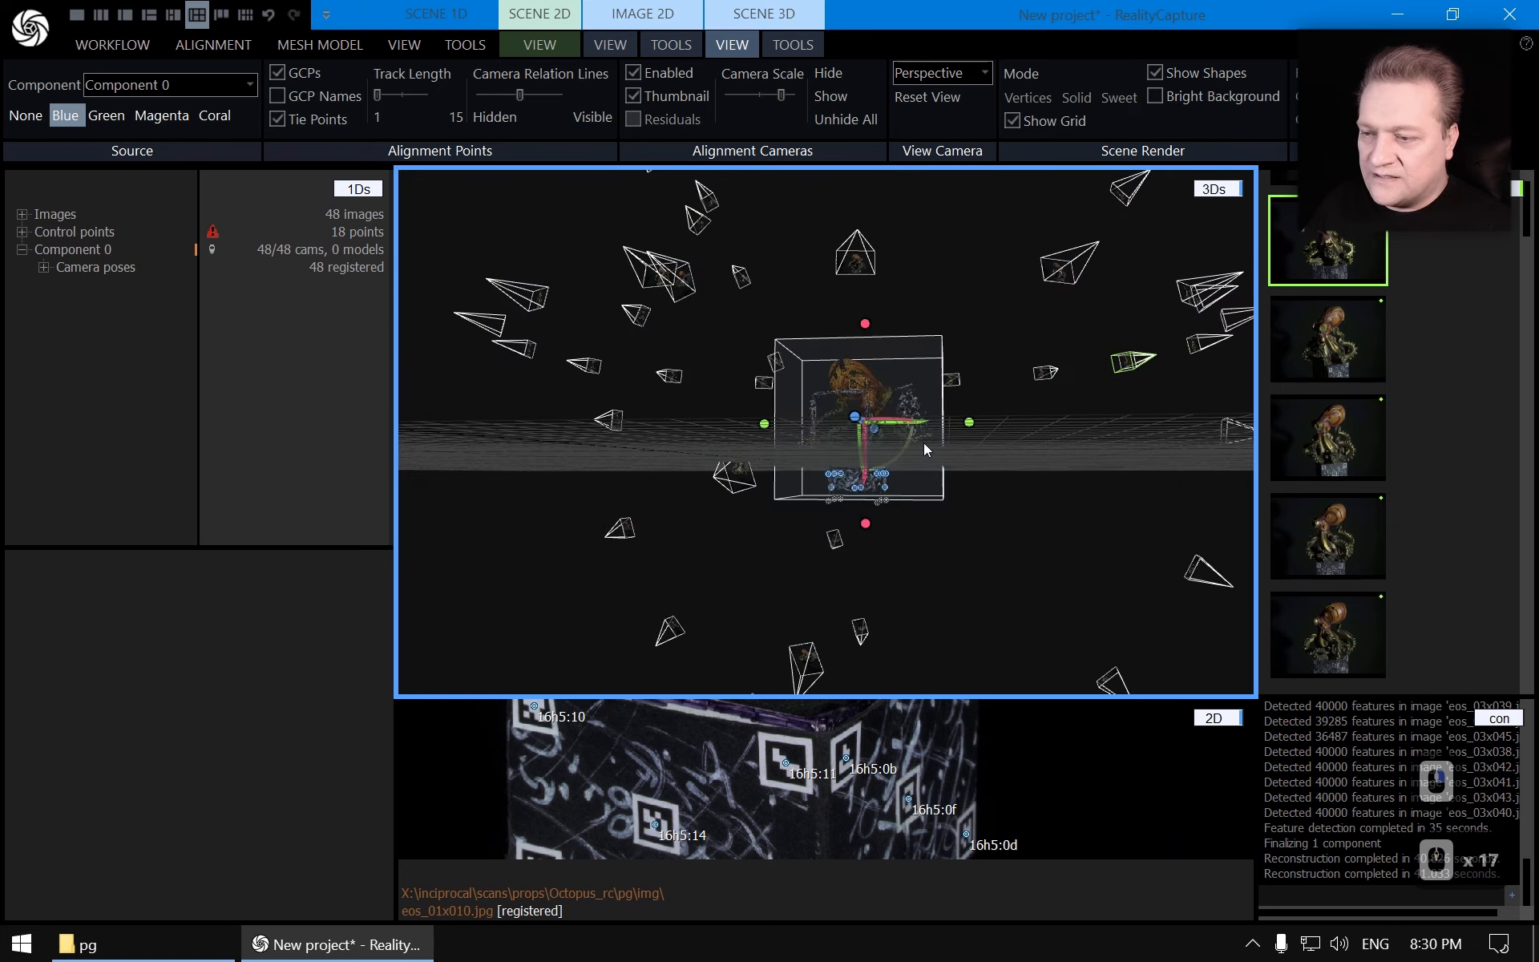
{"action": "left_click", "coordinate": [765, 541]}
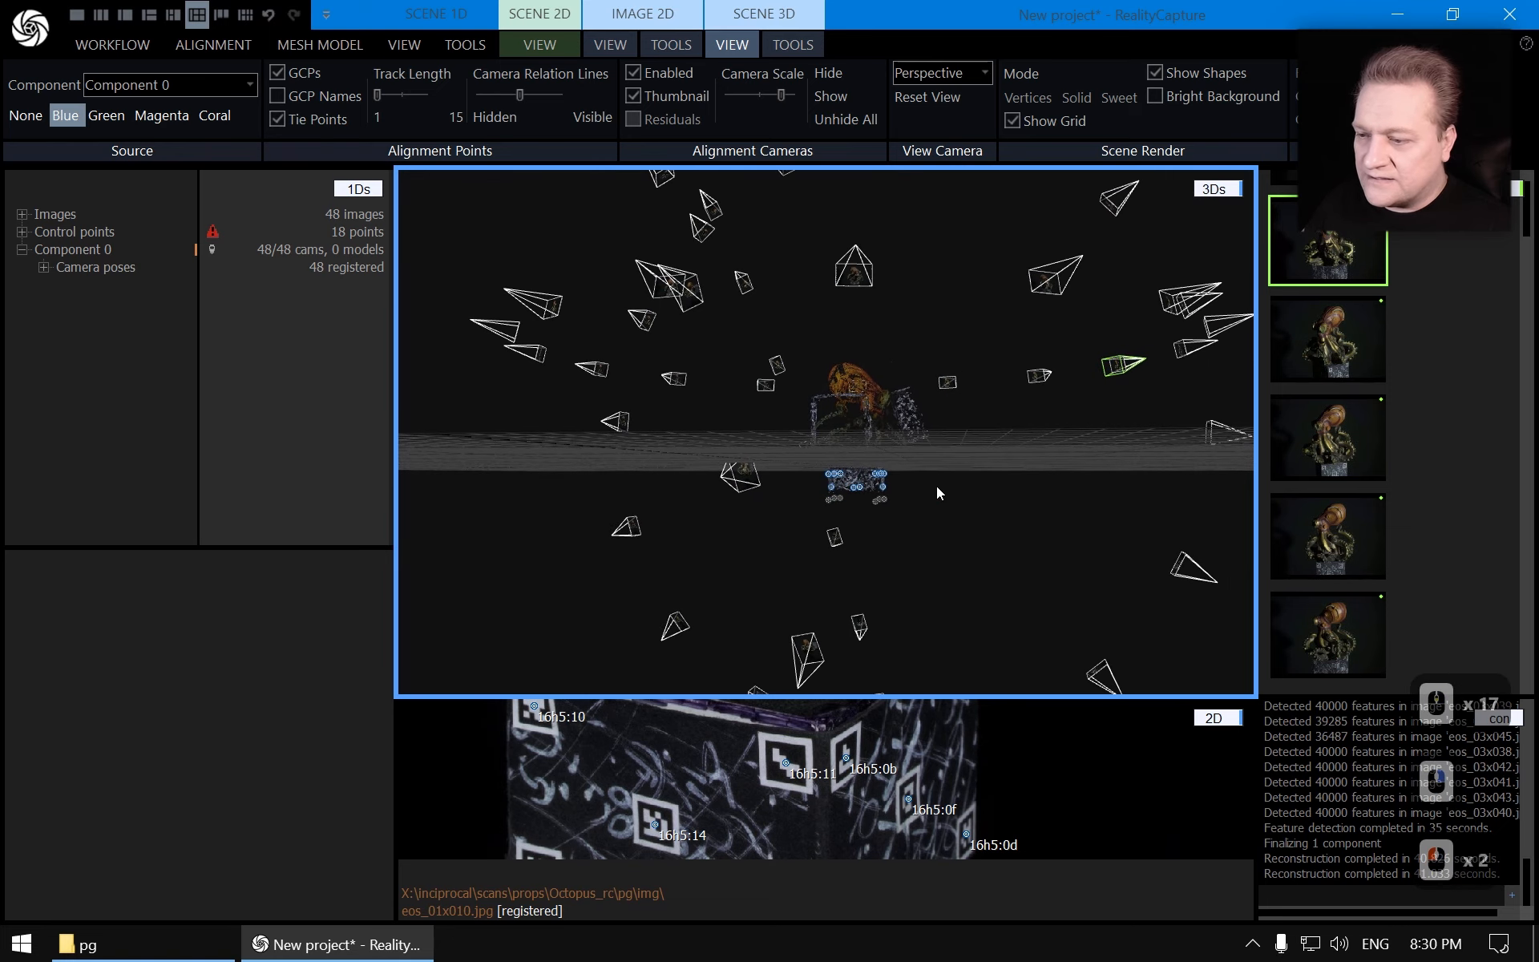
{"action": "mouse_move", "coordinate": [936, 485]}
{"action": "left_mouse_down"}
{"action": "mouse_move", "coordinate": [912, 526]}
{"action": "mouse_move", "coordinate": [932, 474]}
{"action": "mouse_move", "coordinate": [947, 478]}
{"action": "left_mouse_up"}
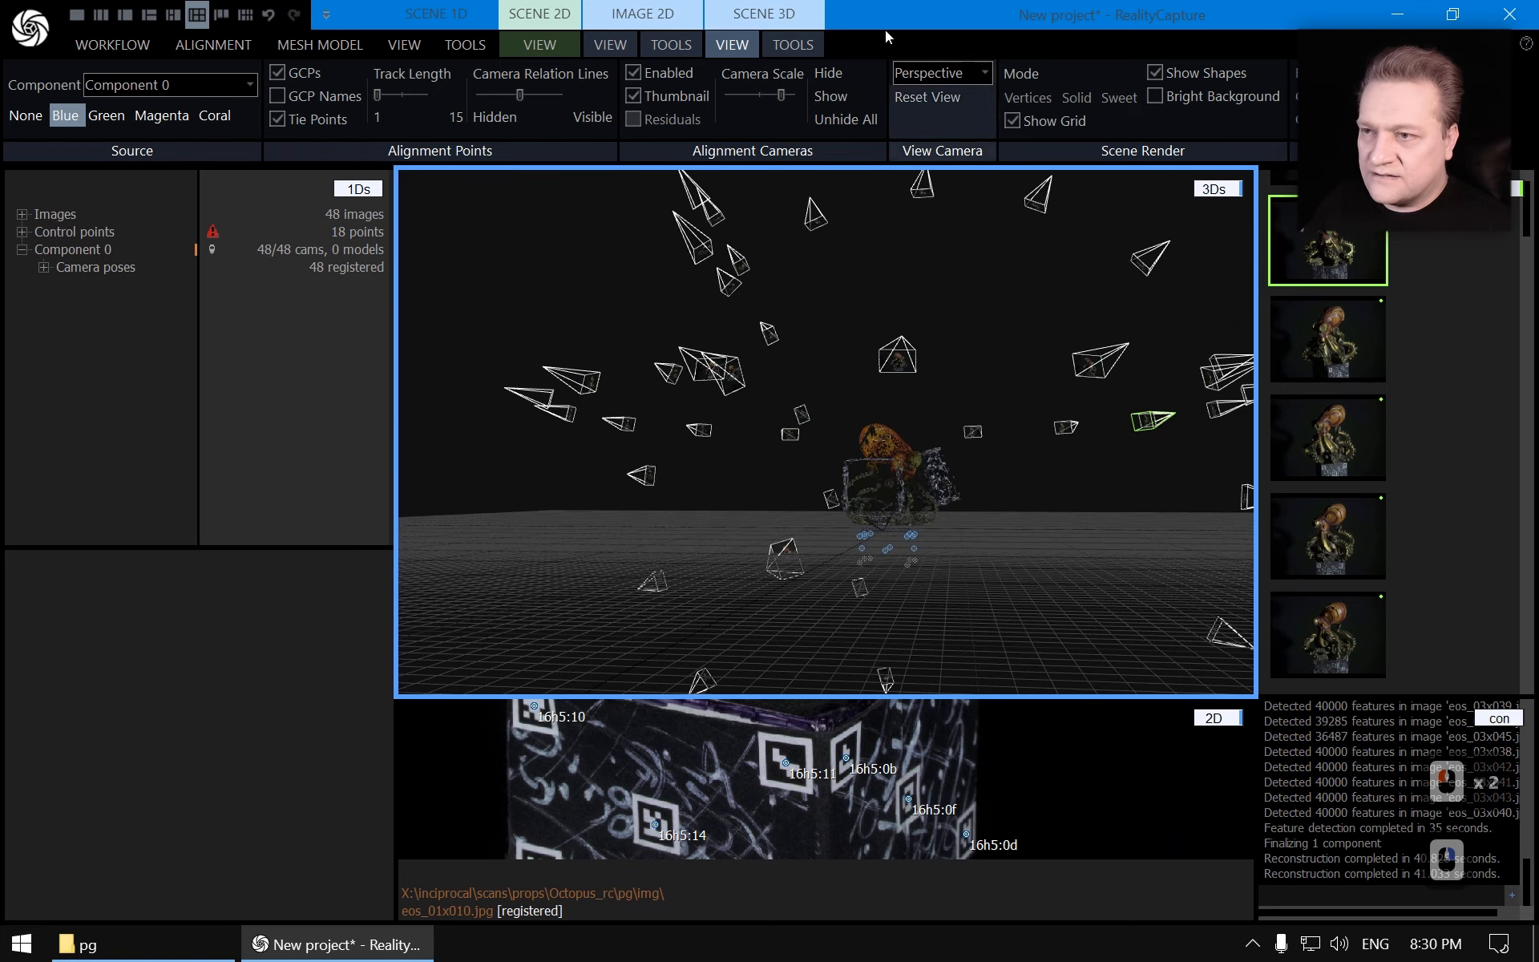
Set the reconstruction region automatically around the sparse point cloud
{"action": "left_click", "coordinate": [793, 46]}
{"action": "left_click", "coordinate": [99, 75]}
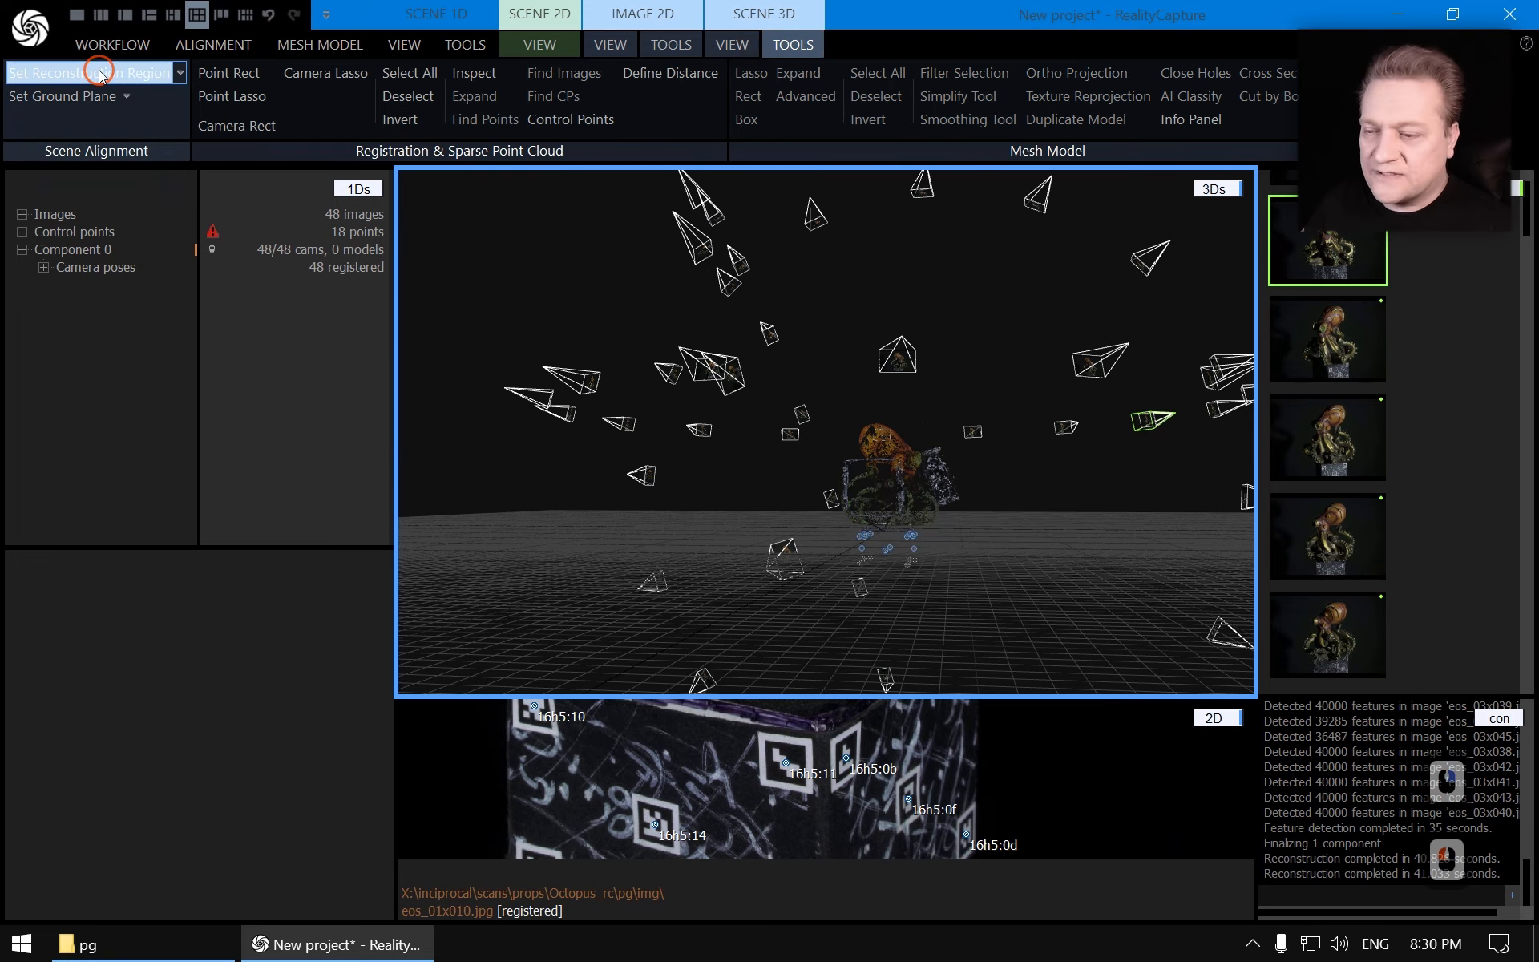
{"action": "scroll", "coordinate": [1078, 503], "scroll_direction": "up", "scroll_amount": 2}
{"action": "left_click_drag", "start_coordinate": [1037, 487], "coordinate": [943, 521]}
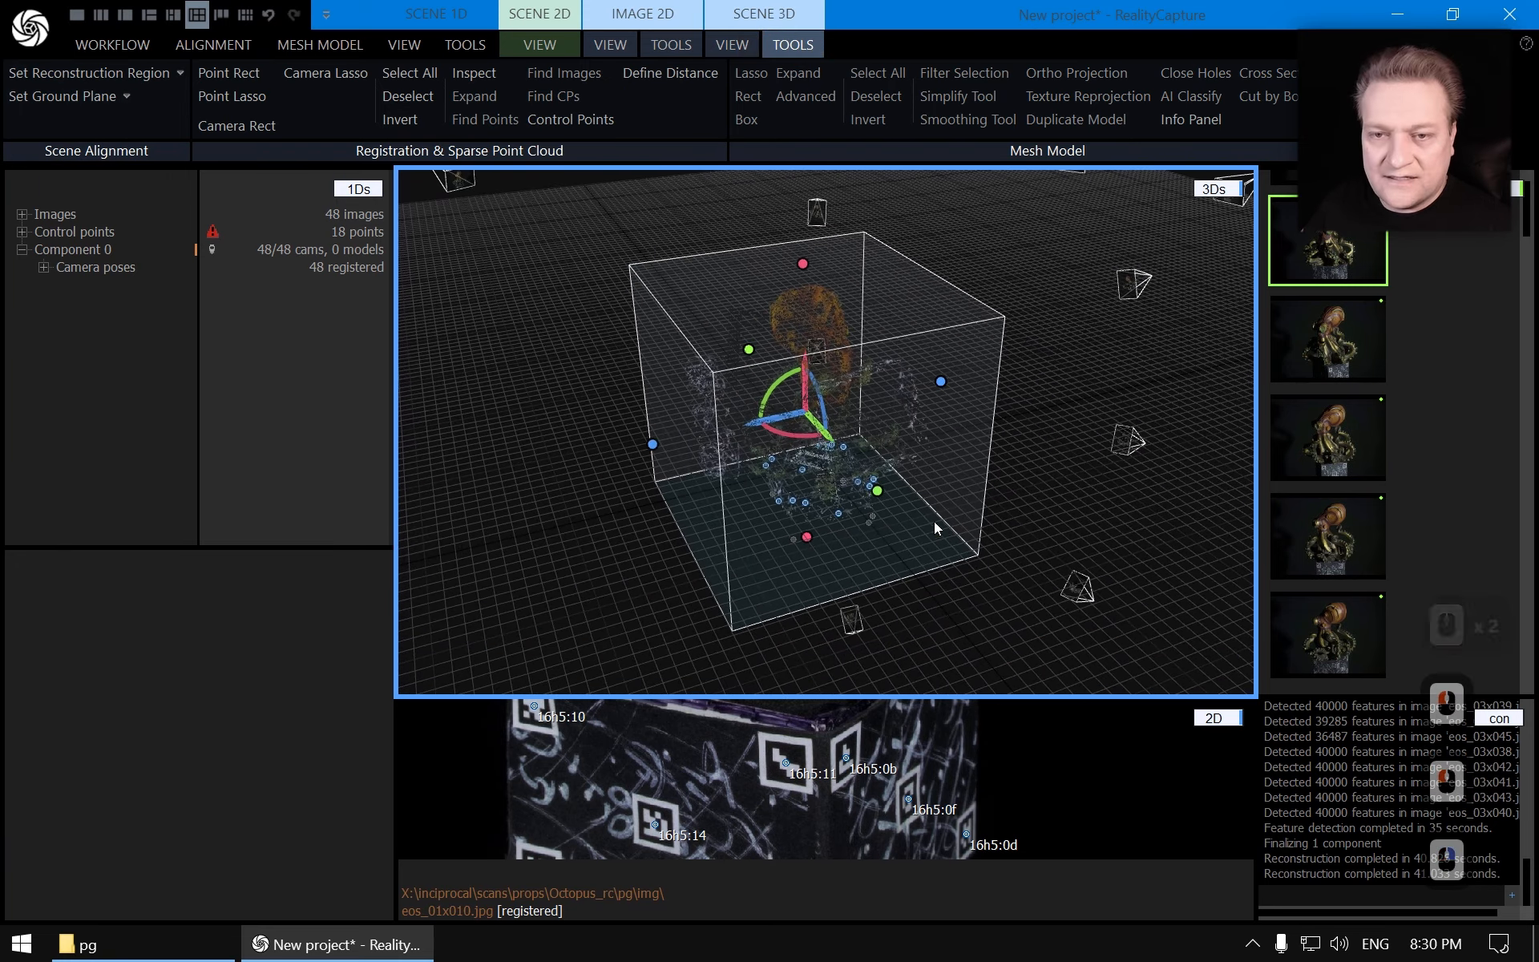
Calculate a preview-quality mesh model of the component and orbit around it
{"action": "left_click", "coordinate": [323, 47]}
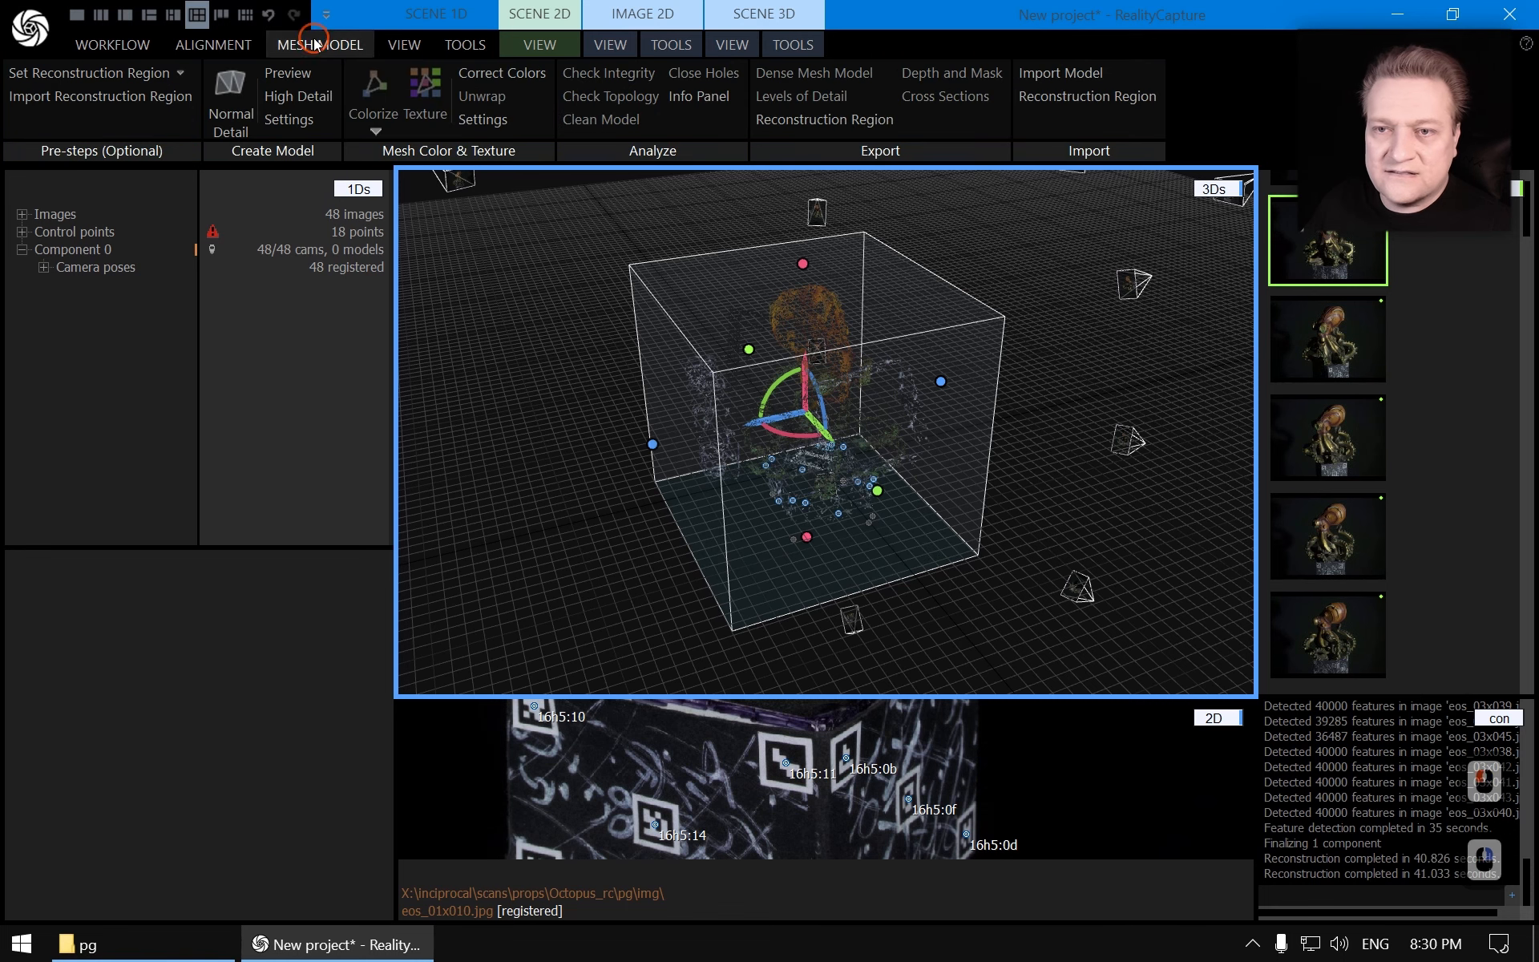
{"action": "left_click", "coordinate": [288, 73]}
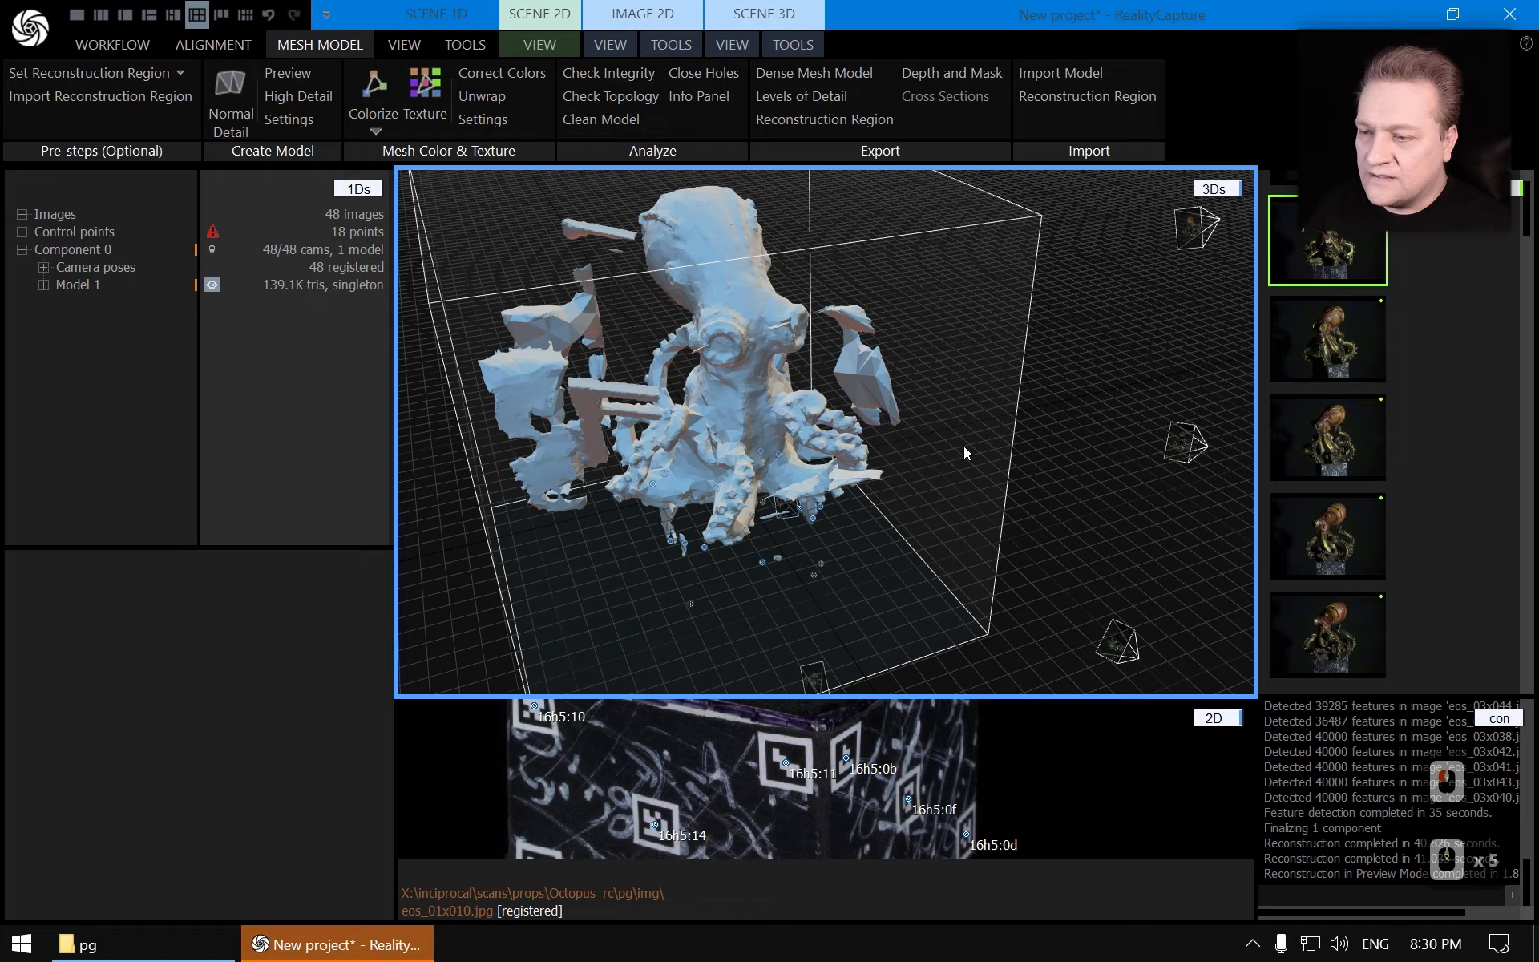
{"action": "left_click_drag", "start_coordinate": [963, 453], "coordinate": [742, 388]}
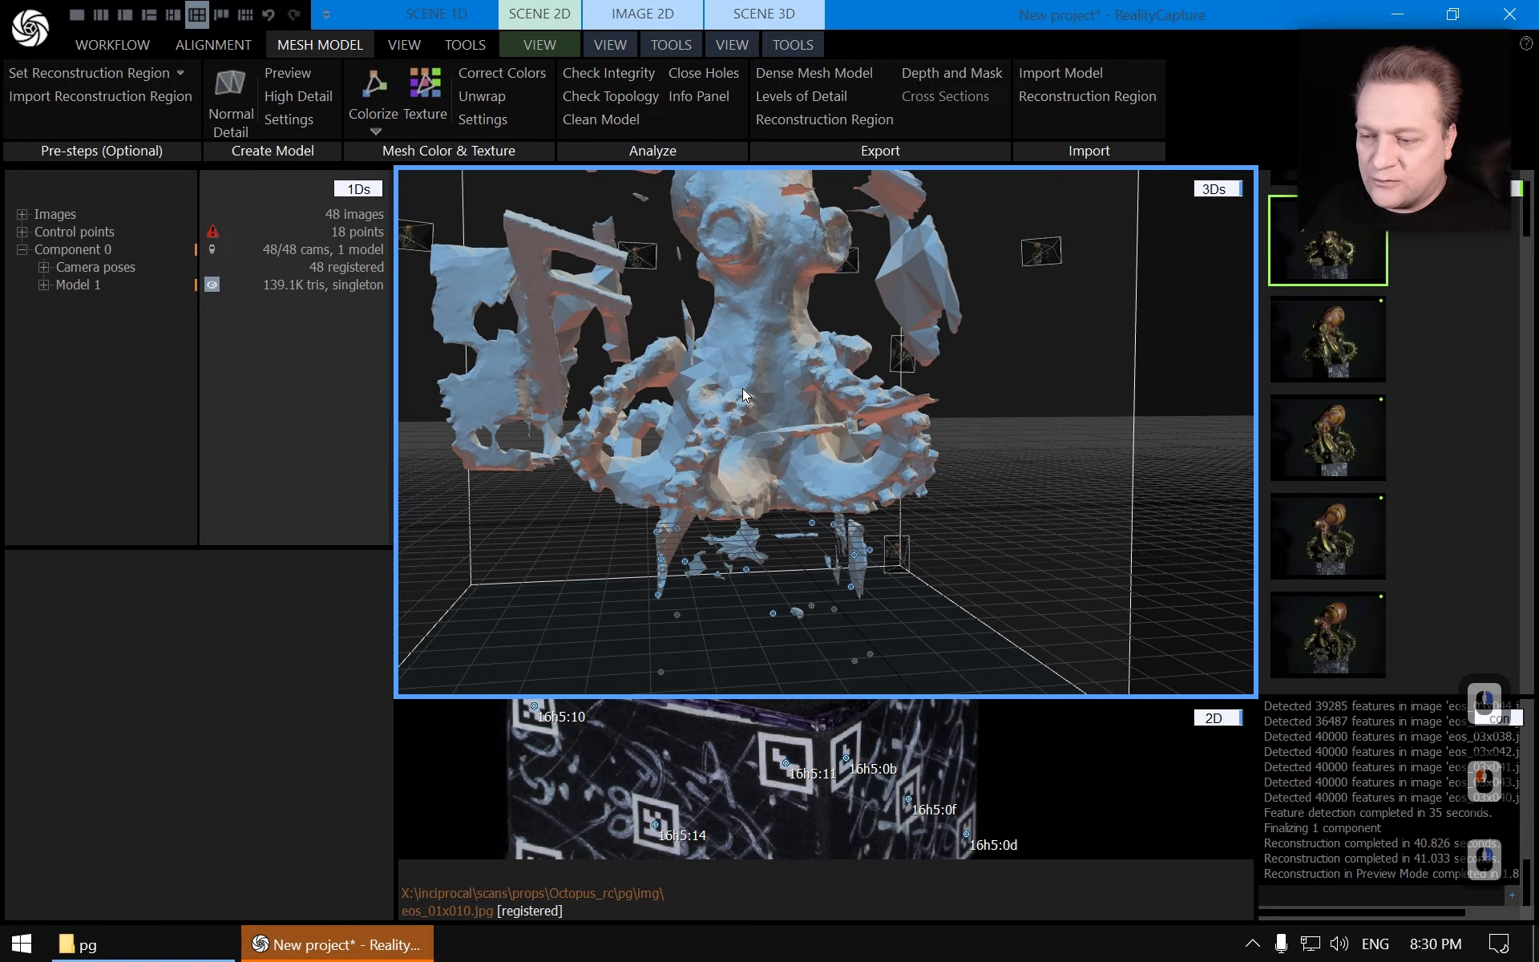
{"action": "scroll", "coordinate": [761, 416], "scroll_direction": "down", "scroll_amount": 2}
{"action": "left_click_drag", "start_coordinate": [853, 431], "coordinate": [812, 471]}
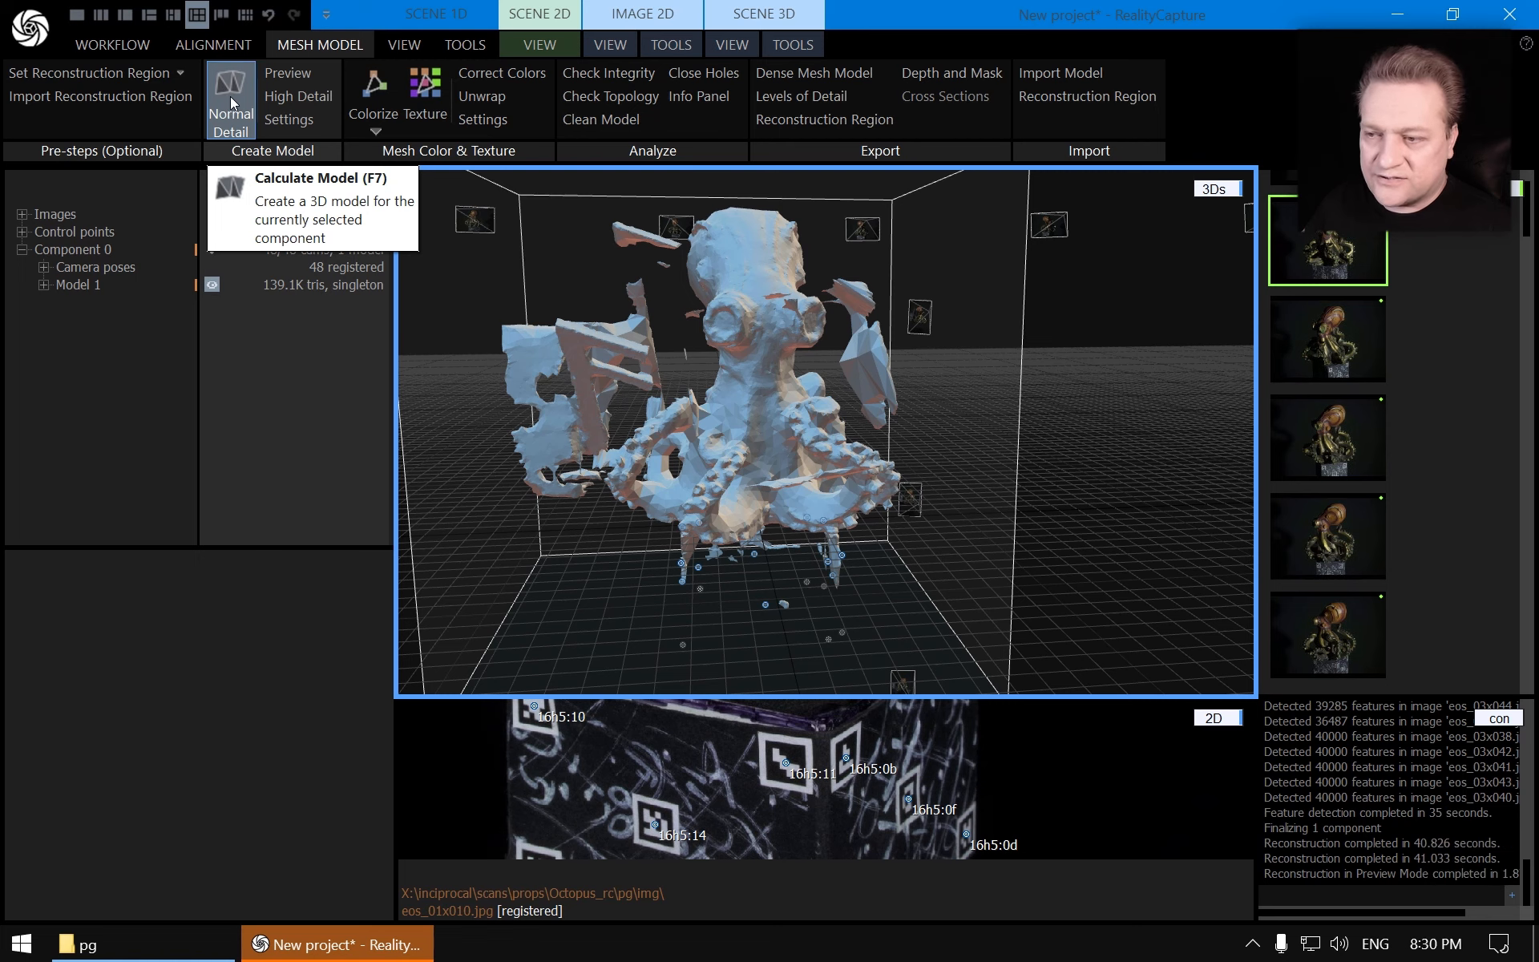
{"action": "mouse_move", "coordinate": [811, 400]}
{"action": "left_mouse_down"}
{"action": "mouse_move", "coordinate": [772, 425]}
{"action": "mouse_move", "coordinate": [738, 389]}
{"action": "mouse_move", "coordinate": [767, 441]}
{"action": "mouse_move", "coordinate": [795, 417]}
{"action": "left_mouse_up"}
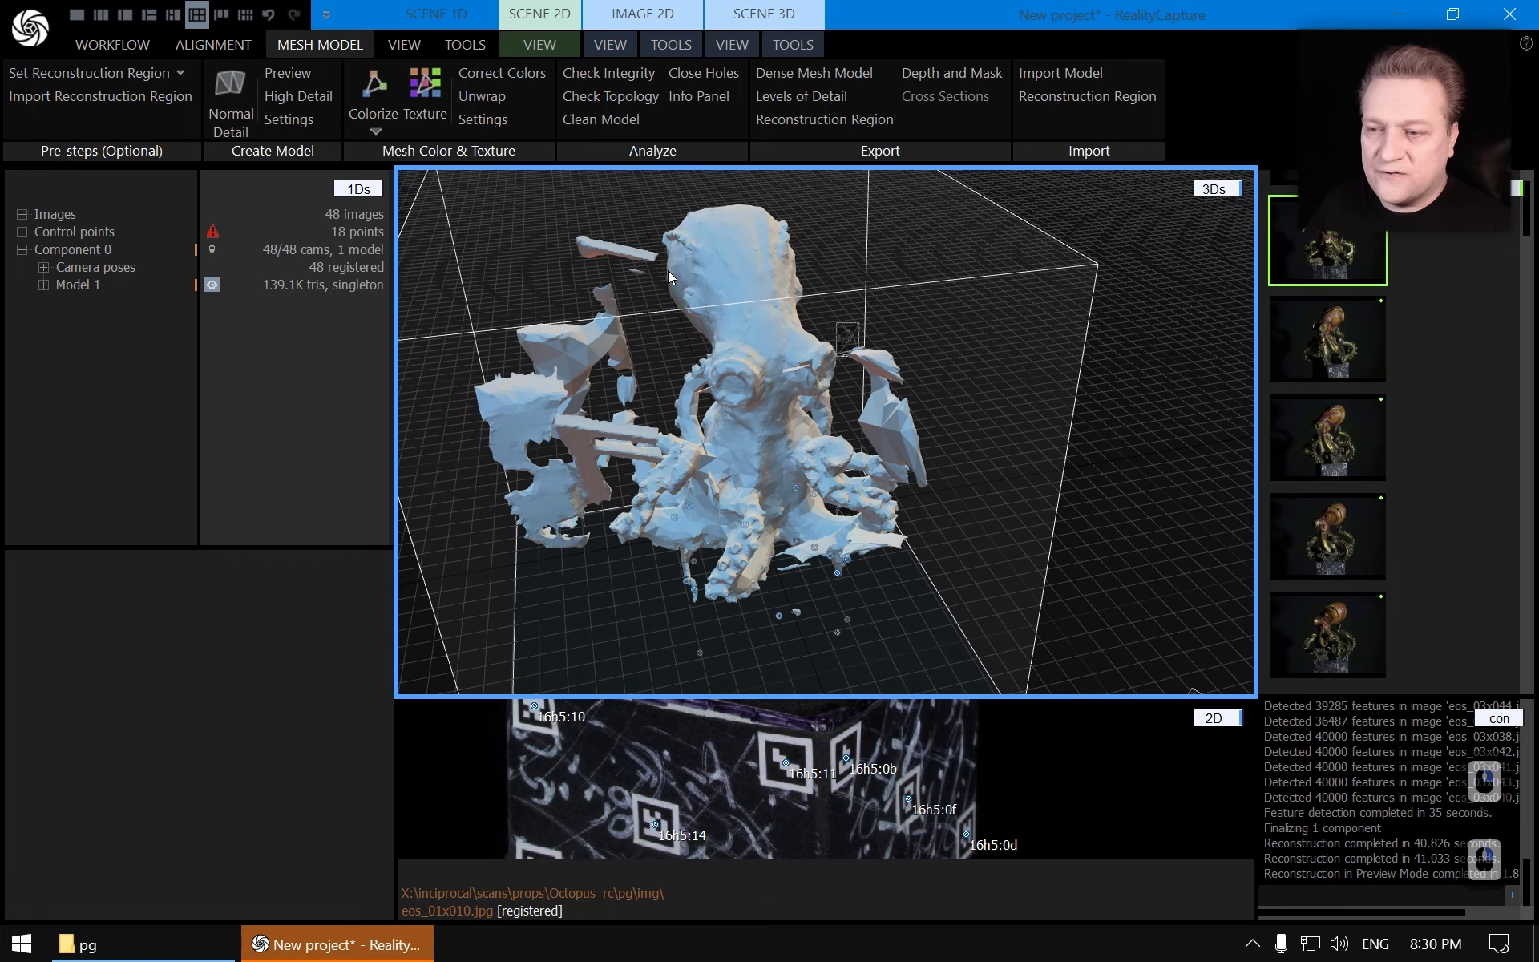
{"action": "left_click_drag", "start_coordinate": [772, 333], "coordinate": [768, 388]}
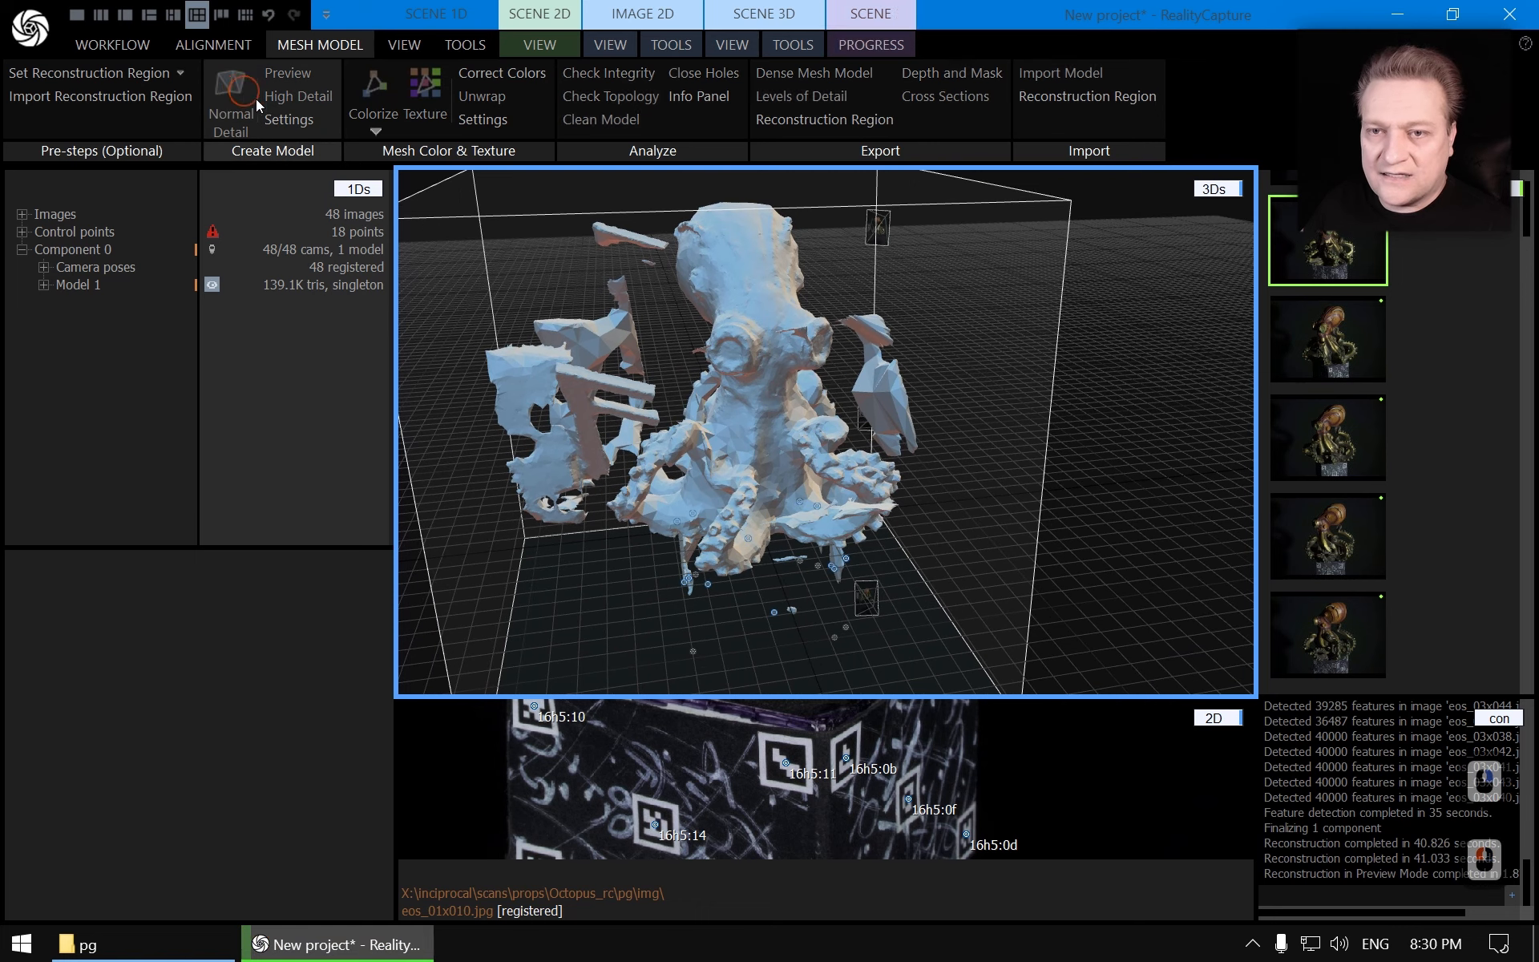
Calculate a Normal Detail mesh model of the component and zoom in on it
{"action": "left_click", "coordinate": [249, 98]}
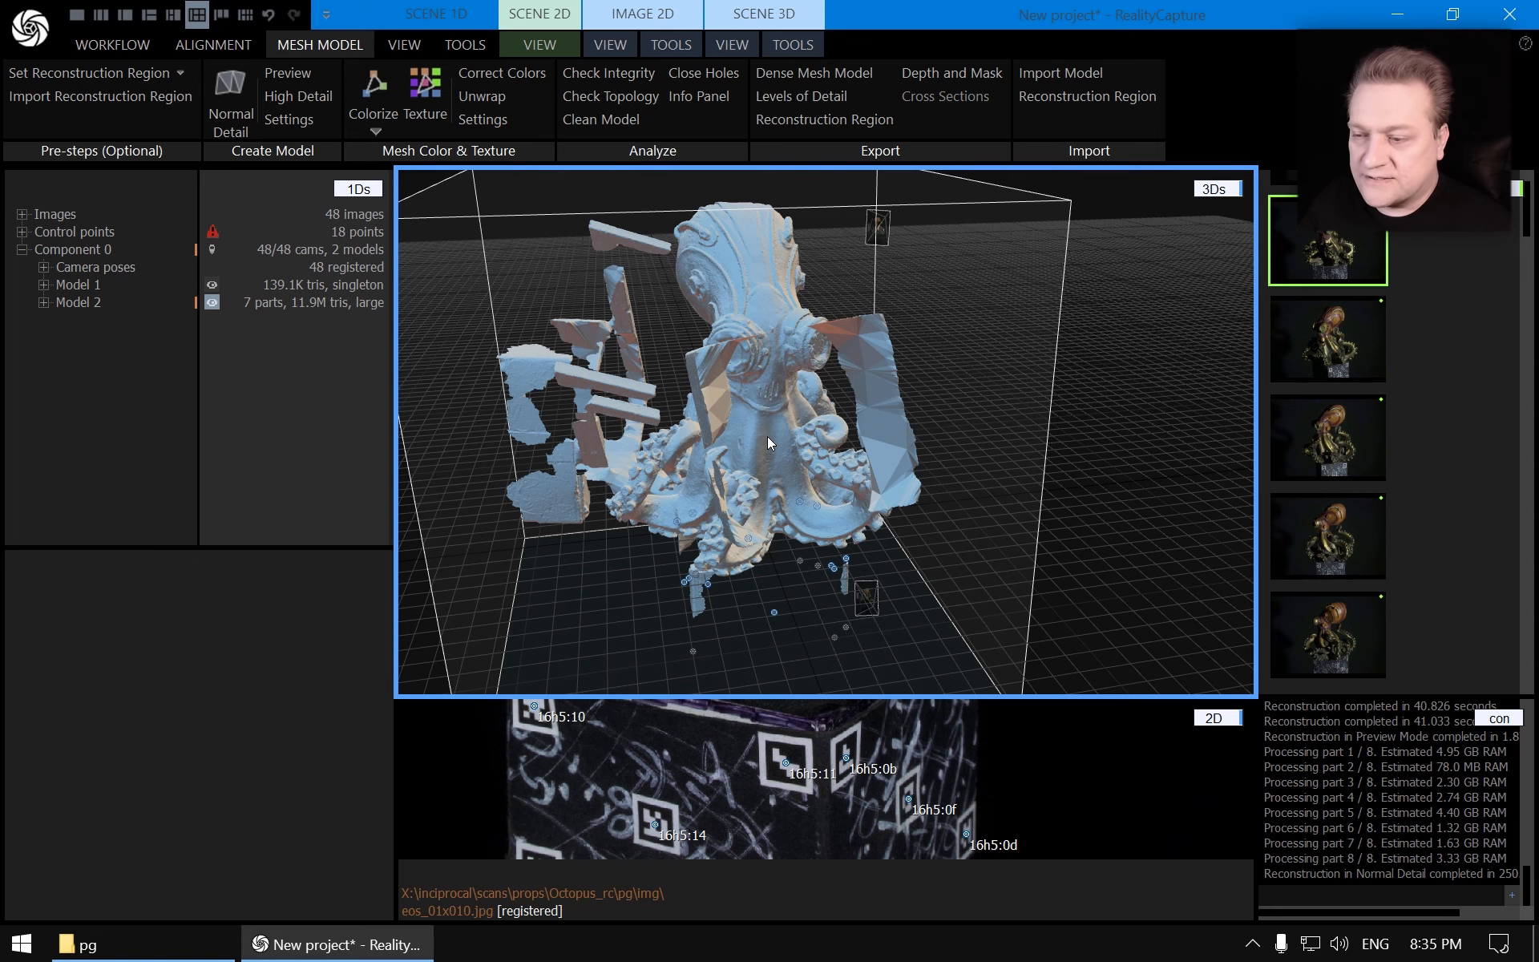
{"action": "scroll", "coordinate": [769, 439], "scroll_direction": "up", "scroll_amount": 4}
{"action": "left_click_drag", "start_coordinate": [868, 459], "coordinate": [1004, 327]}
{"action": "scroll", "coordinate": [854, 429], "scroll_direction": "up", "scroll_amount": 2}
{"action": "left_click_drag", "start_coordinate": [854, 429], "coordinate": [663, 505]}
{"action": "left_click_drag", "start_coordinate": [955, 359], "coordinate": [844, 422]}
{"action": "scroll", "coordinate": [676, 485], "scroll_direction": "up", "scroll_amount": 14}
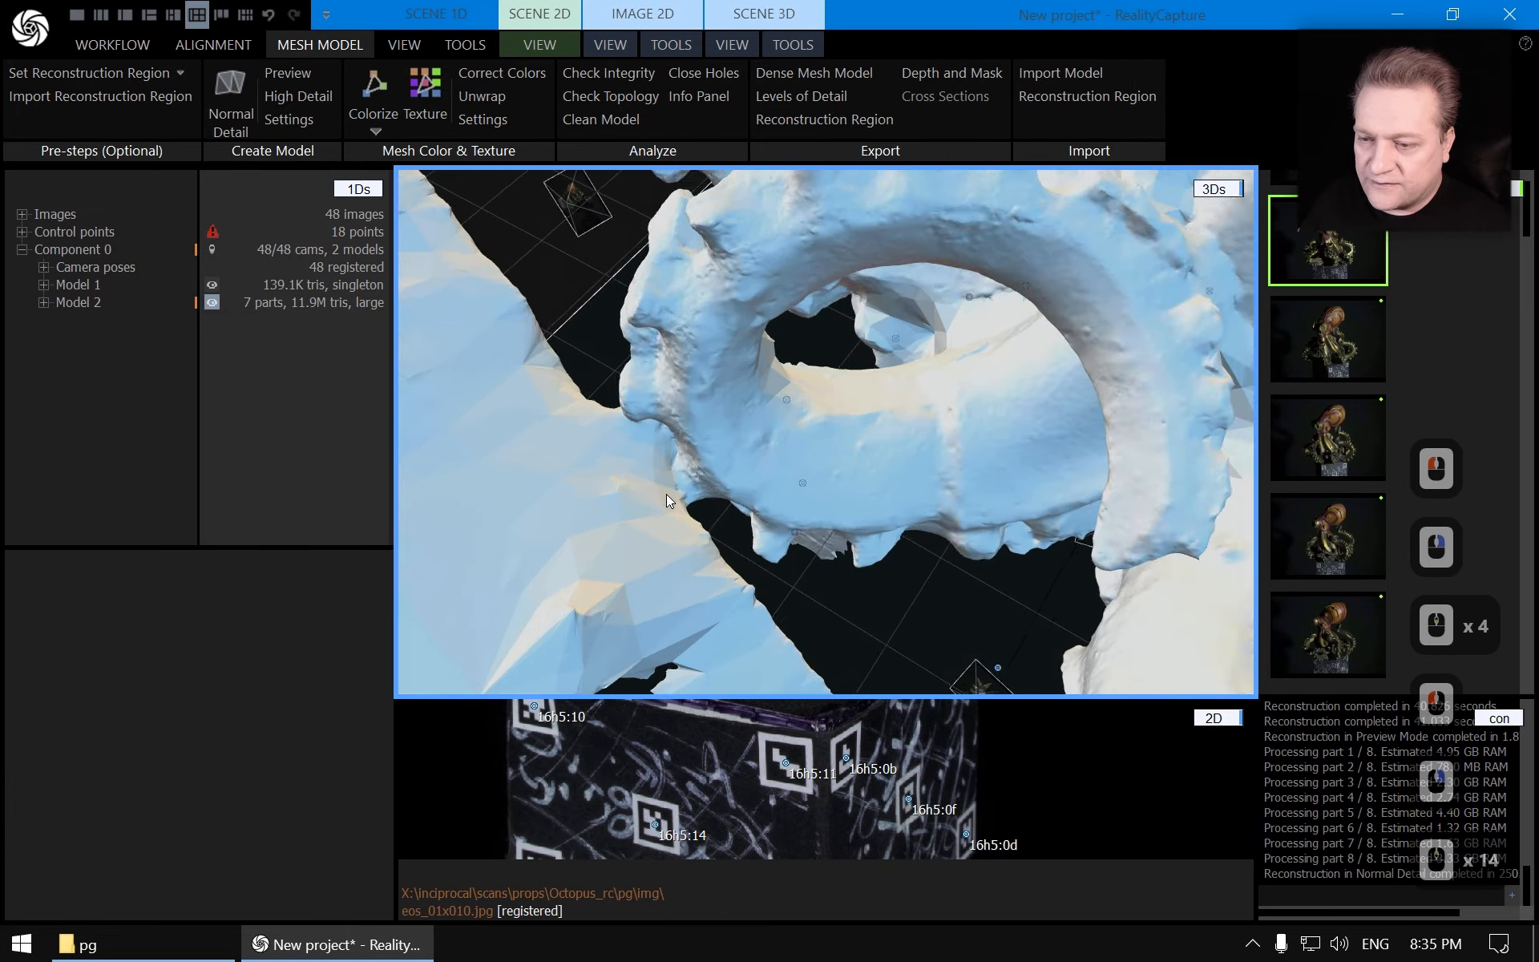
Inspect the Normal Detail mesh surfaces closely from several angles
{"action": "scroll", "coordinate": [672, 494], "scroll_direction": "down", "scroll_amount": 3}
{"action": "right_click_drag", "start_coordinate": [672, 494], "coordinate": [662, 440]}
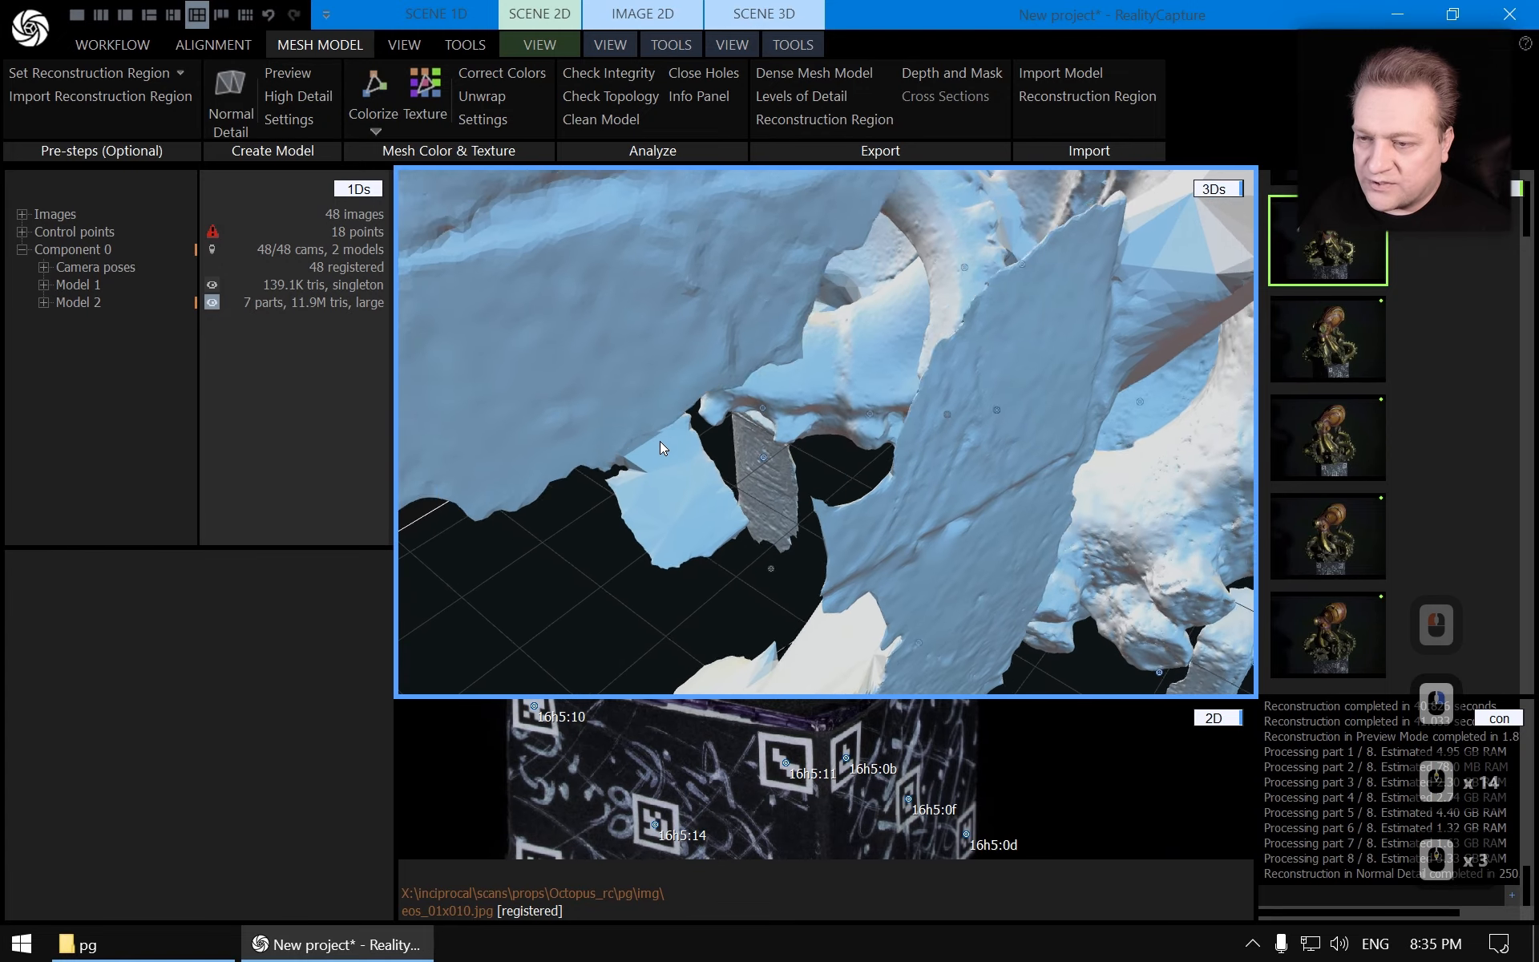
{"action": "scroll", "coordinate": [672, 435], "scroll_direction": "up", "scroll_amount": 4}
{"action": "left_click_drag", "start_coordinate": [672, 435], "coordinate": [757, 502]}
{"action": "right_click_drag", "start_coordinate": [761, 473], "coordinate": [737, 388]}
{"action": "scroll", "coordinate": [767, 420], "scroll_direction": "down", "scroll_amount": 15}
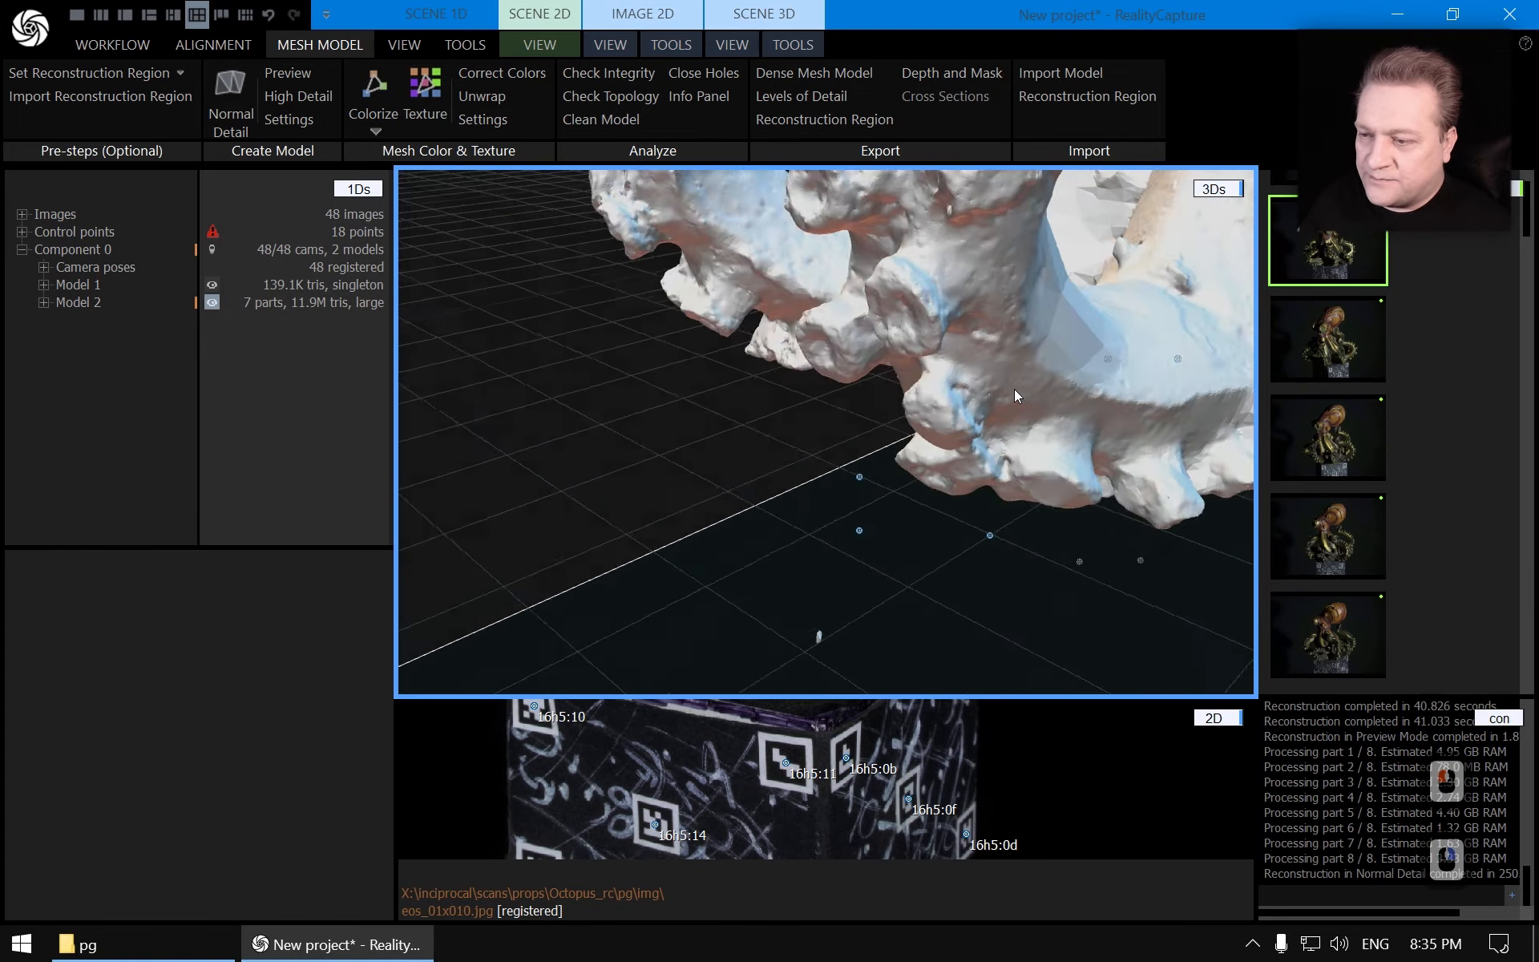
{"action": "scroll", "coordinate": [1059, 413], "scroll_direction": "up", "scroll_amount": 15}
{"action": "left_click_drag", "start_coordinate": [1089, 435], "coordinate": [764, 456]}
{"action": "scroll", "coordinate": [905, 488], "scroll_direction": "up", "scroll_amount": 5}
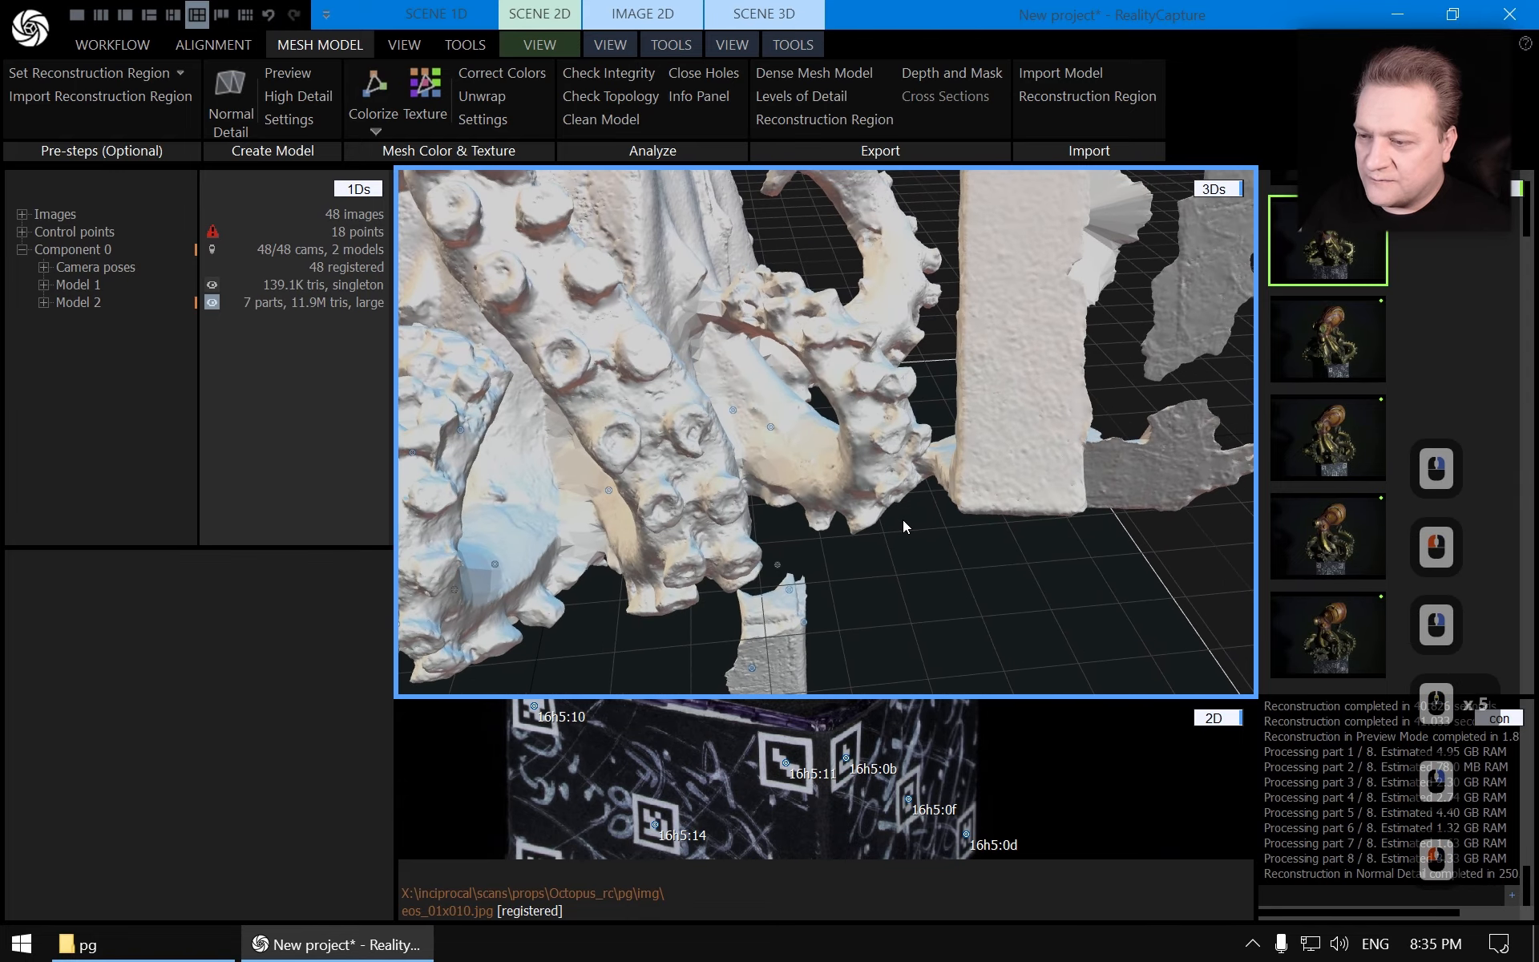
{"action": "right_click_drag", "start_coordinate": [930, 481], "coordinate": [941, 263]}
{"action": "scroll", "coordinate": [980, 517], "scroll_direction": "up", "scroll_amount": 4}
{"action": "scroll", "coordinate": [941, 267], "scroll_direction": "down", "scroll_amount": 2}
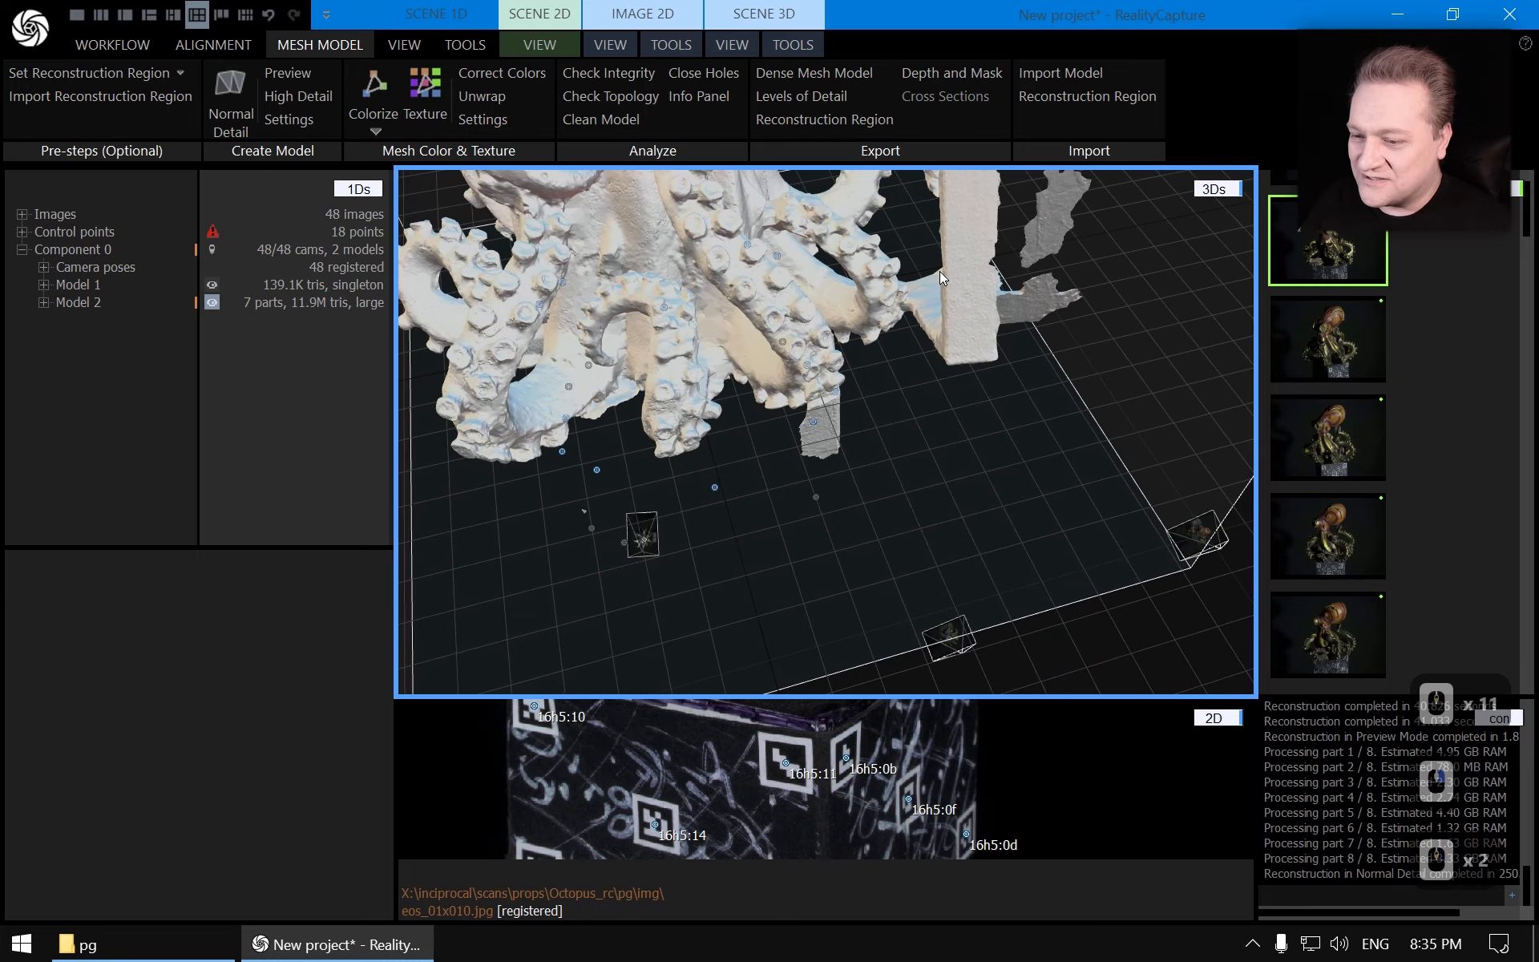
{"action": "left_click_drag", "start_coordinate": [940, 269], "coordinate": [930, 444]}
{"action": "right_click_drag", "start_coordinate": [930, 444], "coordinate": [874, 436]}
{"action": "left_click_drag", "start_coordinate": [874, 436], "coordinate": [930, 533]}
{"action": "scroll", "coordinate": [930, 532], "scroll_direction": "up", "scroll_amount": 3}
{"action": "right_click_drag", "start_coordinate": [930, 532], "coordinate": [722, 517]}
{"action": "scroll", "coordinate": [721, 517], "scroll_direction": "up", "scroll_amount": 5}
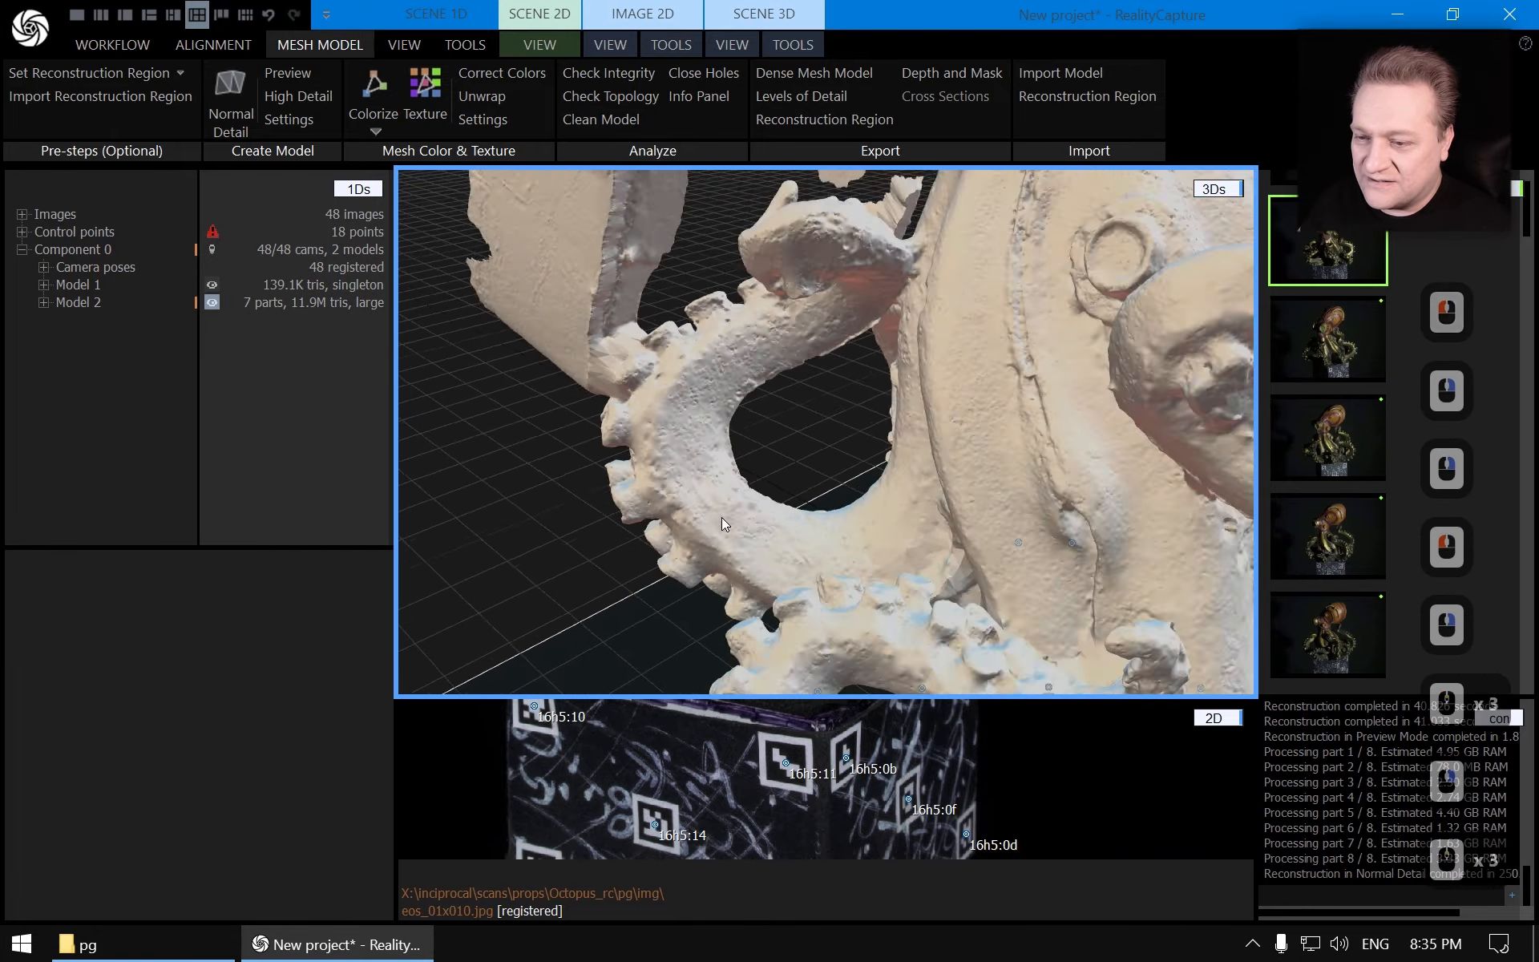
{"action": "left_click_drag", "start_coordinate": [721, 517], "coordinate": [816, 598]}
{"action": "scroll", "coordinate": [859, 502], "scroll_direction": "up", "scroll_amount": 3}
{"action": "mouse_move", "coordinate": [816, 598]}
{"action": "right_mouse_down"}
{"action": "mouse_move", "coordinate": [860, 502]}
{"action": "mouse_move", "coordinate": [821, 580]}
{"action": "mouse_move", "coordinate": [815, 348]}
{"action": "mouse_move", "coordinate": [680, 446]}
{"action": "right_mouse_up"}
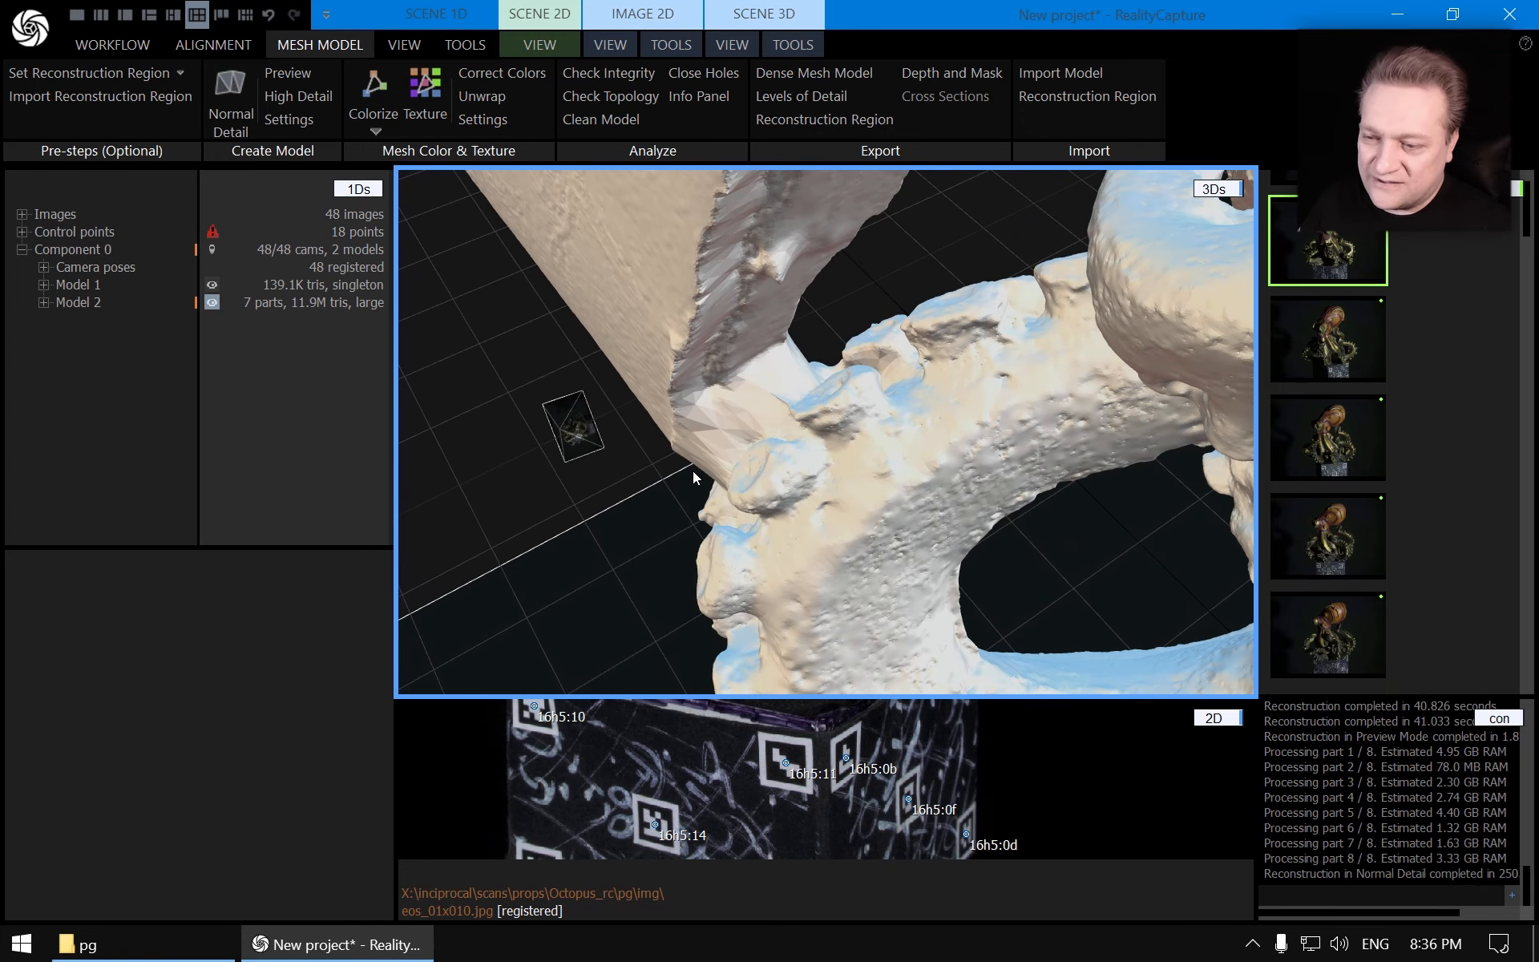
{"action": "scroll", "coordinate": [813, 367], "scroll_direction": "down", "scroll_amount": 15}
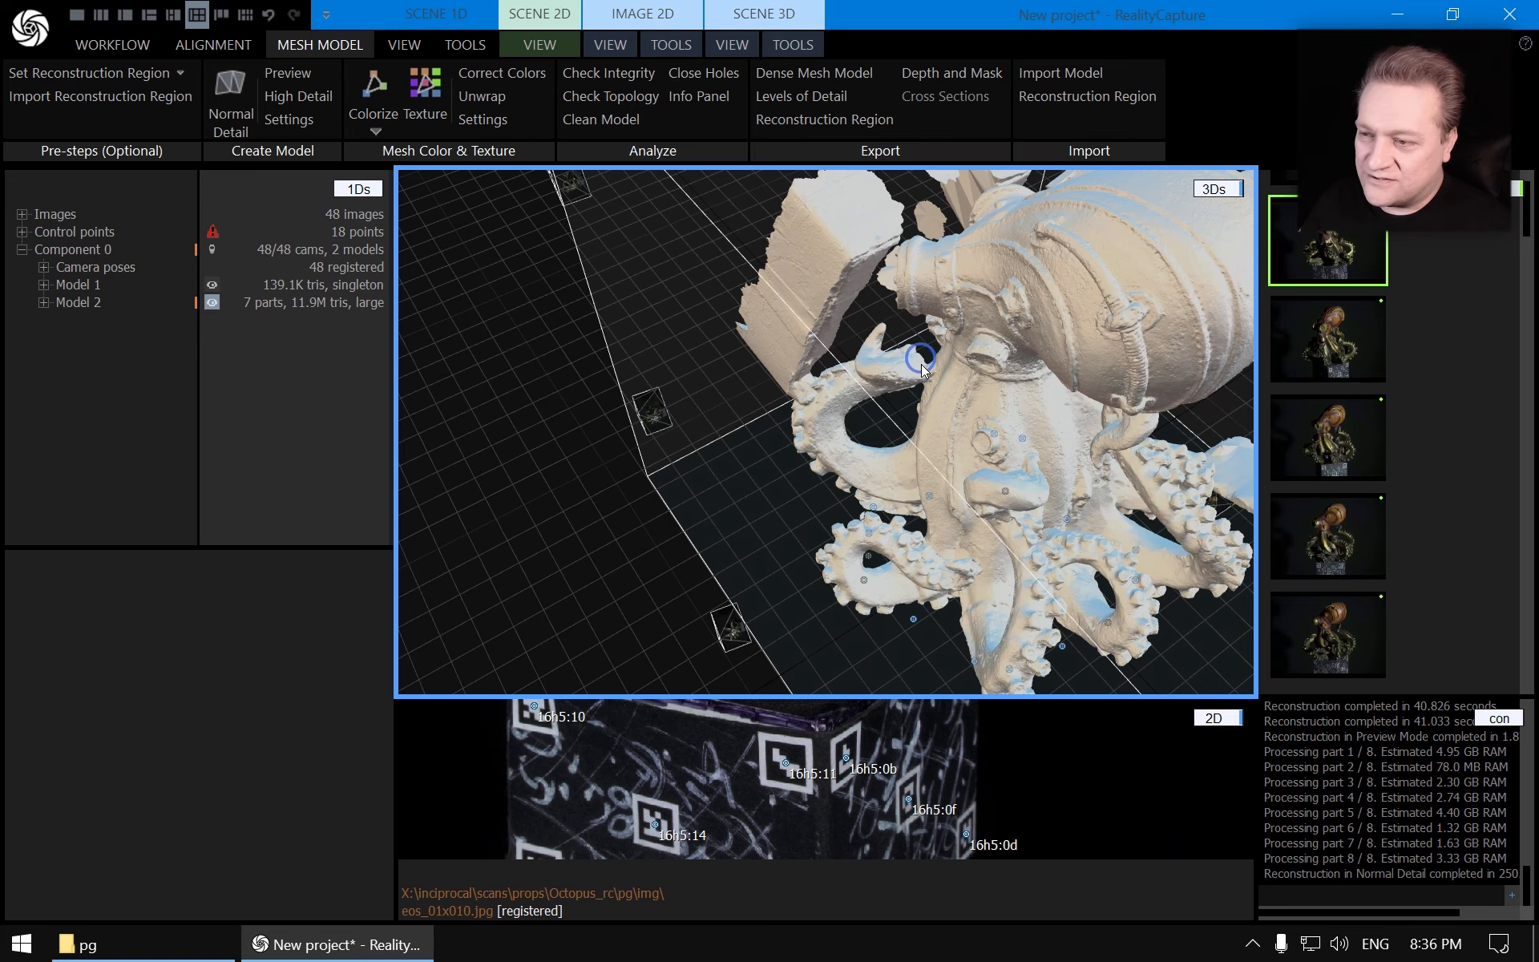
{"action": "left_click_drag", "start_coordinate": [921, 364], "coordinate": [818, 406]}
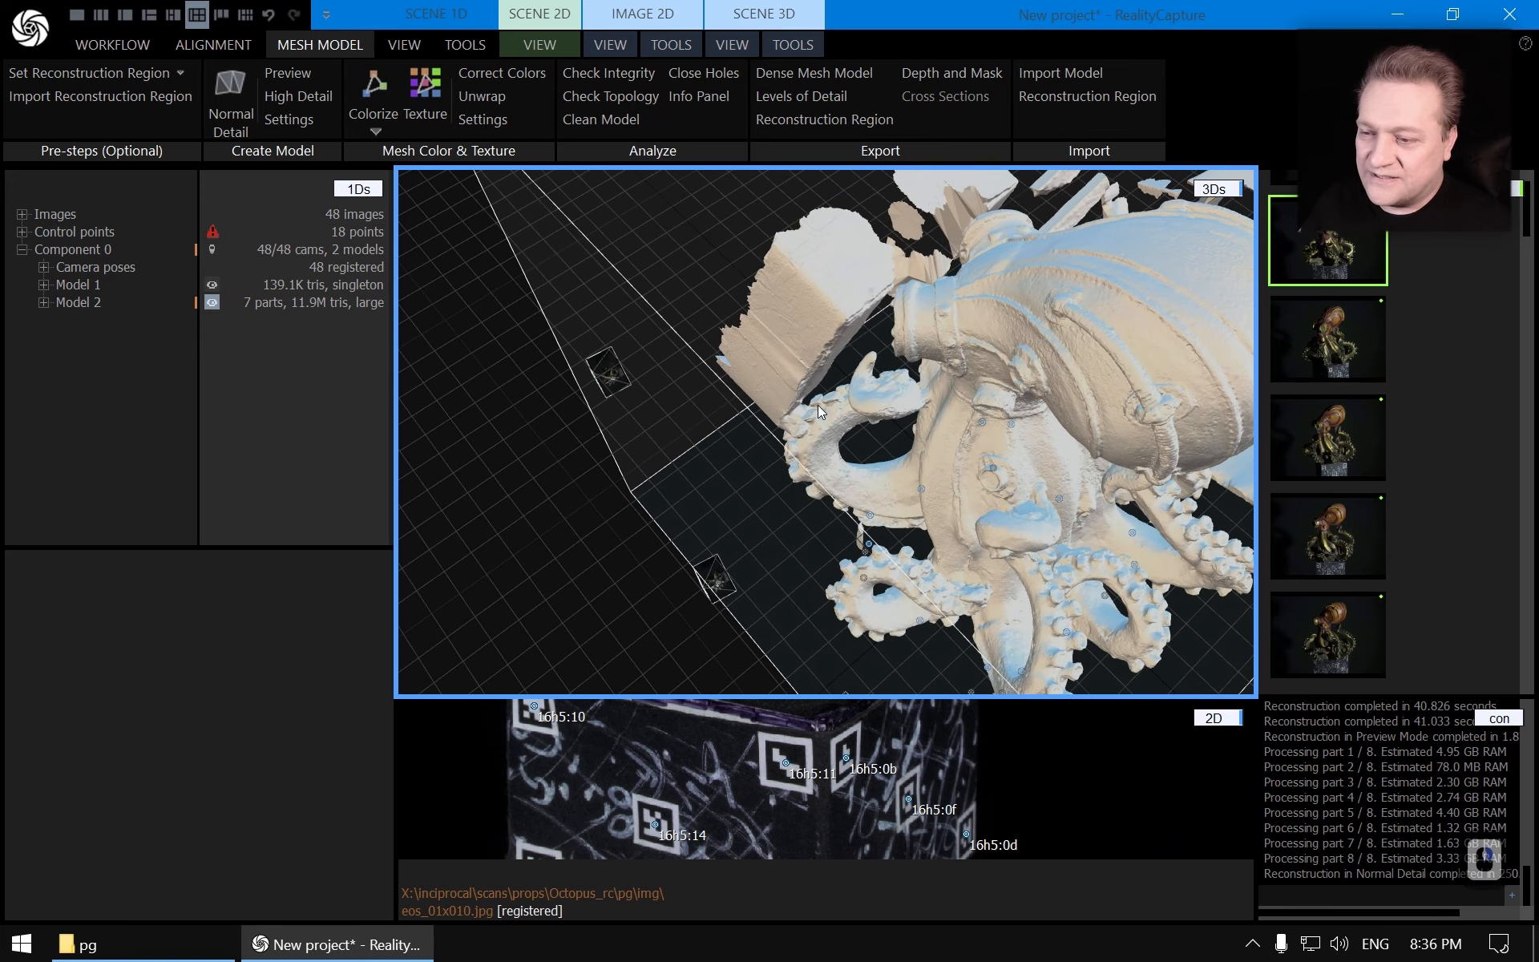
{"action": "scroll", "coordinate": [811, 409], "scroll_direction": "up", "scroll_amount": 8}
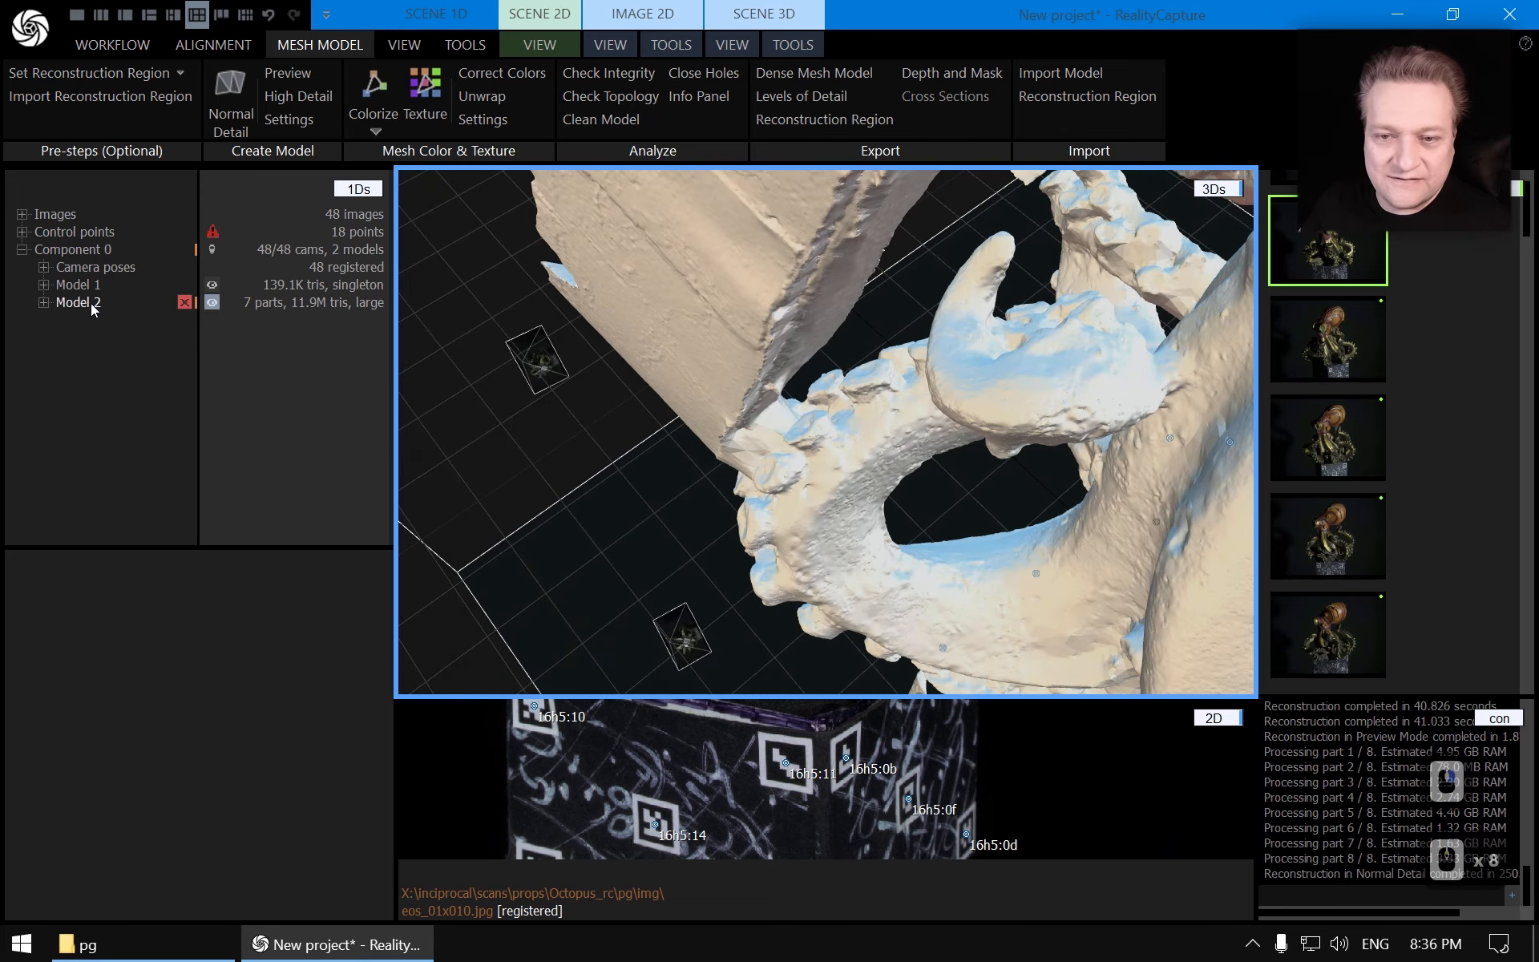
Set the depth map algorithm version to Version 2 in the reconstruction settings
{"action": "left_click", "coordinate": [289, 119]}
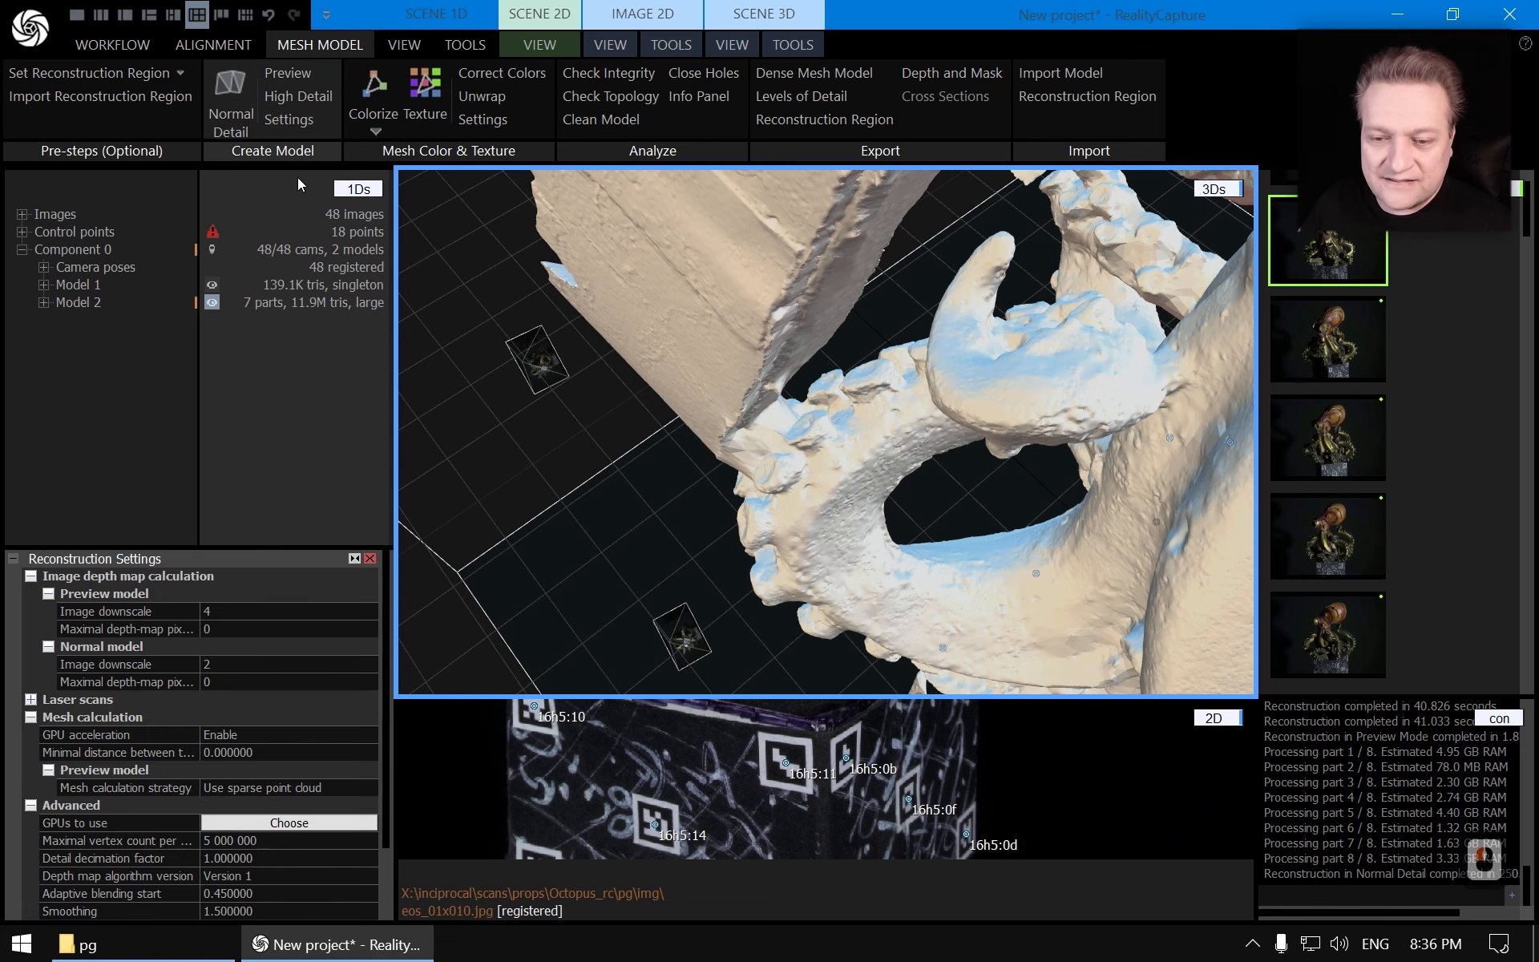
{"action": "scroll", "coordinate": [323, 749], "scroll_direction": "down", "scroll_amount": 10}
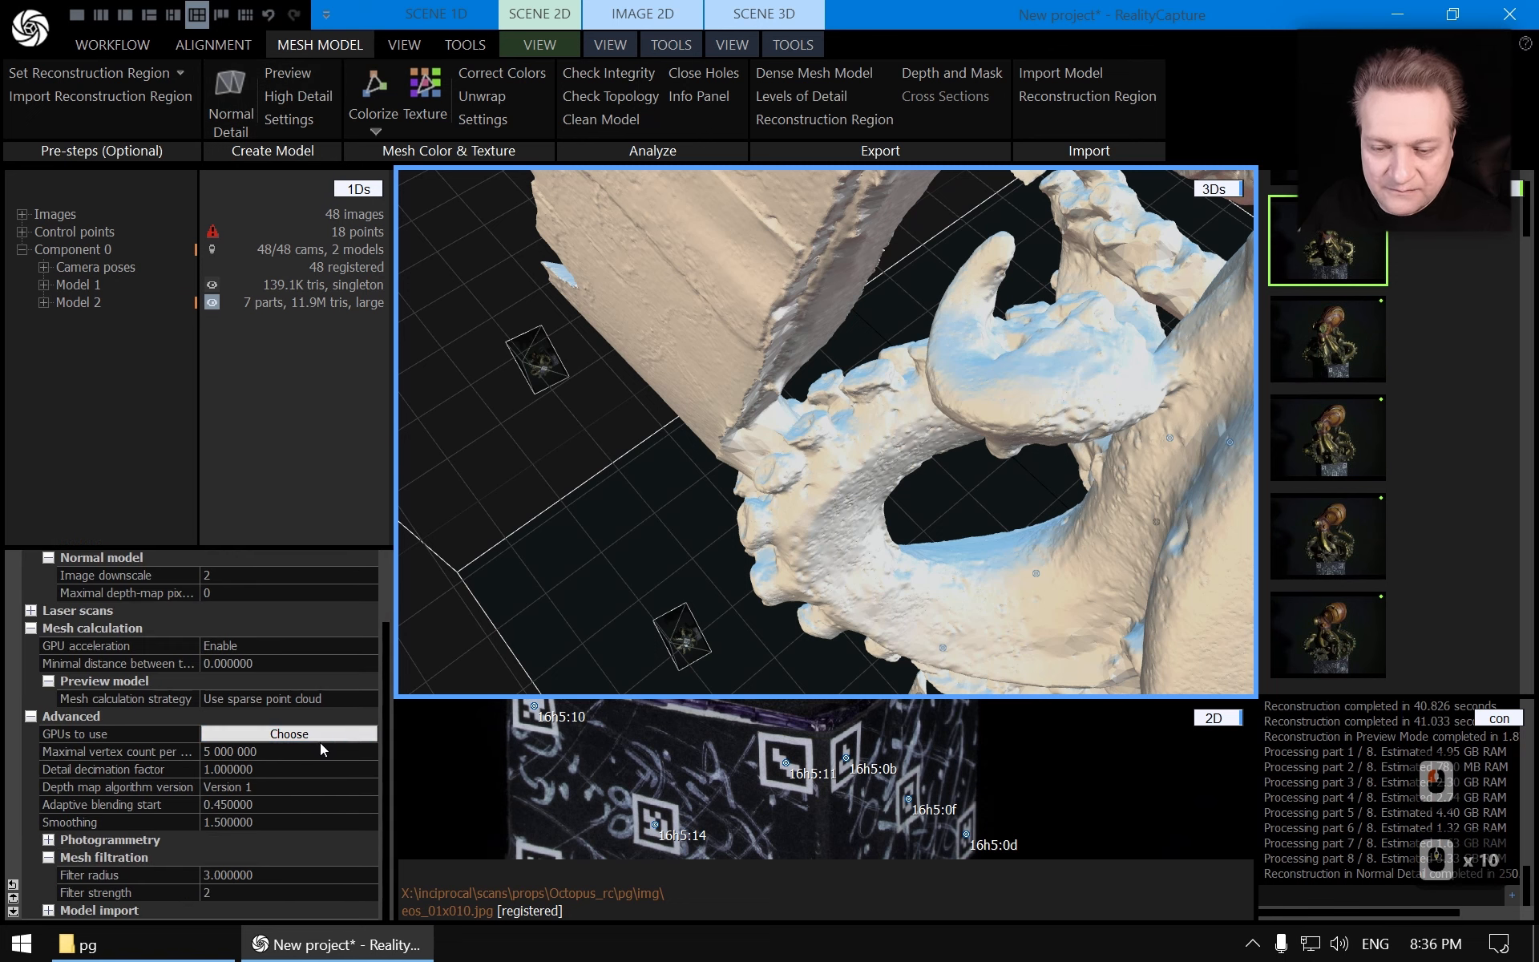
{"action": "left_click", "coordinate": [96, 793]}
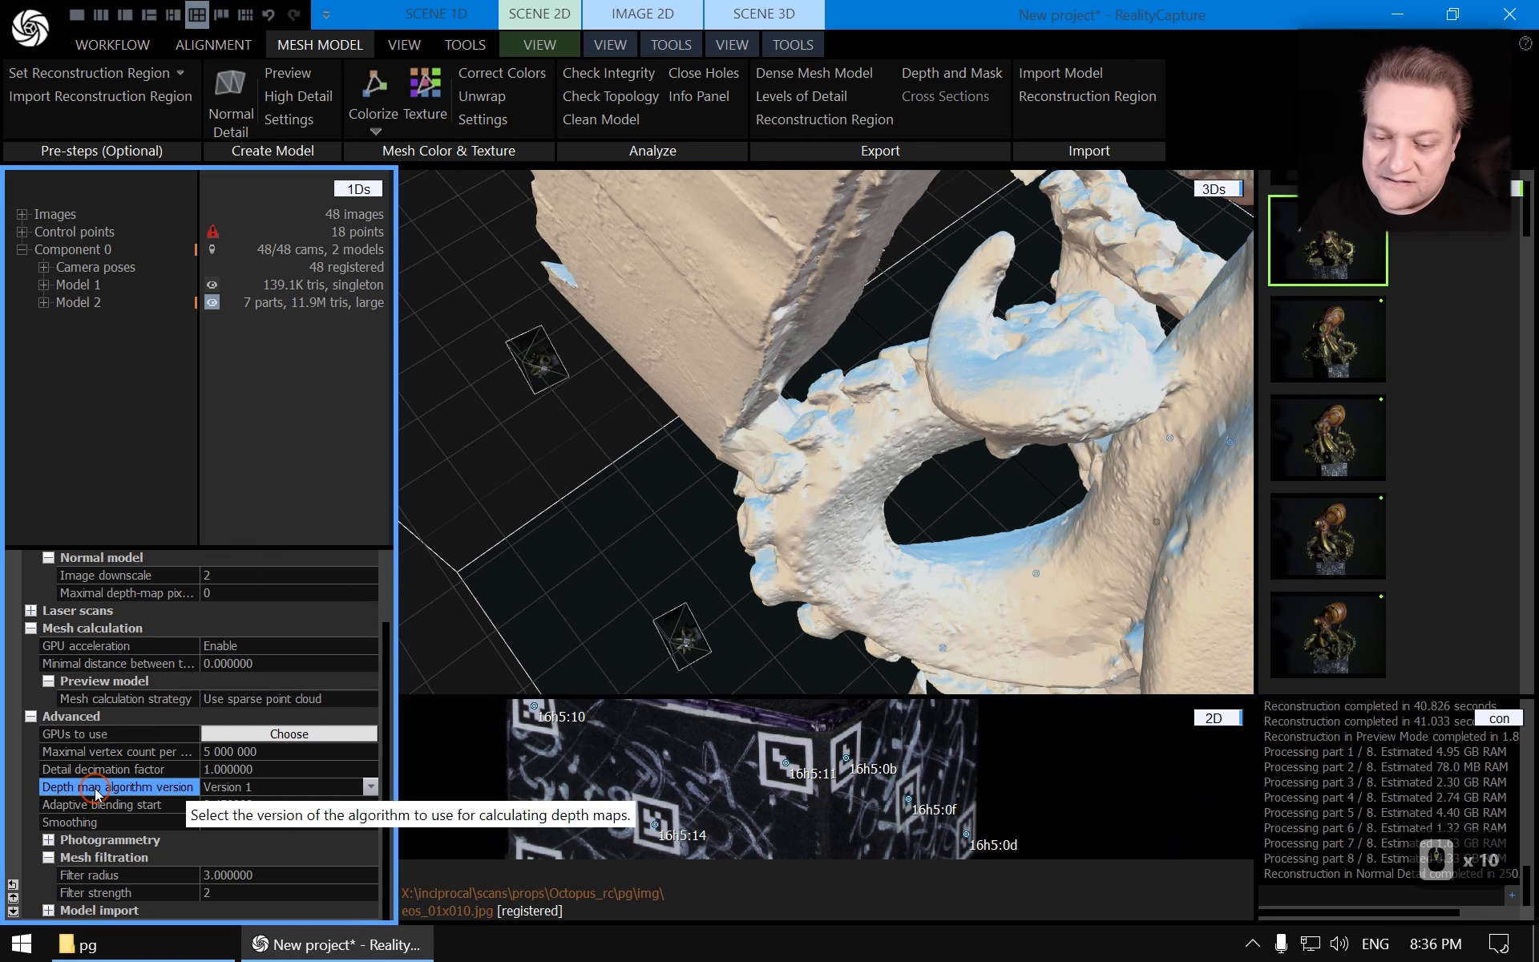
{"action": "left_click", "coordinate": [371, 788]}
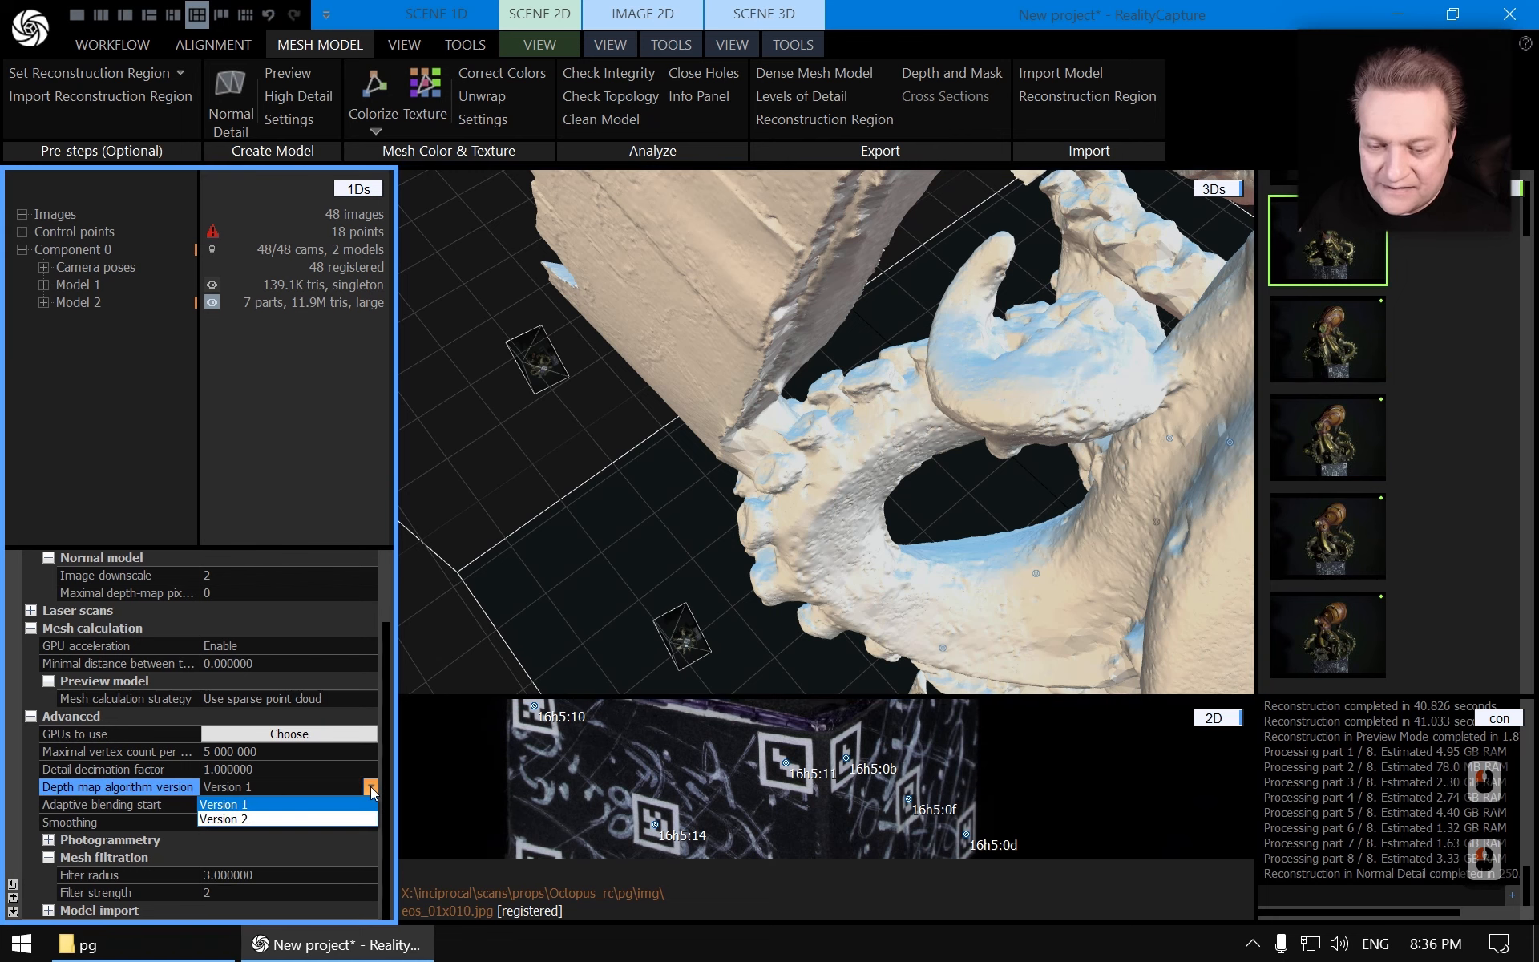
{"action": "left_click", "coordinate": [371, 788]}
{"action": "left_click_drag", "start_coordinate": [976, 425], "coordinate": [854, 476]}
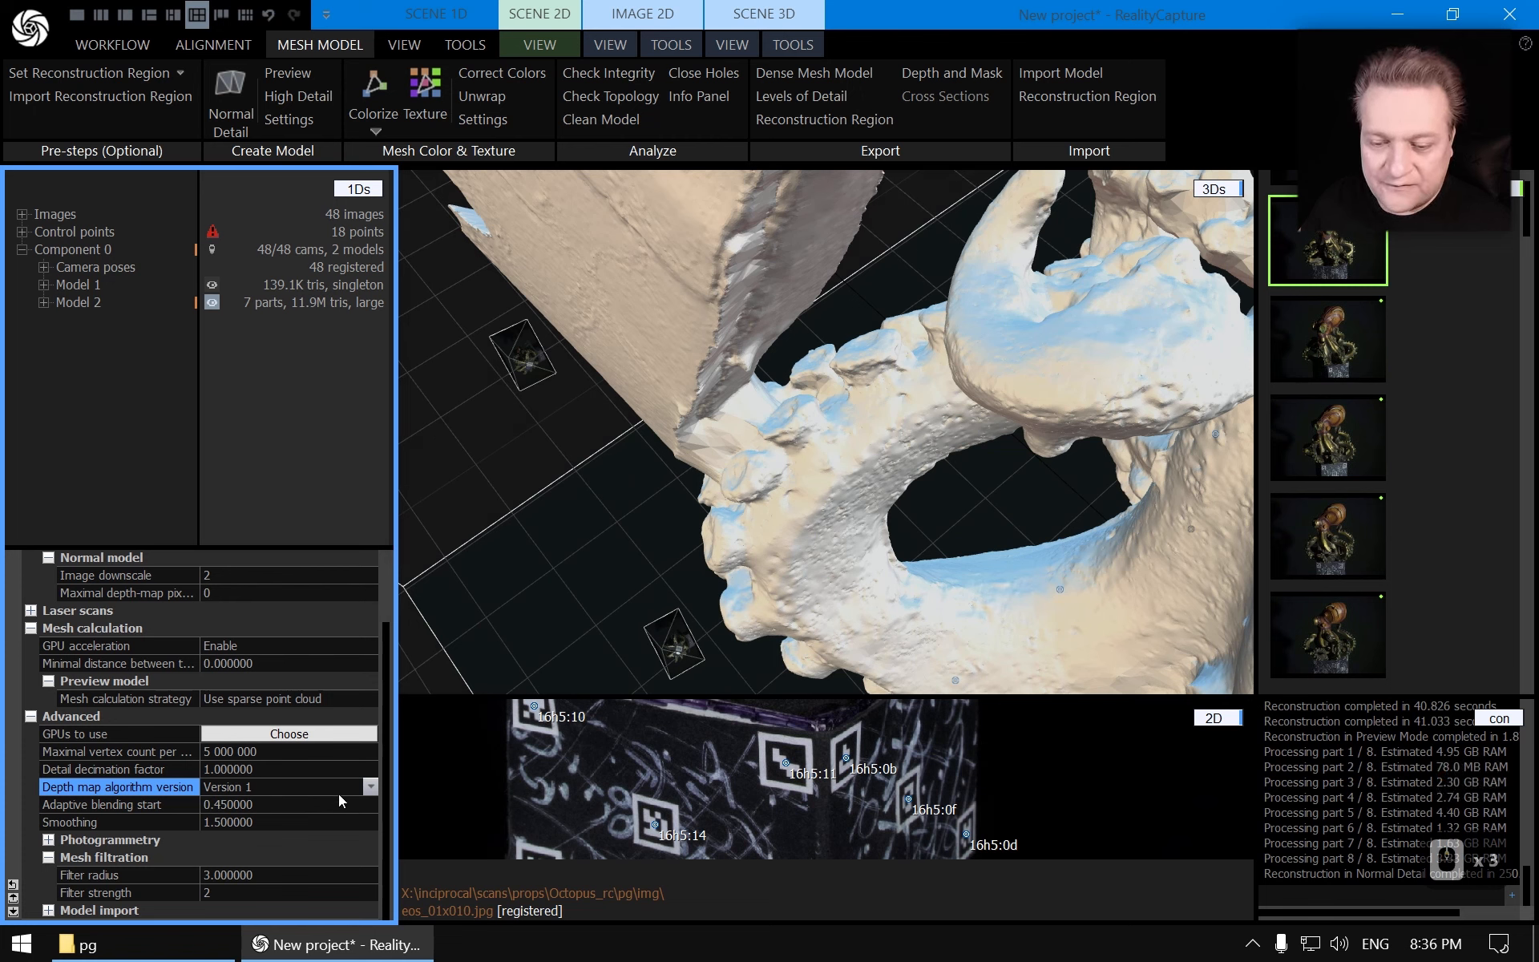
{"action": "left_click", "coordinate": [369, 788]}
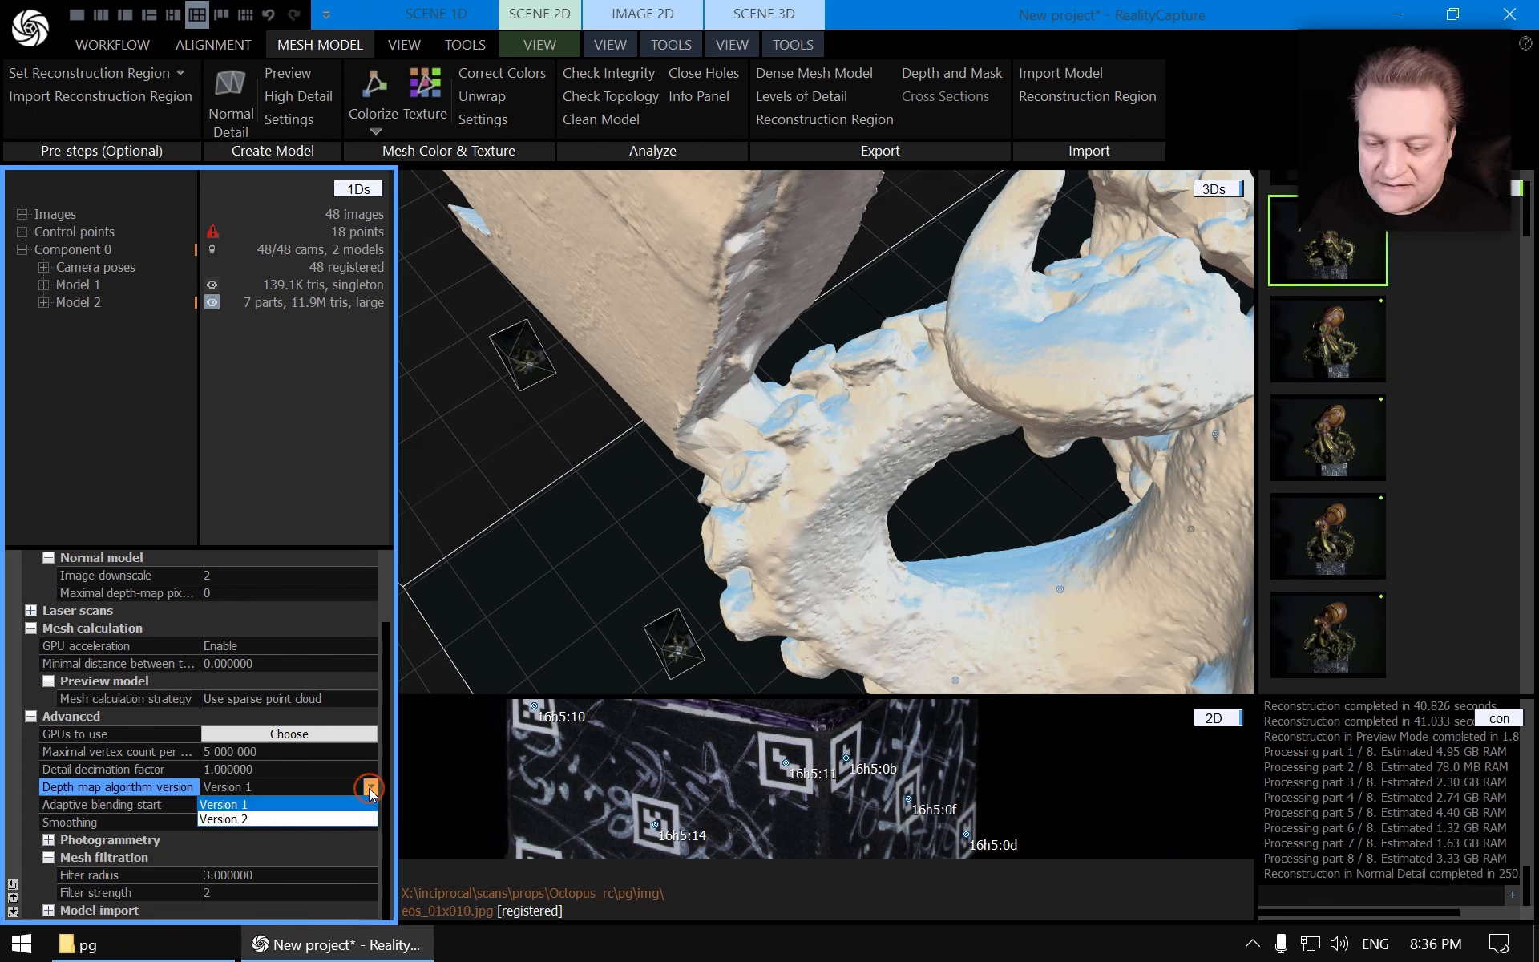
{"action": "left_click", "coordinate": [237, 820]}
{"action": "left_click", "coordinate": [161, 805]}
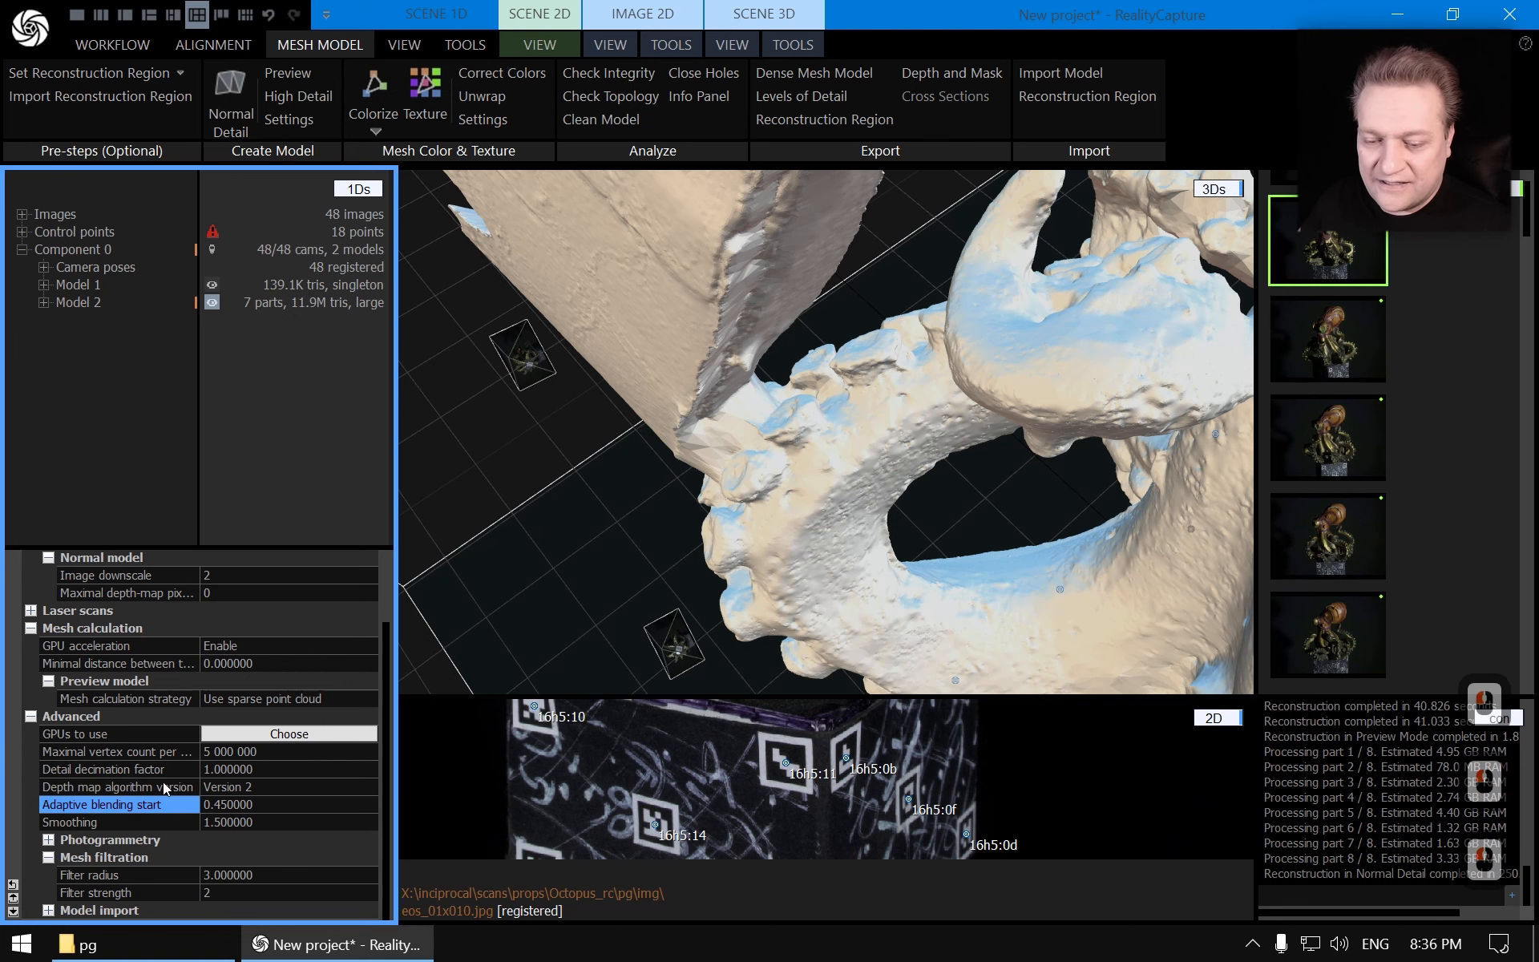
Recalculate the Normal Detail mesh model using the Version 2 depth map algorithm
{"action": "left_click", "coordinate": [165, 787]}
{"action": "left_click_drag", "start_coordinate": [662, 535], "coordinate": [660, 505]}
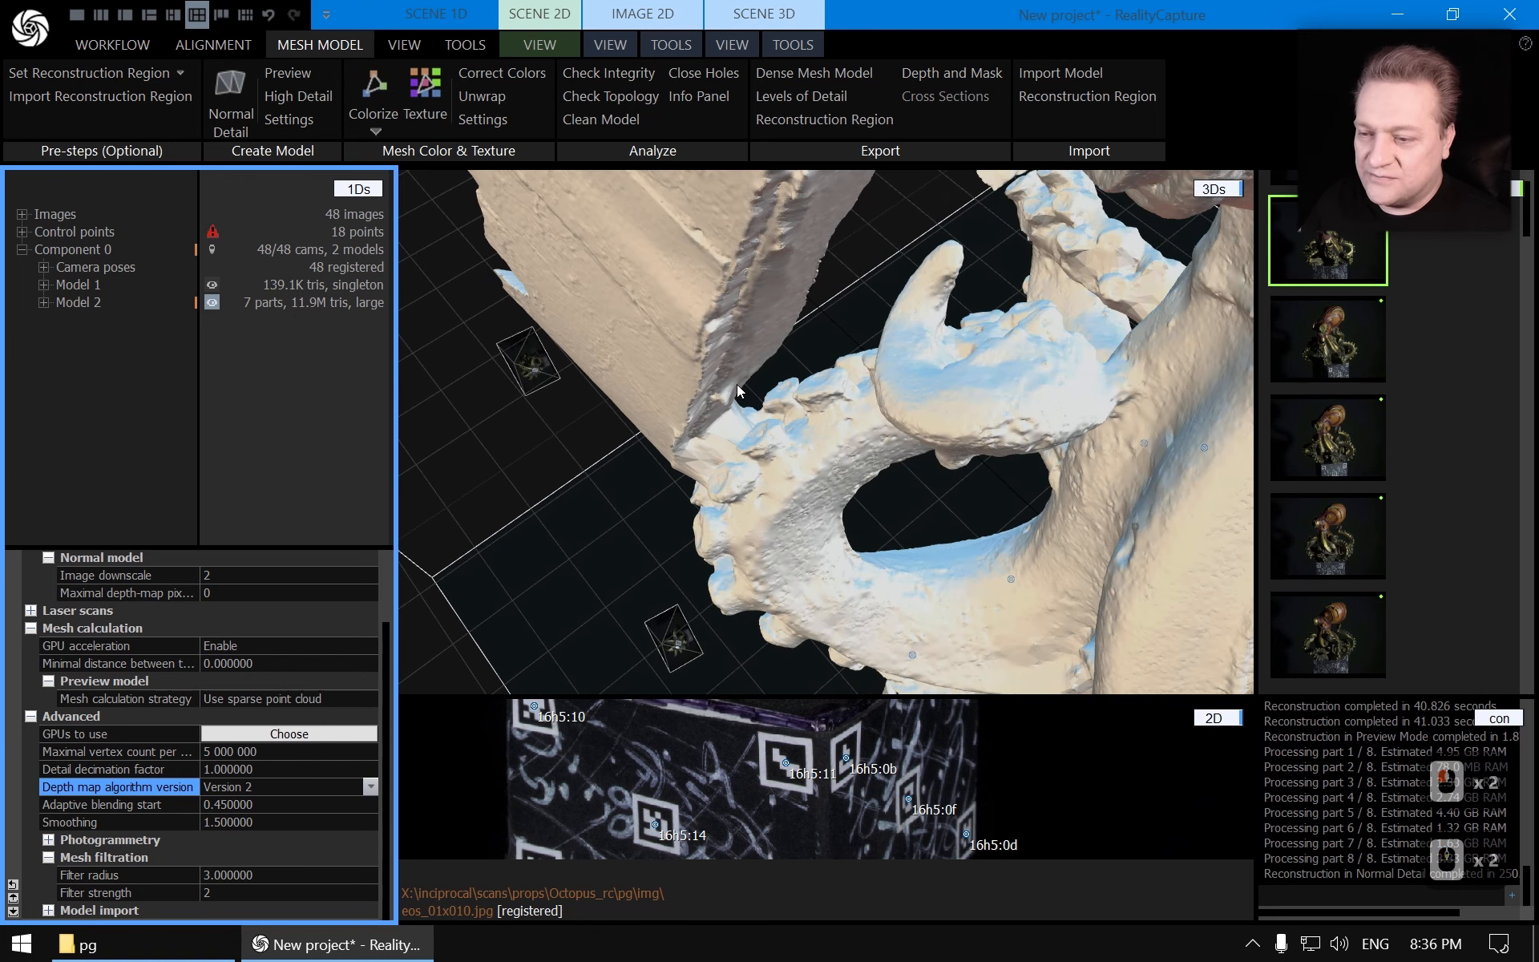
{"action": "scroll", "coordinate": [761, 425], "scroll_direction": "up", "scroll_amount": 2}
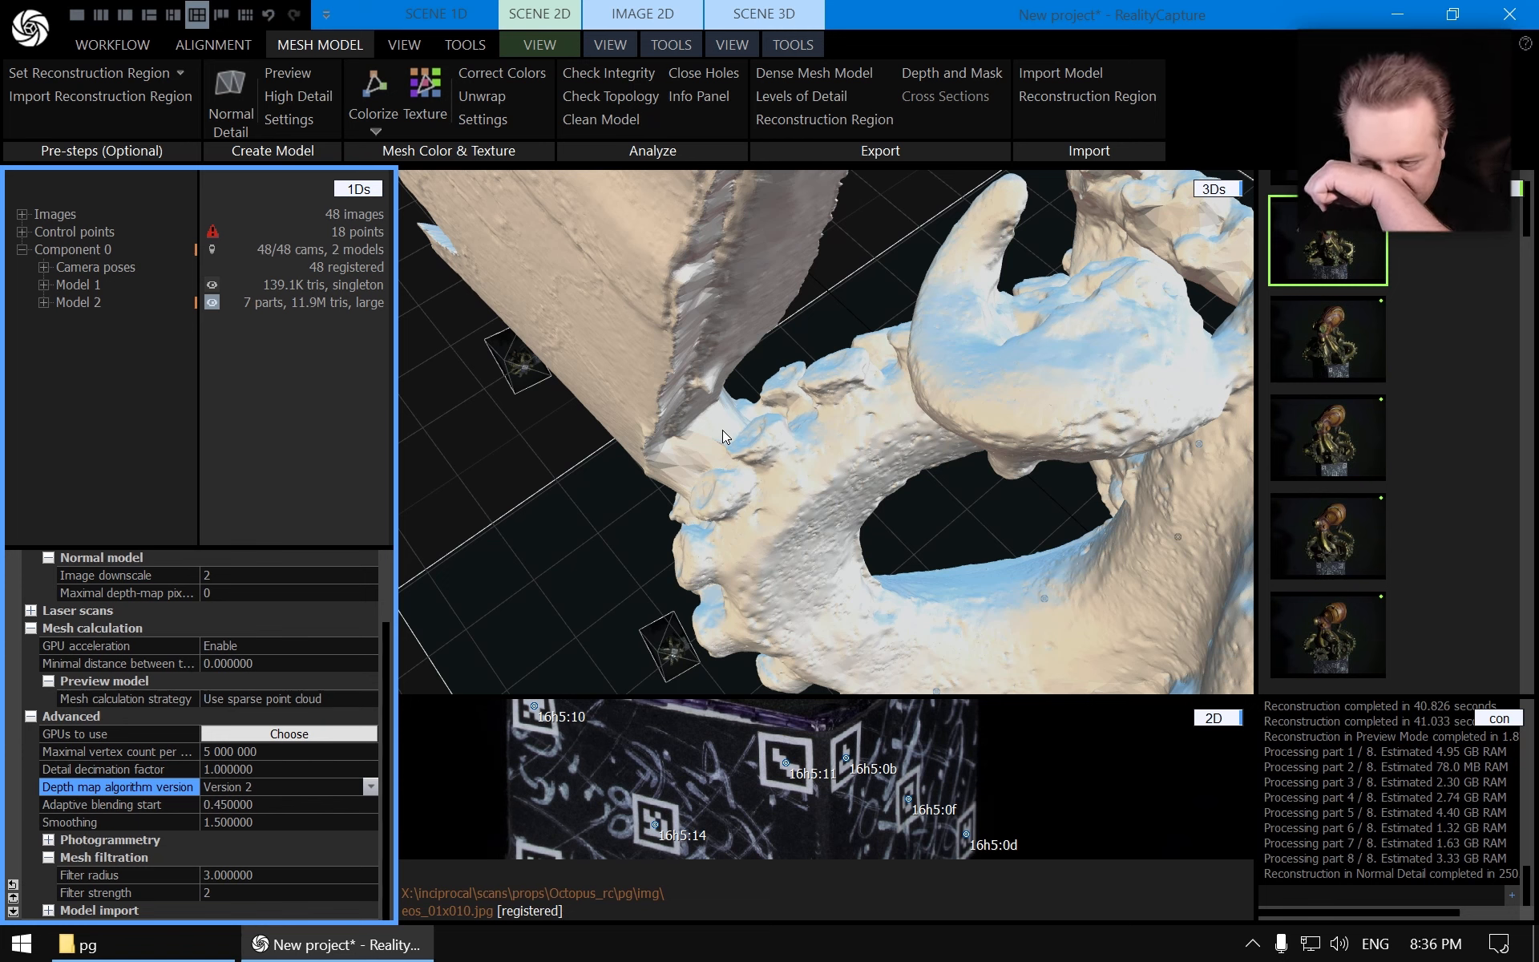
{"action": "left_click", "coordinate": [231, 86]}
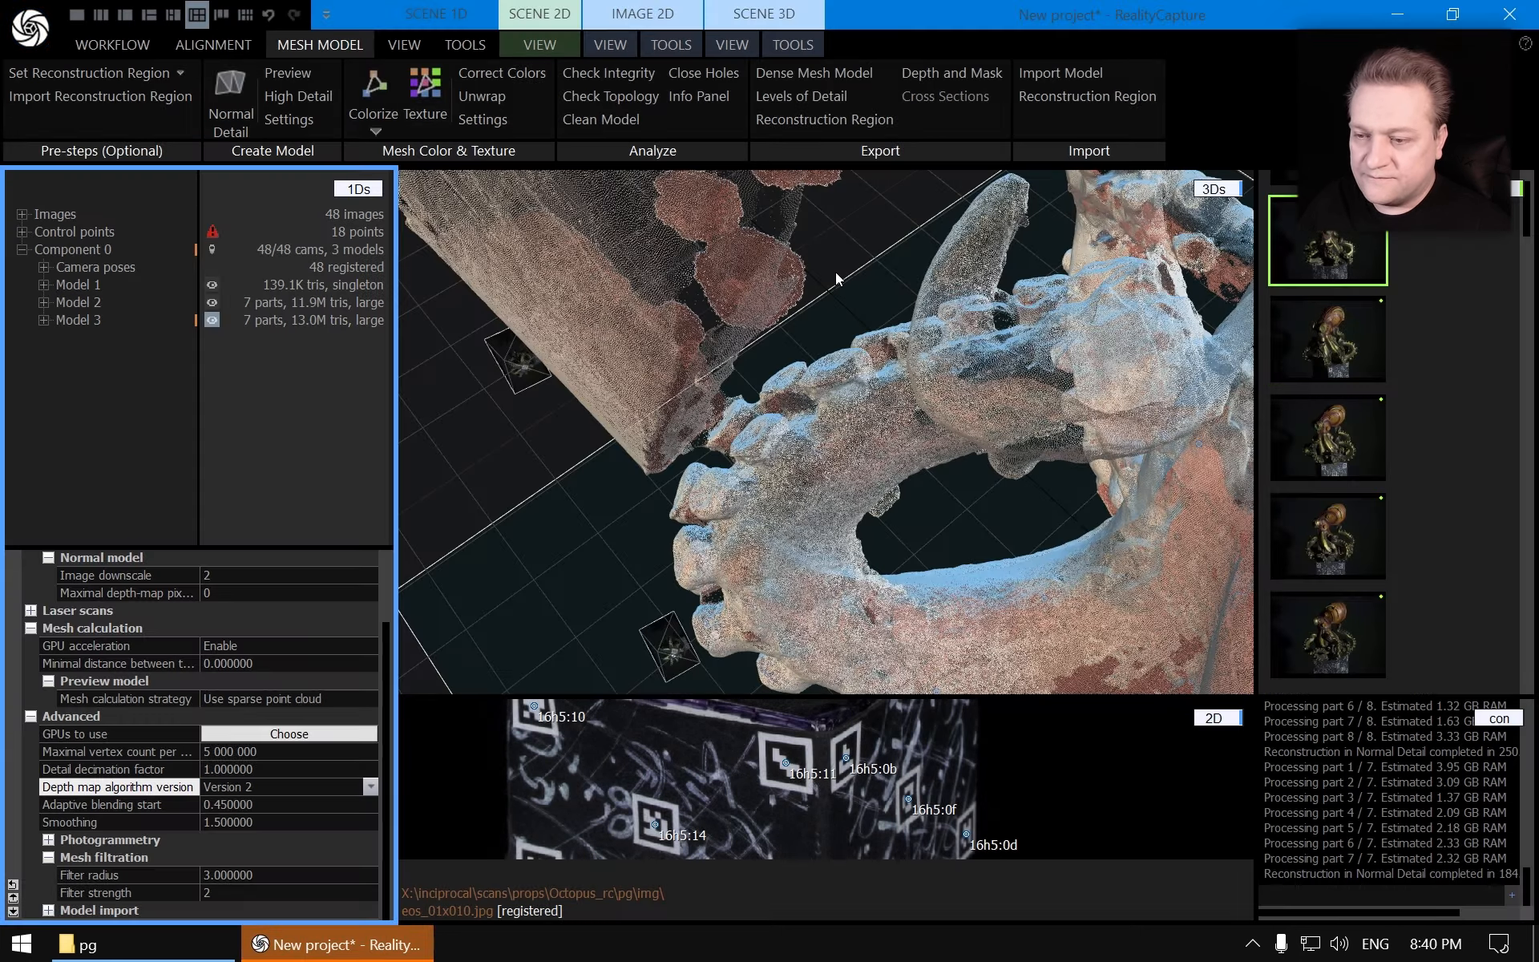
Compare the new Model 3 mesh against Model 2 by switching between them and orbiting close up
{"action": "scroll", "coordinate": [747, 358], "scroll_direction": "up", "scroll_amount": 9}
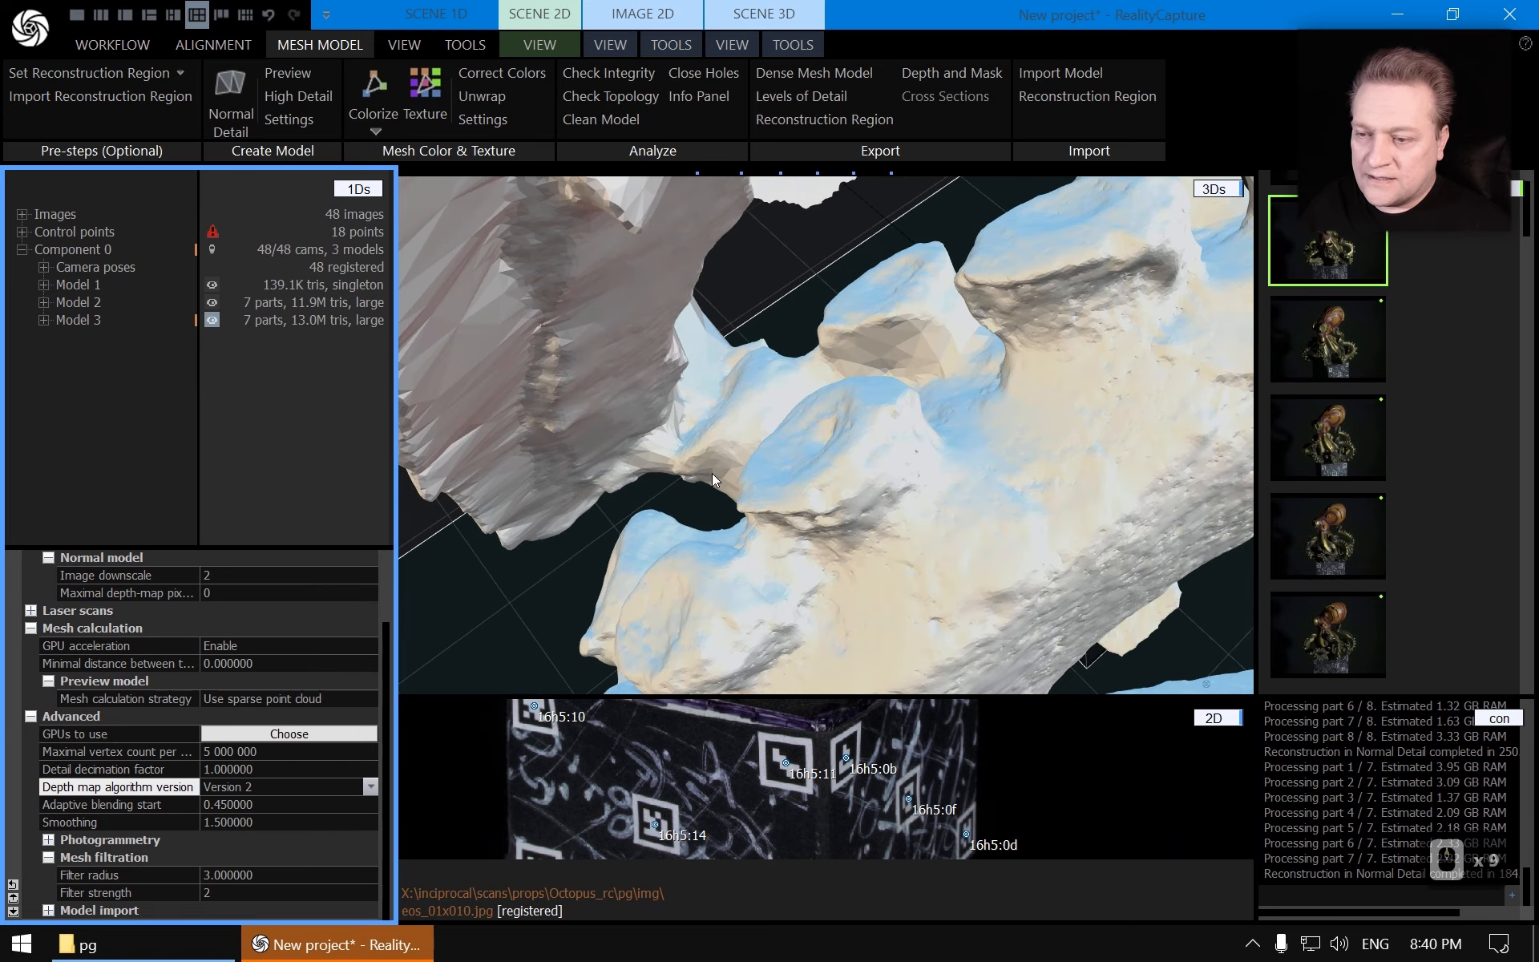
{"action": "left_click_drag", "start_coordinate": [751, 454], "coordinate": [773, 403]}
{"action": "left_click_drag", "start_coordinate": [800, 373], "coordinate": [771, 416]}
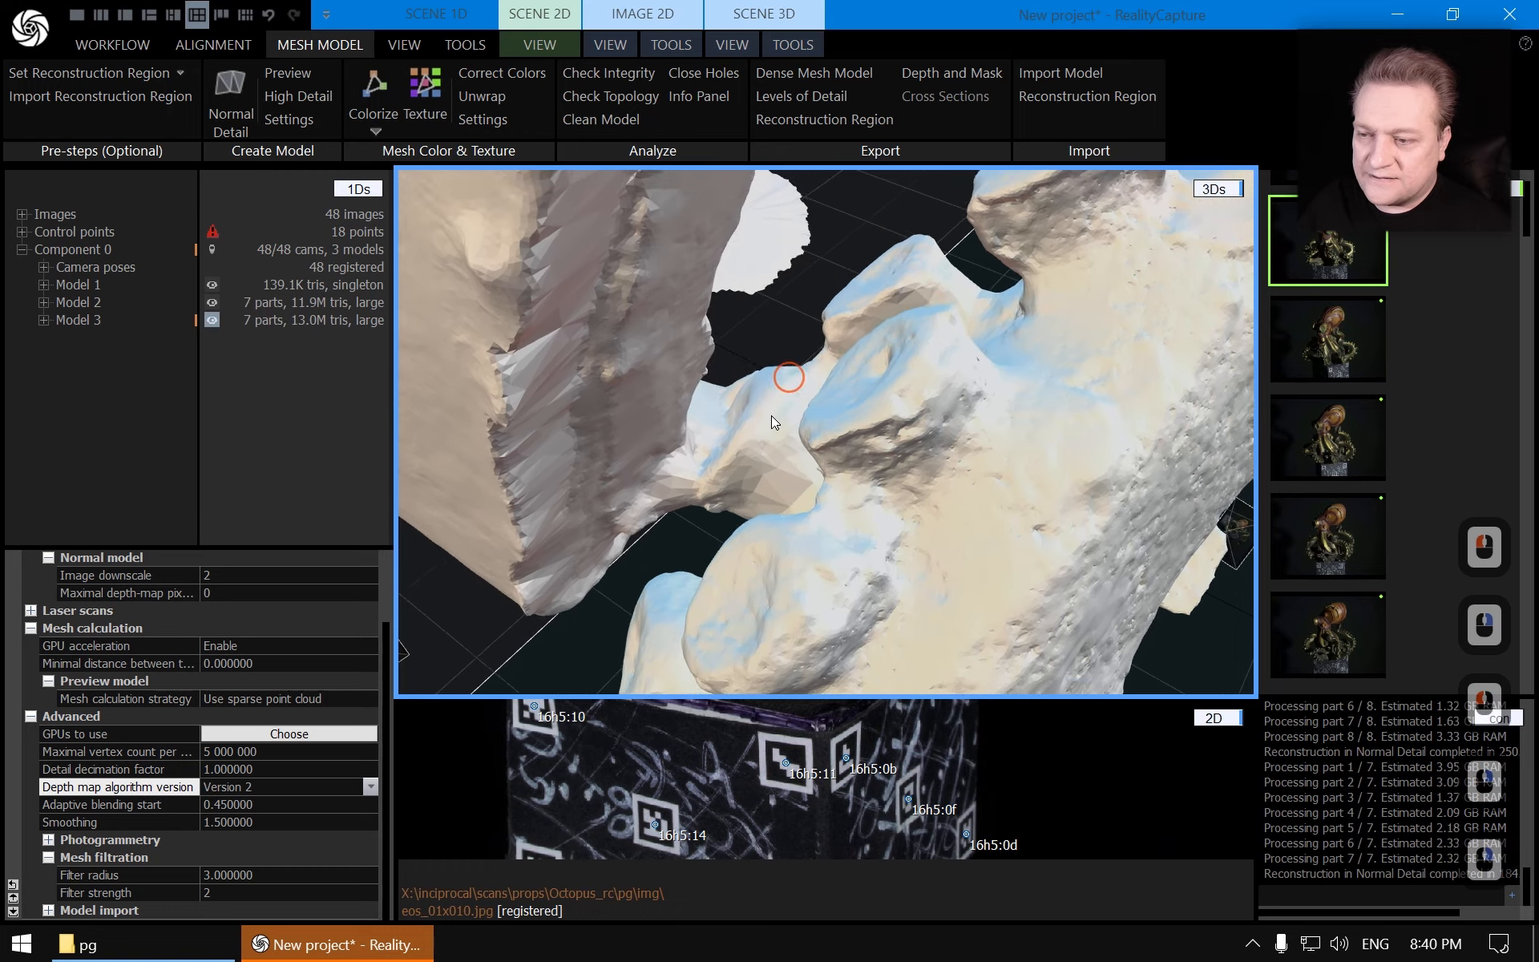
{"action": "left_click", "coordinate": [88, 303]}
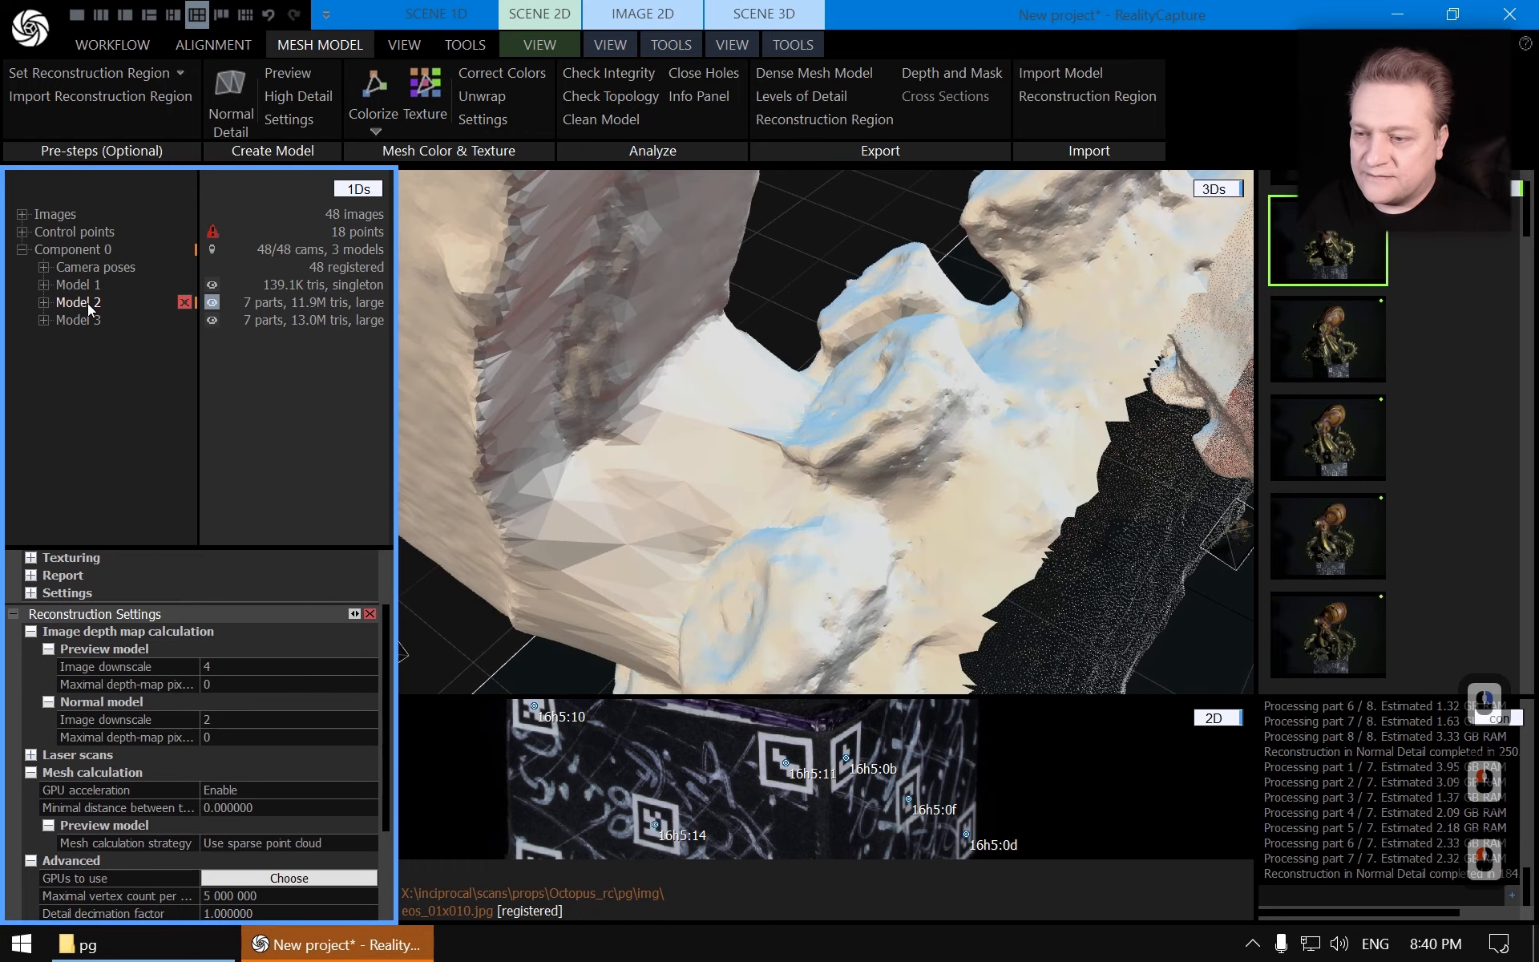
{"action": "scroll", "coordinate": [691, 357], "scroll_direction": "down", "scroll_amount": 4}
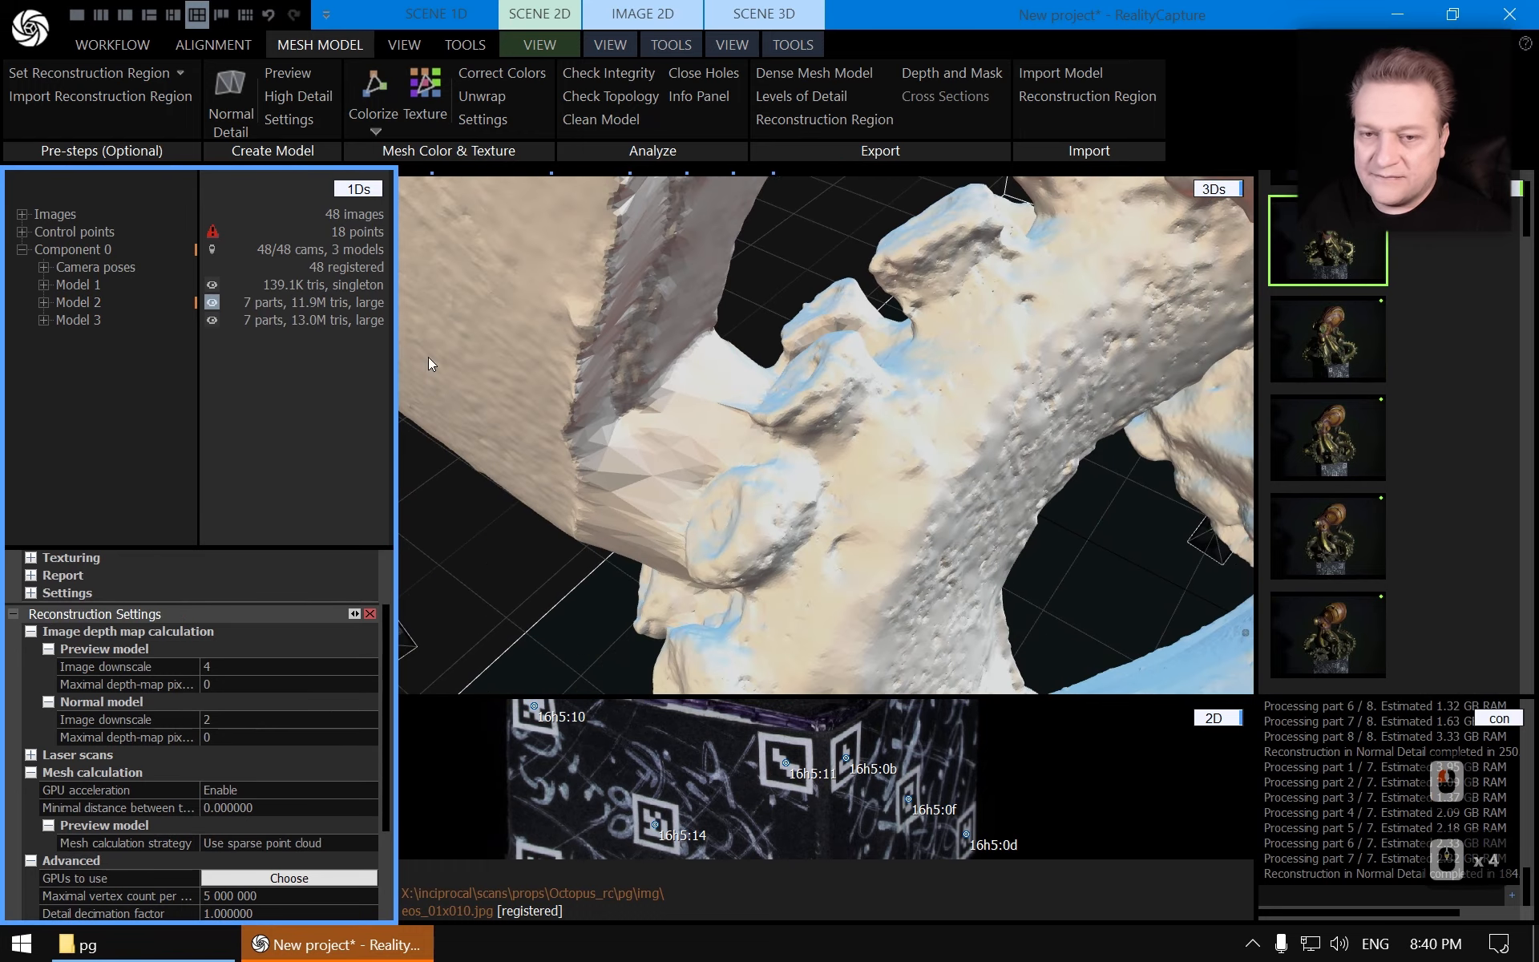
{"action": "left_click", "coordinate": [85, 304]}
{"action": "left_click", "coordinate": [85, 318]}
{"action": "scroll", "coordinate": [927, 441], "scroll_direction": "down", "scroll_amount": 15}
{"action": "left_click_drag", "start_coordinate": [667, 506], "coordinate": [913, 449]}
Compare Model 2 and Model 3 surface detail on the octopus helmet by toggling between the models
{"action": "left_click", "coordinate": [86, 305]}
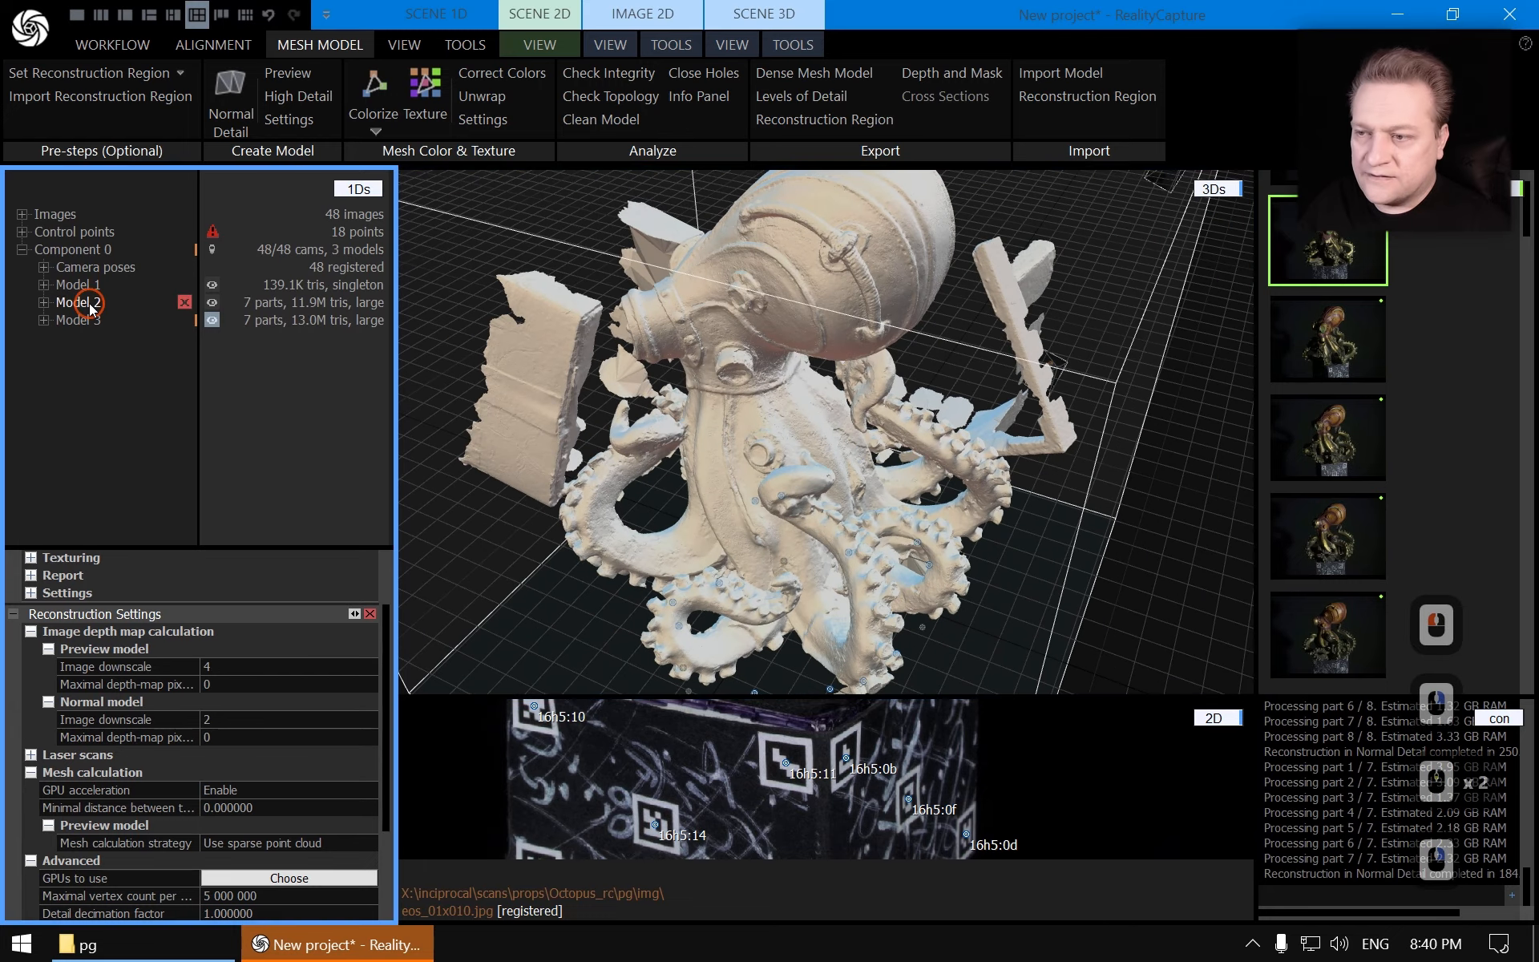
{"action": "scroll", "coordinate": [763, 250], "scroll_direction": "up", "scroll_amount": 5}
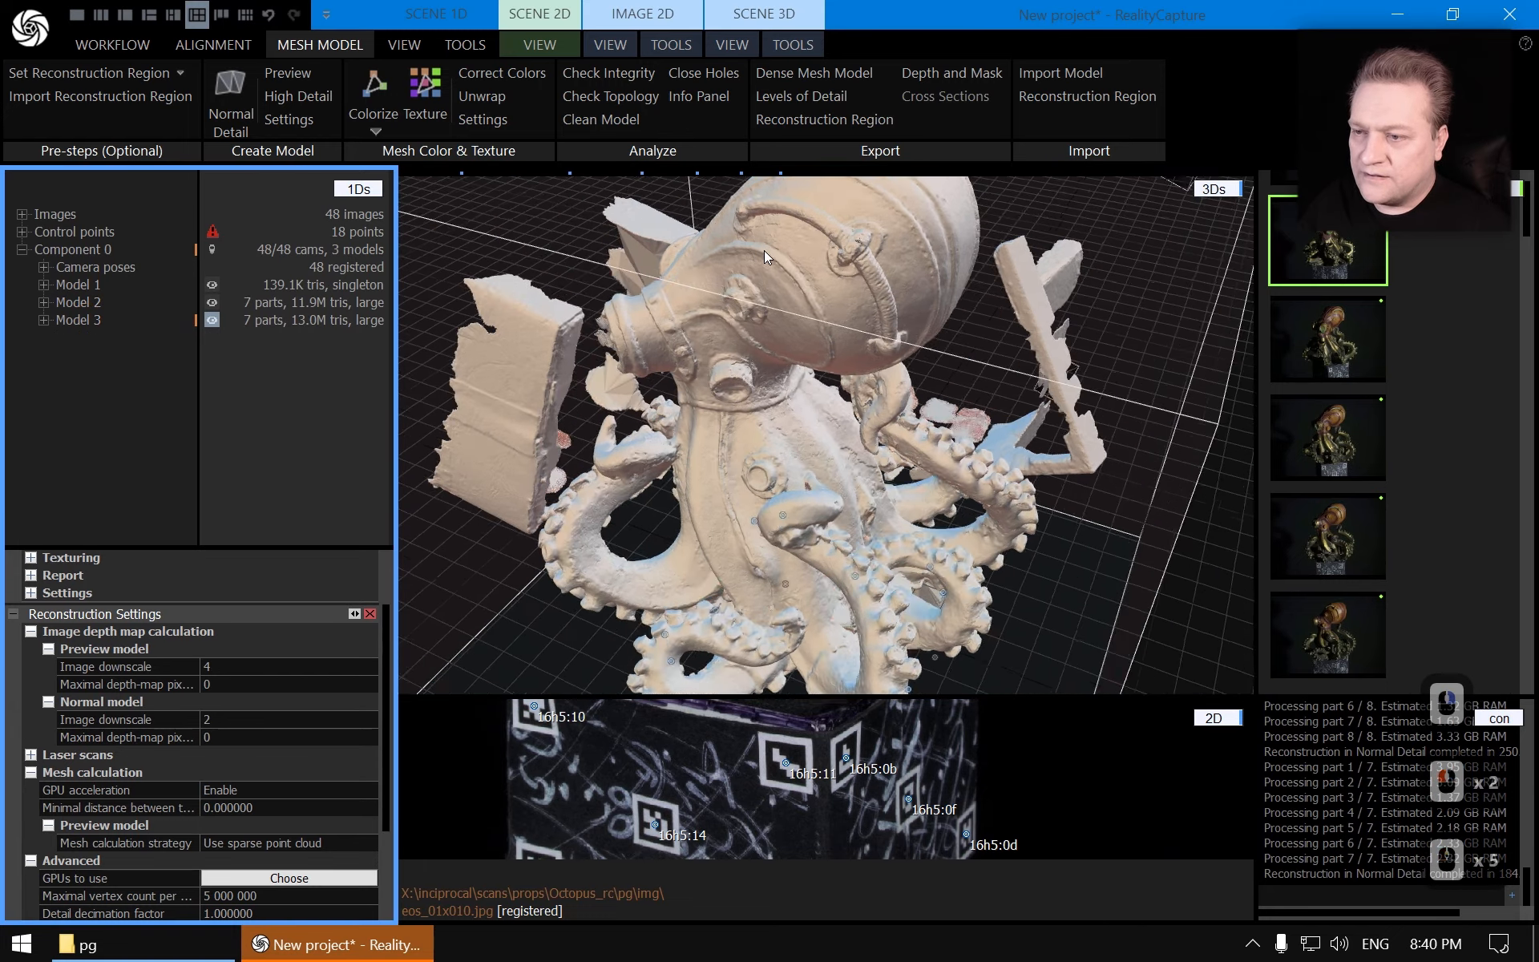
{"action": "scroll", "coordinate": [763, 250], "scroll_direction": "up", "scroll_amount": 2}
{"action": "left_click_drag", "start_coordinate": [763, 250], "coordinate": [853, 465]}
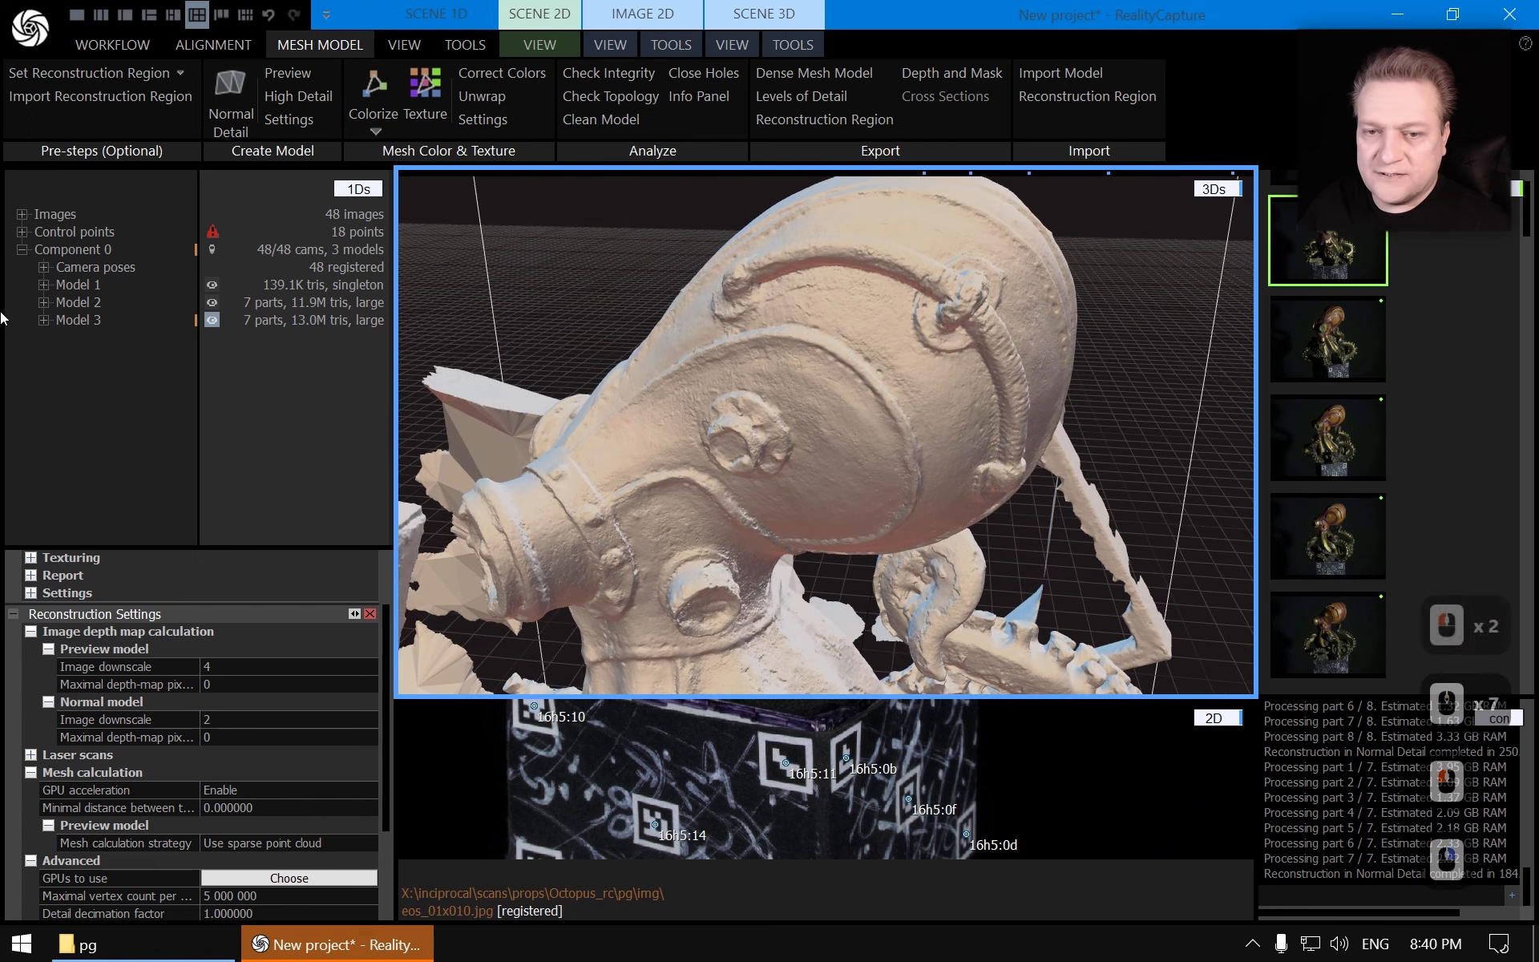
{"action": "left_click", "coordinate": [87, 301]}
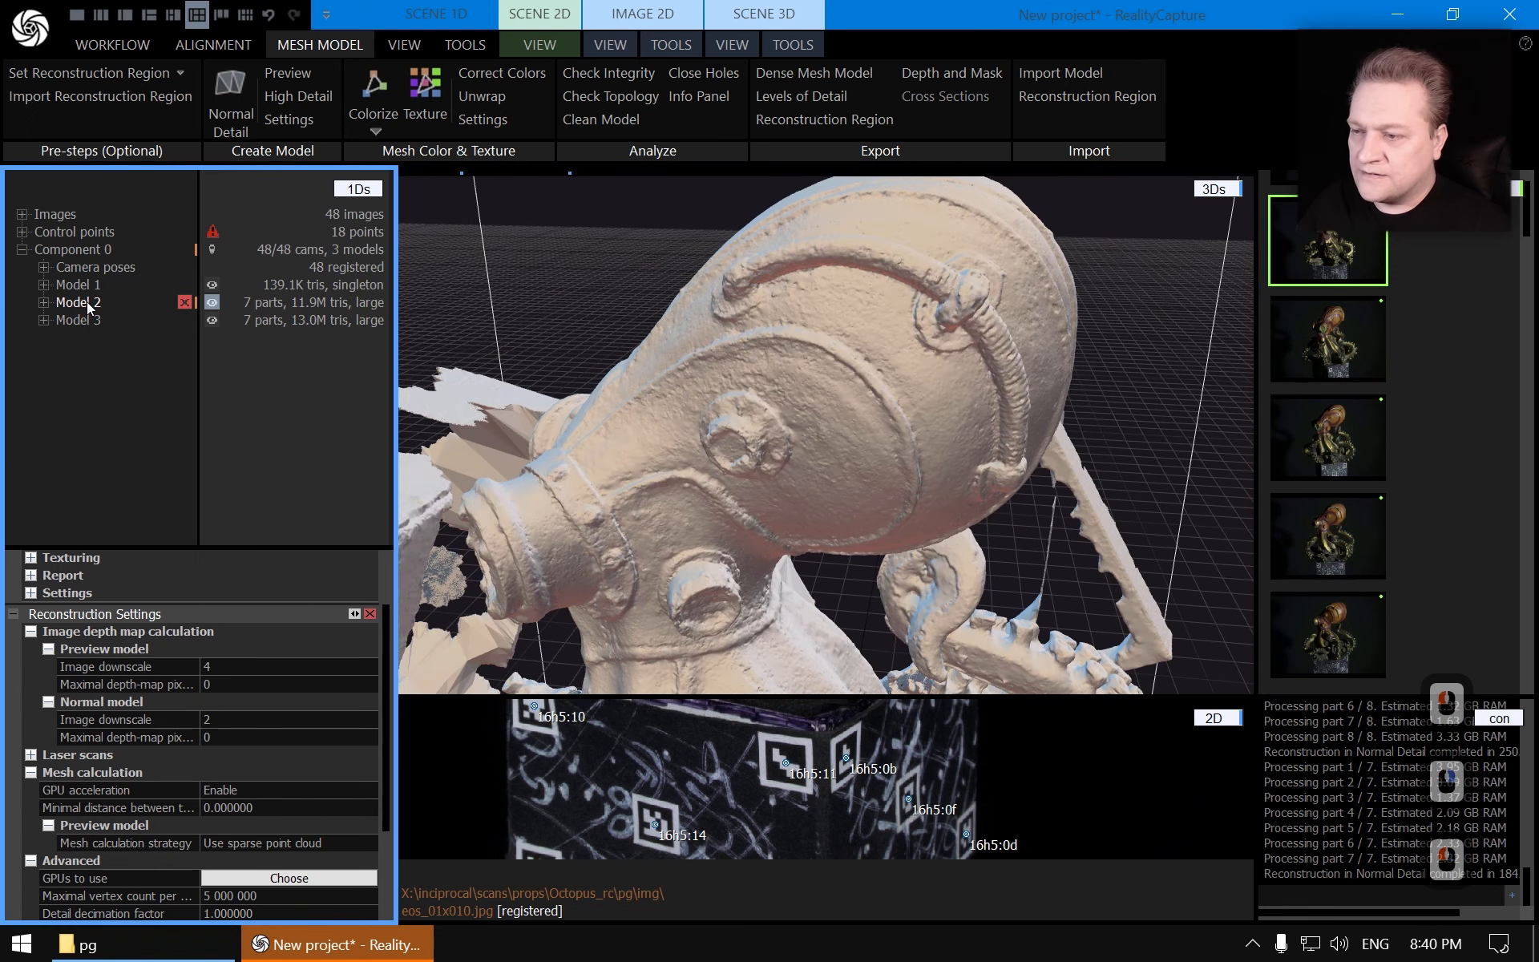
{"action": "left_click", "coordinate": [82, 320]}
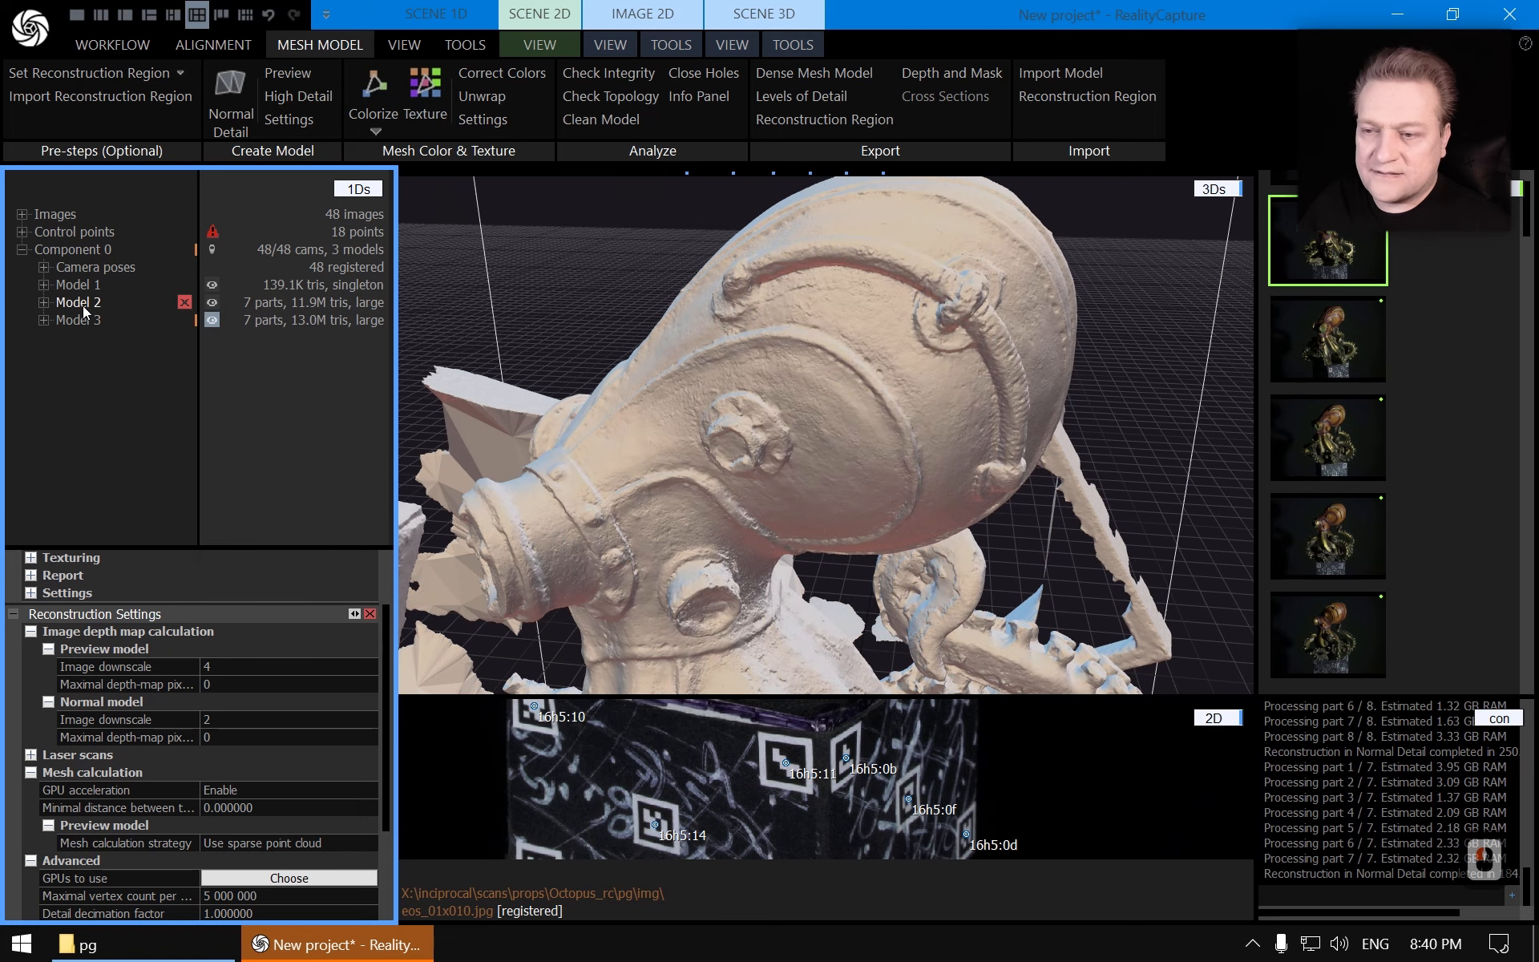
{"action": "left_click", "coordinate": [83, 302]}
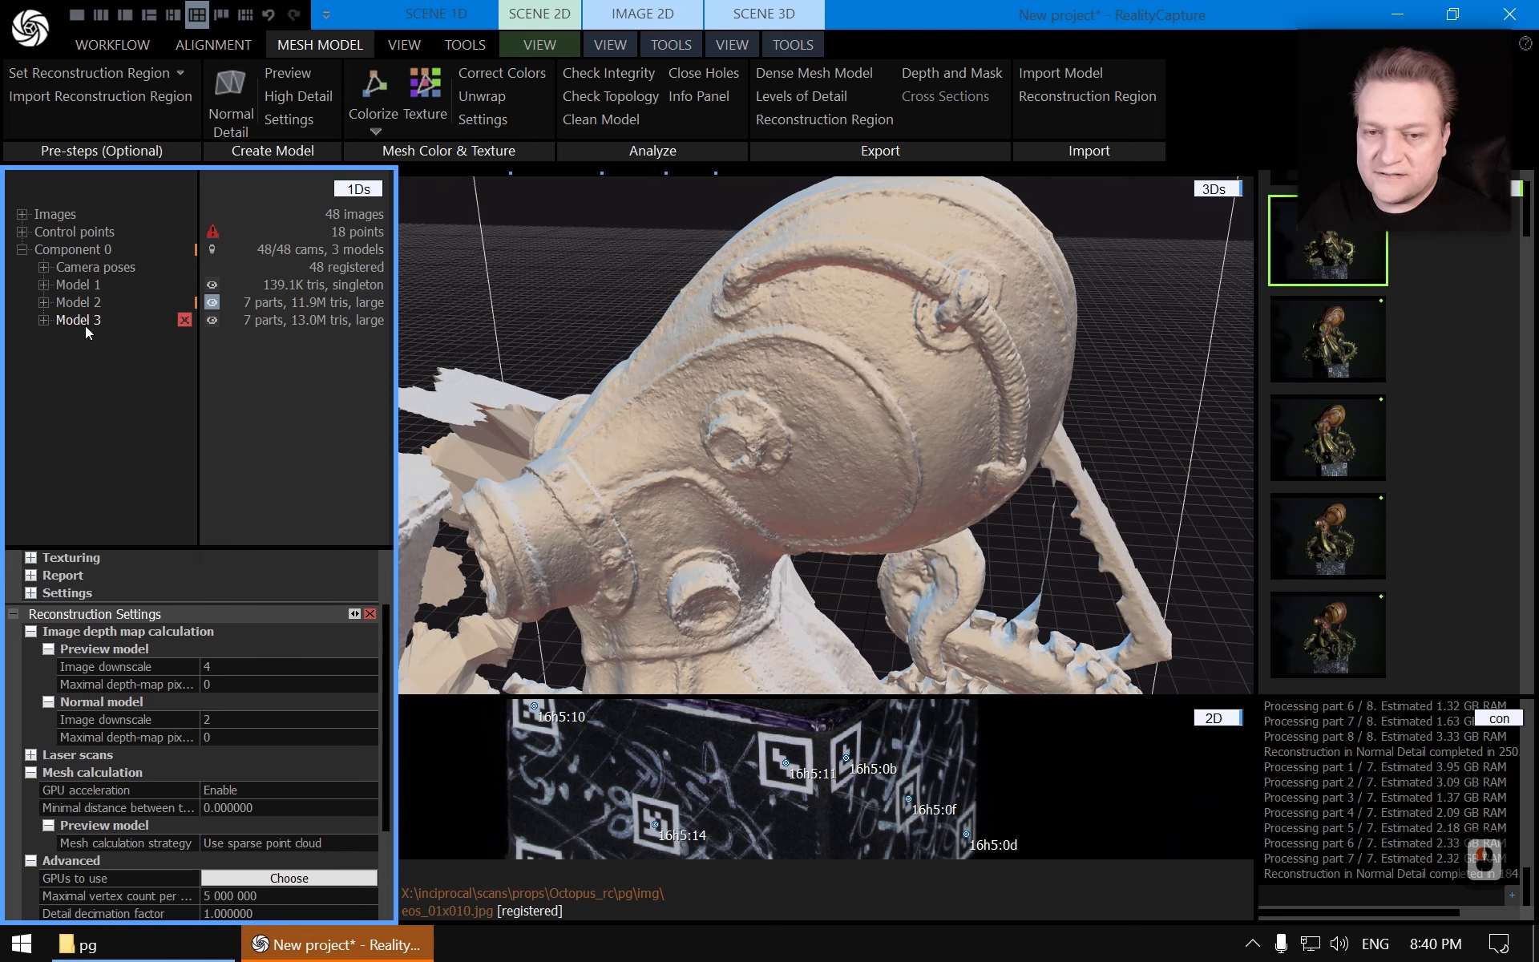
{"action": "left_click", "coordinate": [82, 319]}
{"action": "left_click_drag", "start_coordinate": [793, 380], "coordinate": [702, 410]}
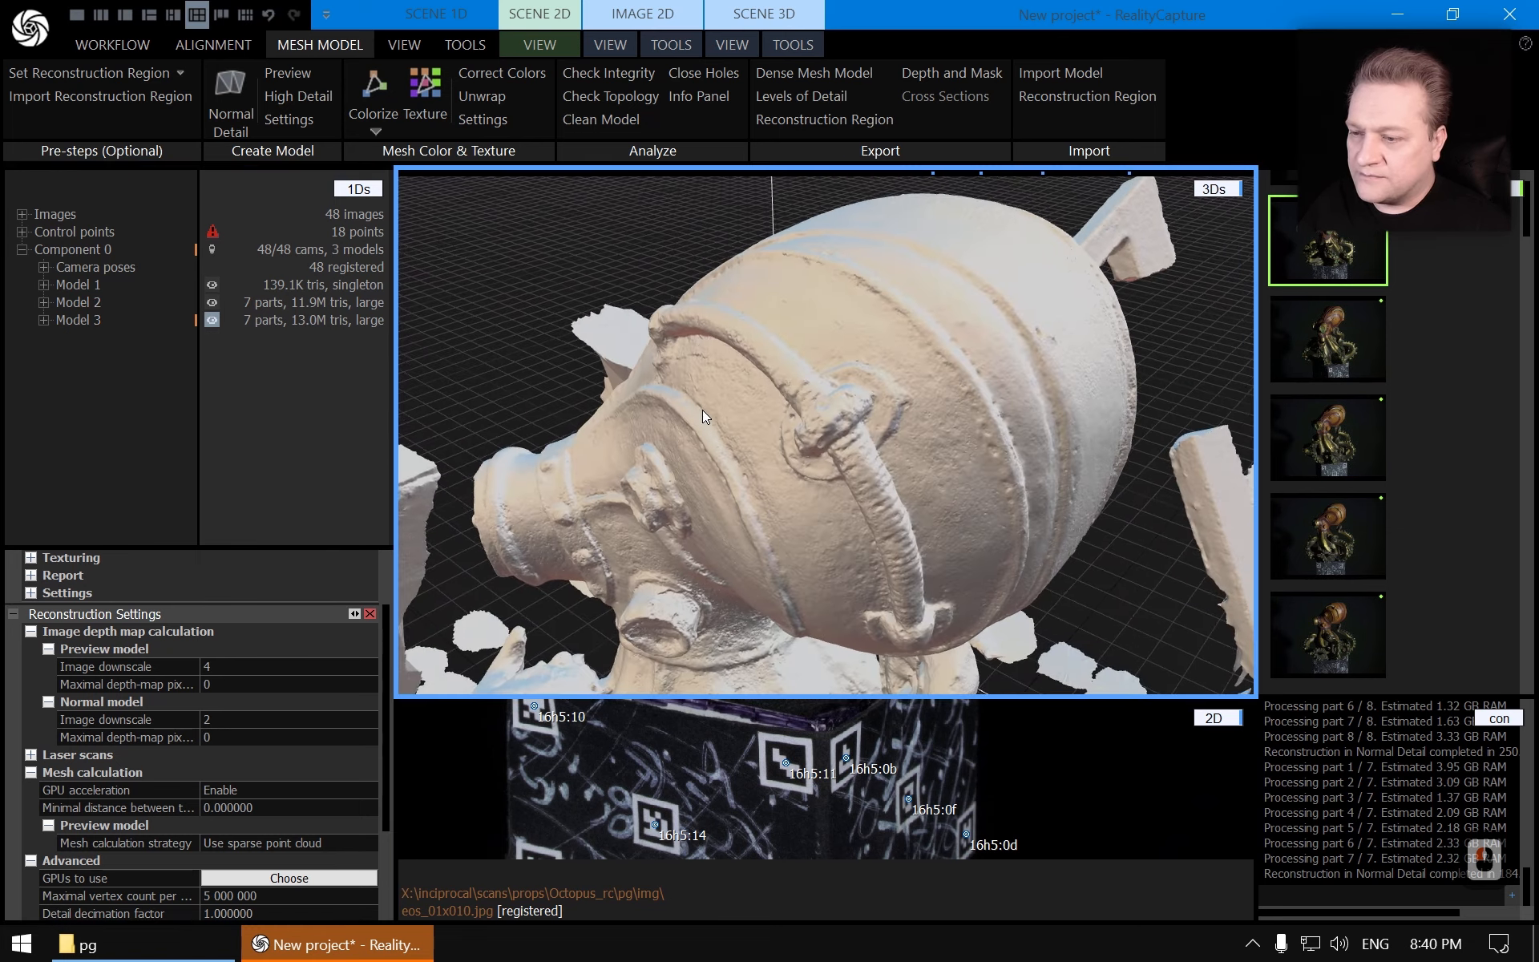
{"action": "left_click", "coordinate": [85, 316]}
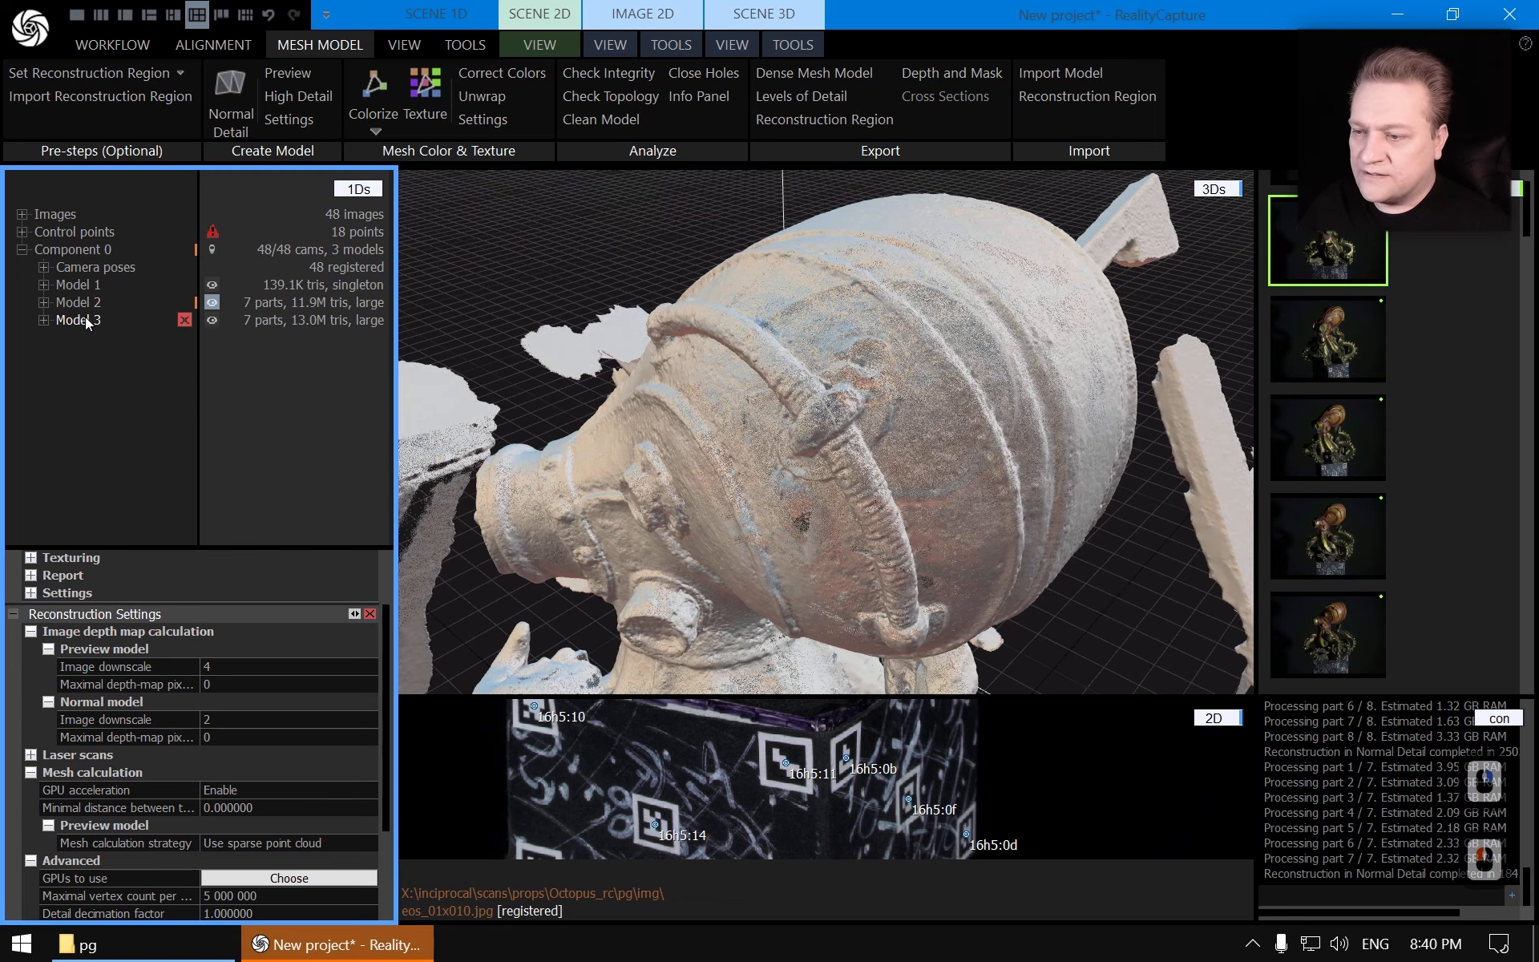
{"action": "mouse_move", "coordinate": [548, 359]}
{"action": "left_mouse_down"}
{"action": "mouse_move", "coordinate": [628, 440]}
{"action": "mouse_move", "coordinate": [911, 440]}
{"action": "mouse_move", "coordinate": [1154, 402]}
{"action": "mouse_move", "coordinate": [912, 441]}
{"action": "mouse_move", "coordinate": [951, 454]}
{"action": "mouse_move", "coordinate": [914, 437]}
{"action": "left_mouse_up"}
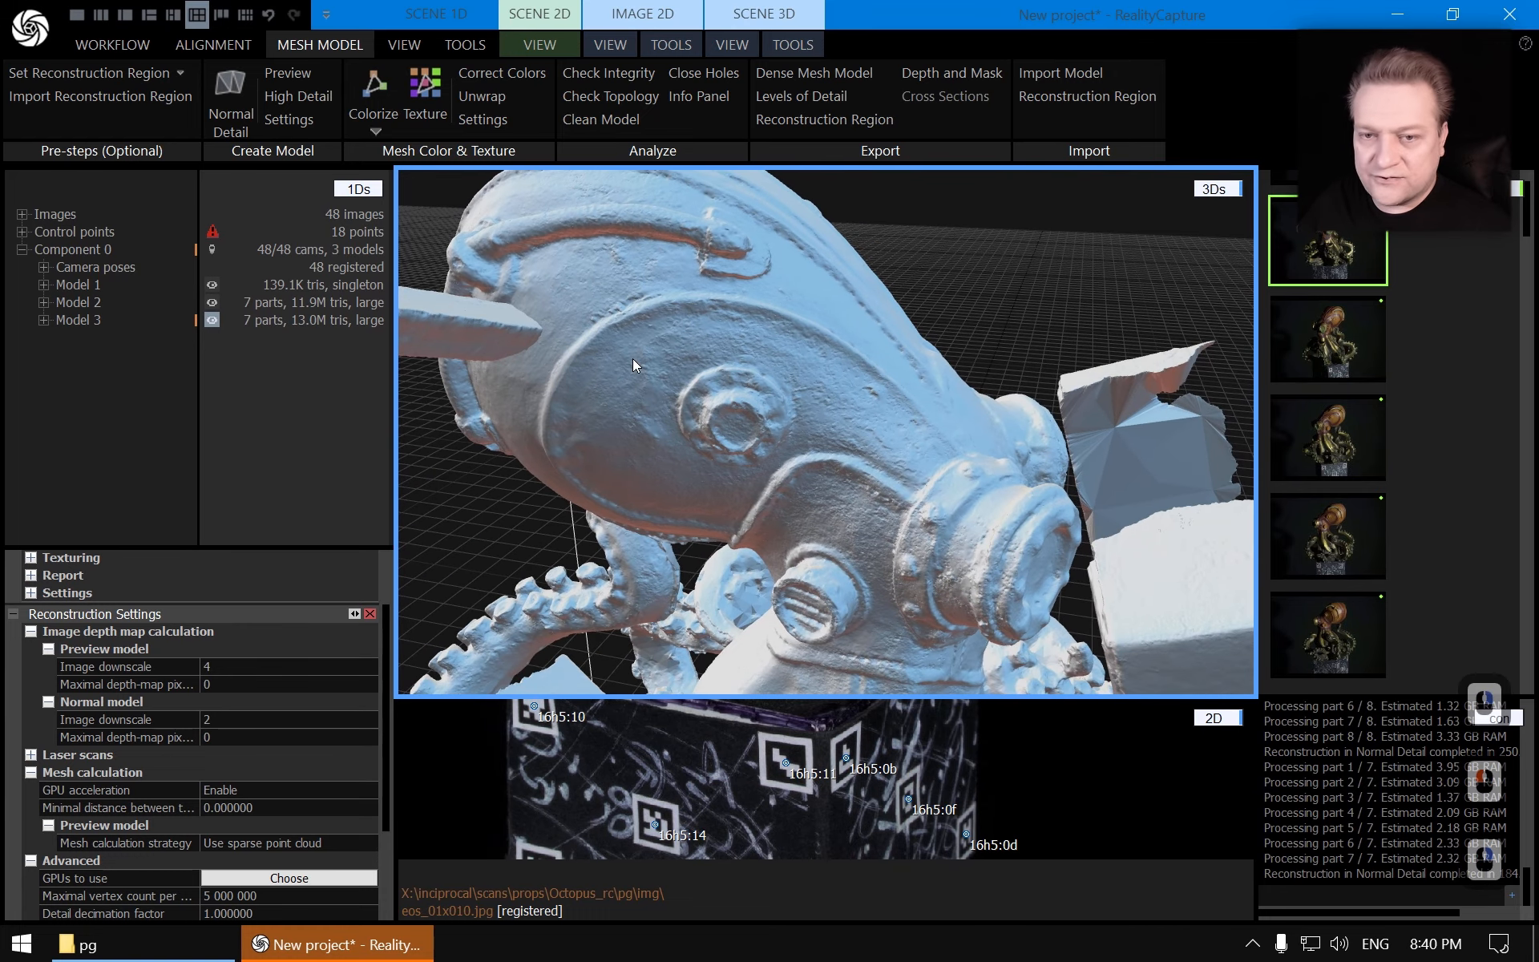
Toggle between Model 2 and Model 3 while inspecting the helmet side and nearby tentacle edges
{"action": "left_click", "coordinate": [76, 306]}
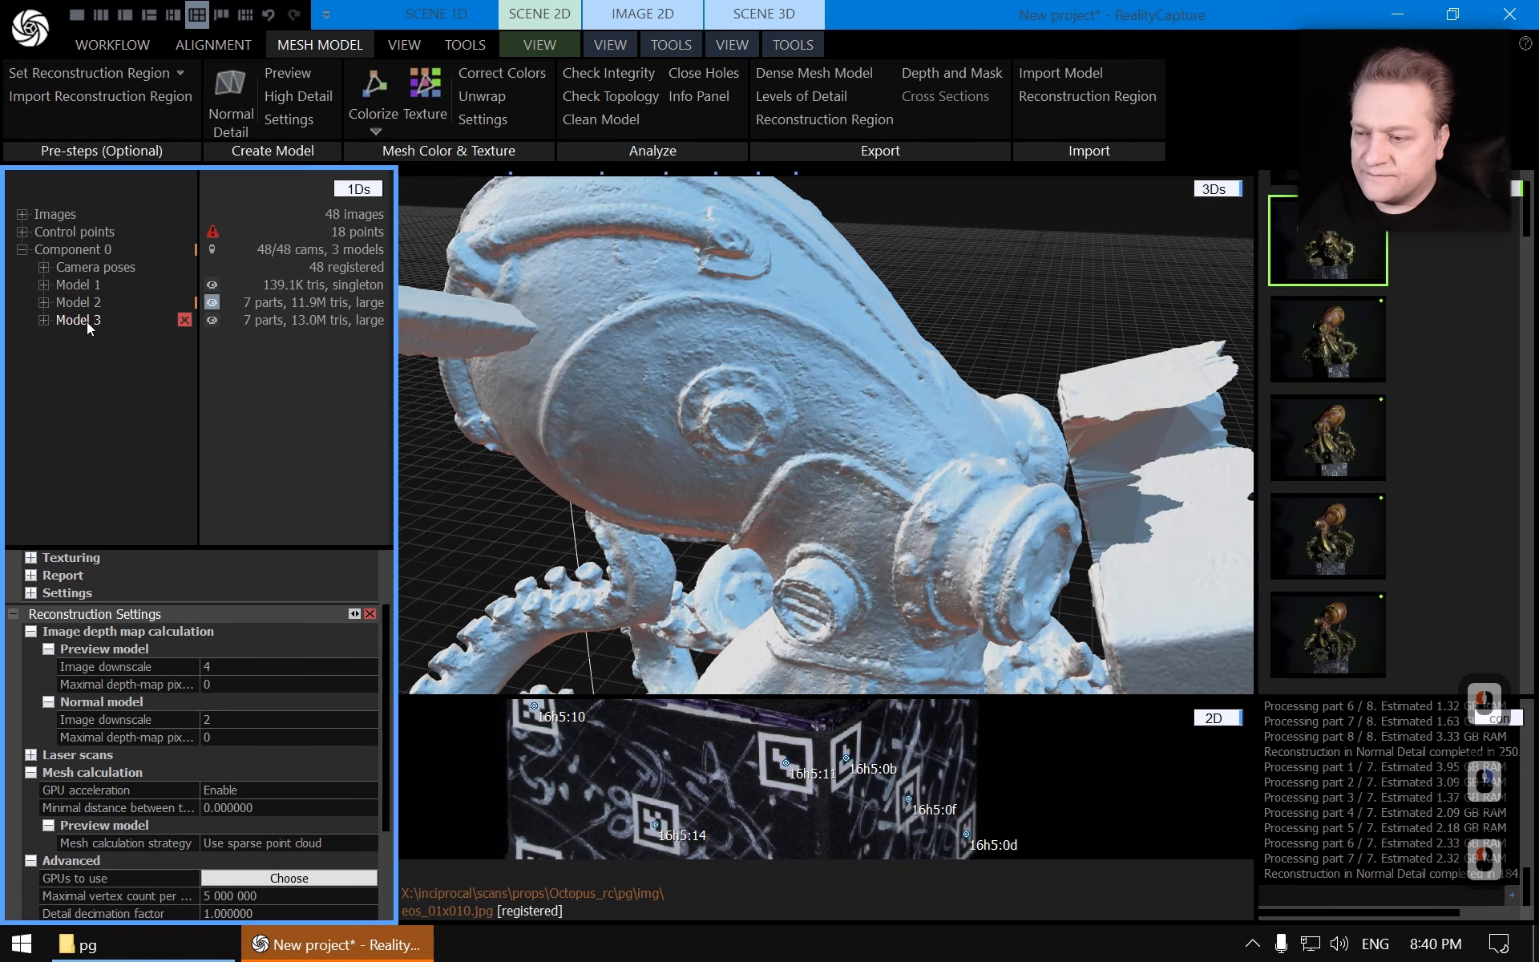
{"action": "left_click", "coordinate": [87, 320]}
{"action": "left_click", "coordinate": [90, 311]}
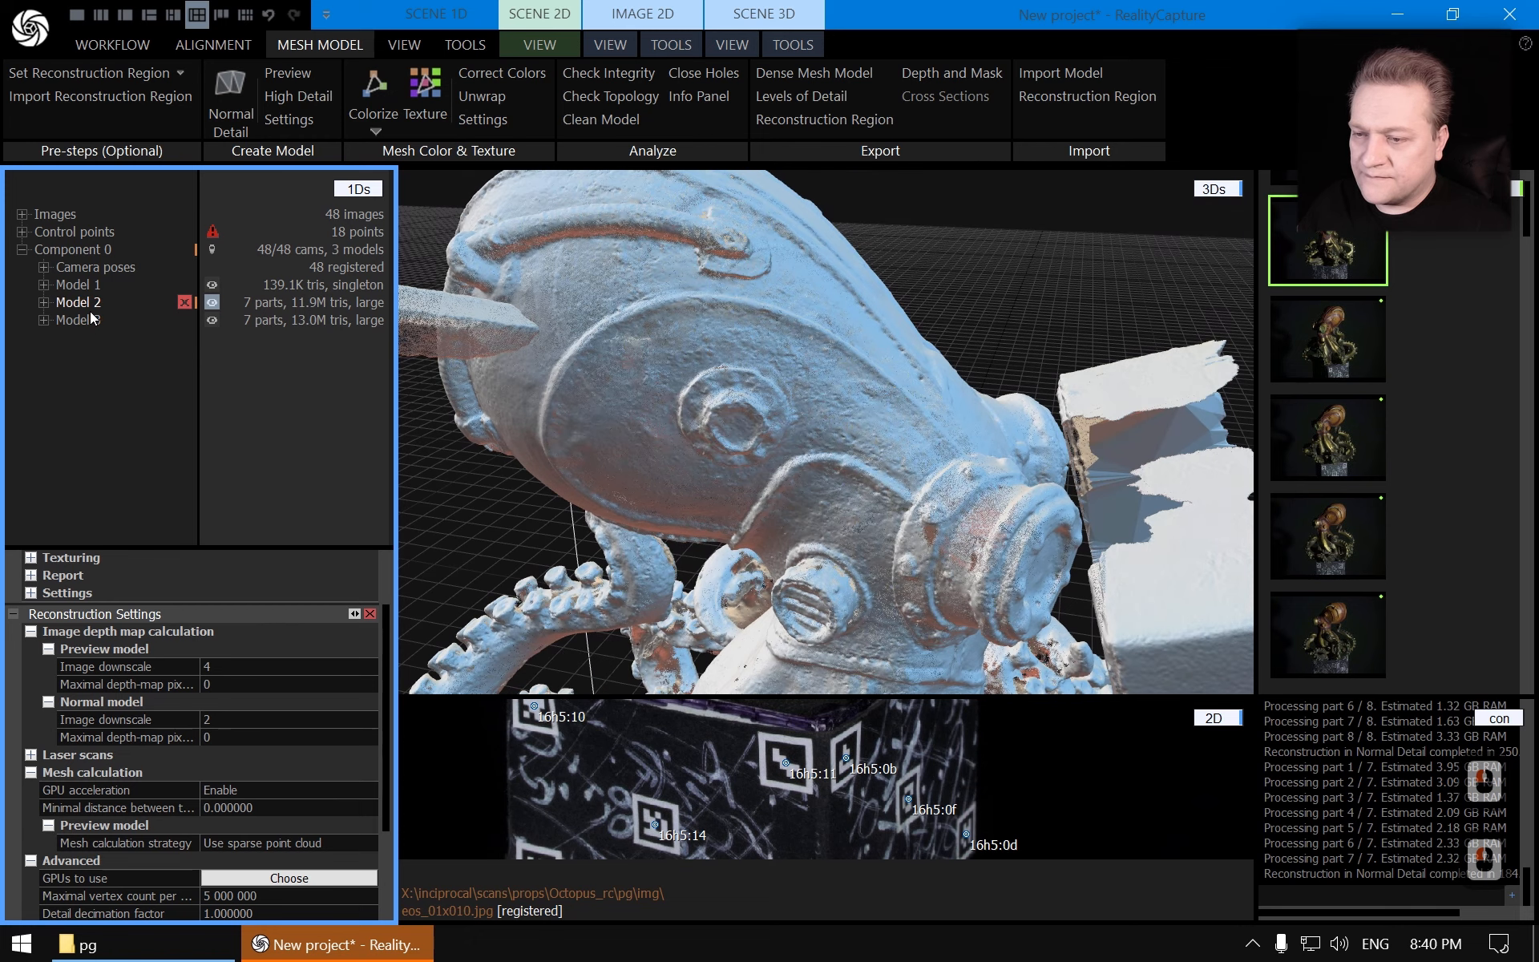
{"action": "left_click", "coordinate": [88, 323]}
{"action": "mouse_move", "coordinate": [795, 434]}
{"action": "left_mouse_down"}
{"action": "mouse_move", "coordinate": [791, 458]}
{"action": "mouse_move", "coordinate": [739, 453]}
{"action": "left_mouse_up"}
{"action": "left_click", "coordinate": [88, 303]}
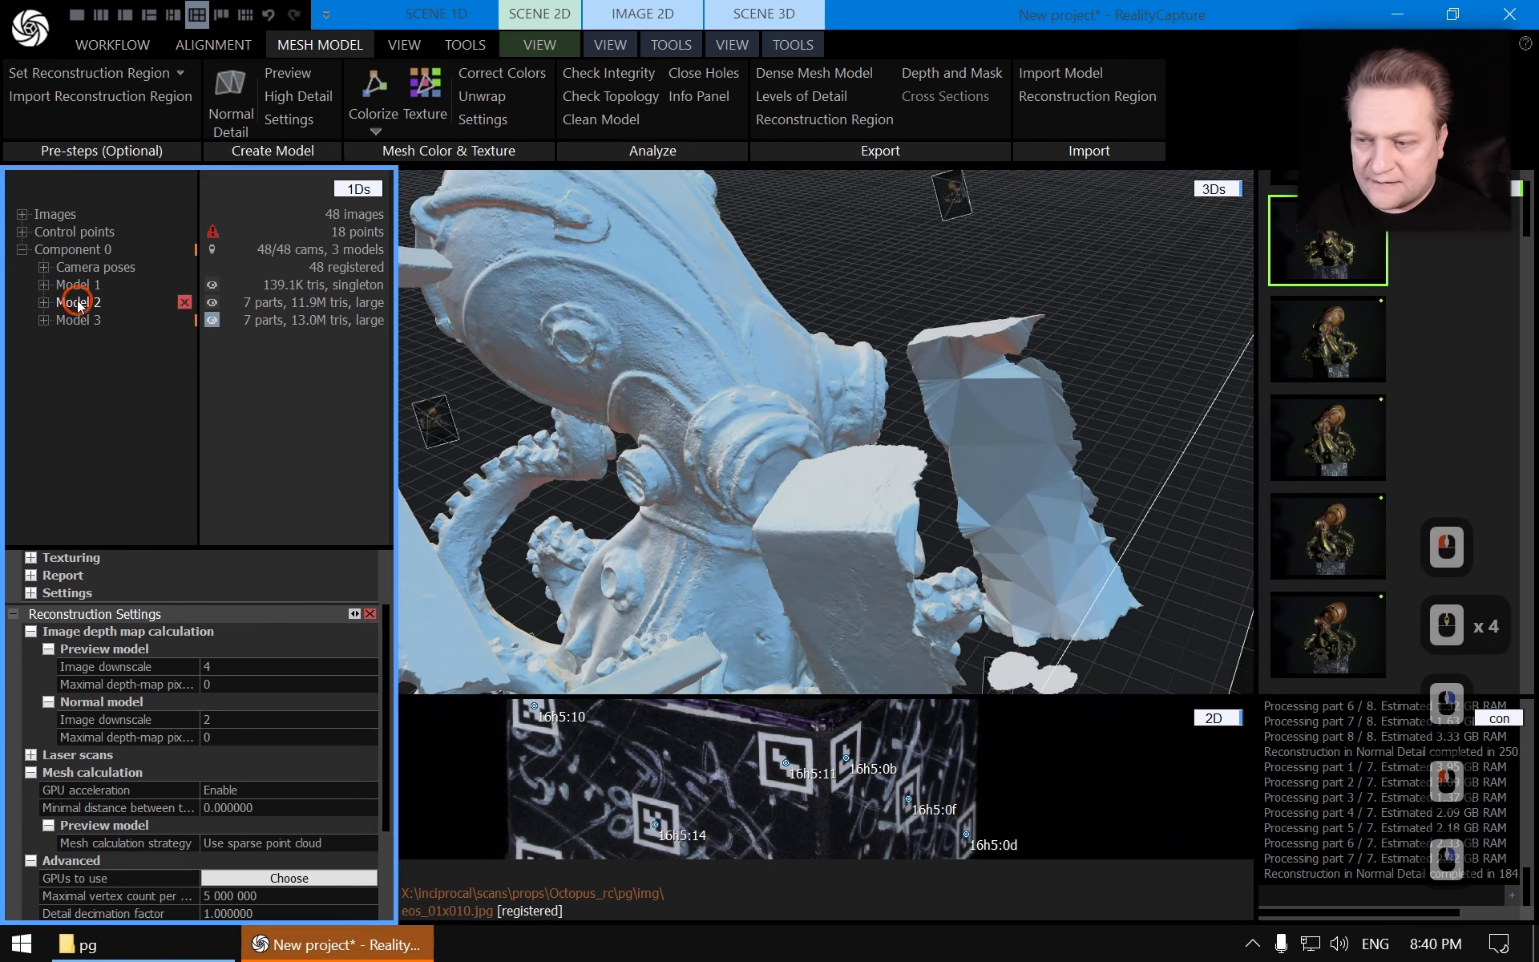
{"action": "mouse_move", "coordinate": [844, 460]}
{"action": "left_mouse_down"}
{"action": "mouse_move", "coordinate": [805, 496]}
{"action": "mouse_move", "coordinate": [725, 465]}
{"action": "mouse_move", "coordinate": [780, 416]}
{"action": "mouse_move", "coordinate": [976, 355]}
{"action": "mouse_move", "coordinate": [913, 371]}
{"action": "mouse_move", "coordinate": [877, 307]}
{"action": "mouse_move", "coordinate": [859, 363]}
{"action": "mouse_move", "coordinate": [768, 443]}
{"action": "mouse_move", "coordinate": [826, 441]}
{"action": "mouse_move", "coordinate": [739, 417]}
{"action": "mouse_move", "coordinate": [757, 435]}
{"action": "left_mouse_up"}
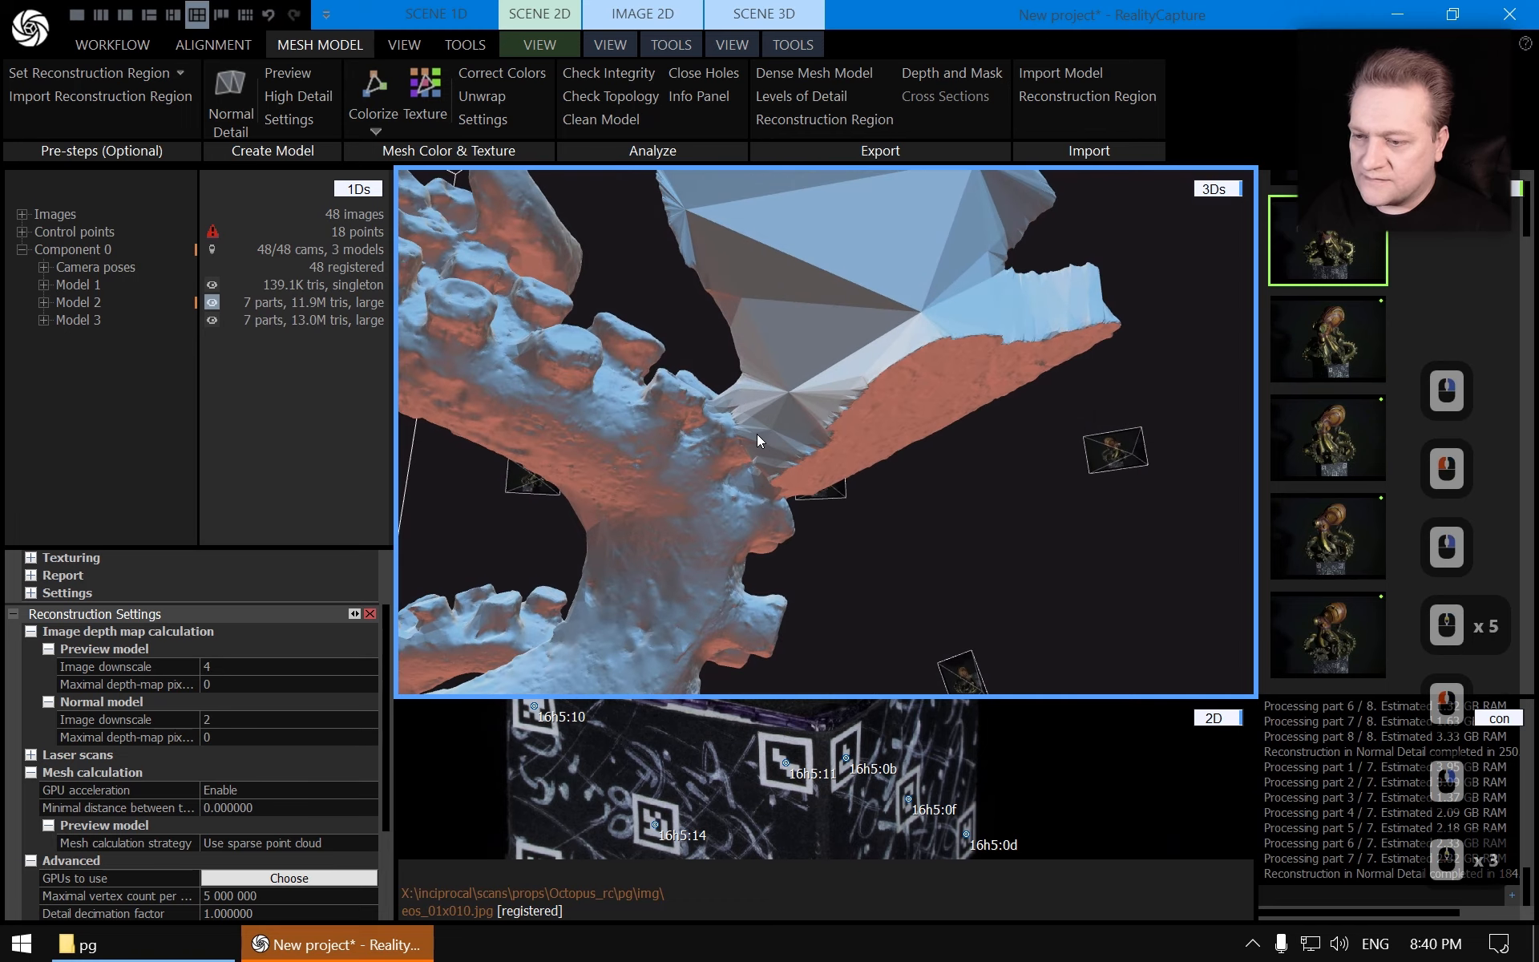
{"action": "left_click", "coordinate": [90, 319]}
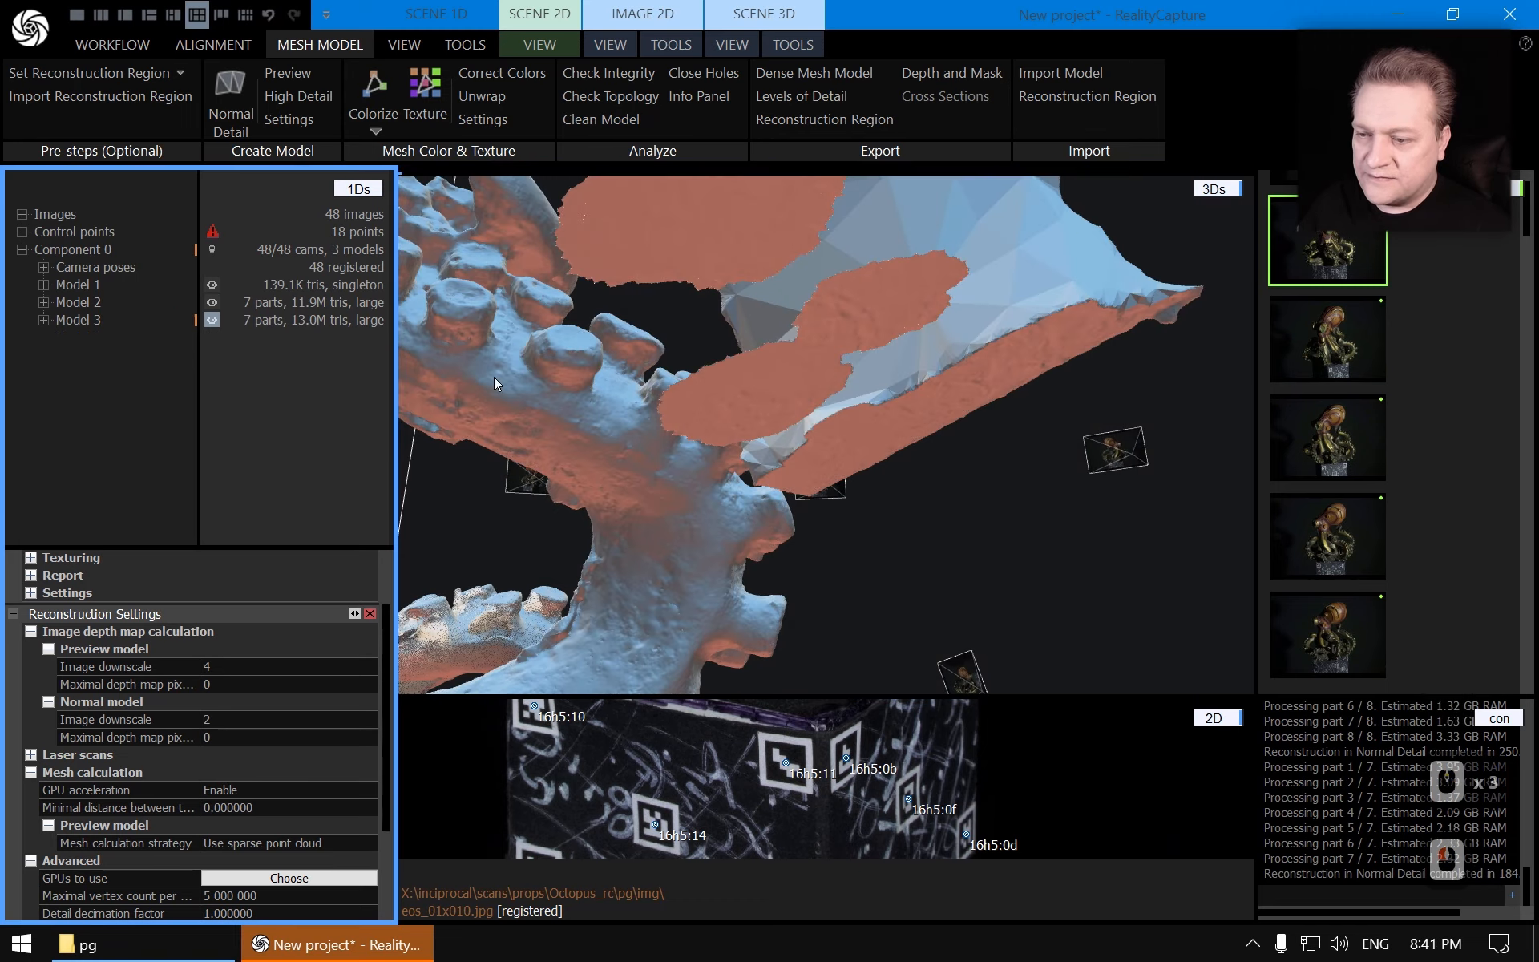
{"action": "left_click_drag", "start_coordinate": [494, 383], "coordinate": [819, 353]}
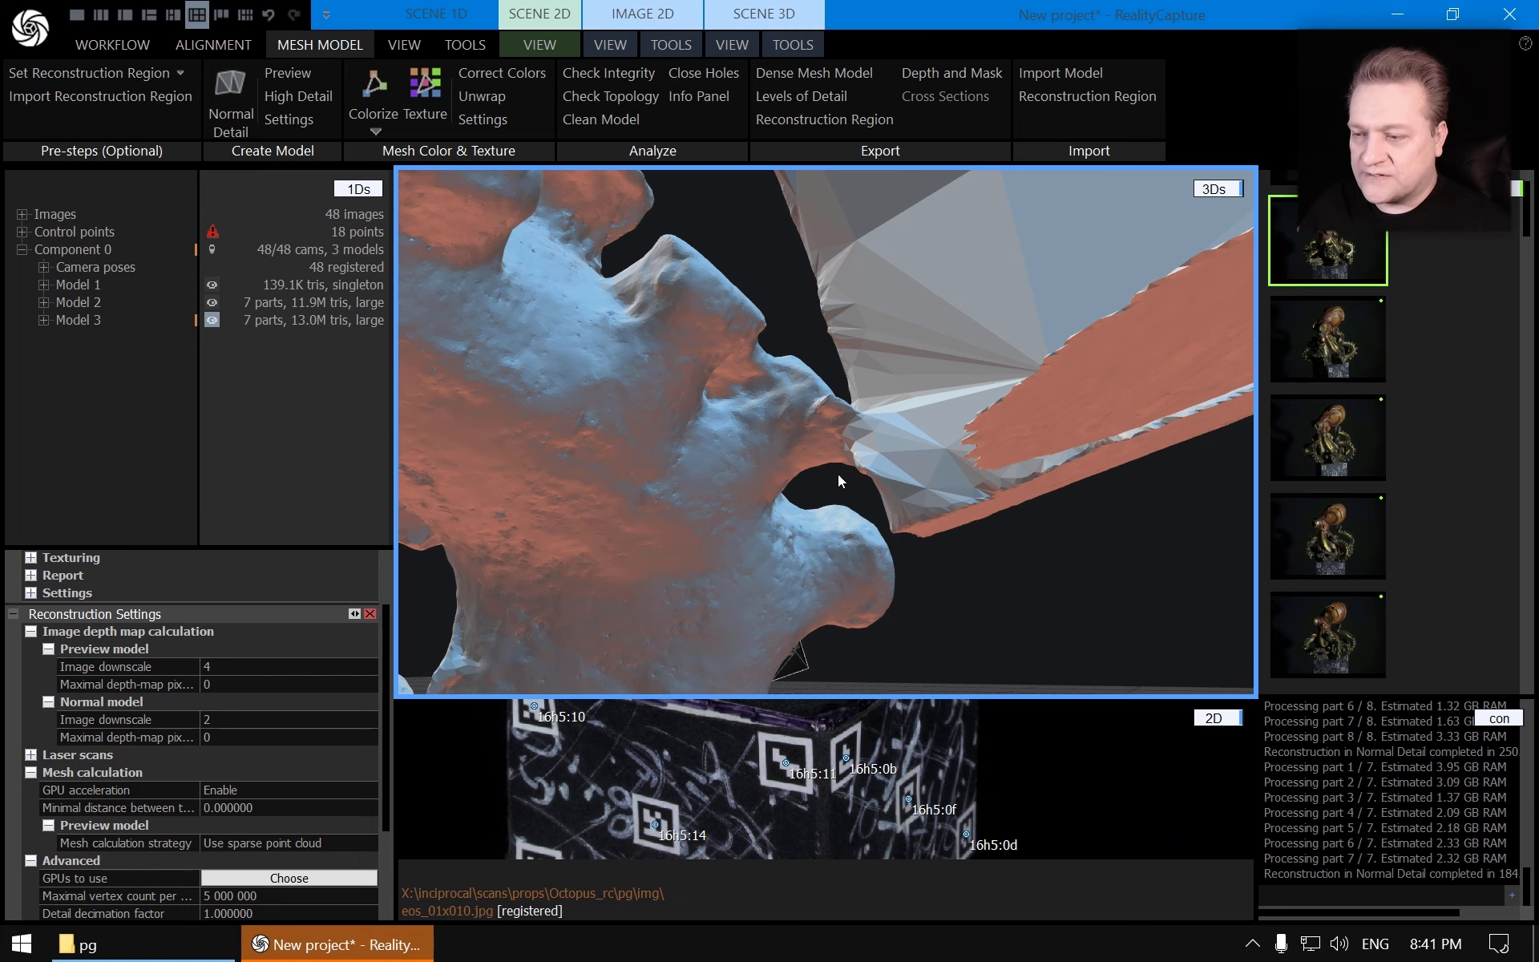
{"action": "left_click_drag", "start_coordinate": [925, 360], "coordinate": [754, 366]}
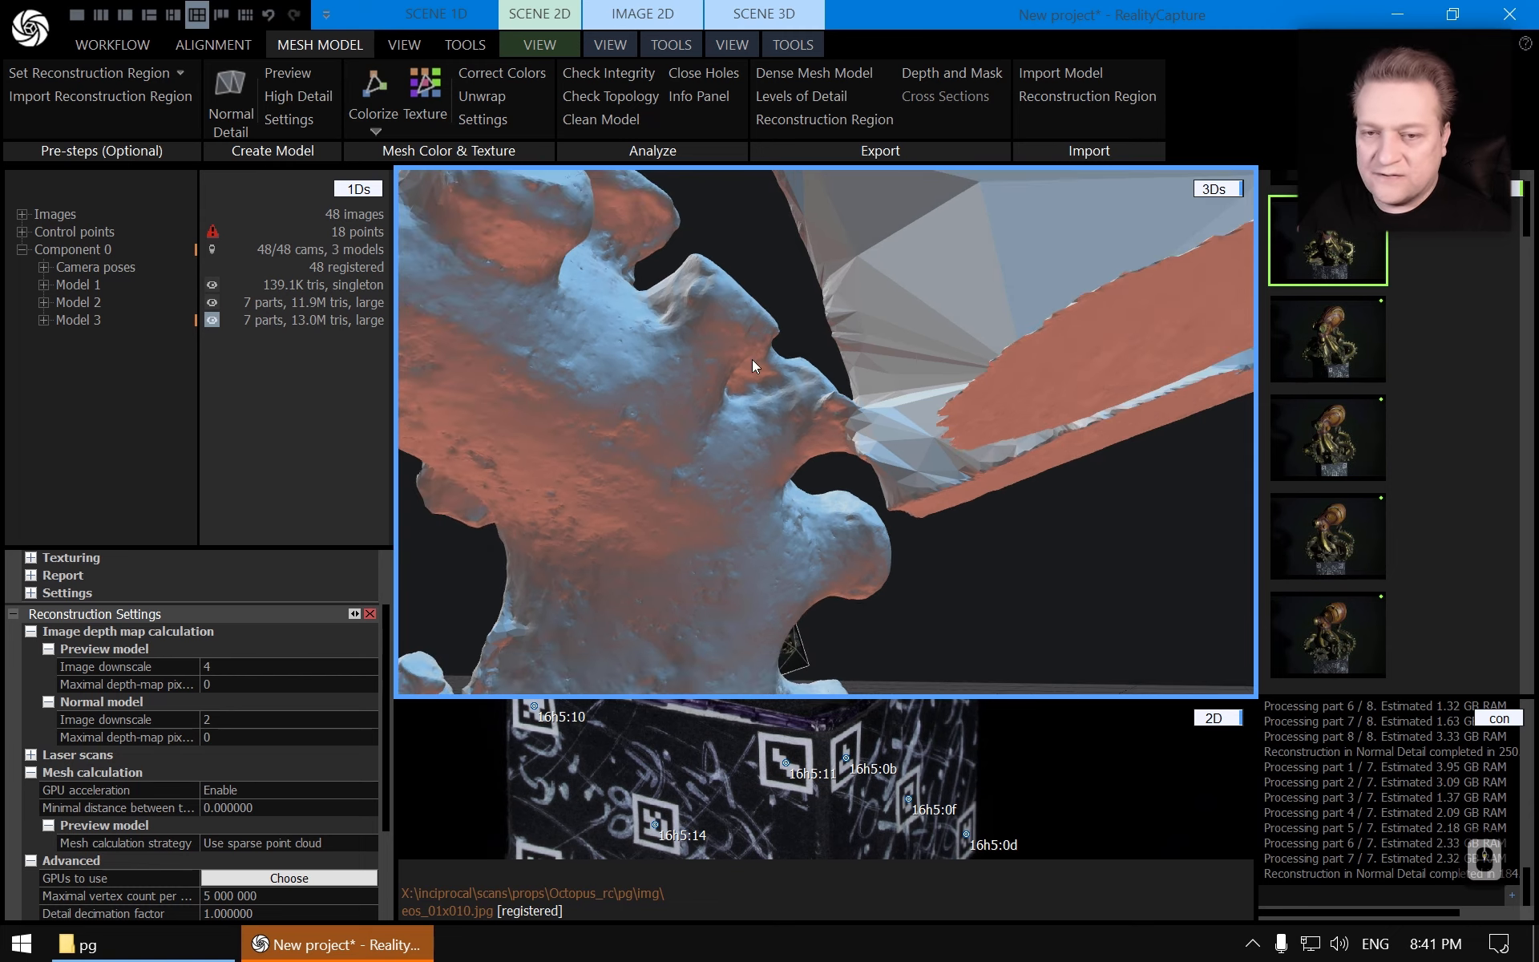
Examine Model 2's tentacles and base surfaces from several zoomed angles
{"action": "left_click", "coordinate": [72, 303]}
{"action": "scroll", "coordinate": [826, 349], "scroll_direction": "down", "scroll_amount": 12}
{"action": "left_click_drag", "start_coordinate": [863, 365], "coordinate": [564, 480]}
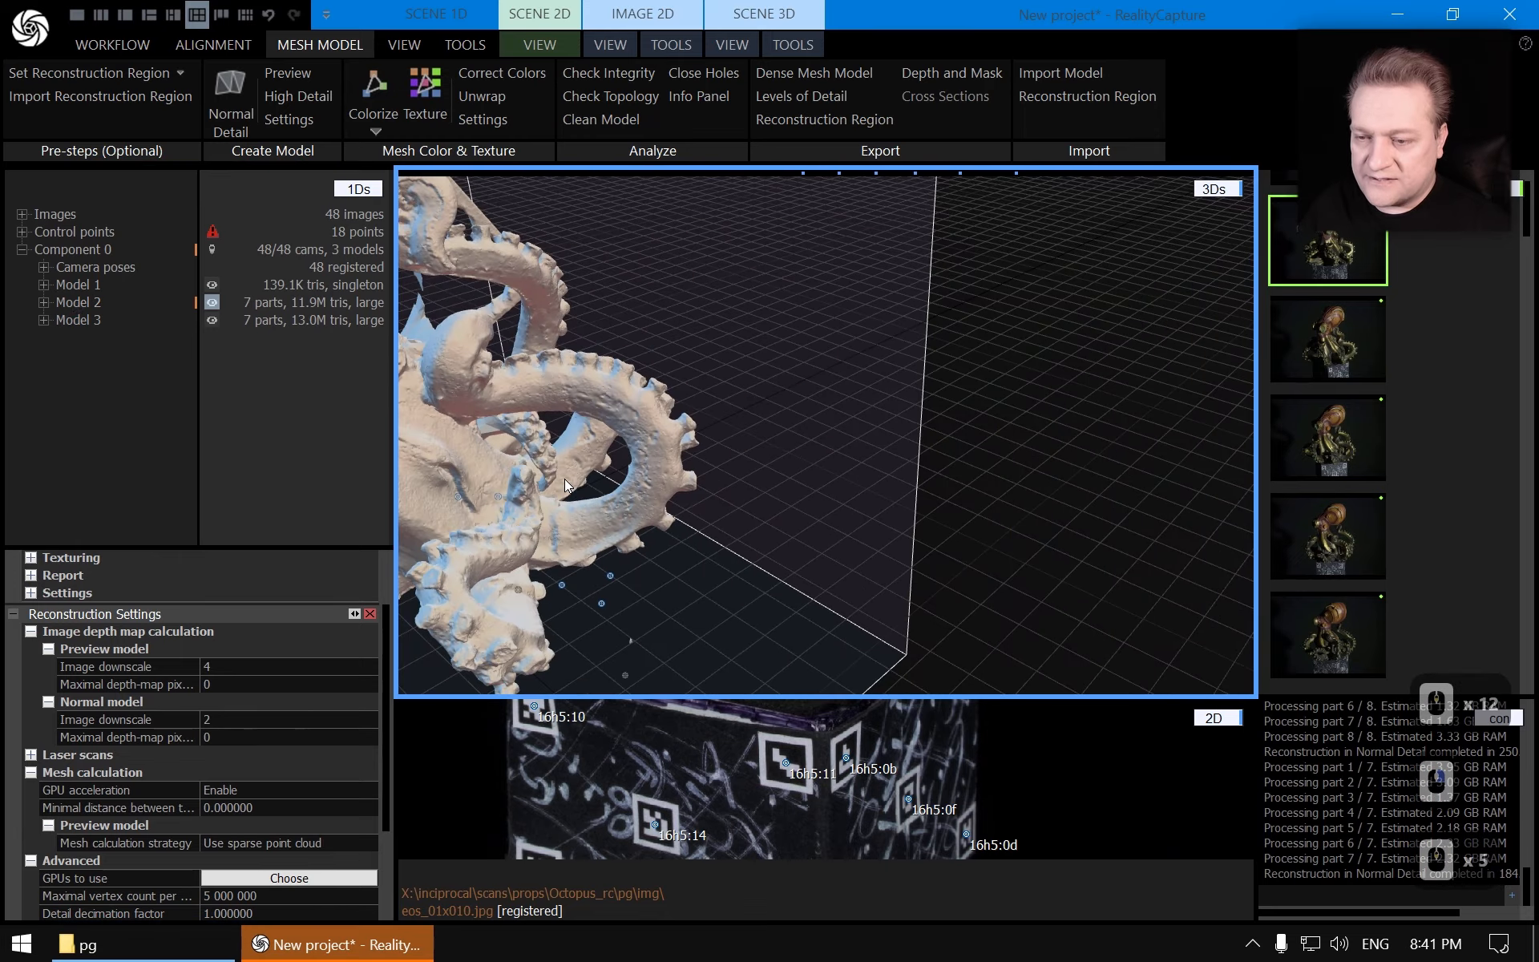
{"action": "scroll", "coordinate": [896, 452], "scroll_direction": "up", "scroll_amount": 5}
{"action": "mouse_move", "coordinate": [895, 451]}
{"action": "left_mouse_down"}
{"action": "mouse_move", "coordinate": [687, 440]}
{"action": "mouse_move", "coordinate": [774, 431]}
{"action": "mouse_move", "coordinate": [643, 452]}
{"action": "mouse_move", "coordinate": [898, 438]}
{"action": "left_mouse_up"}
{"action": "scroll", "coordinate": [898, 438], "scroll_direction": "up", "scroll_amount": 3}
{"action": "mouse_move", "coordinate": [818, 419]}
{"action": "right_mouse_down"}
{"action": "mouse_move", "coordinate": [776, 488]}
{"action": "mouse_move", "coordinate": [801, 416]}
{"action": "right_mouse_up"}
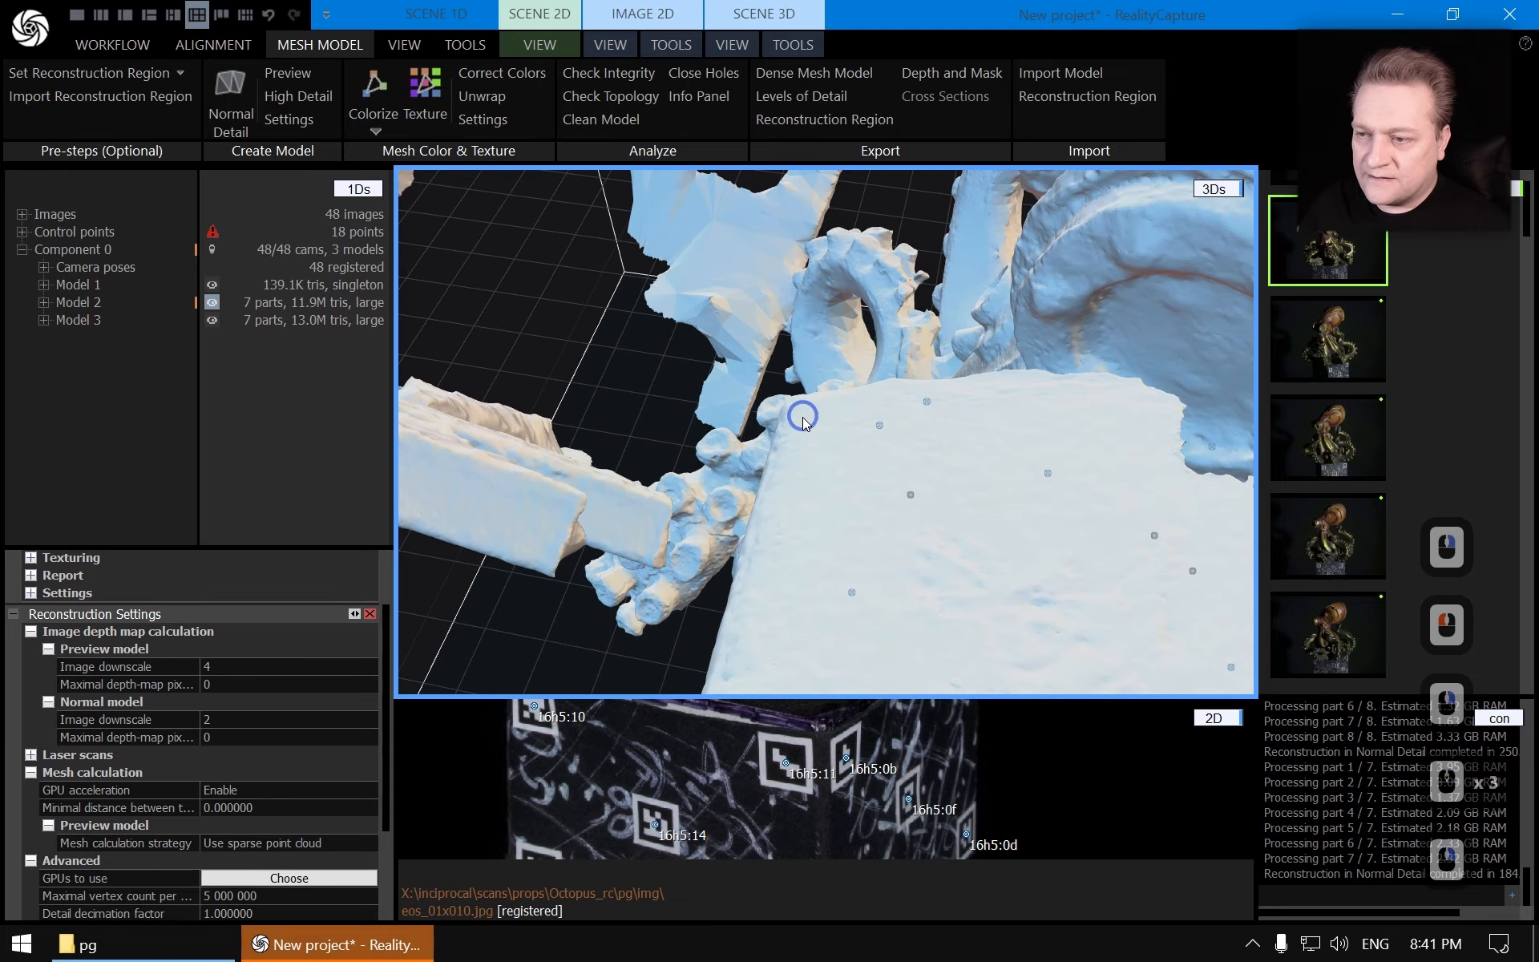
{"action": "left_click_drag", "start_coordinate": [802, 416], "coordinate": [786, 508]}
{"action": "scroll", "coordinate": [787, 508], "scroll_direction": "up", "scroll_amount": 2}
{"action": "scroll", "coordinate": [787, 508], "scroll_direction": "up", "scroll_amount": 3}
{"action": "scroll", "coordinate": [797, 489], "scroll_direction": "down", "scroll_amount": 13}
{"action": "right_click_drag", "start_coordinate": [850, 502], "coordinate": [1012, 447]}
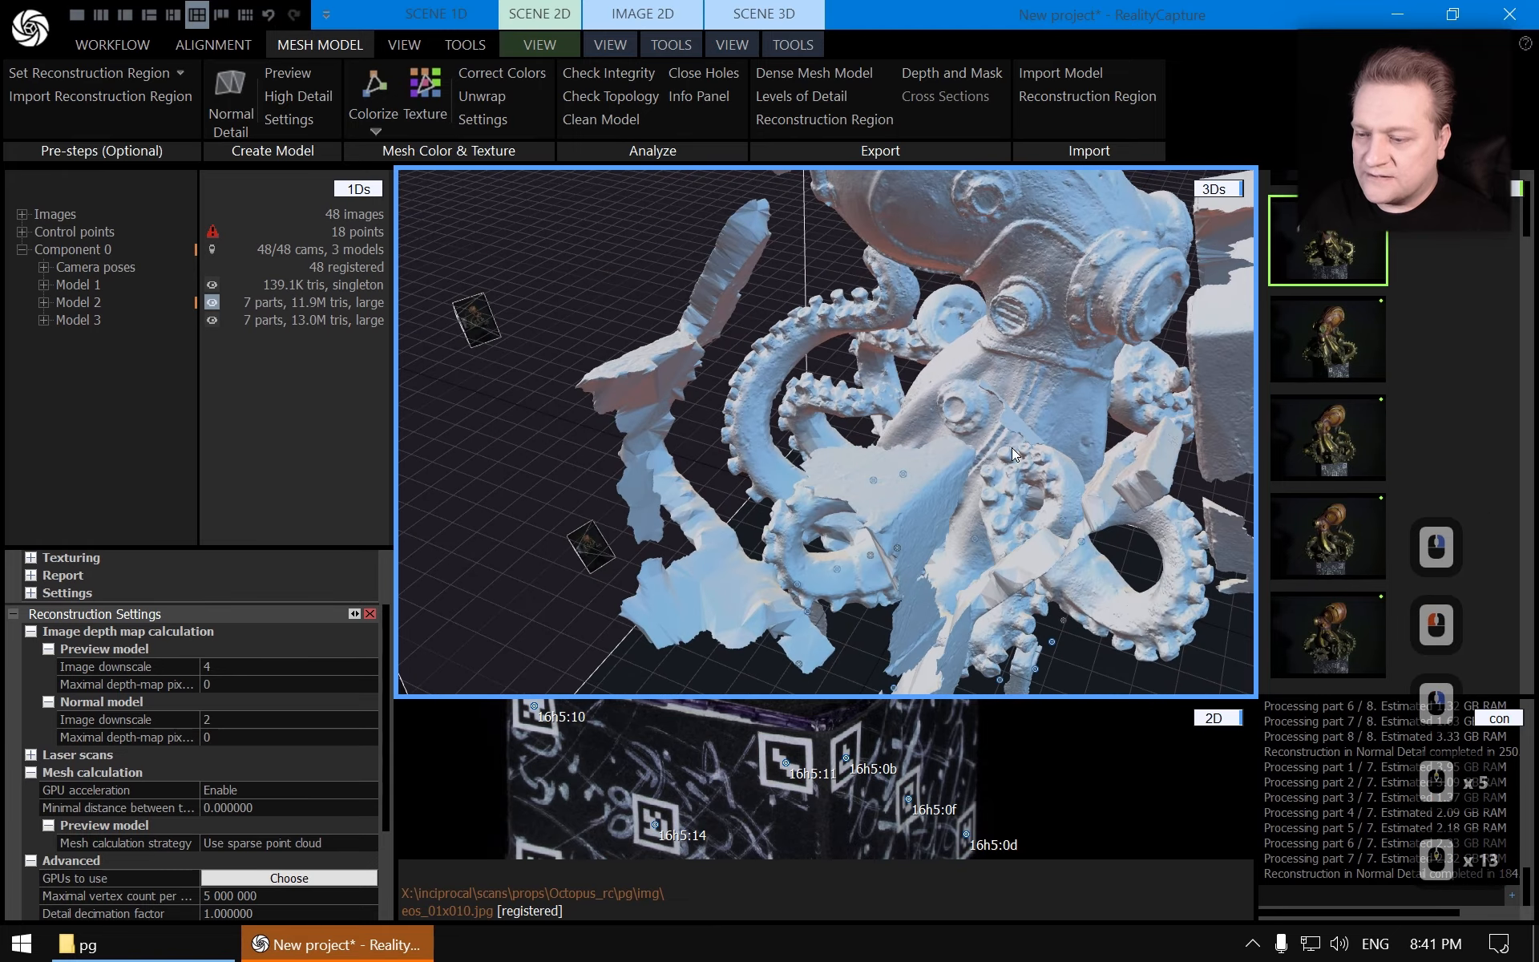
{"action": "right_click_drag", "start_coordinate": [857, 417], "coordinate": [864, 398]}
{"action": "scroll", "coordinate": [864, 397], "scroll_direction": "up", "scroll_amount": 10}
{"action": "right_click_drag", "start_coordinate": [808, 504], "coordinate": [850, 456]}
{"action": "scroll", "coordinate": [918, 422], "scroll_direction": "up", "scroll_amount": 5}
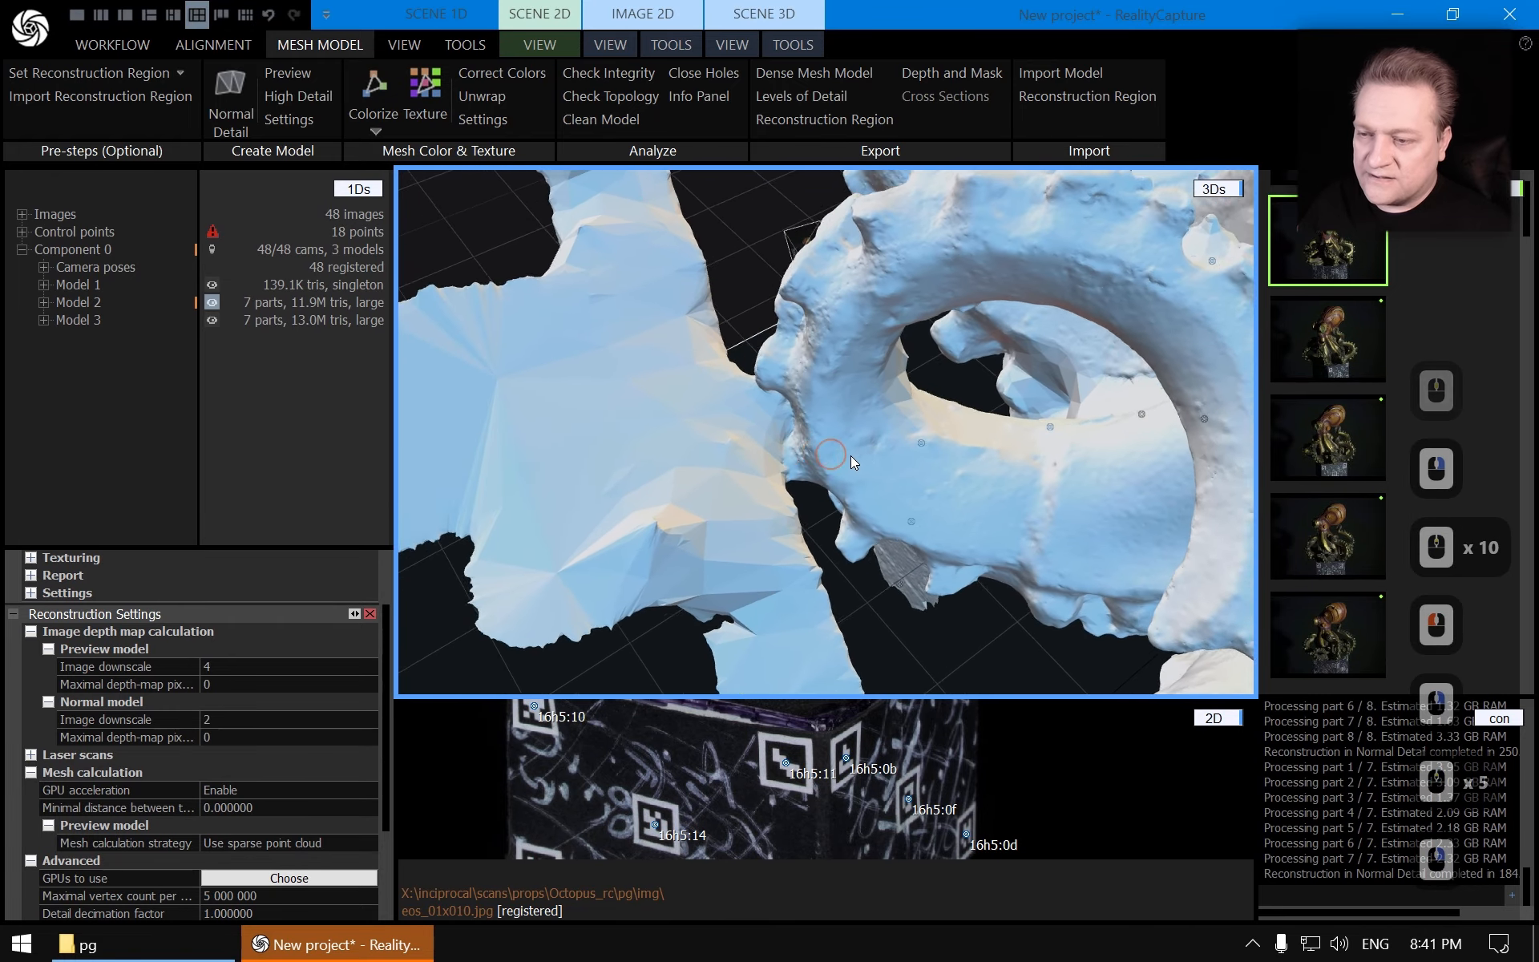
{"action": "left_click_drag", "start_coordinate": [849, 455], "coordinate": [890, 449]}
{"action": "scroll", "coordinate": [932, 439], "scroll_direction": "up", "scroll_amount": 2}
{"action": "right_click_drag", "start_coordinate": [890, 449], "coordinate": [890, 513]}
{"action": "scroll", "coordinate": [932, 439], "scroll_direction": "up", "scroll_amount": 2}
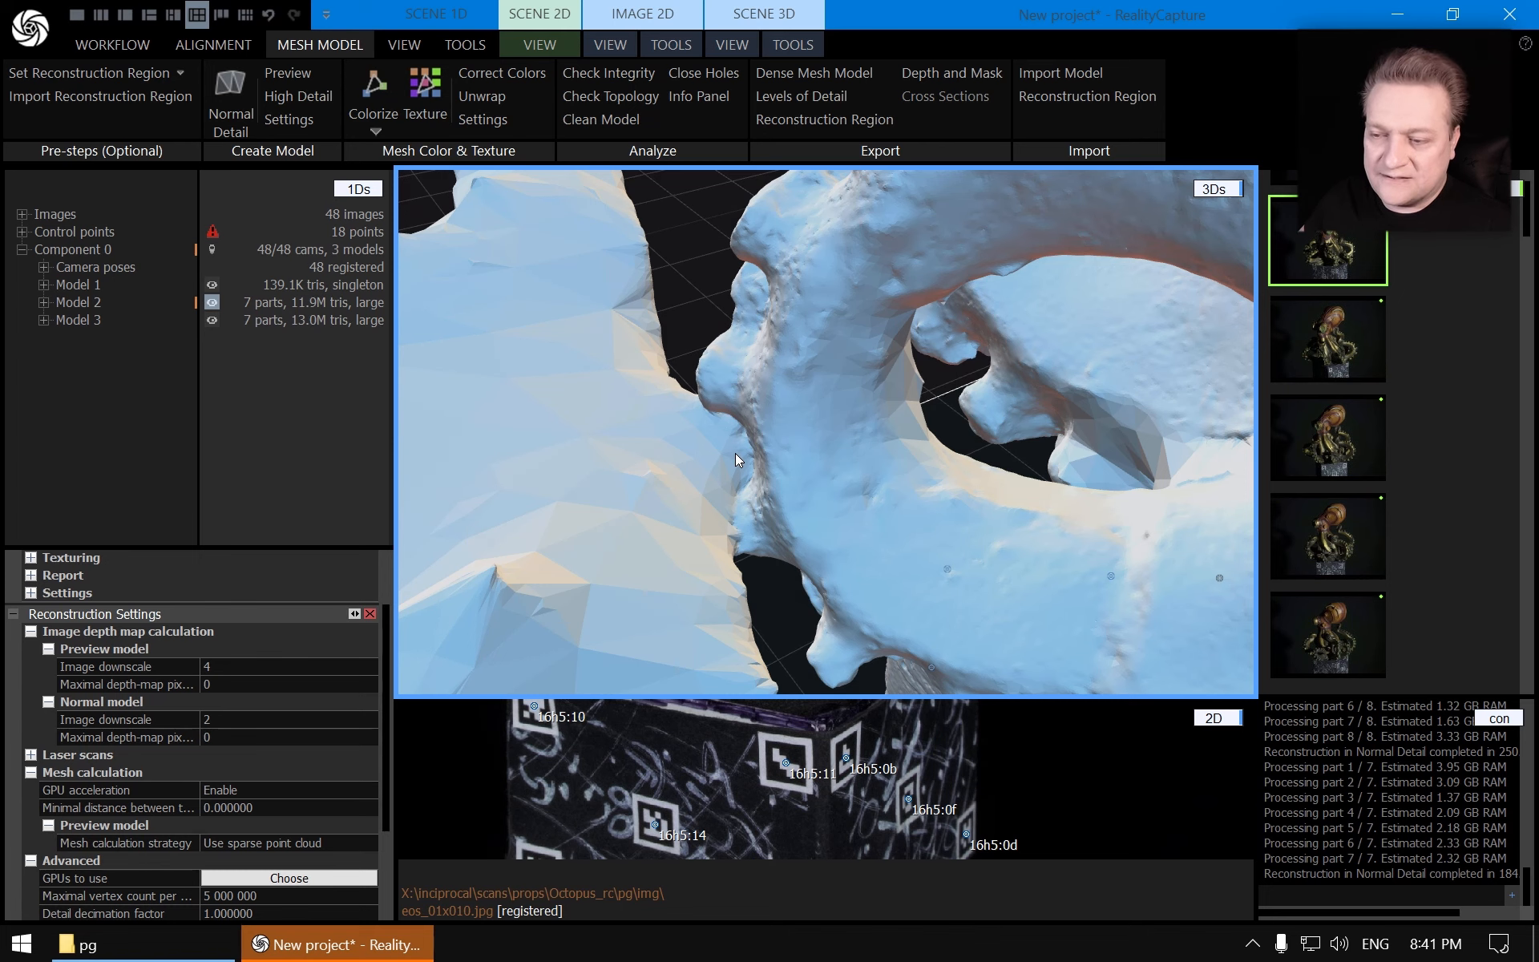
Select Model 3 and examine its tentacles and suction cups from several angles
{"action": "left_click", "coordinate": [109, 320]}
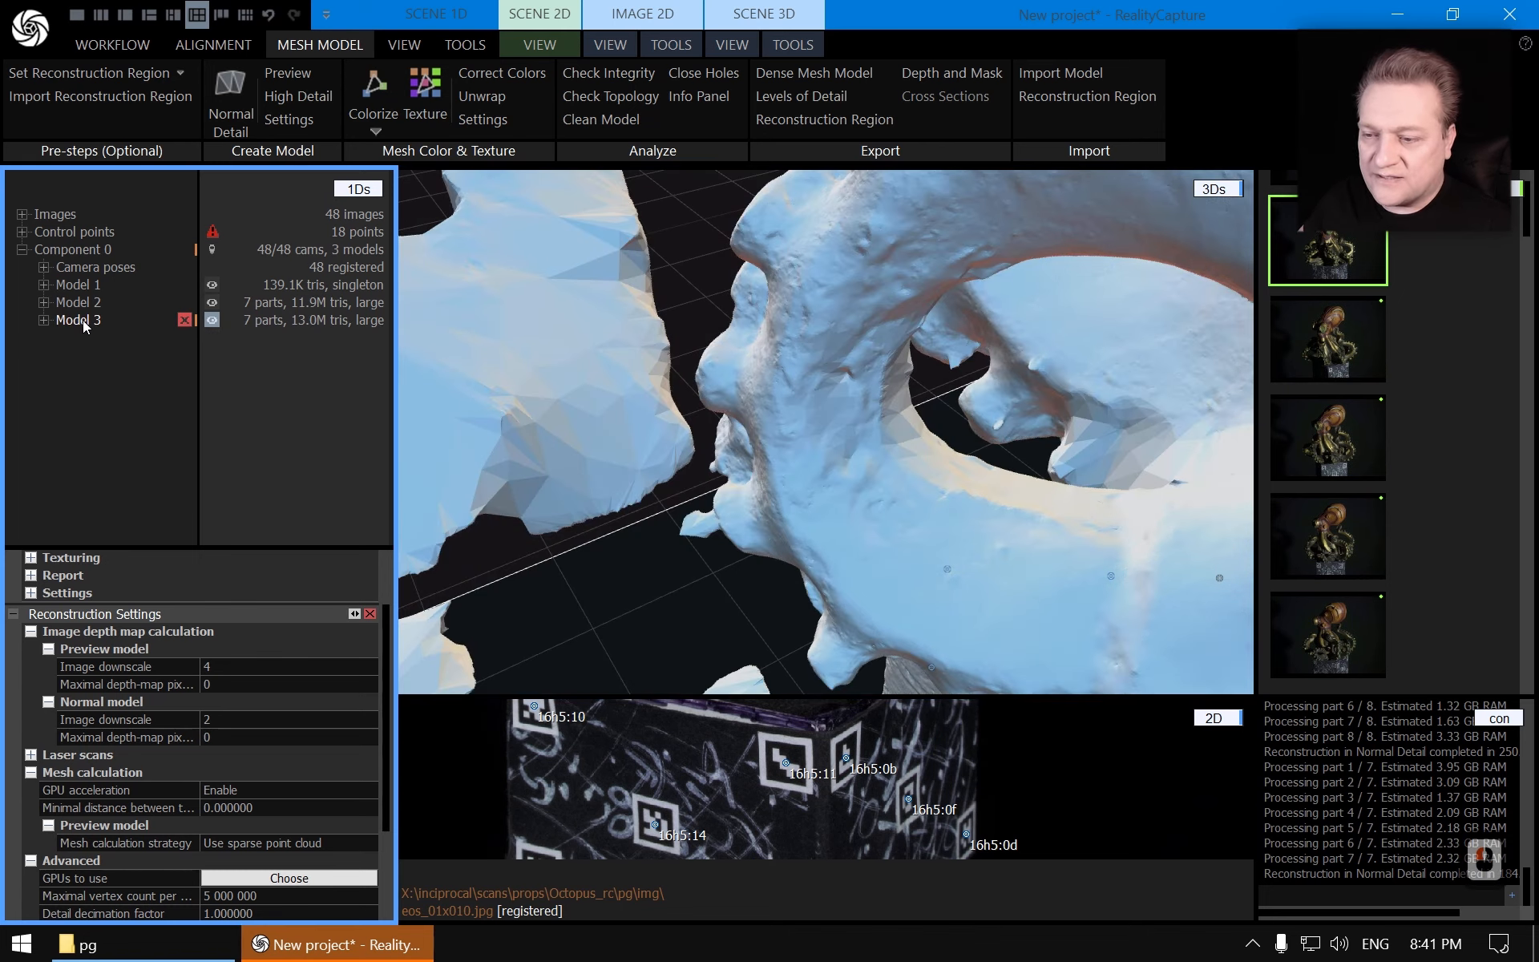
{"action": "left_click_drag", "start_coordinate": [805, 439], "coordinate": [839, 400]}
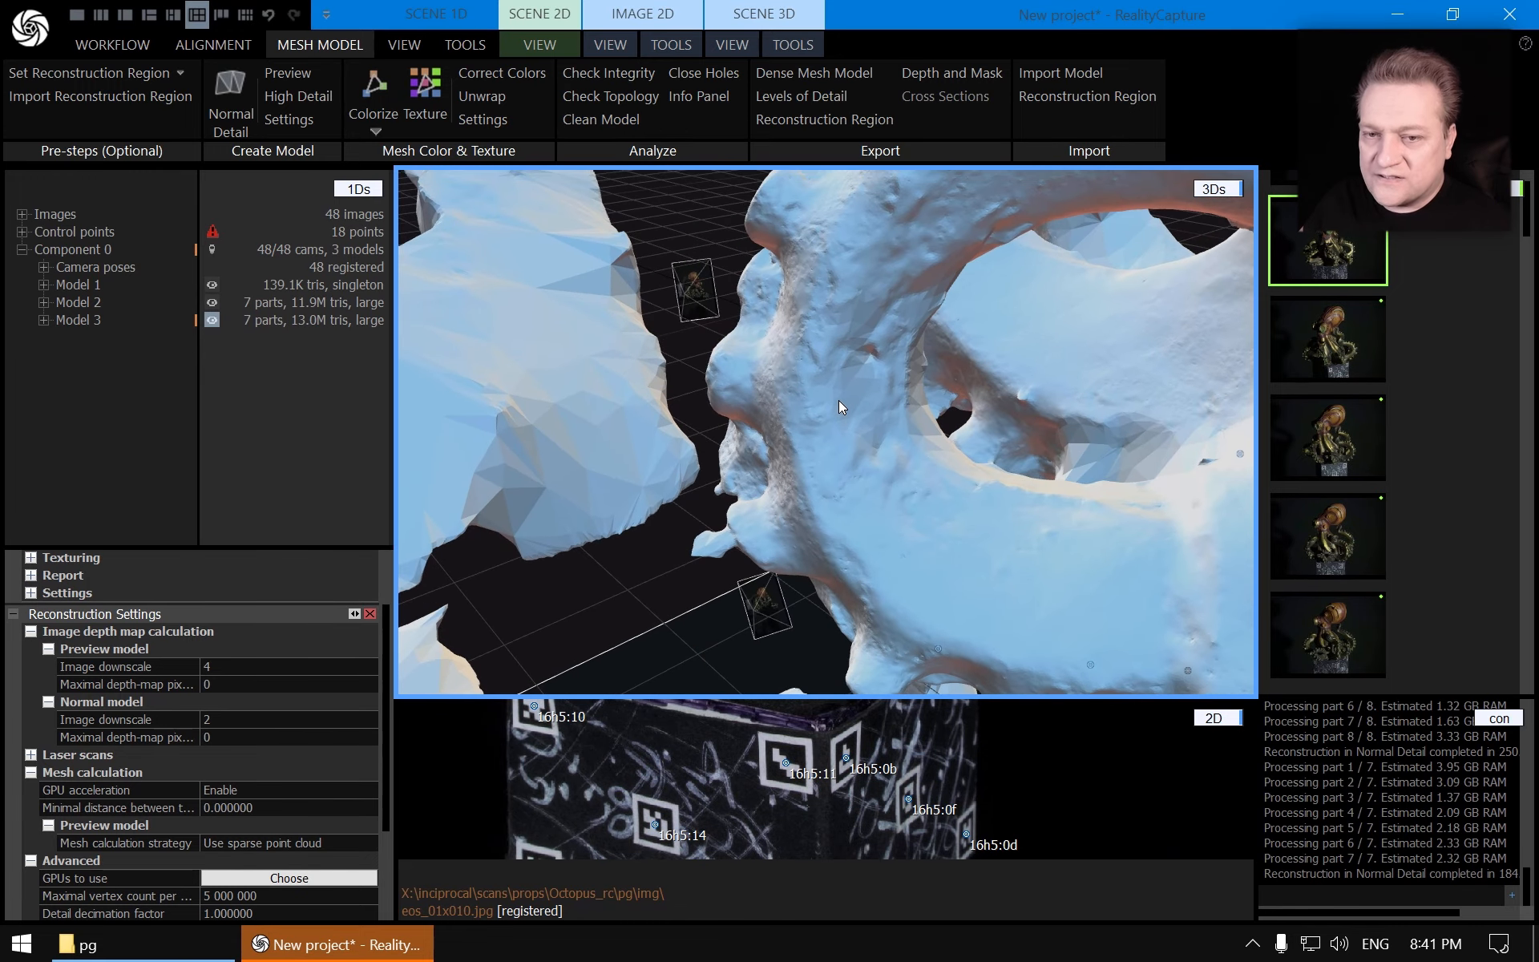
{"action": "scroll", "coordinate": [820, 412], "scroll_direction": "down", "scroll_amount": 18}
{"action": "right_click_drag", "start_coordinate": [819, 388], "coordinate": [829, 532]}
{"action": "scroll", "coordinate": [811, 421], "scroll_direction": "down", "scroll_amount": 4}
{"action": "scroll", "coordinate": [818, 361], "scroll_direction": "down", "scroll_amount": 8}
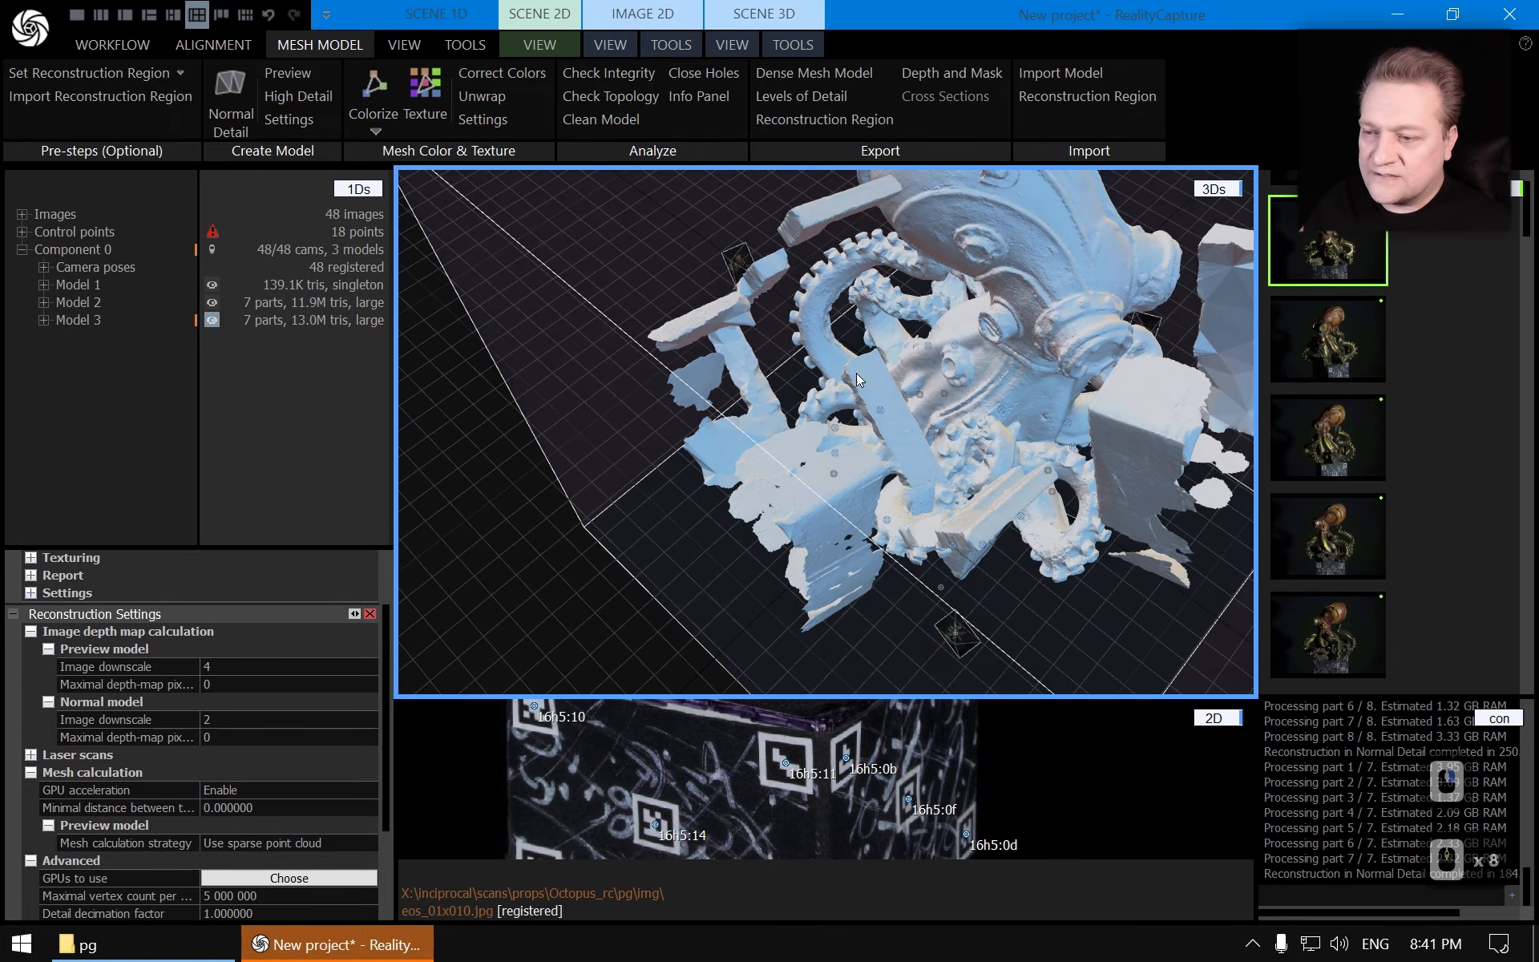
{"action": "scroll", "coordinate": [821, 388], "scroll_direction": "up", "scroll_amount": 11}
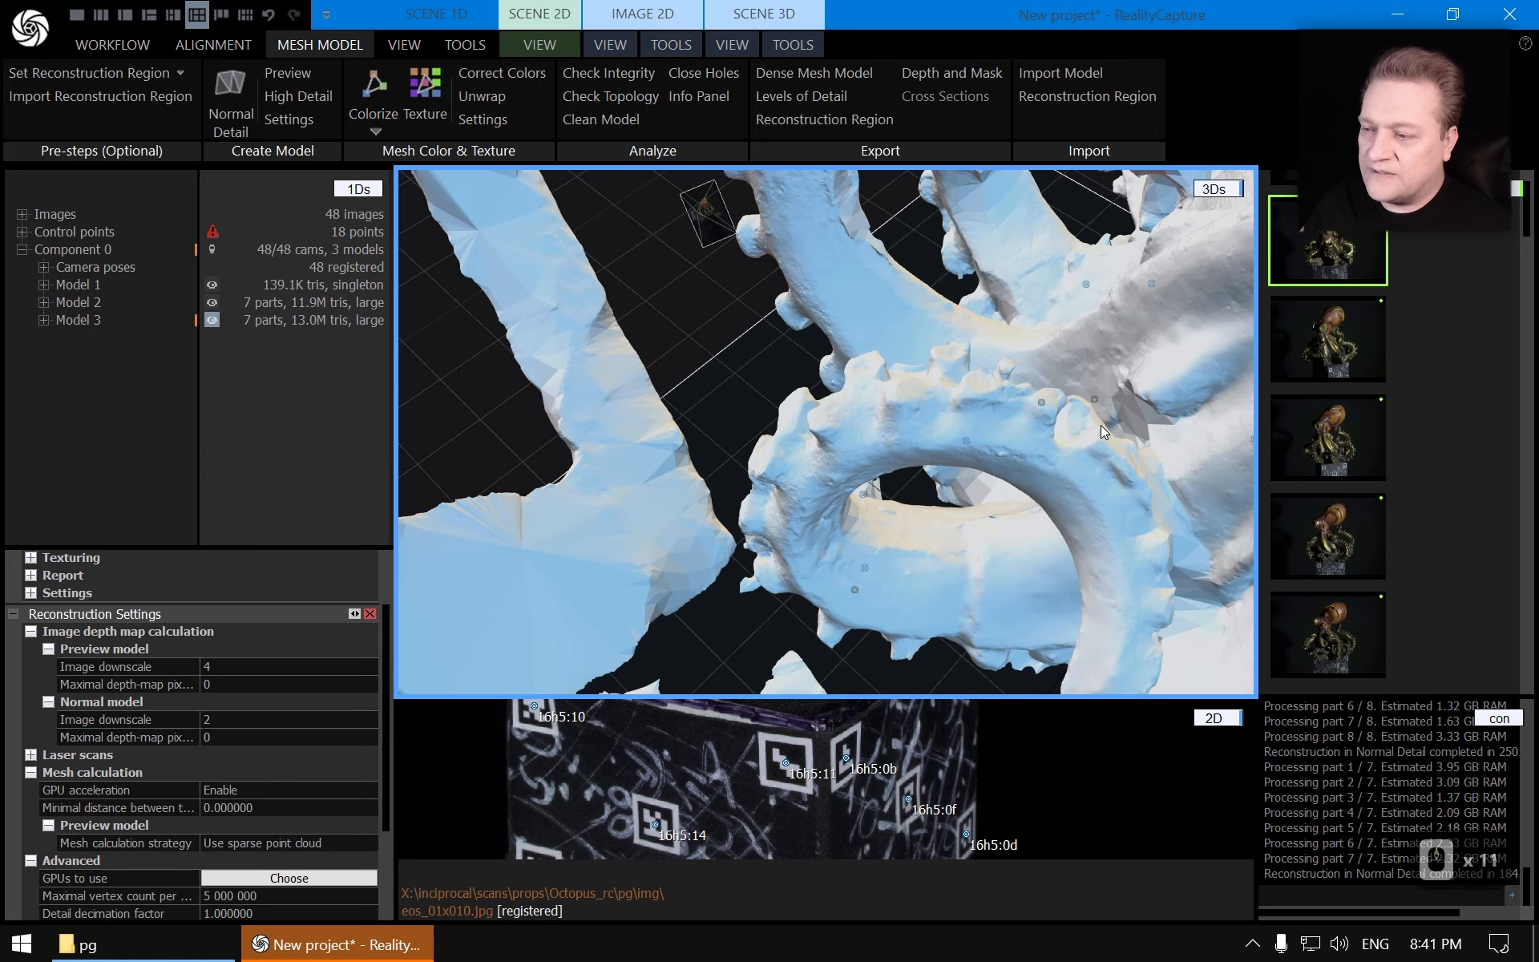
{"action": "right_click_drag", "start_coordinate": [1100, 425], "coordinate": [815, 456]}
{"action": "scroll", "coordinate": [1142, 388], "scroll_direction": "down", "scroll_amount": 12}
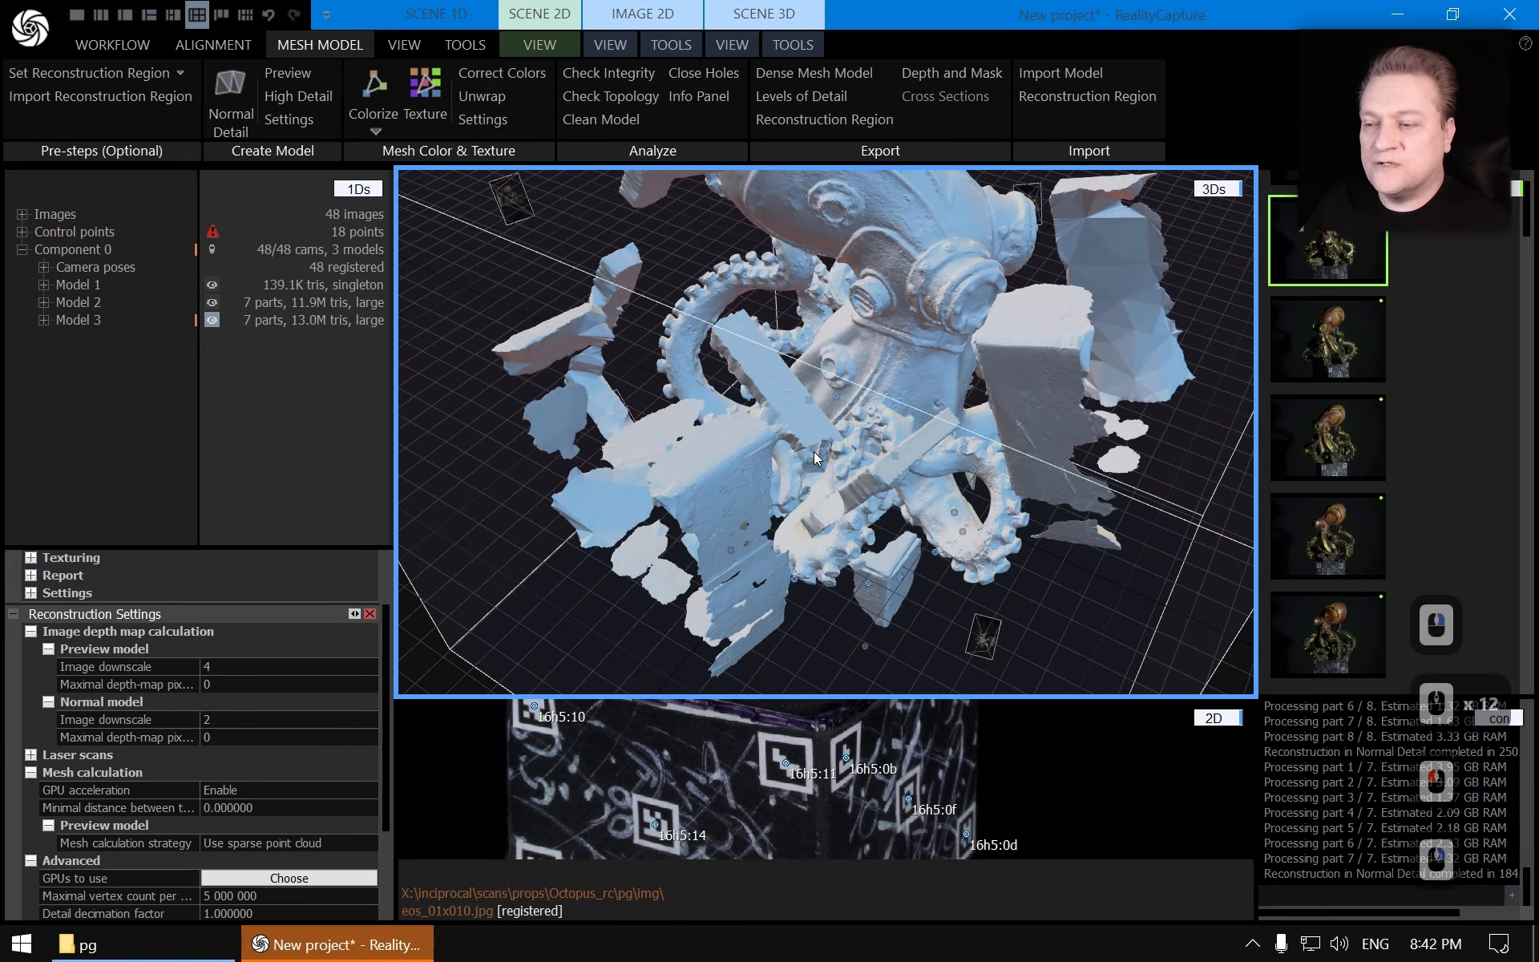
{"action": "left_click_drag", "start_coordinate": [724, 497], "coordinate": [723, 441]}
{"action": "scroll", "coordinate": [725, 442], "scroll_direction": "up", "scroll_amount": 8}
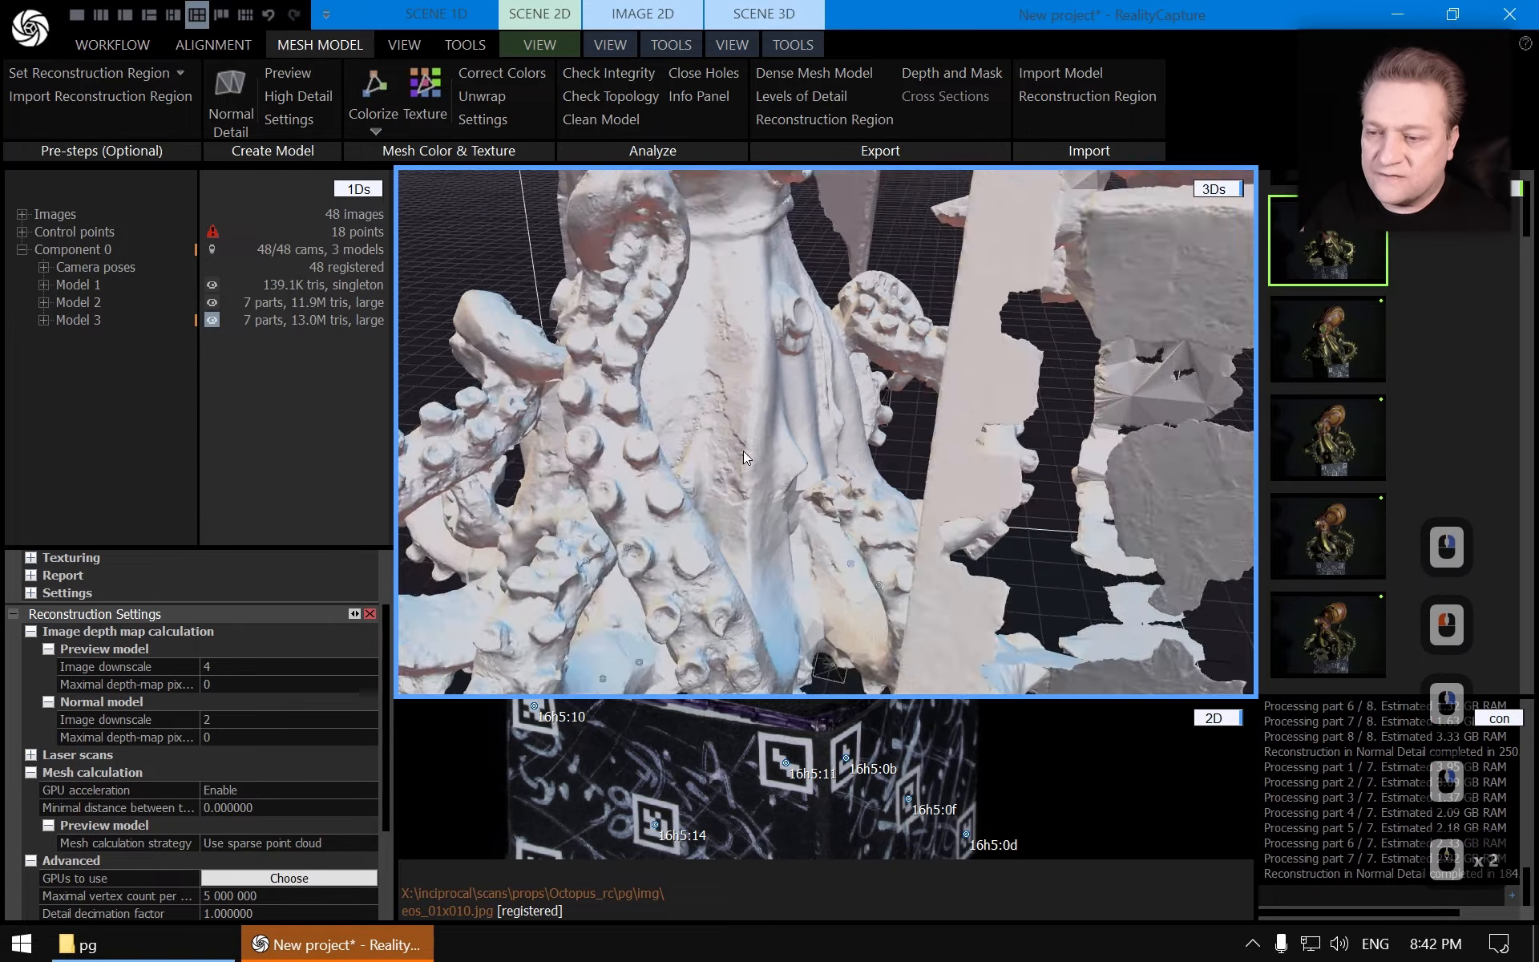
{"action": "right_click_drag", "start_coordinate": [700, 459], "coordinate": [834, 451]}
{"action": "scroll", "coordinate": [848, 454], "scroll_direction": "down", "scroll_amount": 5}
{"action": "left_click_drag", "start_coordinate": [834, 450], "coordinate": [907, 454]}
Save the project as octopus_rc_01 in the Octopus_rc pg folder
{"action": "key", "text": "ctrl+s"}
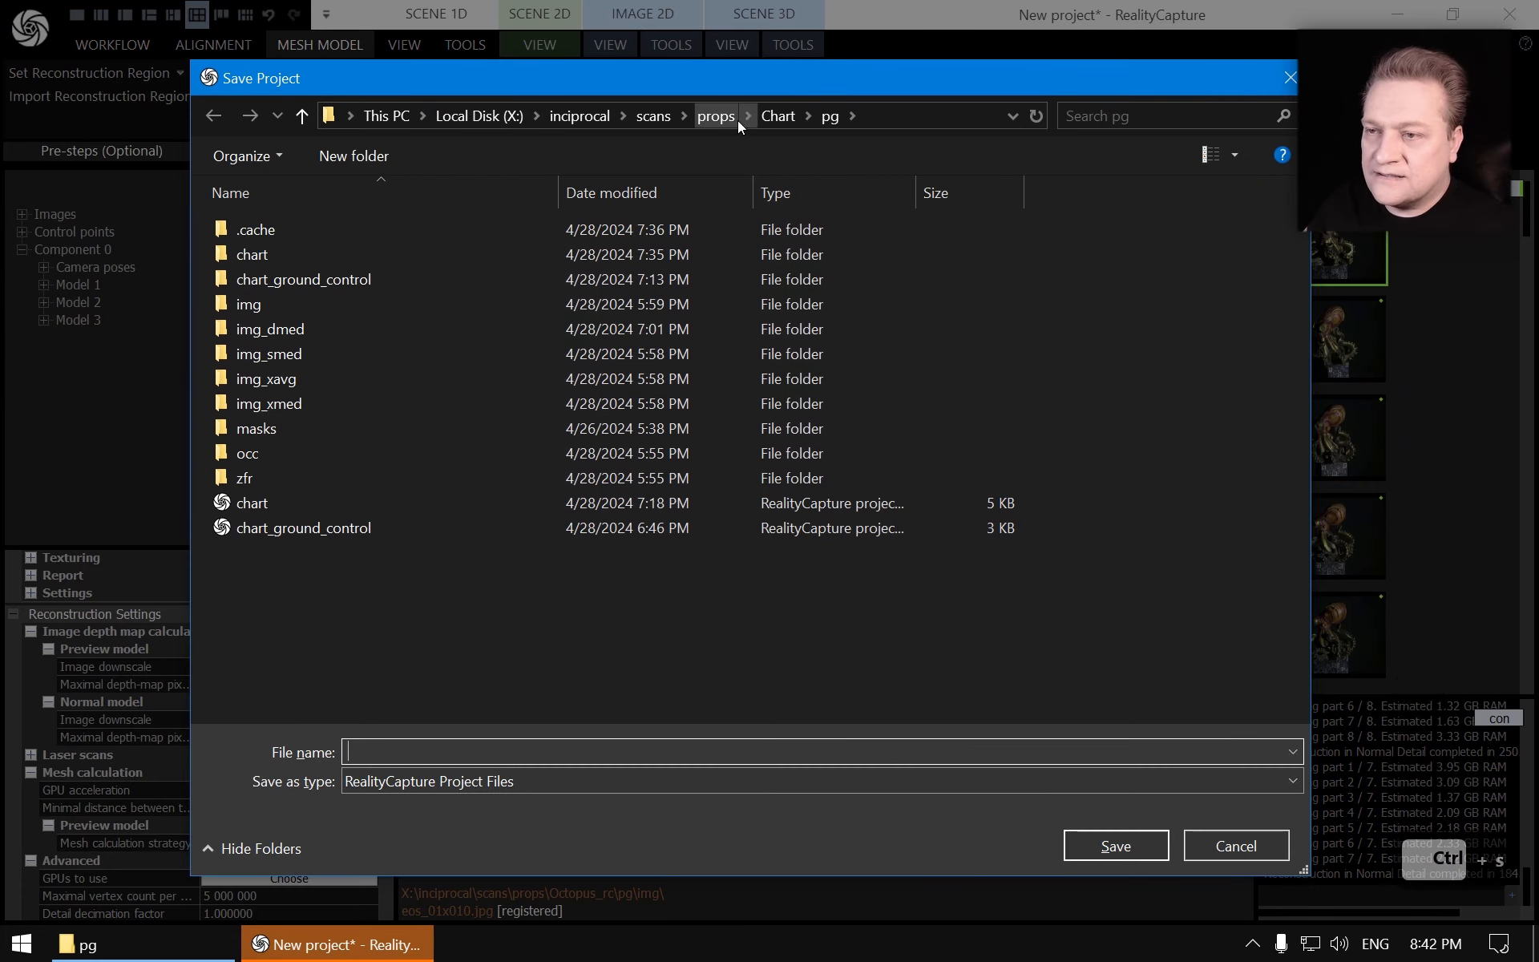
{"action": "left_click", "coordinate": [716, 117]}
{"action": "double_click", "coordinate": [294, 332]}
{"action": "left_click", "coordinate": [261, 285]}
{"action": "double_click", "coordinate": [263, 287]}
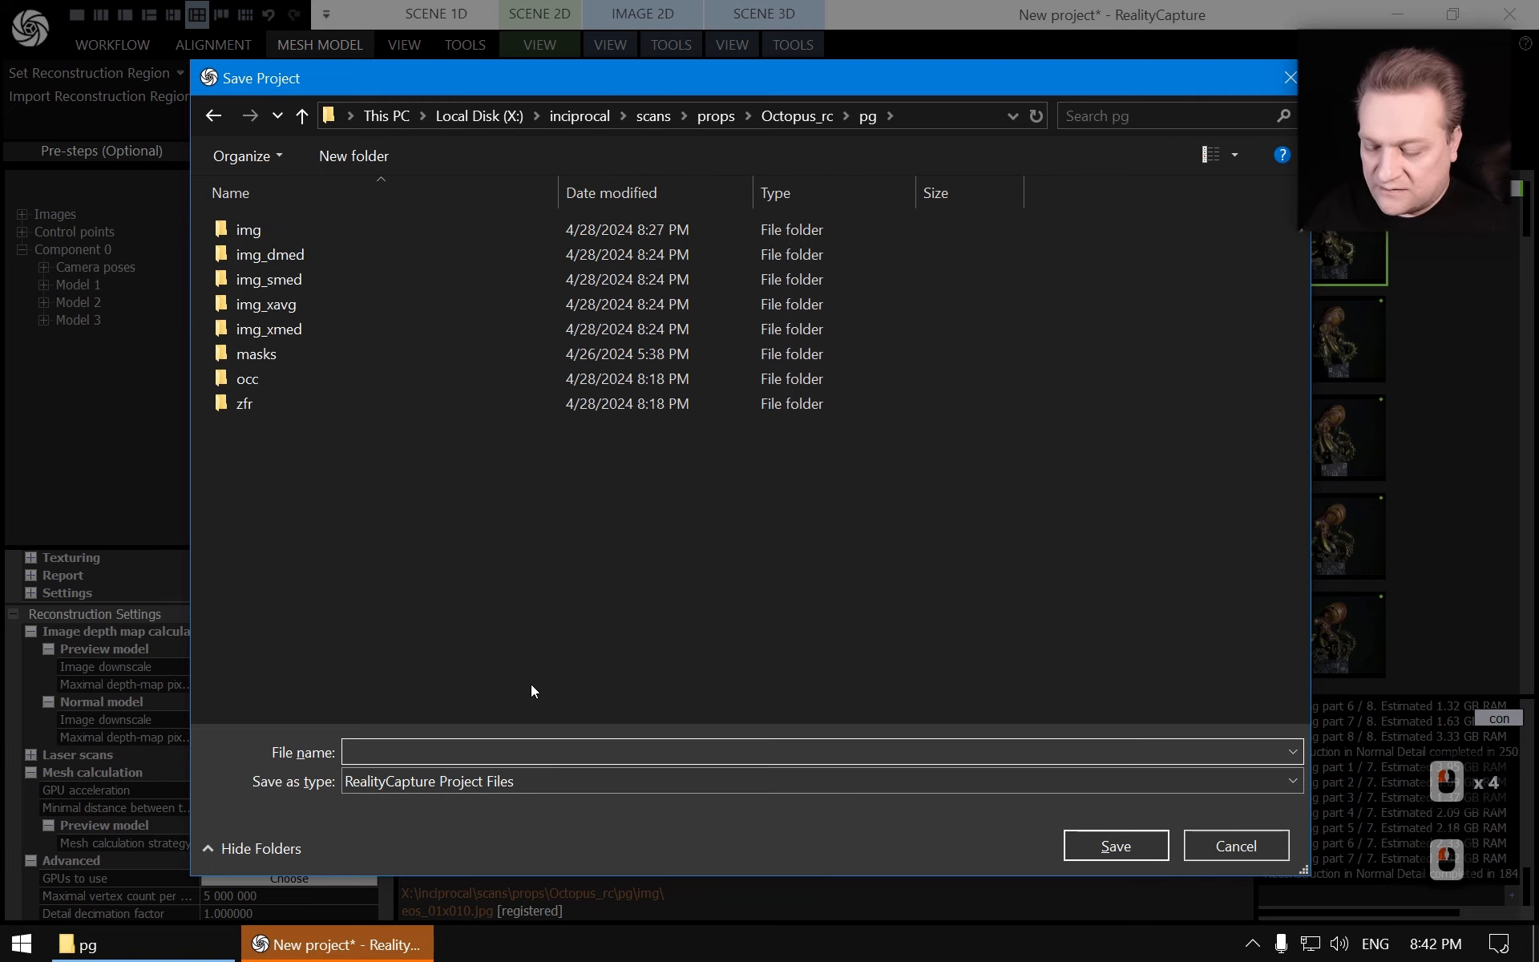
{"action": "type", "text": "oc"}
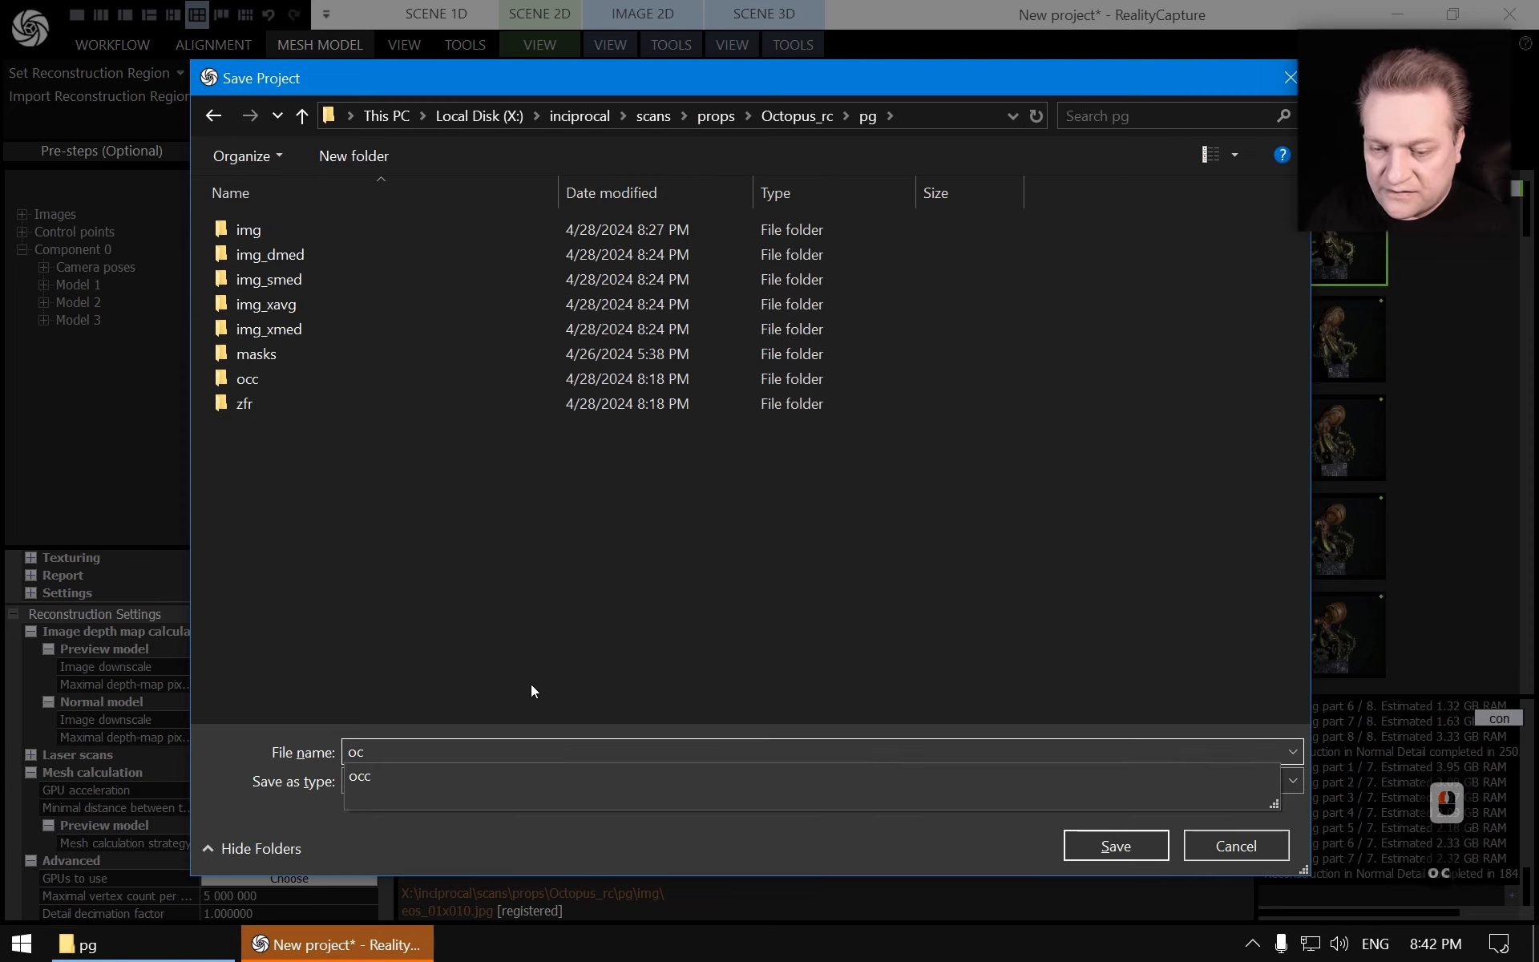
{"action": "type", "text": "topus_rc_"}
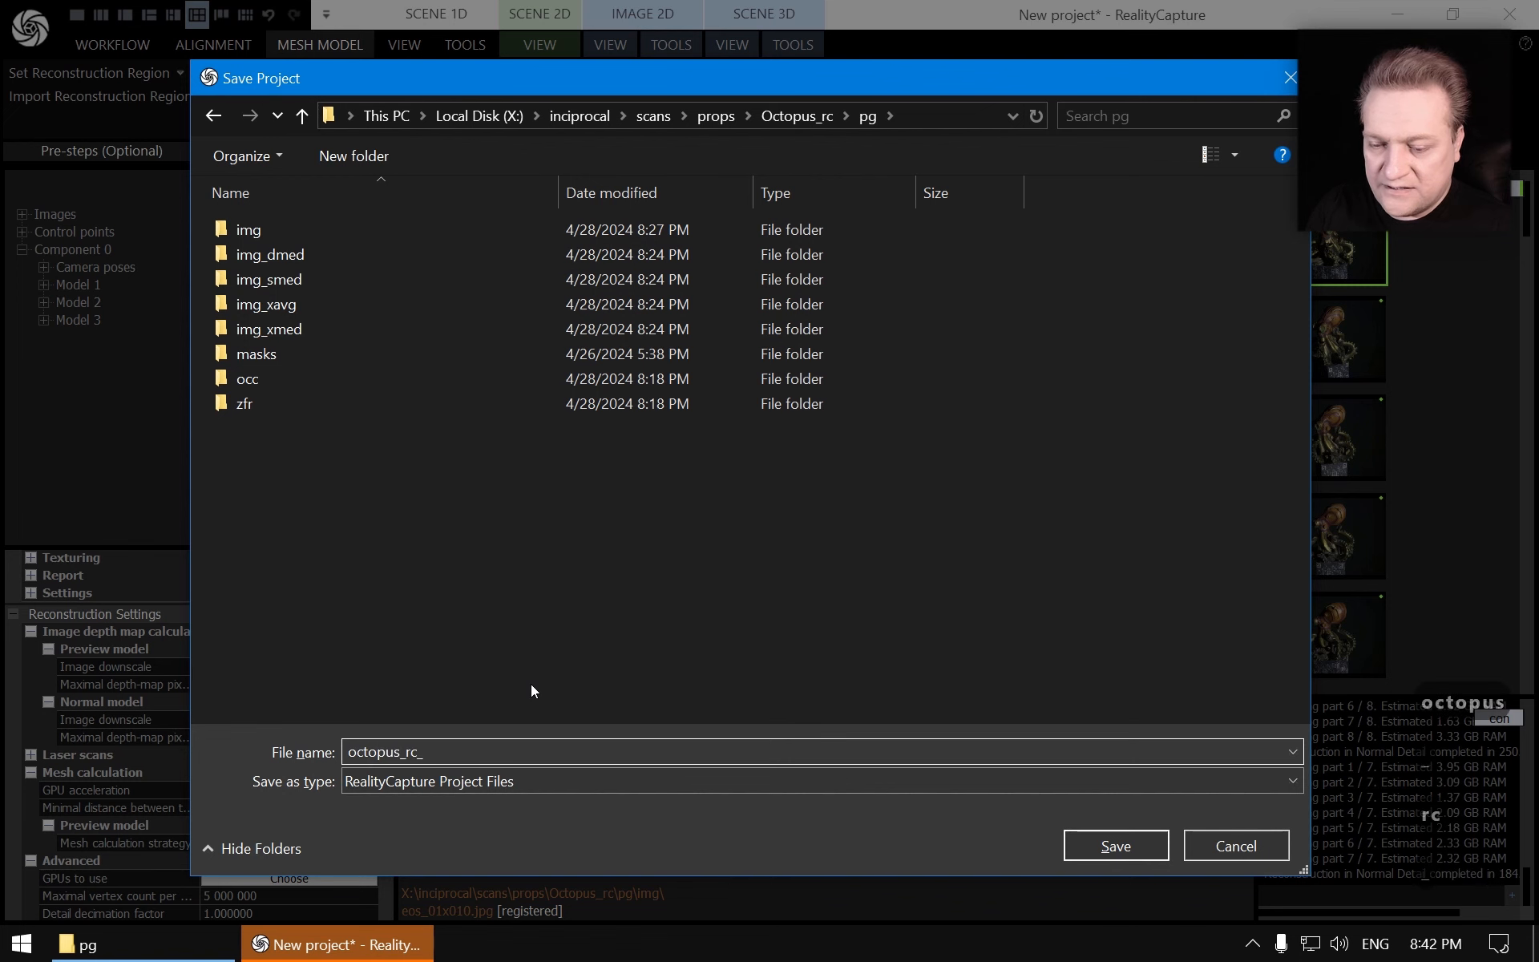
{"action": "type", "text": "01"}
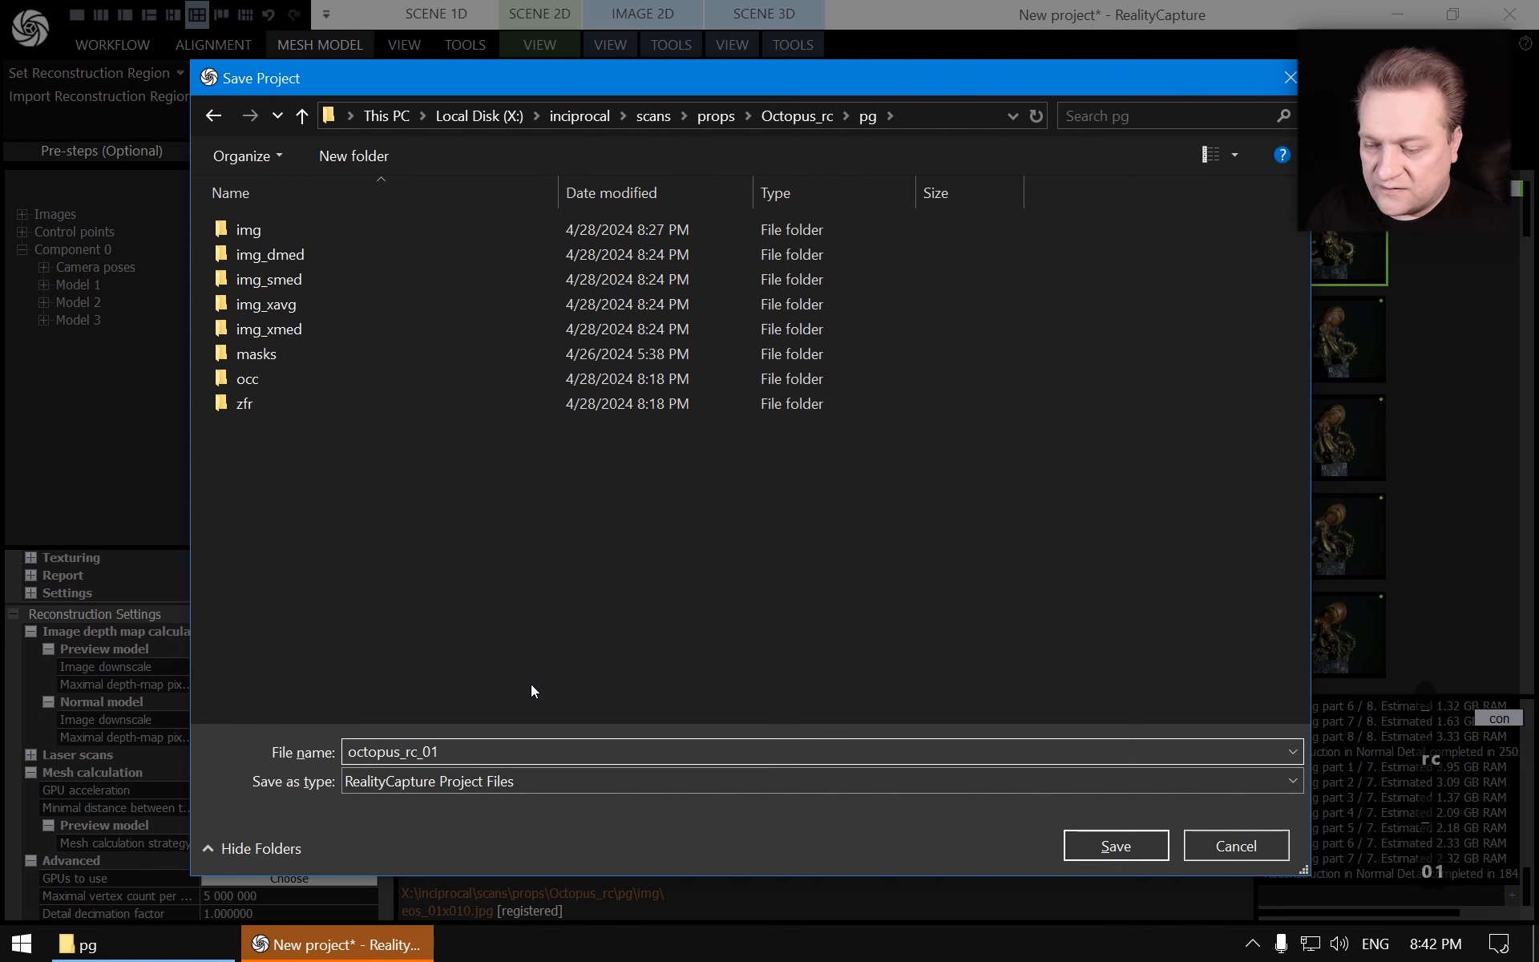
{"action": "key", "text": "Return"}
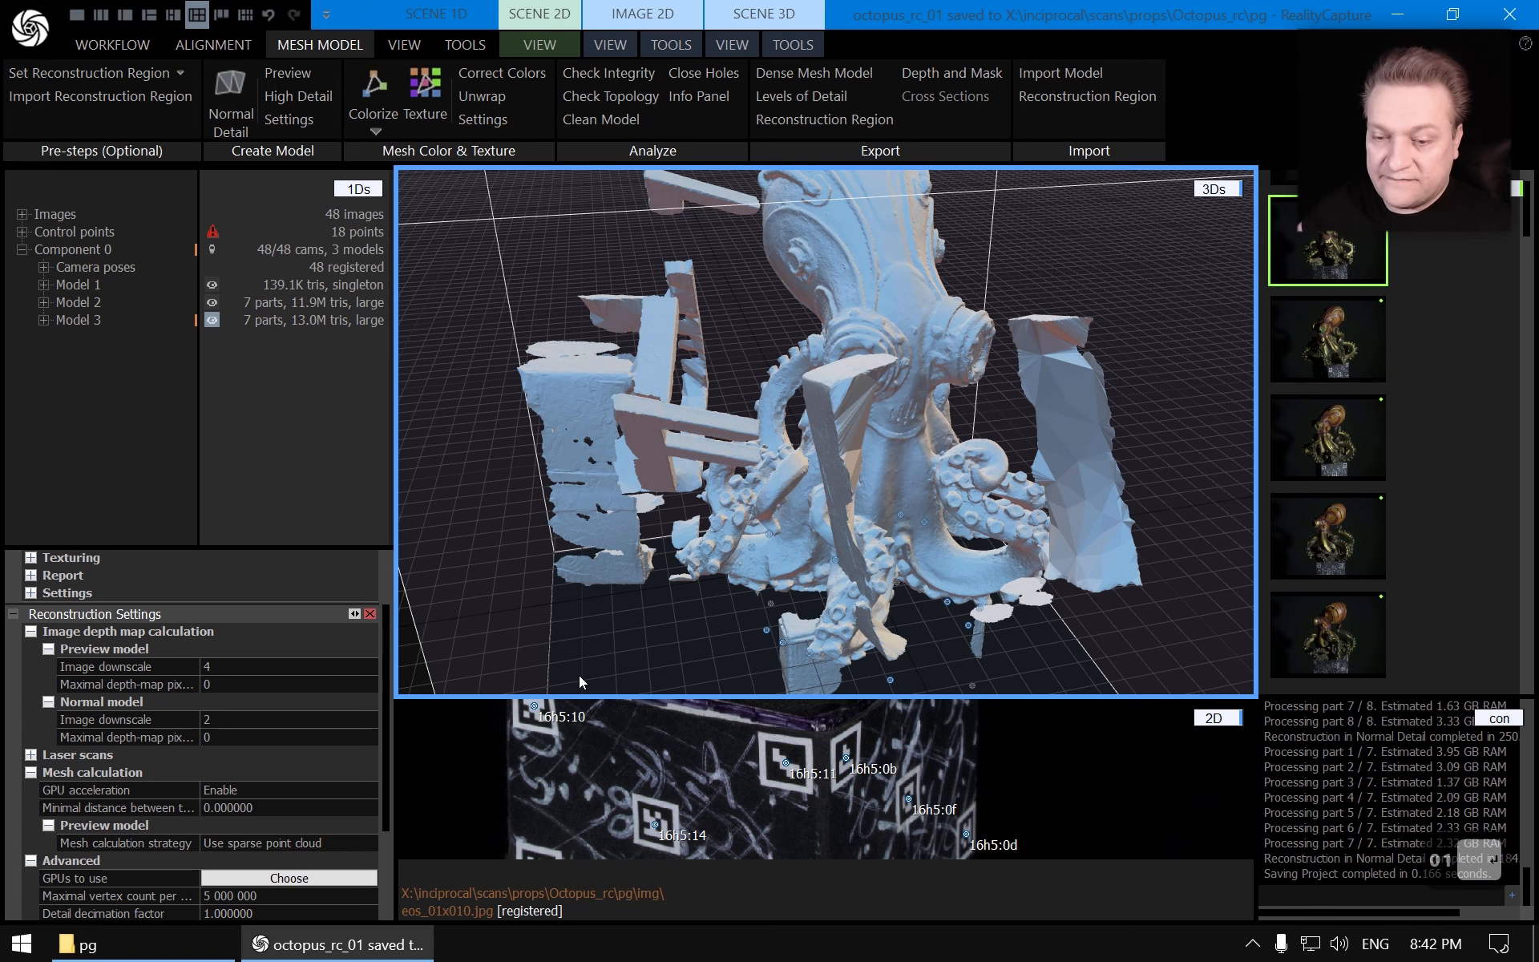
Hide the scene grid and resize the panes to enlarge the 3D view of the model
{"action": "left_click_drag", "start_coordinate": [396, 464], "coordinate": [366, 446]}
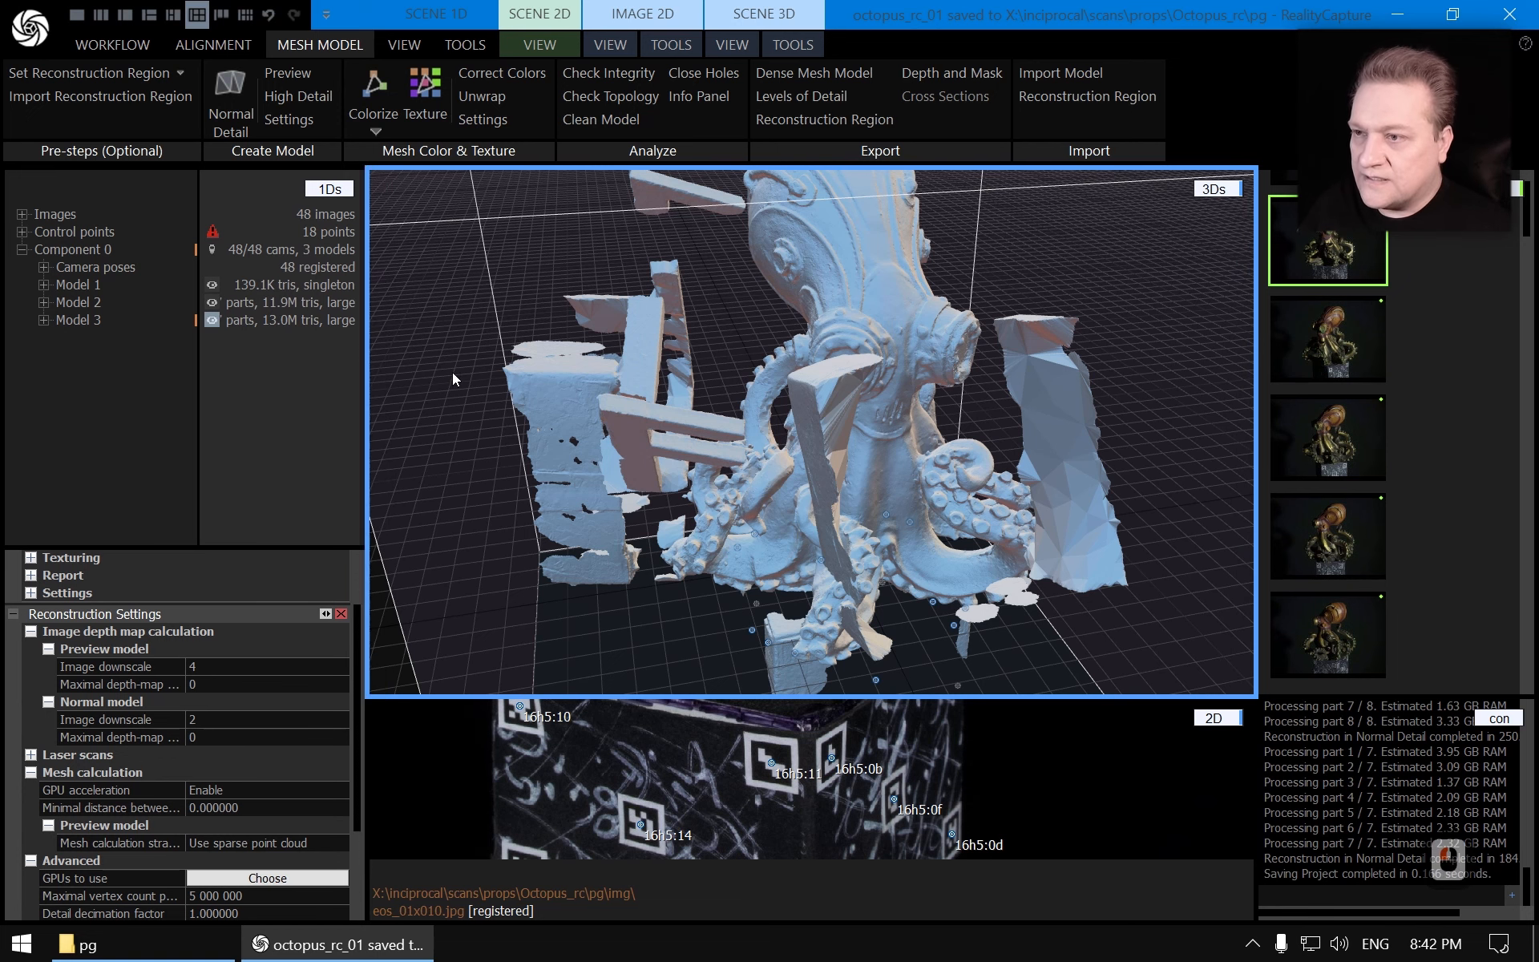
{"action": "left_click", "coordinate": [729, 45]}
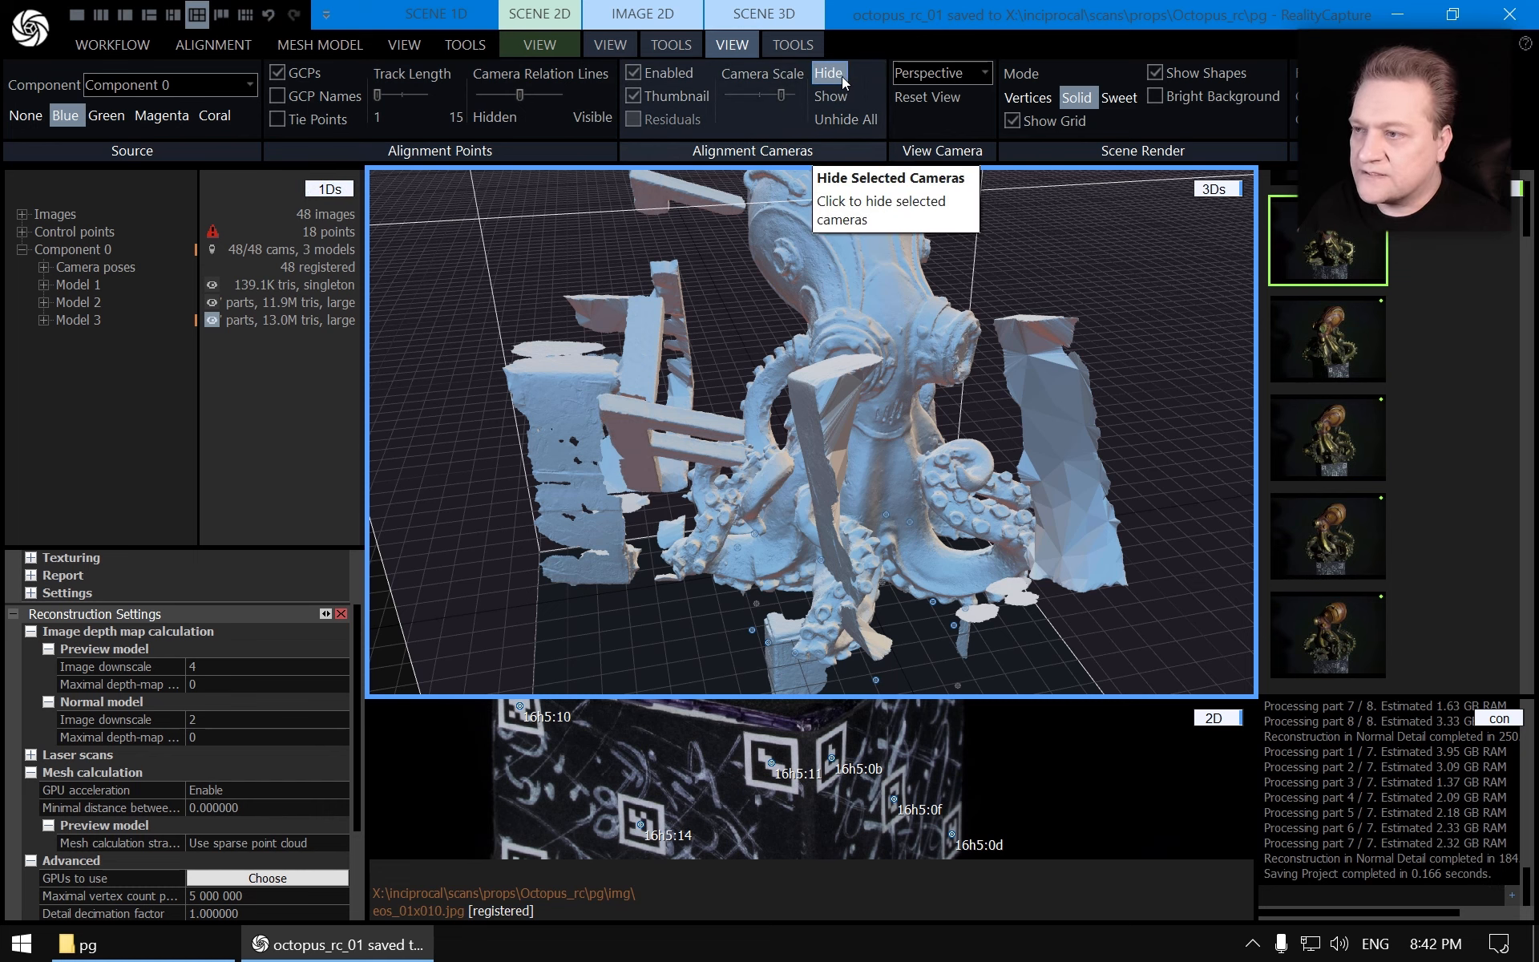
{"action": "left_click", "coordinate": [1012, 121]}
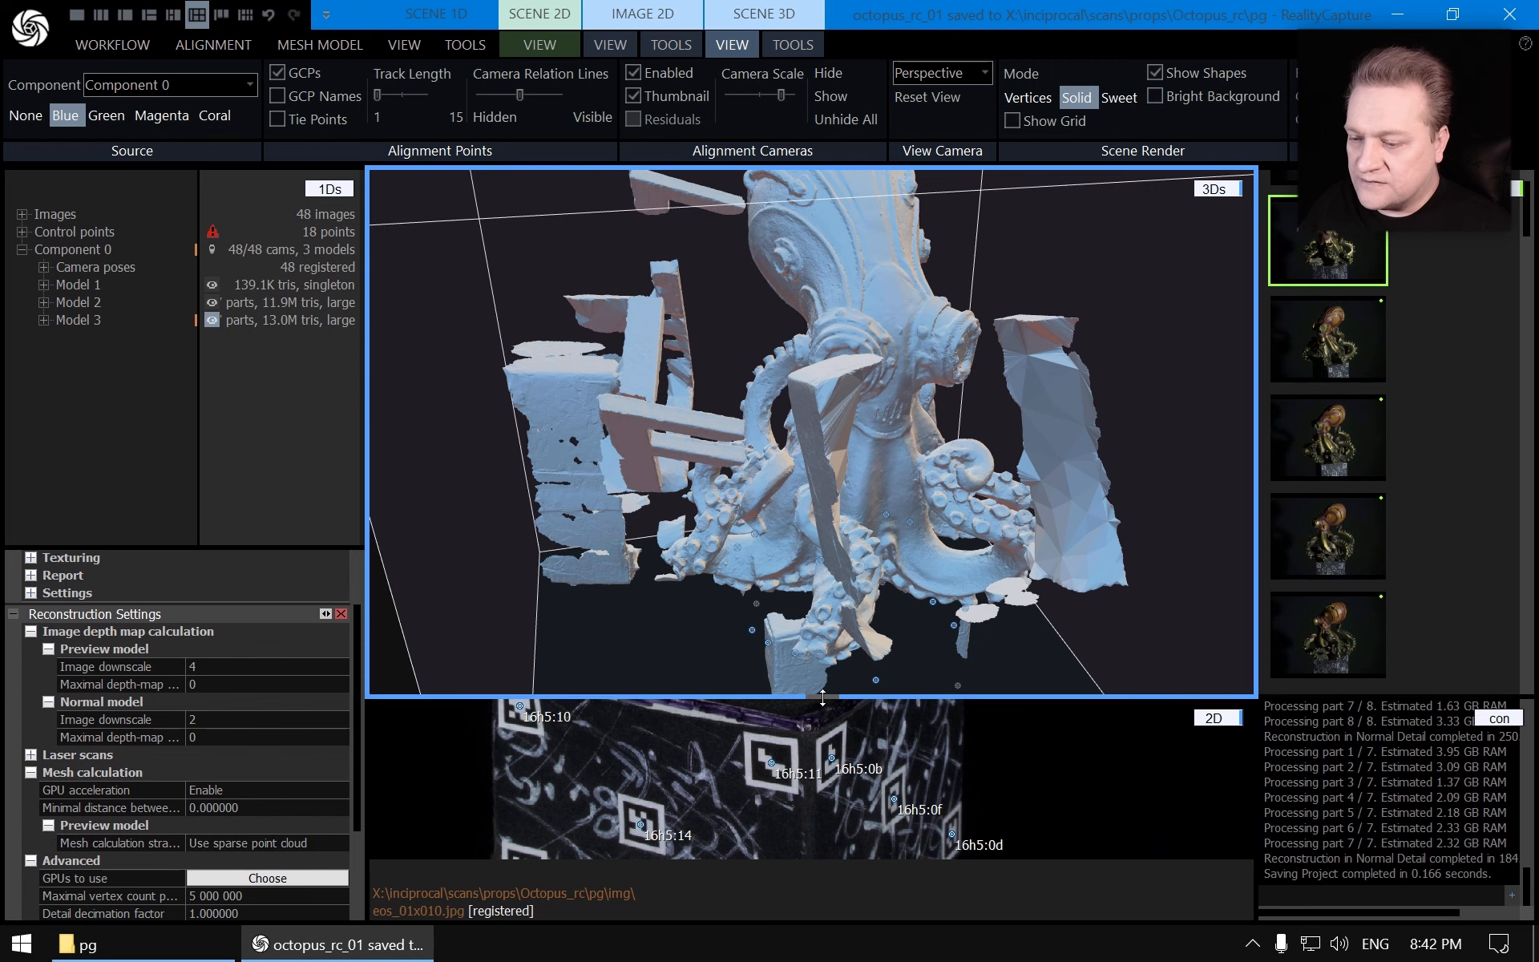
{"action": "left_click_drag", "start_coordinate": [822, 698], "coordinate": [824, 737]}
{"action": "scroll", "coordinate": [767, 575], "scroll_direction": "down", "scroll_amount": 10}
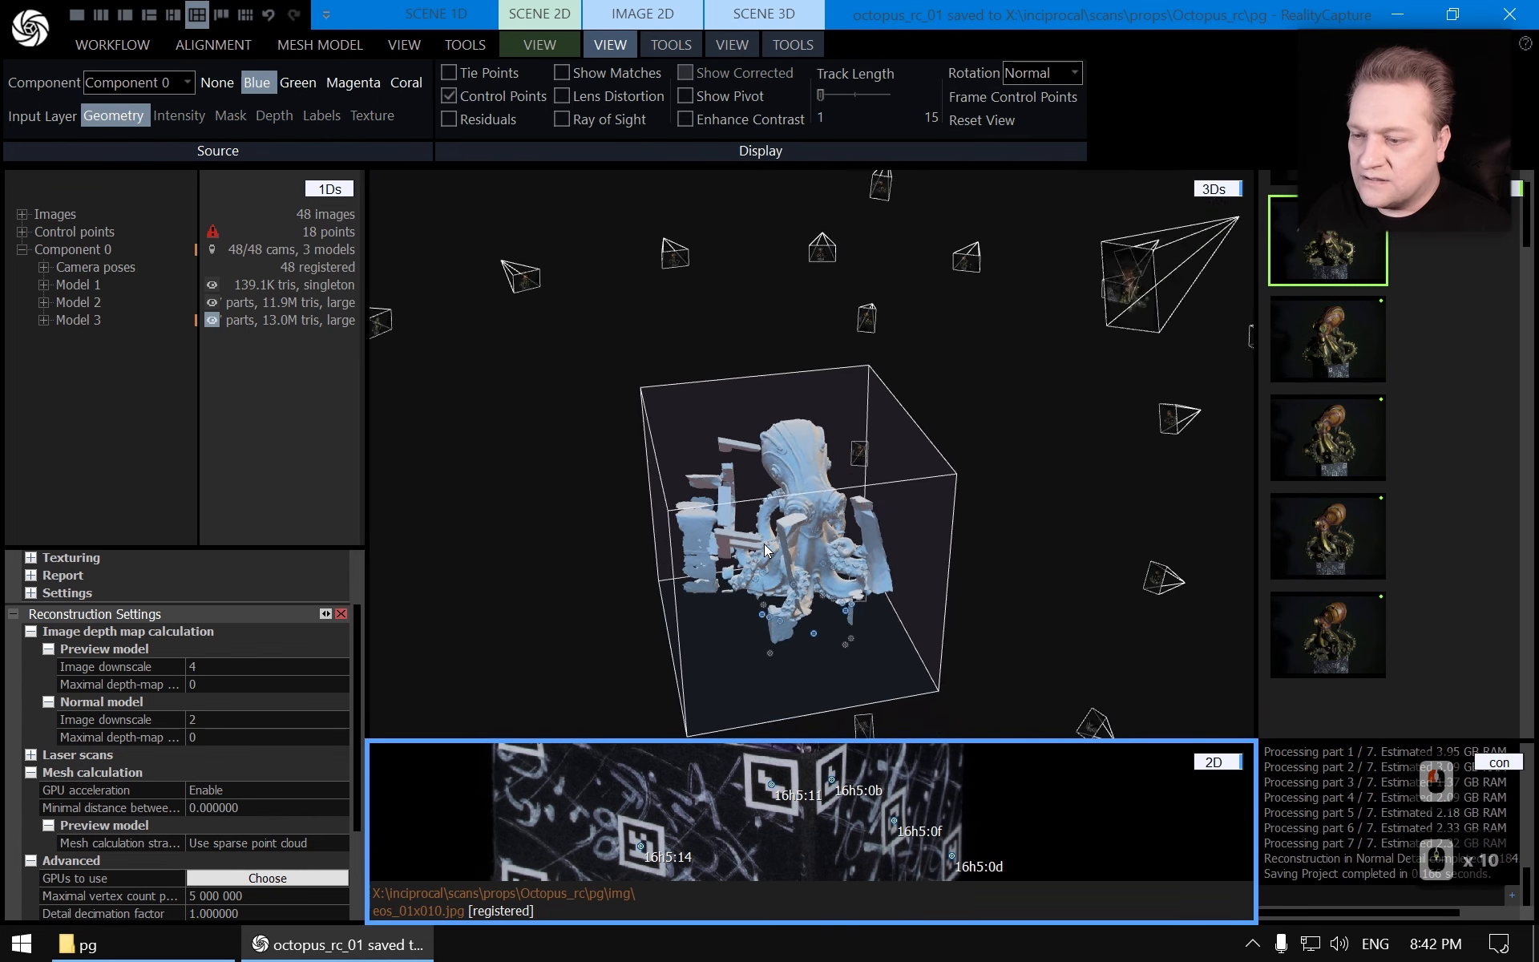
{"action": "scroll", "coordinate": [763, 543], "scroll_direction": "up", "scroll_amount": 12}
{"action": "scroll", "coordinate": [803, 494], "scroll_direction": "down", "scroll_amount": 4}
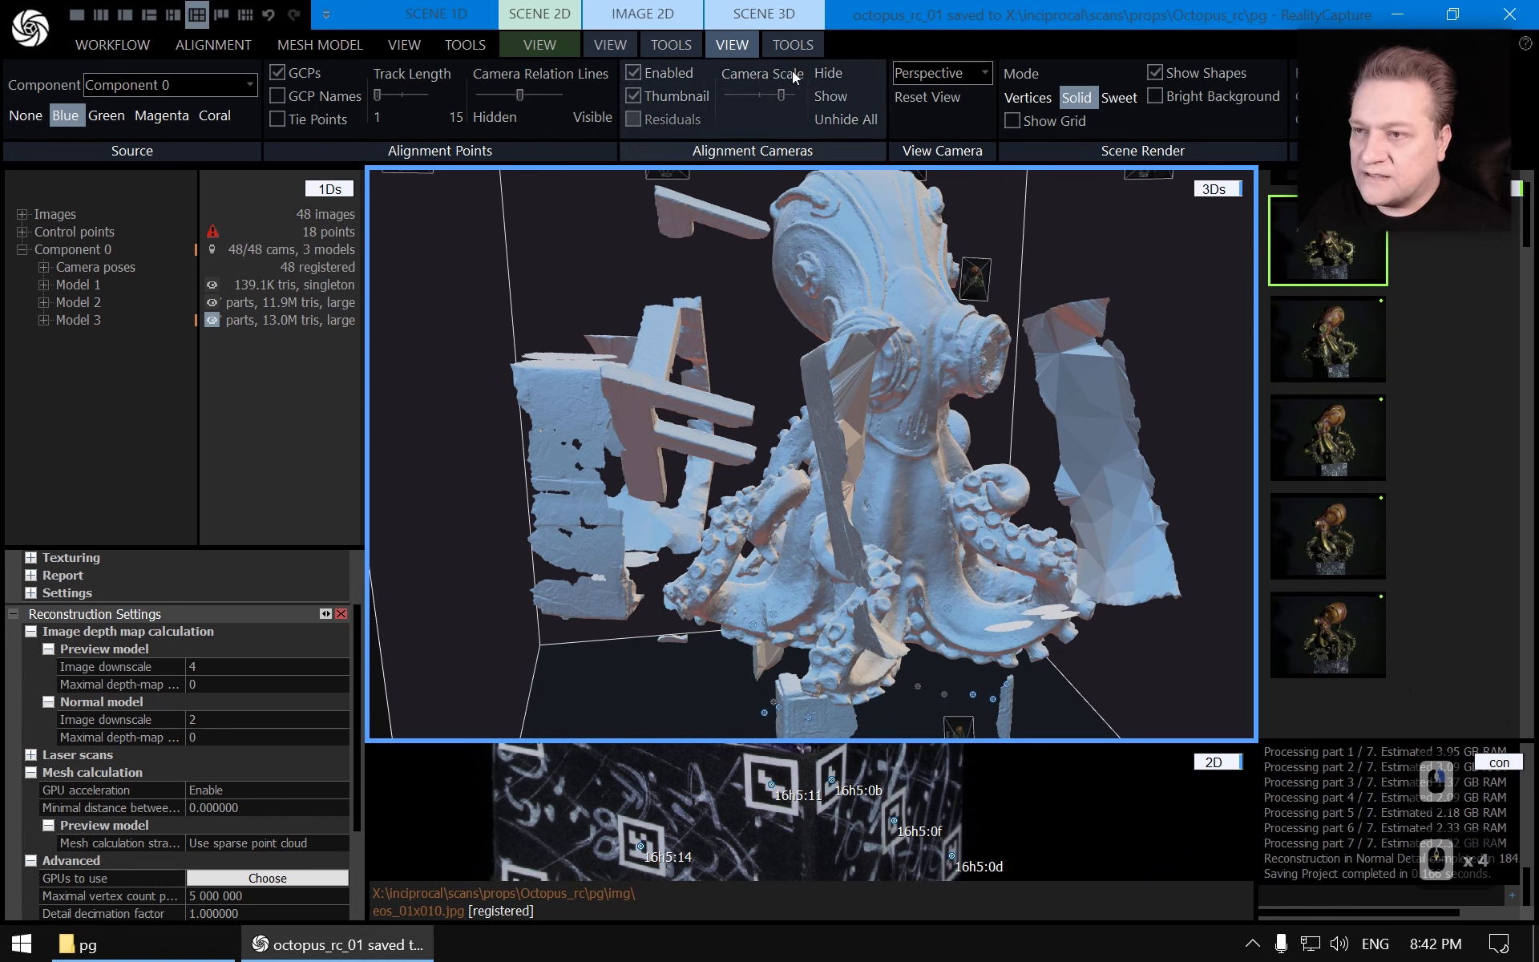
Lasso-select the background wall fragments on both sides of the octopus and filter the selection out of the model
{"action": "left_click", "coordinate": [802, 38]}
{"action": "left_click", "coordinate": [761, 72]}
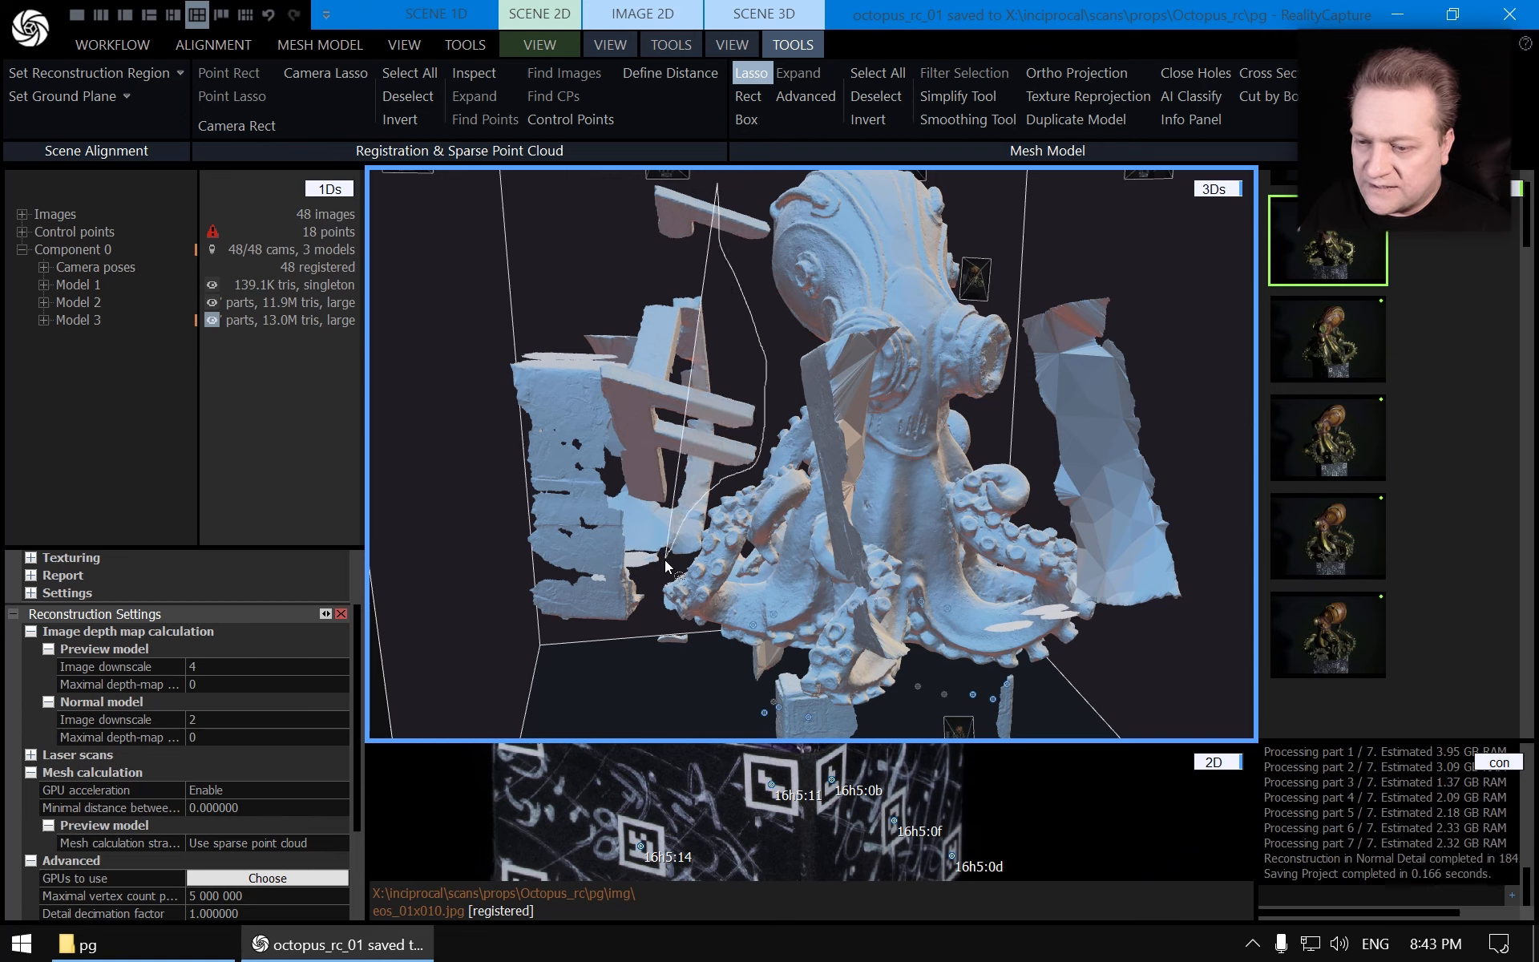
{"action": "mouse_move", "coordinate": [682, 670]}
{"action": "left_mouse_down"}
{"action": "mouse_move", "coordinate": [454, 583]}
{"action": "mouse_move", "coordinate": [463, 324]}
{"action": "left_mouse_up"}
{"action": "left_click_drag", "start_coordinate": [638, 174], "coordinate": [639, 177]}
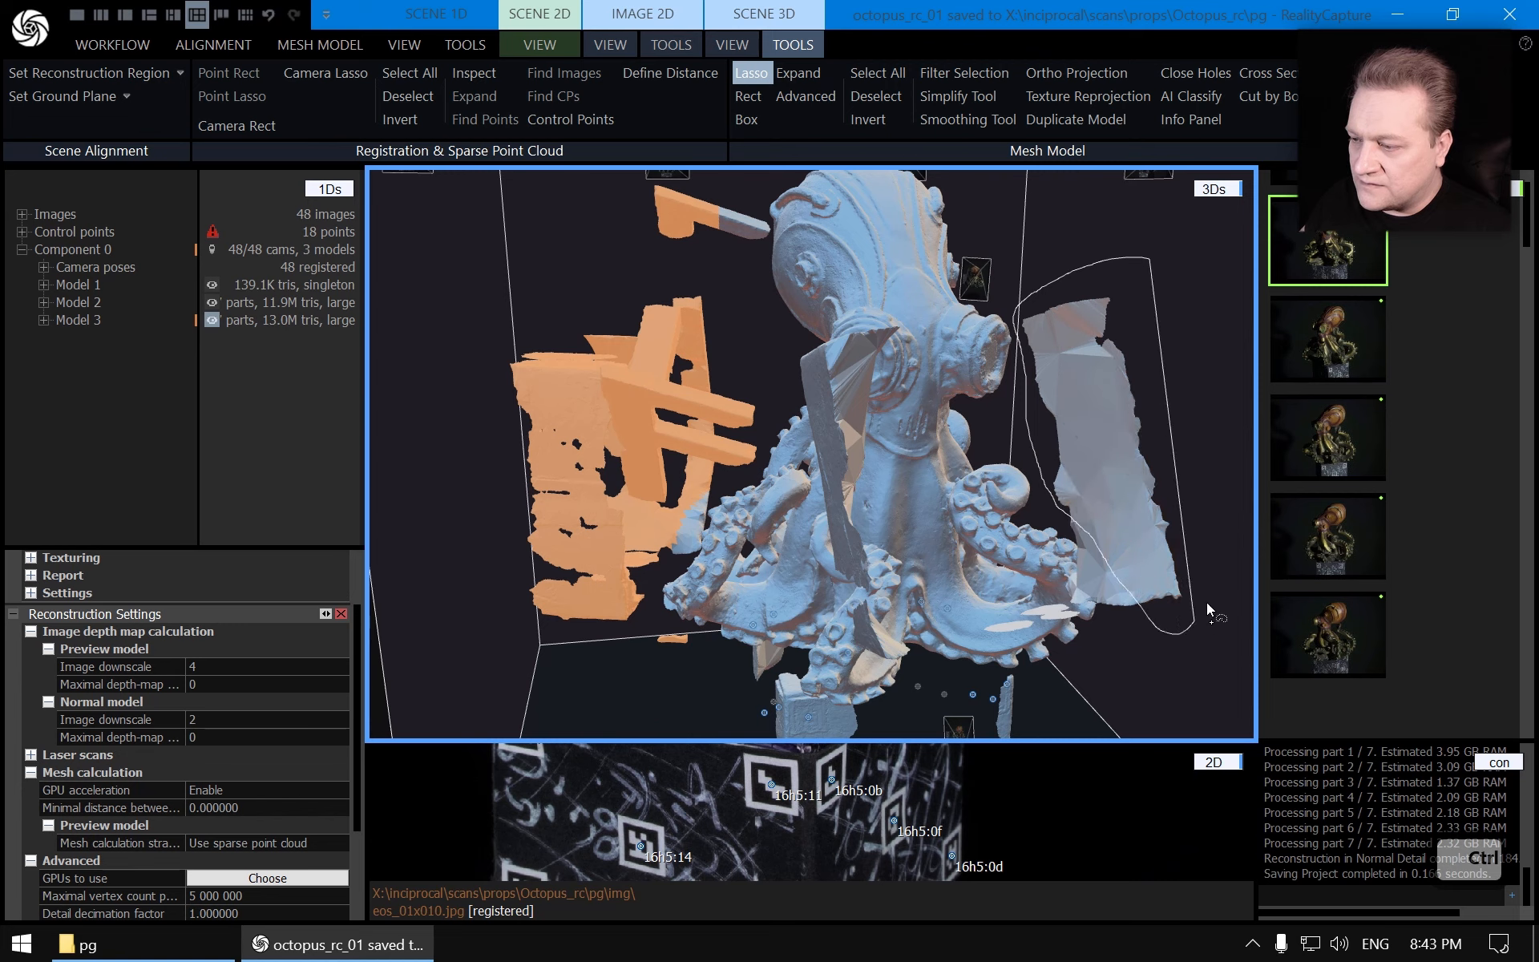
{"action": "left_click_drag", "start_coordinate": [1215, 387], "coordinate": [1201, 389], "text": "ctrl"}
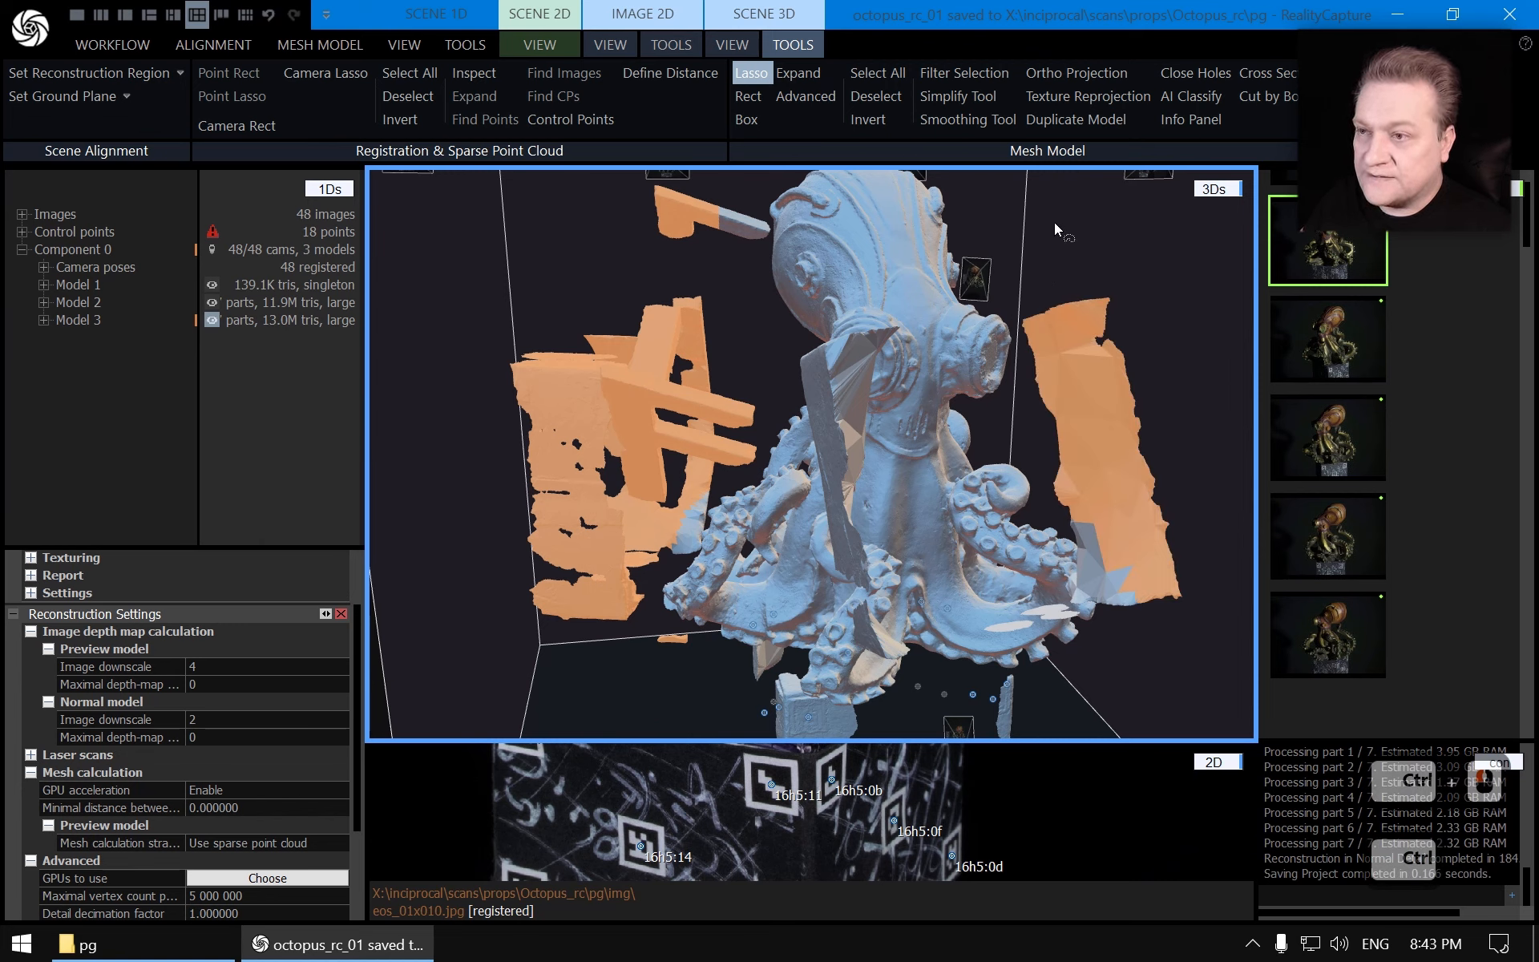
{"action": "left_click", "coordinate": [951, 74]}
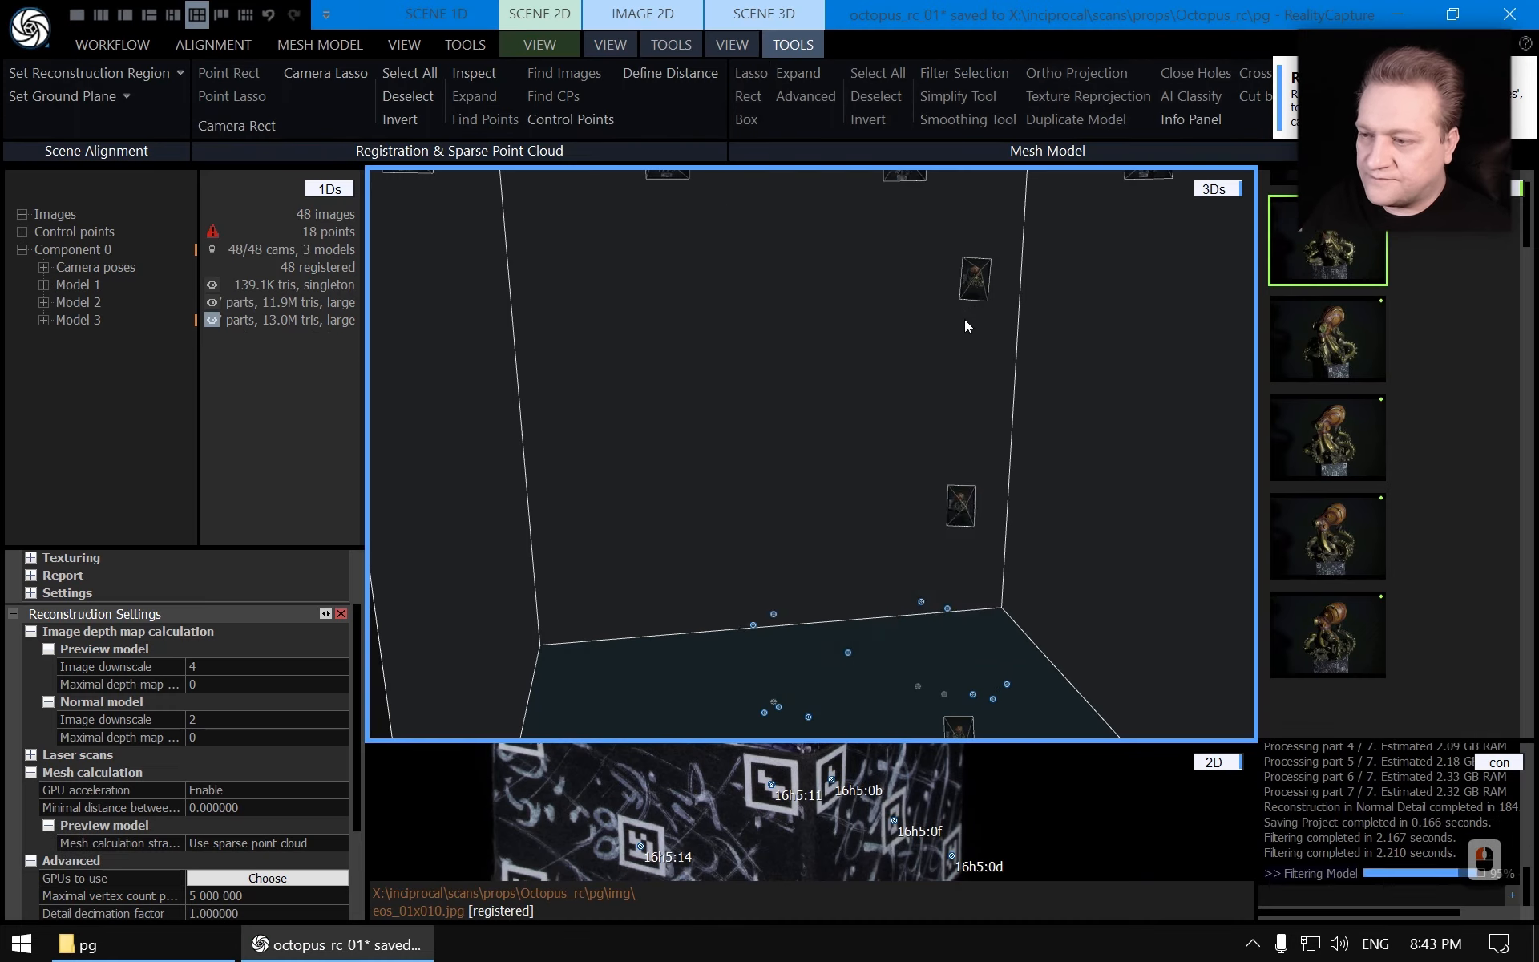
{"action": "key", "text": "Escape"}
{"action": "scroll", "coordinate": [834, 571], "scroll_direction": "up", "scroll_amount": 5}
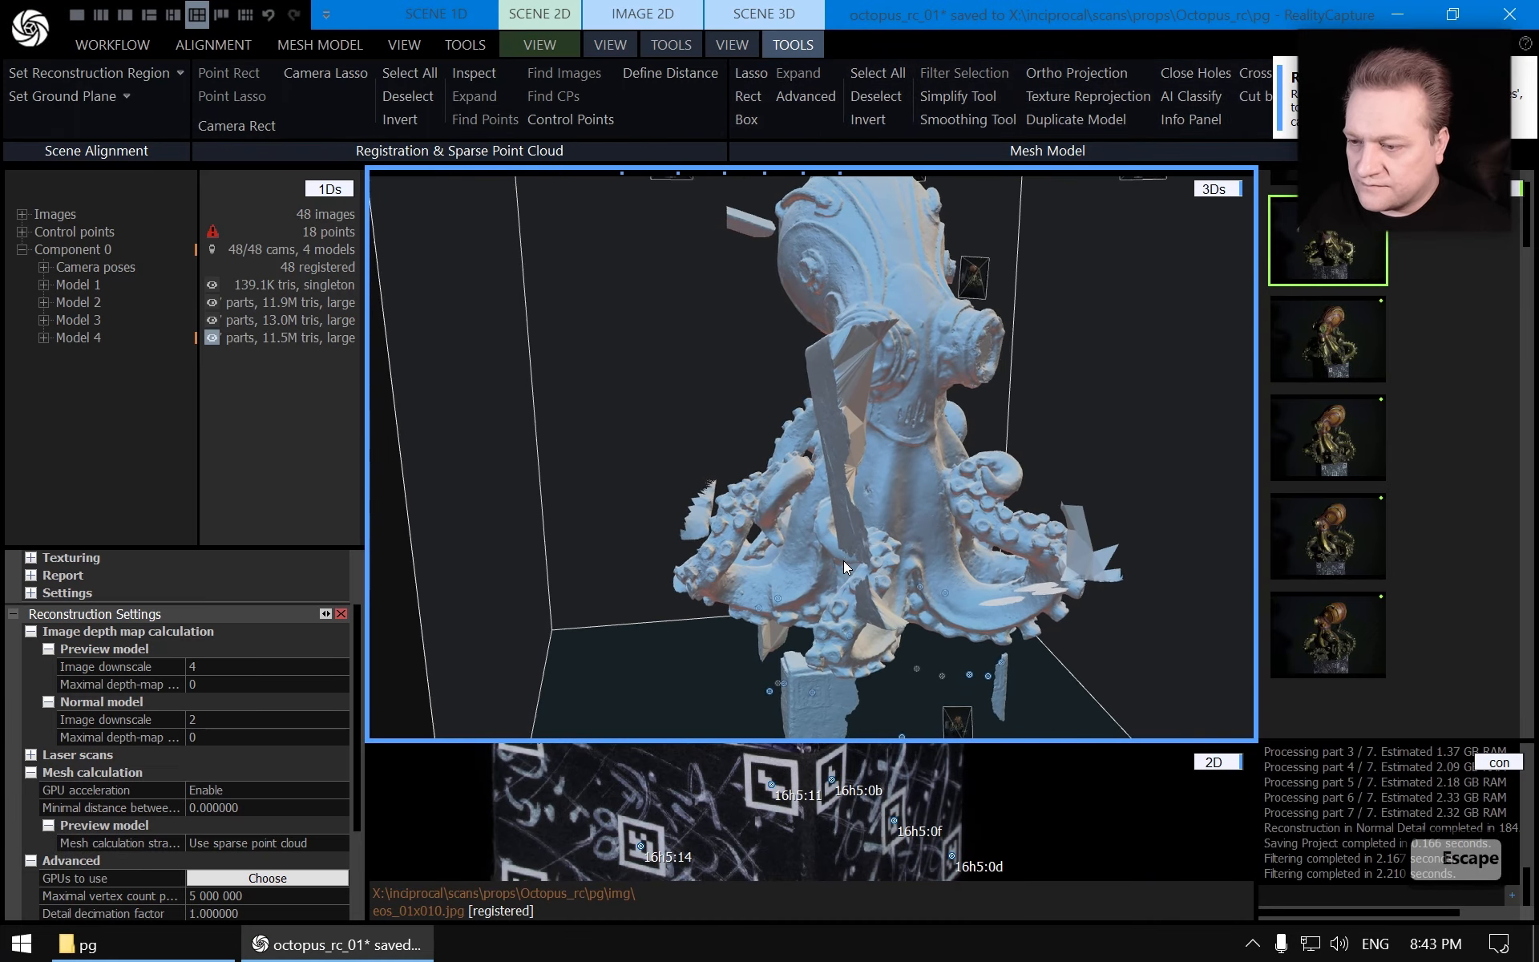
Lasso-select the floating fragments beside the octopus helmet and filter them out of the model
{"action": "key", "text": "Escape"}
{"action": "mouse_move", "coordinate": [895, 465]}
{"action": "left_mouse_down"}
{"action": "mouse_move", "coordinate": [940, 521]}
{"action": "mouse_move", "coordinate": [870, 574]}
{"action": "mouse_move", "coordinate": [830, 579]}
{"action": "left_mouse_up"}
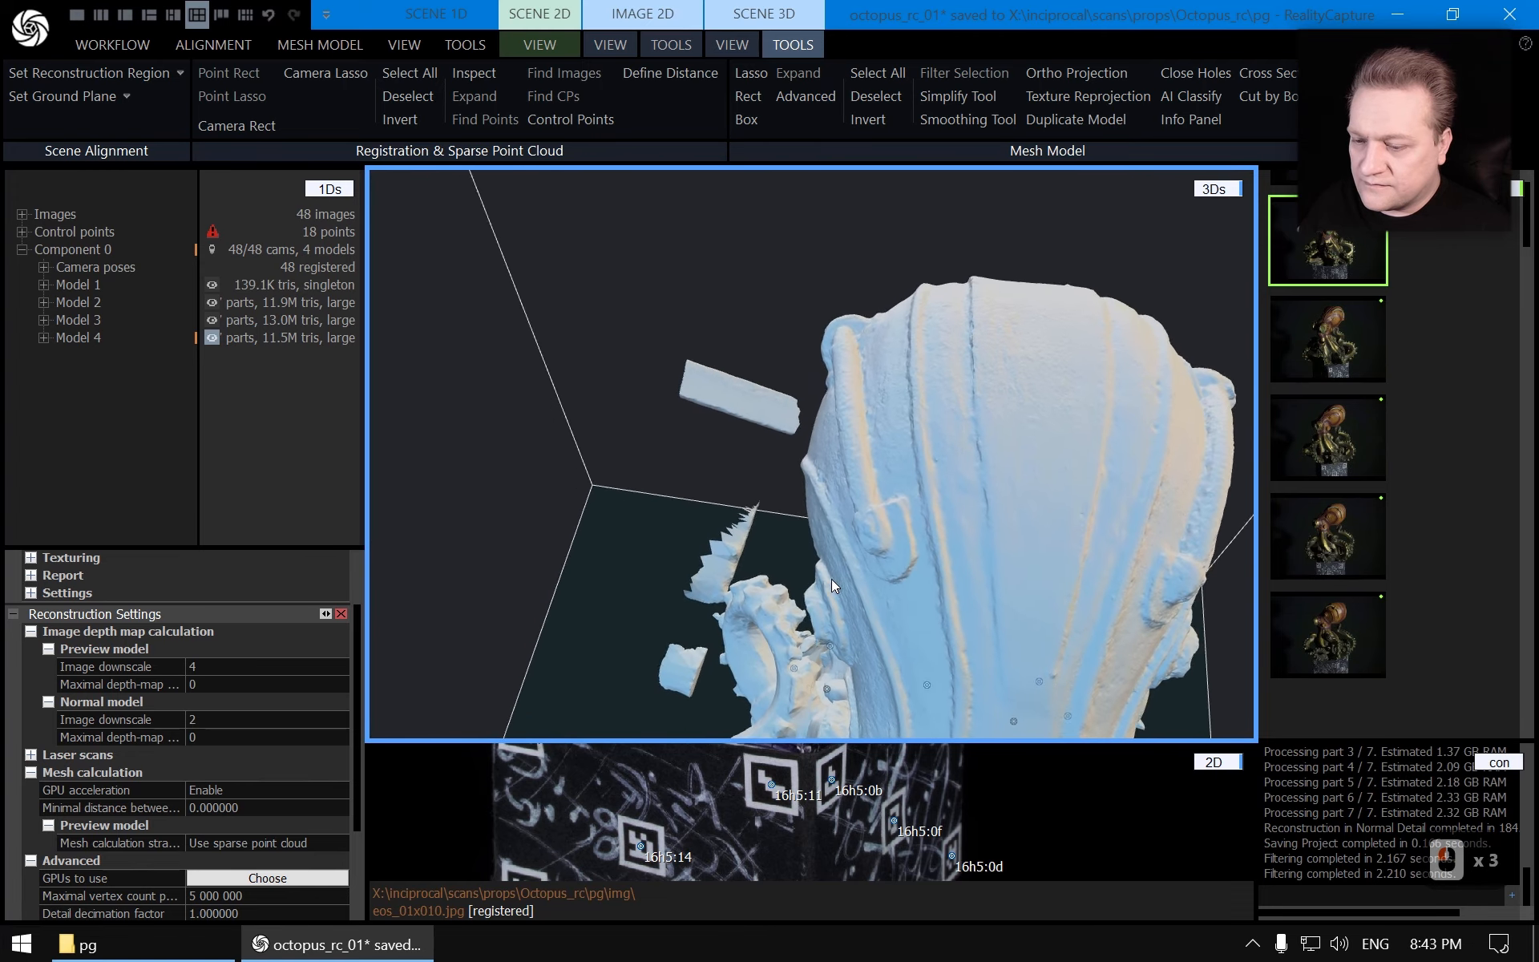
{"action": "left_click", "coordinate": [741, 66]}
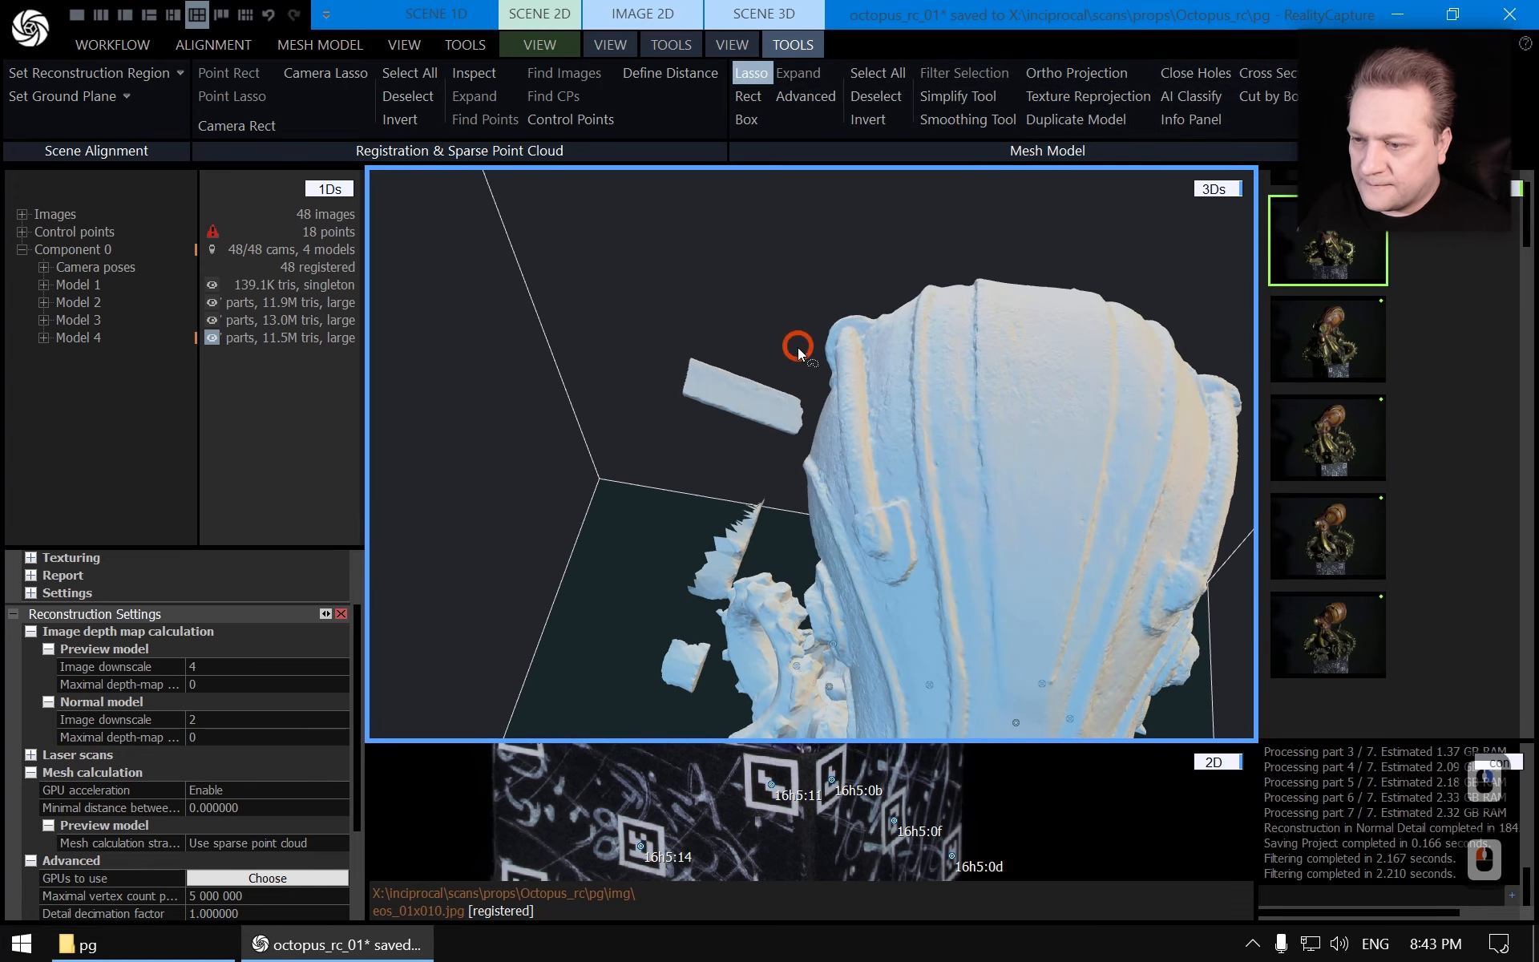
{"action": "mouse_move", "coordinate": [747, 470]}
{"action": "left_mouse_down"}
{"action": "mouse_move", "coordinate": [773, 489]}
{"action": "mouse_move", "coordinate": [754, 552]}
{"action": "left_mouse_up"}
{"action": "mouse_move", "coordinate": [707, 588]}
{"action": "left_mouse_down"}
{"action": "mouse_move", "coordinate": [695, 622]}
{"action": "mouse_move", "coordinate": [714, 654]}
{"action": "mouse_move", "coordinate": [679, 713]}
{"action": "mouse_move", "coordinate": [579, 365]}
{"action": "mouse_move", "coordinate": [793, 346]}
{"action": "left_mouse_up"}
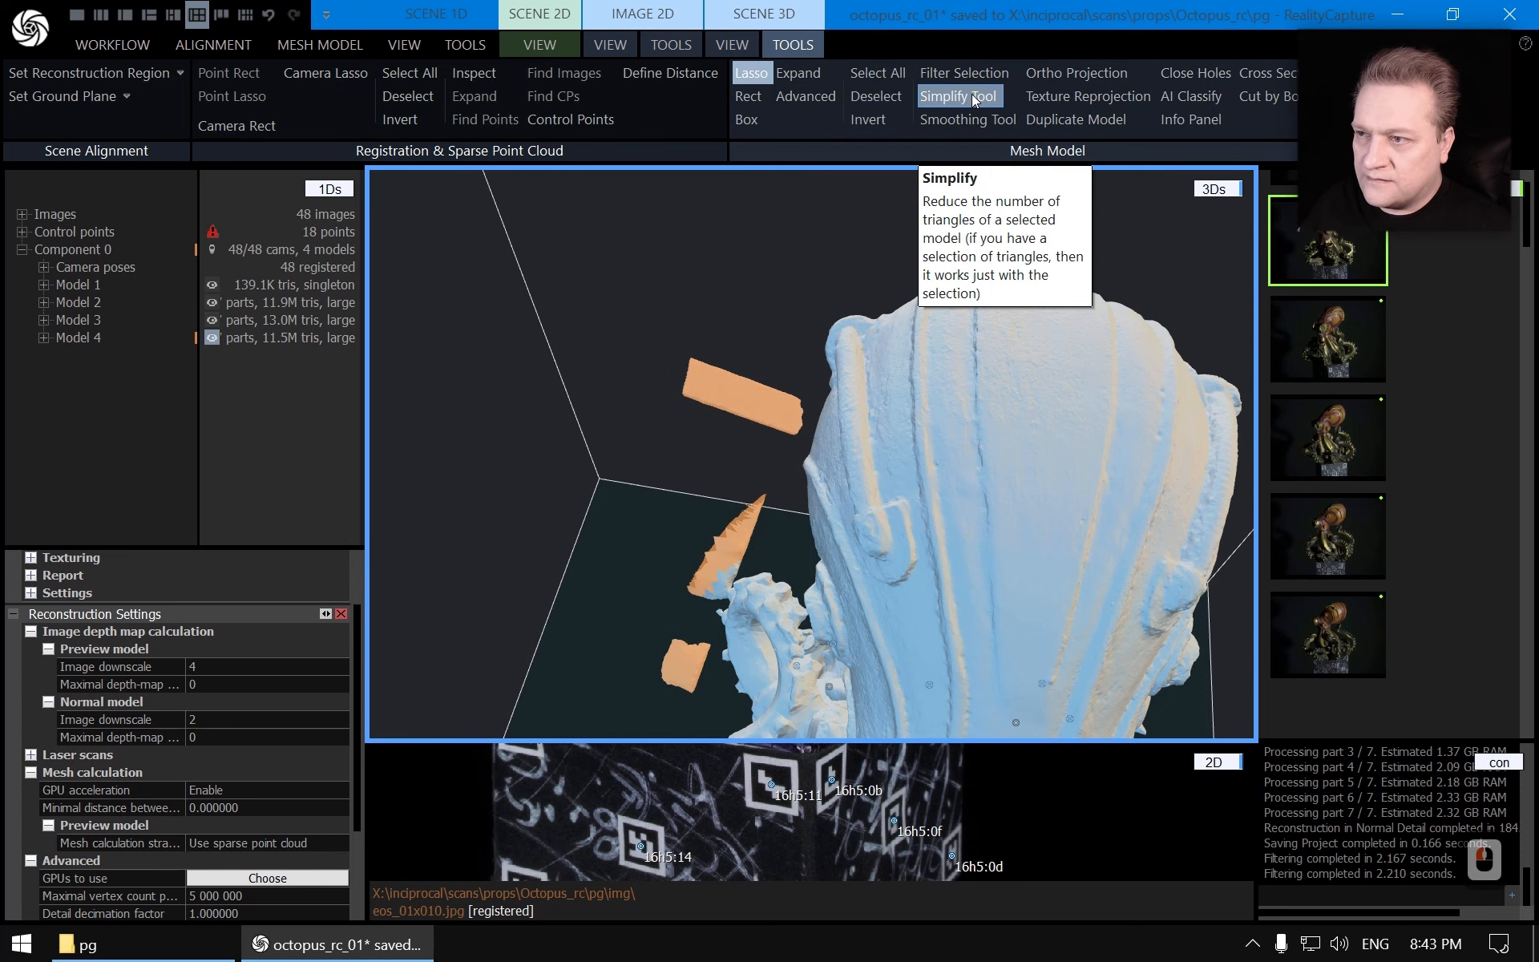
{"action": "left_click", "coordinate": [966, 73]}
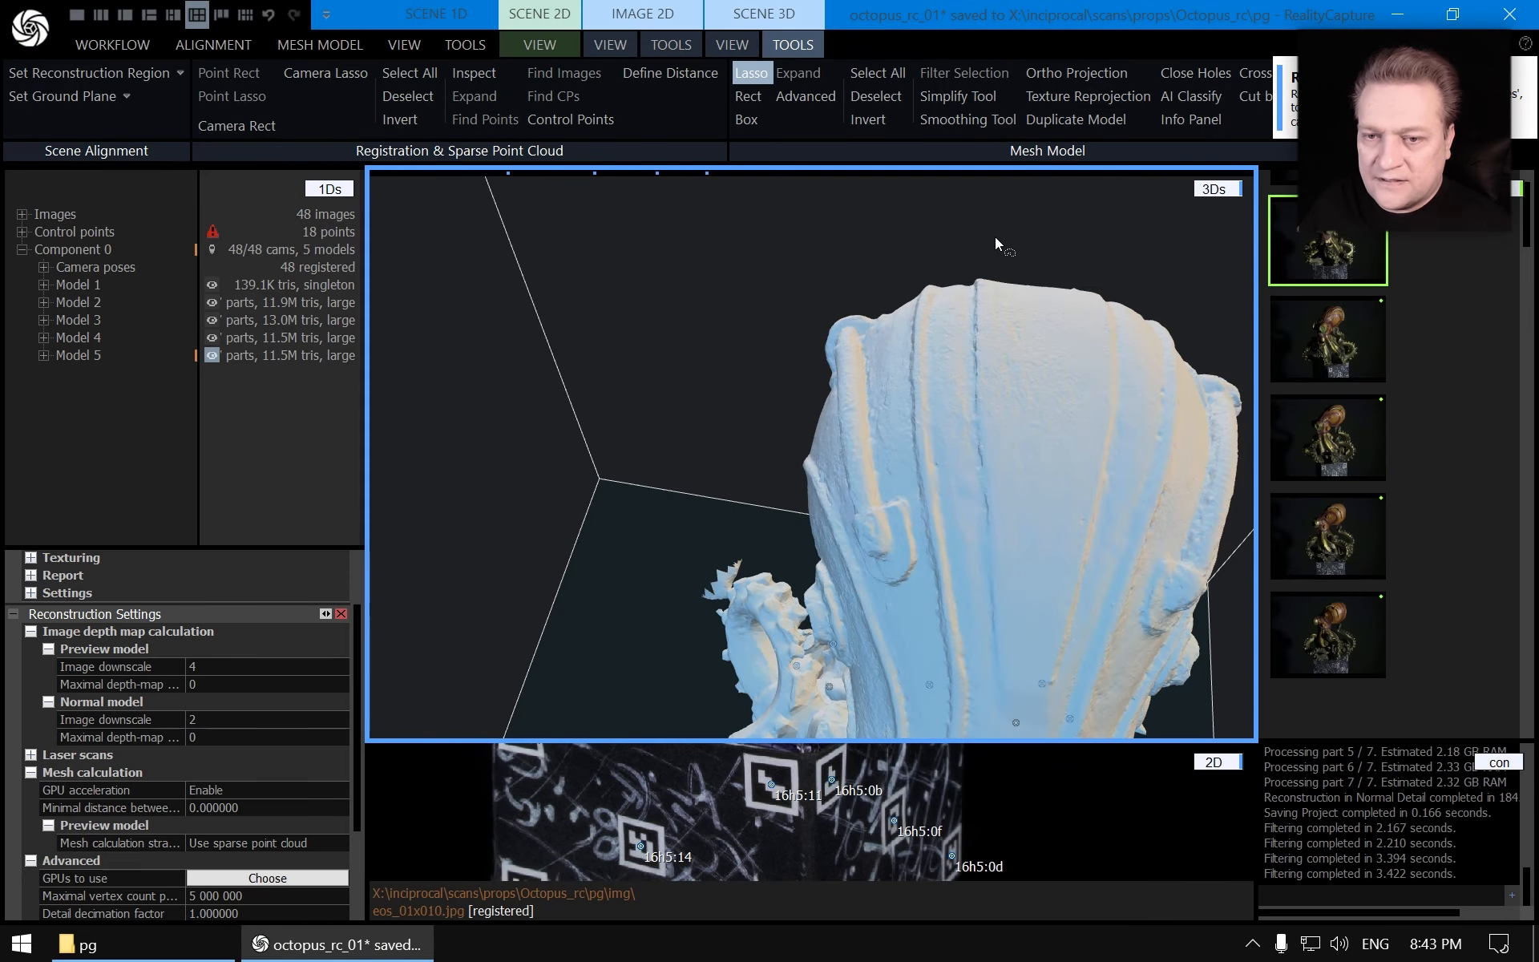
{"action": "key", "text": "Escape"}
{"action": "scroll", "coordinate": [779, 455], "scroll_direction": "down", "scroll_amount": 8}
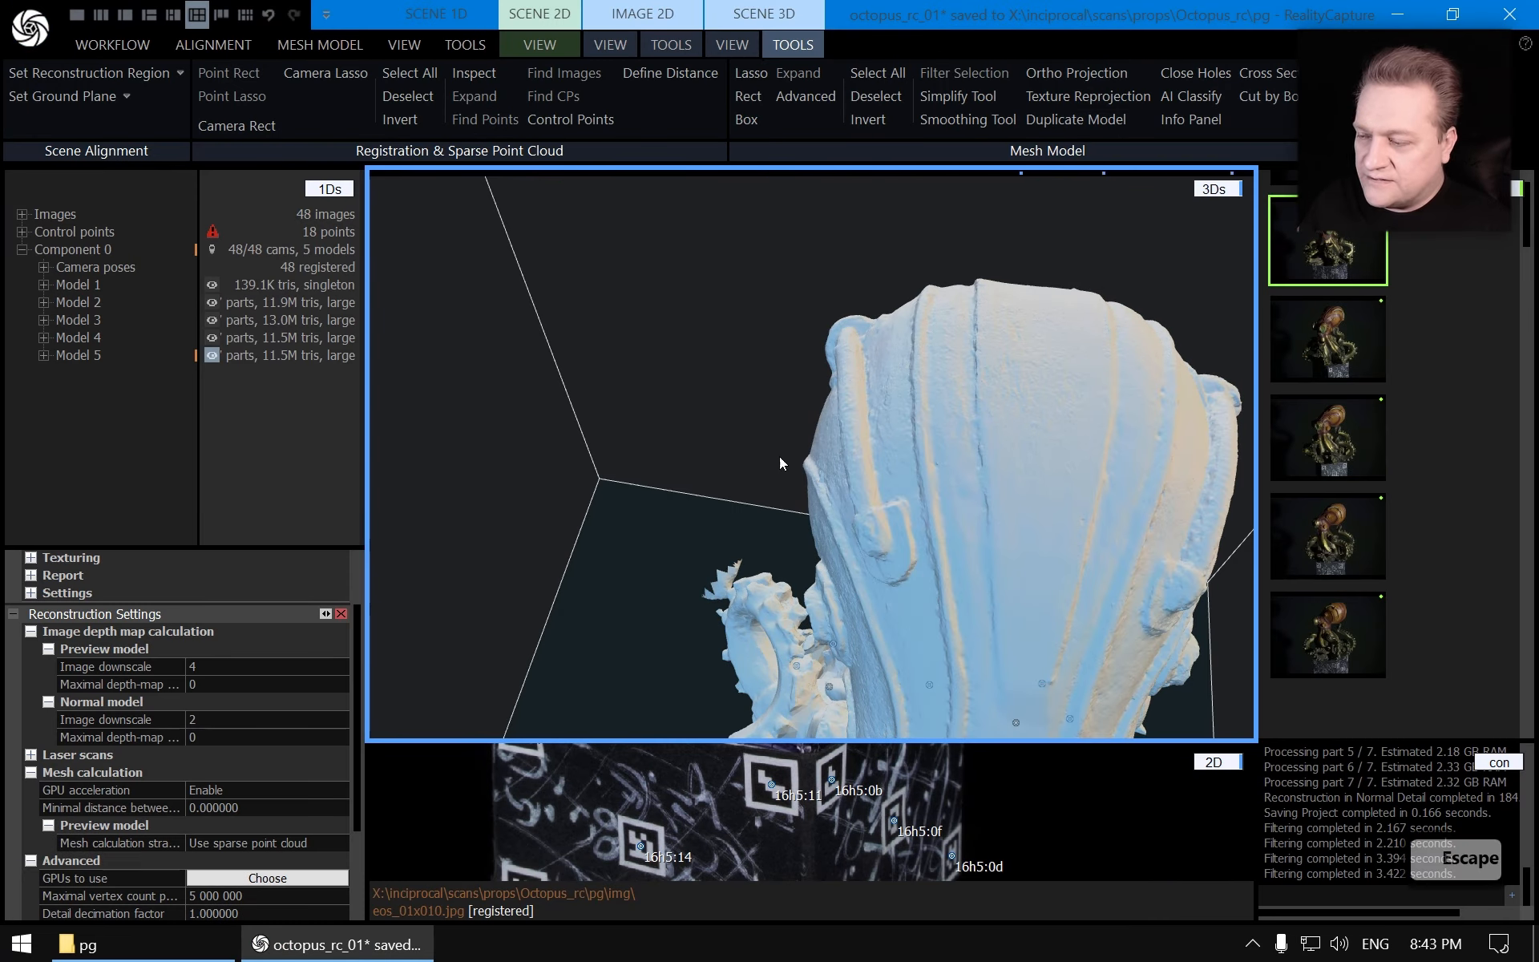
Lasso-select the floating wall fragments to the left of the octopus's head
{"action": "left_click_drag", "start_coordinate": [762, 460], "coordinate": [724, 442]}
{"action": "scroll", "coordinate": [713, 497], "scroll_direction": "up", "scroll_amount": 5}
{"action": "left_click_drag", "start_coordinate": [719, 561], "coordinate": [794, 481]}
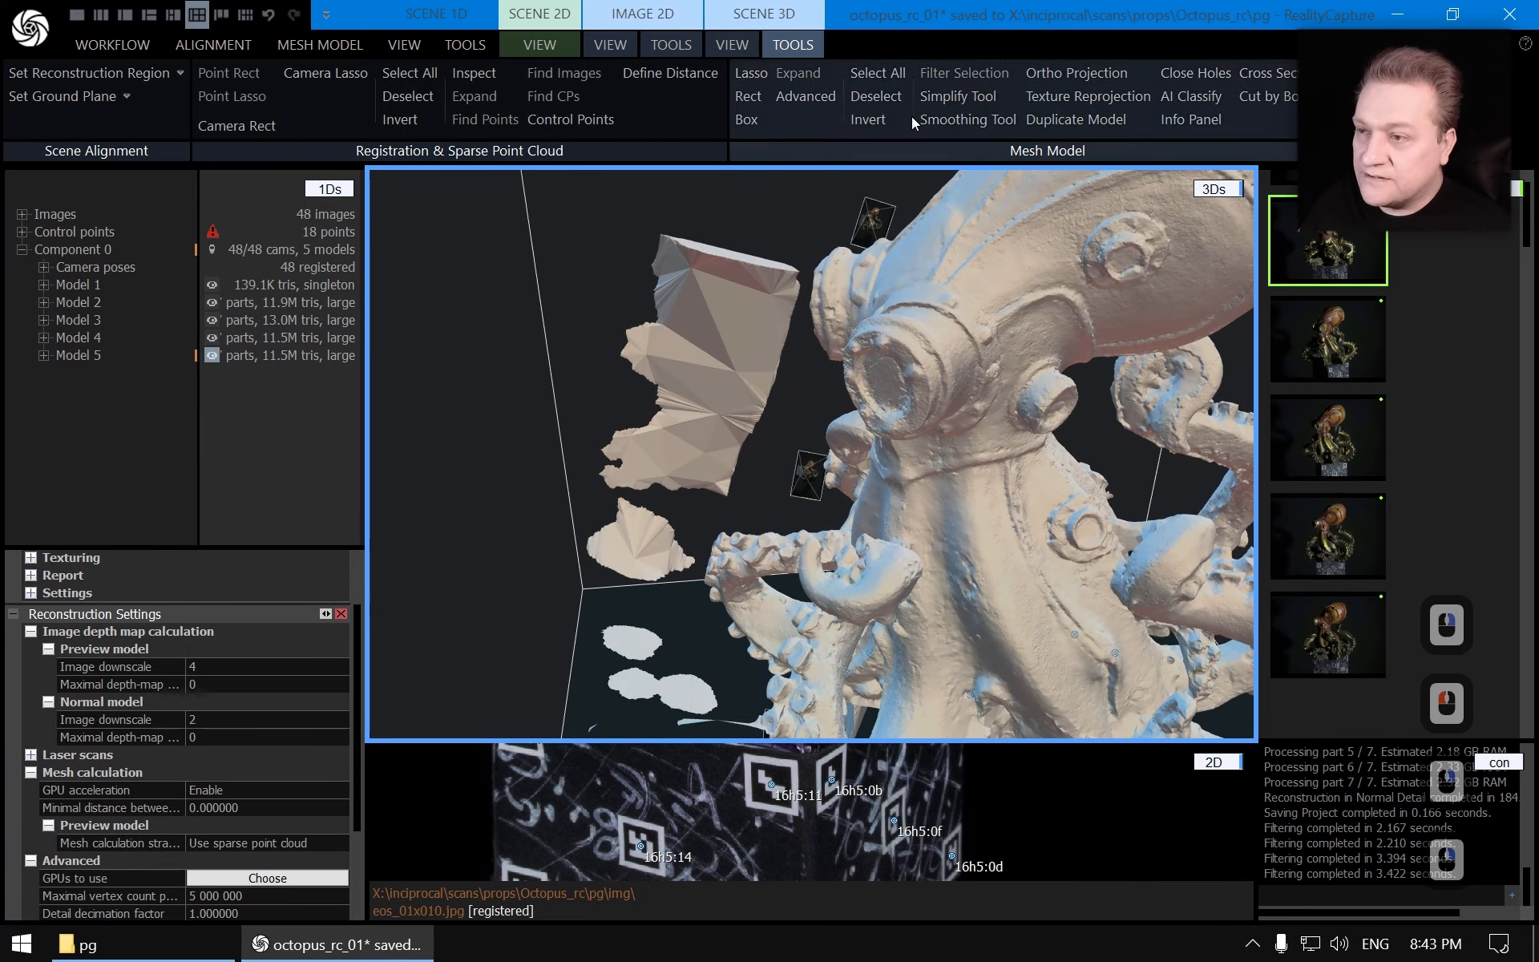
{"action": "left_click", "coordinate": [751, 73]}
{"action": "left_click", "coordinate": [788, 215]}
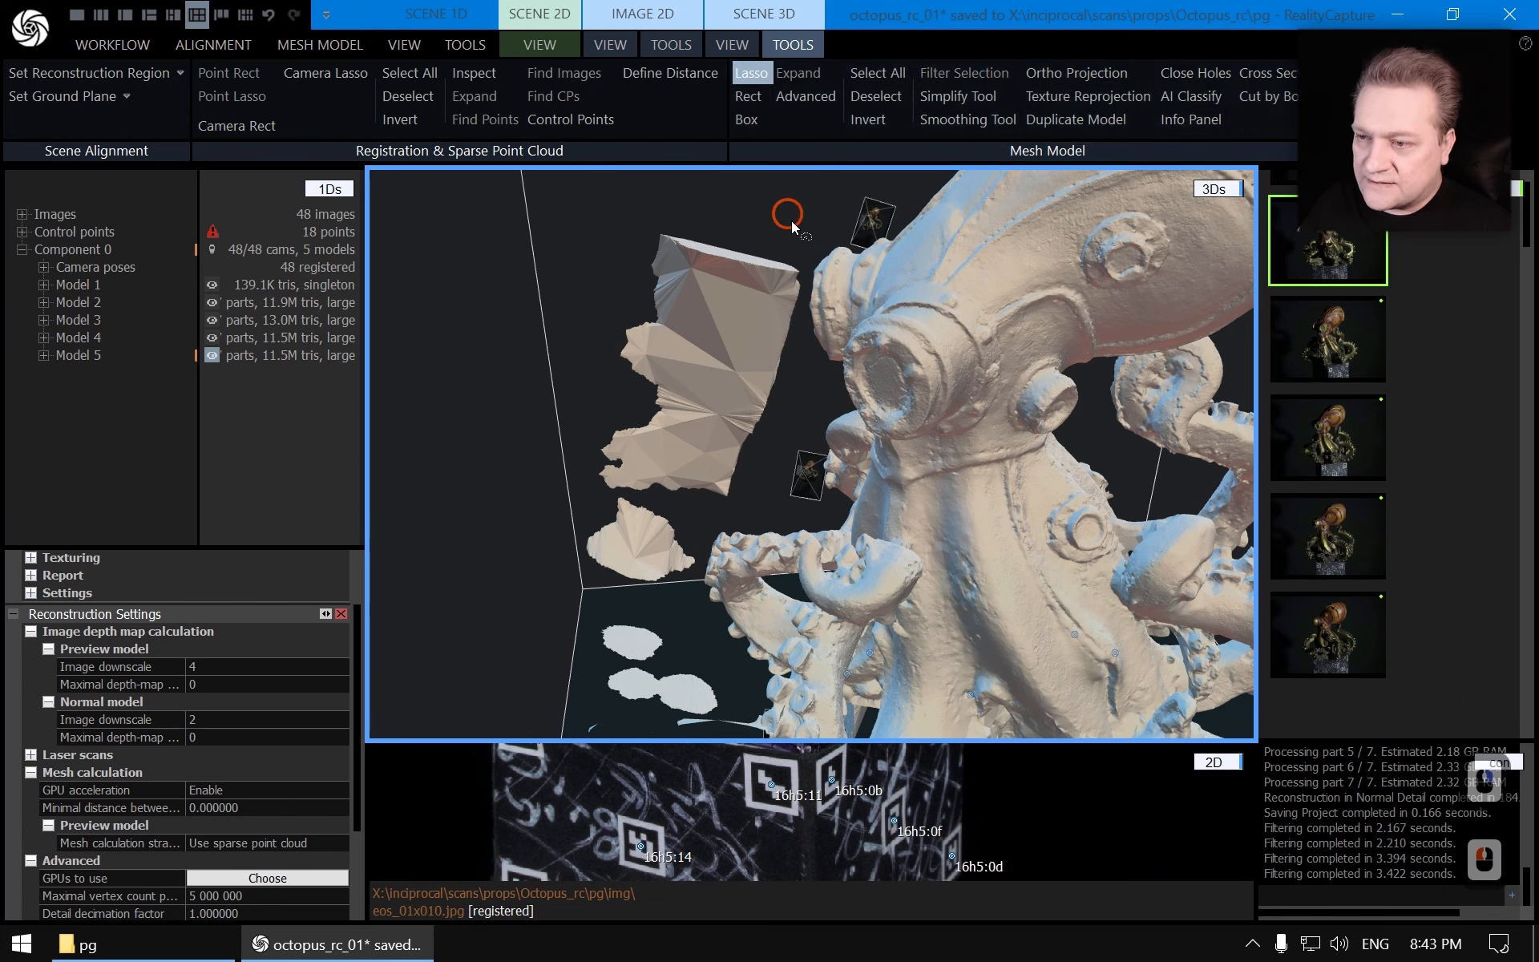
{"action": "mouse_move", "coordinate": [804, 253]}
{"action": "left_mouse_down"}
{"action": "mouse_move", "coordinate": [785, 420]}
{"action": "mouse_move", "coordinate": [705, 544]}
{"action": "left_mouse_up"}
{"action": "mouse_move", "coordinate": [687, 633]}
{"action": "left_mouse_down"}
{"action": "mouse_move", "coordinate": [712, 677]}
{"action": "mouse_move", "coordinate": [466, 655]}
{"action": "mouse_move", "coordinate": [565, 272]}
{"action": "mouse_move", "coordinate": [603, 208]}
{"action": "left_mouse_up"}
{"action": "key", "text": "Escape"}
{"action": "scroll", "coordinate": [686, 354], "scroll_direction": "down", "scroll_amount": 5}
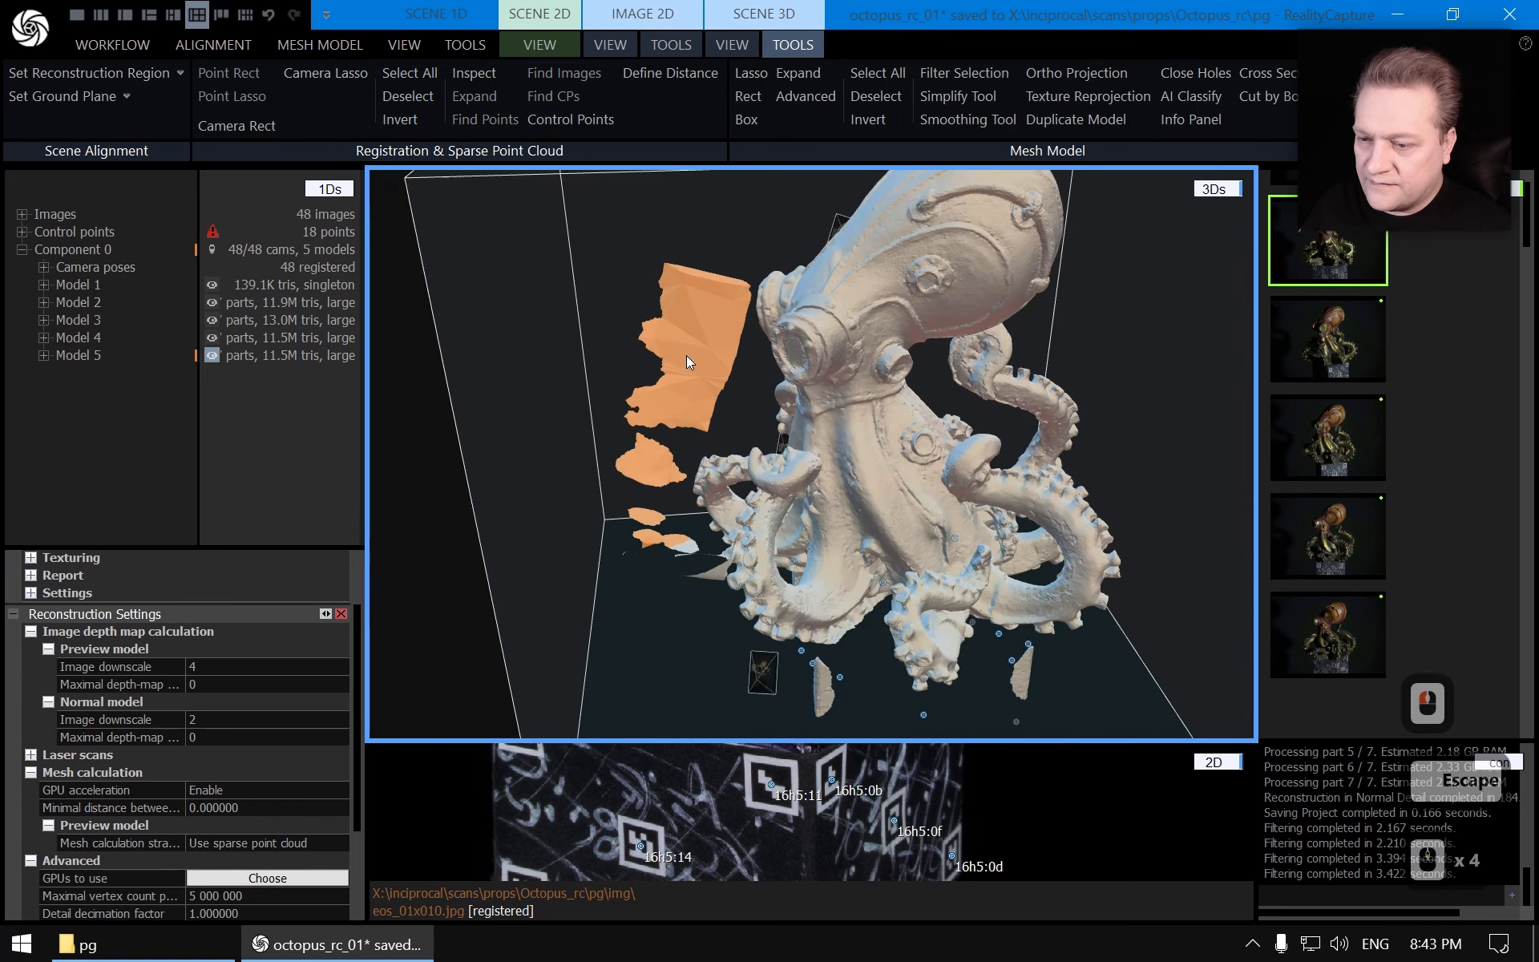
Add the floating pieces near the lower tentacles to the lasso selection
{"action": "scroll", "coordinate": [720, 476], "scroll_direction": "up", "scroll_amount": 6}
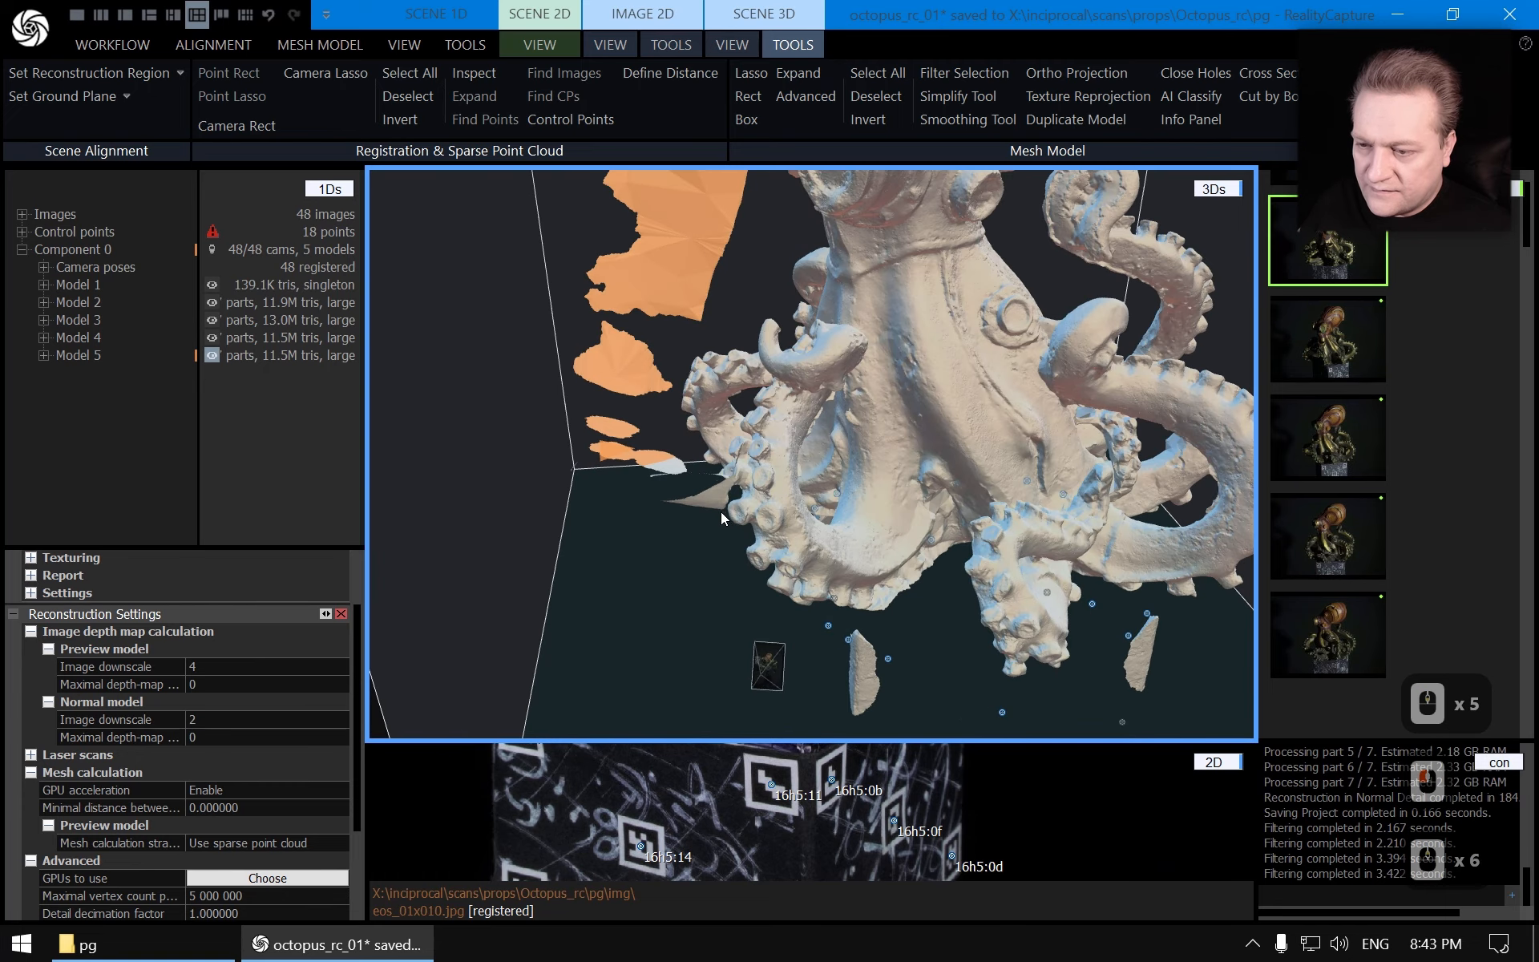
{"action": "scroll", "coordinate": [641, 570], "scroll_direction": "up", "scroll_amount": 5}
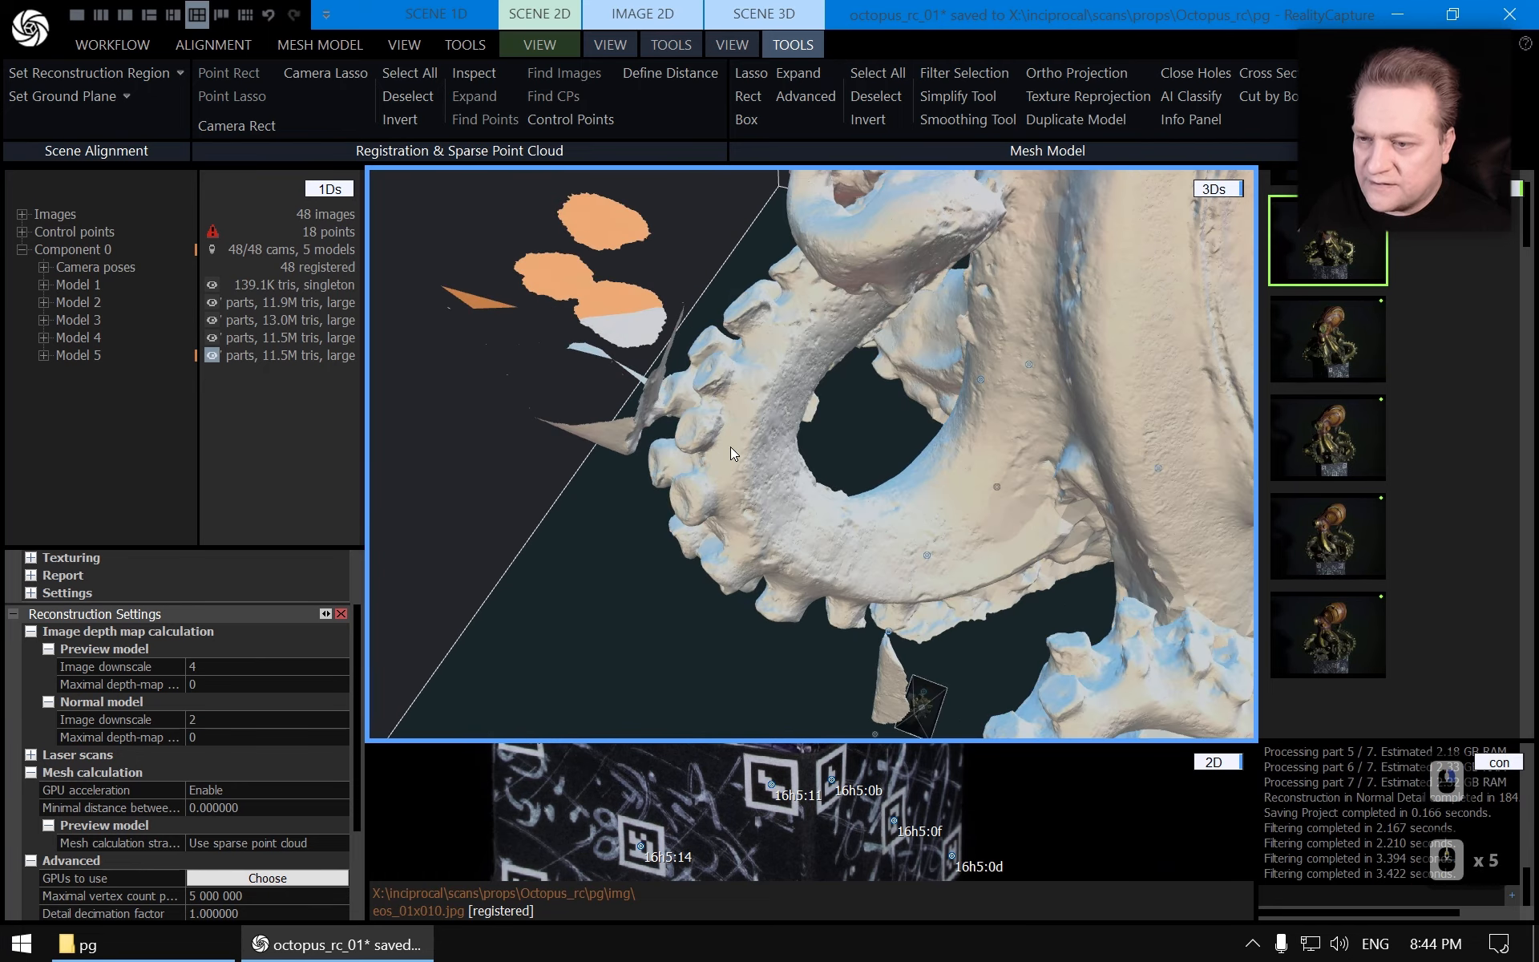
{"action": "left_click", "coordinate": [751, 73]}
{"action": "key", "text": "ctrl"}
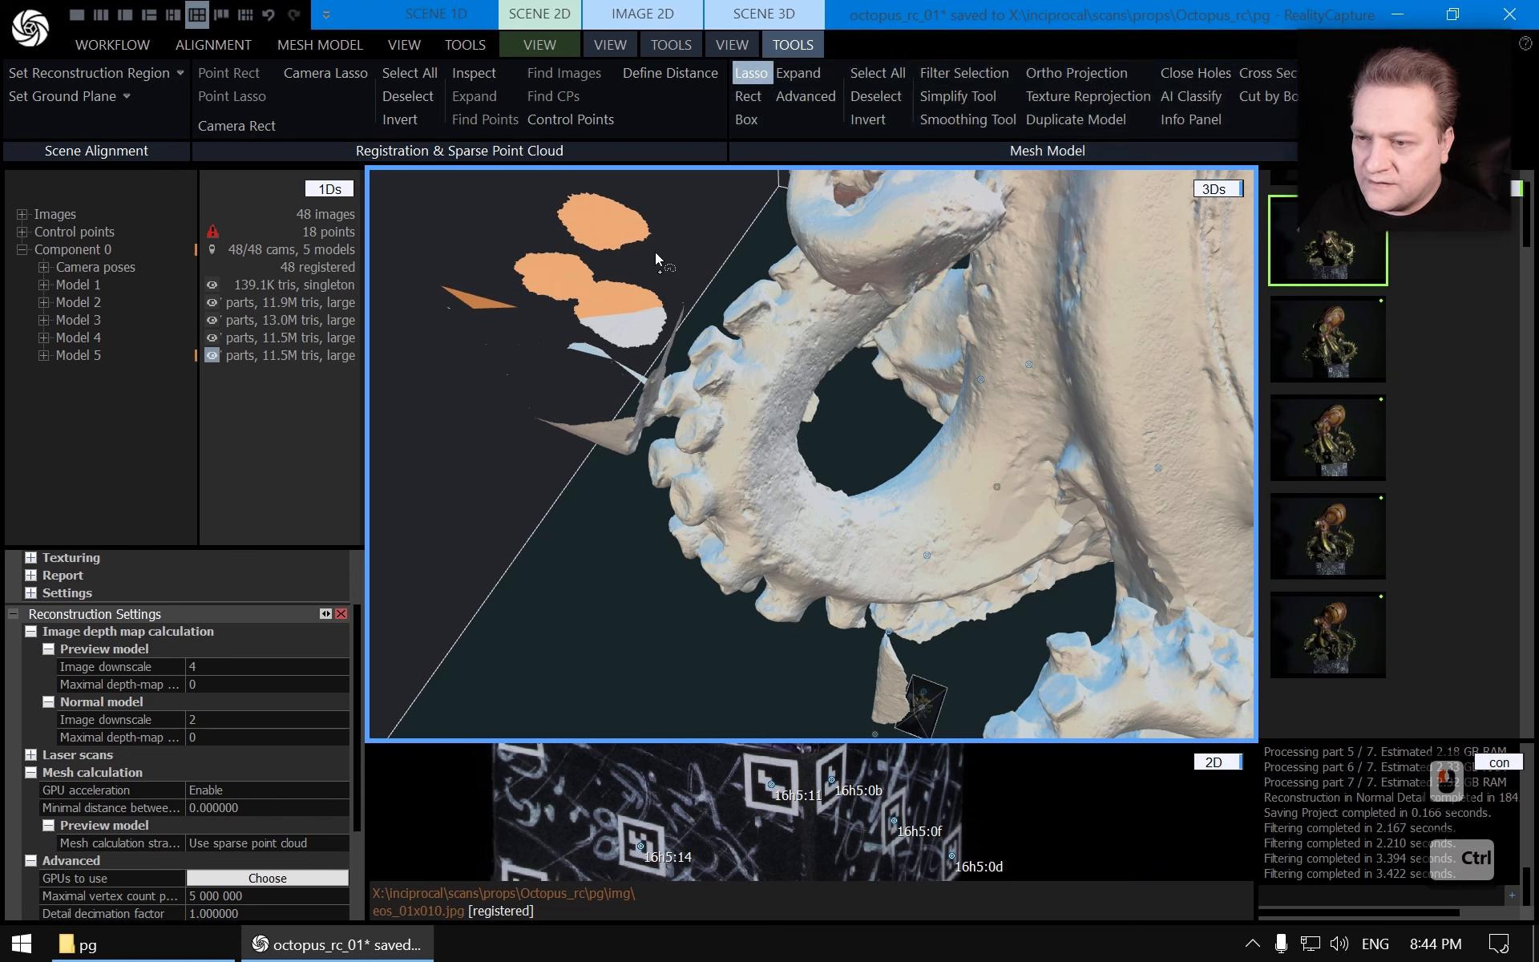
{"action": "mouse_move", "coordinate": [691, 292]}
{"action": "left_mouse_down", "text": "ctrl"}
{"action": "mouse_move", "coordinate": [640, 454]}
{"action": "mouse_move", "coordinate": [439, 352]}
{"action": "mouse_move", "coordinate": [478, 182]}
{"action": "mouse_move", "coordinate": [498, 359]}
{"action": "mouse_move", "coordinate": [575, 198]}
{"action": "left_mouse_up", "text": "ctrl"}
{"action": "key", "text": "Escape"}
Add the background surface pieces behind the tentacle tip to the selection
{"action": "left_click_drag", "start_coordinate": [757, 397], "coordinate": [712, 418]}
{"action": "right_click_drag", "start_coordinate": [712, 418], "coordinate": [705, 435]}
{"action": "scroll", "coordinate": [705, 436], "scroll_direction": "up", "scroll_amount": 6}
{"action": "left_click_drag", "start_coordinate": [787, 248], "coordinate": [810, 561]}
{"action": "right_click_drag", "start_coordinate": [809, 561], "coordinate": [834, 459]}
{"action": "scroll", "coordinate": [797, 559], "scroll_direction": "up", "scroll_amount": 2}
{"action": "left_click_drag", "start_coordinate": [835, 459], "coordinate": [709, 449]}
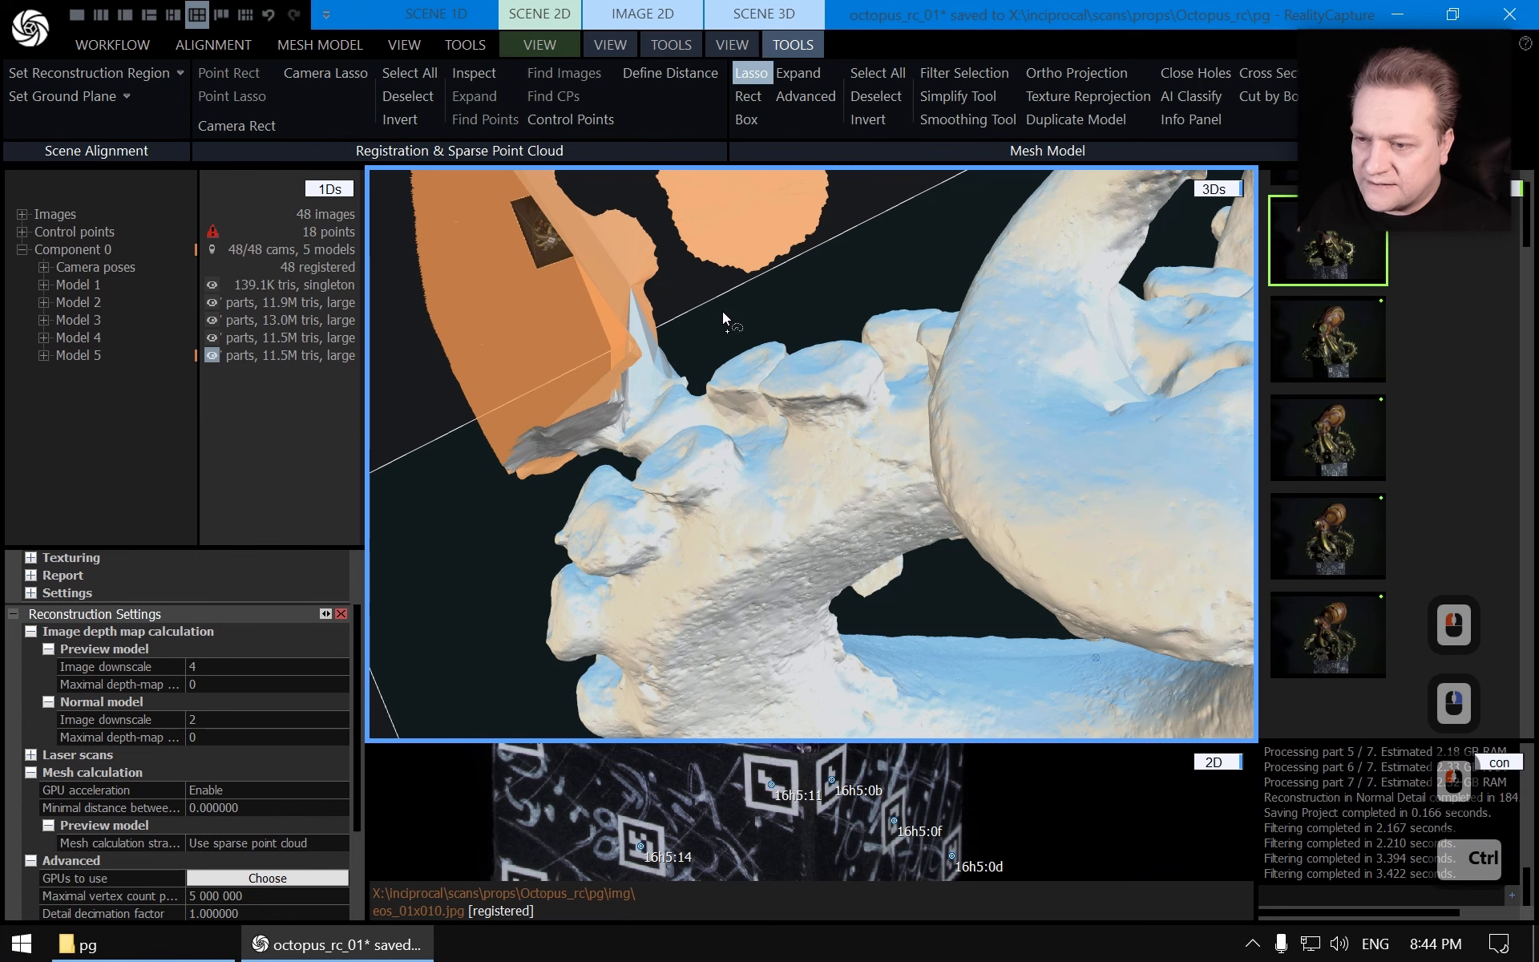
{"action": "mouse_move", "coordinate": [723, 311]}
{"action": "left_mouse_down", "text": "ctrl"}
{"action": "mouse_move", "coordinate": [691, 385]}
{"action": "mouse_move", "coordinate": [656, 390]}
{"action": "mouse_move", "coordinate": [556, 477]}
{"action": "mouse_move", "coordinate": [436, 413]}
{"action": "mouse_move", "coordinate": [633, 249]}
{"action": "mouse_move", "coordinate": [654, 267]}
{"action": "left_mouse_up", "text": "ctrl"}
{"action": "key", "text": "Escape"}
Extend the selection over the background surfaces behind the tentacle suction cups
{"action": "mouse_move", "coordinate": [678, 385]}
{"action": "left_mouse_down"}
{"action": "mouse_move", "coordinate": [801, 391]}
{"action": "mouse_move", "coordinate": [781, 401]}
{"action": "mouse_move", "coordinate": [848, 310]}
{"action": "mouse_move", "coordinate": [829, 388]}
{"action": "left_mouse_up"}
{"action": "scroll", "coordinate": [823, 376], "scroll_direction": "up", "scroll_amount": 6}
{"action": "right_click_drag", "start_coordinate": [830, 387], "coordinate": [825, 405]}
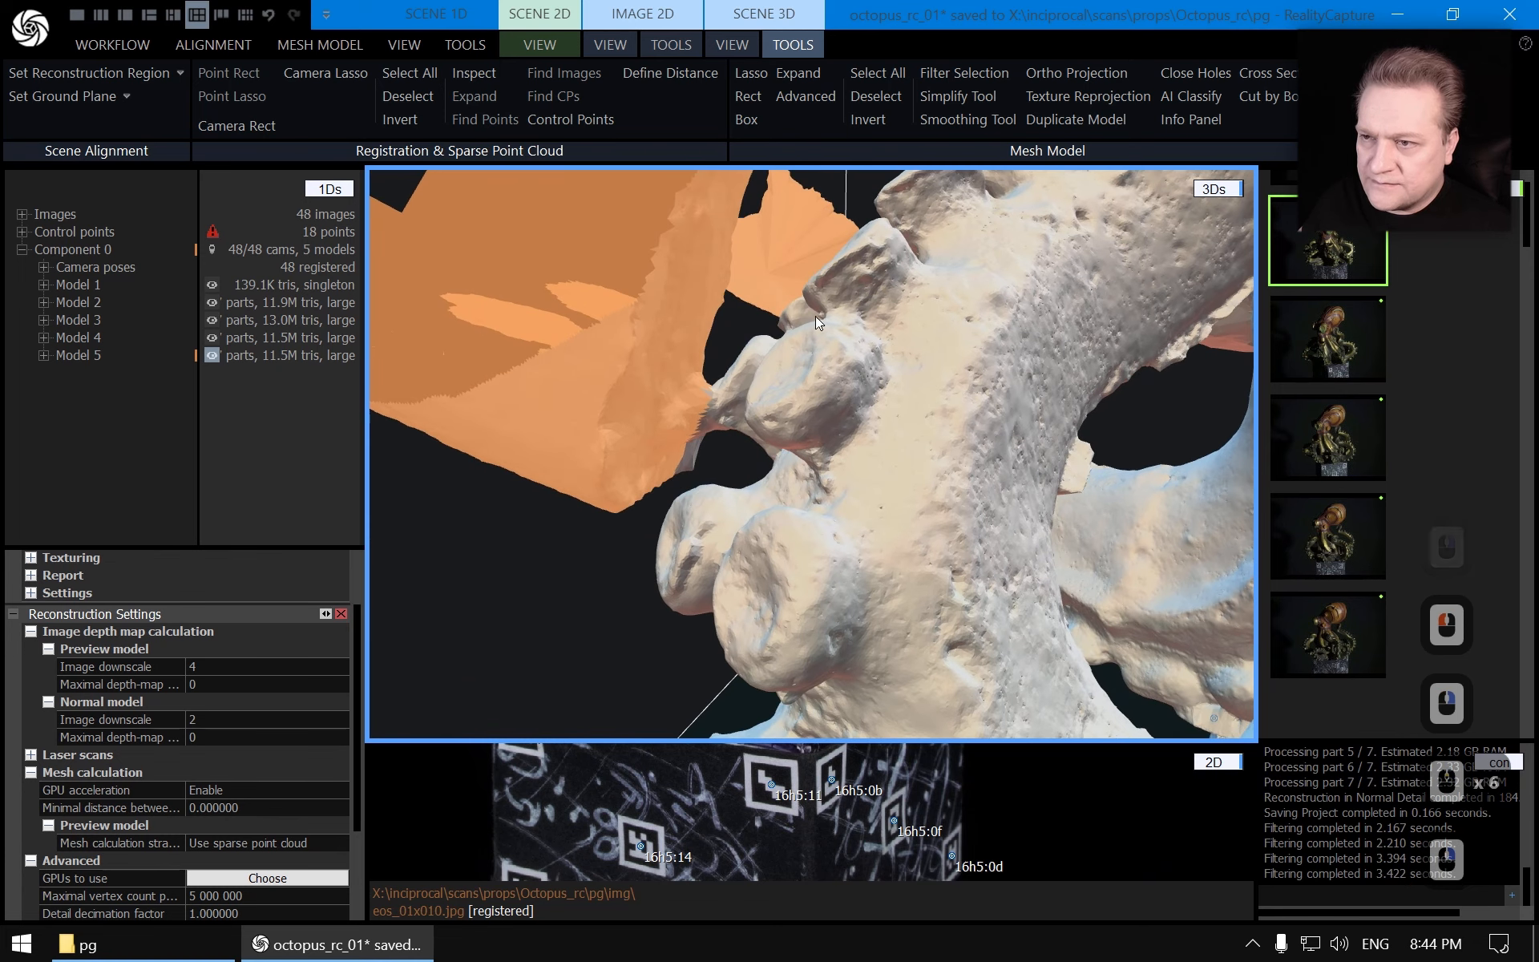
{"action": "left_click", "coordinate": [752, 74]}
{"action": "mouse_move", "coordinate": [719, 359]}
{"action": "left_mouse_down", "text": "ctrl"}
{"action": "mouse_move", "coordinate": [715, 455]}
{"action": "mouse_move", "coordinate": [579, 551]}
{"action": "mouse_move", "coordinate": [495, 263]}
{"action": "left_mouse_up", "text": "ctrl"}
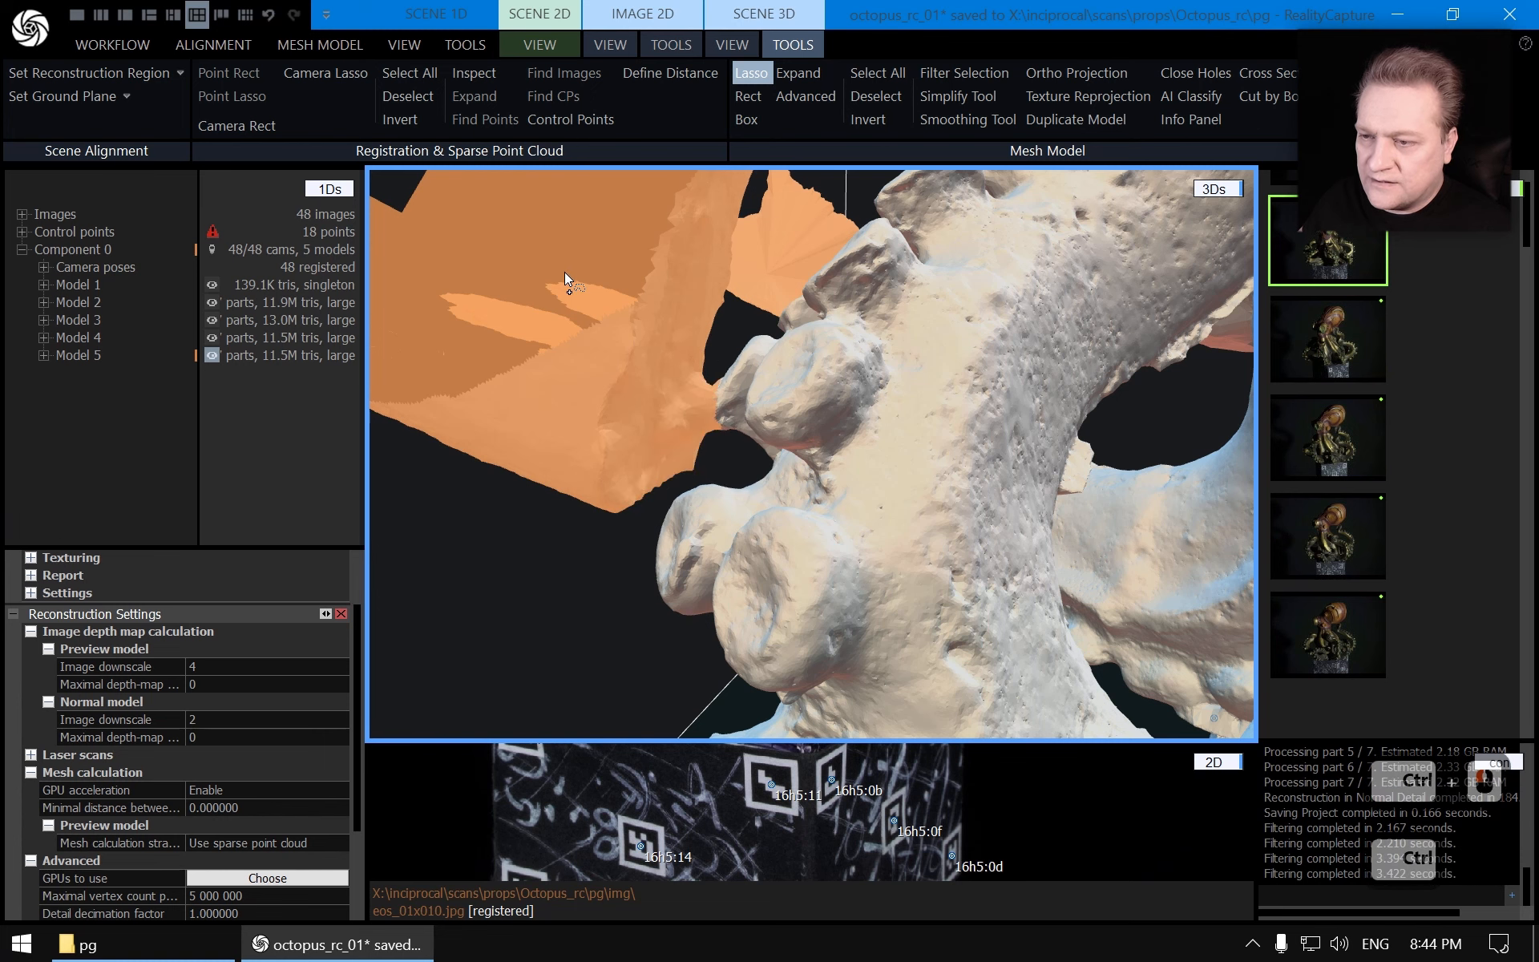
{"action": "key", "text": "Escape"}
Add the background wall surfaces beside the lower suction cups to the lasso selection
{"action": "scroll", "coordinate": [787, 252], "scroll_direction": "down", "scroll_amount": 4}
{"action": "scroll", "coordinate": [786, 251], "scroll_direction": "down", "scroll_amount": 1}
{"action": "left_click_drag", "start_coordinate": [861, 349], "coordinate": [717, 545]}
{"action": "right_click_drag", "start_coordinate": [718, 545], "coordinate": [709, 503]}
{"action": "left_click_drag", "start_coordinate": [709, 502], "coordinate": [681, 400]}
{"action": "left_click", "coordinate": [626, 374], "text": "ctrl"}
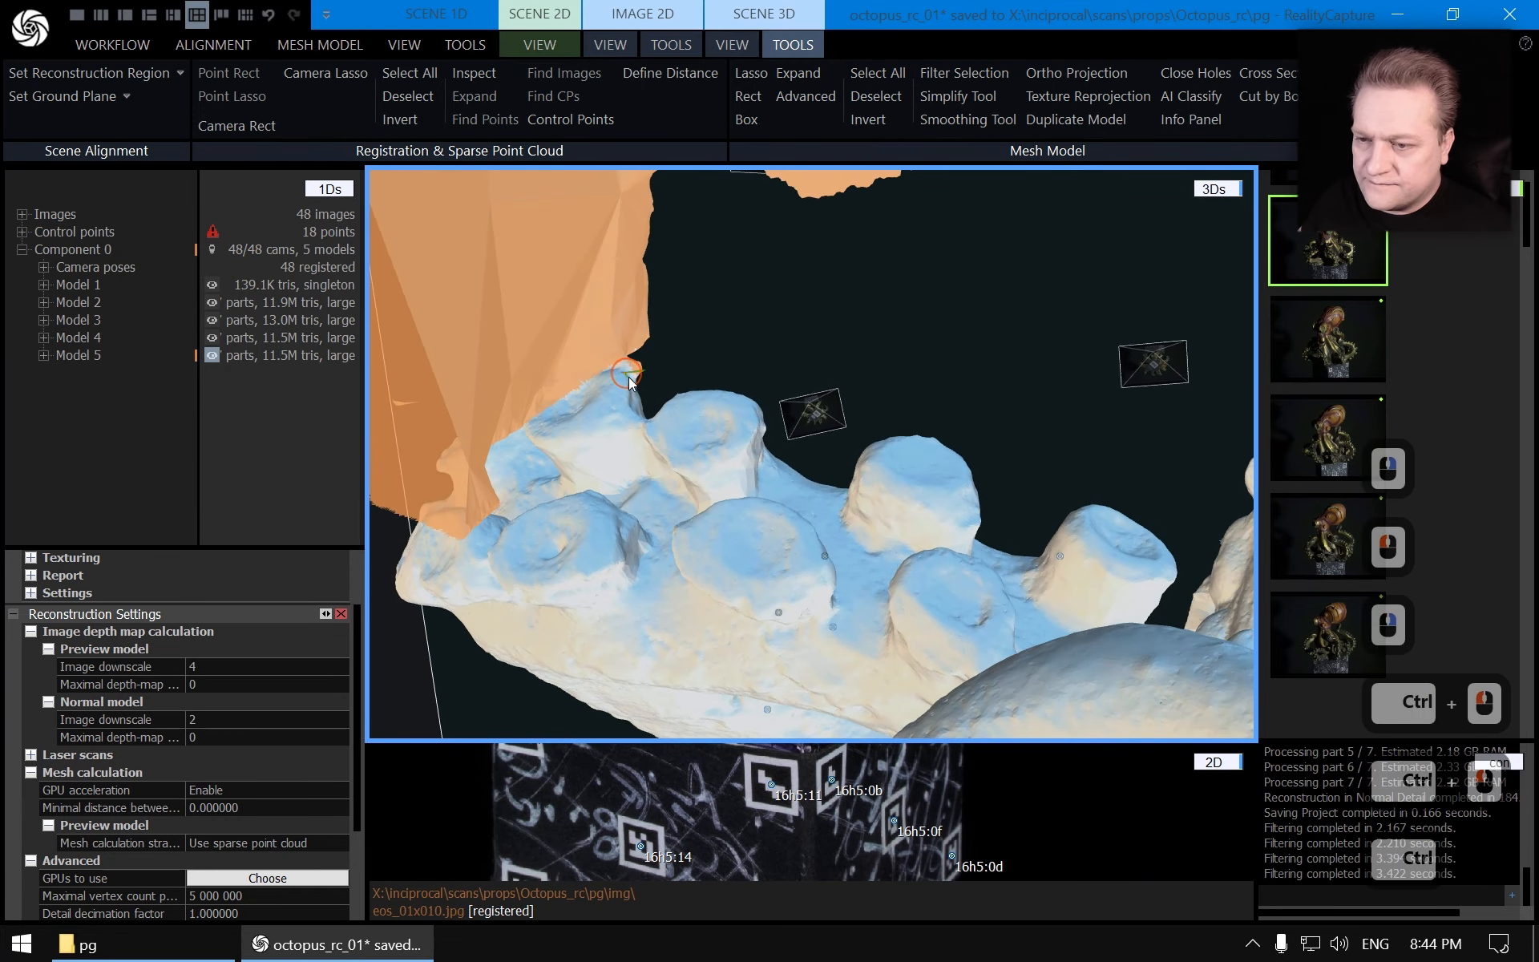
{"action": "left_click_drag", "start_coordinate": [685, 522], "coordinate": [757, 425]}
{"action": "left_click", "coordinate": [751, 73]}
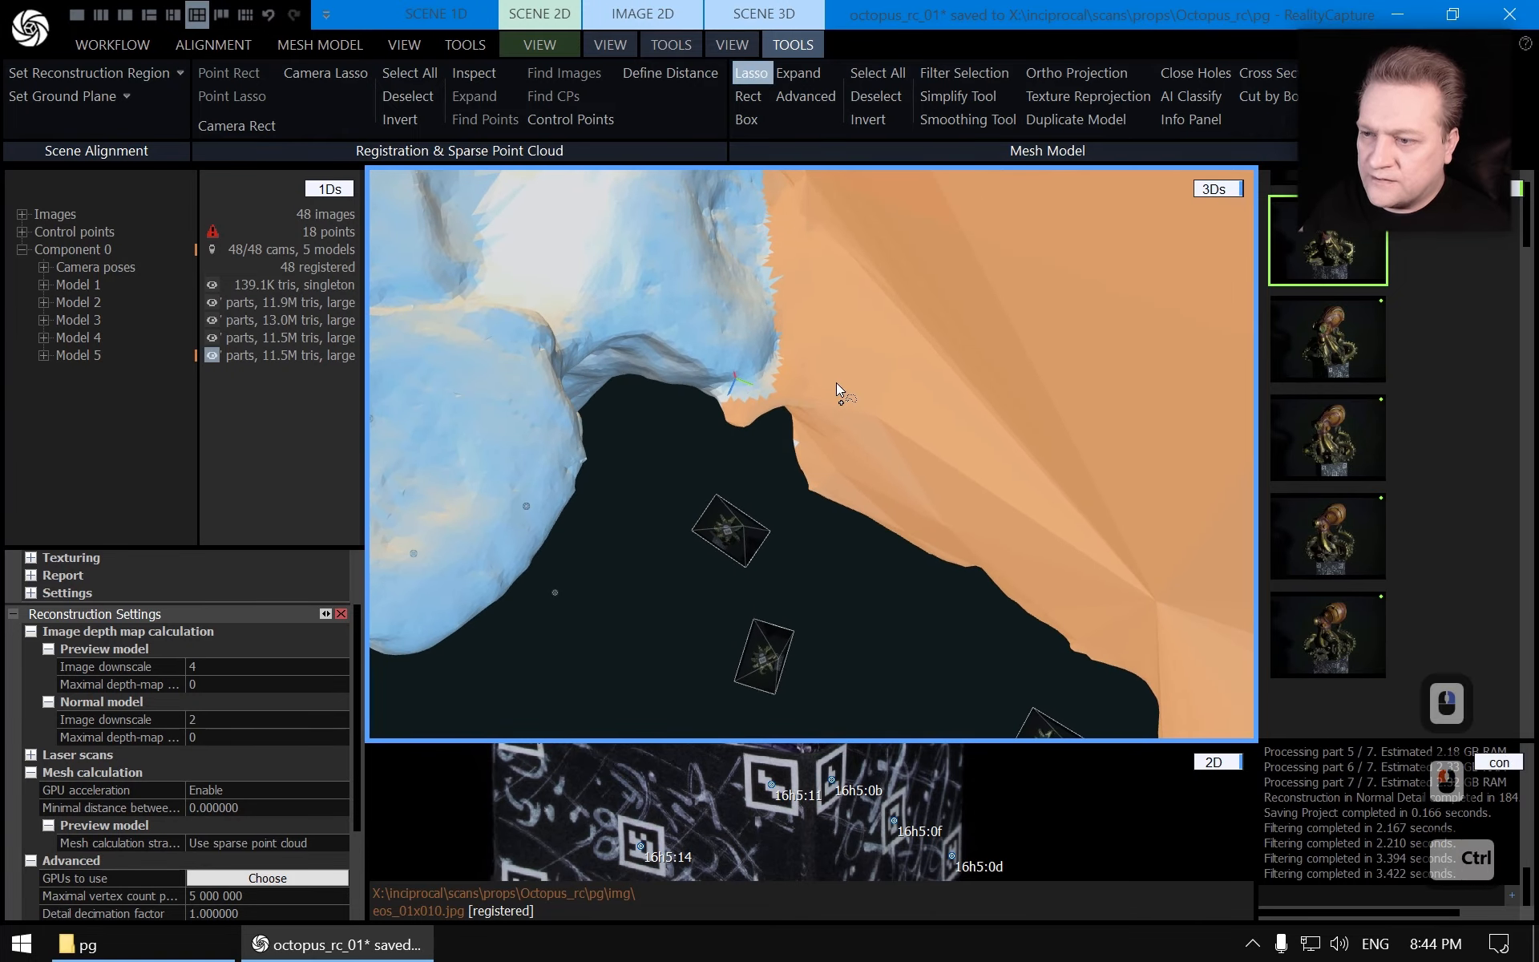
{"action": "mouse_move", "coordinate": [827, 335]}
{"action": "left_mouse_down"}
{"action": "mouse_move", "coordinate": [776, 328]}
{"action": "mouse_move", "coordinate": [752, 379]}
{"action": "mouse_move", "coordinate": [726, 384]}
{"action": "mouse_move", "coordinate": [682, 443]}
{"action": "left_mouse_up"}
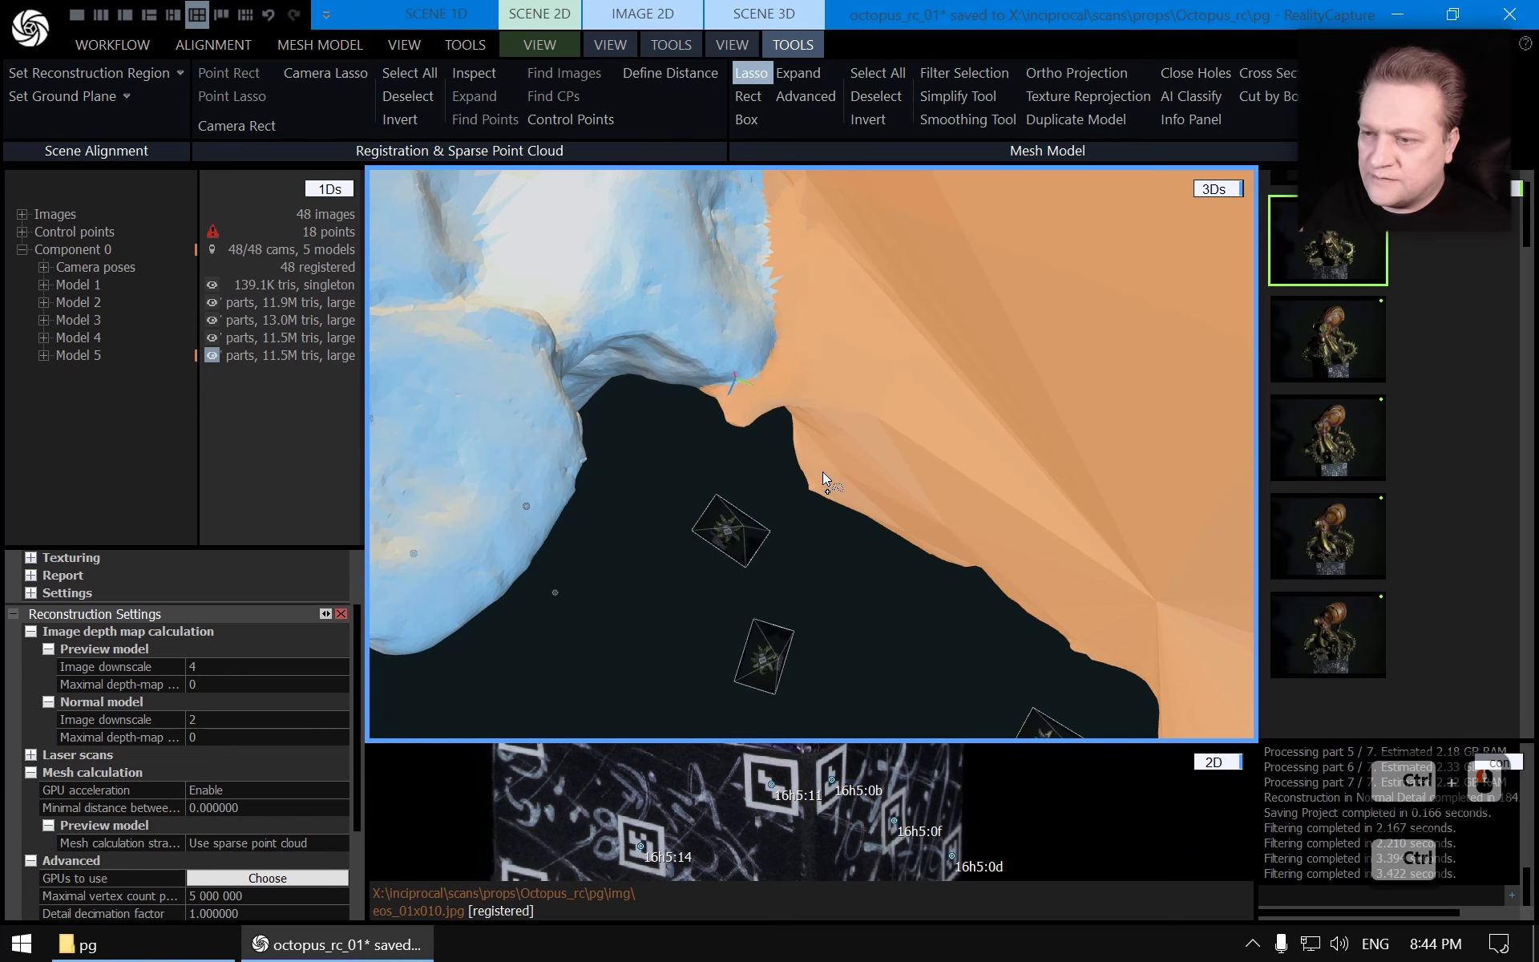
{"action": "key", "text": "Escape"}
Filter the selected background triangles out of the model into a new model
{"action": "scroll", "coordinate": [794, 441], "scroll_direction": "down", "scroll_amount": 5}
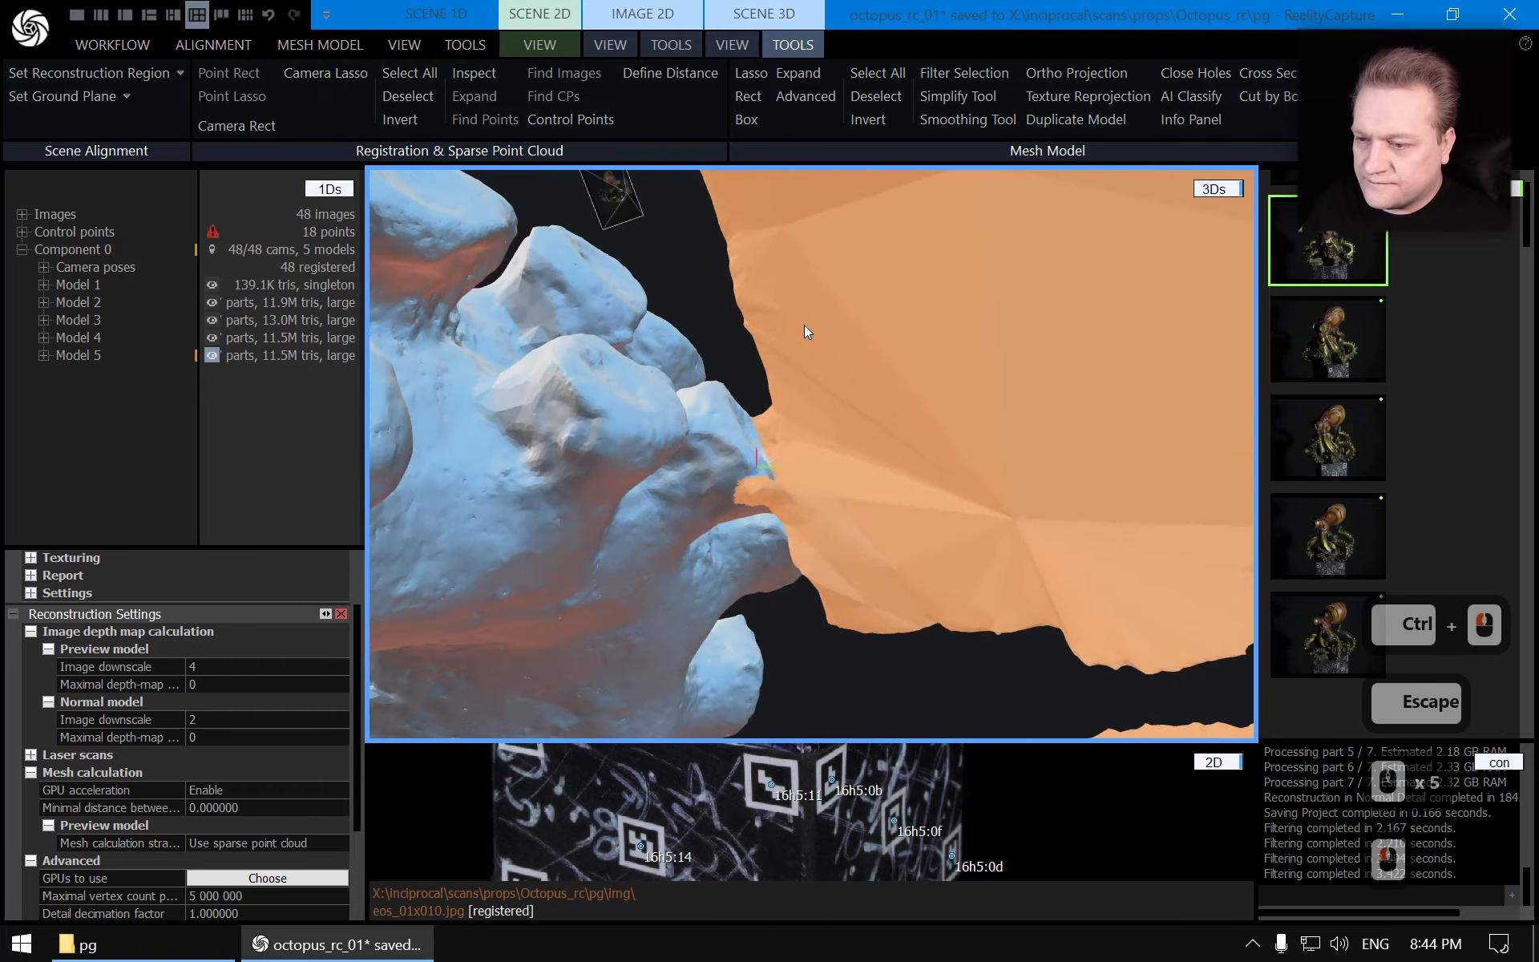
{"action": "left_click_drag", "start_coordinate": [820, 294], "coordinate": [788, 546]}
{"action": "scroll", "coordinate": [762, 545], "scroll_direction": "down", "scroll_amount": 11}
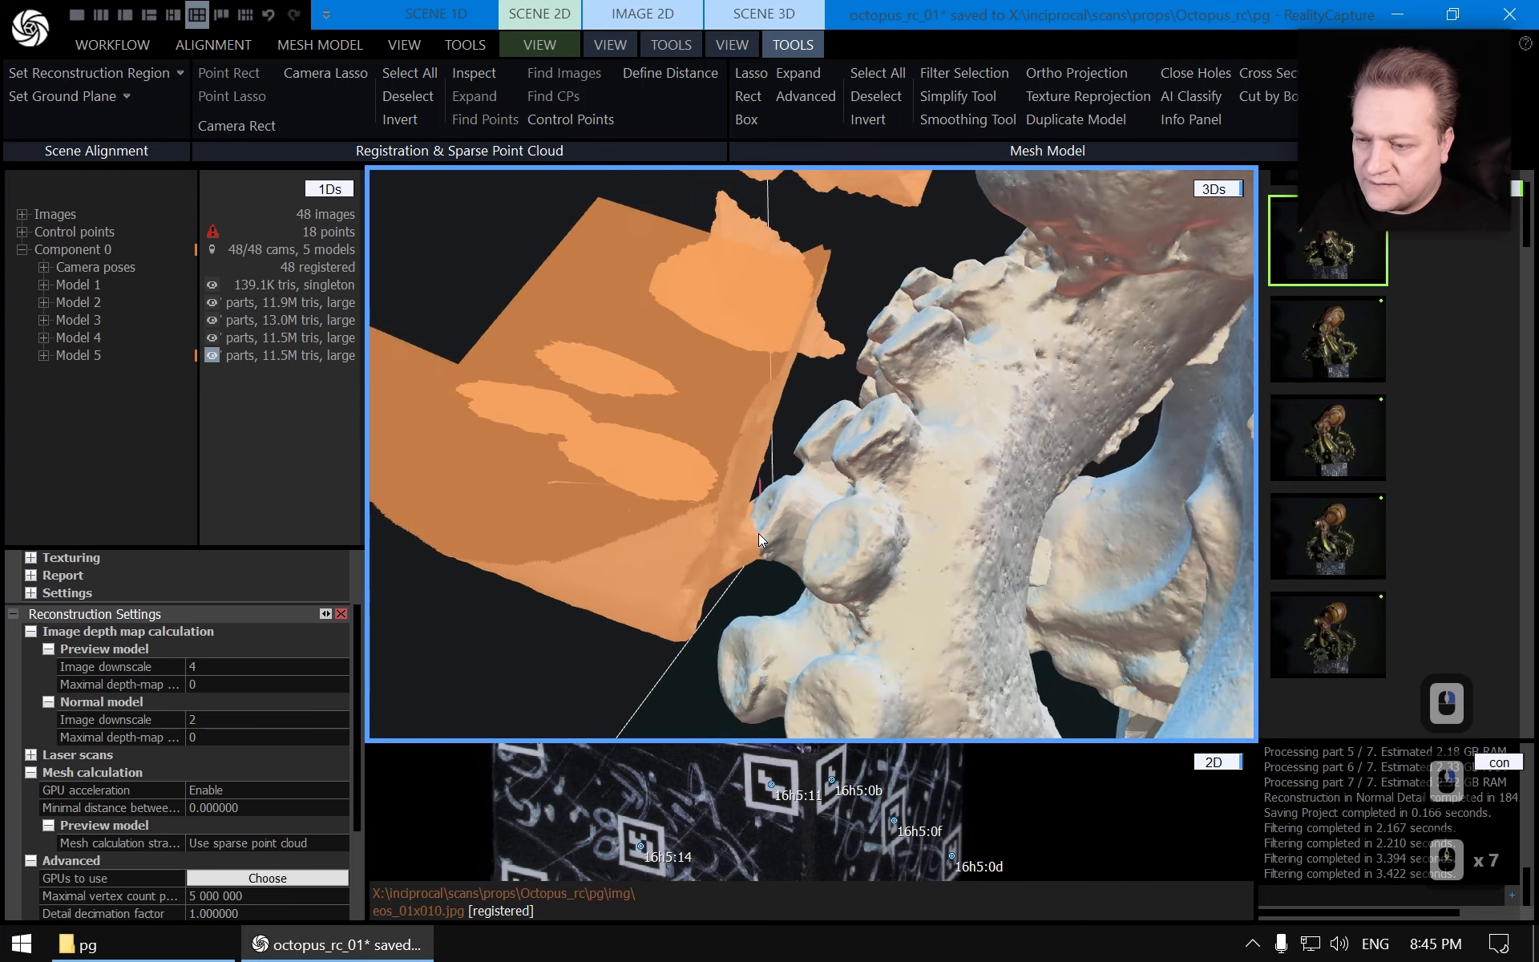
{"action": "scroll", "coordinate": [754, 541], "scroll_direction": "down", "scroll_amount": 8}
{"action": "left_click", "coordinate": [958, 73]}
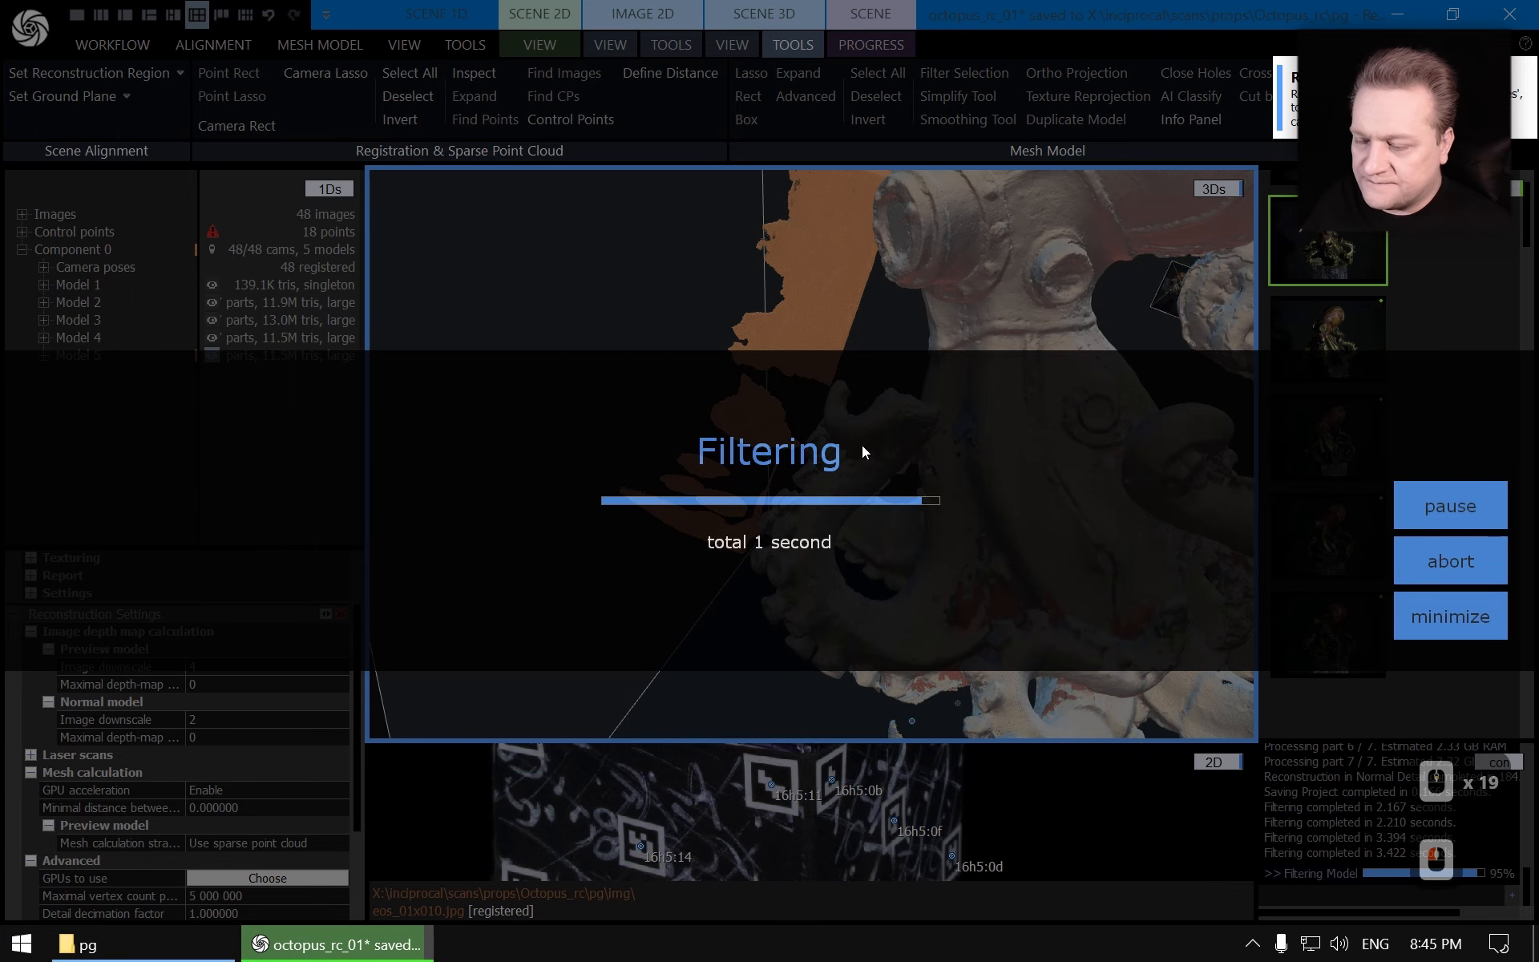
Lasso-select the floating fragments beneath the tentacles in the new model
{"action": "scroll", "coordinate": [861, 446], "scroll_direction": "down", "scroll_amount": 4}
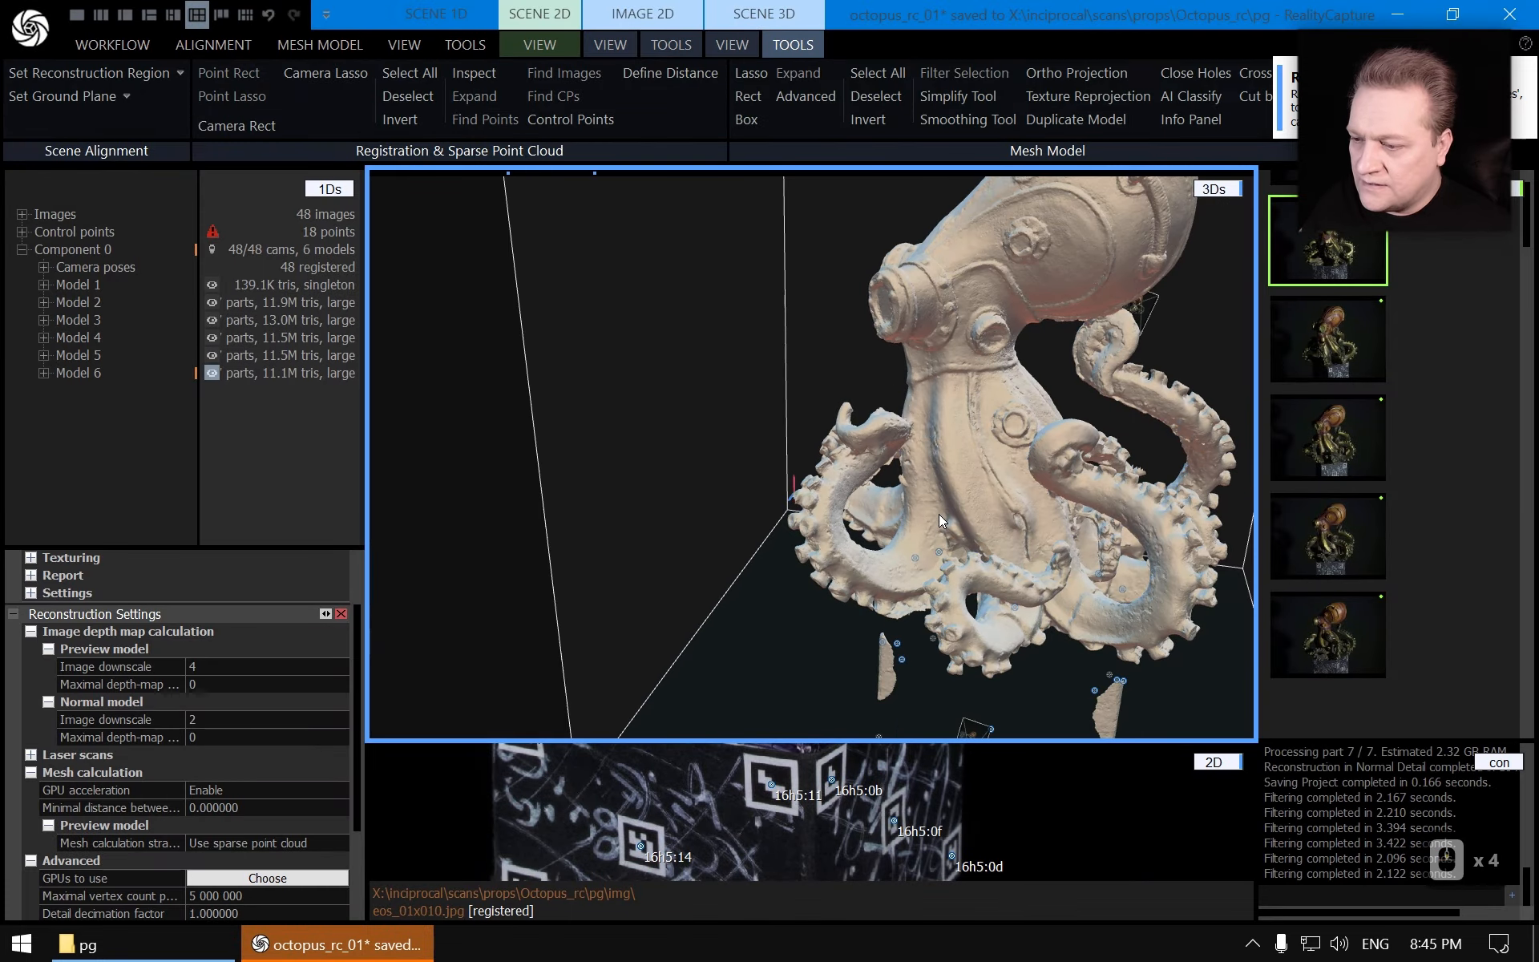
{"action": "left_click_drag", "start_coordinate": [962, 515], "coordinate": [830, 369]}
{"action": "right_click_drag", "start_coordinate": [830, 369], "coordinate": [838, 461]}
{"action": "left_click_drag", "start_coordinate": [842, 473], "coordinate": [820, 416]}
{"action": "right_click_drag", "start_coordinate": [821, 416], "coordinate": [821, 422]}
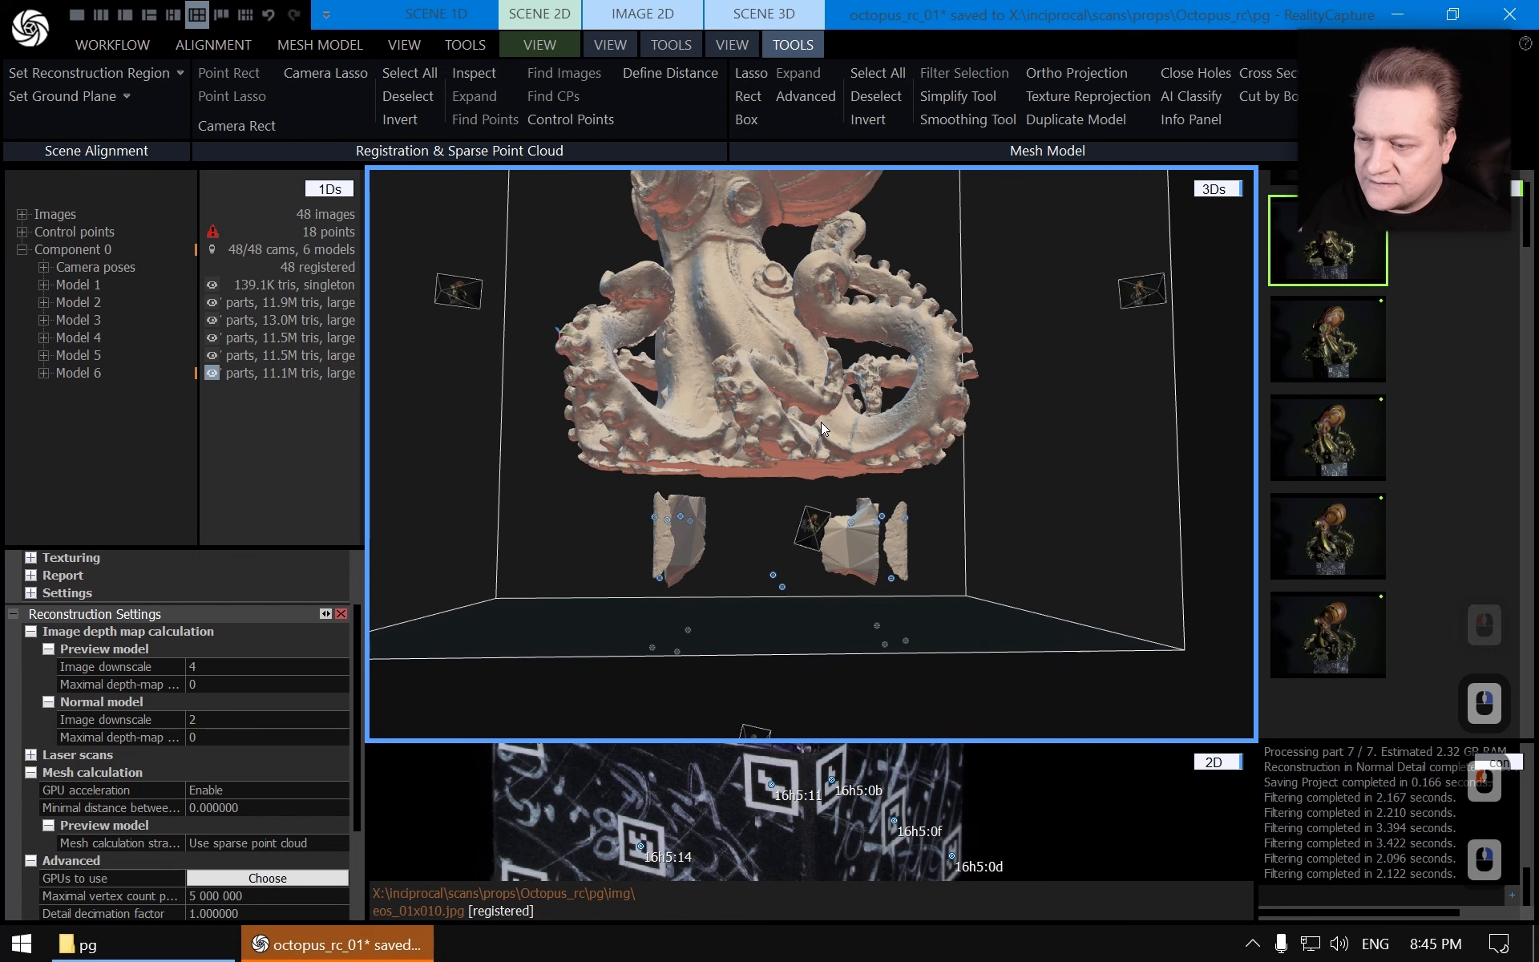
{"action": "right_click", "coordinate": [821, 422]}
{"action": "left_click", "coordinate": [750, 74]}
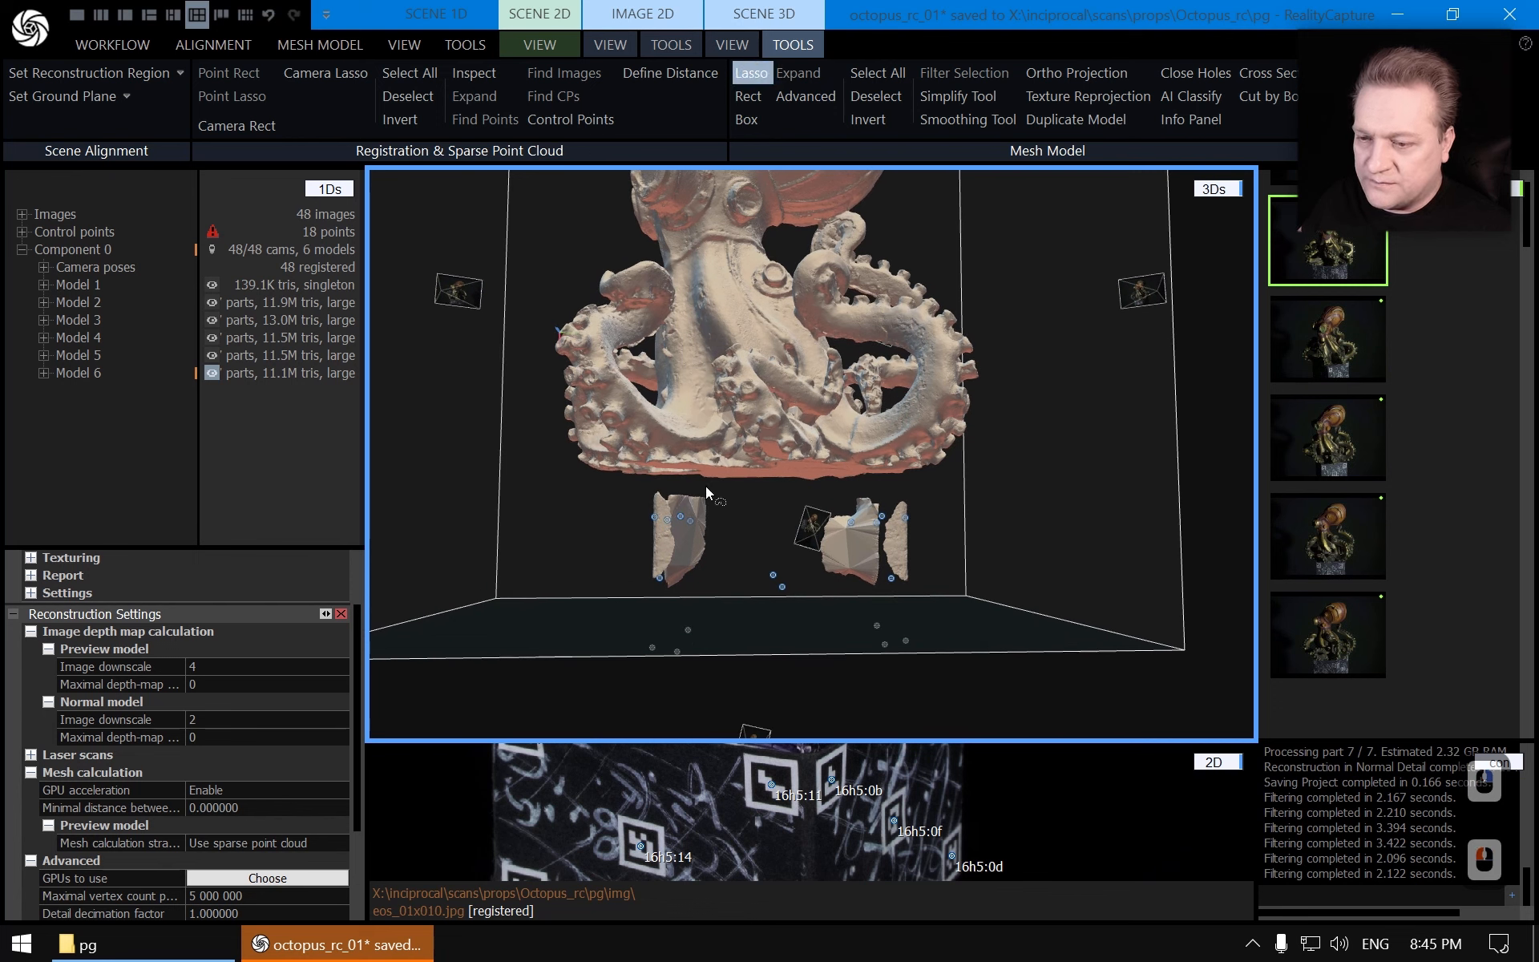
{"action": "mouse_move", "coordinate": [700, 484]}
{"action": "left_mouse_down"}
{"action": "mouse_move", "coordinate": [652, 479]}
{"action": "mouse_move", "coordinate": [748, 705]}
{"action": "mouse_move", "coordinate": [1009, 530]}
{"action": "mouse_move", "coordinate": [702, 484]}
{"action": "left_mouse_up"}
{"action": "key", "text": "Escape"}
{"action": "mouse_move", "coordinate": [992, 446]}
{"action": "right_mouse_down"}
{"action": "mouse_move", "coordinate": [943, 487]}
{"action": "mouse_move", "coordinate": [801, 478]}
{"action": "mouse_move", "coordinate": [685, 499]}
{"action": "mouse_move", "coordinate": [780, 489]}
{"action": "right_mouse_up"}
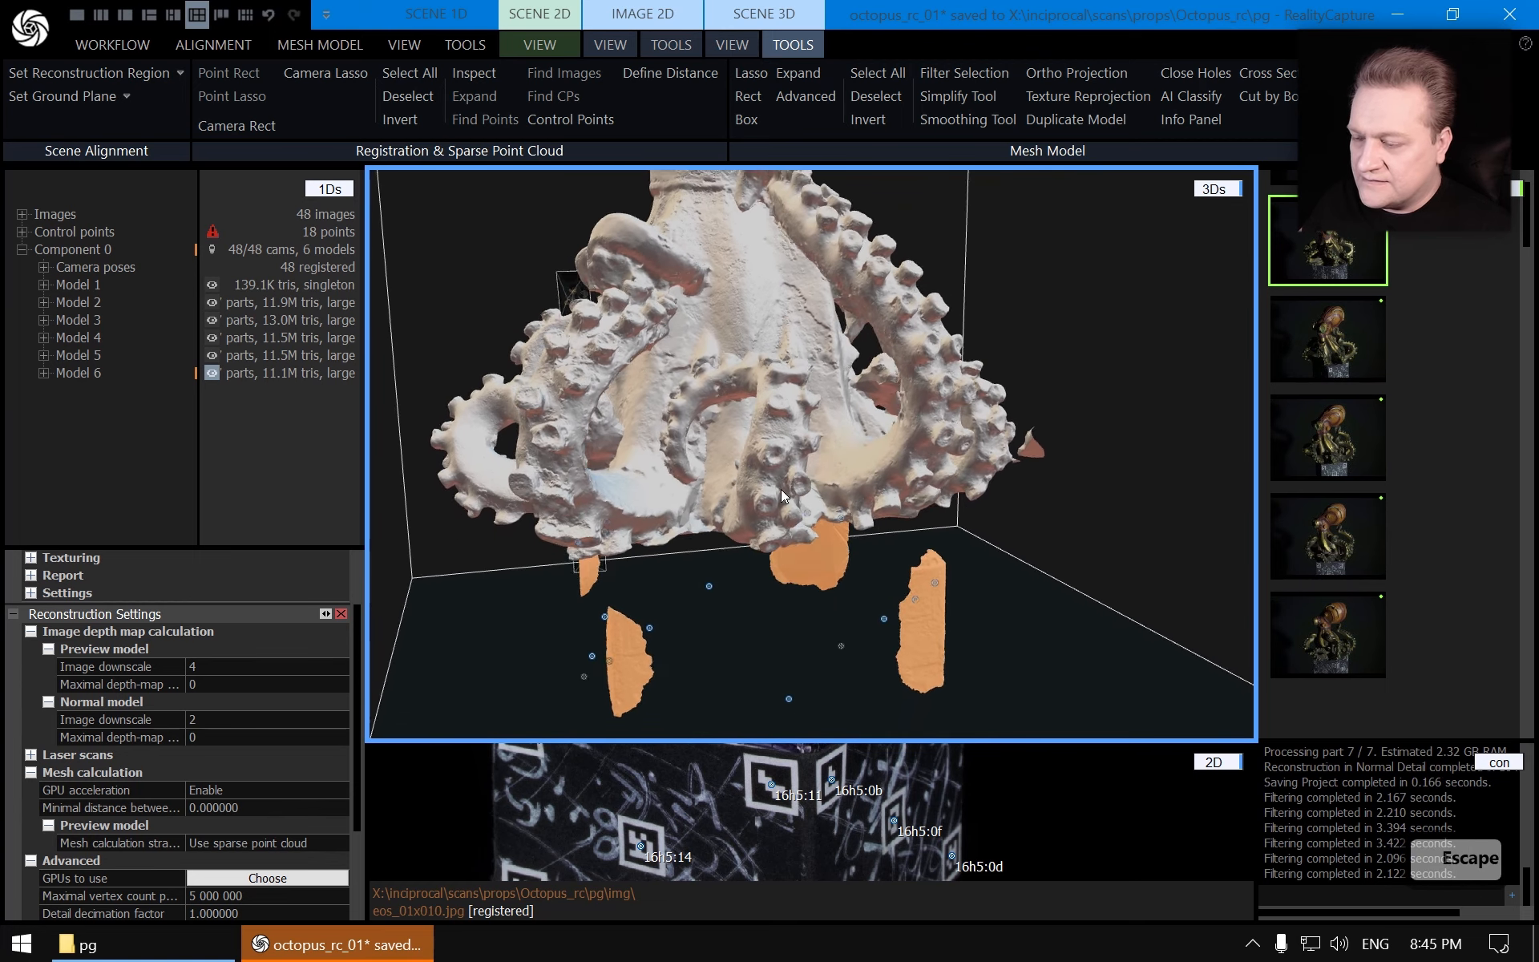
Add the floating sheet beside the curled tentacle to the lasso selection
{"action": "scroll", "coordinate": [1050, 521], "scroll_direction": "up", "scroll_amount": 12}
{"action": "mouse_move", "coordinate": [1058, 419]}
{"action": "right_mouse_down"}
{"action": "mouse_move", "coordinate": [1038, 502]}
{"action": "mouse_move", "coordinate": [1020, 503]}
{"action": "mouse_move", "coordinate": [1049, 406]}
{"action": "right_mouse_up"}
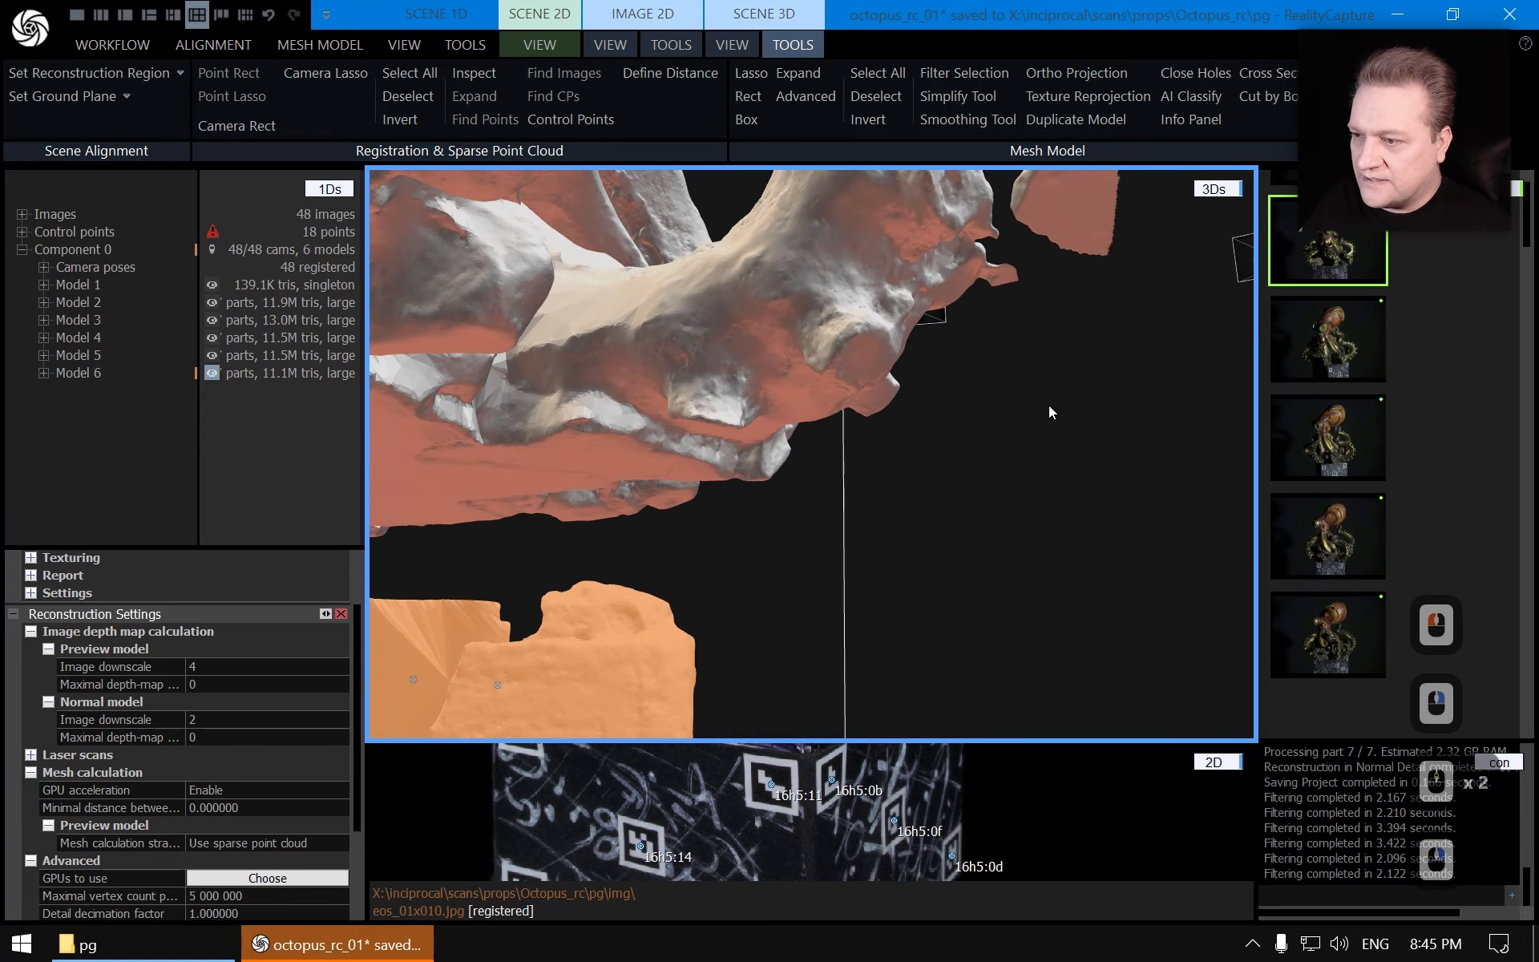
{"action": "right_click_drag", "start_coordinate": [1006, 551], "coordinate": [1017, 520]}
{"action": "left_click_drag", "start_coordinate": [1017, 520], "coordinate": [1060, 337]}
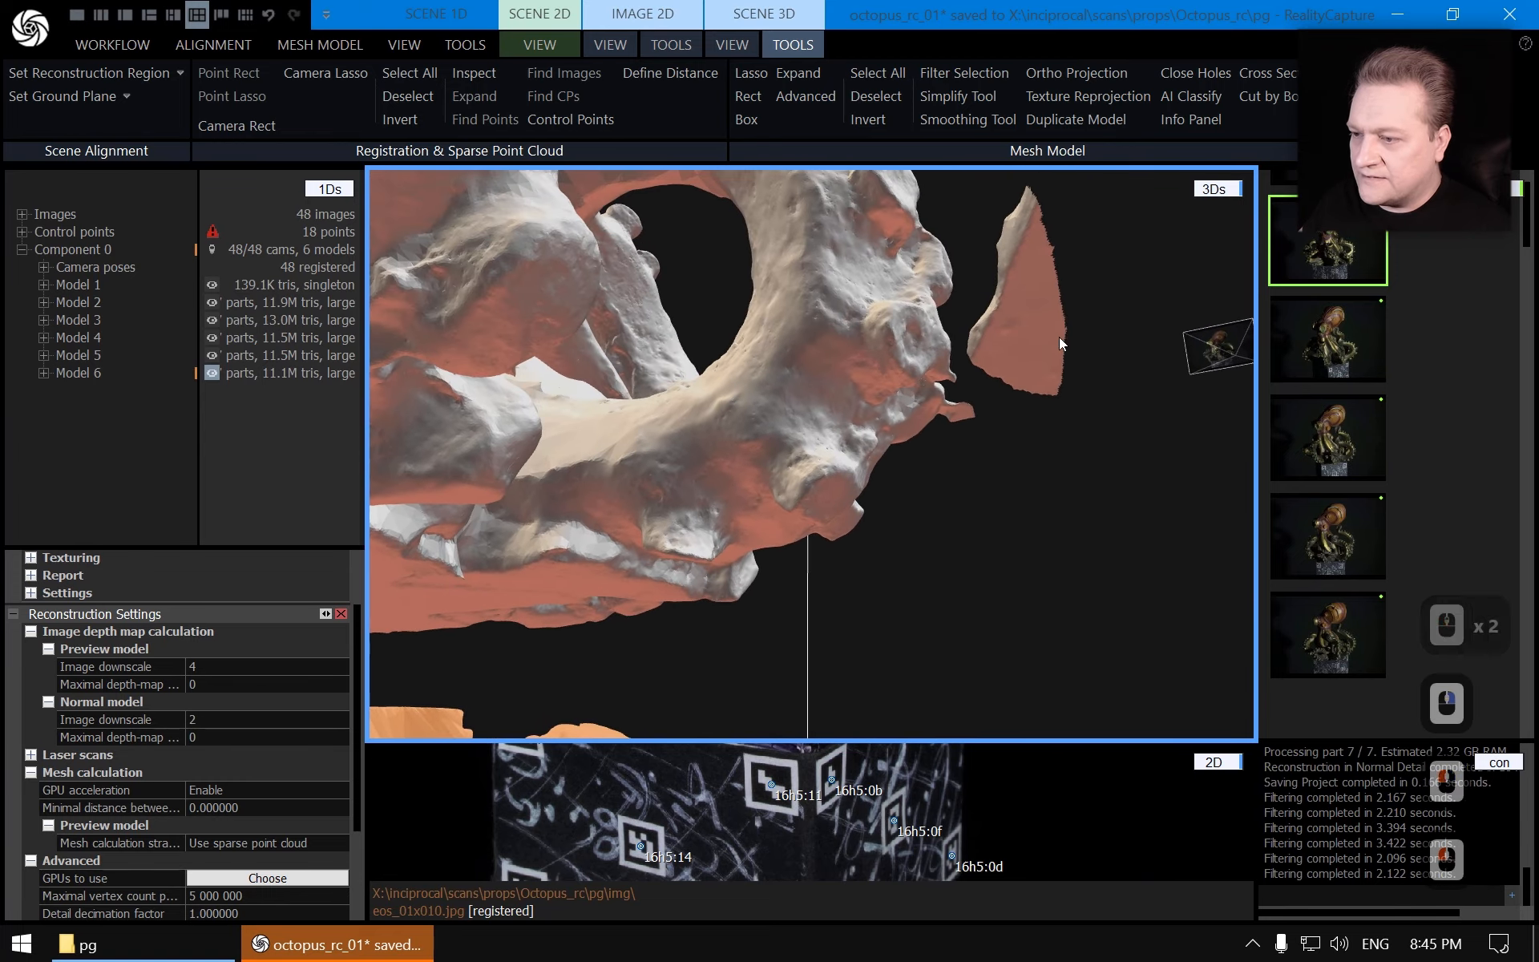
{"action": "left_click", "coordinate": [946, 357], "text": "ctrl"}
{"action": "double_click", "coordinate": [947, 354], "text": "ctrl"}
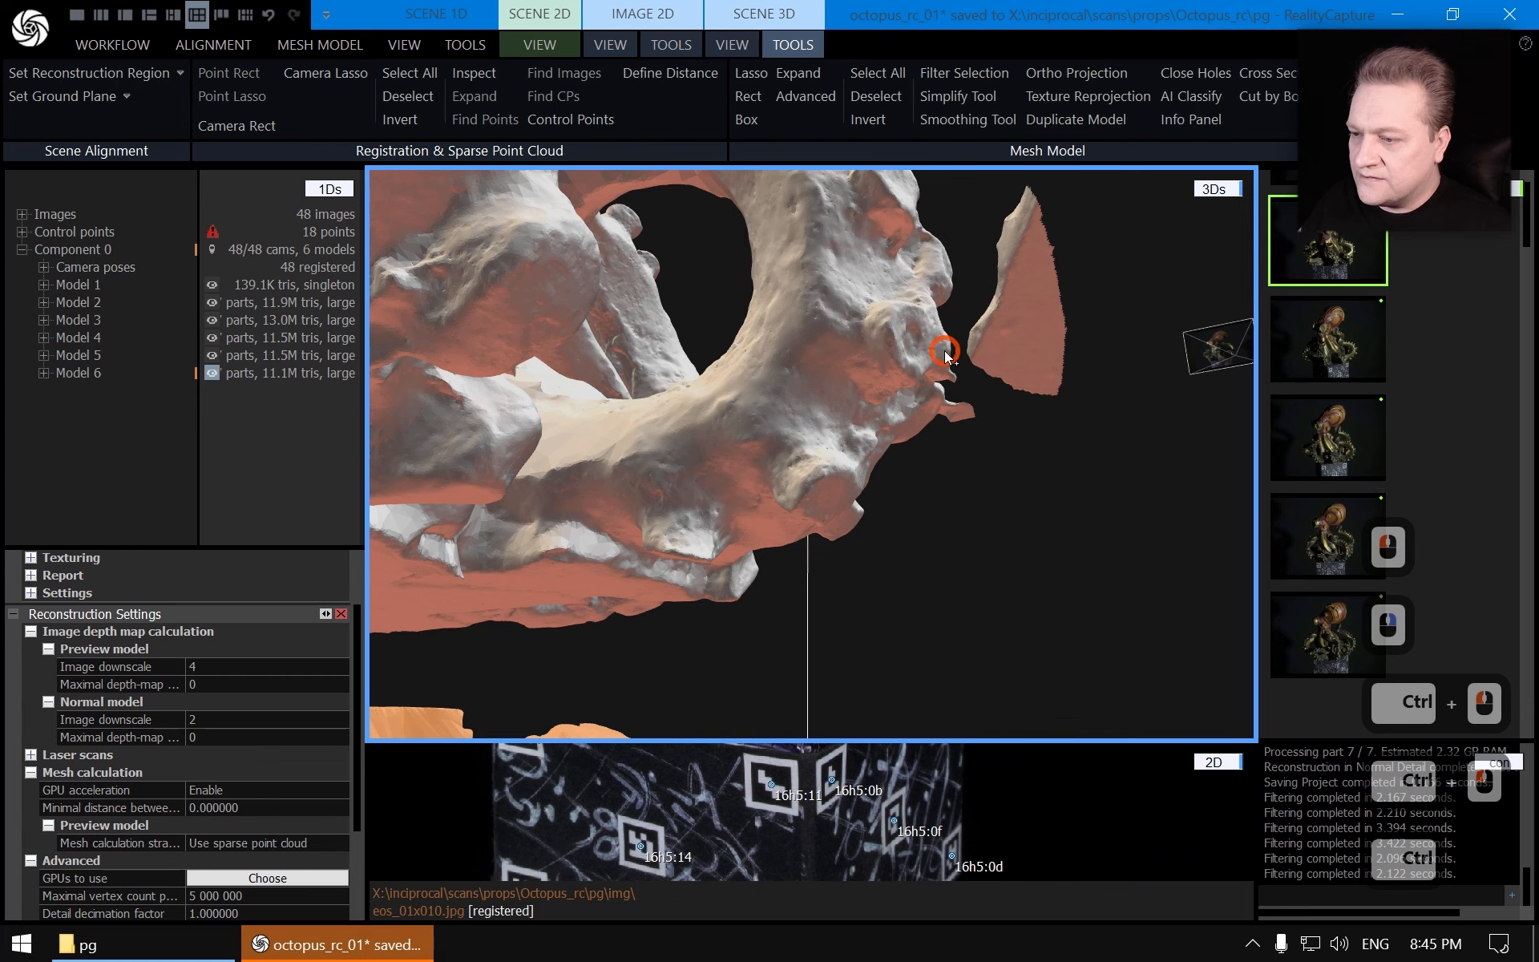
{"action": "scroll", "coordinate": [1023, 428], "scroll_direction": "down", "scroll_amount": 2}
{"action": "scroll", "coordinate": [1023, 425], "scroll_direction": "up", "scroll_amount": 5}
{"action": "left_click_drag", "start_coordinate": [1047, 360], "coordinate": [1026, 507]}
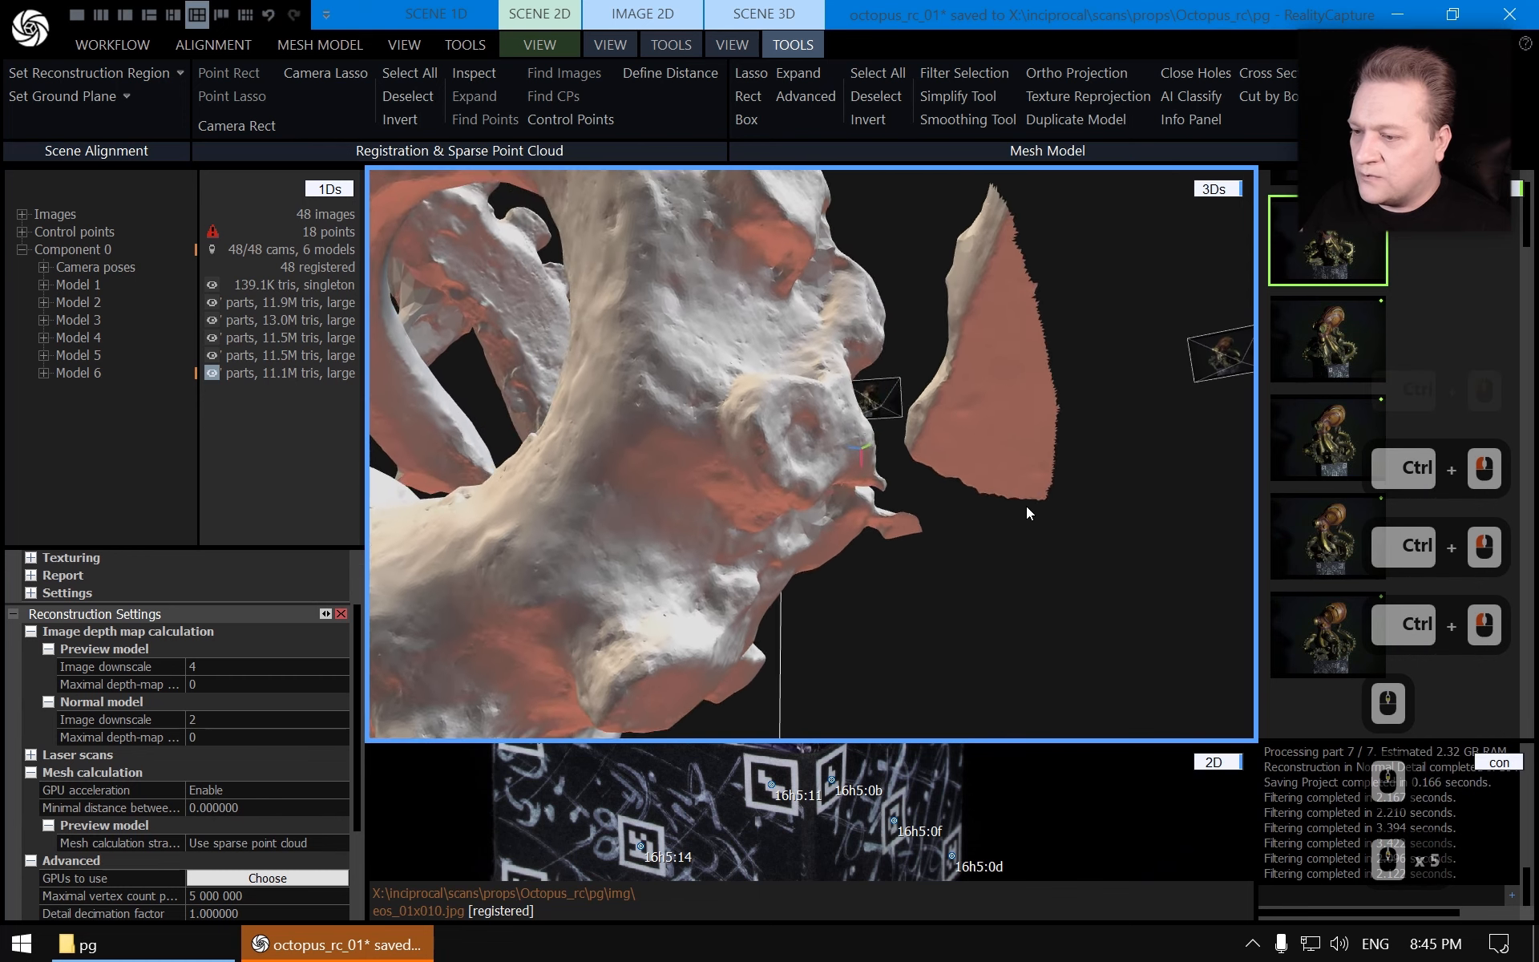
{"action": "scroll", "coordinate": [993, 545], "scroll_direction": "down", "scroll_amount": 2}
{"action": "right_click_drag", "start_coordinate": [1026, 506], "coordinate": [985, 460]}
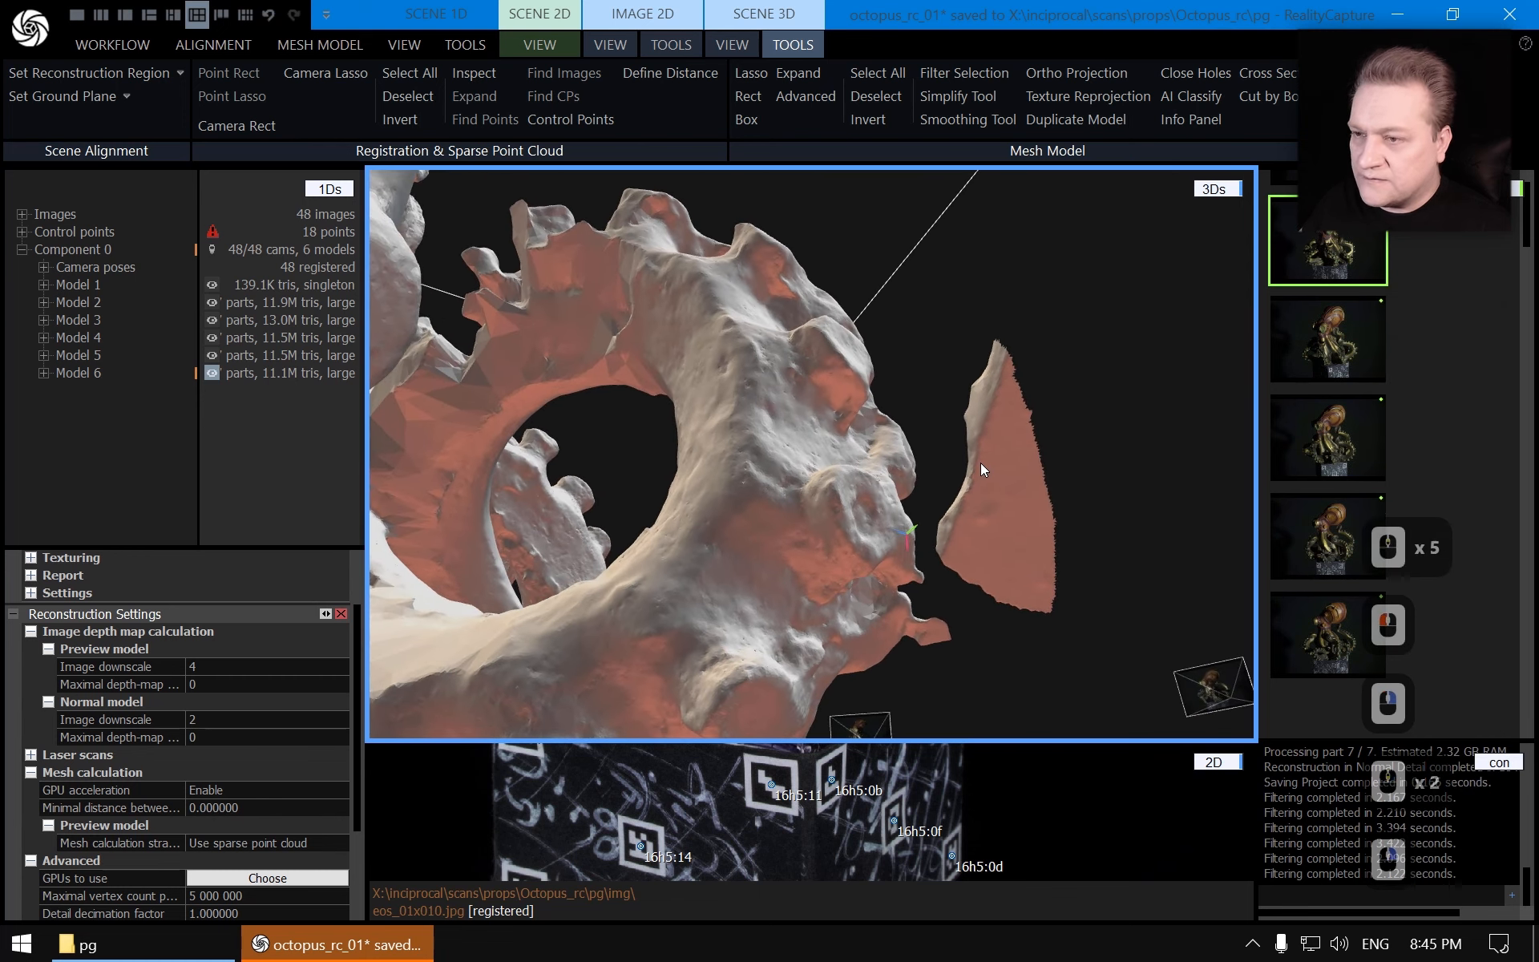
{"action": "left_click", "coordinate": [752, 72]}
{"action": "mouse_move", "coordinate": [1010, 267]}
{"action": "left_mouse_down", "text": "ctrl"}
{"action": "mouse_move", "coordinate": [945, 330]}
{"action": "mouse_move", "coordinate": [931, 556]}
{"action": "mouse_move", "coordinate": [1077, 618]}
{"action": "mouse_move", "coordinate": [1123, 339]}
{"action": "left_mouse_up", "text": "ctrl"}
{"action": "key", "text": "Escape"}
Extend the selection to the small fragment below that floating sheet
{"action": "scroll", "coordinate": [1042, 489], "scroll_direction": "down", "scroll_amount": 5}
{"action": "scroll", "coordinate": [1030, 606], "scroll_direction": "up", "scroll_amount": 6}
{"action": "scroll", "coordinate": [1034, 600], "scroll_direction": "down", "scroll_amount": 3}
{"action": "scroll", "coordinate": [1023, 594], "scroll_direction": "up", "scroll_amount": 5}
{"action": "scroll", "coordinate": [1021, 600], "scroll_direction": "down", "scroll_amount": 10}
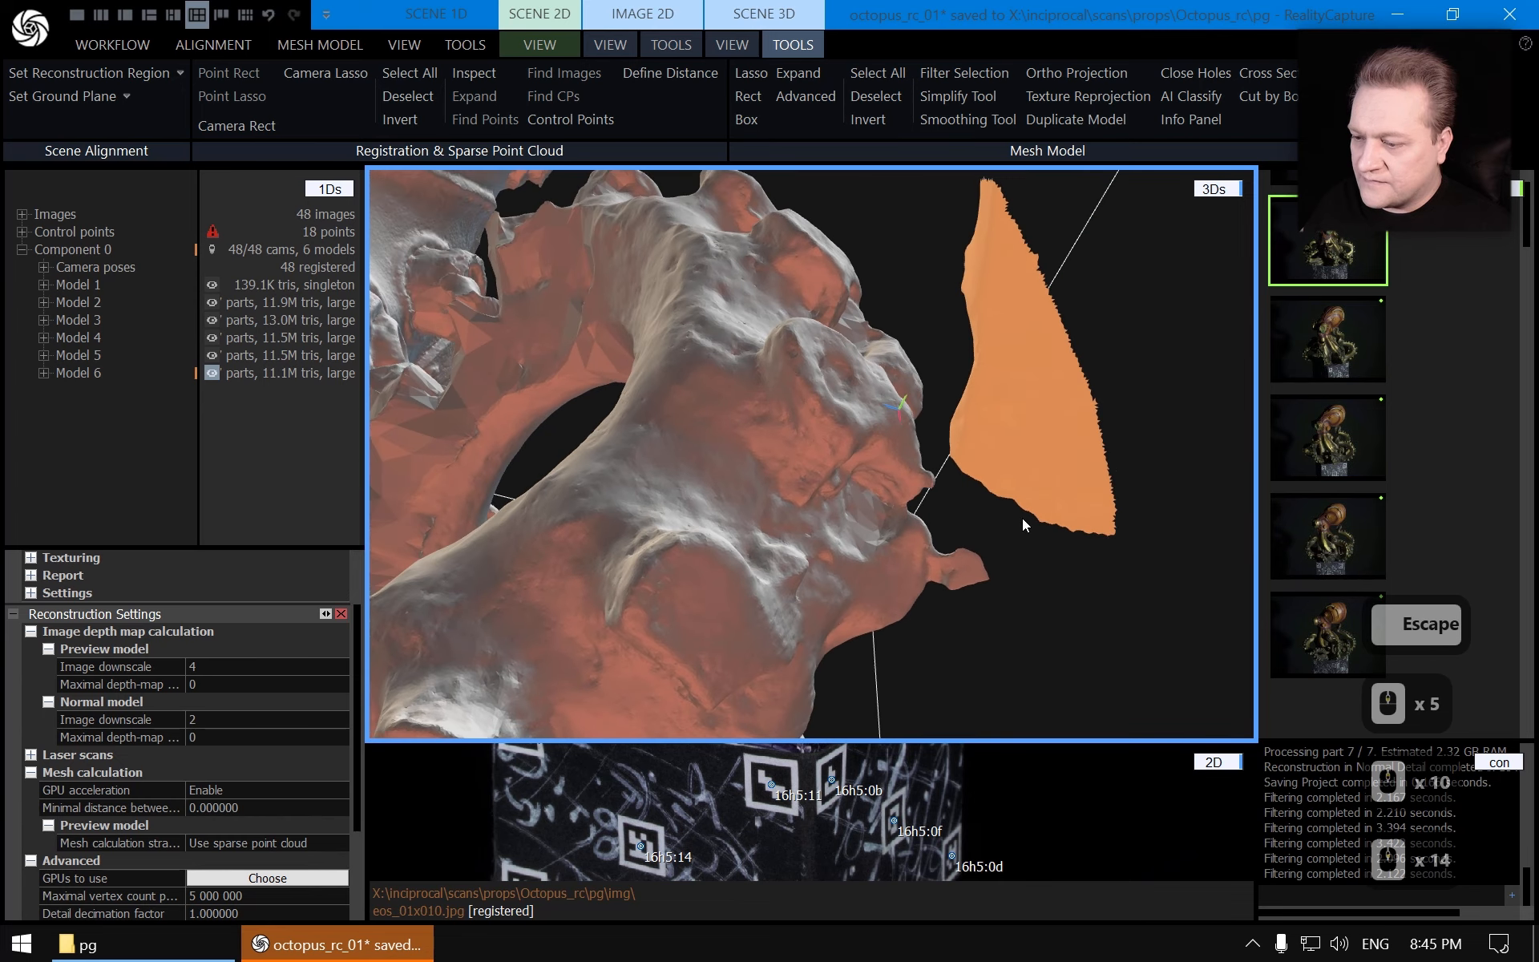
{"action": "left_click", "coordinate": [751, 73]}
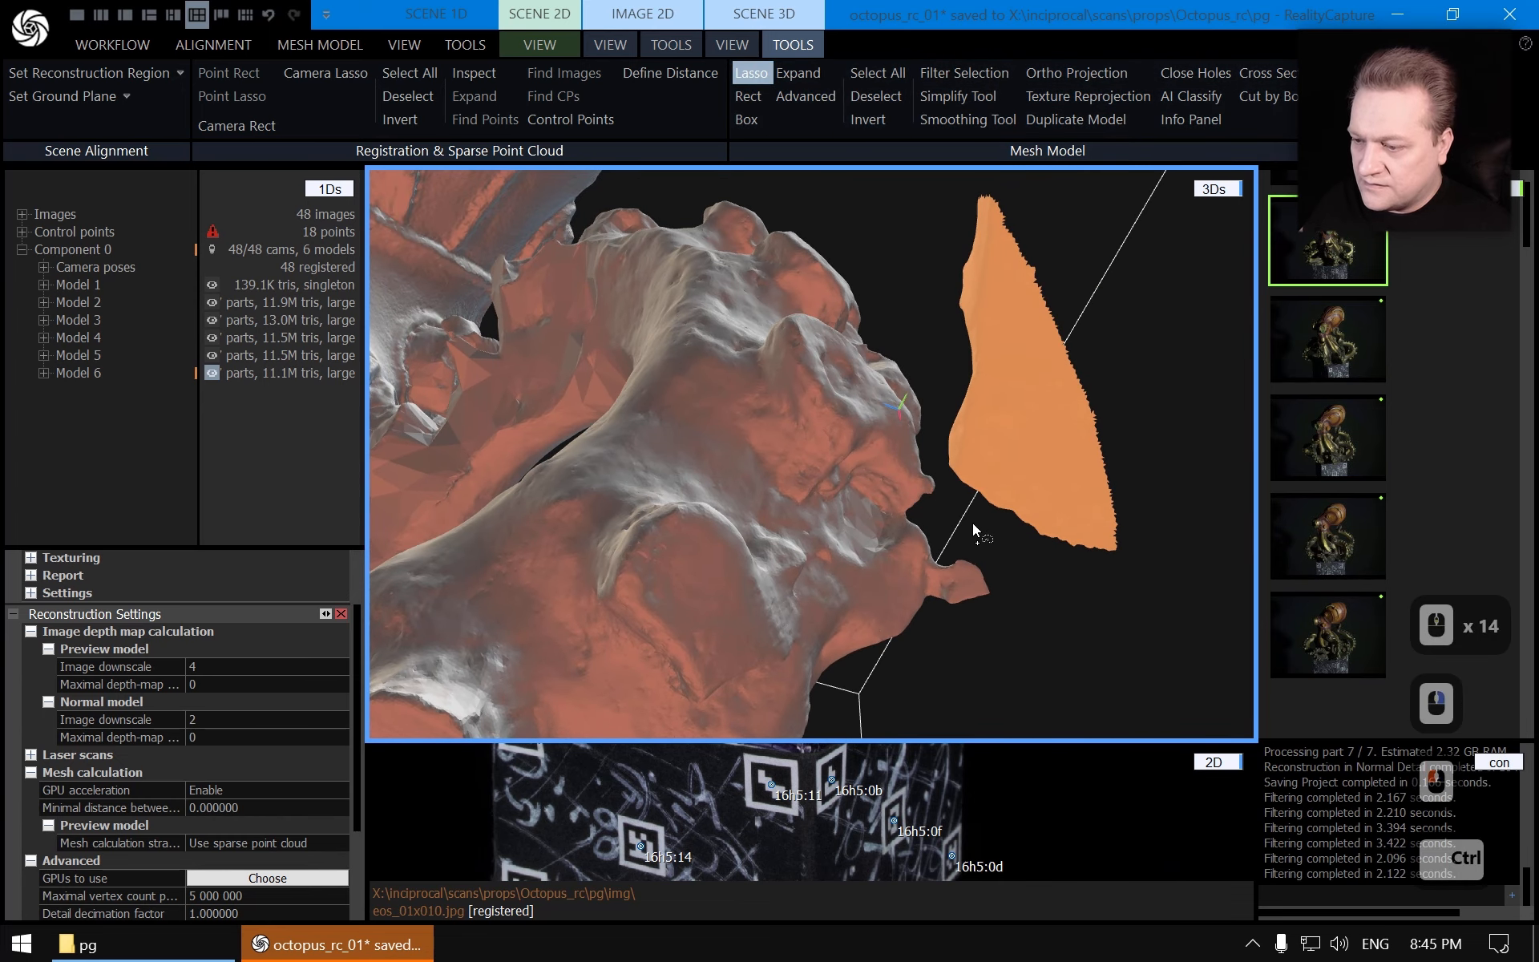
{"action": "mouse_move", "coordinate": [938, 555]}
{"action": "left_mouse_down", "text": "ctrl"}
{"action": "mouse_move", "coordinate": [927, 613]}
{"action": "mouse_move", "coordinate": [1061, 587]}
{"action": "mouse_move", "coordinate": [1049, 593]}
{"action": "left_mouse_up", "text": "ctrl"}
{"action": "key", "text": "Escape"}
Add the background sheet in front of the head to the selection
{"action": "left_click_drag", "start_coordinate": [1012, 441], "coordinate": [950, 470]}
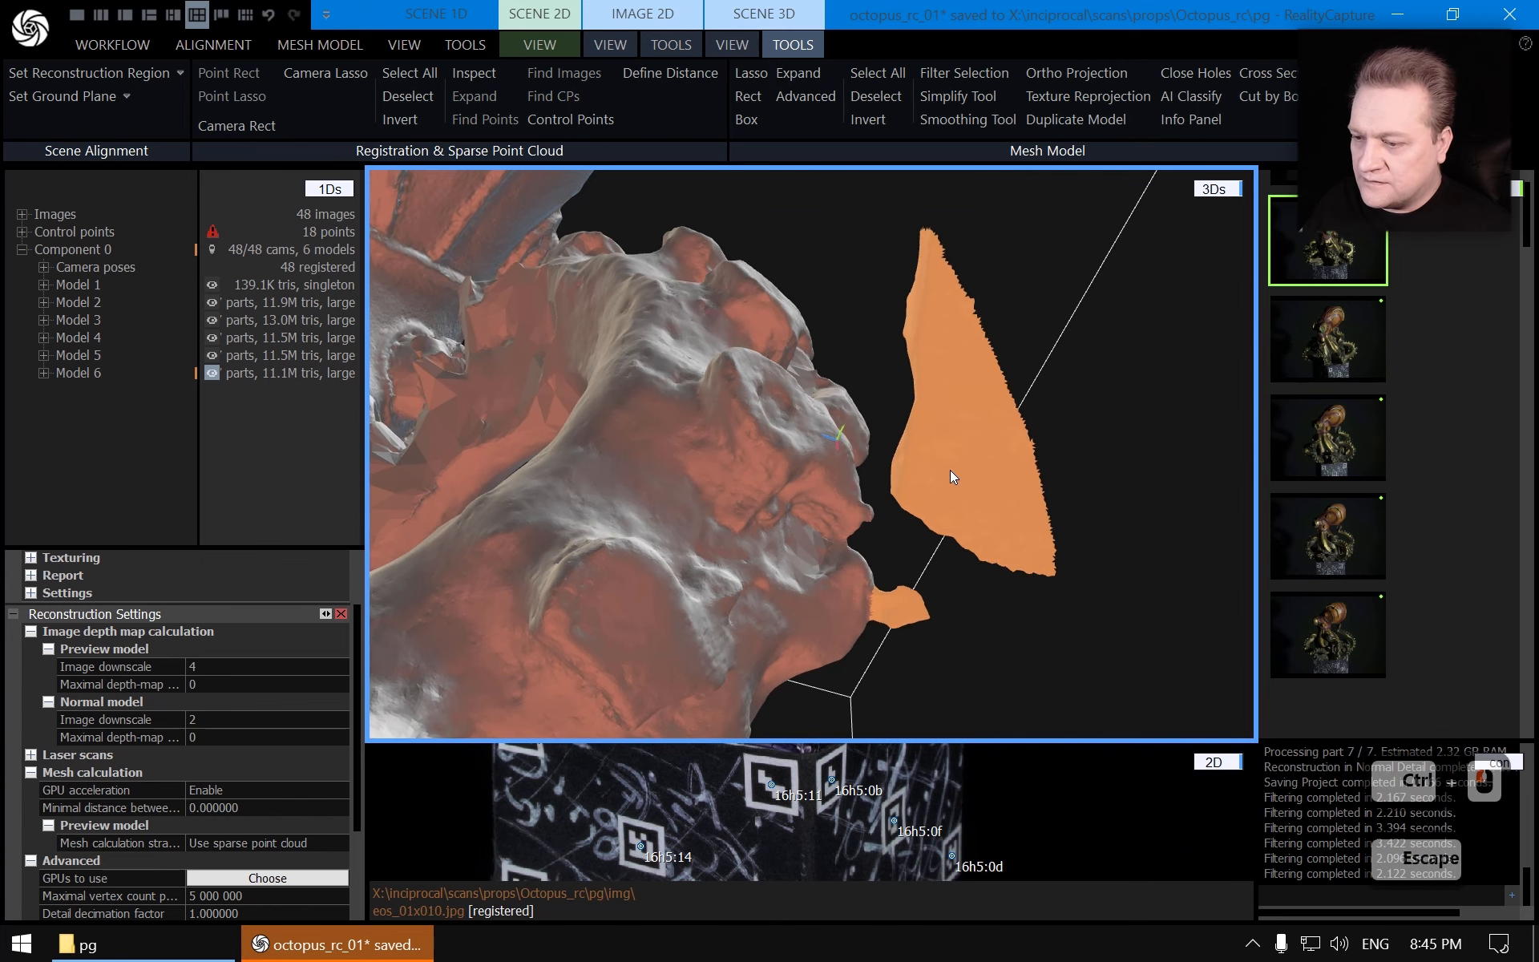
{"action": "mouse_move", "coordinate": [950, 470]}
{"action": "right_mouse_down"}
{"action": "mouse_move", "coordinate": [818, 505]}
{"action": "mouse_move", "coordinate": [885, 495]}
{"action": "mouse_move", "coordinate": [662, 582]}
{"action": "mouse_move", "coordinate": [689, 627]}
{"action": "mouse_move", "coordinate": [722, 613]}
{"action": "right_mouse_up"}
{"action": "scroll", "coordinate": [726, 611], "scroll_direction": "up", "scroll_amount": 2}
{"action": "left_click", "coordinate": [751, 73]}
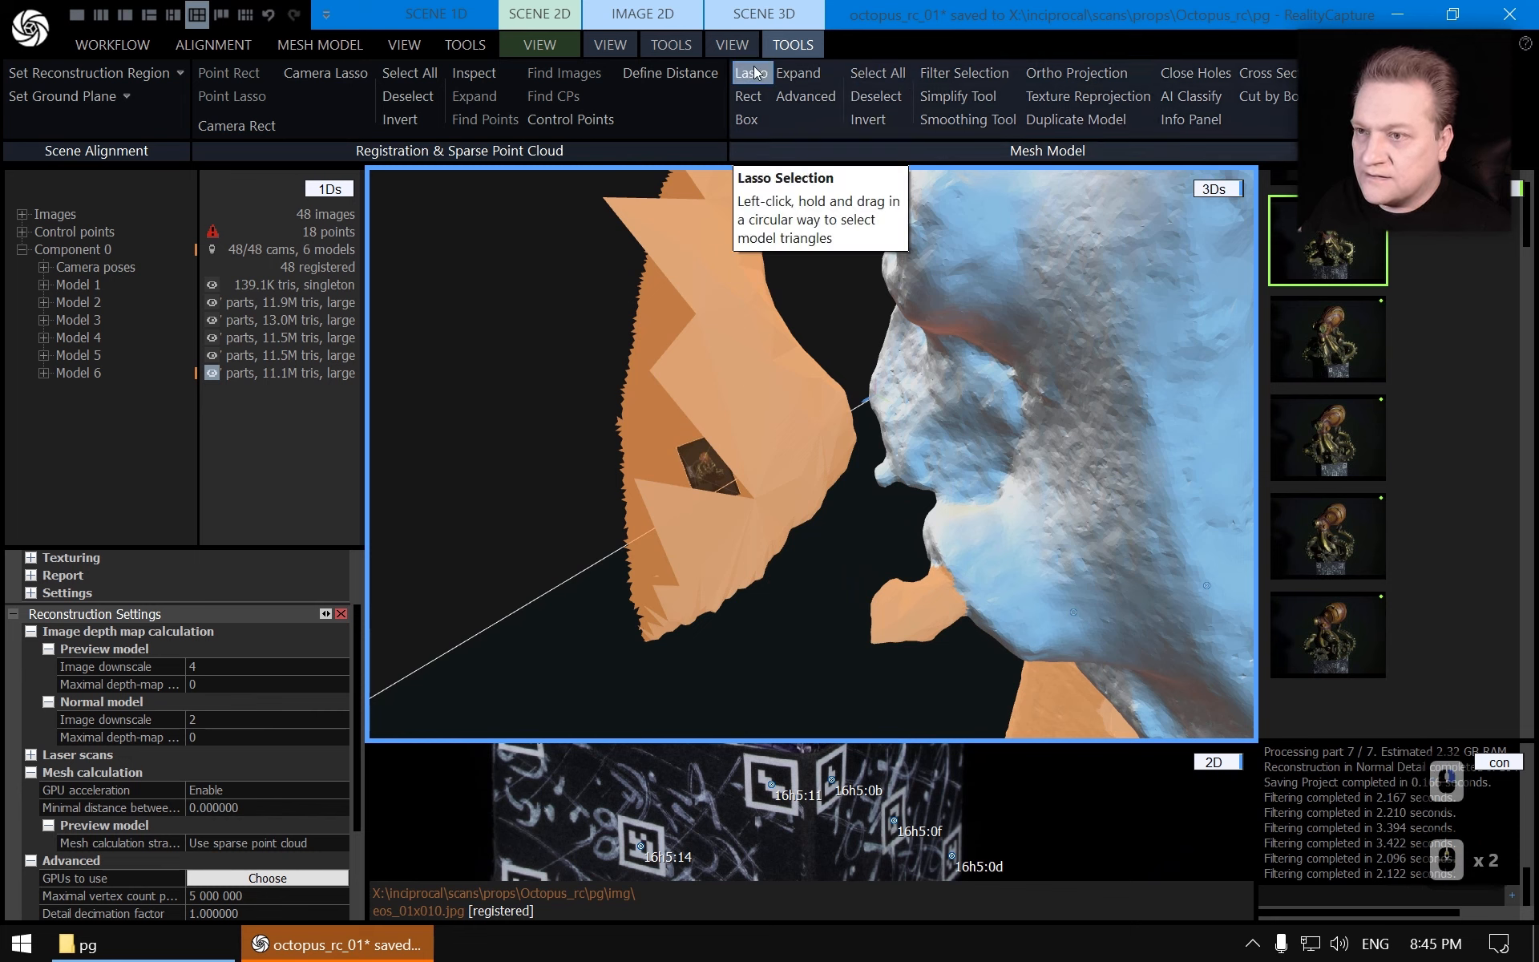
{"action": "mouse_move", "coordinate": [857, 536]}
{"action": "left_mouse_down"}
{"action": "mouse_move", "coordinate": [899, 502]}
{"action": "mouse_move", "coordinate": [899, 476]}
{"action": "mouse_move", "coordinate": [872, 435]}
{"action": "mouse_move", "coordinate": [830, 431]}
{"action": "left_mouse_up"}
{"action": "key", "text": "Escape"}
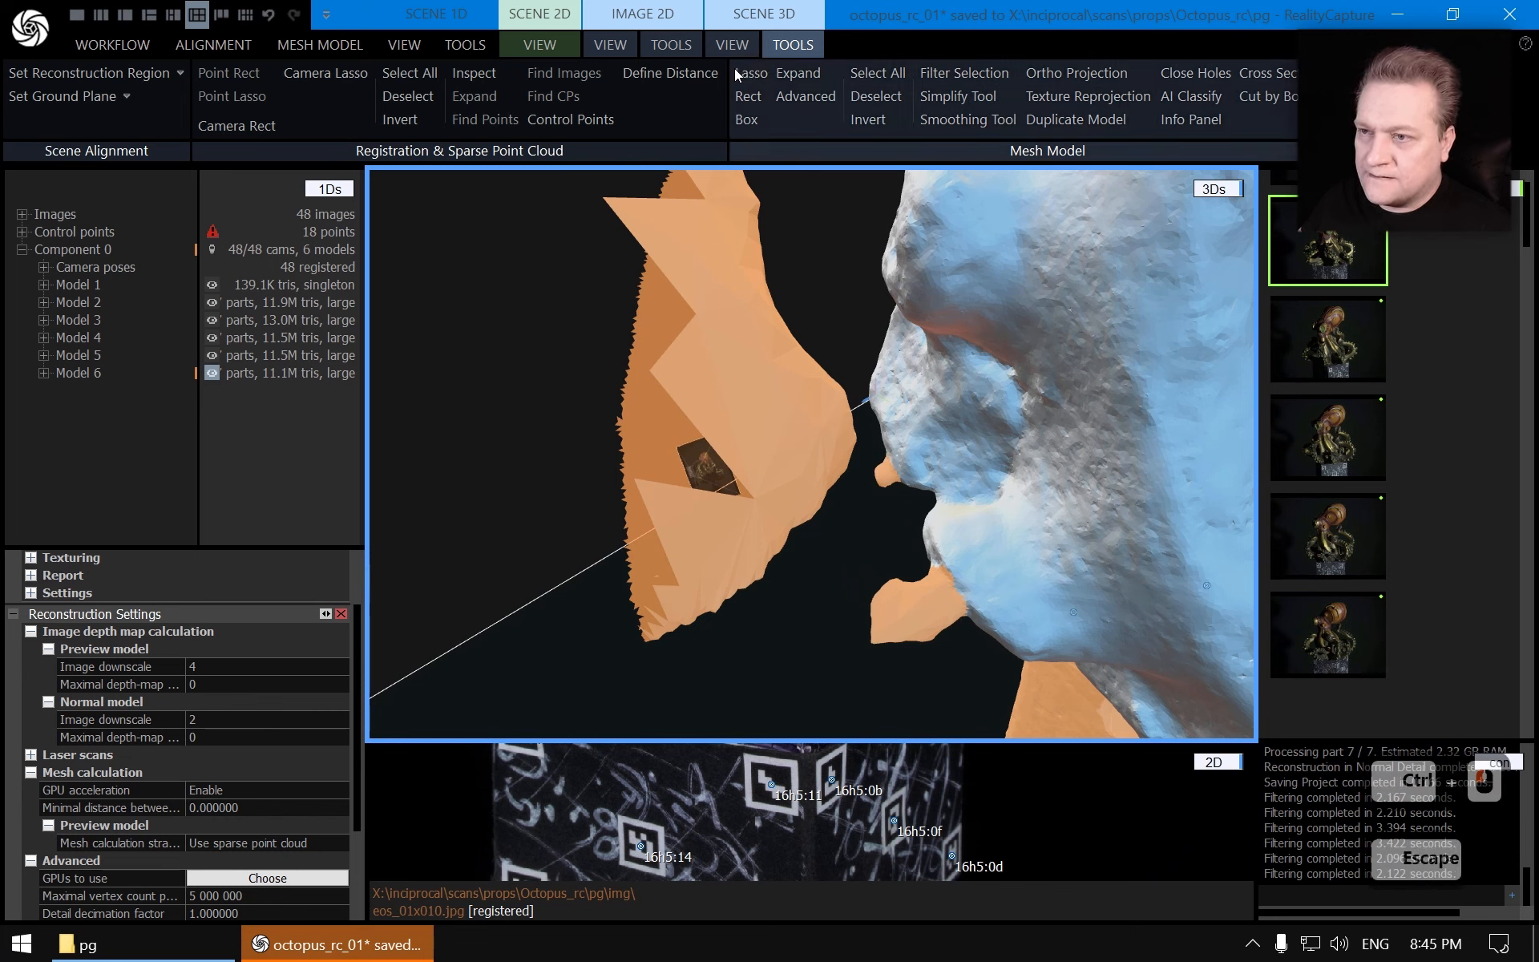
Filter the selected fragments out of the model into another new model
{"action": "scroll", "coordinate": [842, 441], "scroll_direction": "down", "scroll_amount": 16}
{"action": "scroll", "coordinate": [831, 450], "scroll_direction": "down", "scroll_amount": 3}
{"action": "right_click_drag", "start_coordinate": [796, 522], "coordinate": [997, 420]}
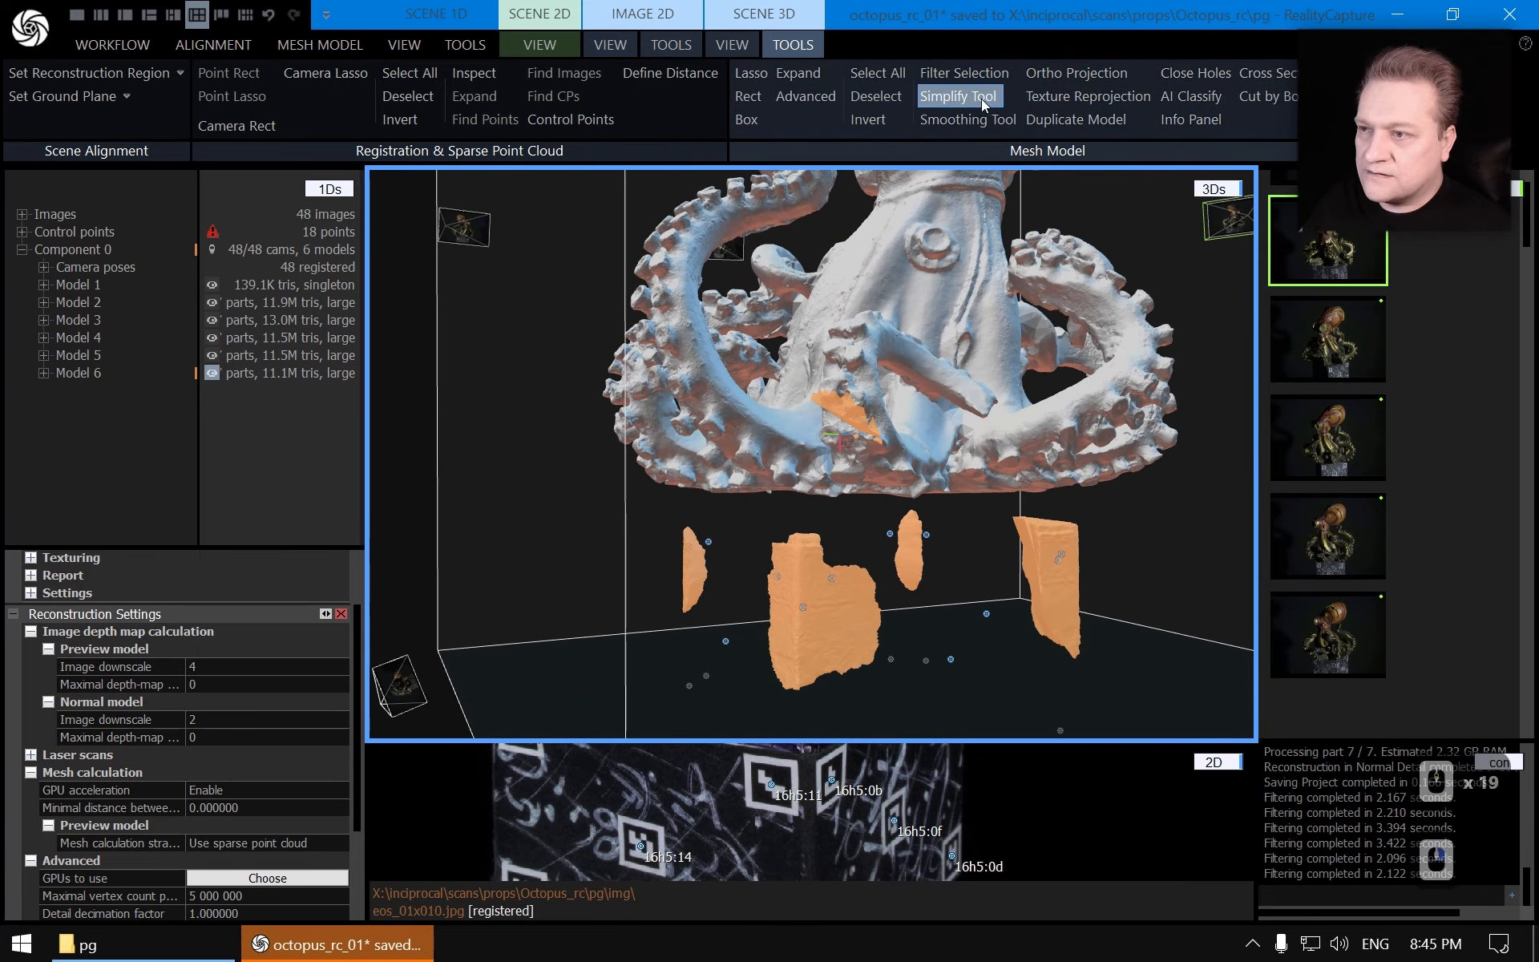
{"action": "left_click", "coordinate": [964, 73]}
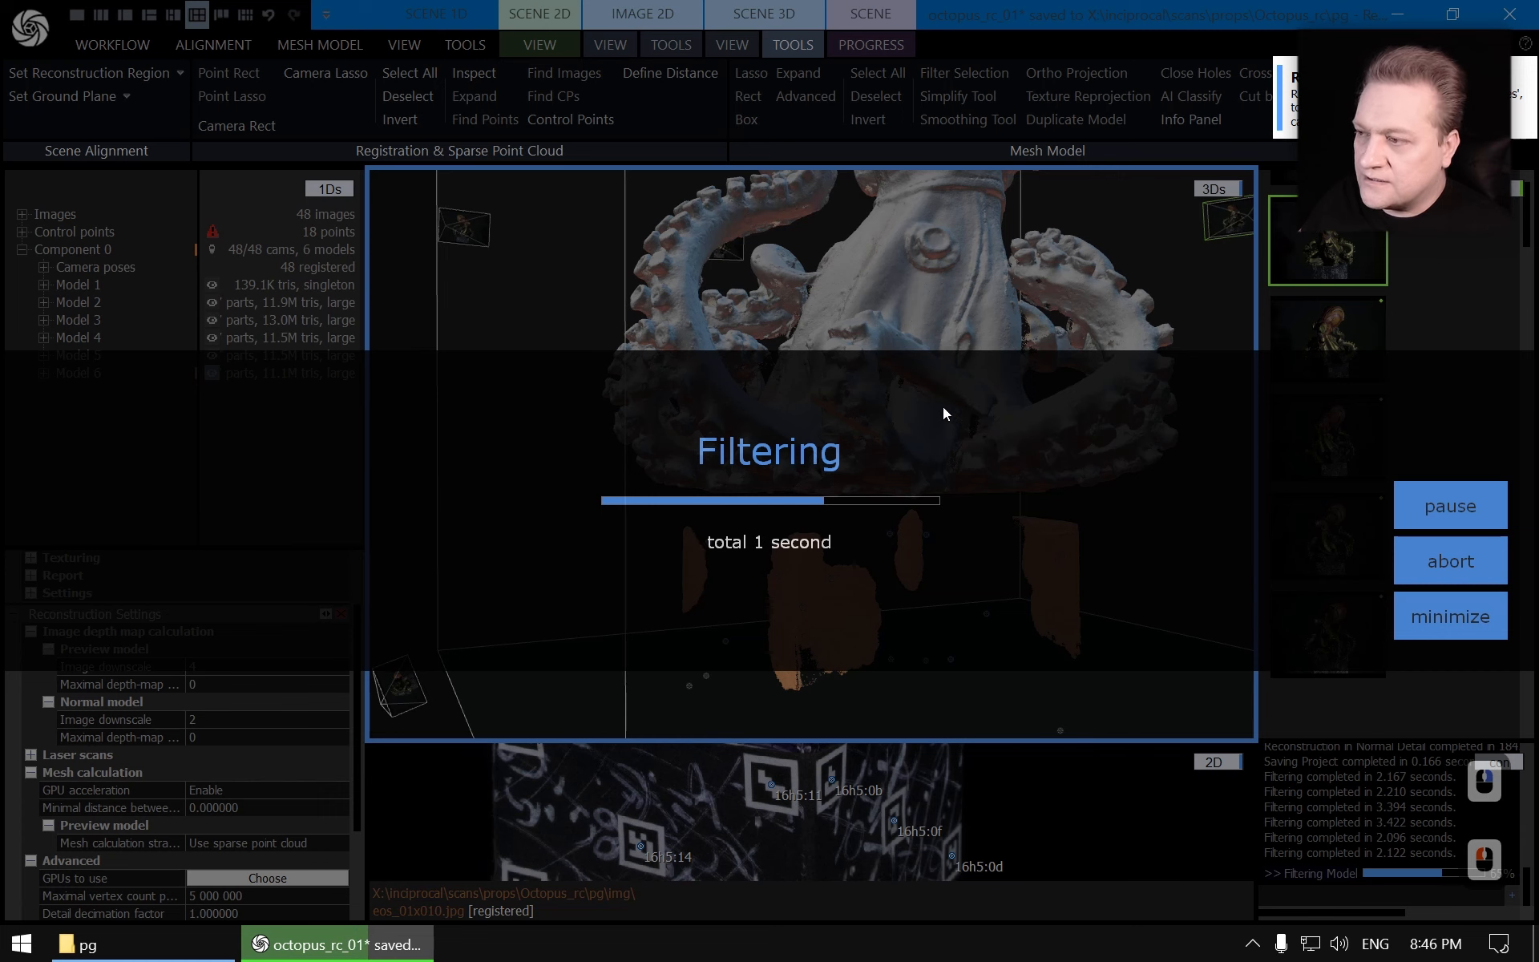
{"action": "scroll", "coordinate": [887, 454], "scroll_direction": "down", "scroll_amount": 4}
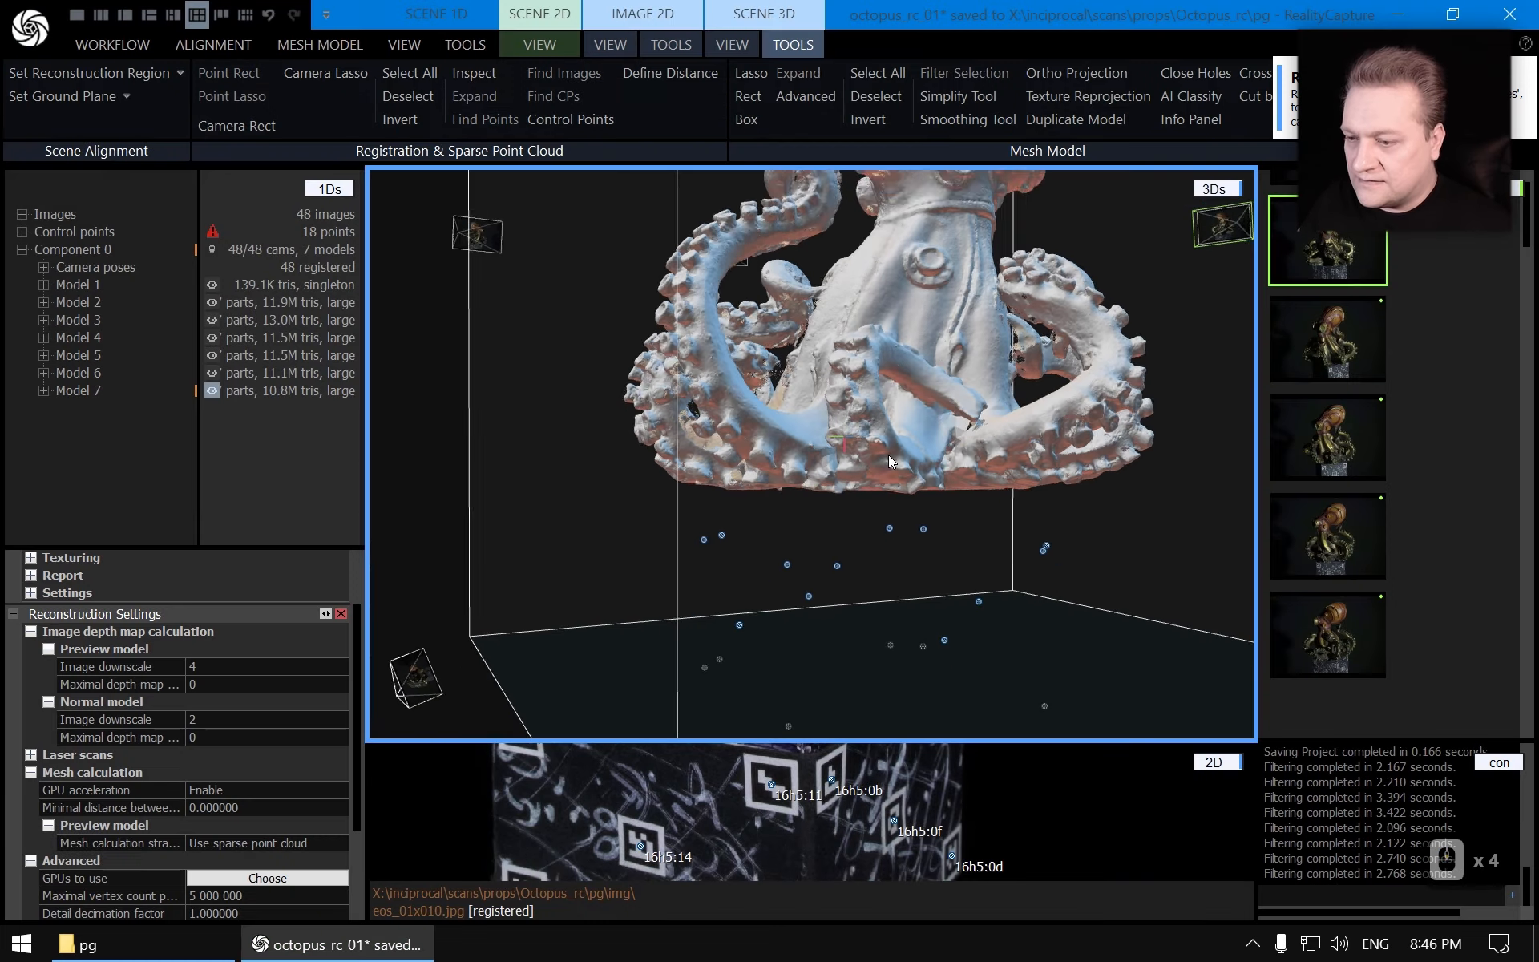
Inspect the filtered model from several angles for leftover background fragments
{"action": "right_click_drag", "start_coordinate": [968, 436], "coordinate": [793, 490]}
{"action": "left_click_drag", "start_coordinate": [802, 489], "coordinate": [946, 513]}
{"action": "right_click_drag", "start_coordinate": [946, 513], "coordinate": [864, 454]}
{"action": "scroll", "coordinate": [971, 517], "scroll_direction": "up", "scroll_amount": 3}
{"action": "double_click", "coordinate": [797, 401], "text": "ctrl"}
{"action": "scroll", "coordinate": [954, 441], "scroll_direction": "down", "scroll_amount": 2}
{"action": "right_click_drag", "start_coordinate": [966, 442], "coordinate": [674, 449]}
{"action": "scroll", "coordinate": [913, 436], "scroll_direction": "down", "scroll_amount": 4}
{"action": "right_click_drag", "start_coordinate": [920, 434], "coordinate": [697, 453]}
{"action": "scroll", "coordinate": [834, 441], "scroll_direction": "up", "scroll_amount": 3}
{"action": "right_click_drag", "start_coordinate": [841, 440], "coordinate": [1042, 420]}
{"action": "left_click_drag", "start_coordinate": [1042, 420], "coordinate": [862, 522]}
{"action": "right_click_drag", "start_coordinate": [862, 522], "coordinate": [794, 437]}
{"action": "scroll", "coordinate": [906, 437], "scroll_direction": "up", "scroll_amount": 4}
{"action": "scroll", "coordinate": [796, 413], "scroll_direction": "up", "scroll_amount": 3}
{"action": "left_click_drag", "start_coordinate": [794, 437], "coordinate": [718, 471]}
{"action": "right_click_drag", "start_coordinate": [718, 472], "coordinate": [733, 441]}
{"action": "double_click", "coordinate": [666, 450], "text": "ctrl"}
{"action": "scroll", "coordinate": [667, 449], "scroll_direction": "up", "scroll_amount": 3}
{"action": "scroll", "coordinate": [791, 402], "scroll_direction": "down", "scroll_amount": 2}
{"action": "scroll", "coordinate": [881, 430], "scroll_direction": "down", "scroll_amount": 3}
{"action": "scroll", "coordinate": [878, 407], "scroll_direction": "up", "scroll_amount": 4}
{"action": "scroll", "coordinate": [734, 441], "scroll_direction": "down", "scroll_amount": 4}
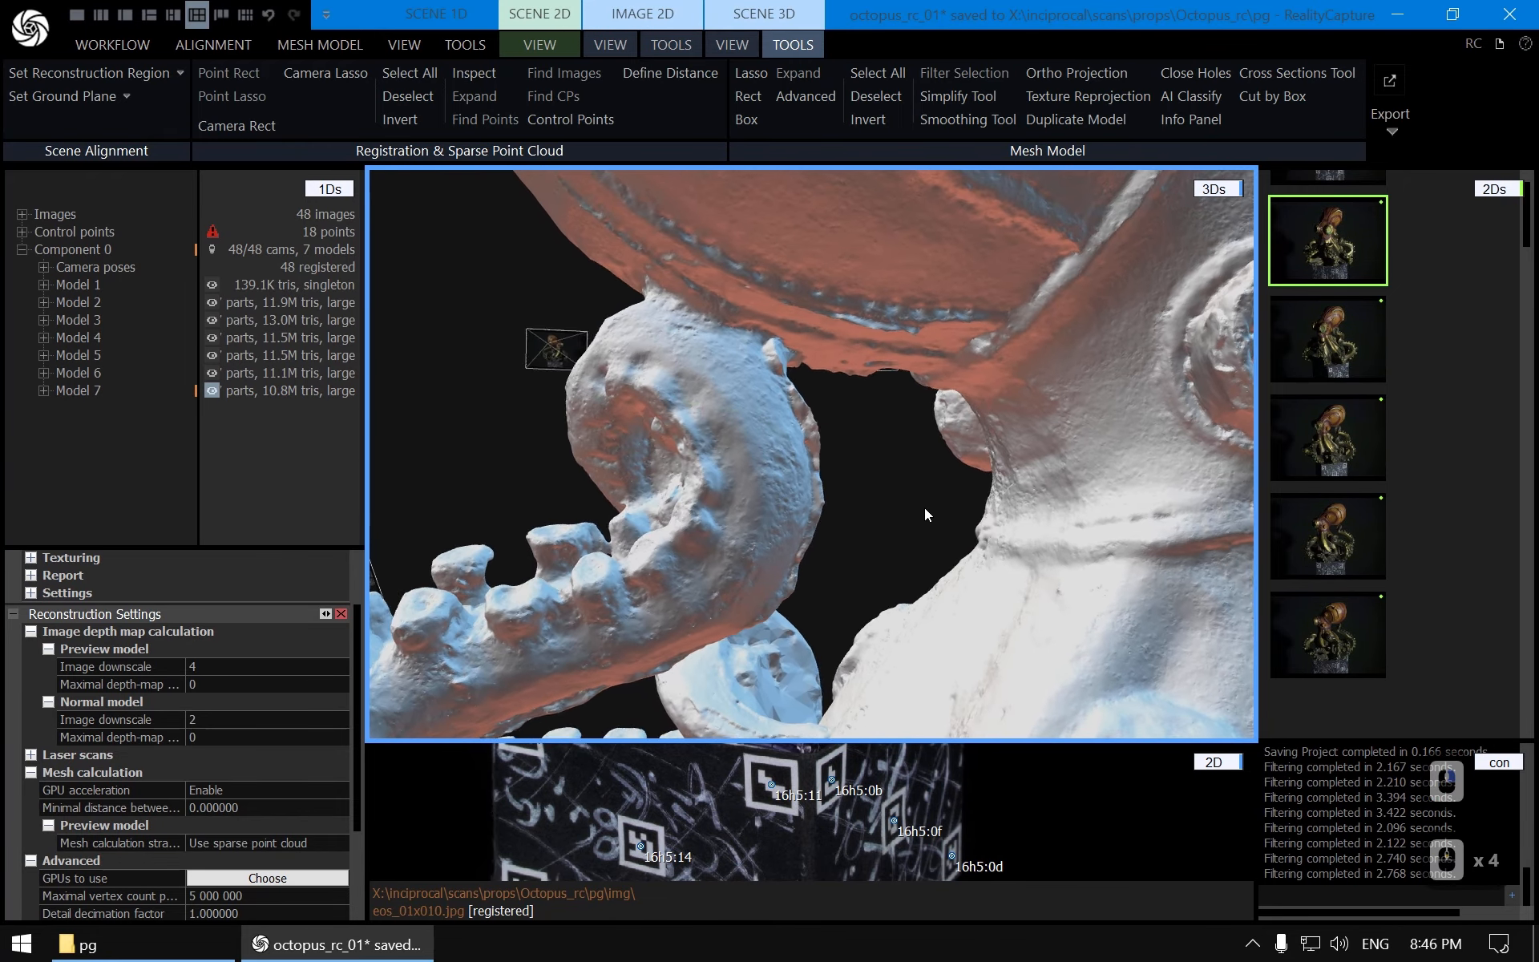
{"action": "scroll", "coordinate": [923, 507], "scroll_direction": "down", "scroll_amount": 4}
{"action": "scroll", "coordinate": [874, 547], "scroll_direction": "up", "scroll_amount": 5}
{"action": "right_click_drag", "start_coordinate": [978, 559], "coordinate": [921, 563]}
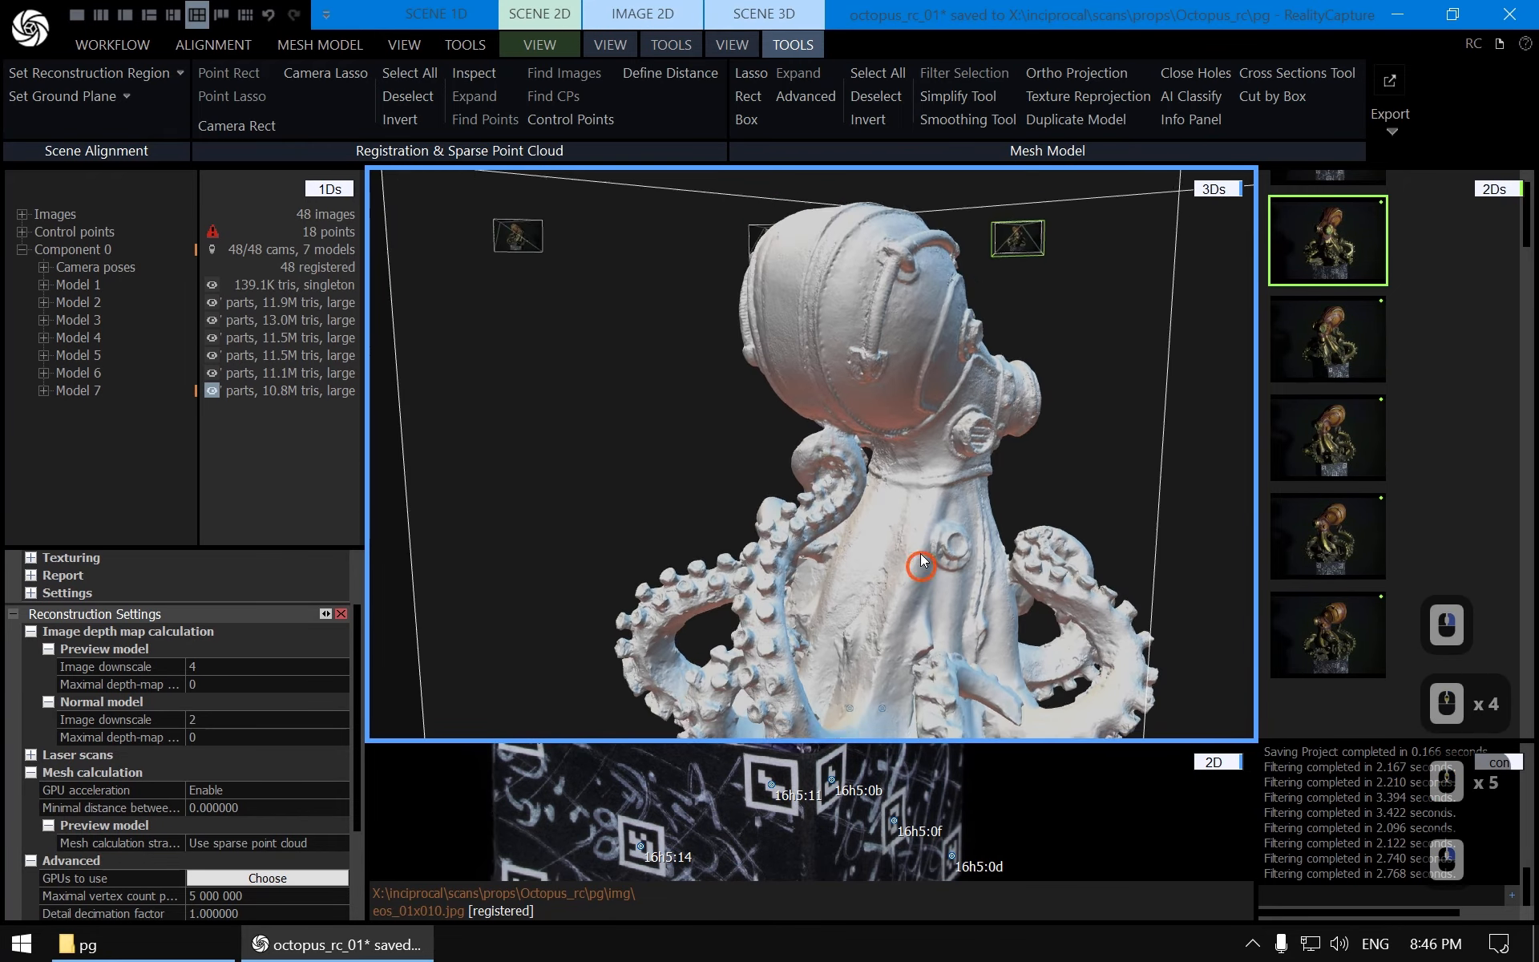
{"action": "left_click_drag", "start_coordinate": [921, 563], "coordinate": [937, 438]}
{"action": "scroll", "coordinate": [689, 421], "scroll_direction": "up", "scroll_amount": 6}
{"action": "right_click_drag", "start_coordinate": [937, 437], "coordinate": [869, 353]}
{"action": "left_click_drag", "start_coordinate": [870, 353], "coordinate": [896, 473]}
{"action": "right_click_drag", "start_coordinate": [896, 473], "coordinate": [896, 420]}
{"action": "scroll", "coordinate": [896, 420], "scroll_direction": "up", "scroll_amount": 5}
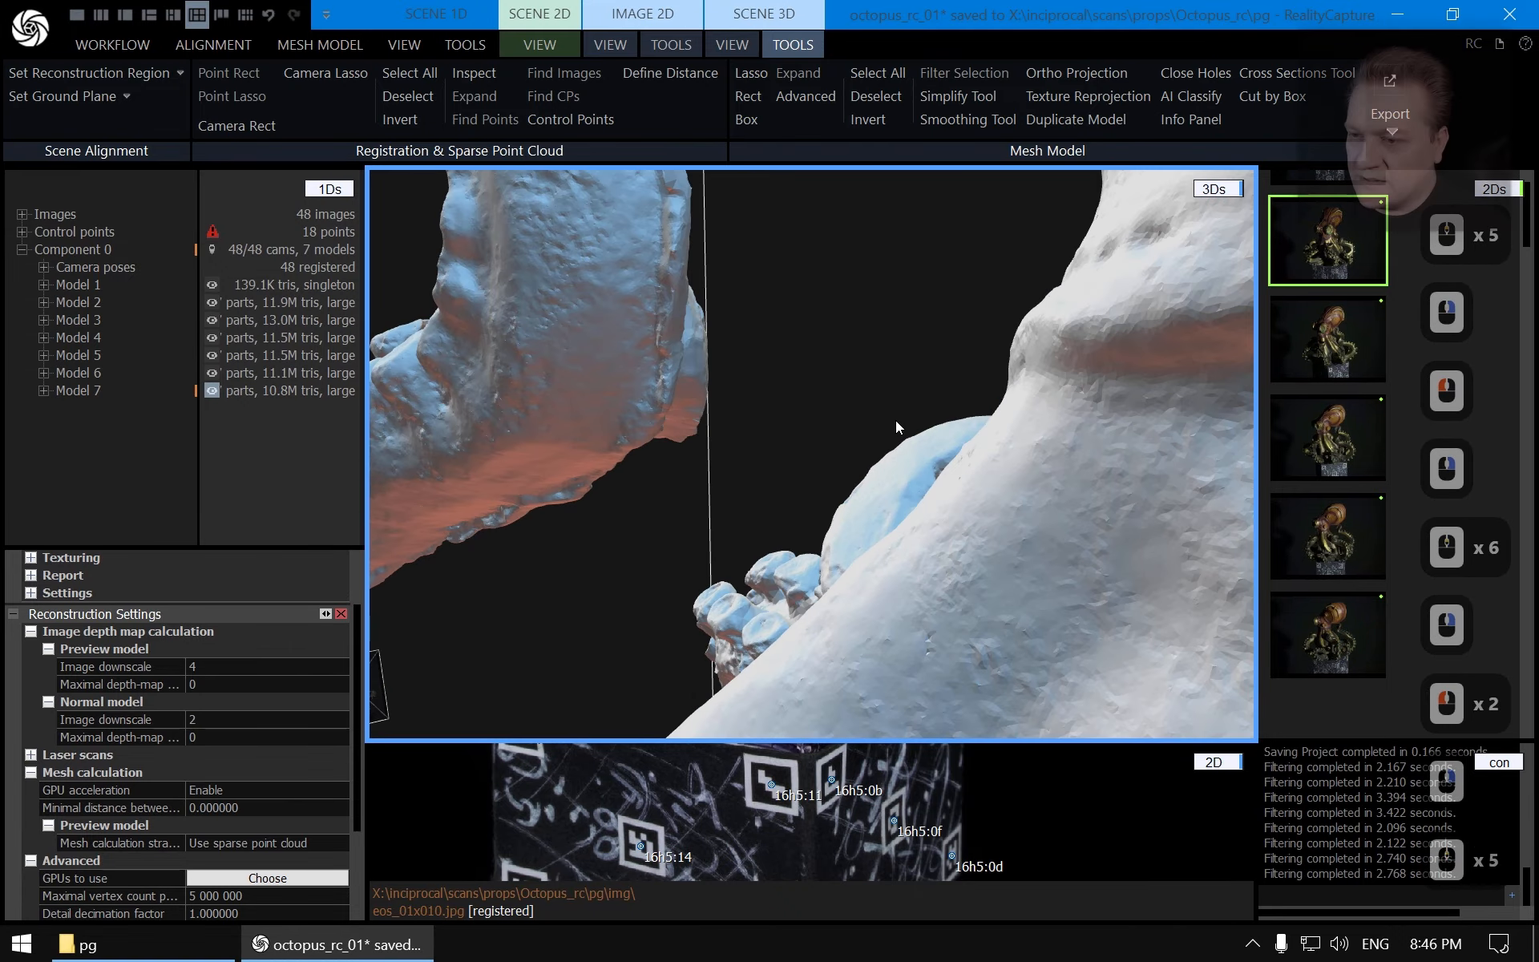
{"action": "left_click_drag", "start_coordinate": [896, 420], "coordinate": [848, 389]}
{"action": "right_click_drag", "start_coordinate": [848, 389], "coordinate": [872, 438]}
{"action": "scroll", "coordinate": [872, 437], "scroll_direction": "down", "scroll_amount": 20}
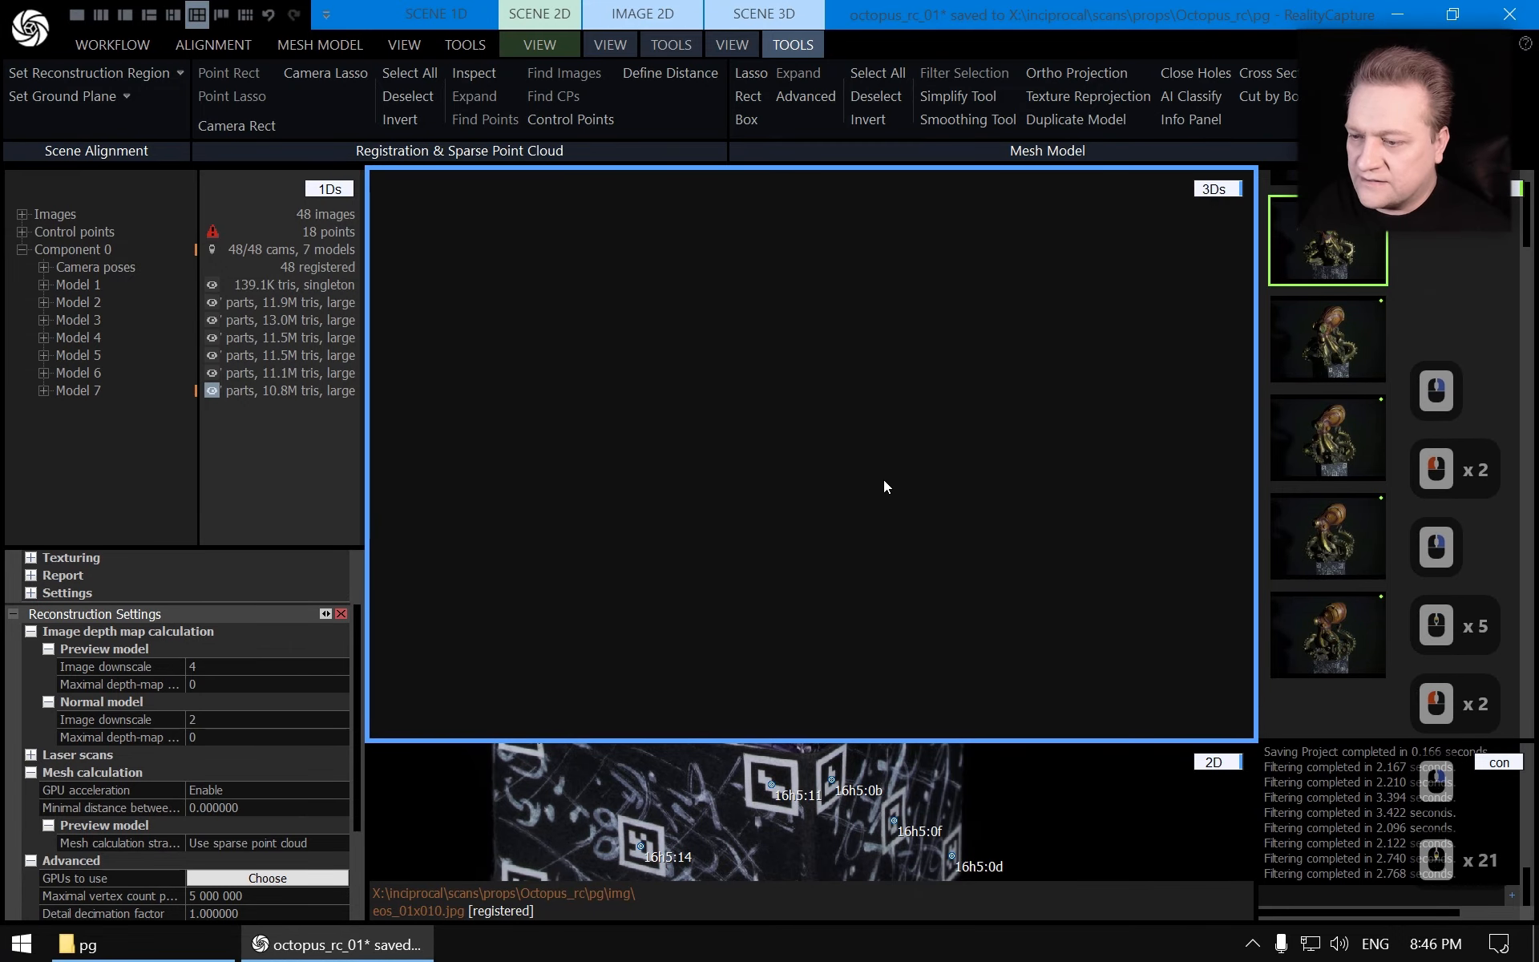
Reset the 3D view and orbit in on the upper tentacle to examine it
{"action": "left_click", "coordinate": [734, 45]}
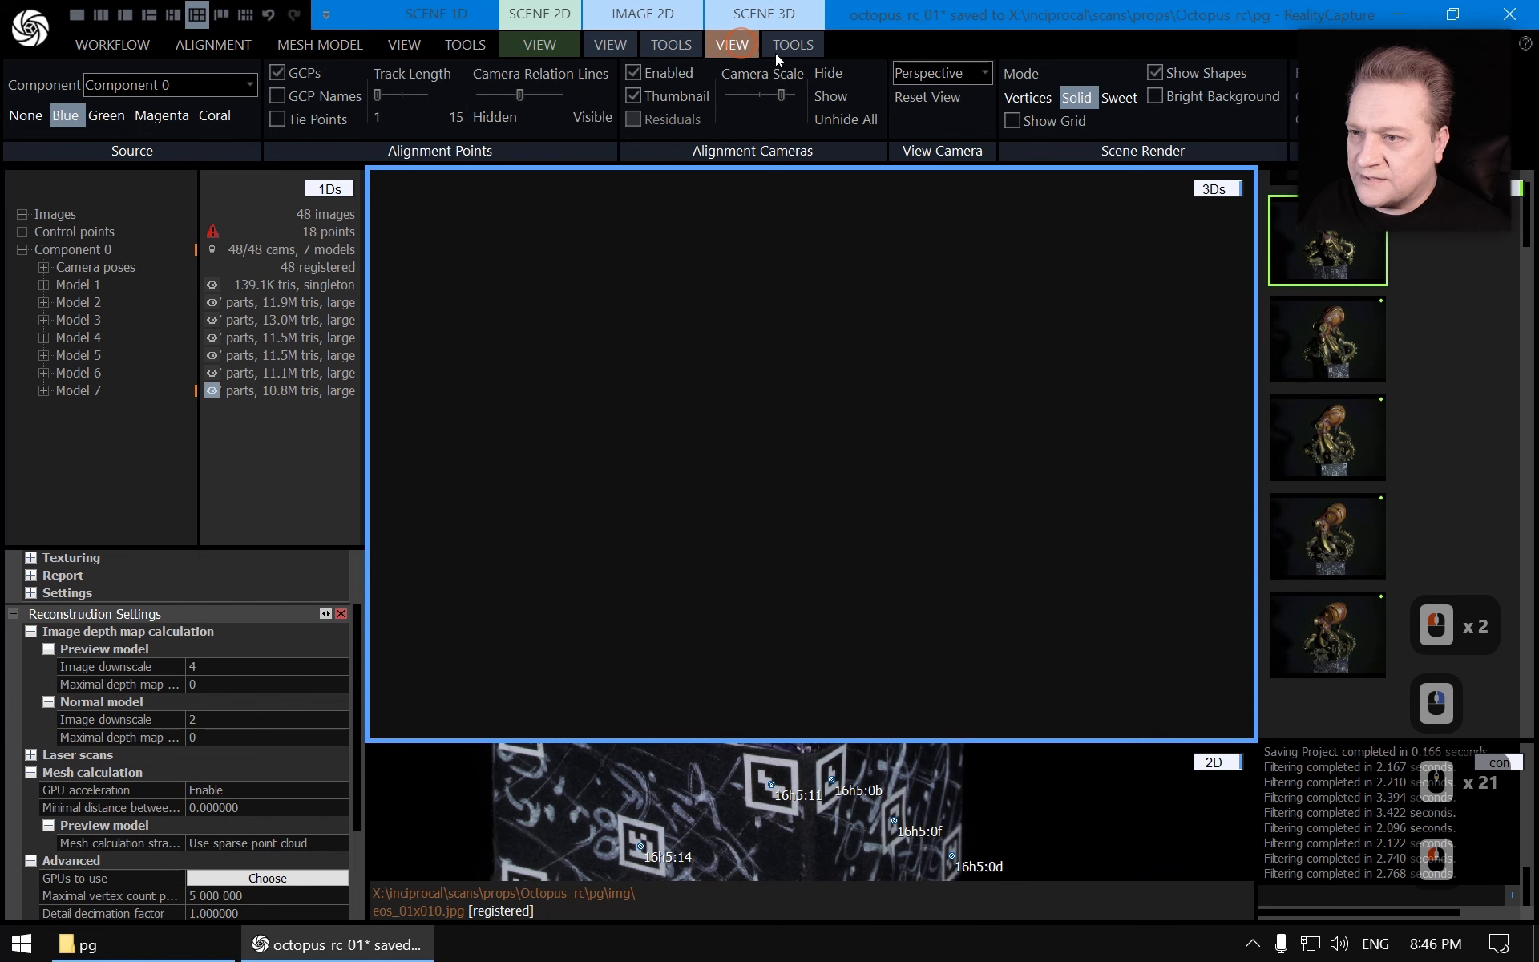
{"action": "left_click", "coordinate": [929, 96]}
{"action": "scroll", "coordinate": [858, 475], "scroll_direction": "down", "scroll_amount": 1}
{"action": "scroll", "coordinate": [888, 460], "scroll_direction": "up", "scroll_amount": 13}
{"action": "right_click_drag", "start_coordinate": [888, 459], "coordinate": [566, 425]}
{"action": "scroll", "coordinate": [566, 425], "scroll_direction": "up", "scroll_amount": 5}
{"action": "left_click_drag", "start_coordinate": [753, 271], "coordinate": [641, 489]}
{"action": "right_click_drag", "start_coordinate": [639, 491], "coordinate": [882, 481]}
{"action": "scroll", "coordinate": [594, 482], "scroll_direction": "up", "scroll_amount": 3}
{"action": "left_click_drag", "start_coordinate": [615, 474], "coordinate": [763, 450]}
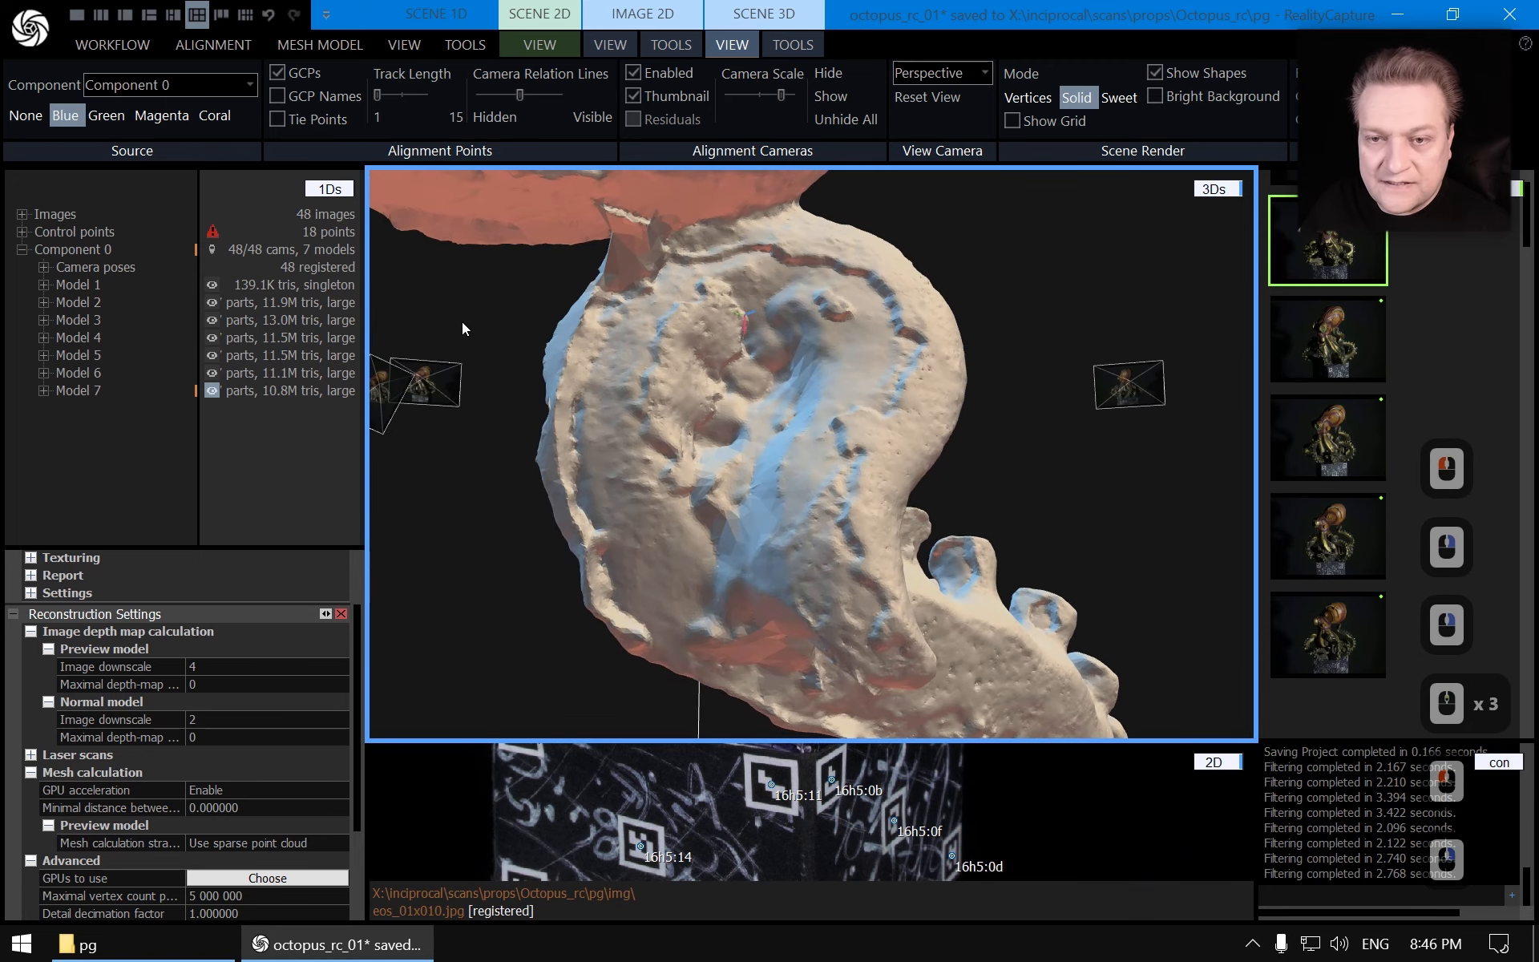
Compare Model 2 with Model 7 by switching which model is displayed
{"action": "left_click", "coordinate": [82, 298]}
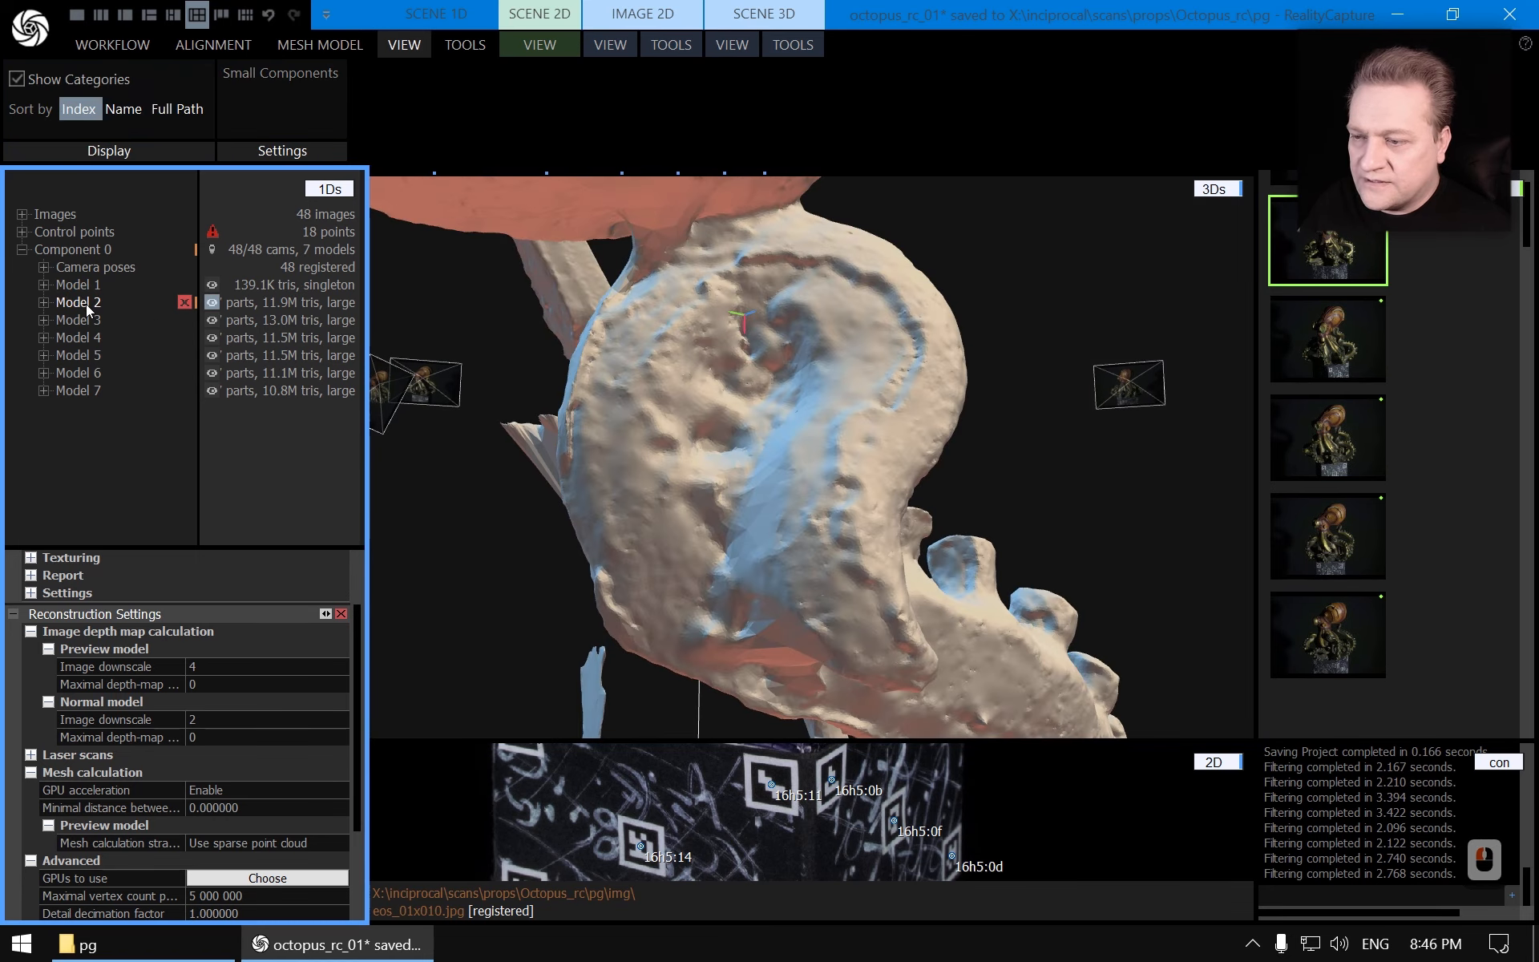
{"action": "left_click", "coordinate": [94, 293]}
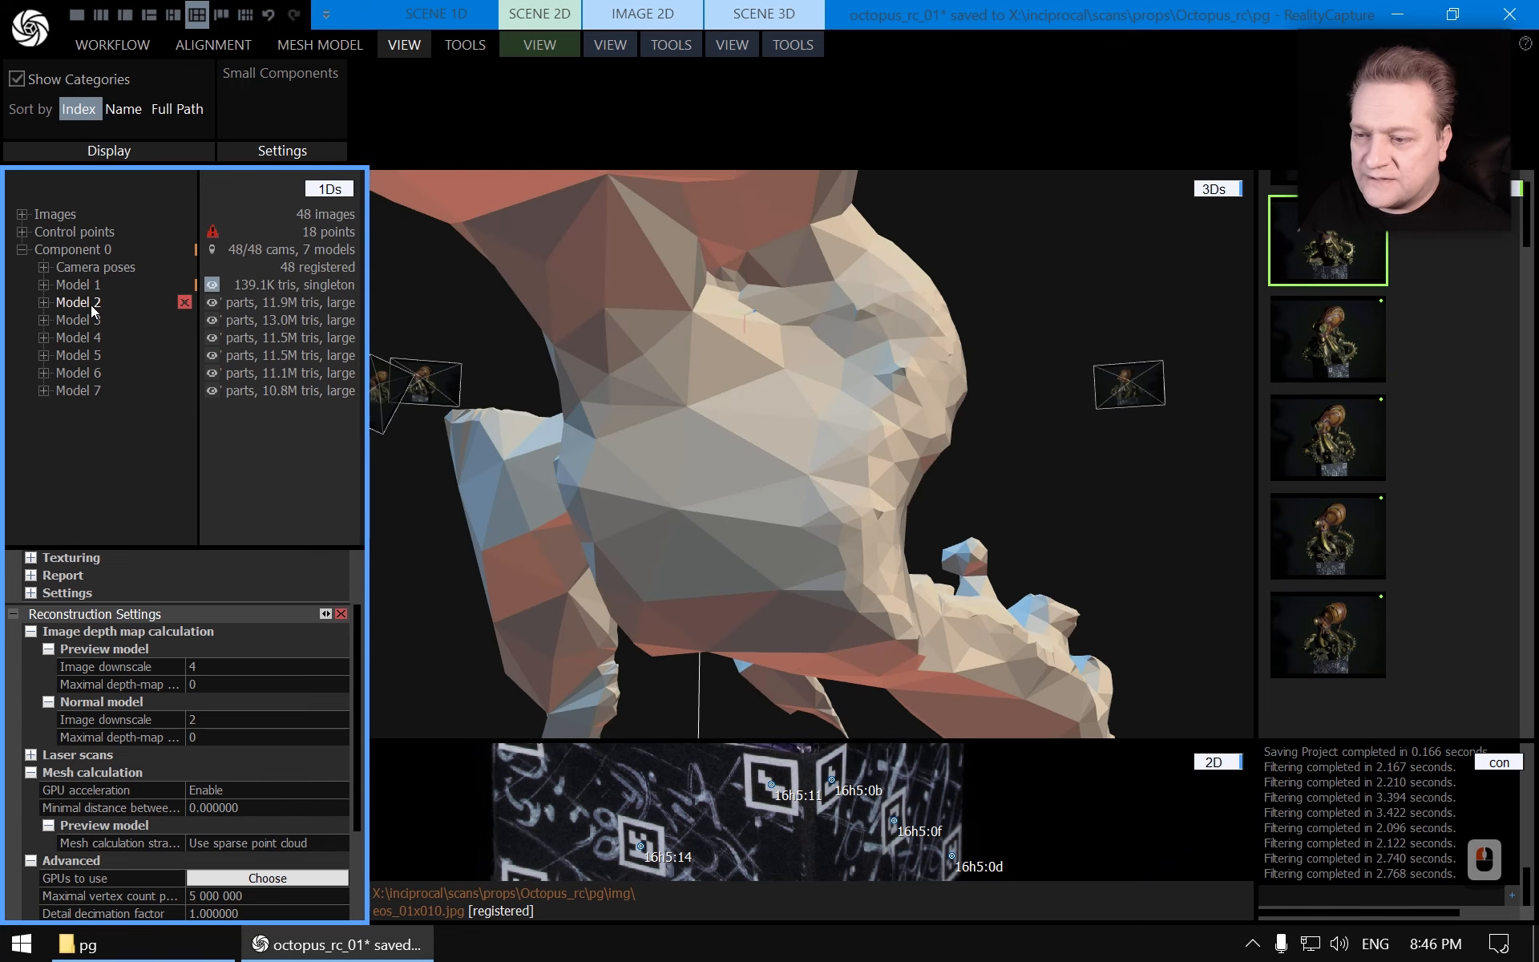
{"action": "left_click", "coordinate": [90, 305]}
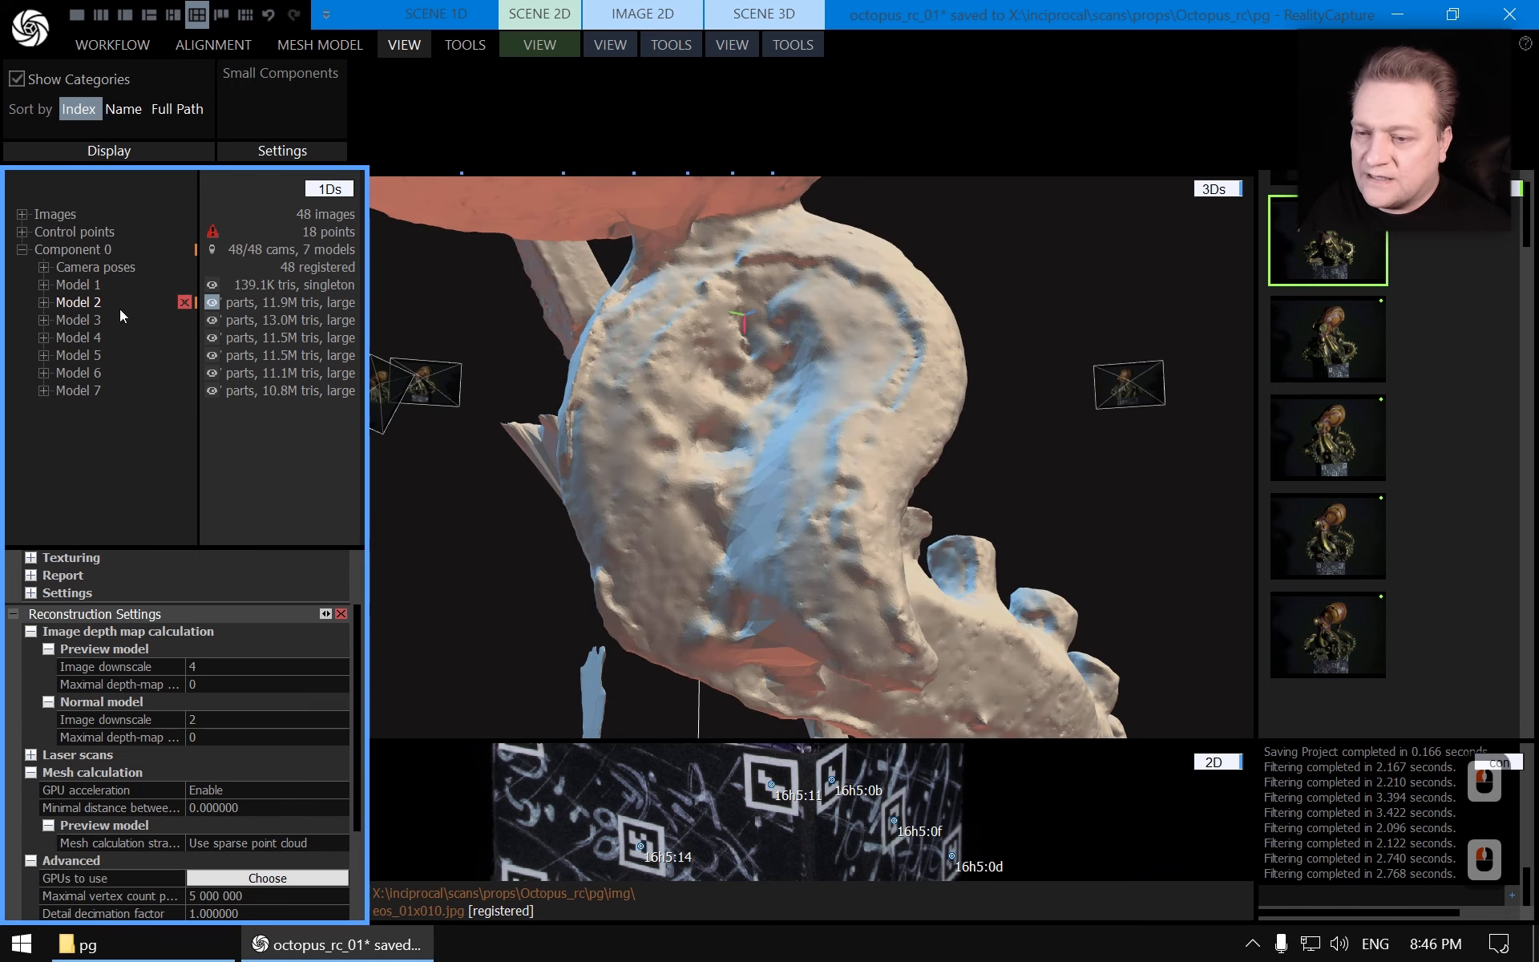
{"action": "left_click", "coordinate": [662, 350]}
{"action": "left_click_drag", "start_coordinate": [744, 358], "coordinate": [633, 353]}
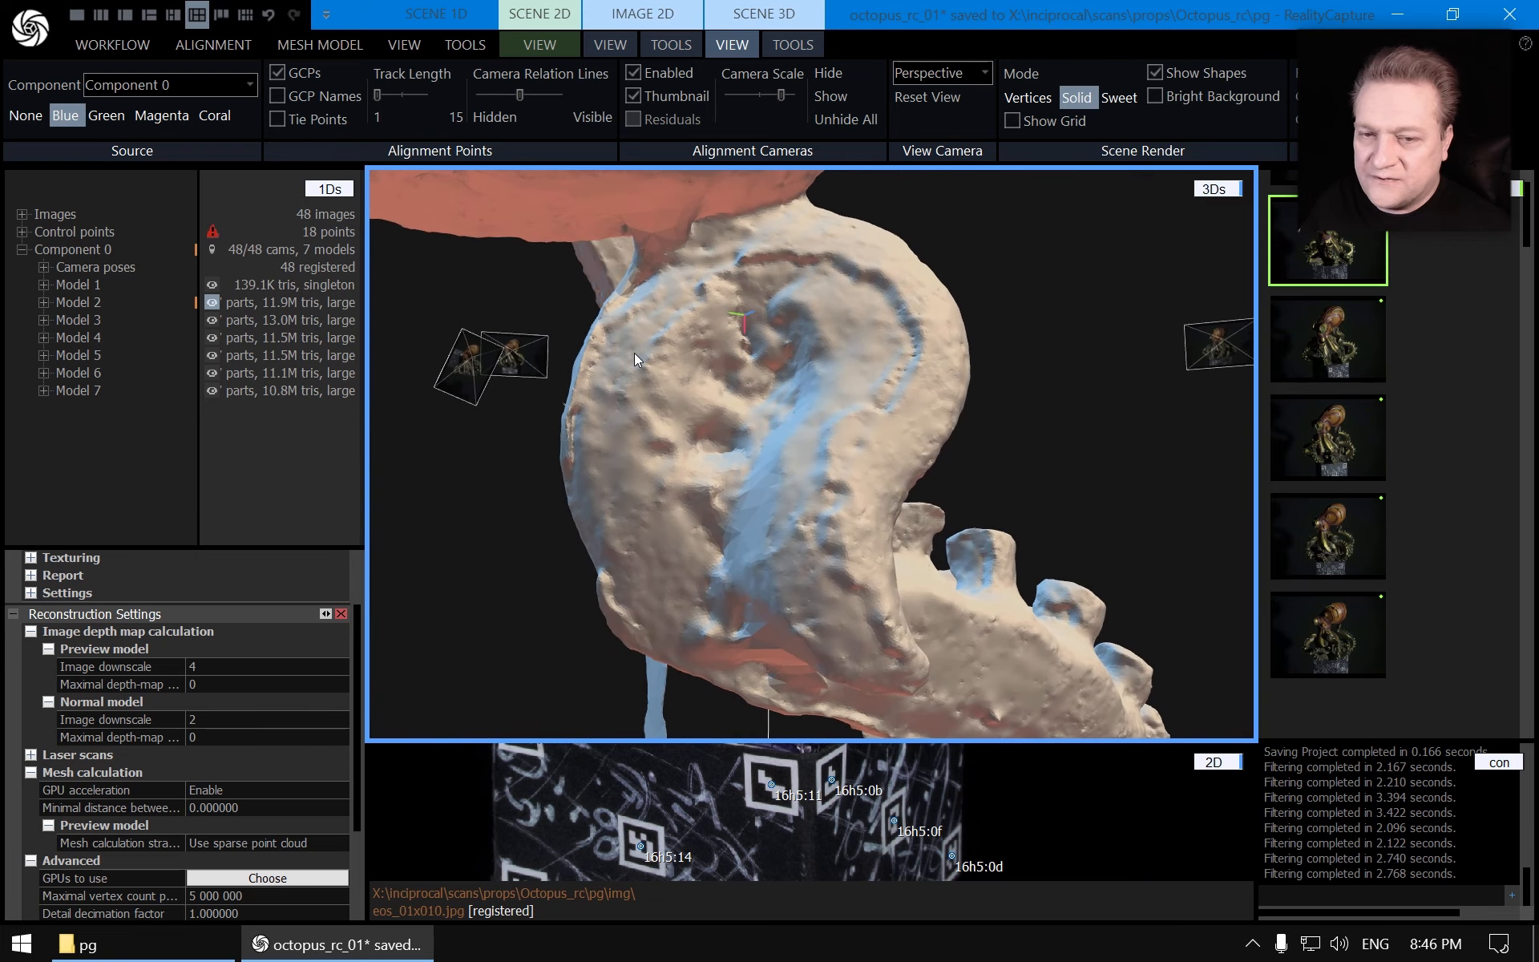
{"action": "left_click", "coordinate": [91, 393]}
Inspect the underside of the tentacles in Model 7 for remaining fragments
{"action": "scroll", "coordinate": [763, 451], "scroll_direction": "down", "scroll_amount": 20}
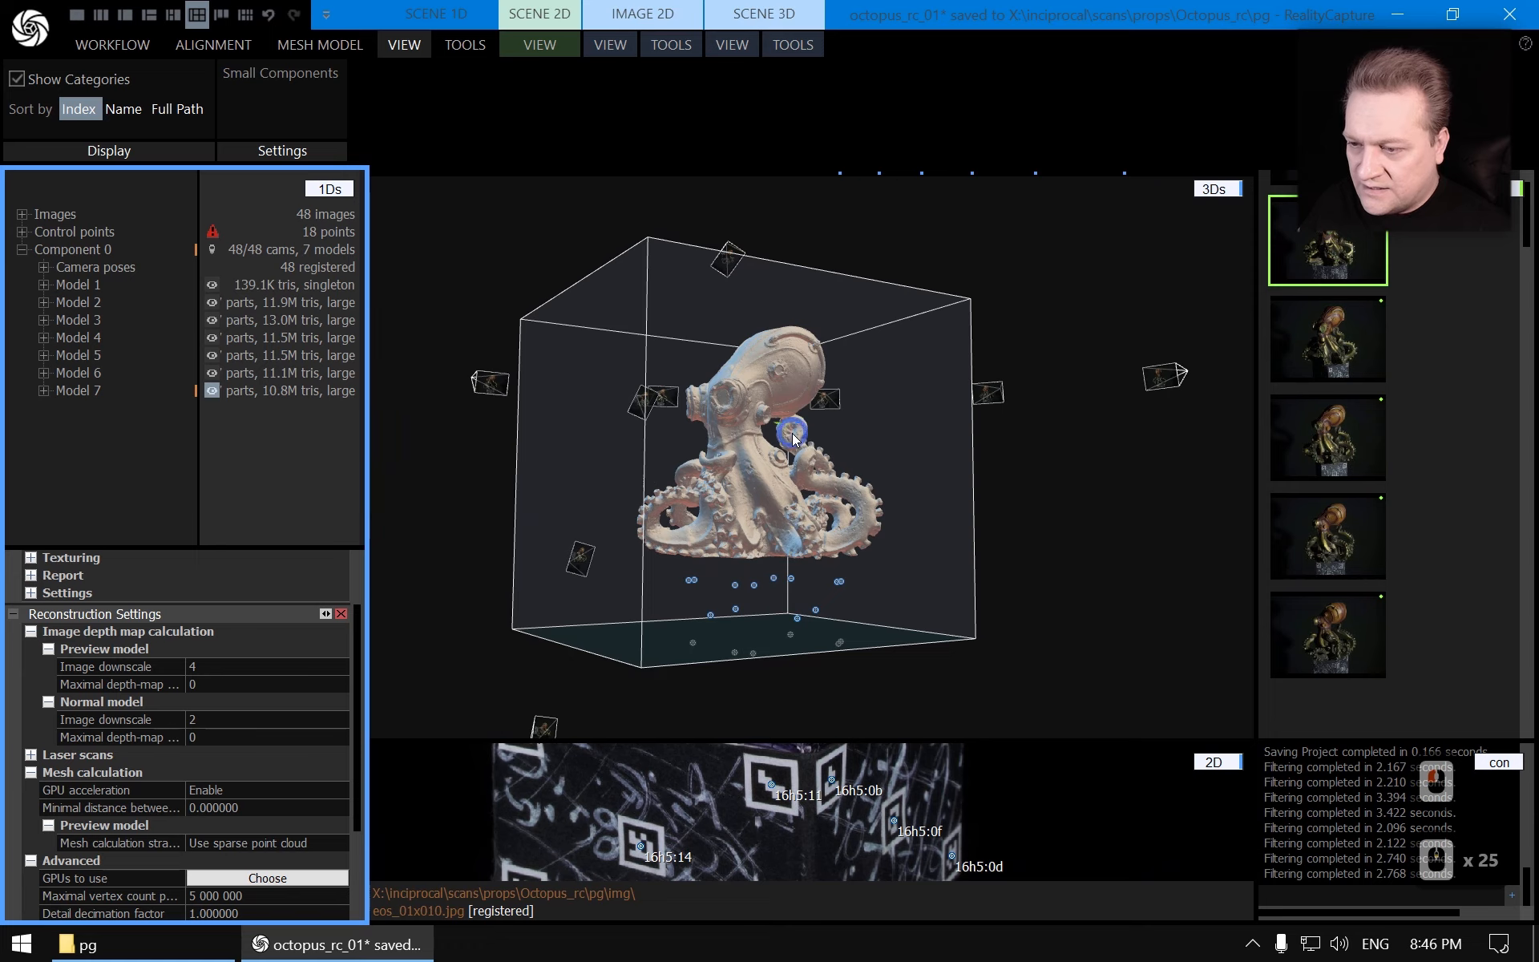
{"action": "right_click_drag", "start_coordinate": [792, 434], "coordinate": [915, 508]}
{"action": "scroll", "coordinate": [816, 533], "scroll_direction": "up", "scroll_amount": 5}
{"action": "right_click_drag", "start_coordinate": [816, 533], "coordinate": [849, 587]}
{"action": "scroll", "coordinate": [808, 561], "scroll_direction": "up", "scroll_amount": 5}
{"action": "left_click_drag", "start_coordinate": [849, 586], "coordinate": [859, 571]}
{"action": "right_click_drag", "start_coordinate": [860, 570], "coordinate": [926, 493]}
{"action": "scroll", "coordinate": [767, 561], "scroll_direction": "up", "scroll_amount": 5}
{"action": "scroll", "coordinate": [927, 494], "scroll_direction": "down", "scroll_amount": 4}
{"action": "right_click_drag", "start_coordinate": [979, 430], "coordinate": [834, 454]}
{"action": "left_click_drag", "start_coordinate": [834, 454], "coordinate": [981, 466]}
{"action": "right_click_drag", "start_coordinate": [981, 466], "coordinate": [893, 446]}
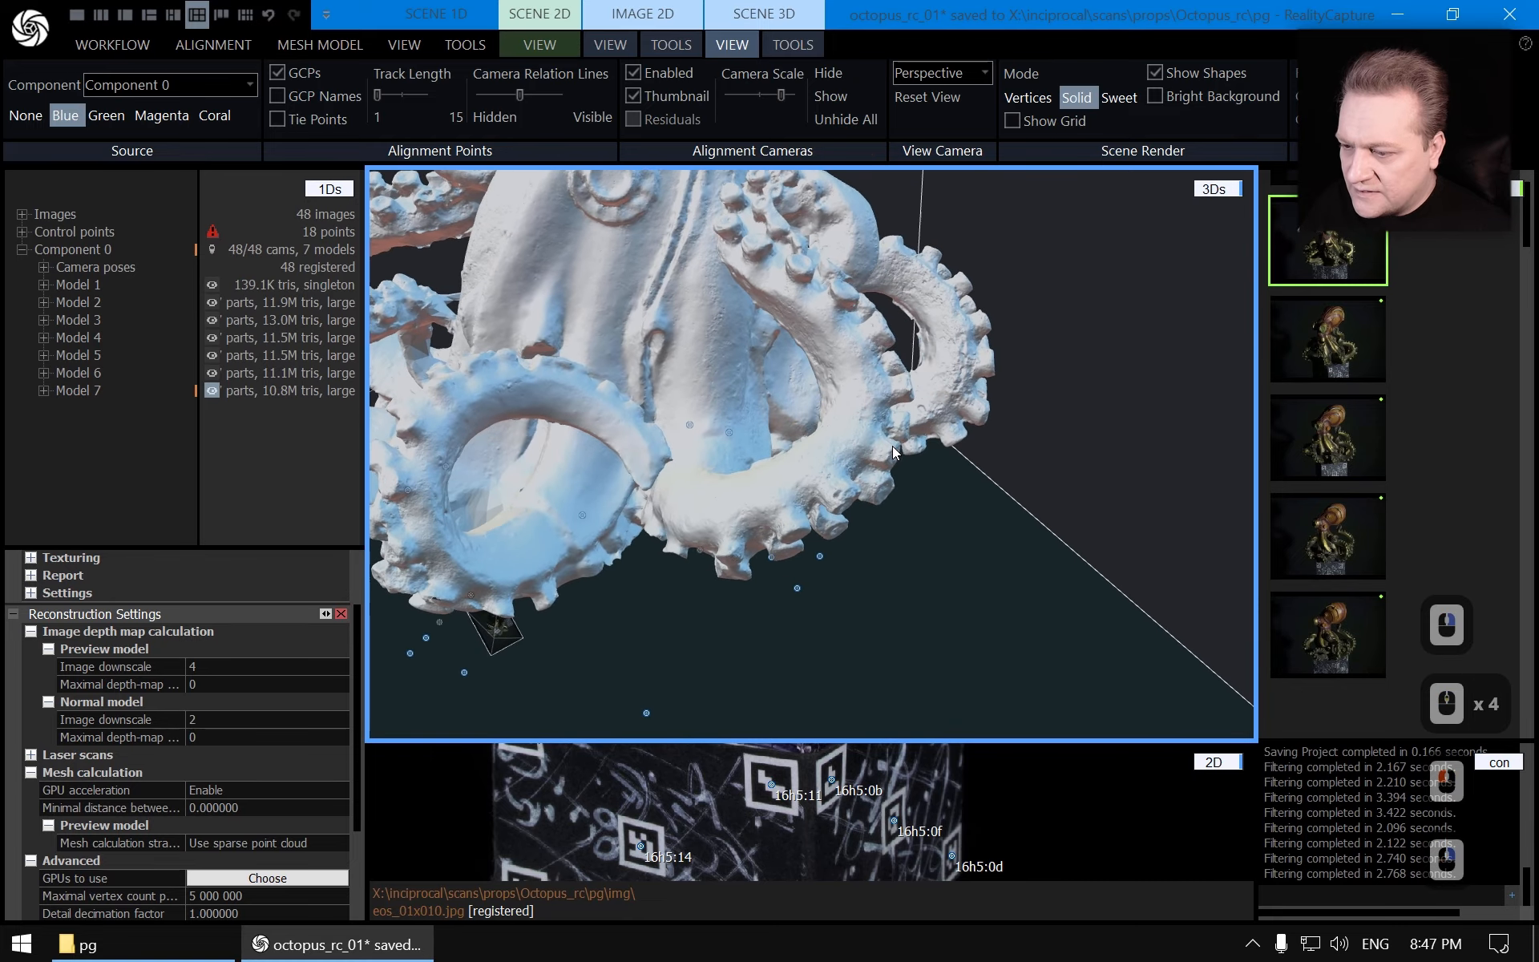
Orbit and zoom around Model 7's tentacles to examine the surface for leftover fragments
{"action": "left_click_drag", "start_coordinate": [892, 446], "coordinate": [970, 457]}
{"action": "scroll", "coordinate": [969, 457], "scroll_direction": "up", "scroll_amount": 4}
{"action": "right_click_drag", "start_coordinate": [970, 457], "coordinate": [873, 374]}
{"action": "scroll", "coordinate": [882, 396], "scroll_direction": "down", "scroll_amount": 11}
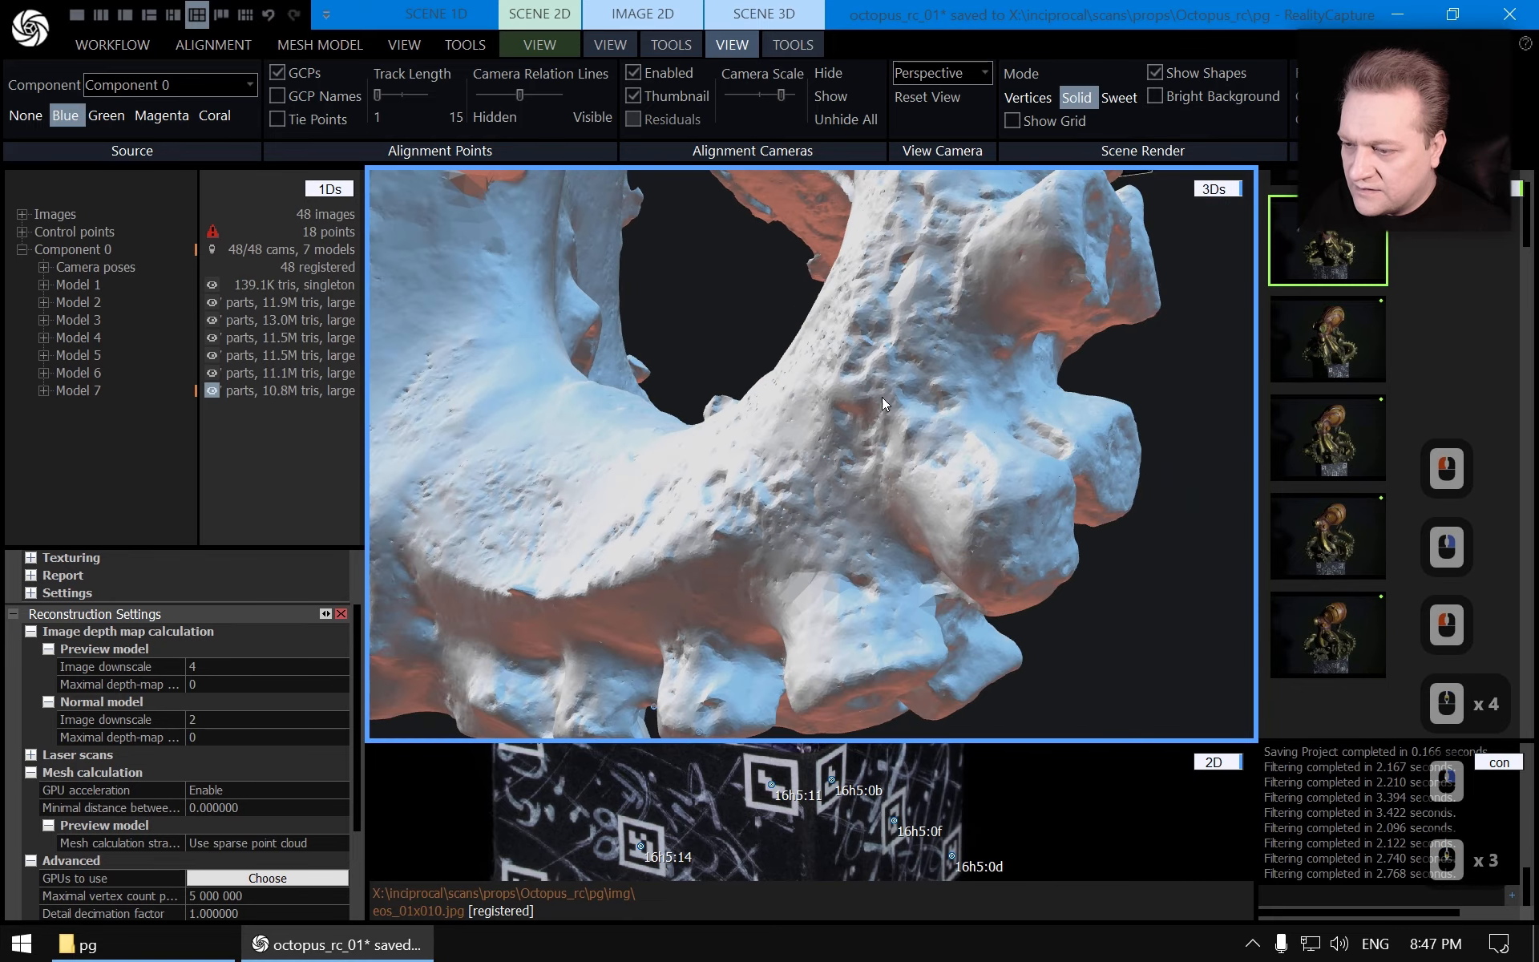
{"action": "right_click_drag", "start_coordinate": [926, 425], "coordinate": [520, 497]}
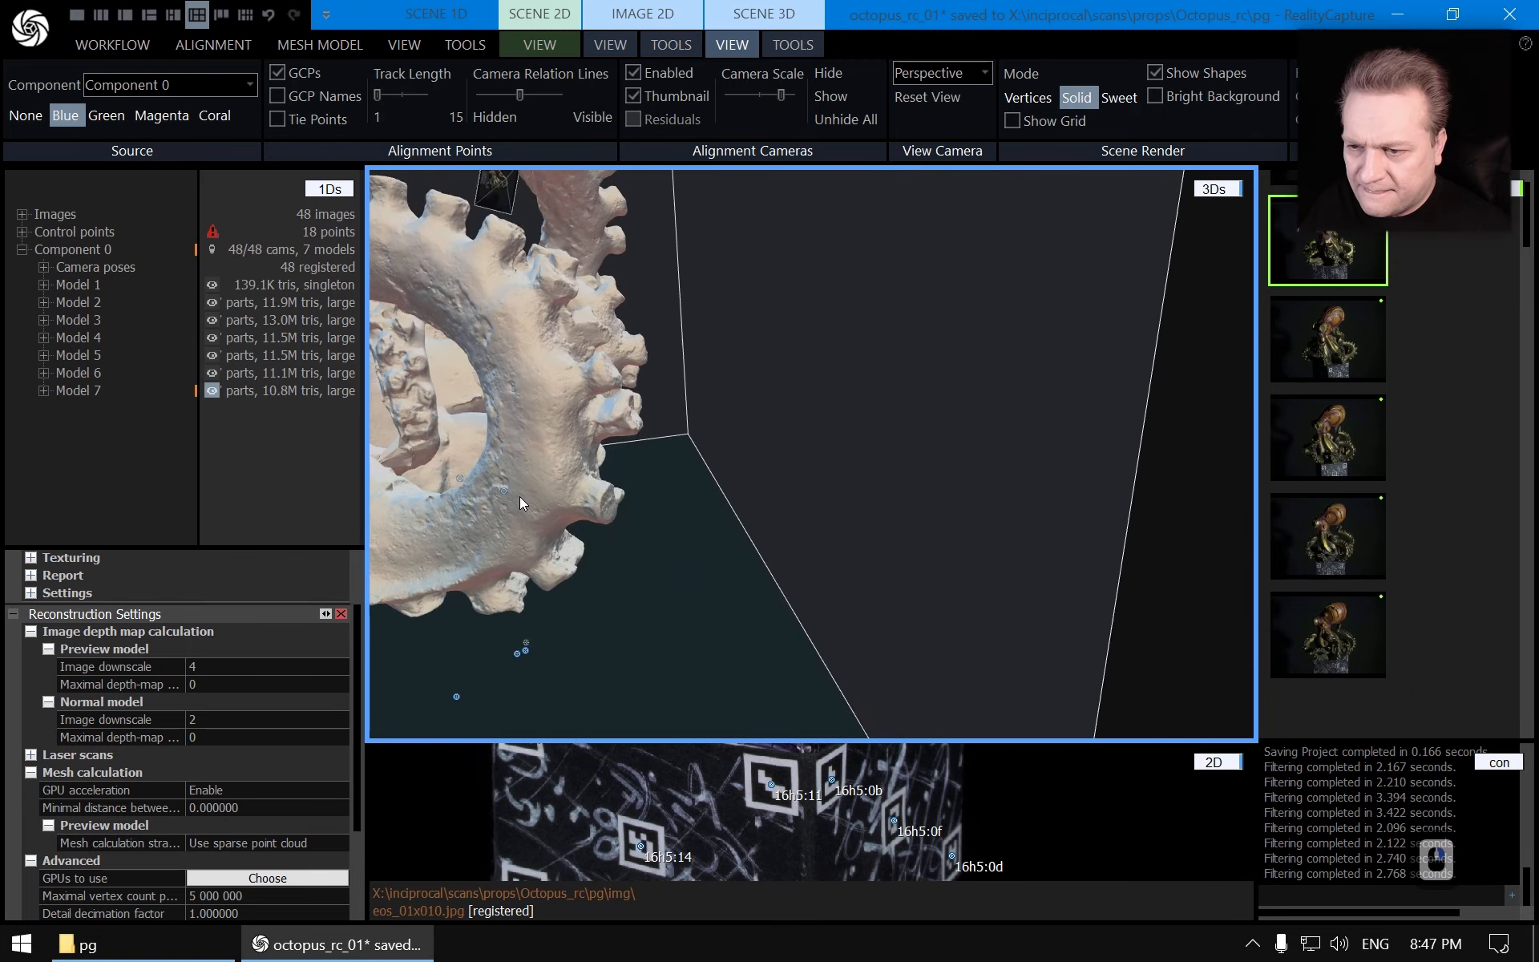
{"action": "left_click_drag", "start_coordinate": [519, 497], "coordinate": [914, 462]}
{"action": "right_click_drag", "start_coordinate": [914, 462], "coordinate": [858, 465]}
{"action": "left_click_drag", "start_coordinate": [857, 465], "coordinate": [979, 455]}
{"action": "scroll", "coordinate": [979, 456], "scroll_direction": "down", "scroll_amount": 2}
{"action": "right_click_drag", "start_coordinate": [979, 455], "coordinate": [829, 503]}
{"action": "scroll", "coordinate": [856, 473], "scroll_direction": "down", "scroll_amount": 9}
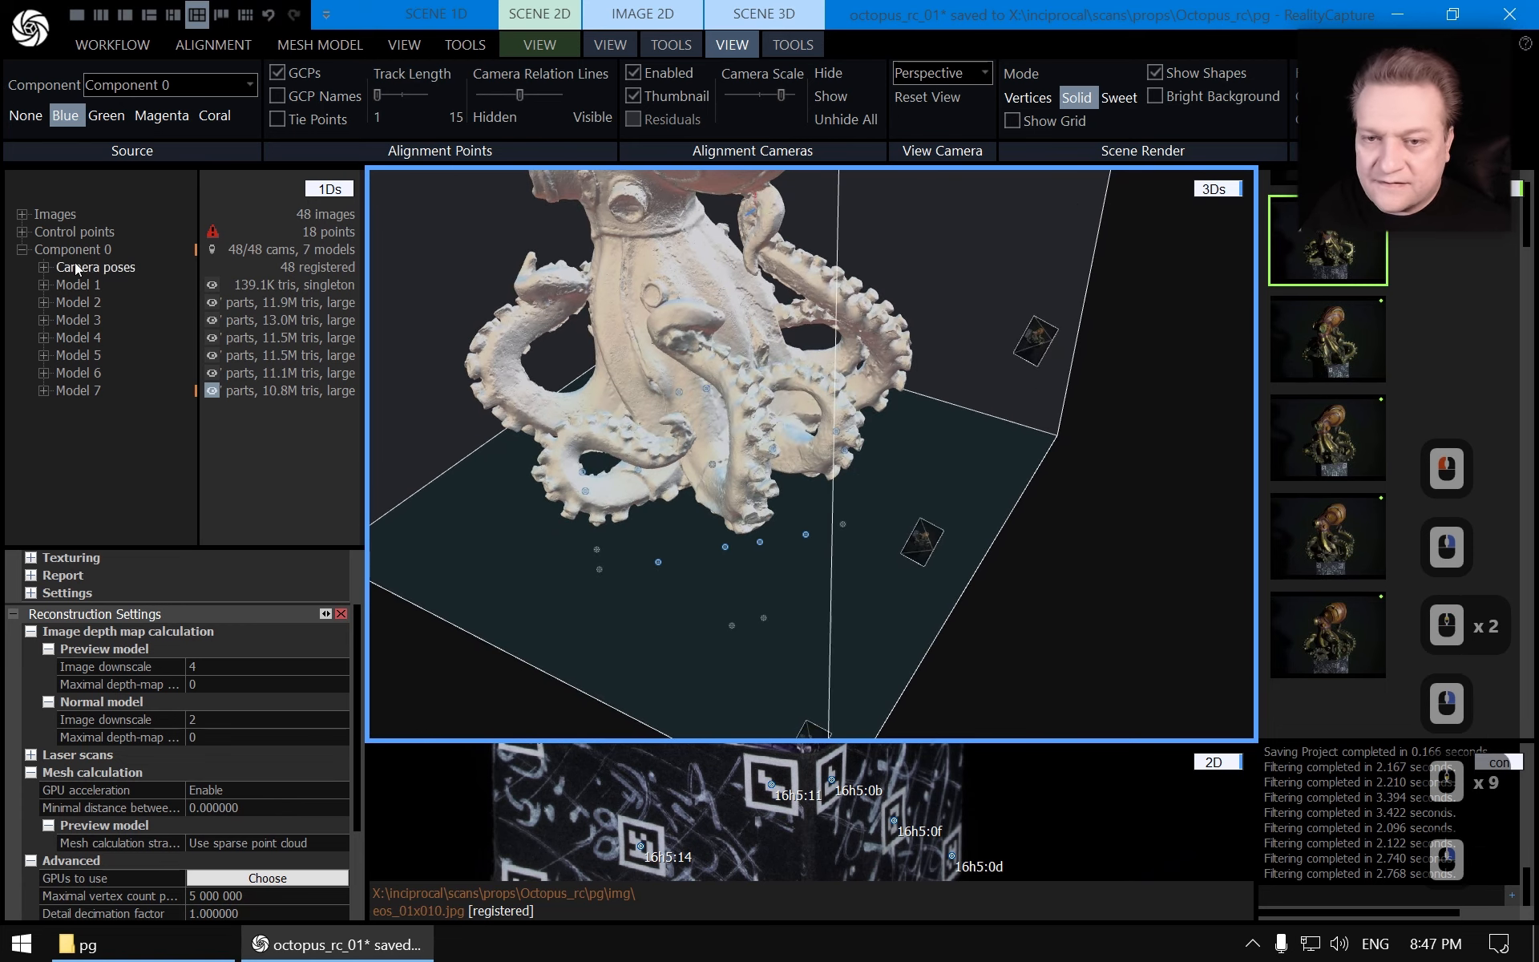
Display Model 2 and inspect the background fragments around the lower tentacles
{"action": "left_click", "coordinate": [92, 307]}
{"action": "right_click_drag", "start_coordinate": [791, 378], "coordinate": [715, 427]}
{"action": "scroll", "coordinate": [967, 374], "scroll_direction": "up", "scroll_amount": 7}
{"action": "right_click_drag", "start_coordinate": [967, 373], "coordinate": [706, 402]}
{"action": "scroll", "coordinate": [542, 424], "scroll_direction": "up", "scroll_amount": 6}
{"action": "scroll", "coordinate": [542, 425], "scroll_direction": "down", "scroll_amount": 19}
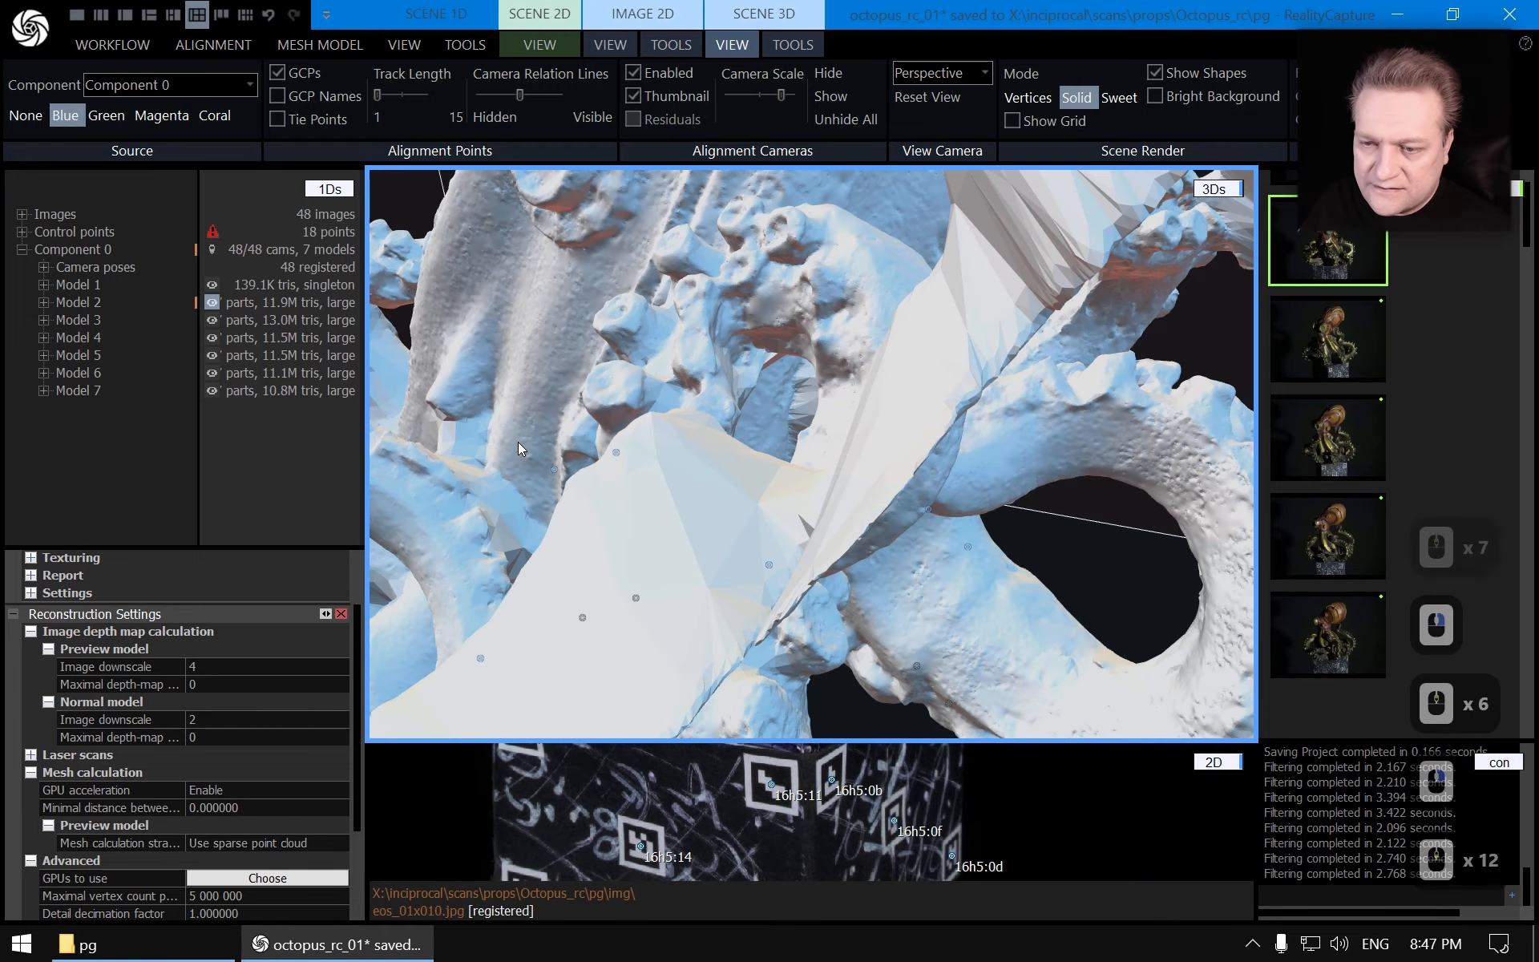
{"action": "left_click_drag", "start_coordinate": [590, 436], "coordinate": [810, 413]}
{"action": "right_click_drag", "start_coordinate": [809, 413], "coordinate": [910, 391]}
{"action": "double_click", "coordinate": [644, 548], "text": "ctrl"}
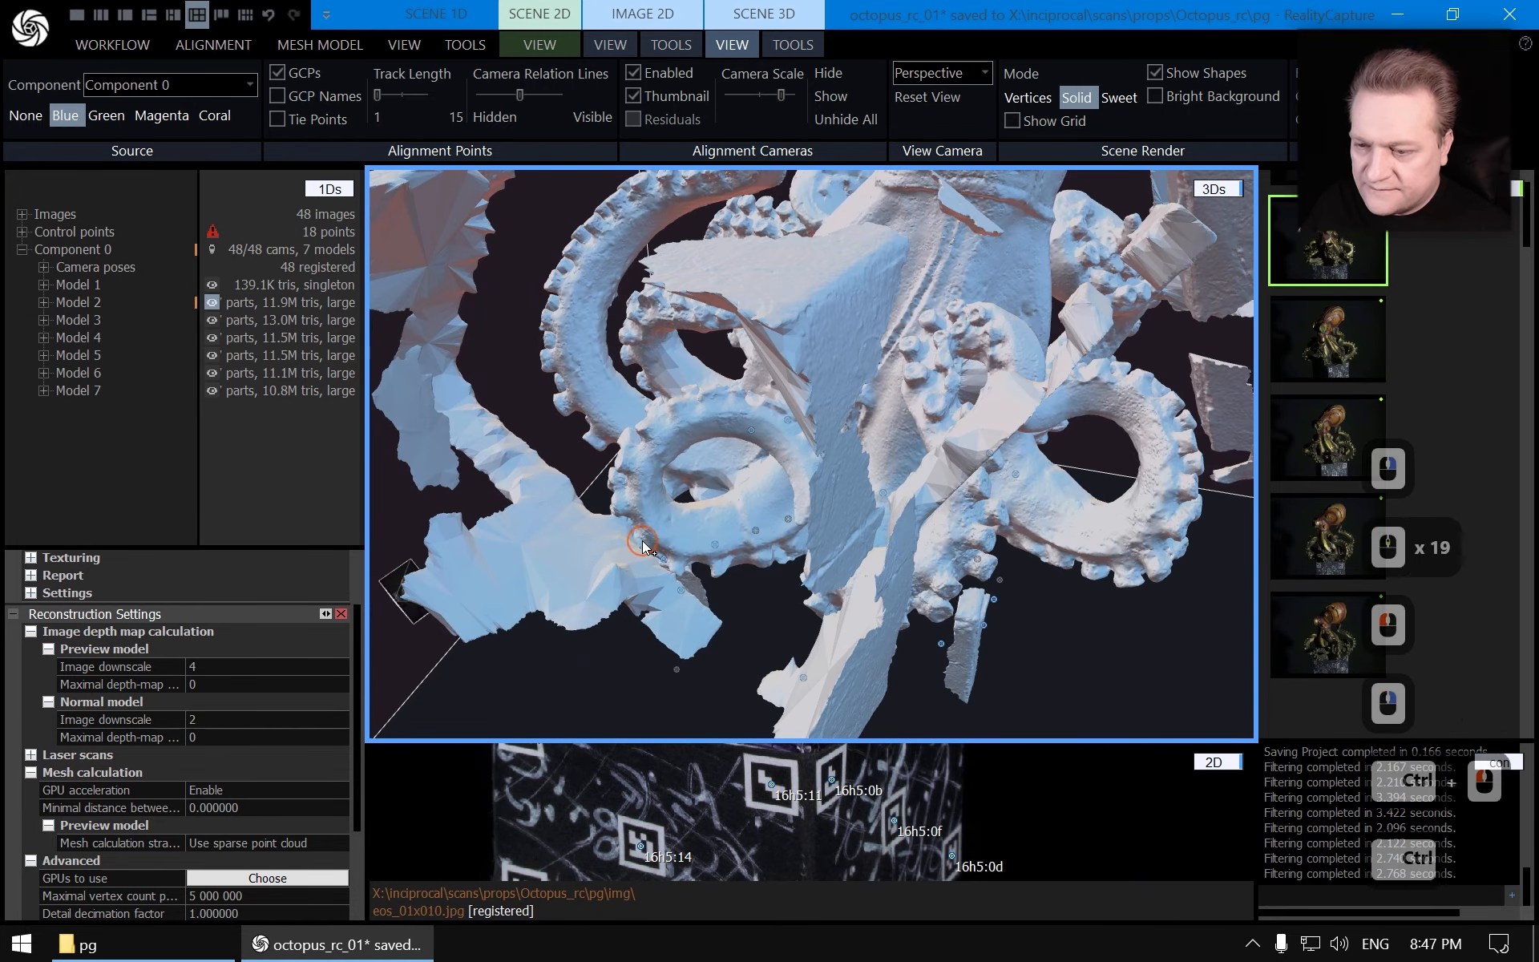
{"action": "scroll", "coordinate": [644, 548], "scroll_direction": "up", "scroll_amount": 6}
{"action": "mouse_move", "coordinate": [646, 547]}
{"action": "right_mouse_down"}
{"action": "mouse_move", "coordinate": [717, 510]}
{"action": "mouse_move", "coordinate": [613, 372]}
{"action": "mouse_move", "coordinate": [743, 531]}
{"action": "right_mouse_up"}
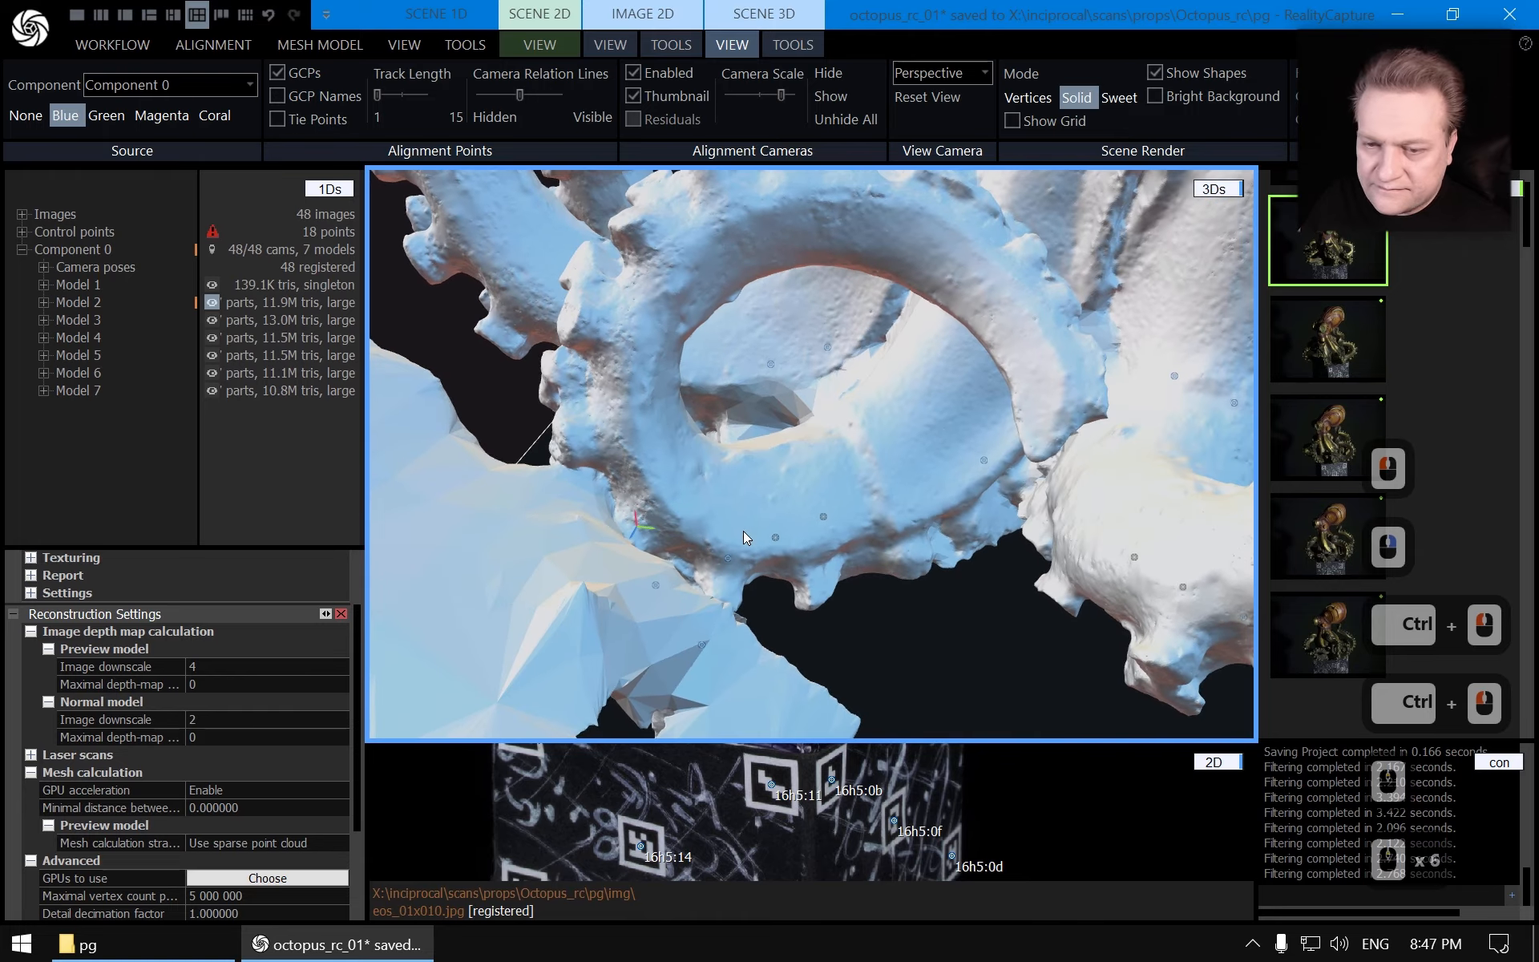
Switch between Model 7 and Model 2 several times to compare the same tentacle areas
{"action": "left_click", "coordinate": [117, 391]}
{"action": "scroll", "coordinate": [545, 488], "scroll_direction": "up", "scroll_amount": 3}
{"action": "right_click_drag", "start_coordinate": [547, 487], "coordinate": [632, 455]}
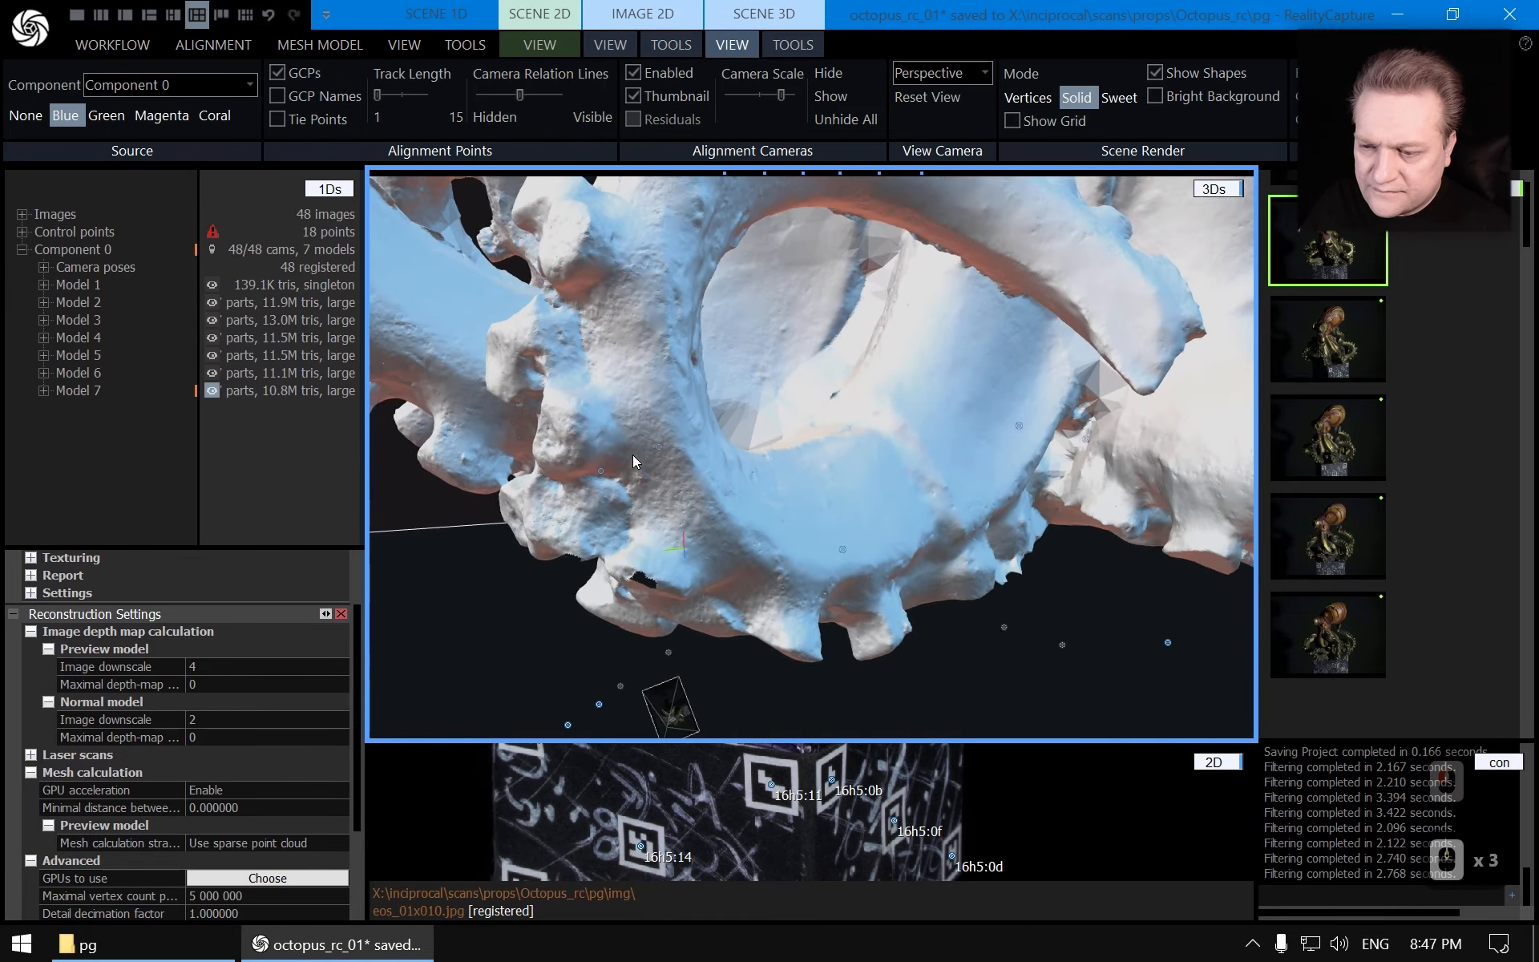
{"action": "scroll", "coordinate": [632, 457], "scroll_direction": "up", "scroll_amount": 3}
{"action": "left_click", "coordinate": [117, 306]}
{"action": "scroll", "coordinate": [777, 380], "scroll_direction": "down", "scroll_amount": 15}
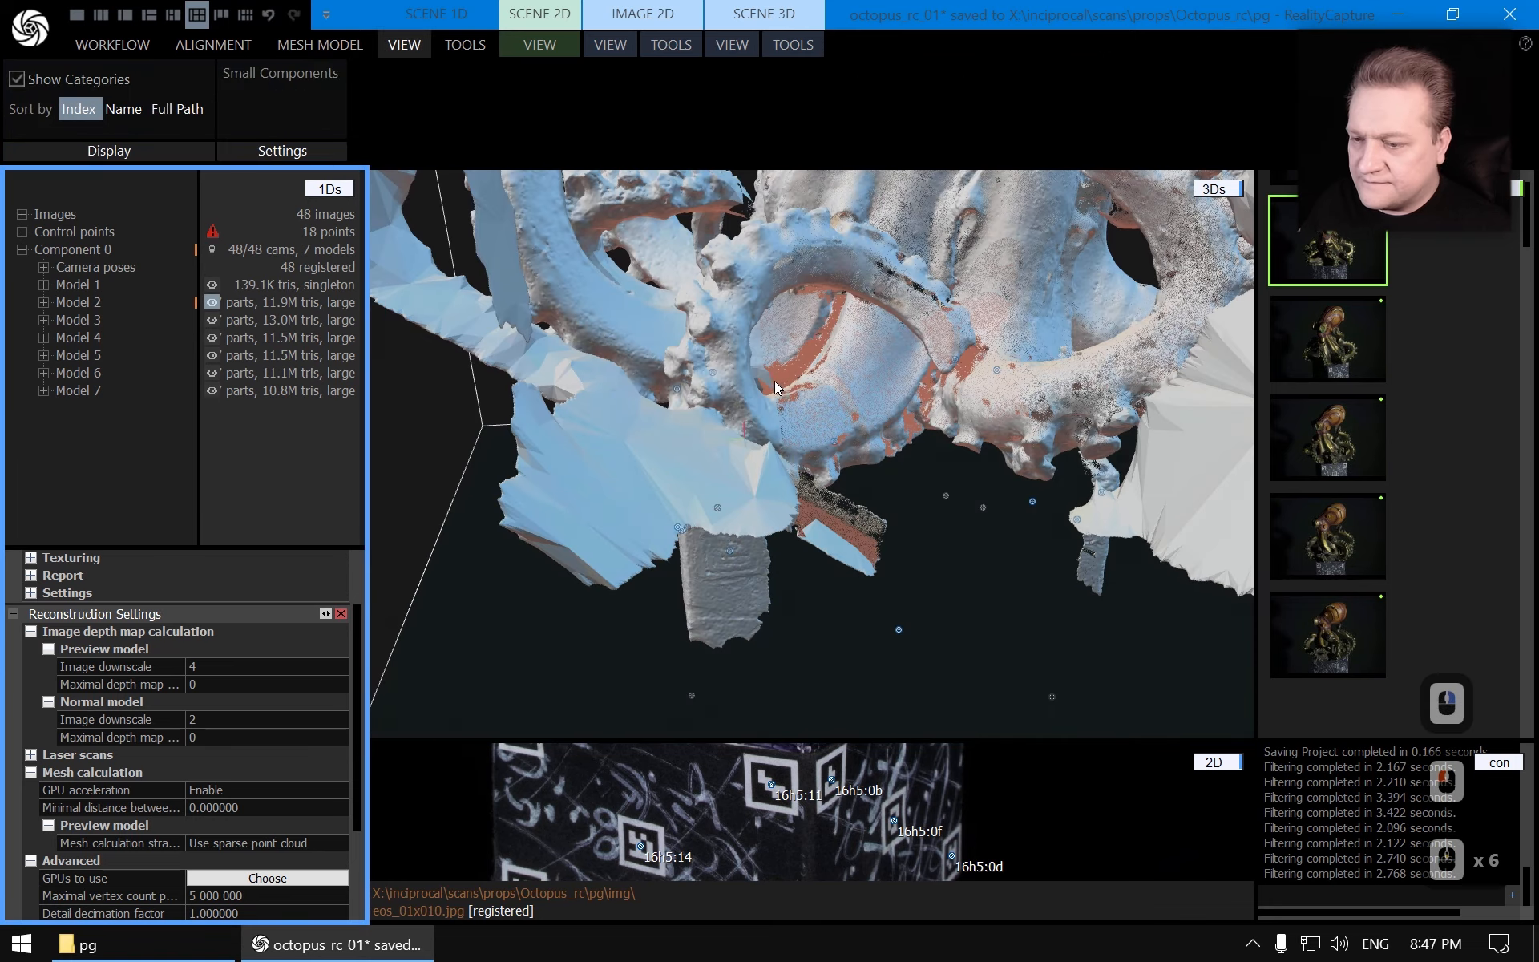
{"action": "right_click_drag", "start_coordinate": [648, 447], "coordinate": [446, 431]}
{"action": "scroll", "coordinate": [573, 473], "scroll_direction": "up", "scroll_amount": 6}
{"action": "left_click_drag", "start_coordinate": [574, 473], "coordinate": [770, 383]}
{"action": "scroll", "coordinate": [878, 402], "scroll_direction": "down", "scroll_amount": 2}
{"action": "right_click_drag", "start_coordinate": [769, 383], "coordinate": [519, 348]}
{"action": "left_click_drag", "start_coordinate": [519, 348], "coordinate": [886, 466]}
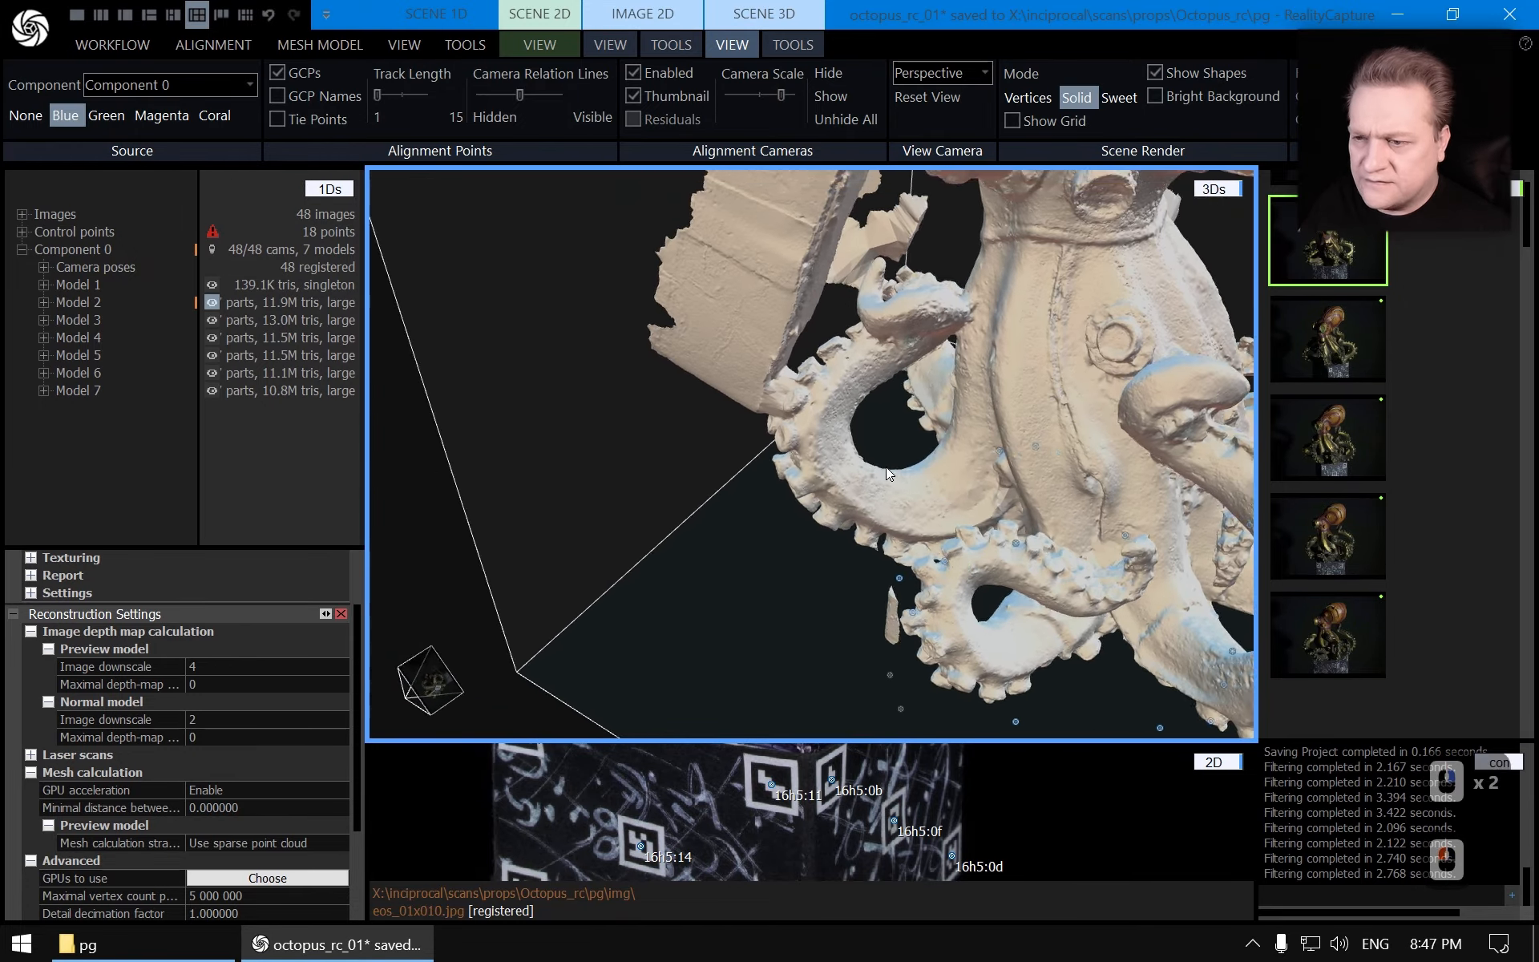
{"action": "scroll", "coordinate": [833, 353], "scroll_direction": "up", "scroll_amount": 10}
{"action": "mouse_move", "coordinate": [814, 315]}
{"action": "right_mouse_down"}
{"action": "mouse_move", "coordinate": [805, 303]}
{"action": "mouse_move", "coordinate": [816, 322]}
{"action": "right_mouse_up"}
{"action": "left_click_drag", "start_coordinate": [816, 322], "coordinate": [969, 531]}
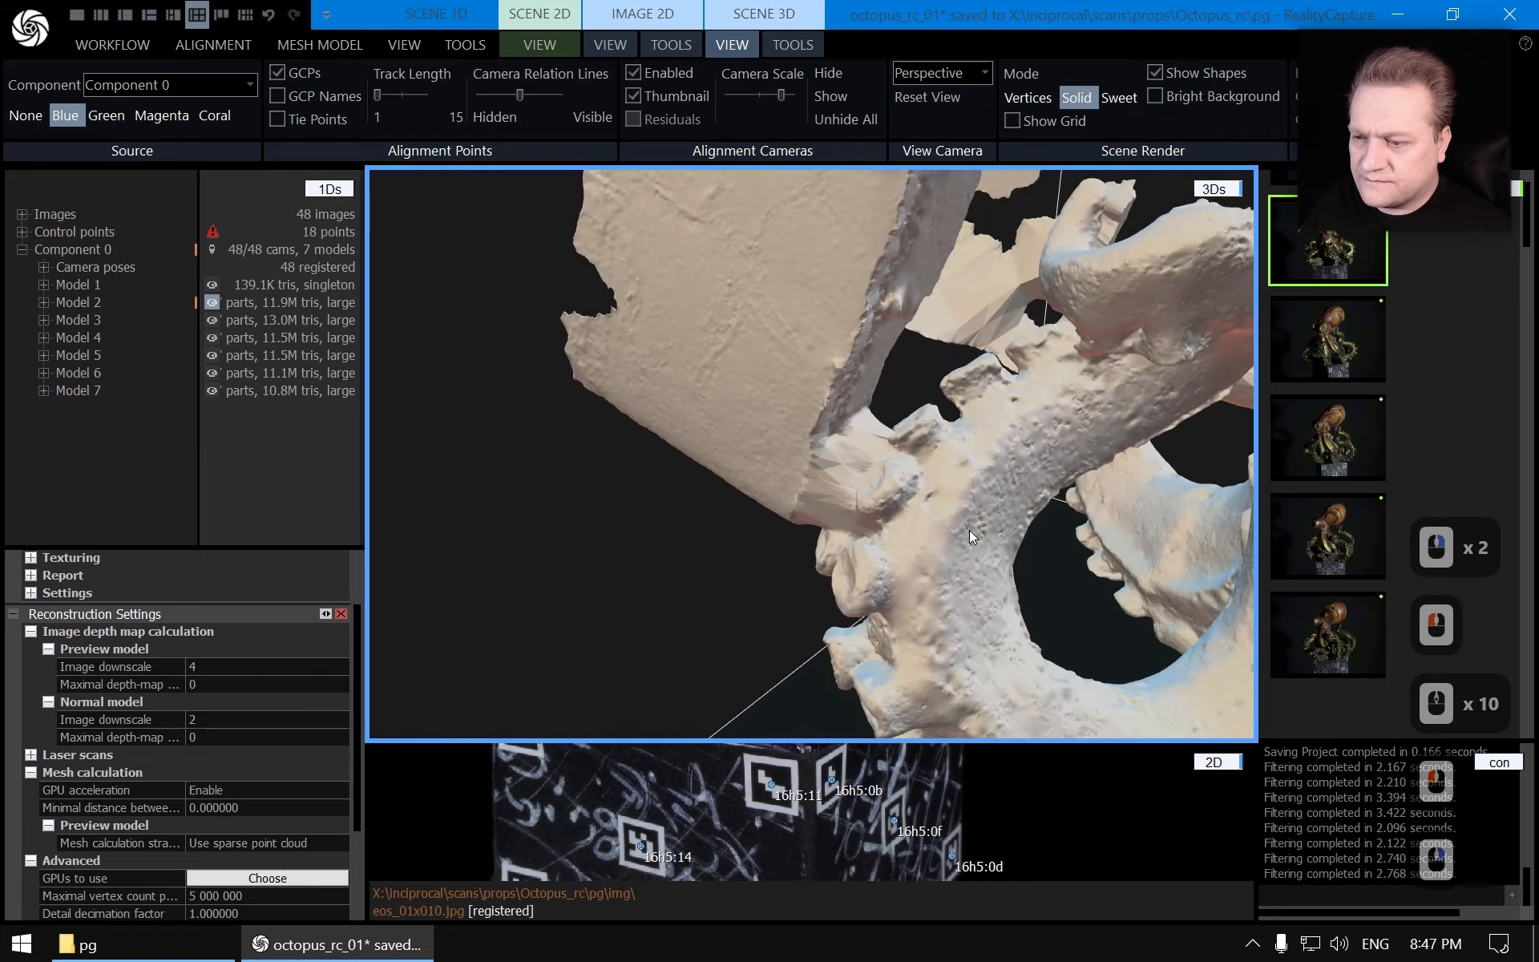
{"action": "scroll", "coordinate": [954, 521], "scroll_direction": "up", "scroll_amount": 3}
{"action": "right_click_drag", "start_coordinate": [918, 502], "coordinate": [869, 501]}
Display Model 7 and zoom in on a tentacle sucker containing an open hole
{"action": "left_click", "coordinate": [83, 392]}
{"action": "scroll", "coordinate": [846, 488], "scroll_direction": "up", "scroll_amount": 2}
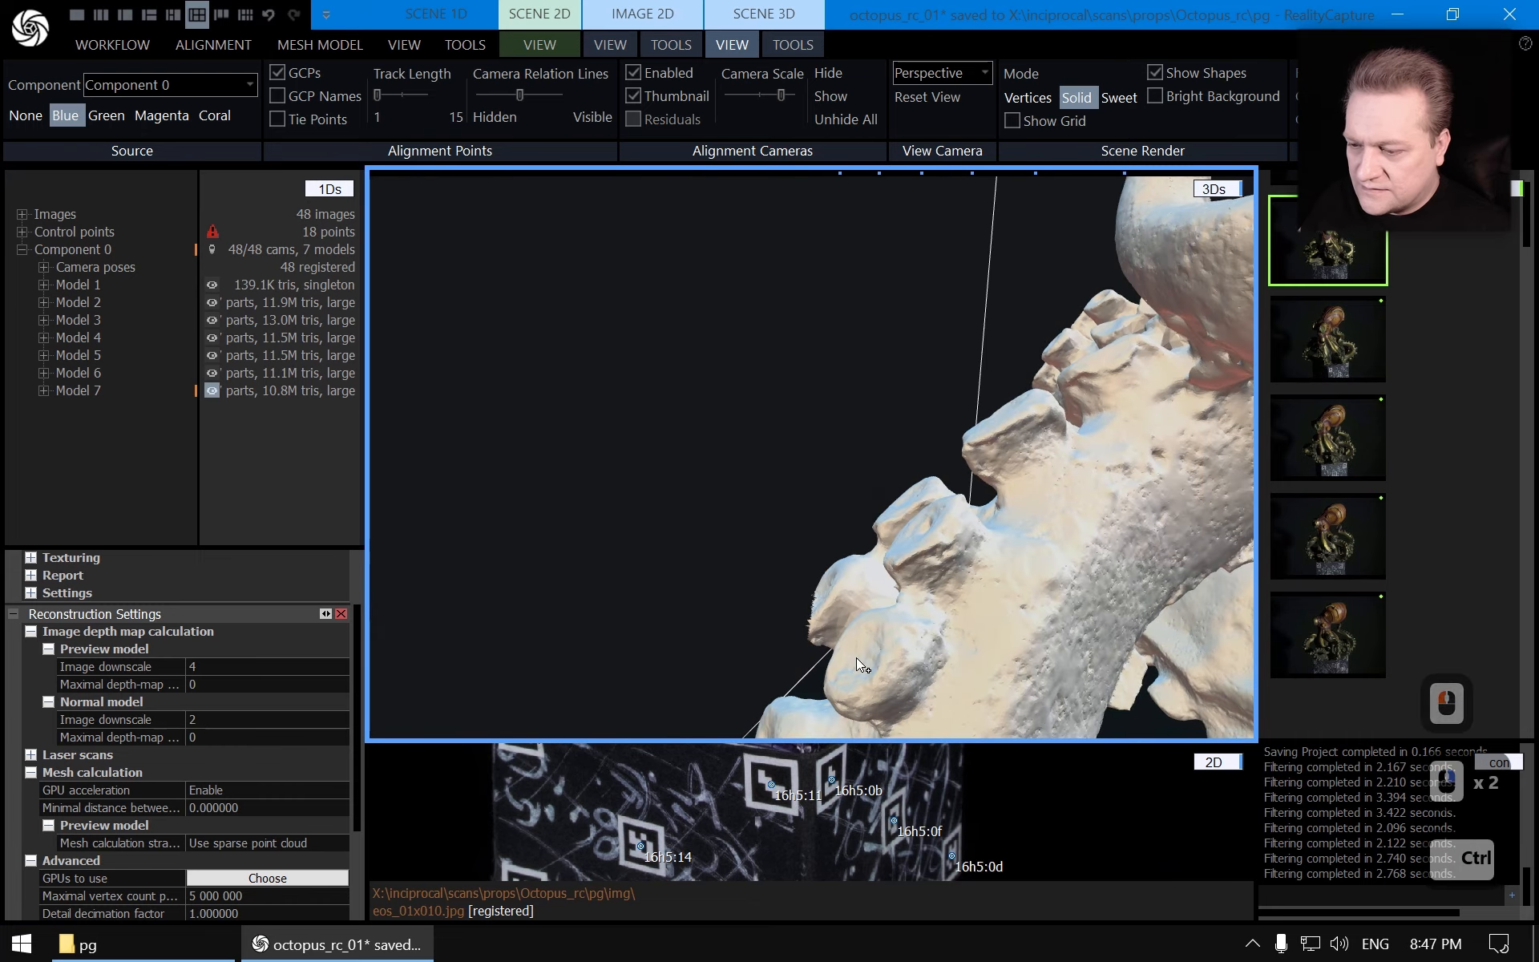
{"action": "left_click", "coordinate": [857, 659], "text": "ctrl"}
{"action": "left_click", "coordinate": [845, 585], "text": "ctrl"}
{"action": "scroll", "coordinate": [958, 566], "scroll_direction": "down", "scroll_amount": 3}
{"action": "right_click_drag", "start_coordinate": [959, 566], "coordinate": [868, 530]}
{"action": "left_click_drag", "start_coordinate": [869, 531], "coordinate": [888, 473]}
{"action": "scroll", "coordinate": [898, 426], "scroll_direction": "up", "scroll_amount": 2}
{"action": "right_click_drag", "start_coordinate": [888, 472], "coordinate": [1009, 326]}
{"action": "scroll", "coordinate": [898, 427], "scroll_direction": "up", "scroll_amount": 2}
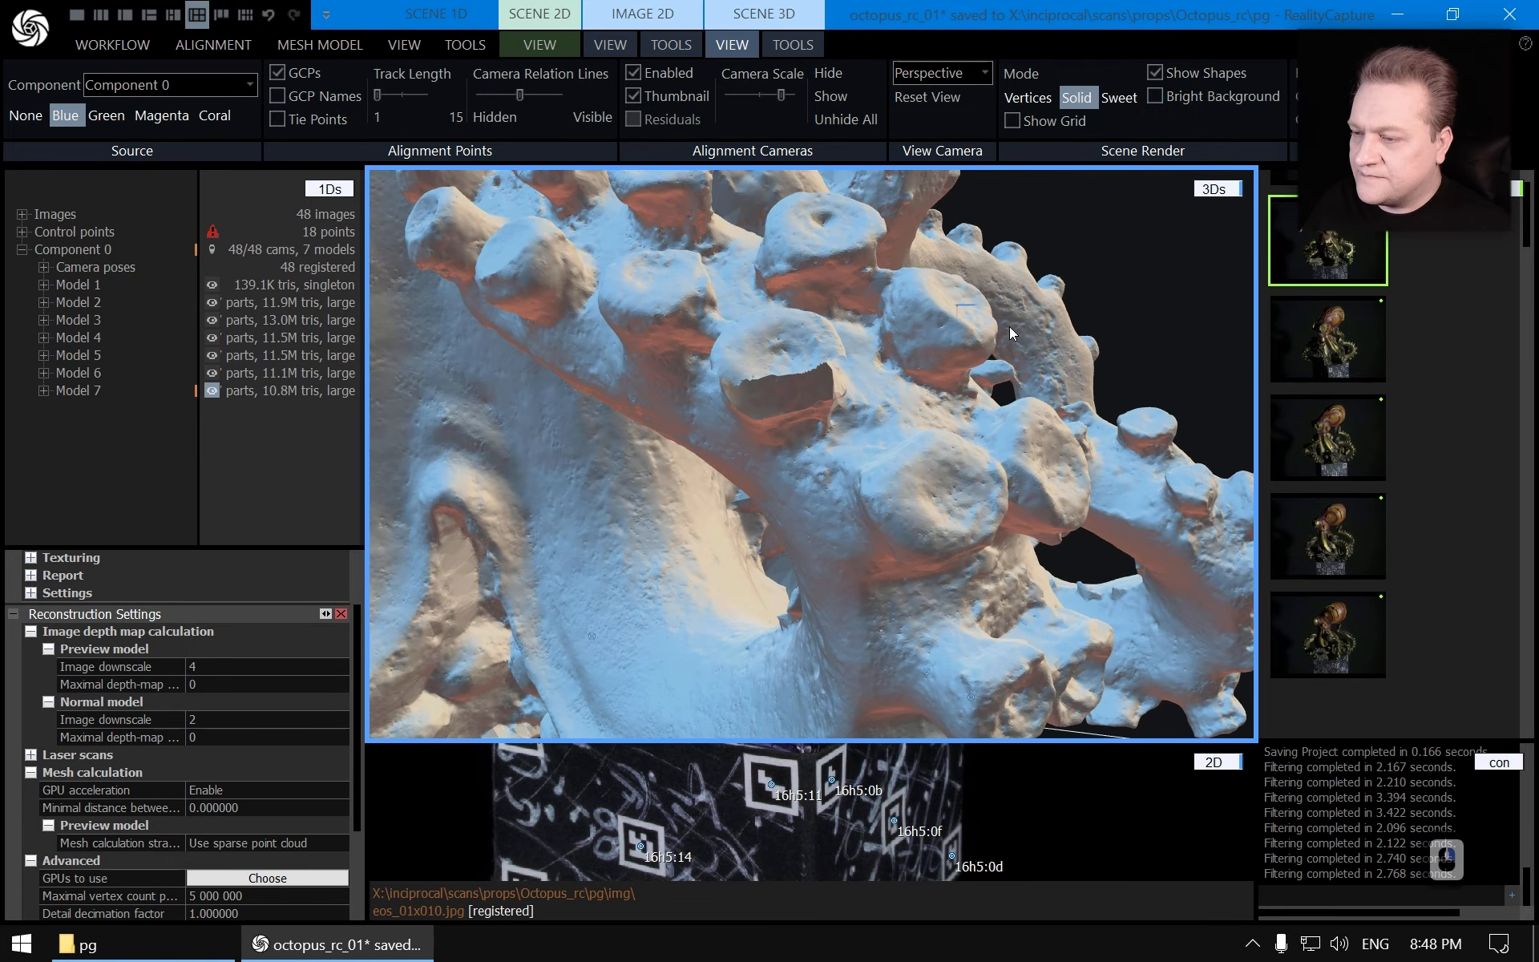
Run the Close Holes tool on Model 7 with a max edge count of 1 024
{"action": "left_click", "coordinate": [810, 44]}
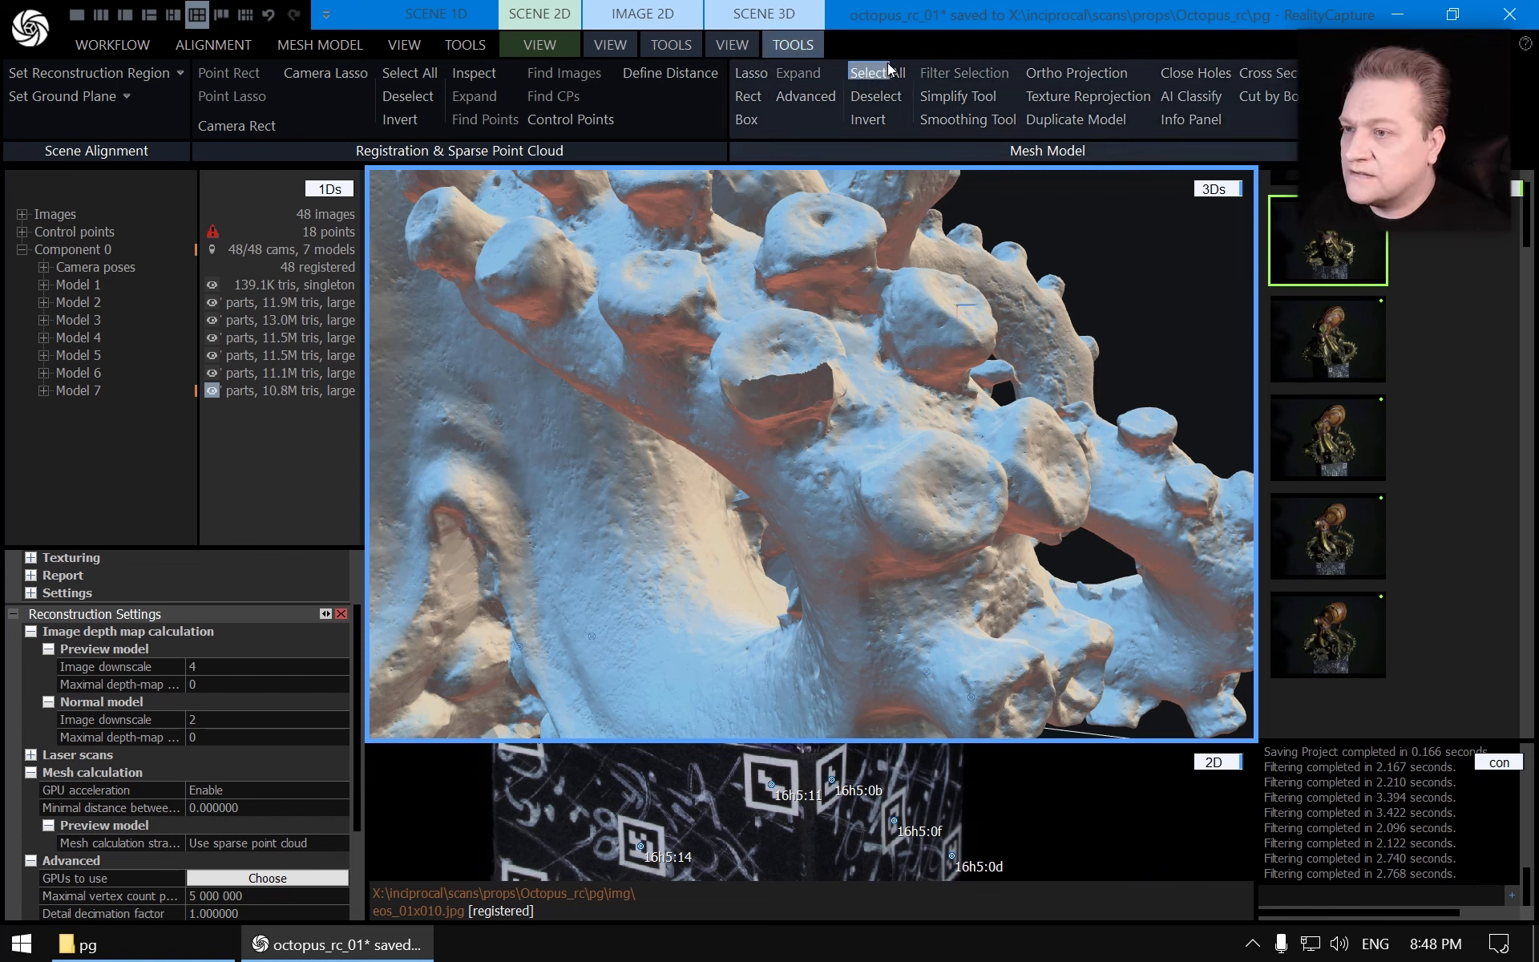
{"action": "left_click", "coordinate": [1192, 71]}
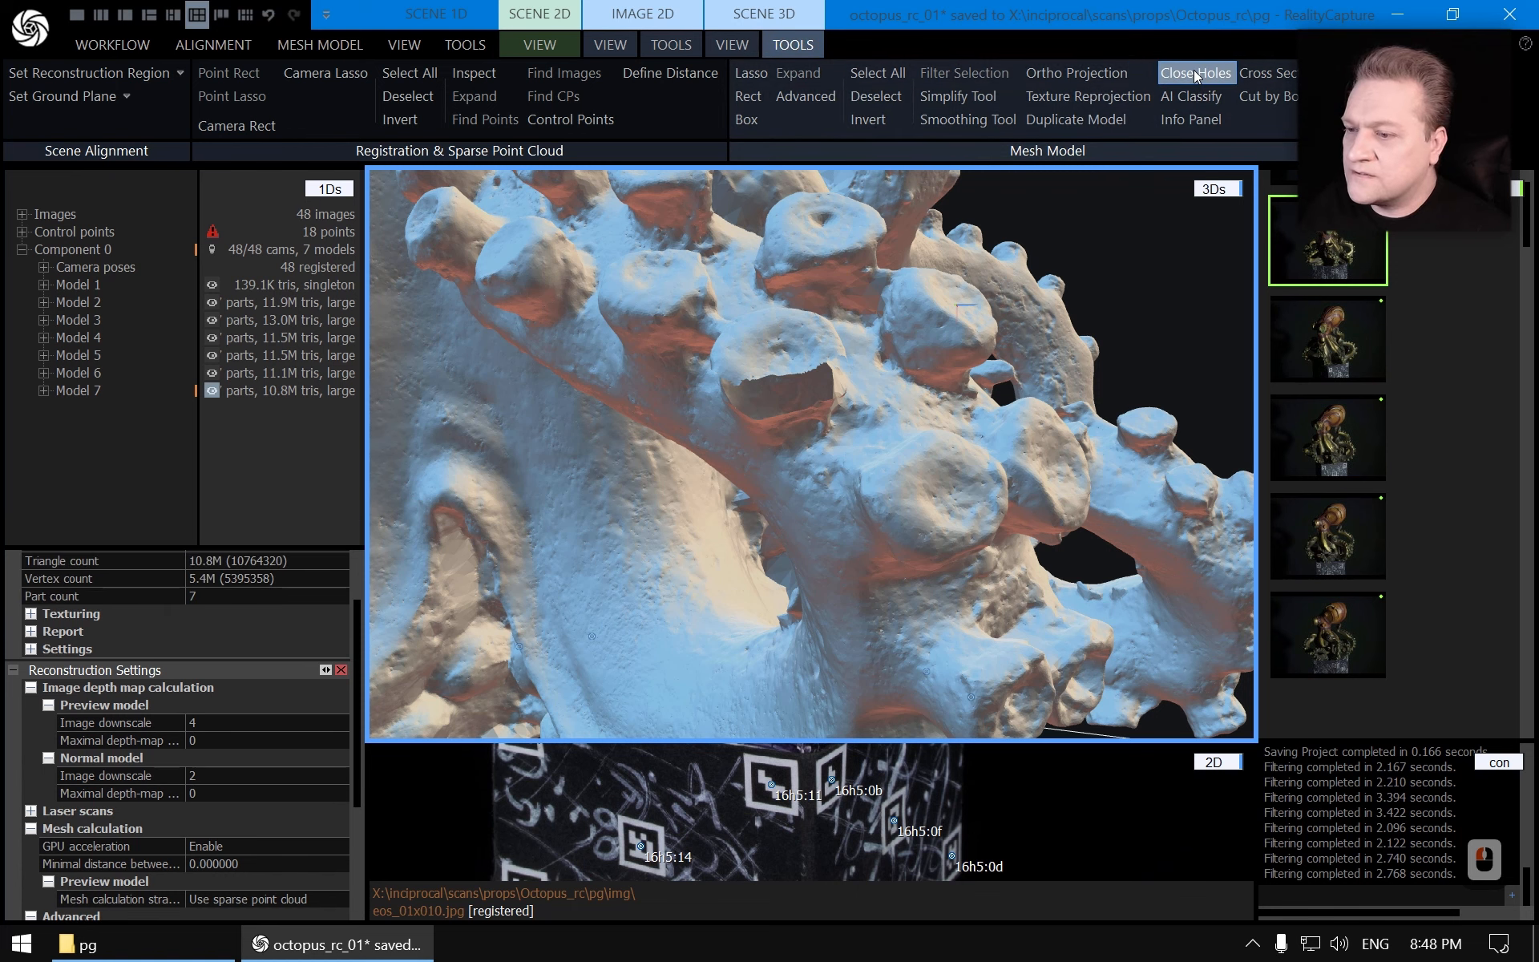
{"action": "scroll", "coordinate": [325, 573], "scroll_direction": "up", "scroll_amount": 3}
{"action": "left_click", "coordinate": [342, 558]}
{"action": "left_click", "coordinate": [343, 559]}
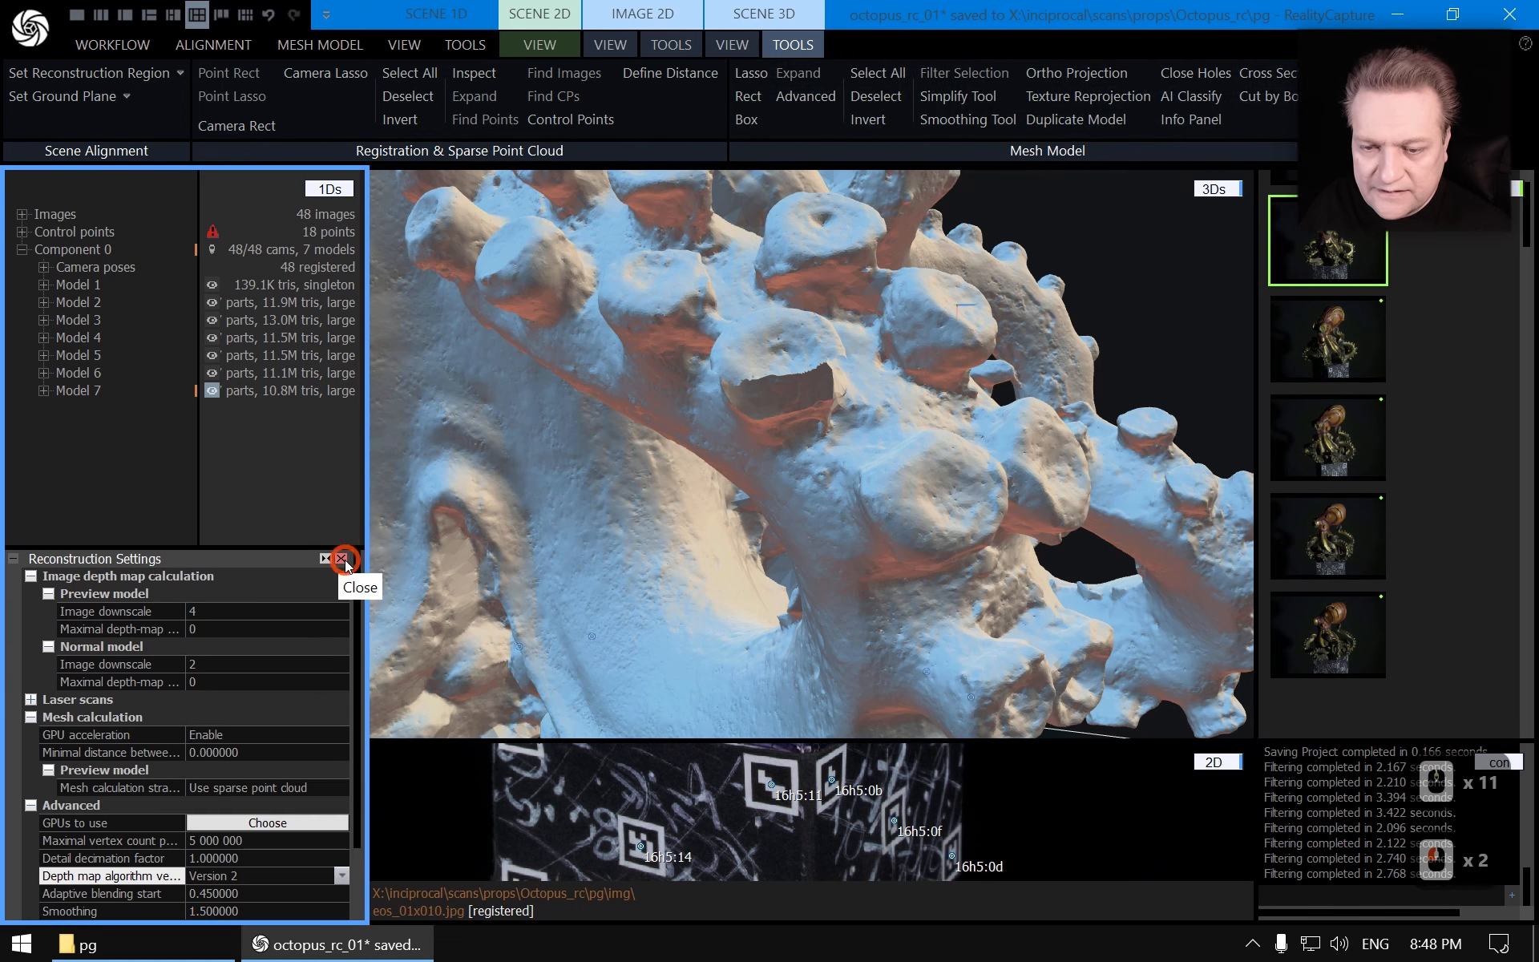
{"action": "left_click", "coordinate": [343, 558]}
{"action": "left_click", "coordinate": [1194, 75]}
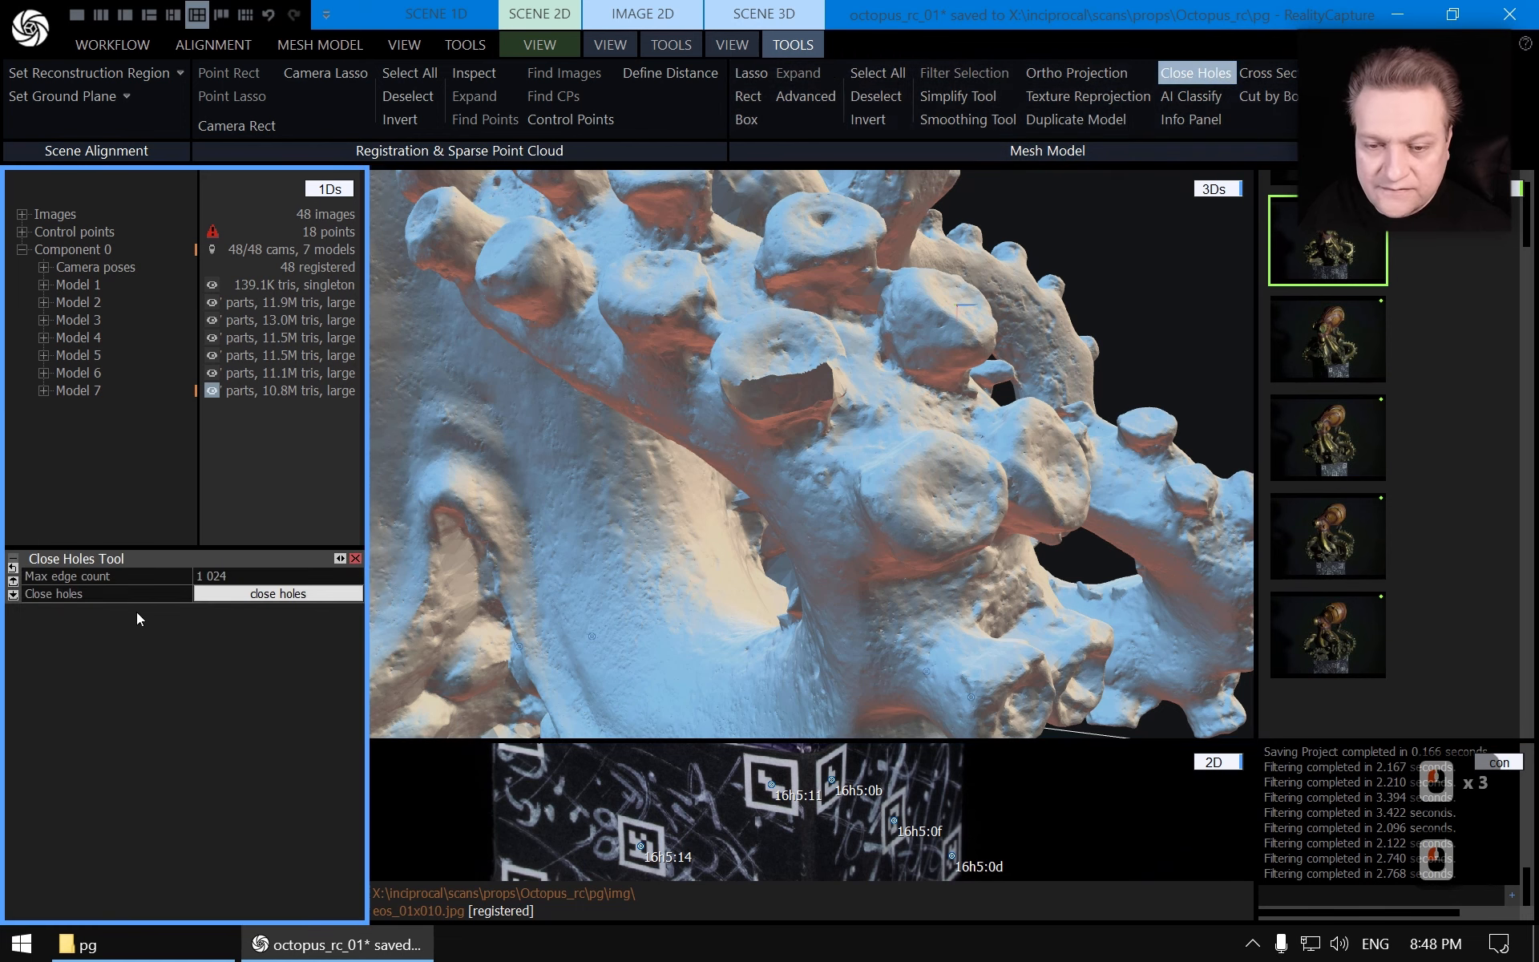
{"action": "left_click", "coordinate": [281, 595]}
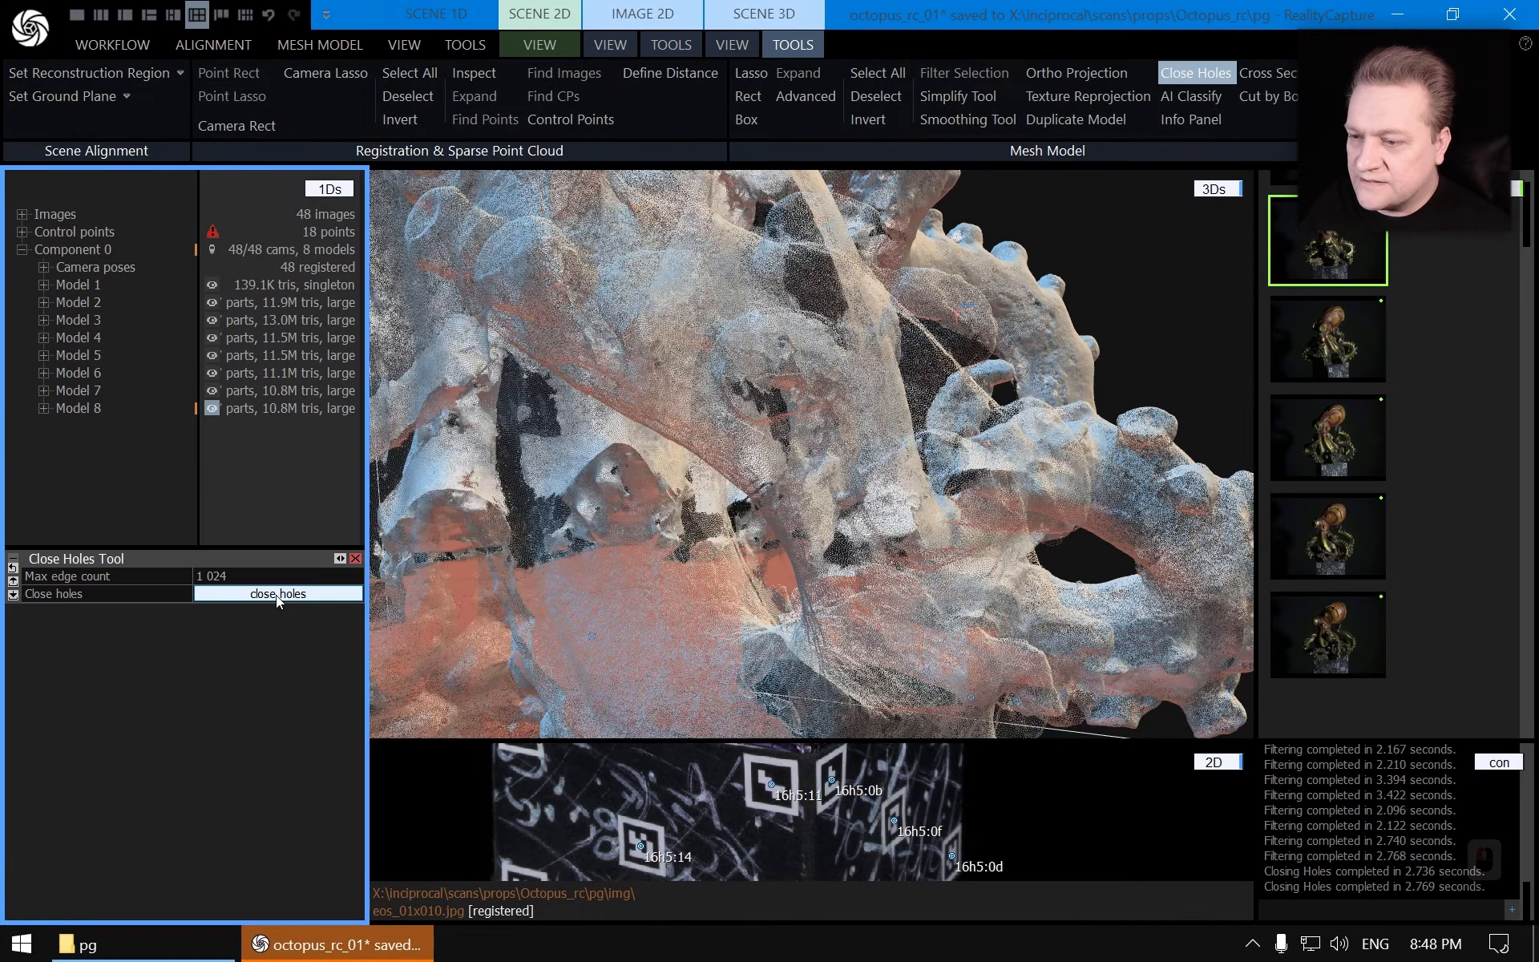
Inspect the filled sucker hole and the open mesh edges nearby, then close the Close Holes panel
{"action": "scroll", "coordinate": [778, 369], "scroll_direction": "up", "scroll_amount": 6}
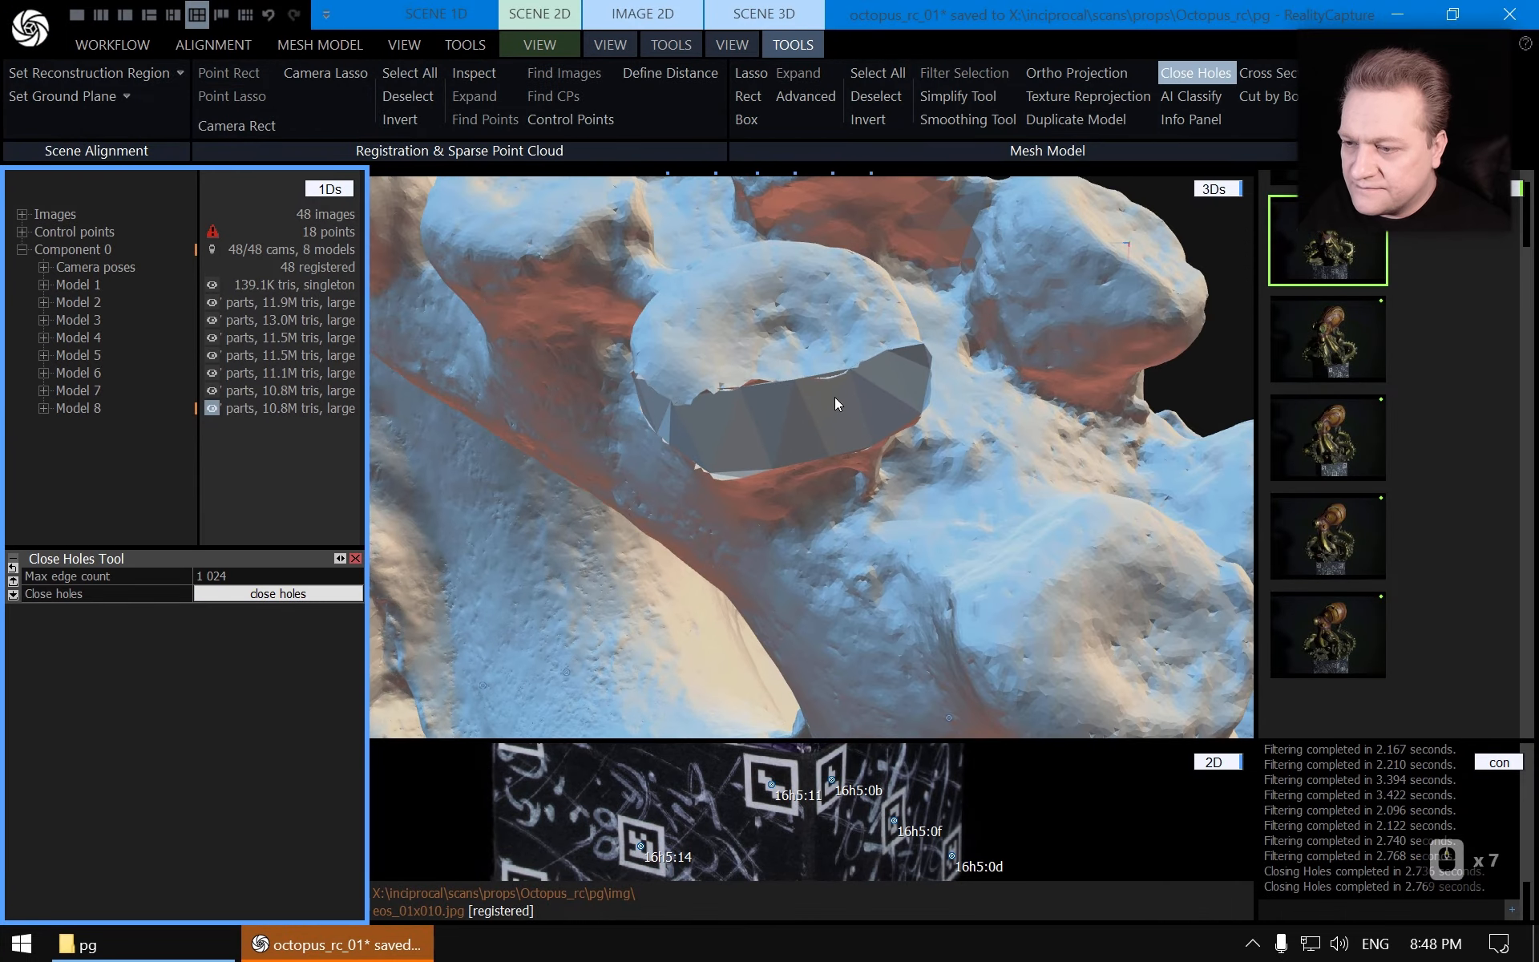
{"action": "left_click_drag", "start_coordinate": [852, 397], "coordinate": [805, 395]}
{"action": "right_click_drag", "start_coordinate": [806, 391], "coordinate": [911, 362]}
{"action": "scroll", "coordinate": [906, 360], "scroll_direction": "up", "scroll_amount": 6}
{"action": "left_click_drag", "start_coordinate": [906, 361], "coordinate": [896, 444]}
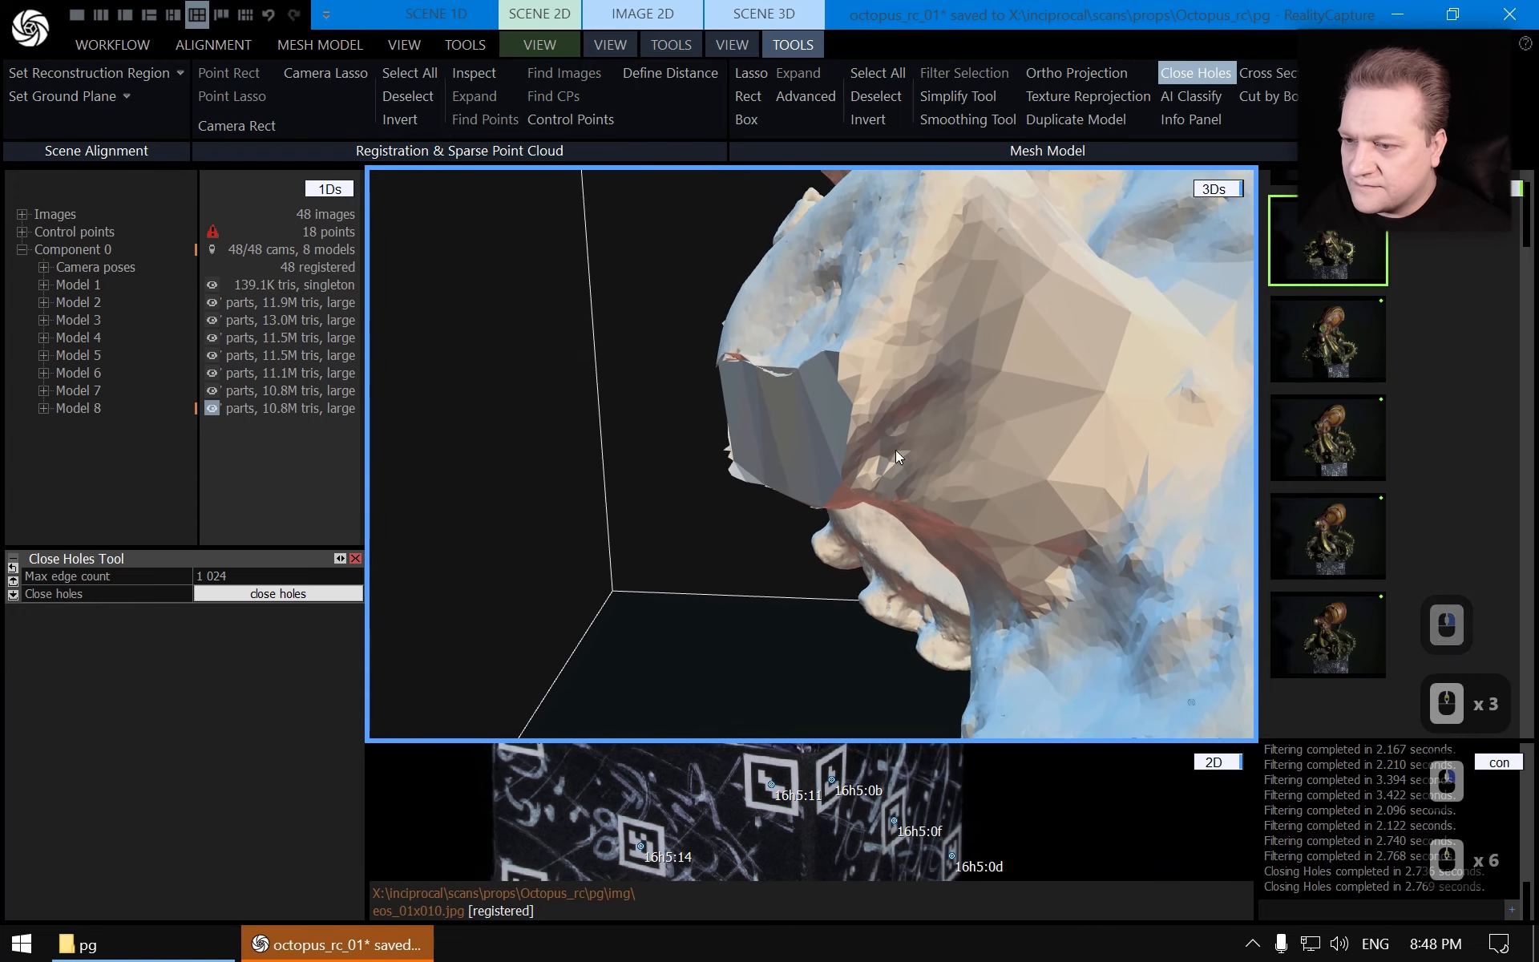
{"action": "right_click_drag", "start_coordinate": [896, 444], "coordinate": [974, 425]}
{"action": "scroll", "coordinate": [974, 425], "scroll_direction": "down", "scroll_amount": 3}
{"action": "left_click_drag", "start_coordinate": [973, 425], "coordinate": [896, 417]}
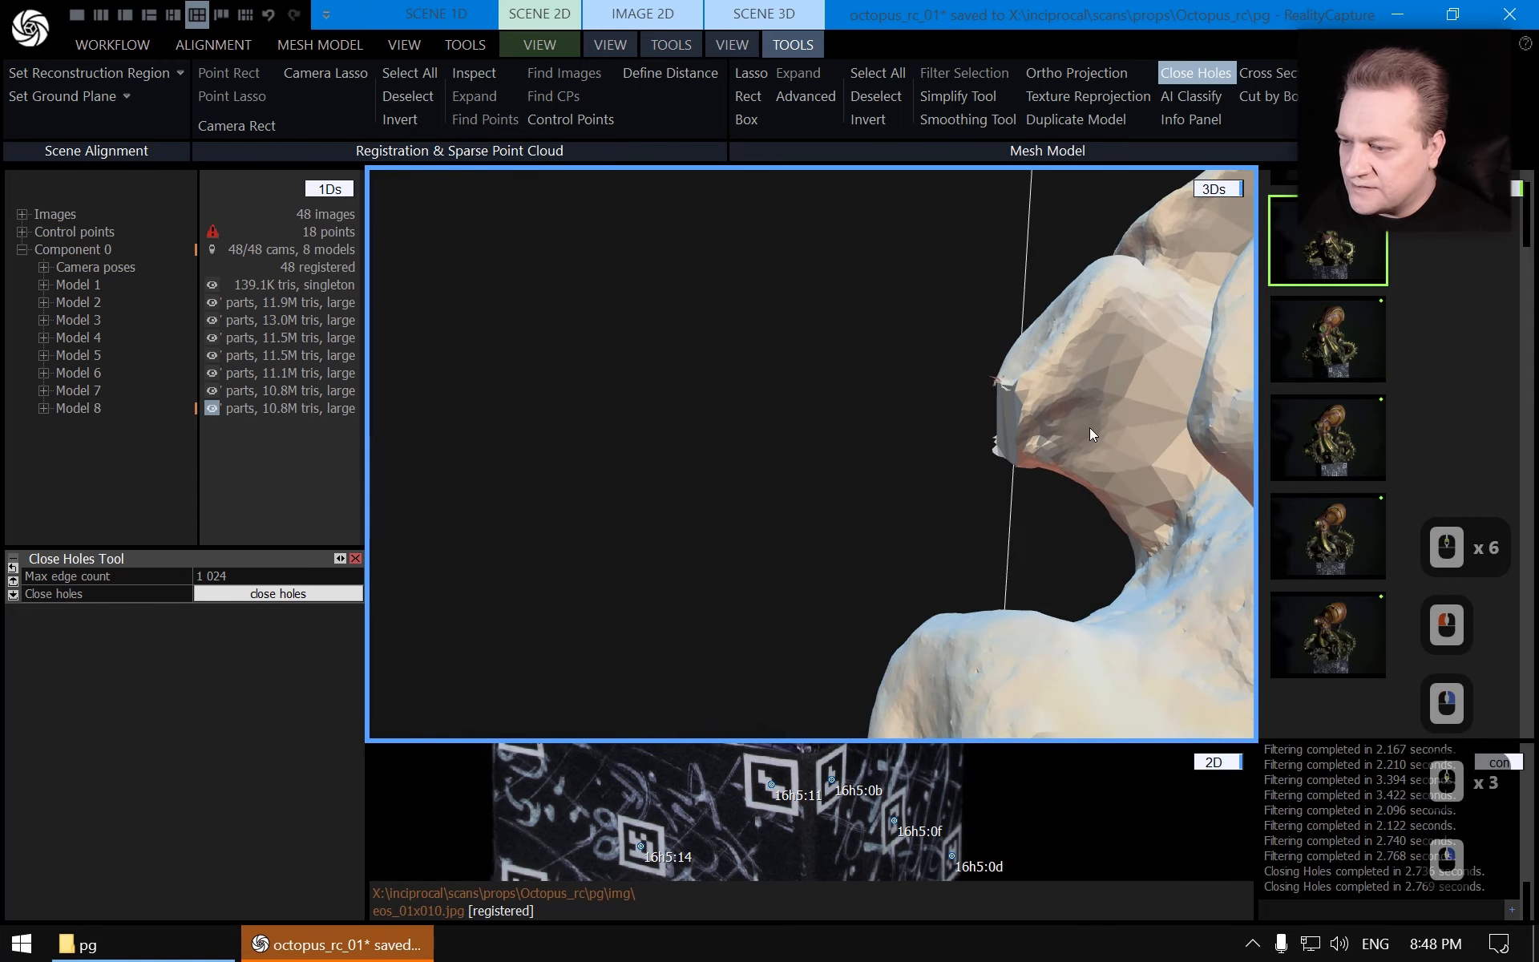
{"action": "scroll", "coordinate": [1076, 435], "scroll_direction": "up", "scroll_amount": 3}
{"action": "scroll", "coordinate": [1079, 434], "scroll_direction": "down", "scroll_amount": 4}
{"action": "left_click_drag", "start_coordinate": [1080, 432], "coordinate": [944, 406]}
{"action": "mouse_move", "coordinate": [944, 407]}
{"action": "right_mouse_down"}
{"action": "mouse_move", "coordinate": [922, 403]}
{"action": "mouse_move", "coordinate": [942, 402]}
{"action": "right_mouse_up"}
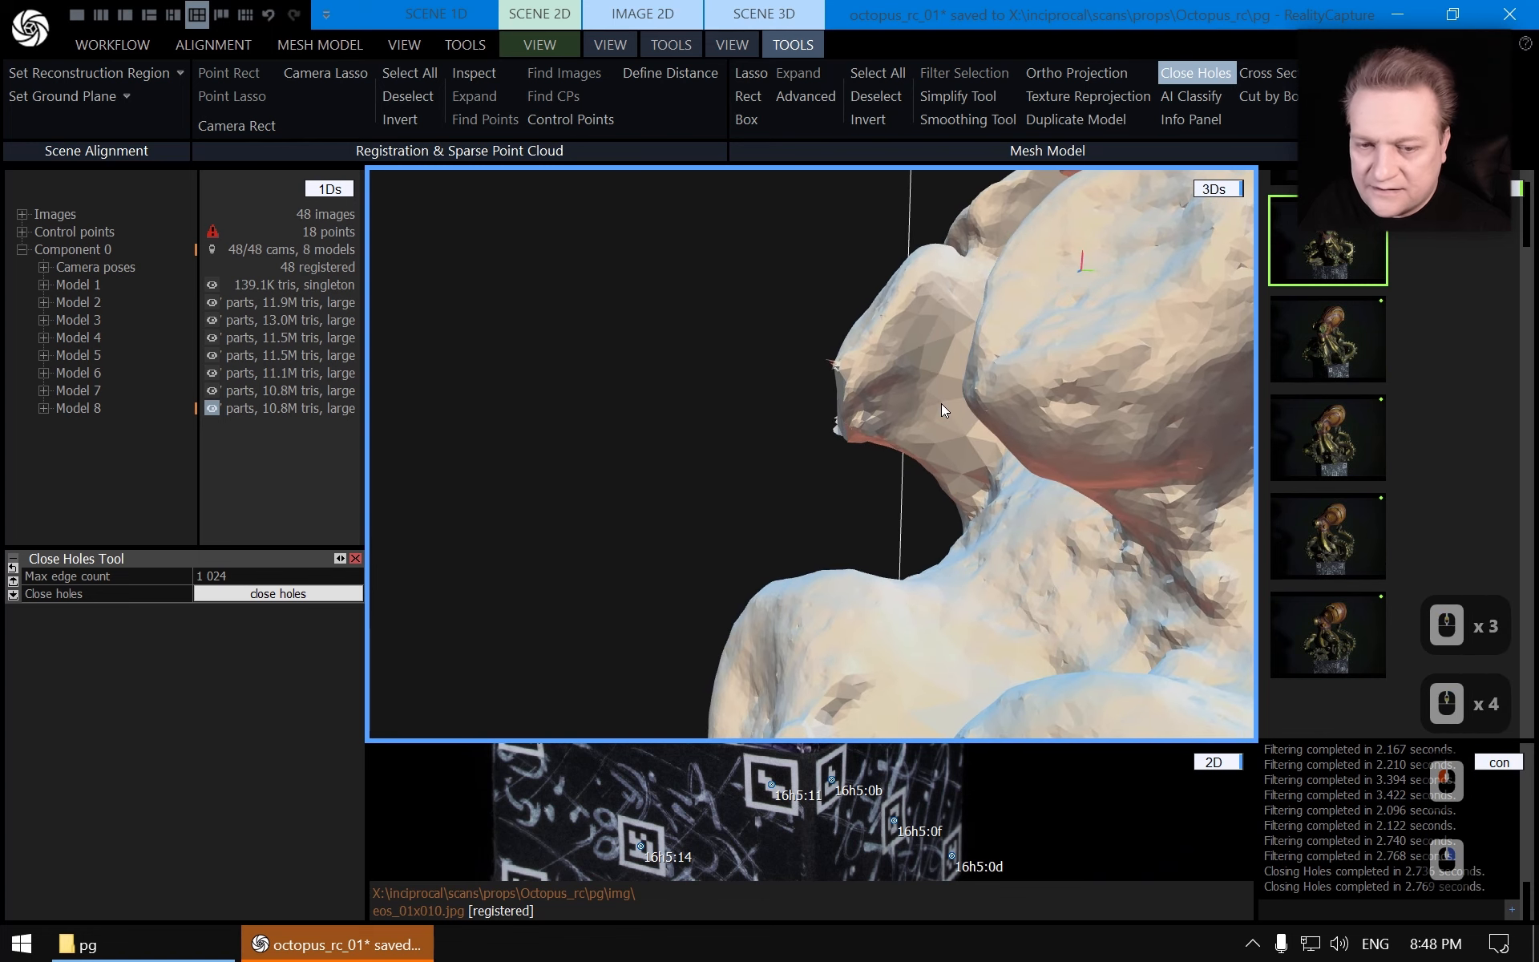
{"action": "left_click", "coordinate": [355, 558]}
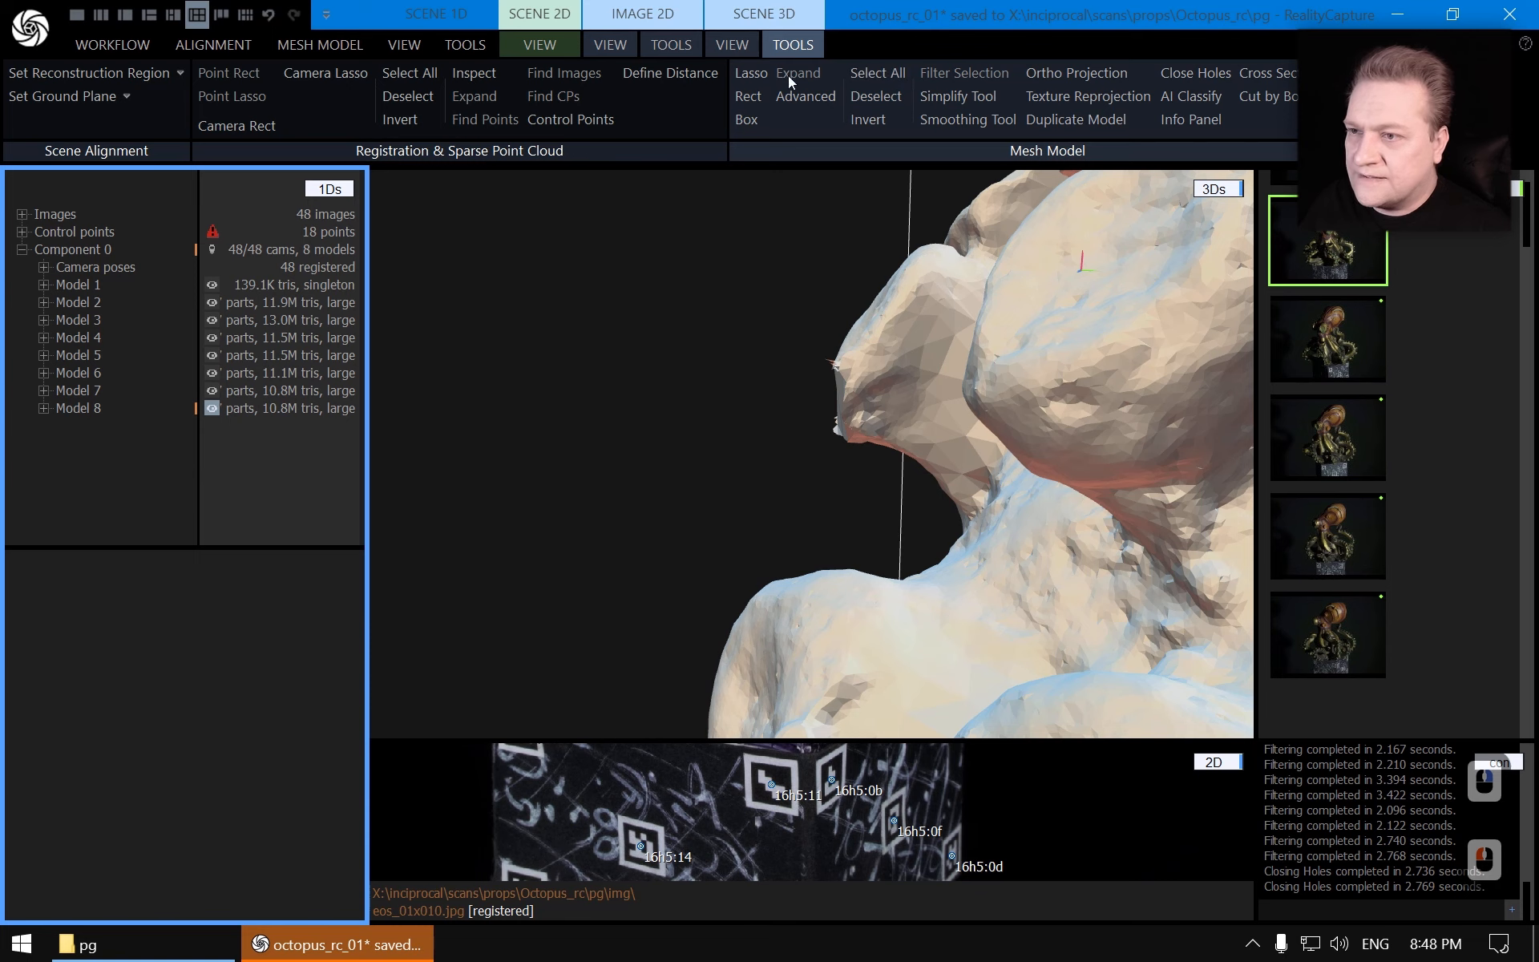
Lasso-select the jagged open-edge triangles along a tentacle's rim
{"action": "left_click_drag", "start_coordinate": [791, 475], "coordinate": [866, 454]}
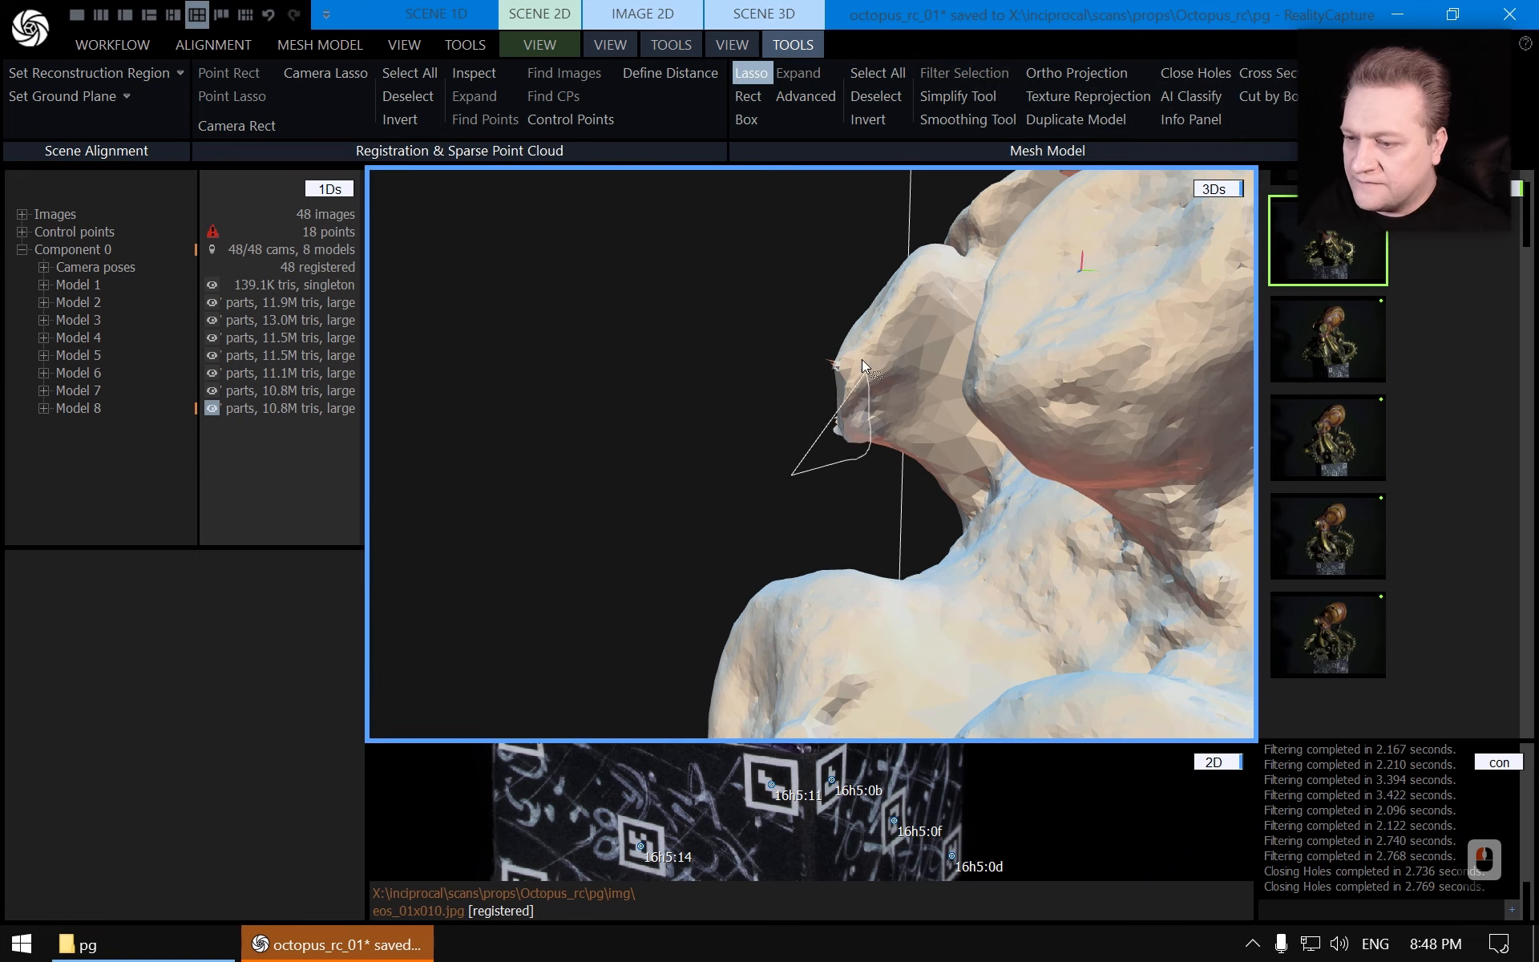
{"action": "left_click", "coordinate": [753, 77]}
{"action": "mouse_move", "coordinate": [753, 271]}
{"action": "right_mouse_down"}
{"action": "mouse_move", "coordinate": [818, 306]}
{"action": "mouse_move", "coordinate": [907, 276]}
{"action": "mouse_move", "coordinate": [902, 317]}
{"action": "right_mouse_up"}
{"action": "left_click", "coordinate": [538, 406], "text": "ctrl"}
{"action": "scroll", "coordinate": [553, 417], "scroll_direction": "down", "scroll_amount": 3}
{"action": "right_click_drag", "start_coordinate": [619, 460], "coordinate": [840, 396]}
{"action": "left_click_drag", "start_coordinate": [639, 481], "coordinate": [903, 435]}
{"action": "right_click_drag", "start_coordinate": [902, 434], "coordinate": [972, 415]}
{"action": "left_click_drag", "start_coordinate": [971, 415], "coordinate": [1167, 479]}
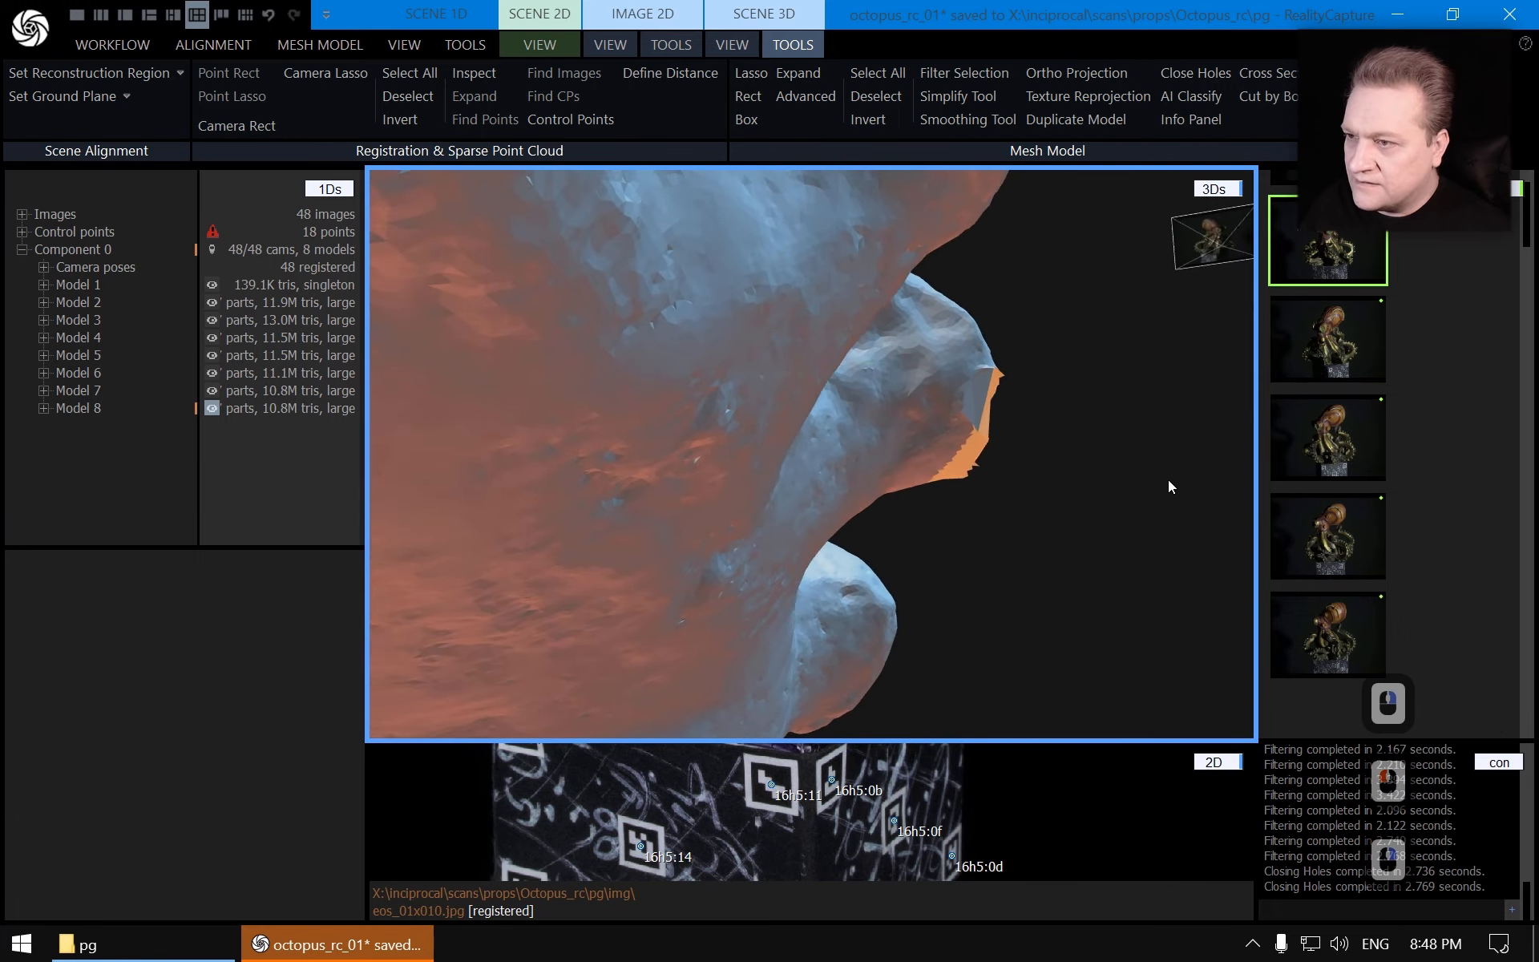
{"action": "left_click", "coordinate": [754, 77]}
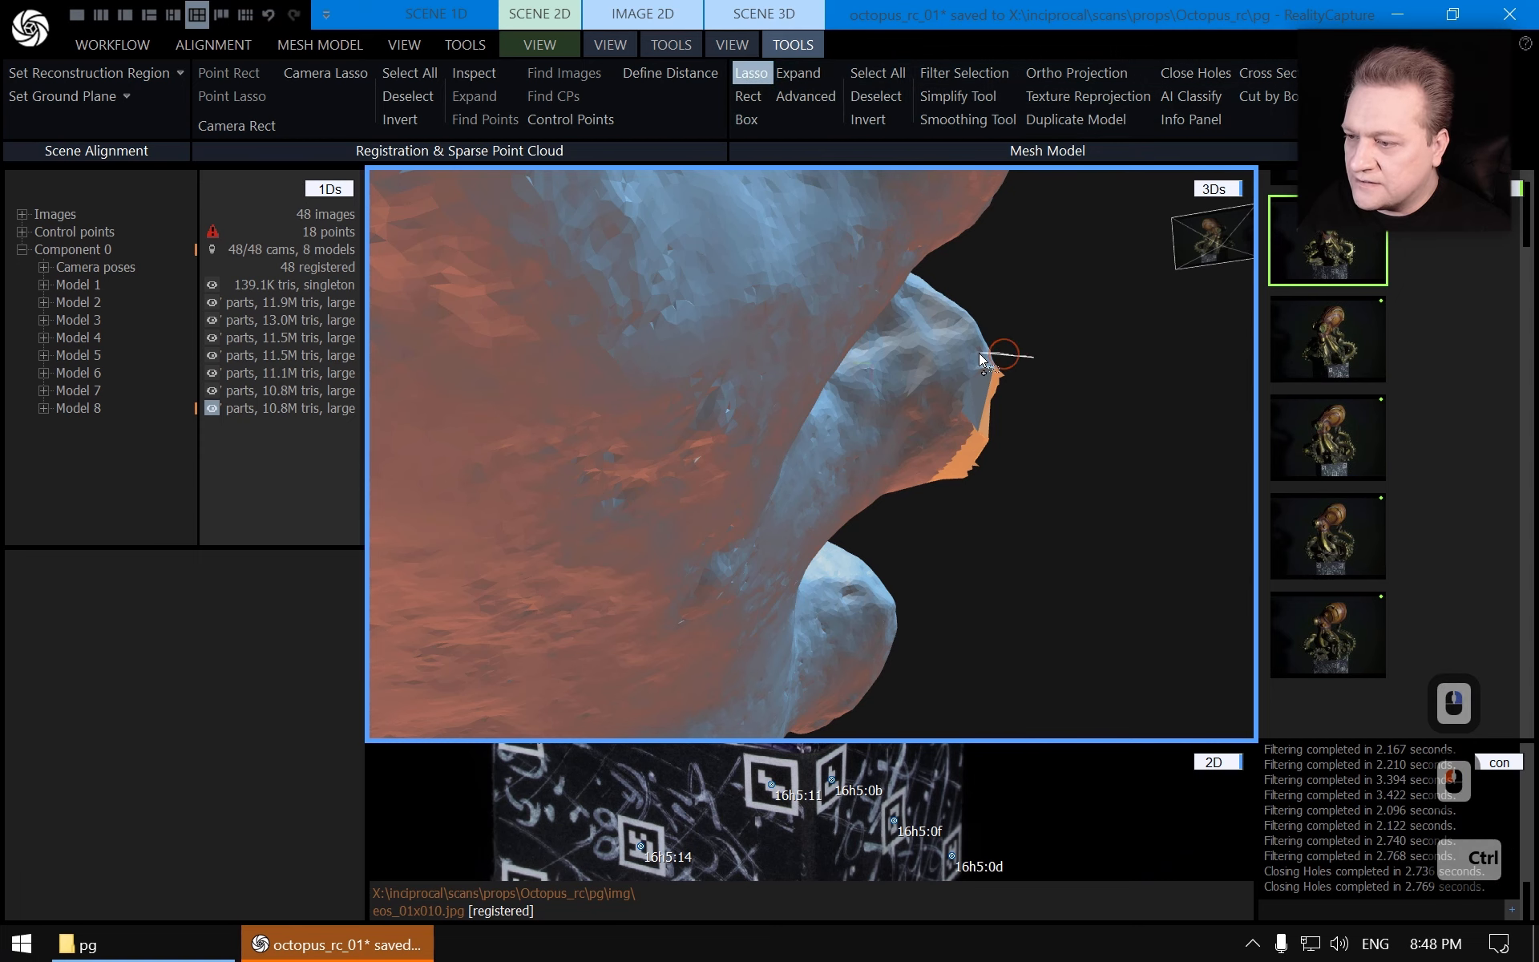
{"action": "left_click_drag", "start_coordinate": [952, 411], "coordinate": [1026, 489], "text": "ctrl"}
{"action": "left_click", "coordinate": [755, 74]}
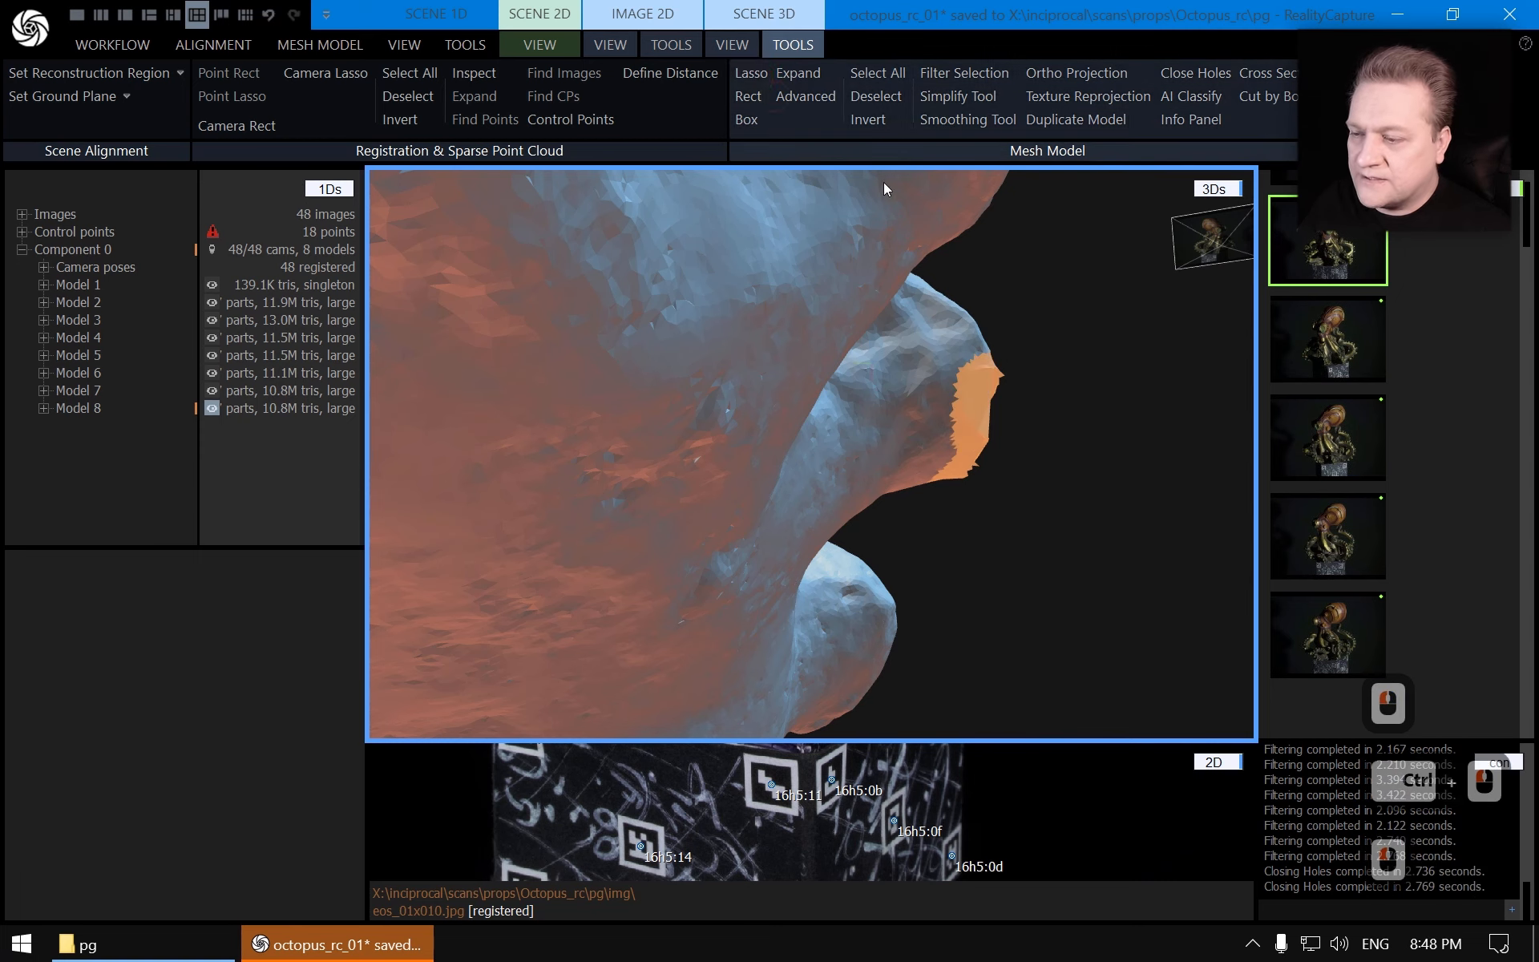
Open the Smoothing Tool for the selected hole patch, keeping Strong type, All style and 20 iterations
{"action": "scroll", "coordinate": [1082, 361], "scroll_direction": "down", "scroll_amount": 4}
{"action": "mouse_move", "coordinate": [1080, 394]}
{"action": "right_mouse_down"}
{"action": "mouse_move", "coordinate": [832, 444]}
{"action": "mouse_move", "coordinate": [962, 425]}
{"action": "right_mouse_up"}
{"action": "scroll", "coordinate": [1066, 409], "scroll_direction": "up", "scroll_amount": 4}
{"action": "left_click_drag", "start_coordinate": [1090, 409], "coordinate": [1120, 385]}
{"action": "right_click_drag", "start_coordinate": [1119, 385], "coordinate": [1094, 465]}
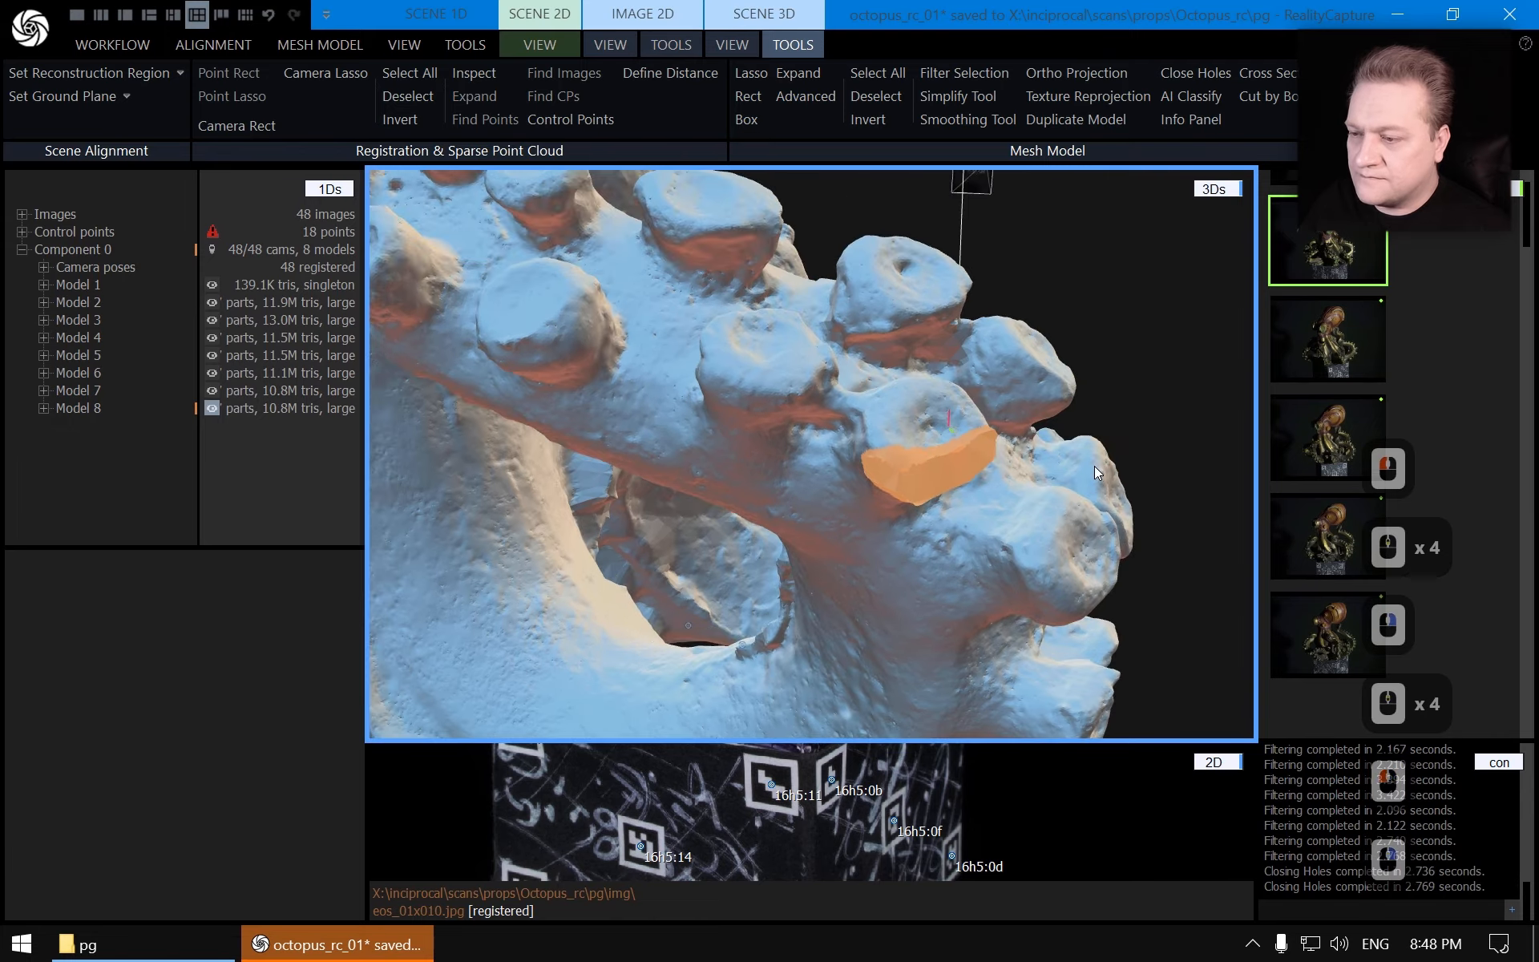
{"action": "scroll", "coordinate": [1010, 454], "scroll_direction": "up", "scroll_amount": 3}
{"action": "mouse_move", "coordinate": [1002, 454]}
{"action": "right_mouse_down"}
{"action": "mouse_move", "coordinate": [864, 450]}
{"action": "mouse_move", "coordinate": [984, 455]}
{"action": "right_mouse_up"}
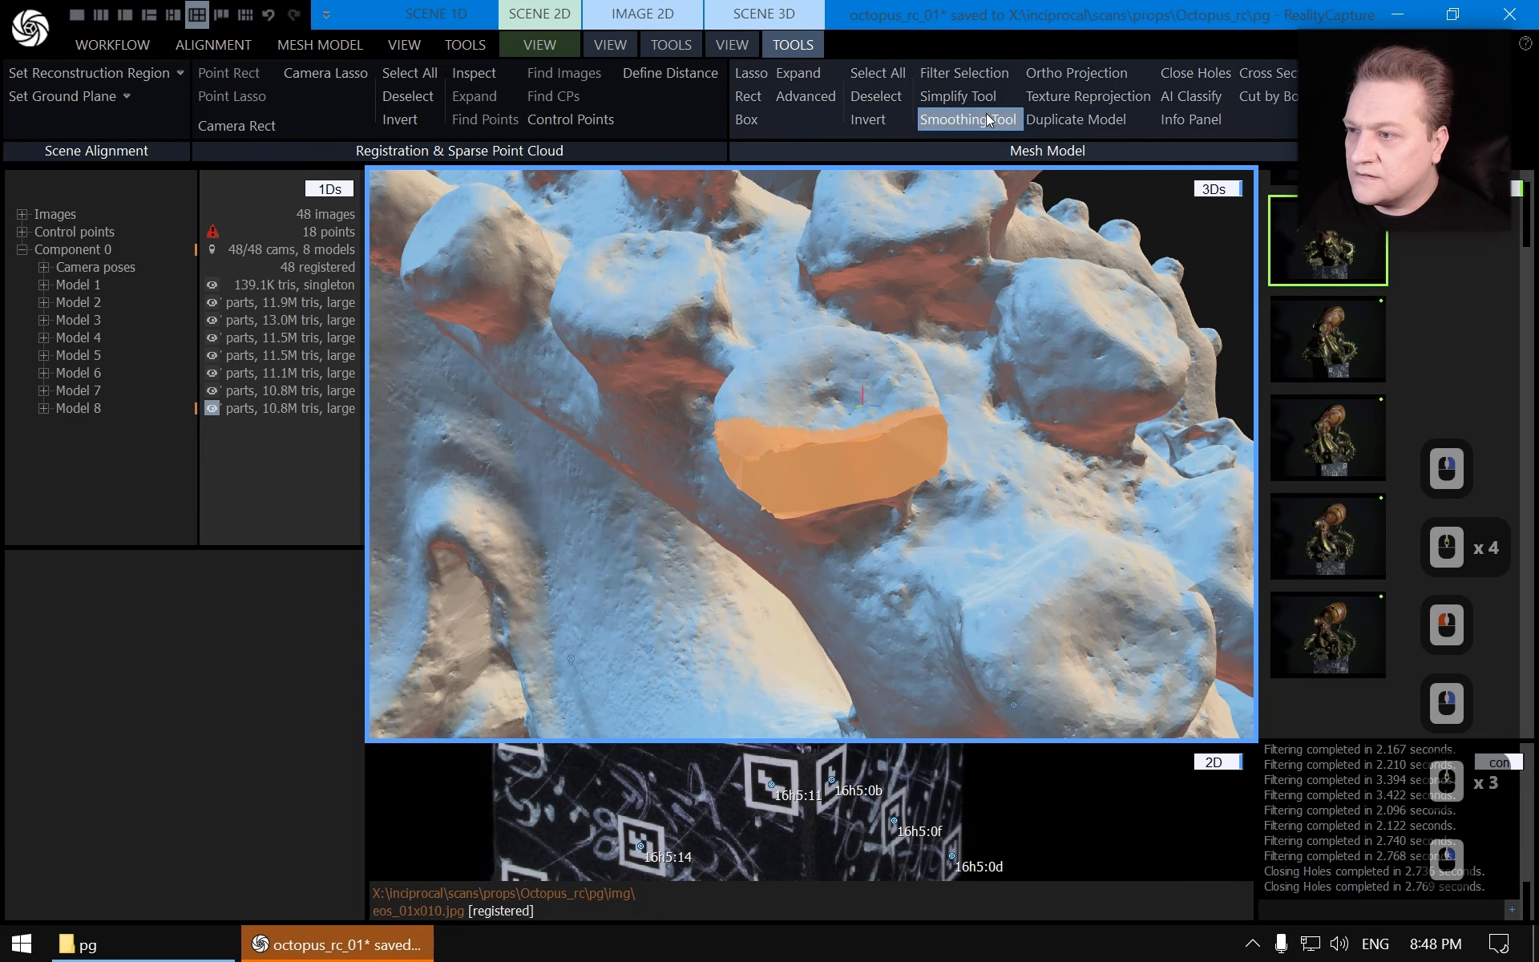
{"action": "left_click", "coordinate": [1009, 120]}
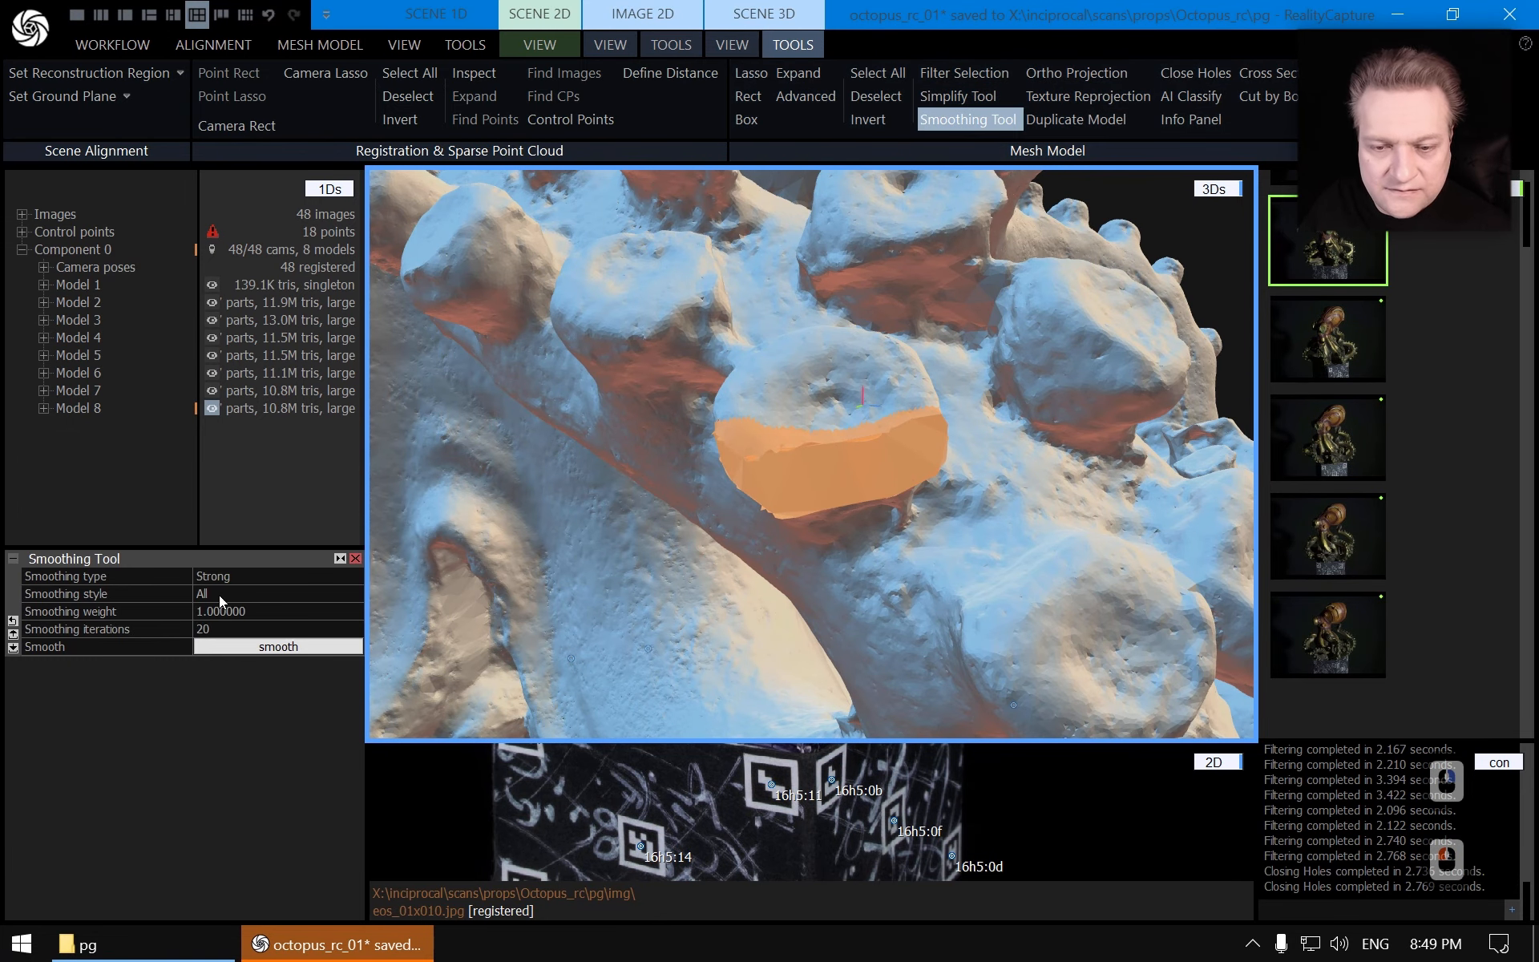
{"action": "left_click", "coordinate": [253, 593]}
{"action": "left_click", "coordinate": [356, 595]}
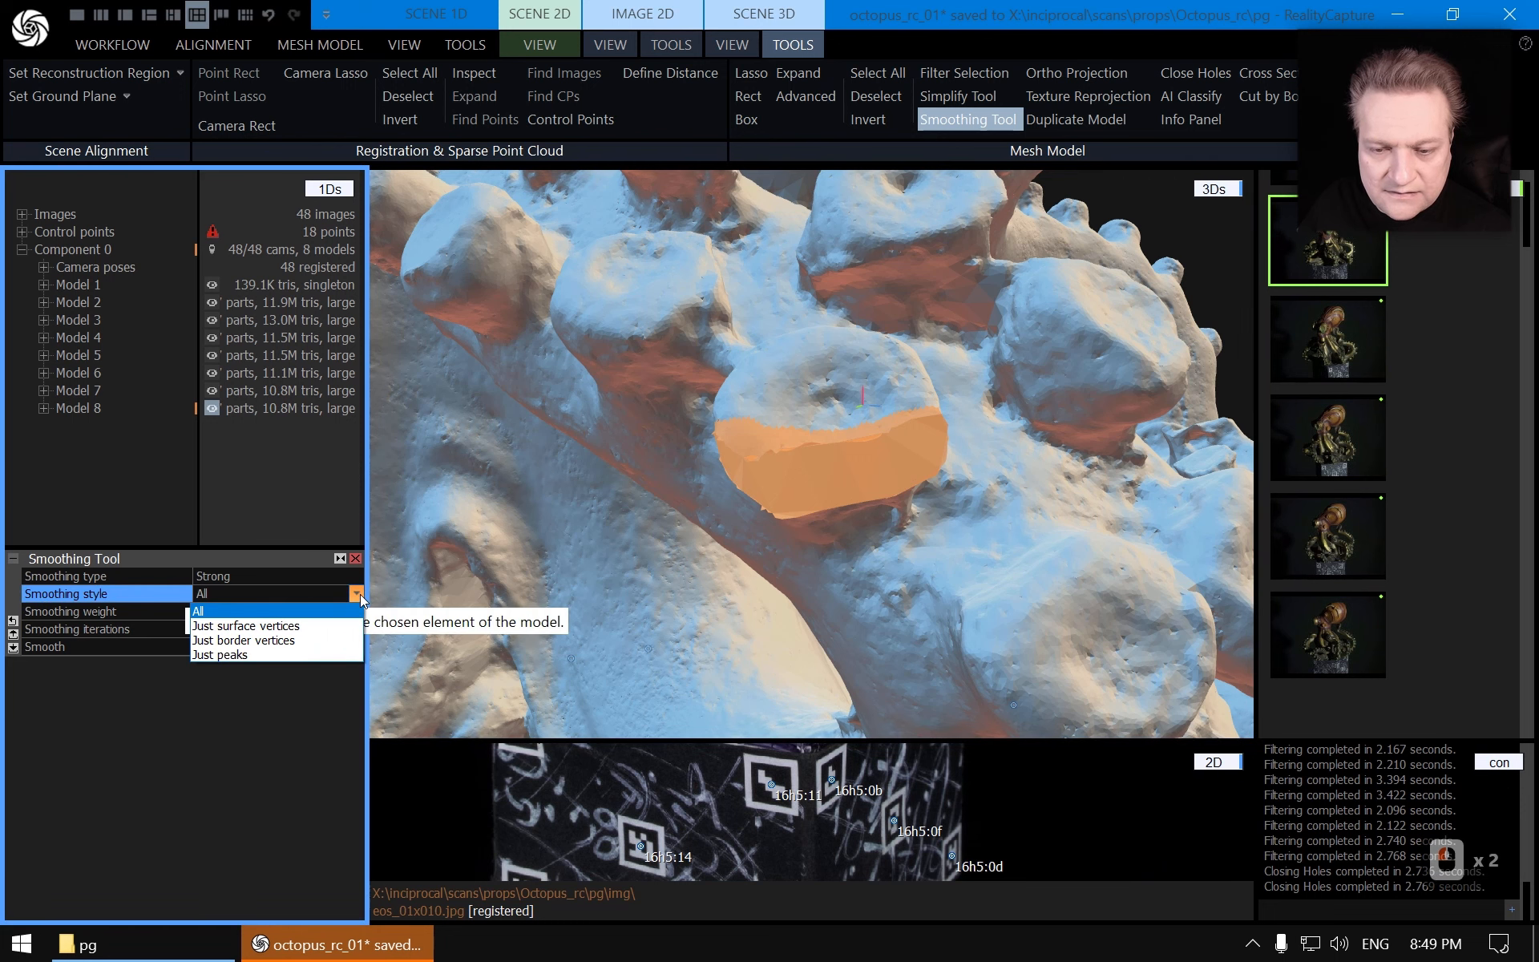
{"action": "left_click", "coordinate": [359, 594]}
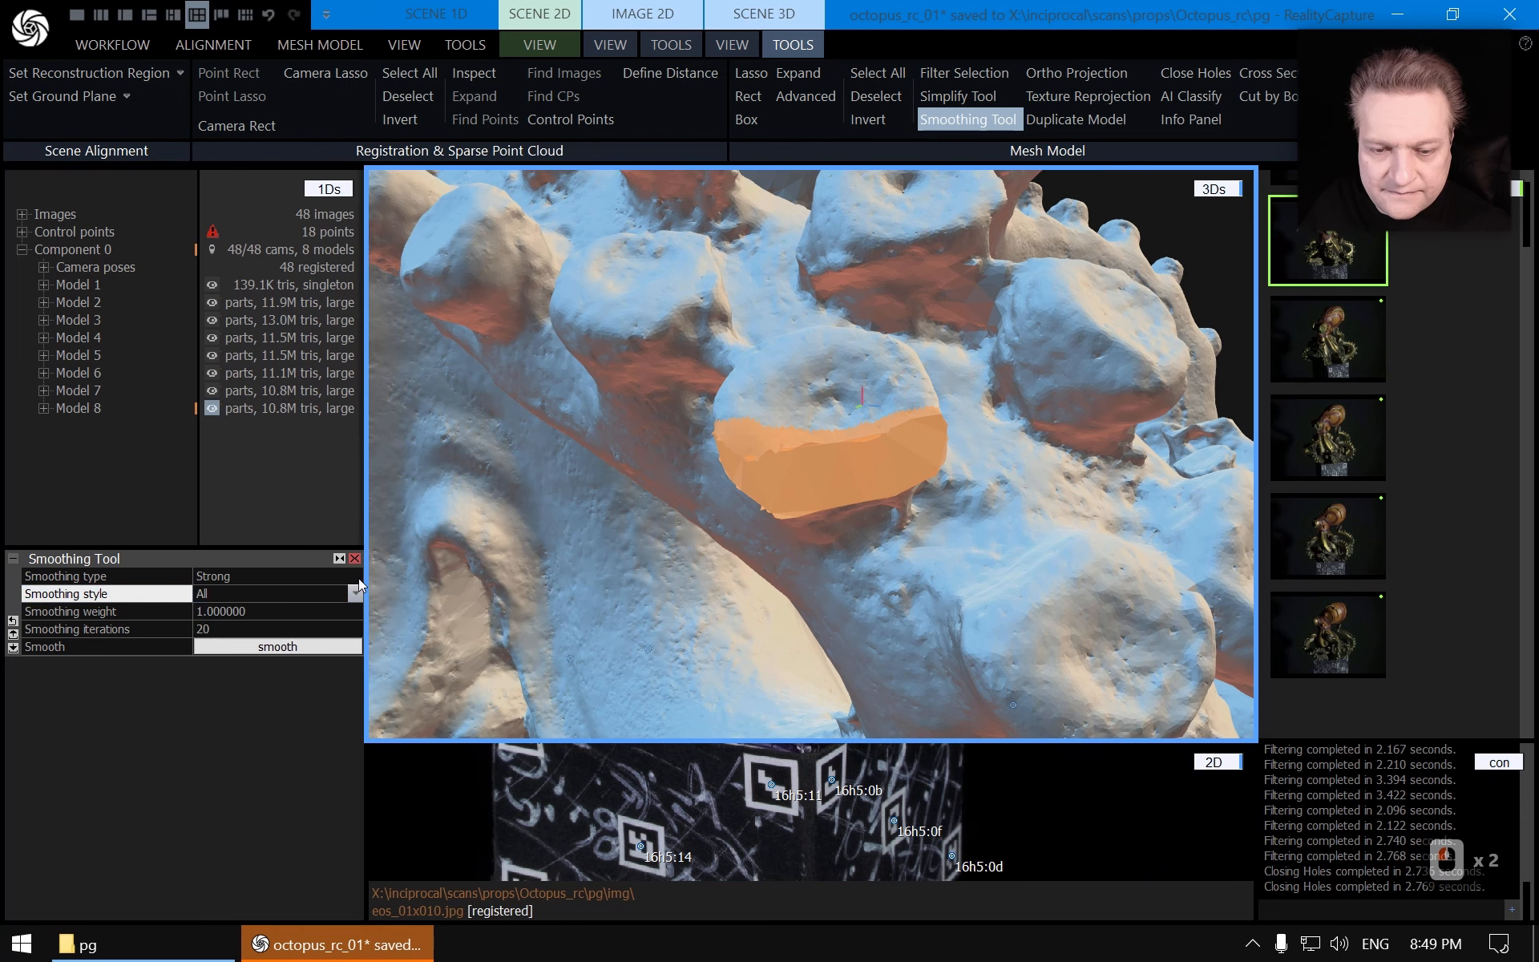
{"action": "double_click", "coordinate": [358, 578]}
{"action": "left_click", "coordinate": [359, 578]}
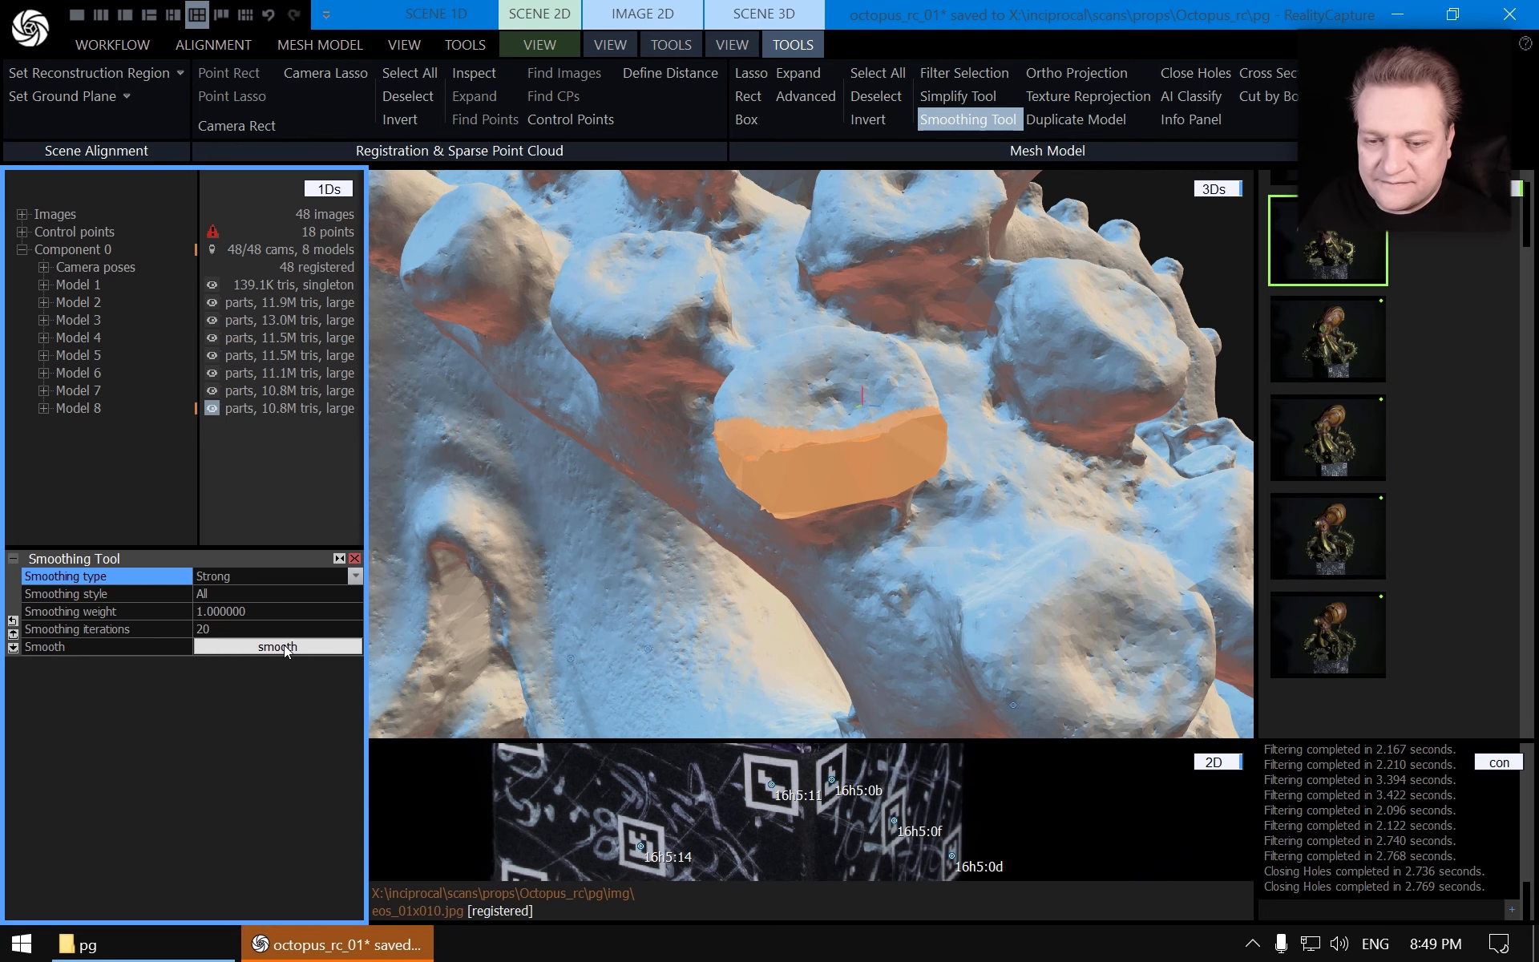
Smooth the selected patch of the model
{"action": "left_click", "coordinate": [359, 948]}
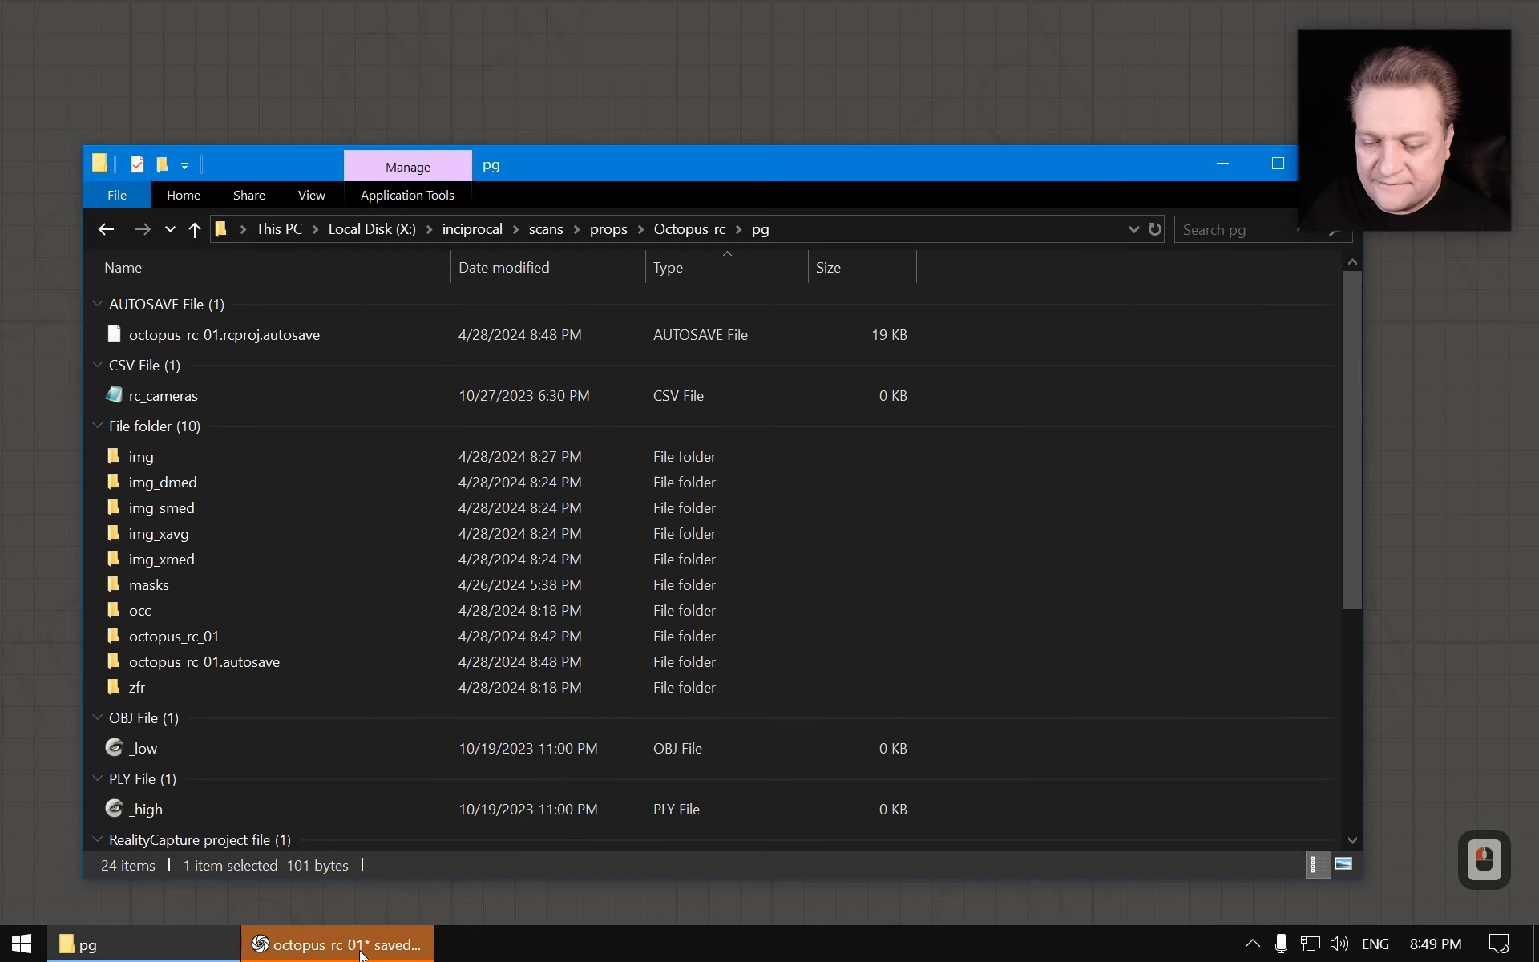
{"action": "left_click", "coordinate": [360, 948]}
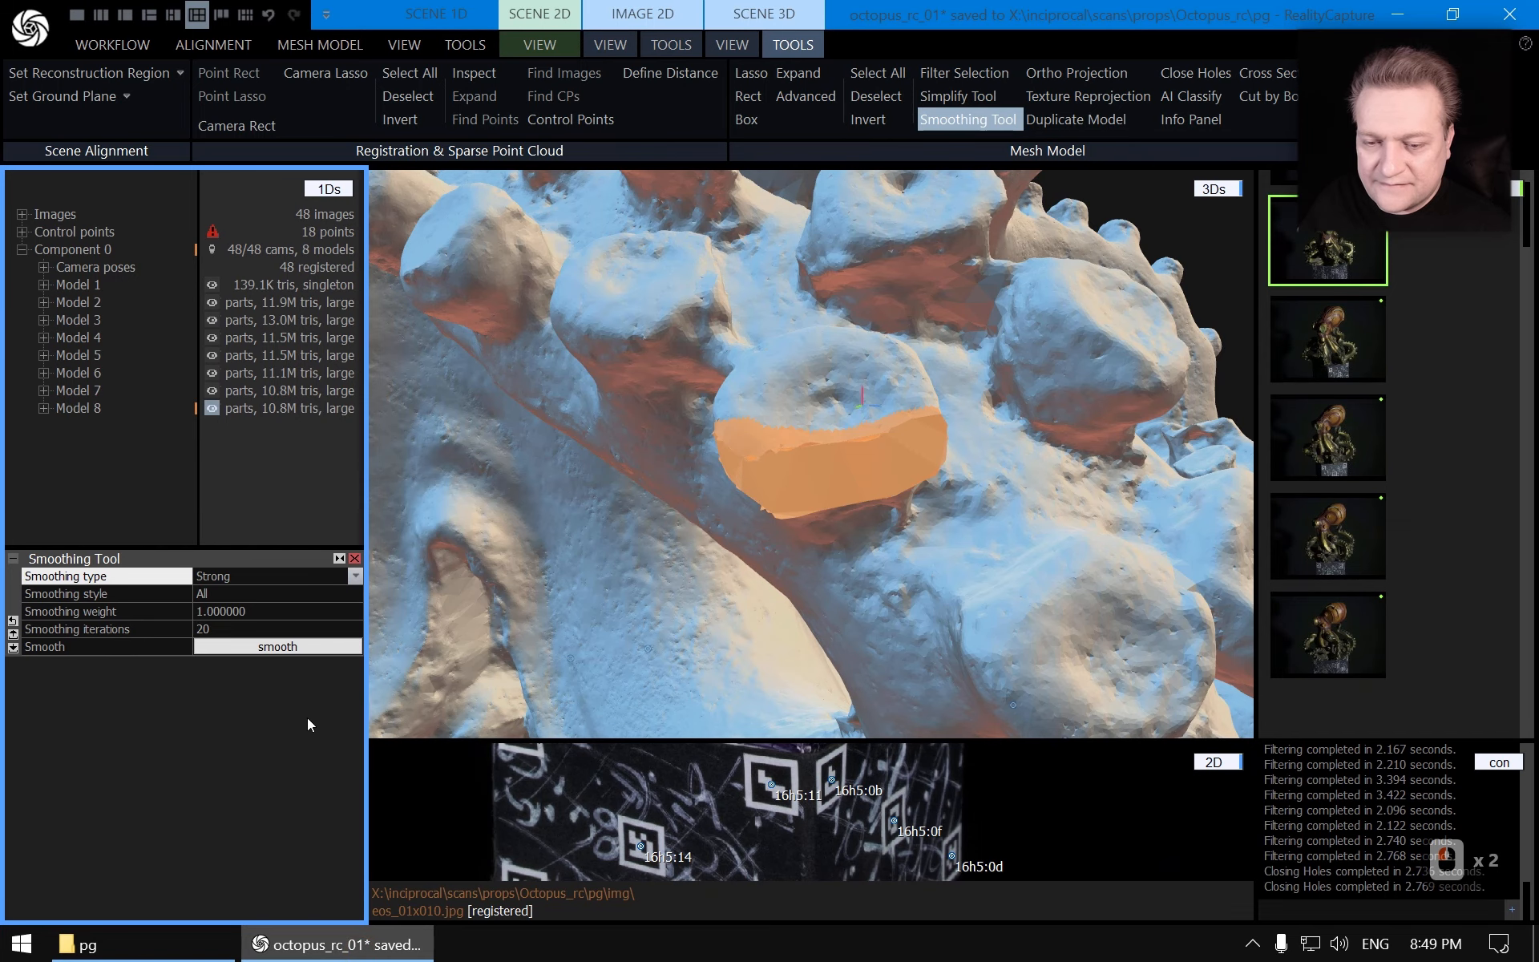
{"action": "left_click", "coordinate": [294, 649]}
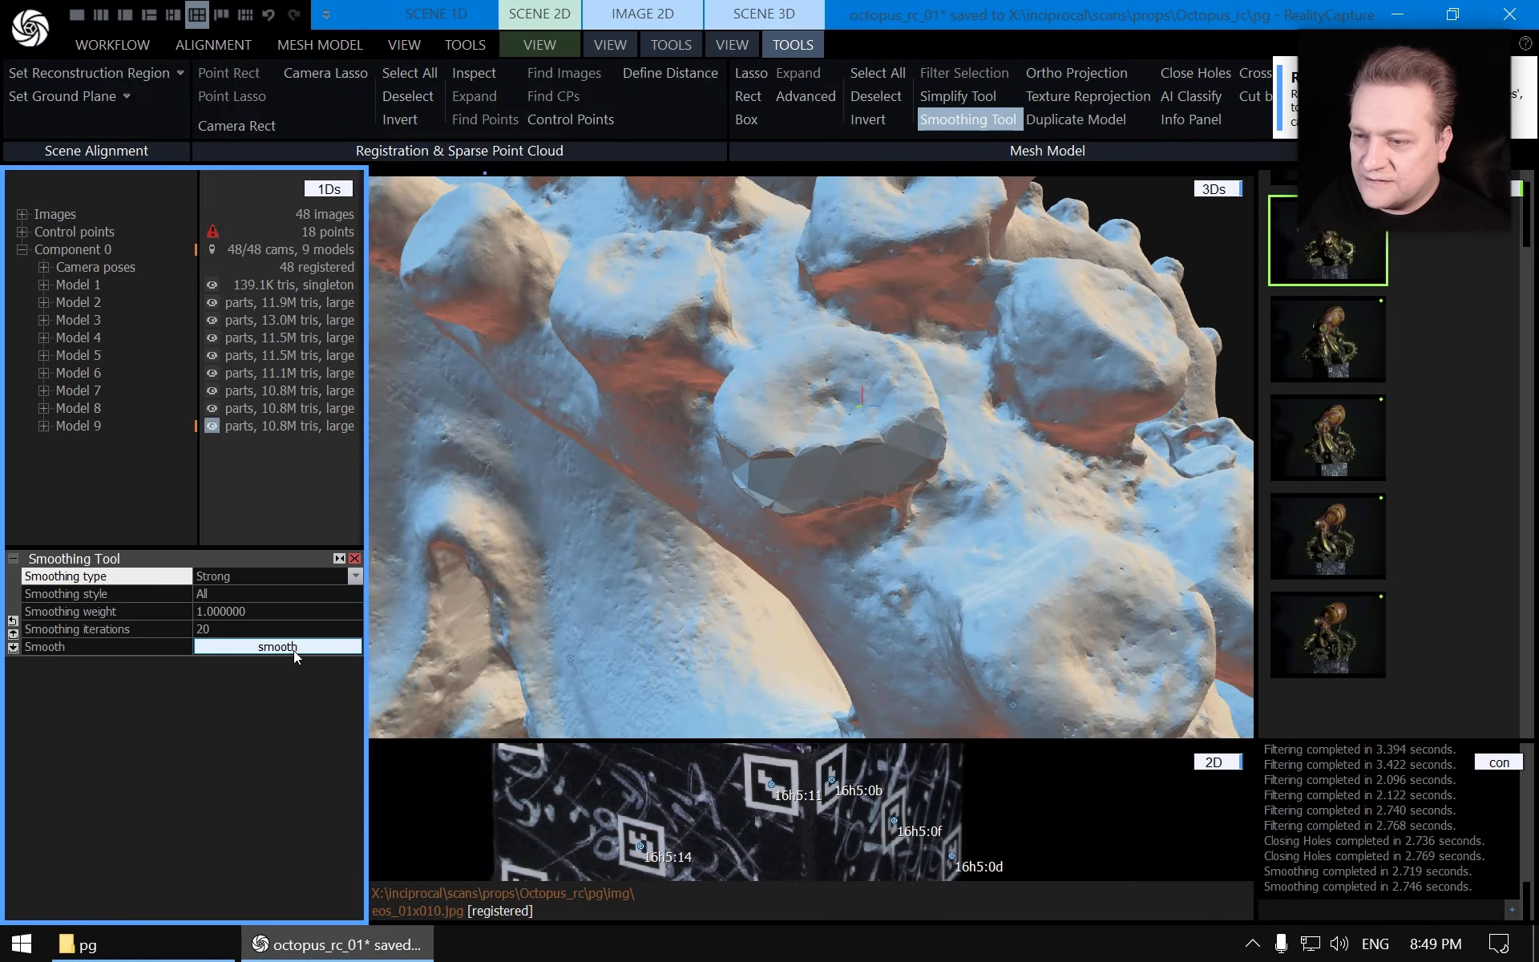
Compare the original and smoothed hole patch by switching between Model 8 and Model 9 and orbiting the view
{"action": "left_click", "coordinate": [90, 409]}
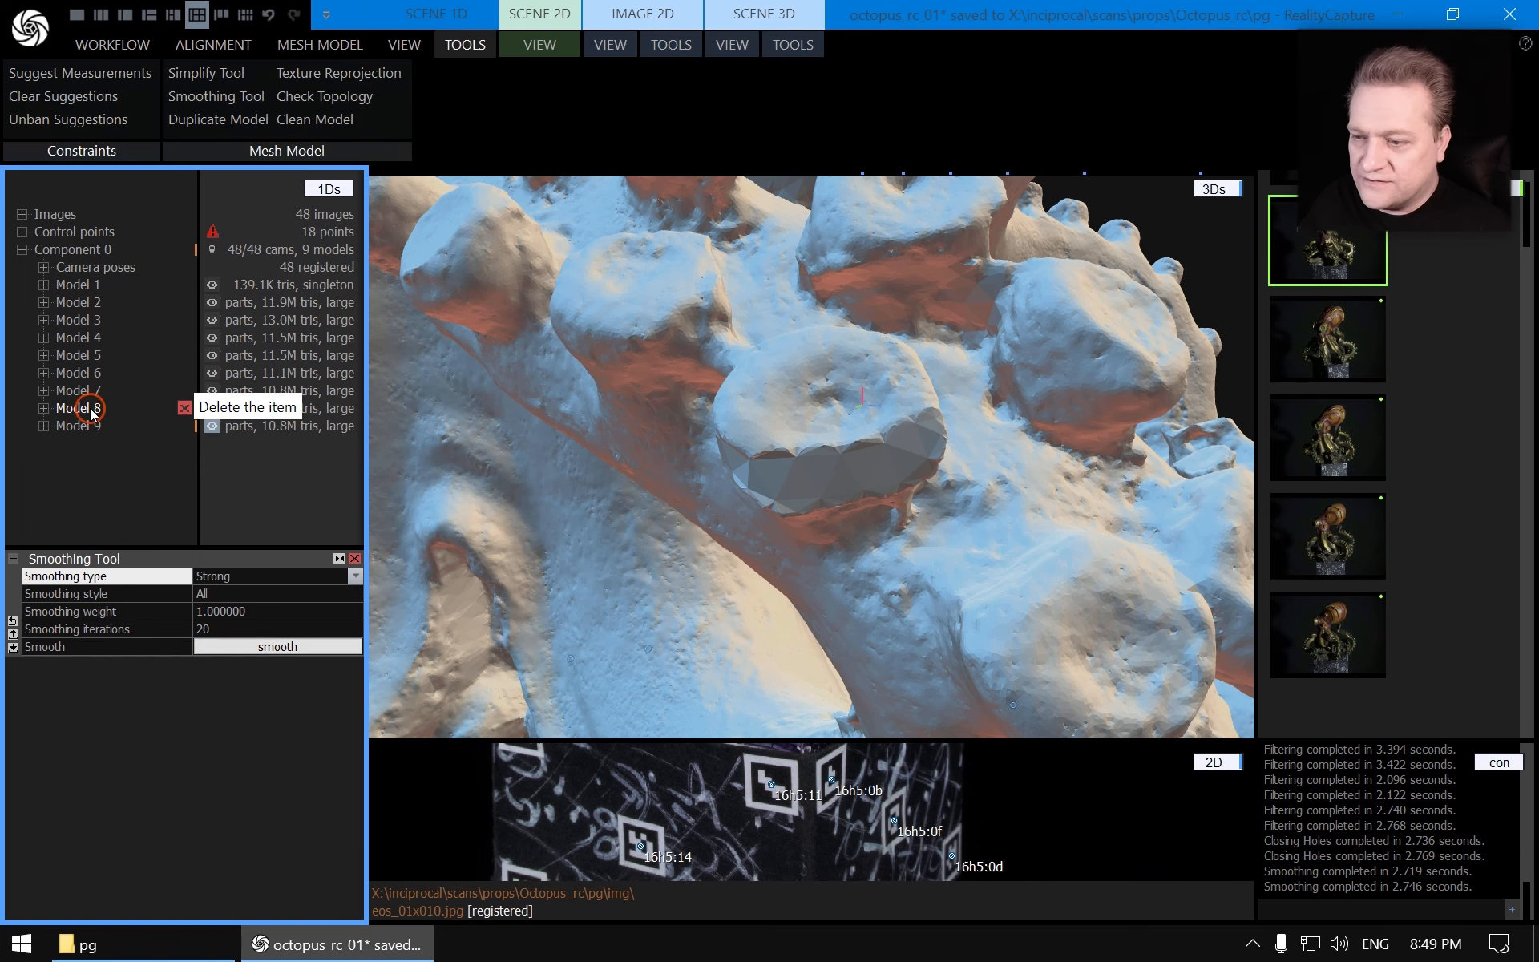
{"action": "left_click", "coordinate": [82, 428]}
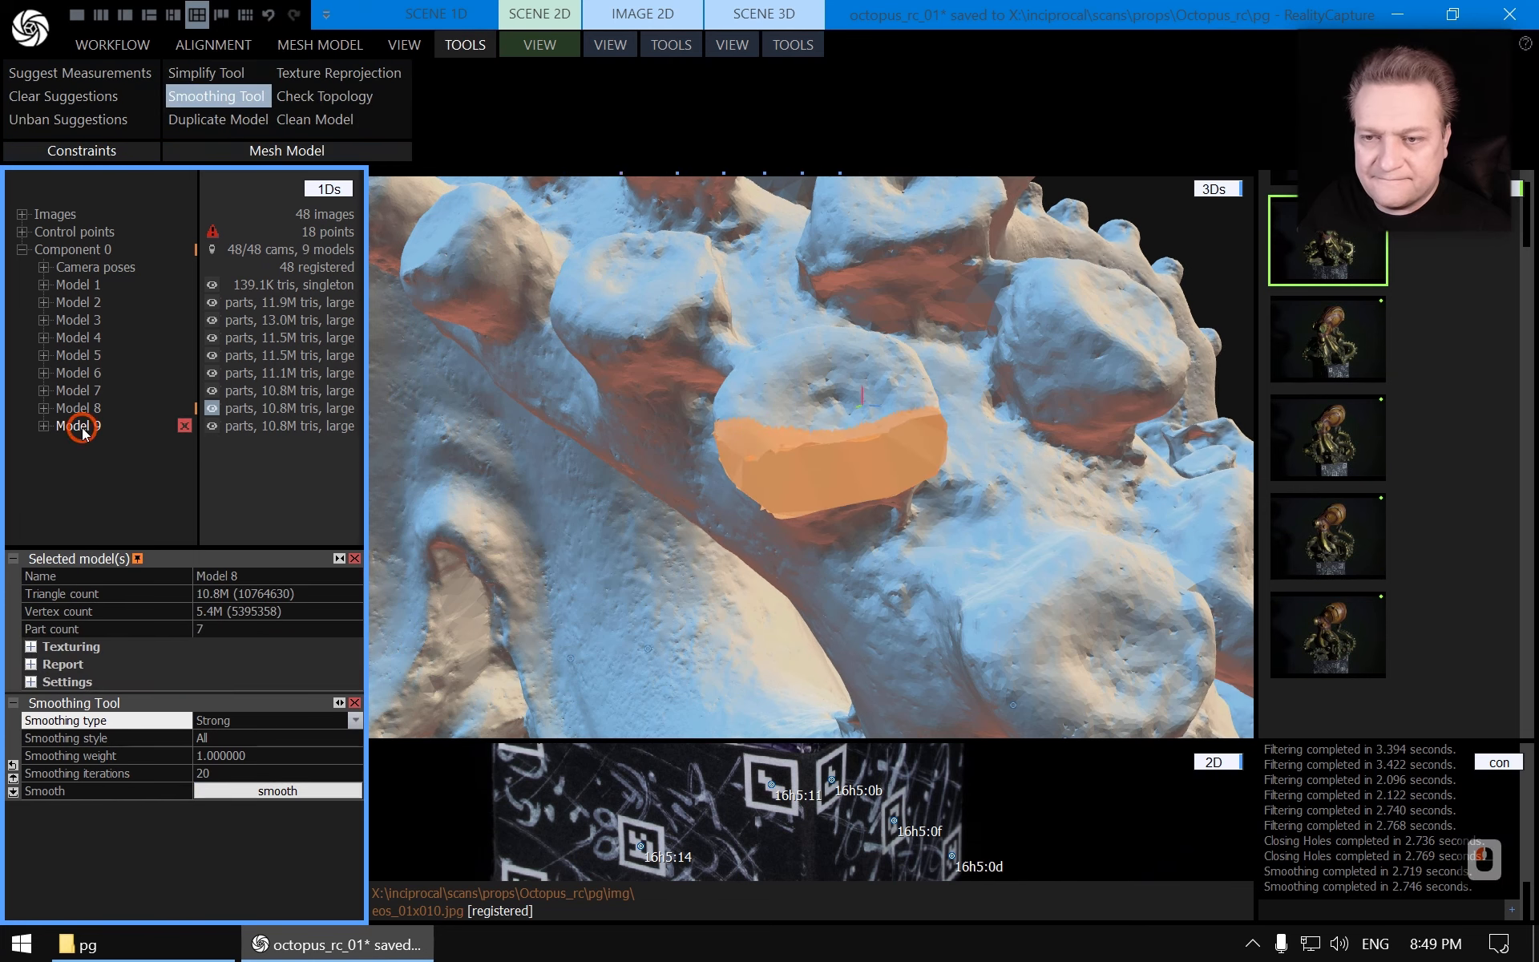
{"action": "left_click", "coordinate": [88, 412]}
{"action": "left_click", "coordinate": [89, 425]}
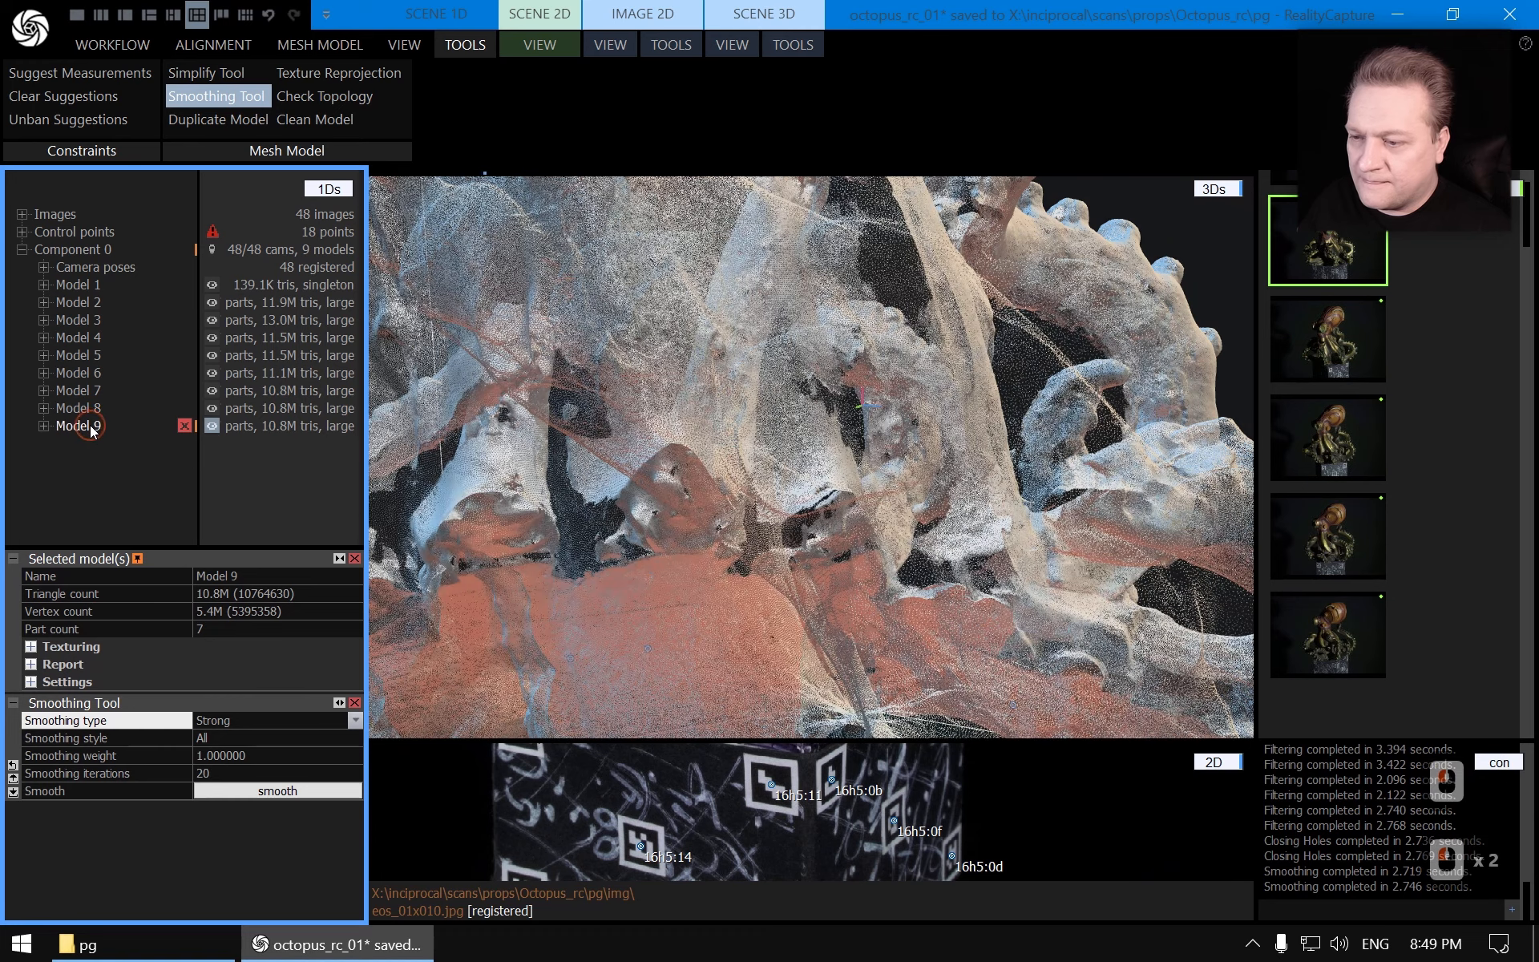
{"action": "left_click", "coordinate": [94, 411]}
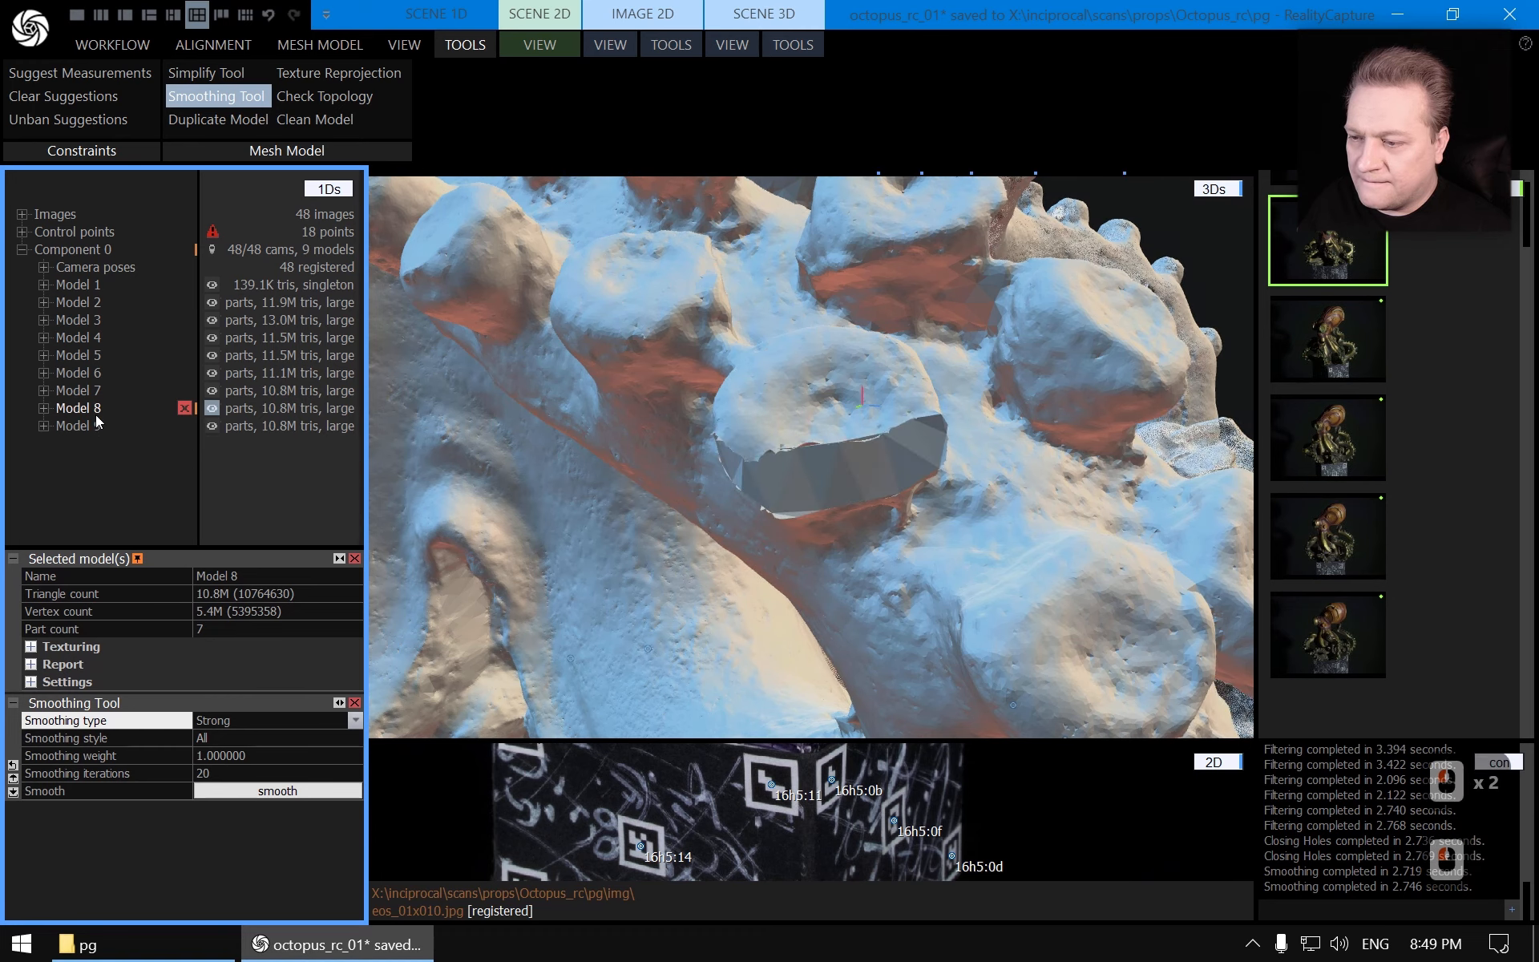
{"action": "left_click", "coordinate": [94, 425]}
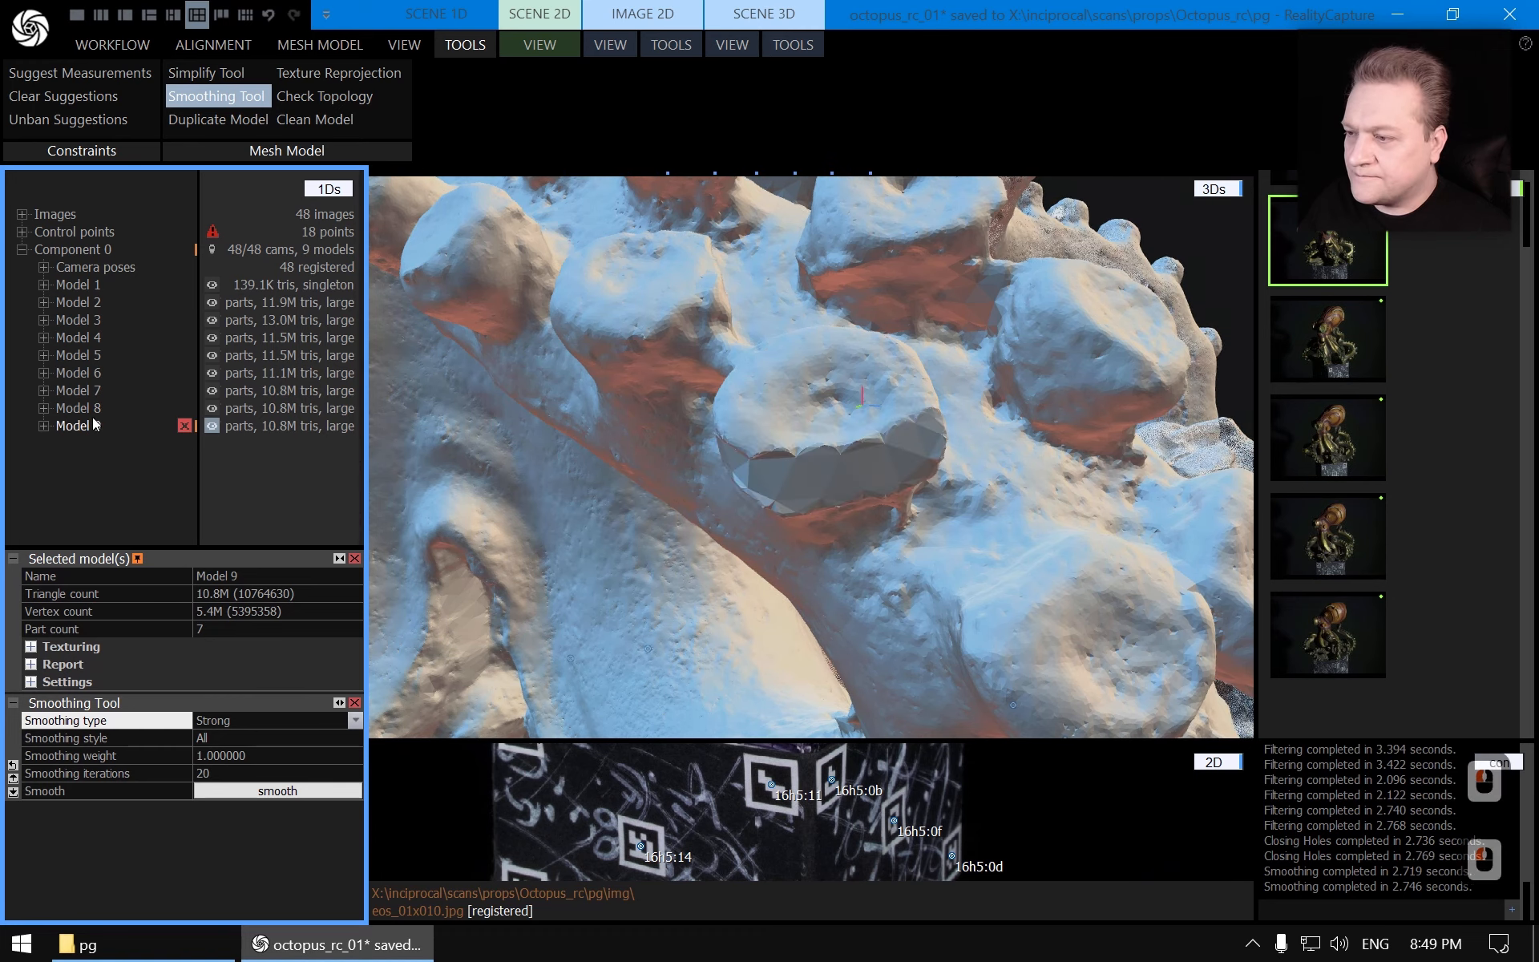
{"action": "left_click", "coordinate": [88, 429]}
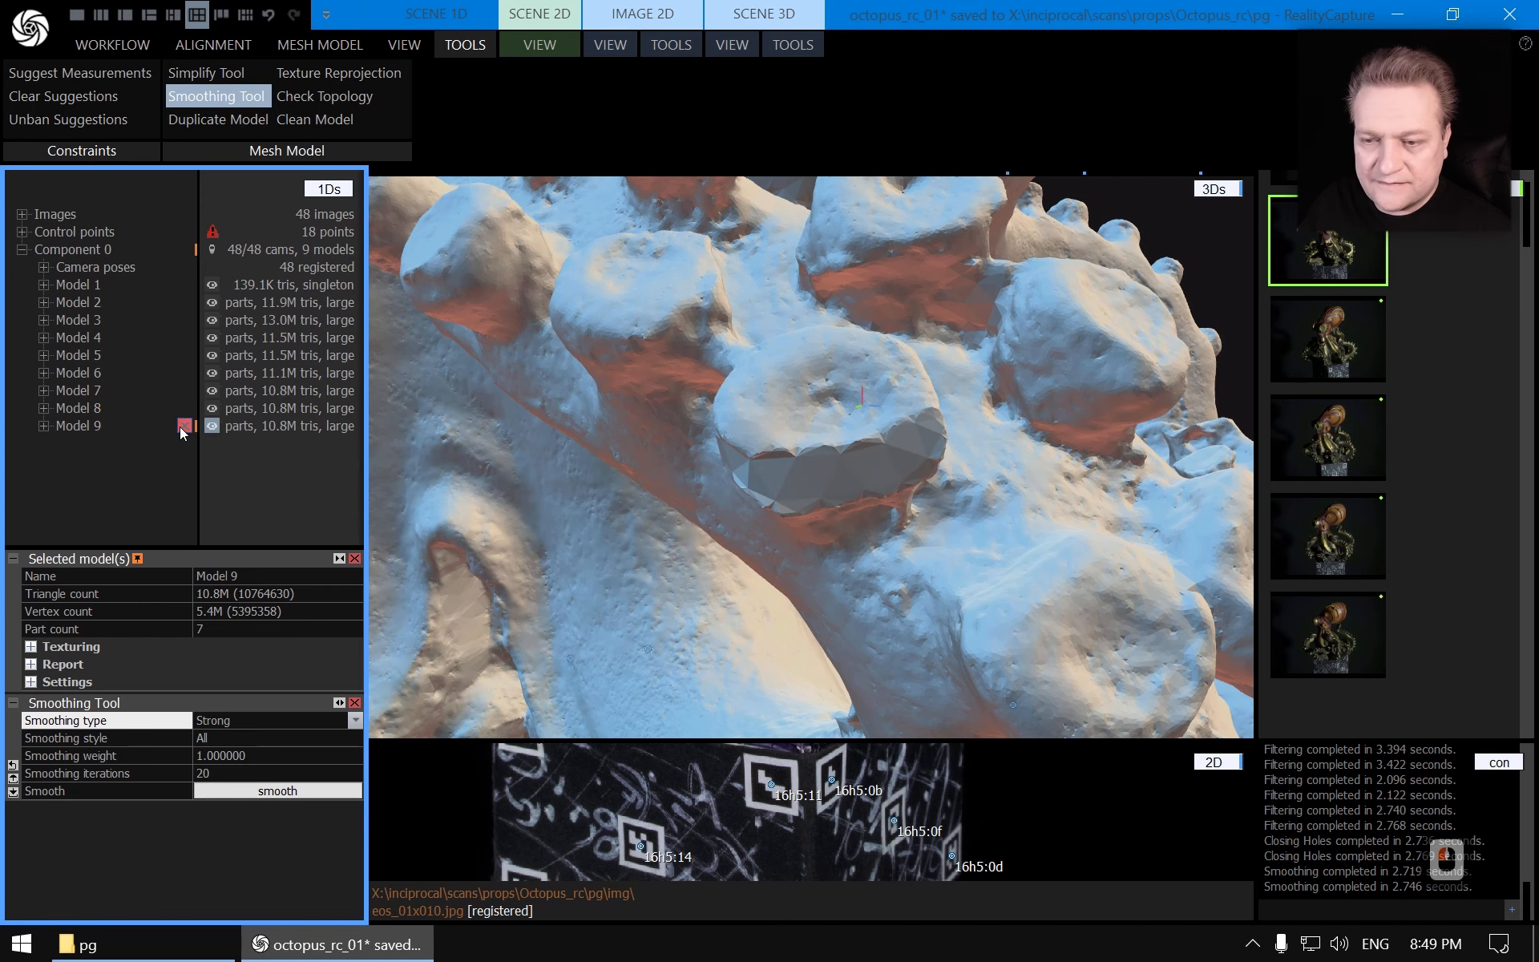
{"action": "left_click", "coordinate": [90, 419]}
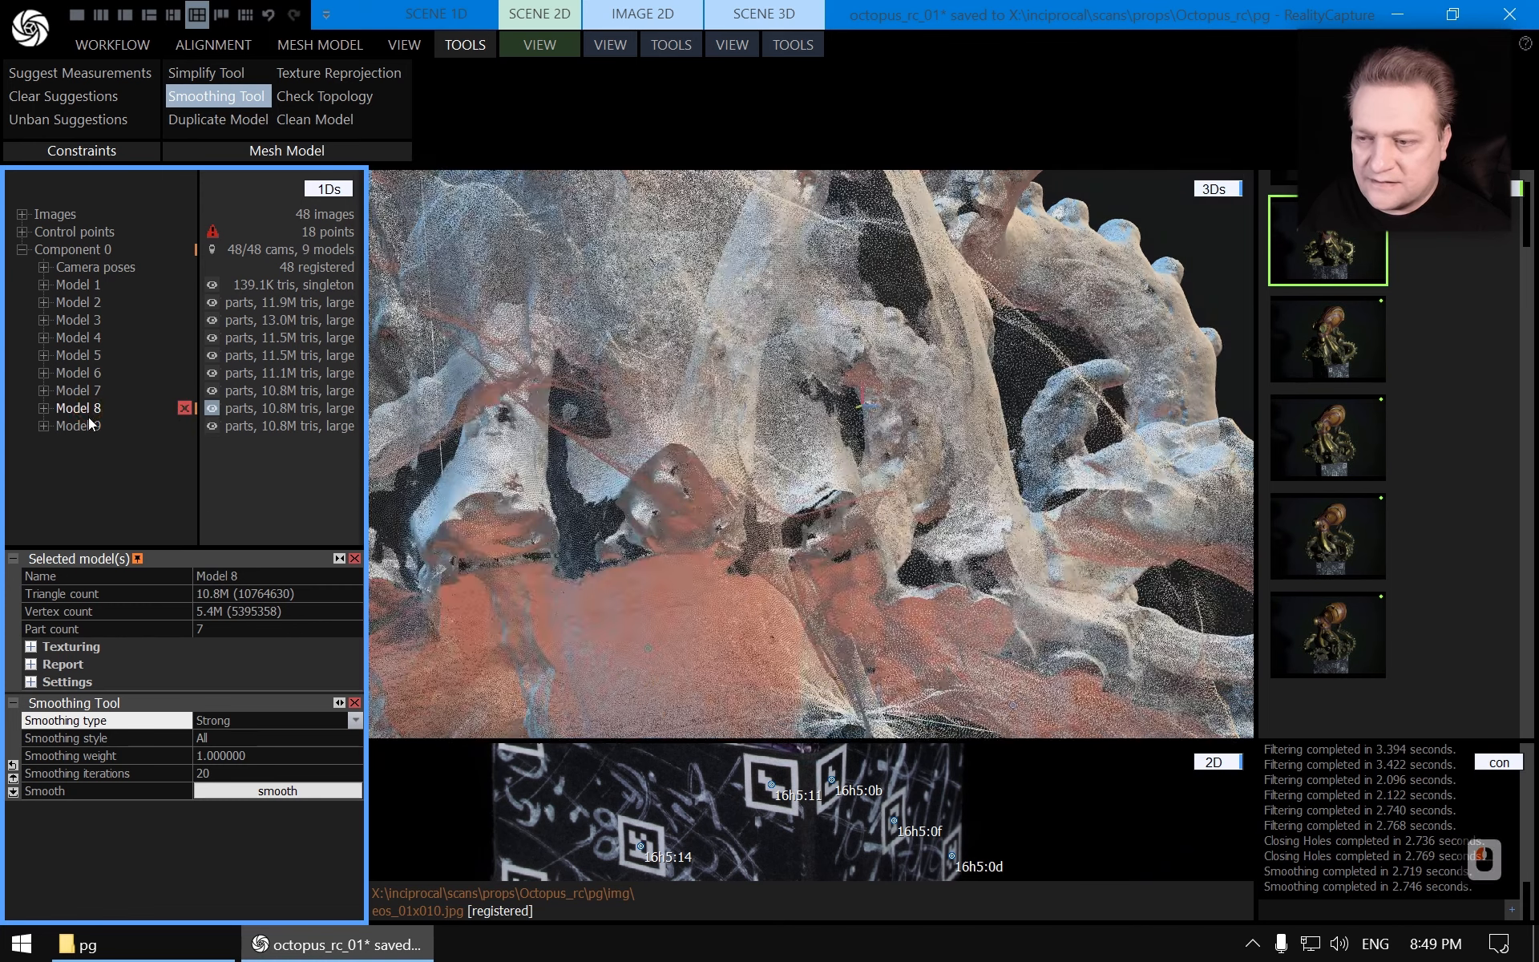
{"action": "scroll", "coordinate": [880, 449], "scroll_direction": "down", "scroll_amount": 12}
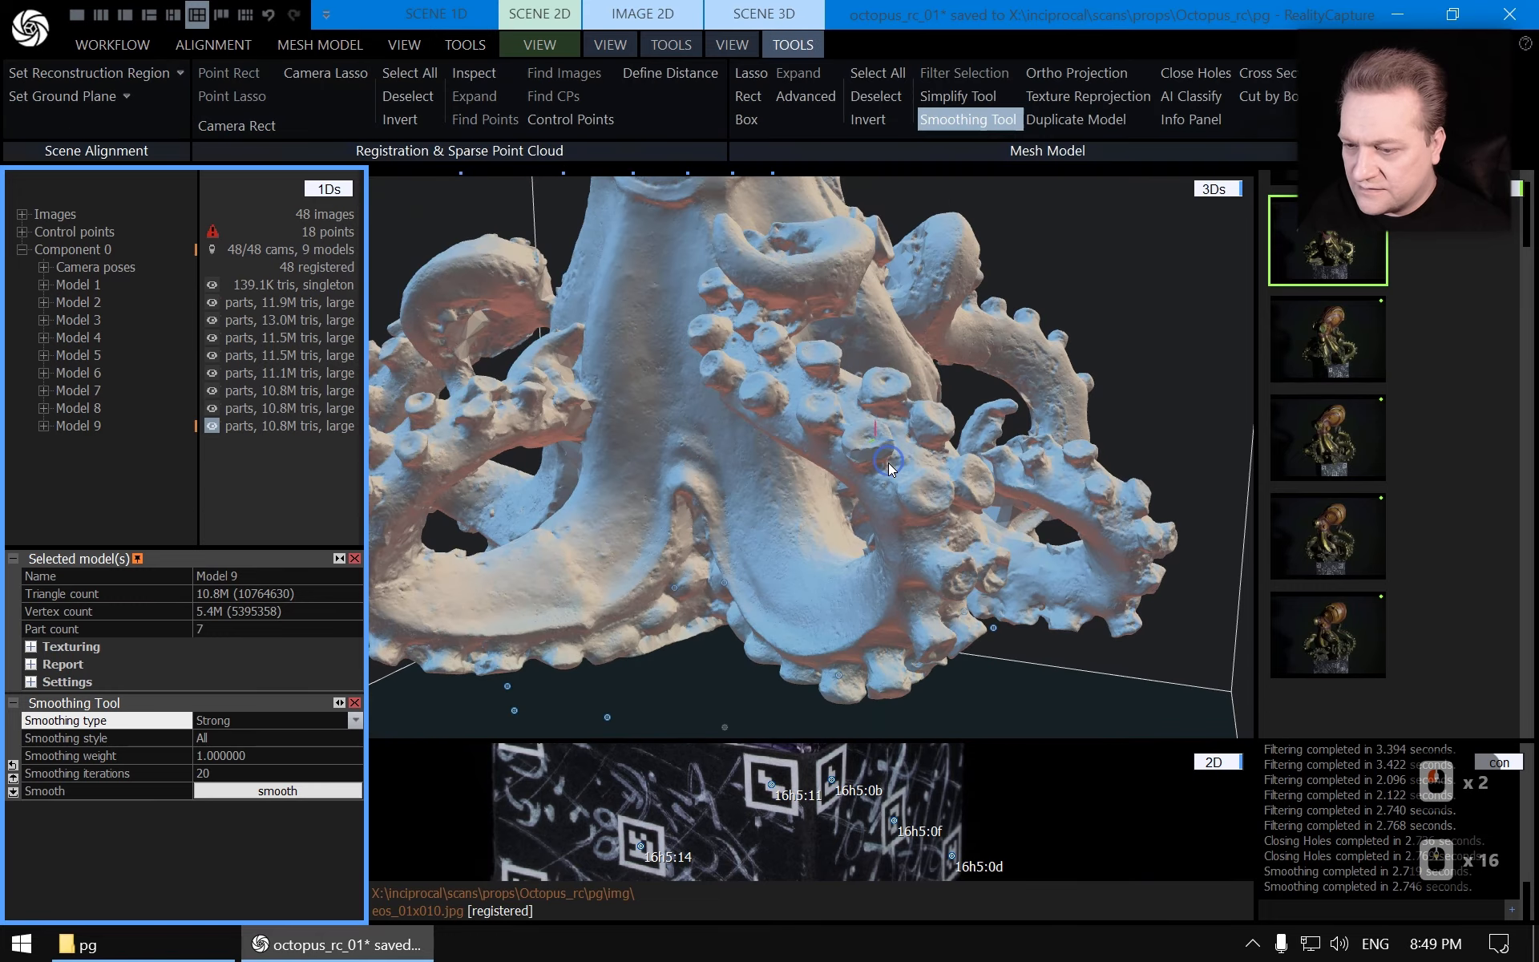
{"action": "left_click_drag", "start_coordinate": [888, 464], "coordinate": [954, 530]}
{"action": "right_click_drag", "start_coordinate": [954, 530], "coordinate": [1, 619]}
{"action": "left_click", "coordinate": [90, 407]}
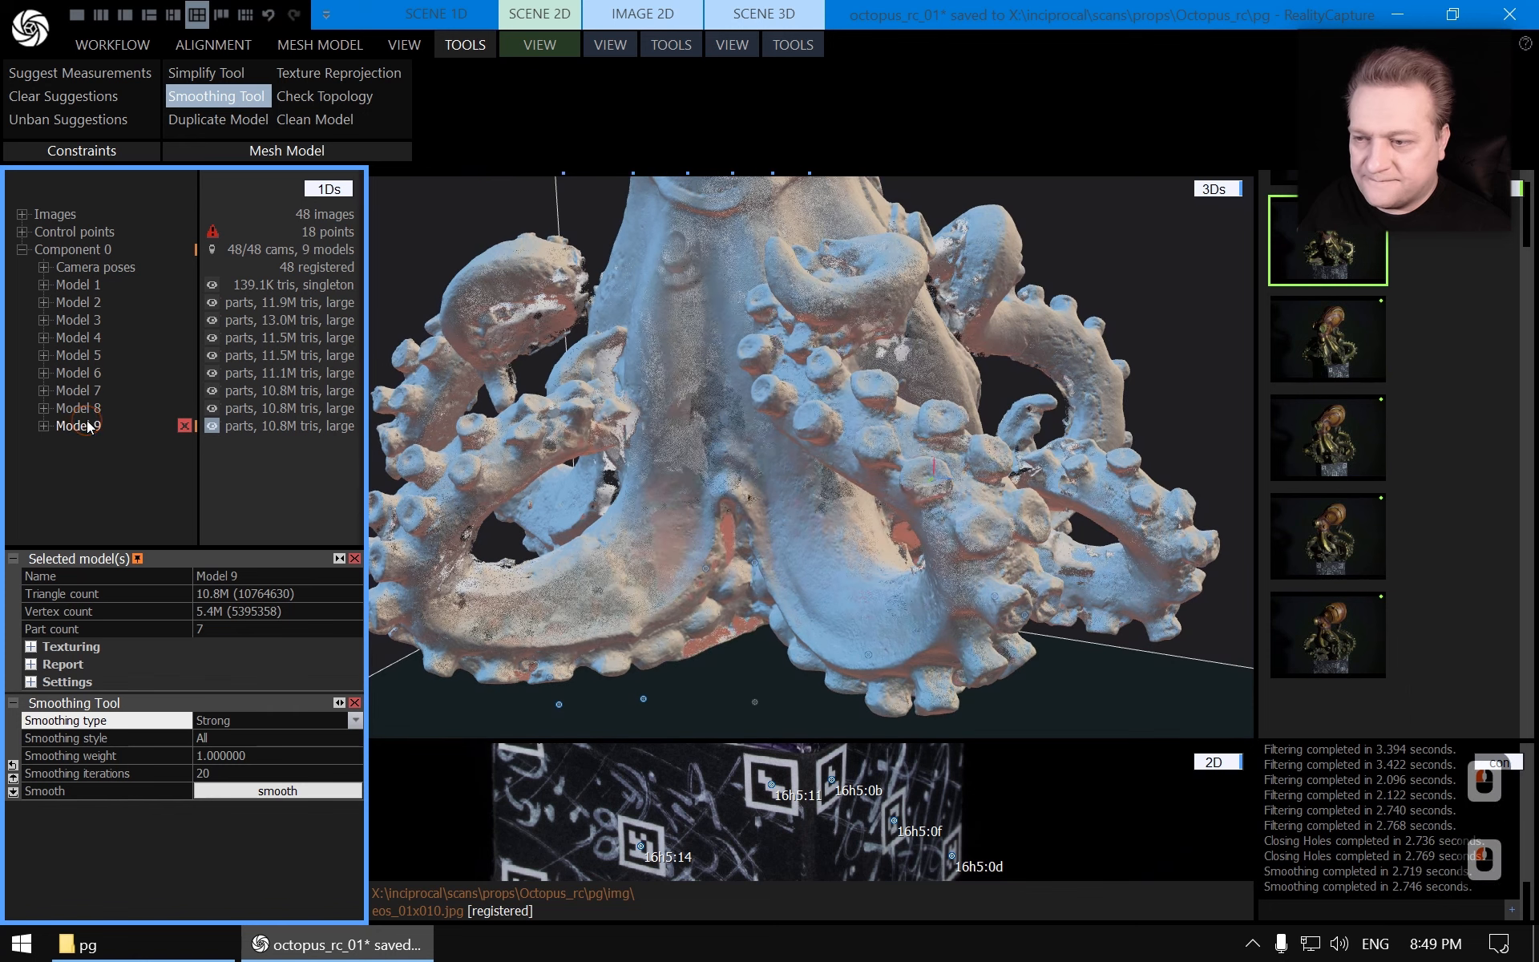
{"action": "left_click", "coordinate": [91, 427]}
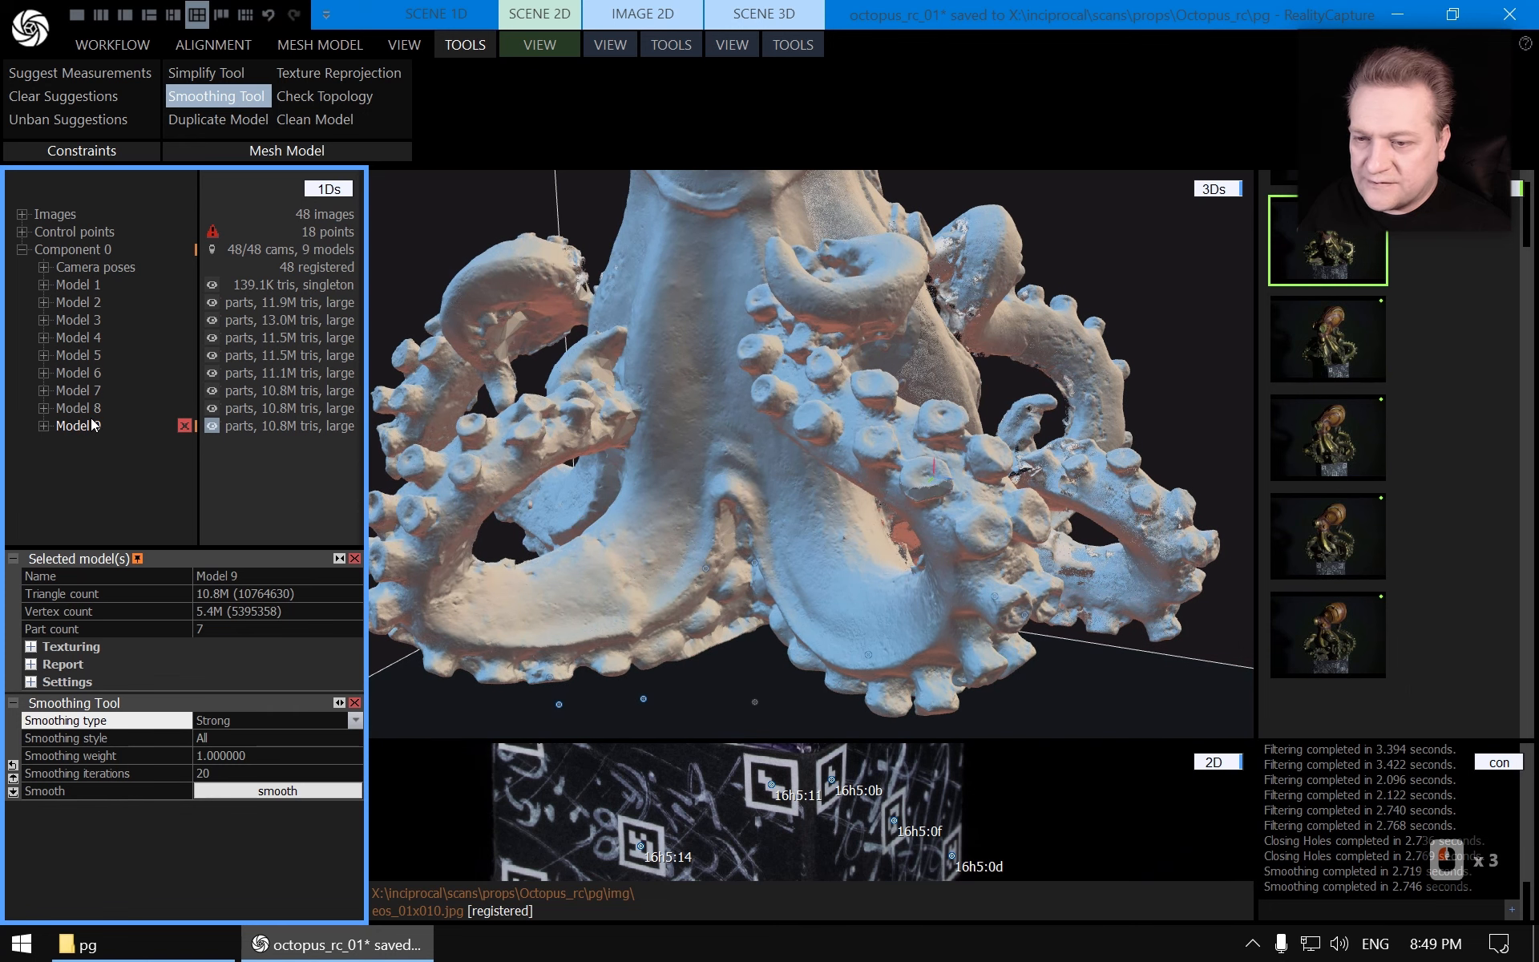
{"action": "left_click", "coordinate": [90, 414]}
{"action": "left_click", "coordinate": [89, 430]}
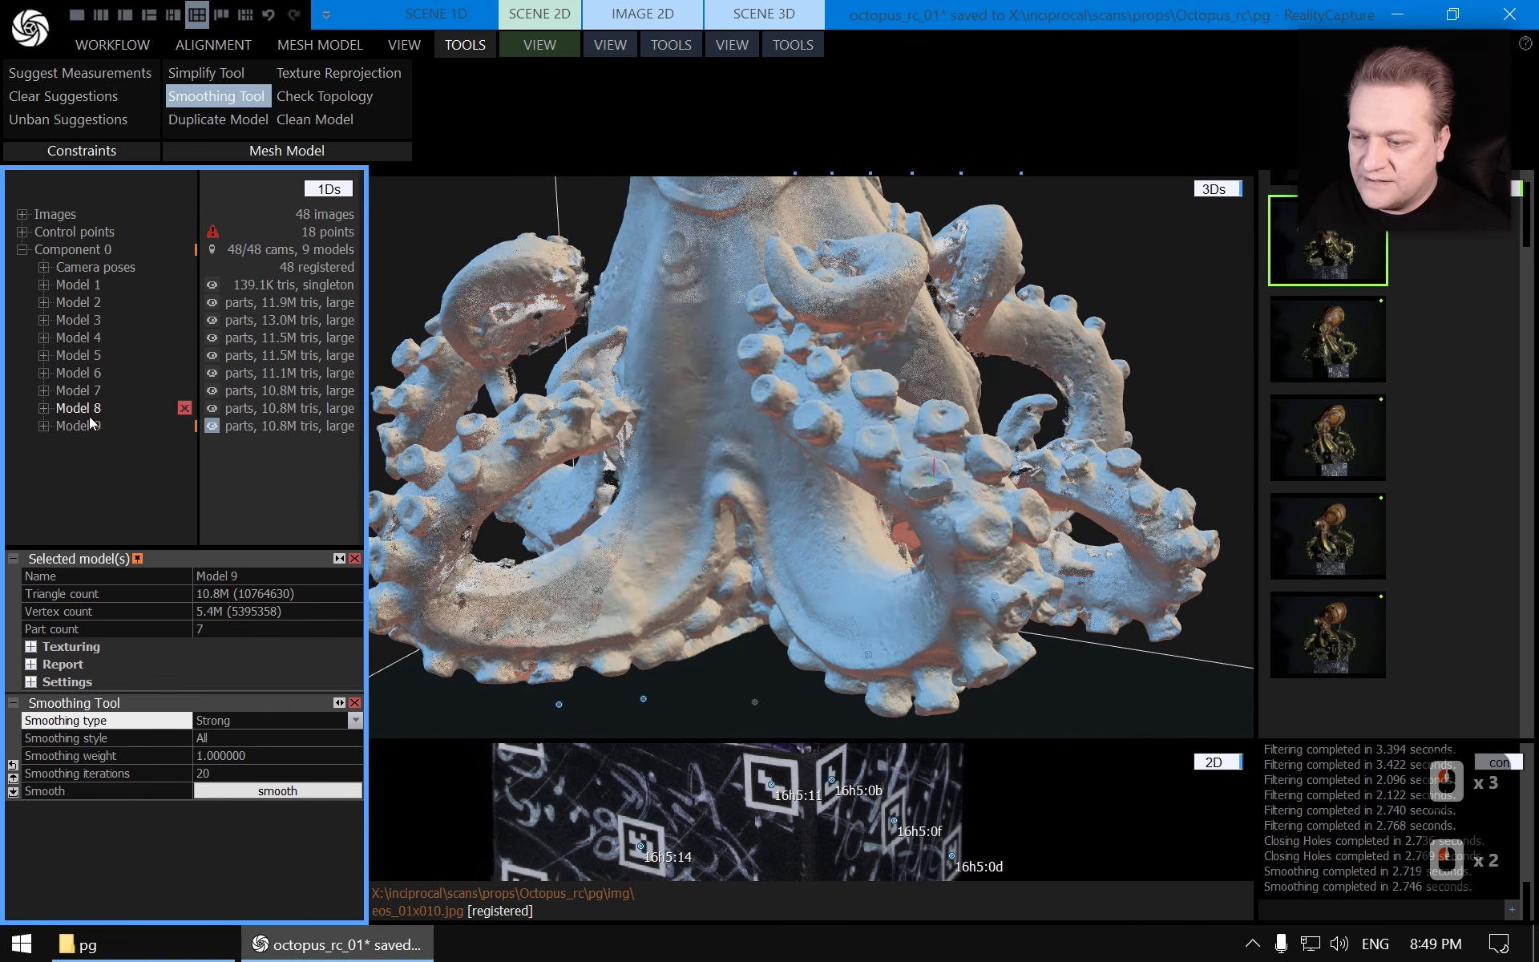
{"action": "scroll", "coordinate": [782, 440], "scroll_direction": "up", "scroll_amount": 5}
{"action": "scroll", "coordinate": [776, 479], "scroll_direction": "down", "scroll_amount": 4}
{"action": "scroll", "coordinate": [874, 510], "scroll_direction": "up", "scroll_amount": 8}
{"action": "left_click", "coordinate": [87, 424]}
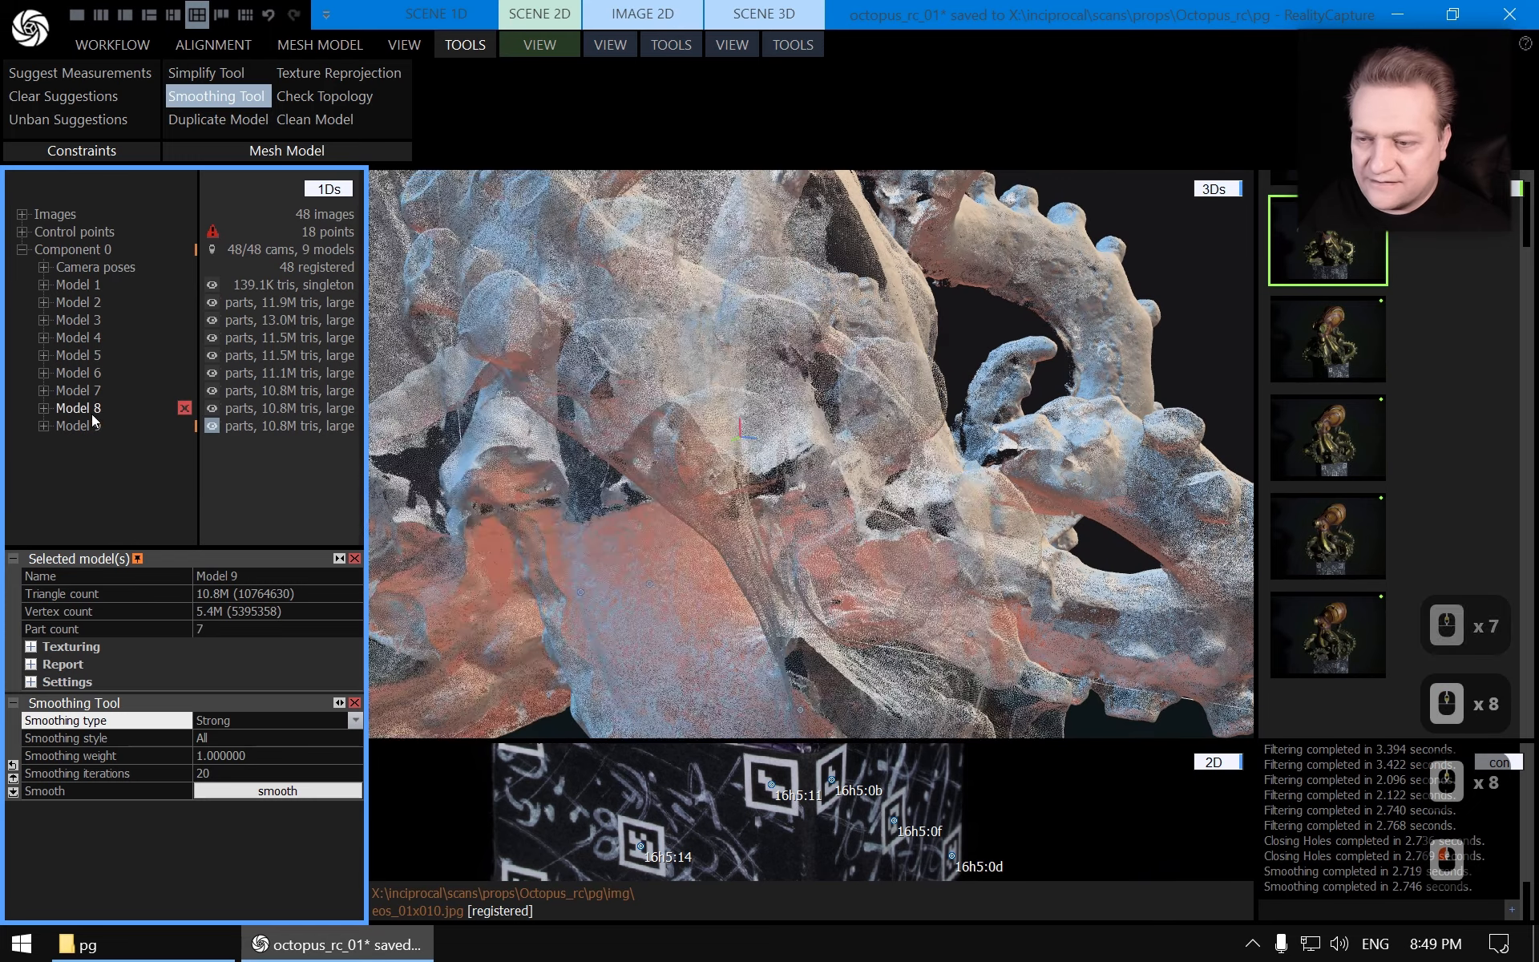
{"action": "left_click", "coordinate": [90, 412]}
{"action": "scroll", "coordinate": [759, 450], "scroll_direction": "up", "scroll_amount": 2}
{"action": "scroll", "coordinate": [757, 455], "scroll_direction": "up", "scroll_amount": 3}
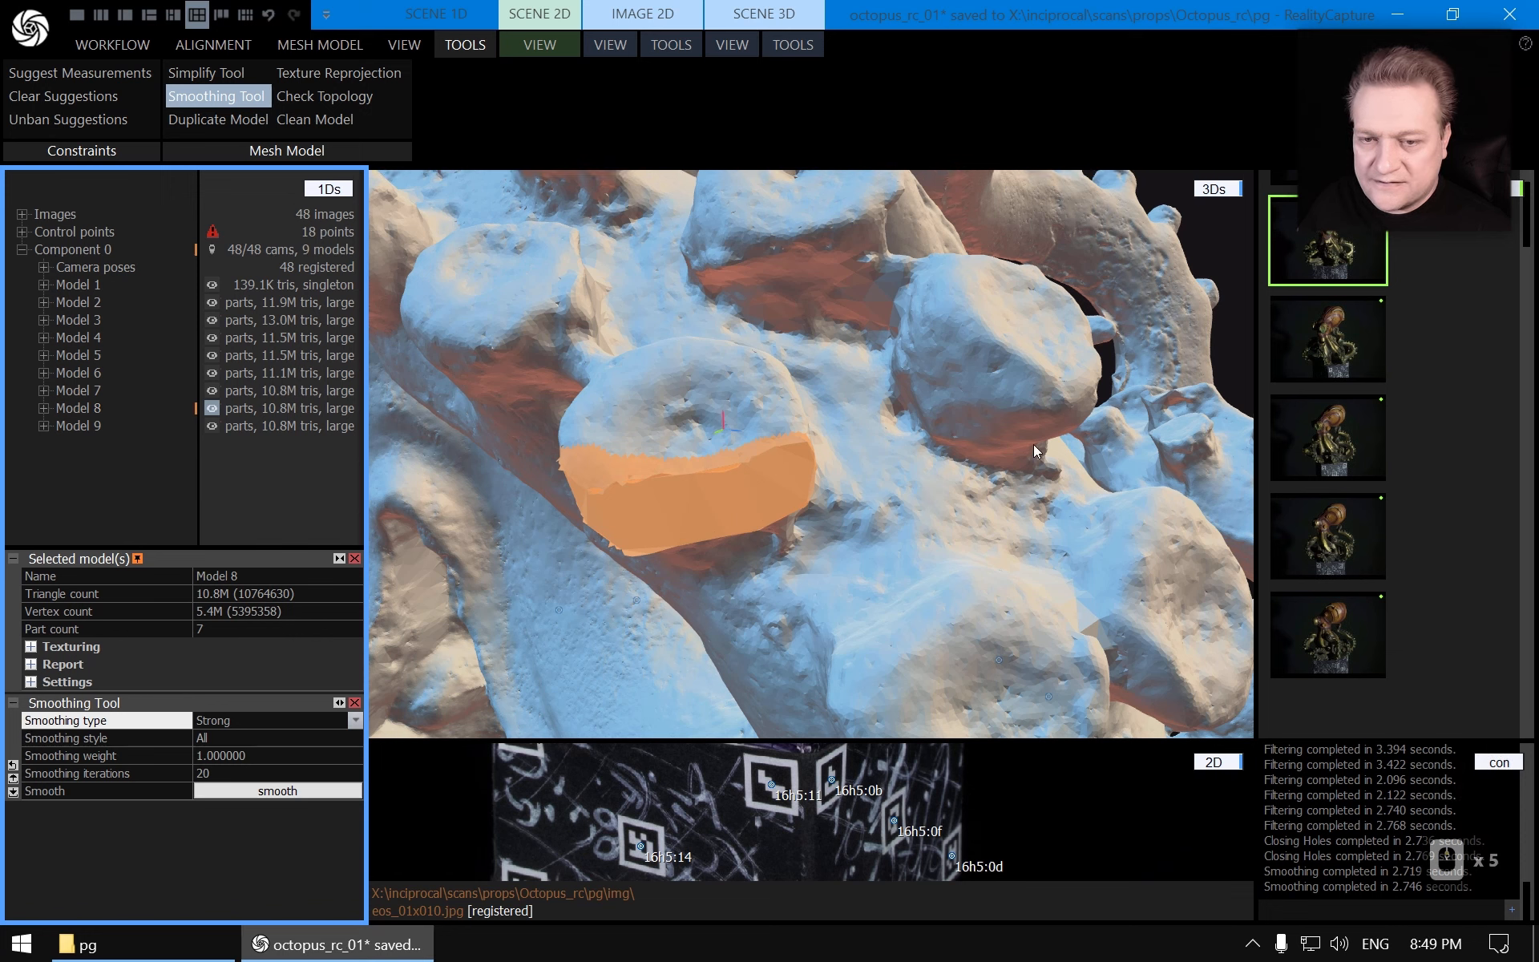
Smooth the selected patch on Model 8 again with smoothing iterations set to 200, then close the Smoothing Tool
{"action": "left_click", "coordinate": [810, 45]}
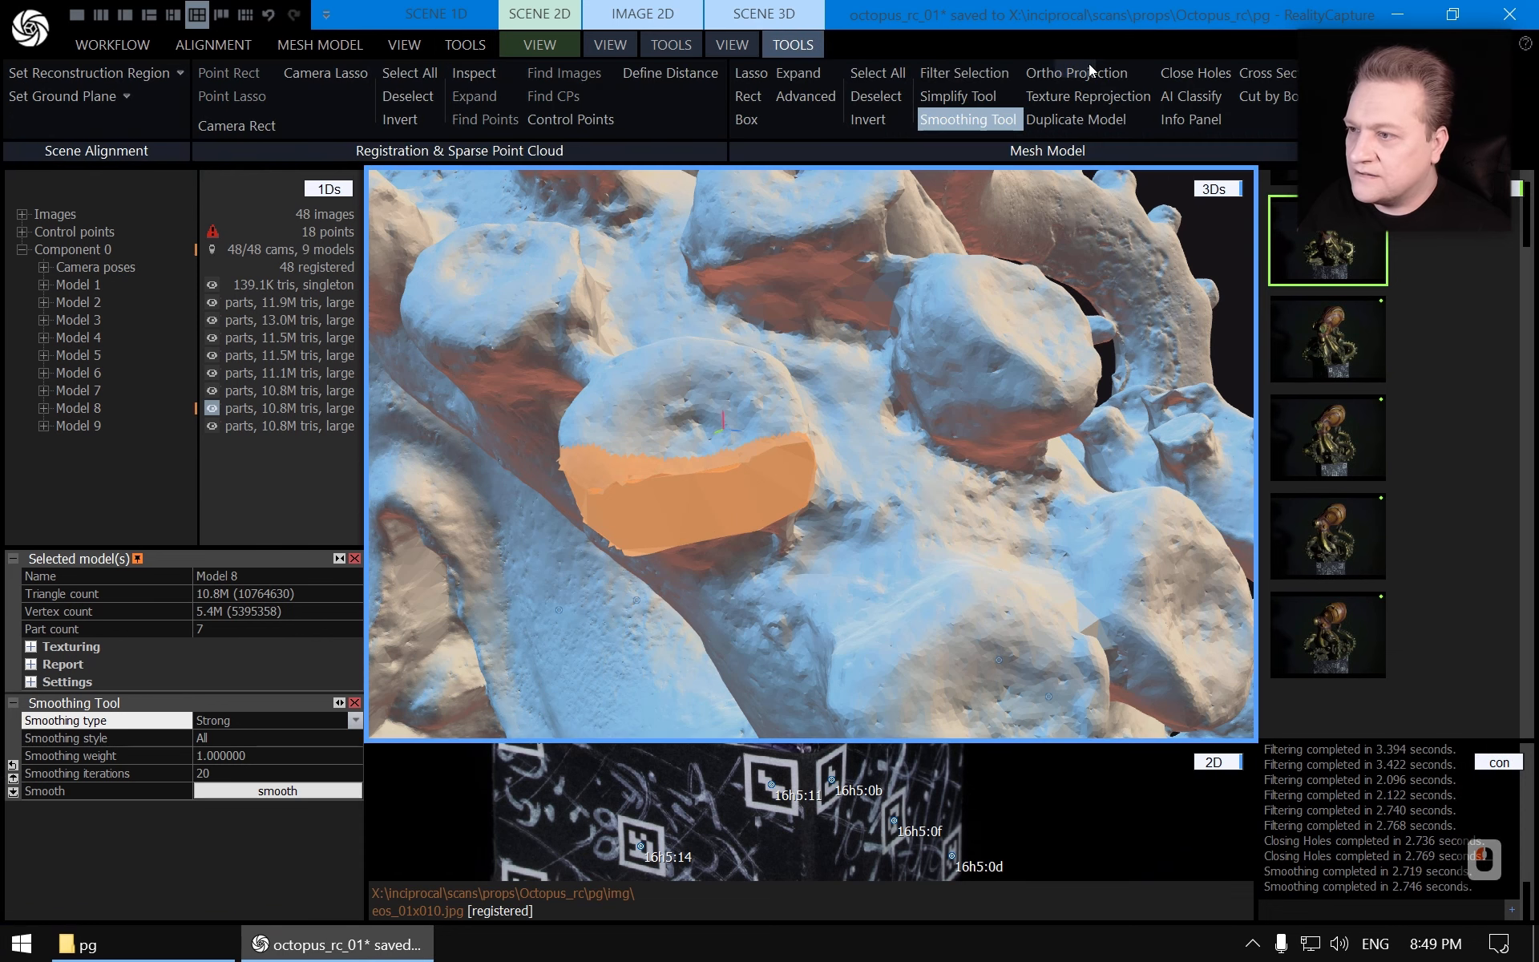
{"action": "left_click", "coordinate": [979, 124]}
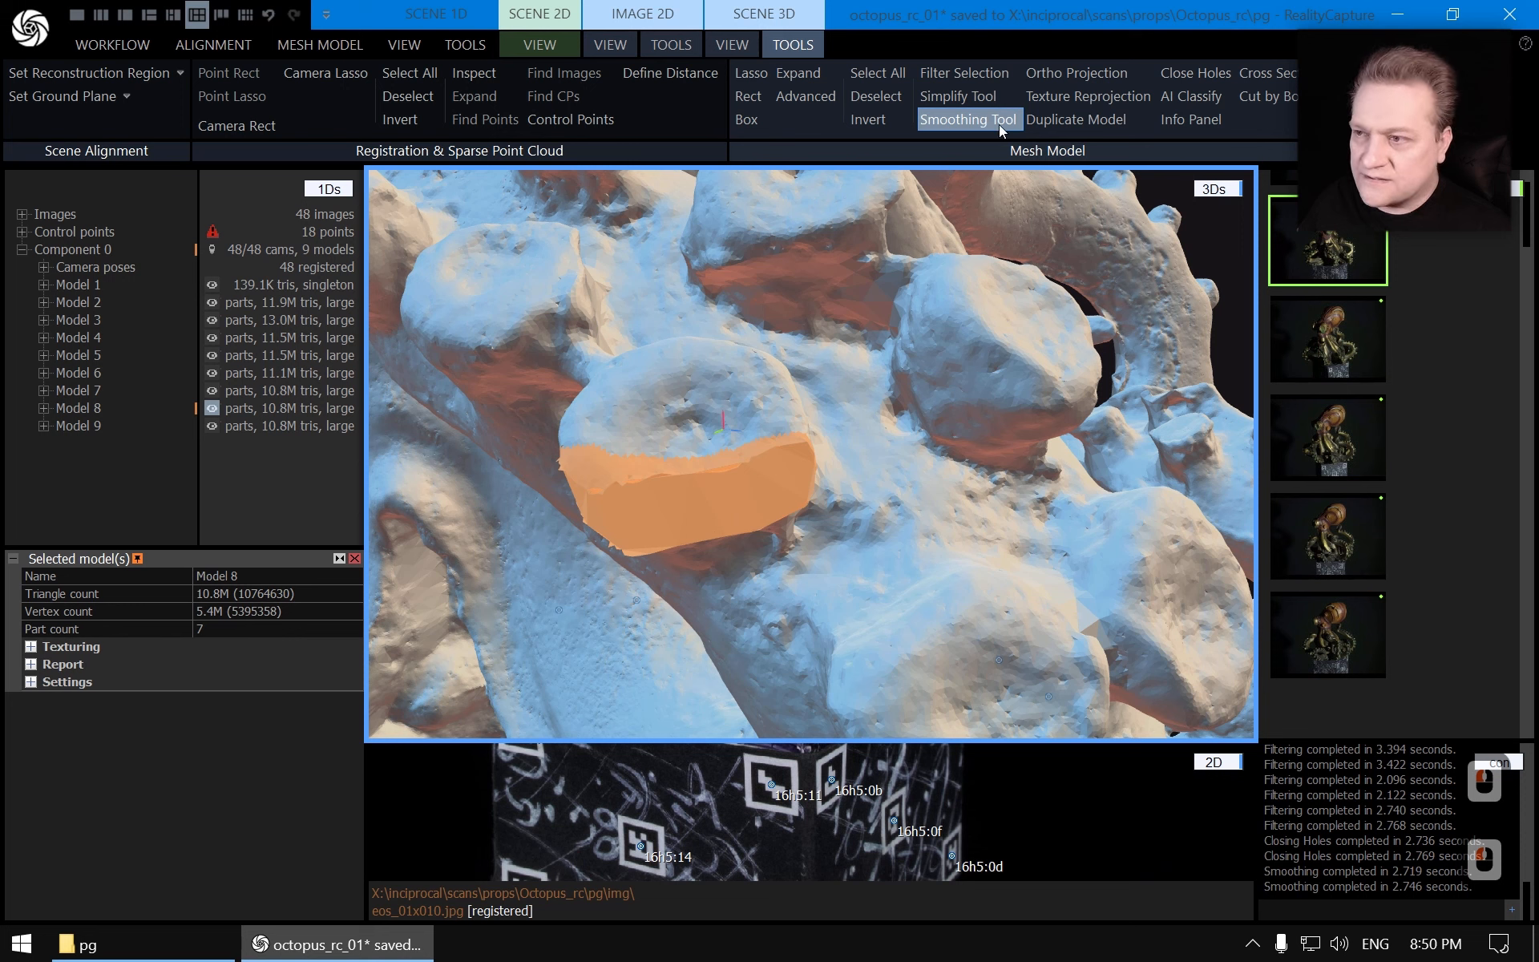
{"action": "left_click", "coordinate": [962, 117]}
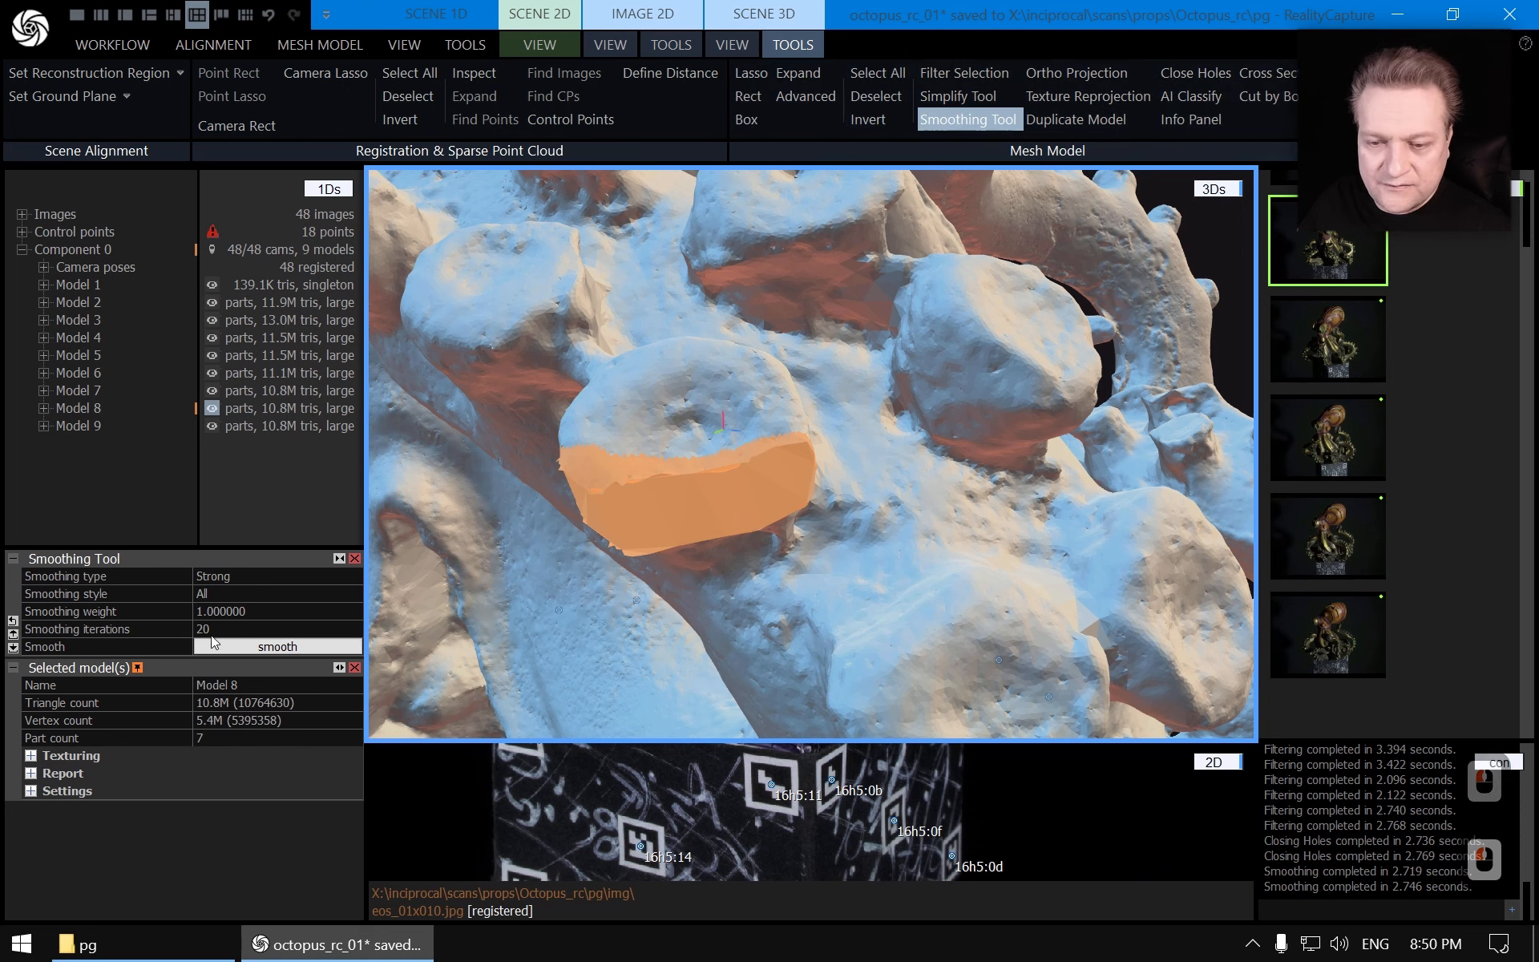
{"action": "left_click", "coordinate": [355, 668]}
{"action": "left_click", "coordinate": [355, 558]}
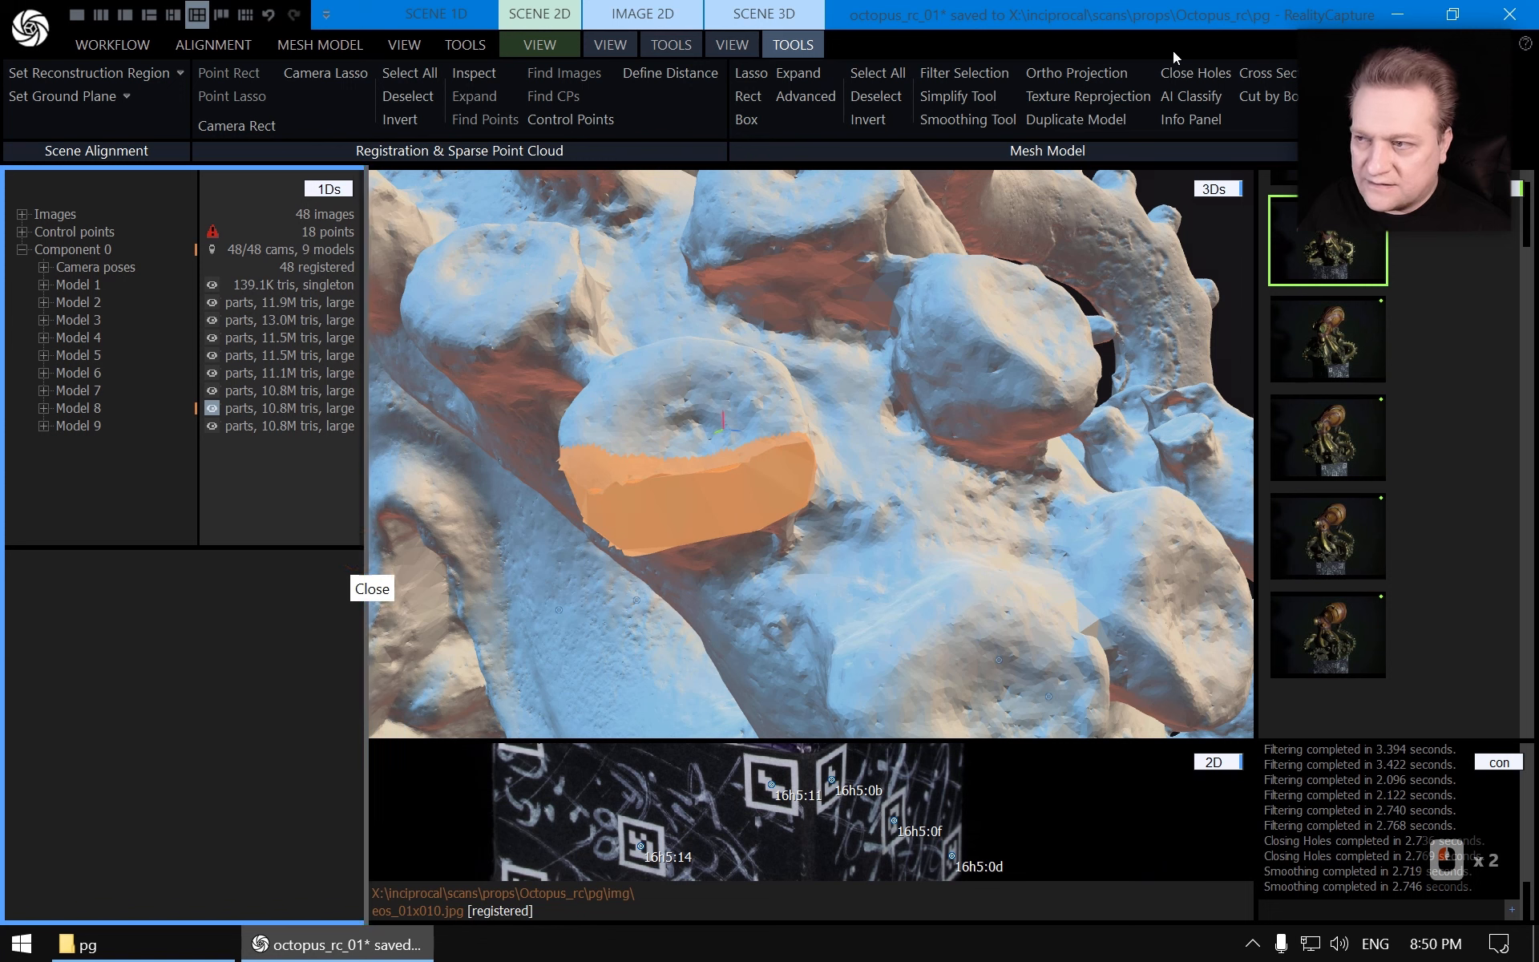
{"action": "left_click", "coordinate": [977, 119]}
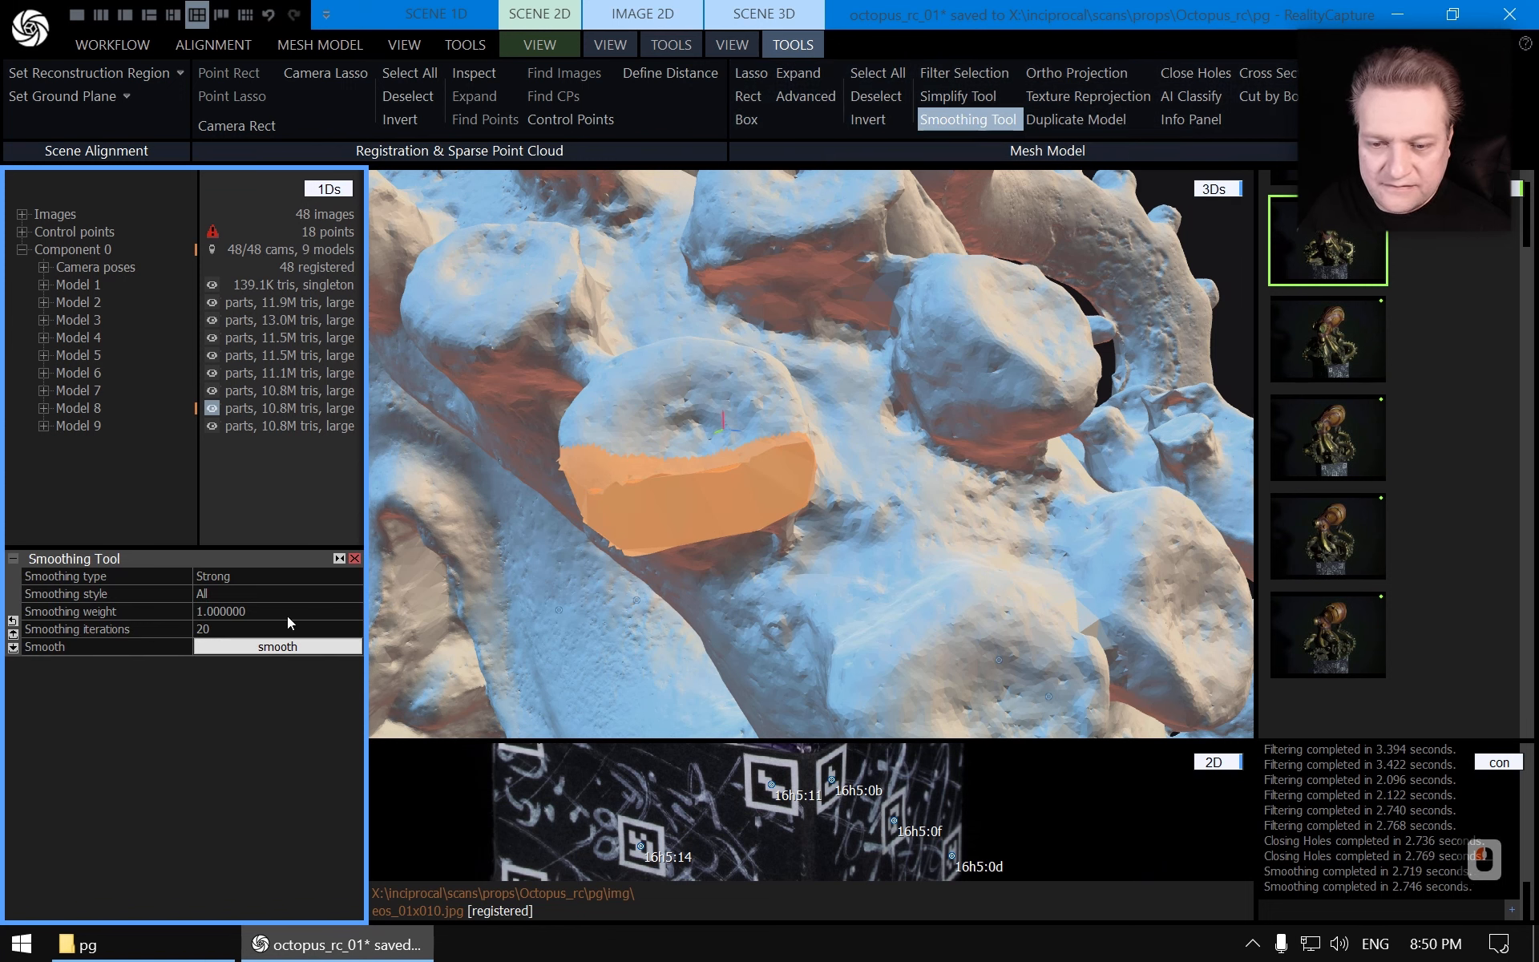
{"action": "left_click", "coordinate": [245, 629]}
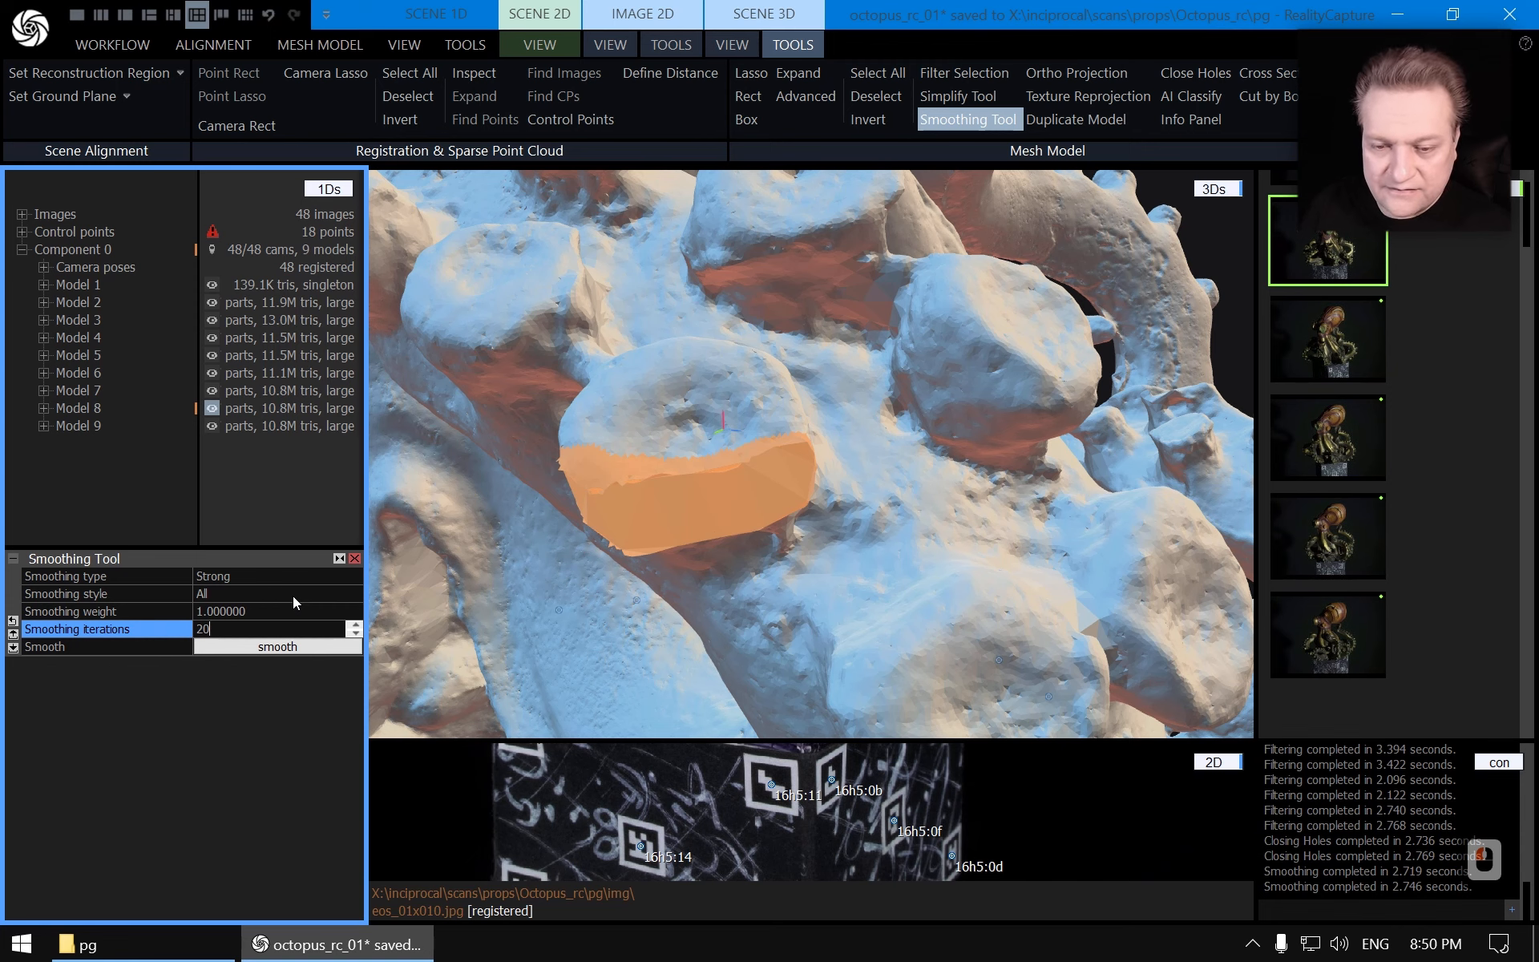
{"action": "type", "text": "0"}
{"action": "key", "text": "Return"}
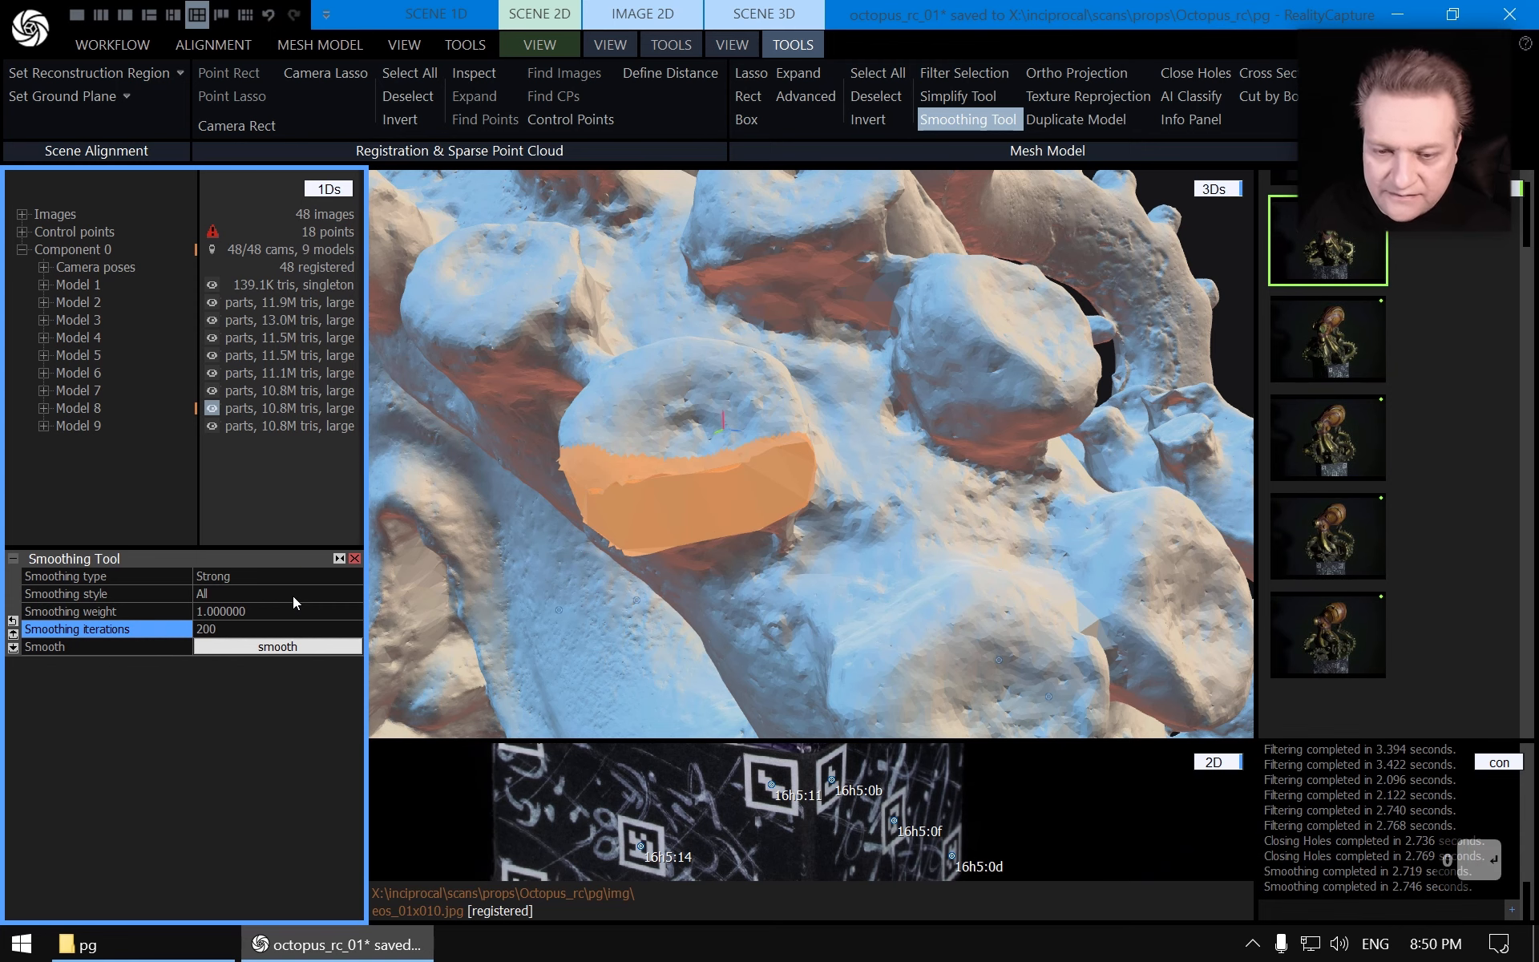
{"action": "left_click", "coordinate": [285, 644]}
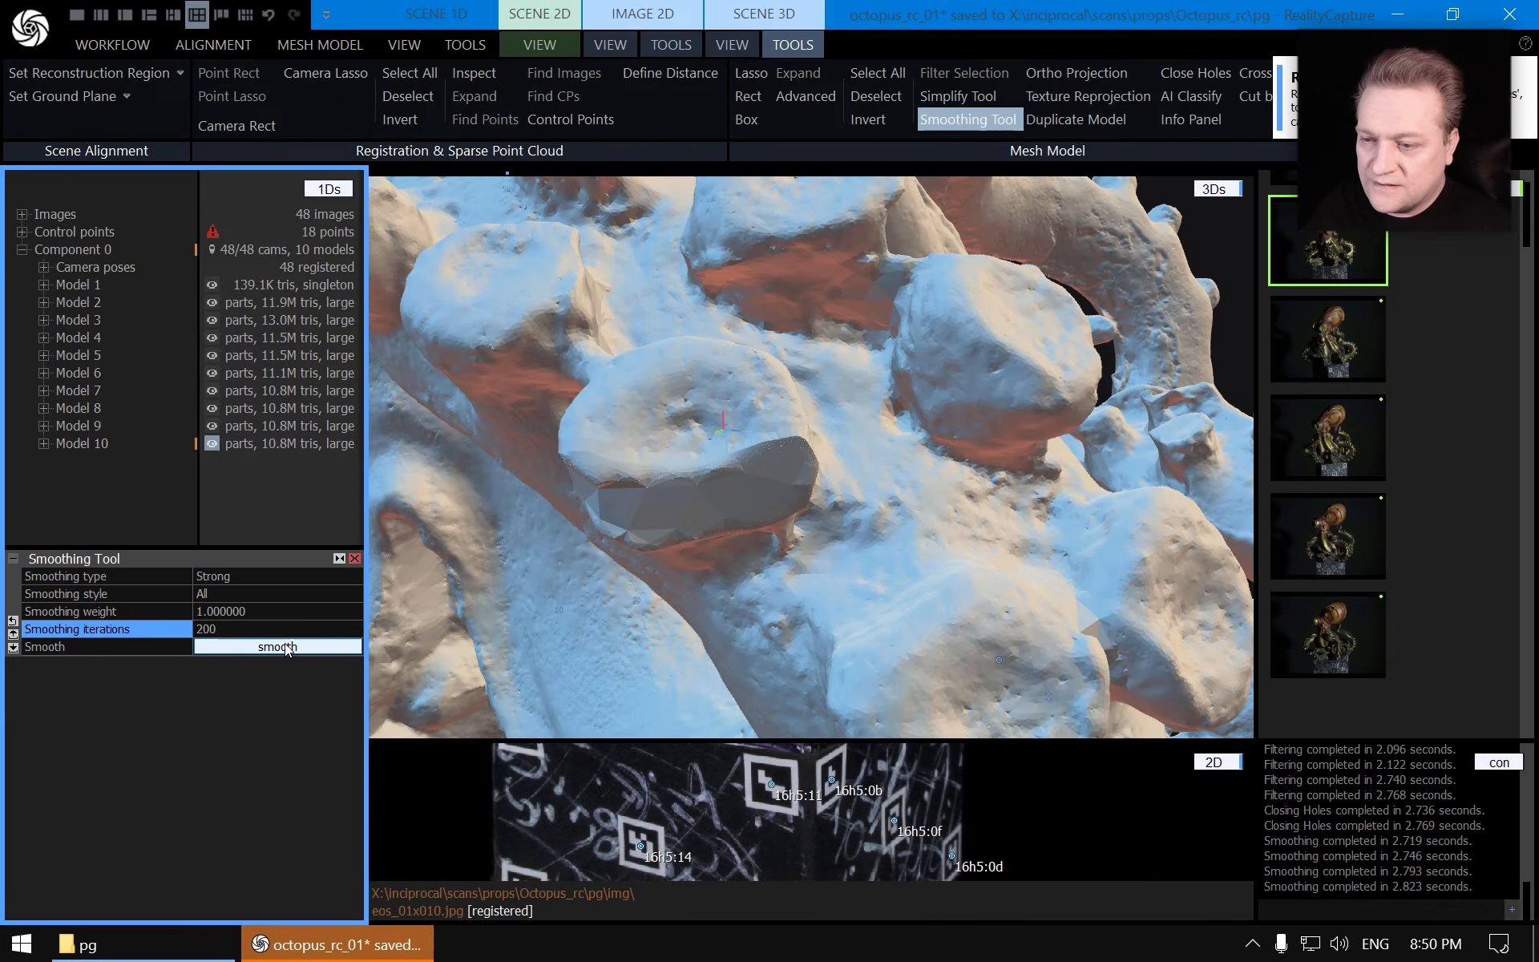
{"action": "left_click_drag", "start_coordinate": [492, 509], "coordinate": [852, 458]}
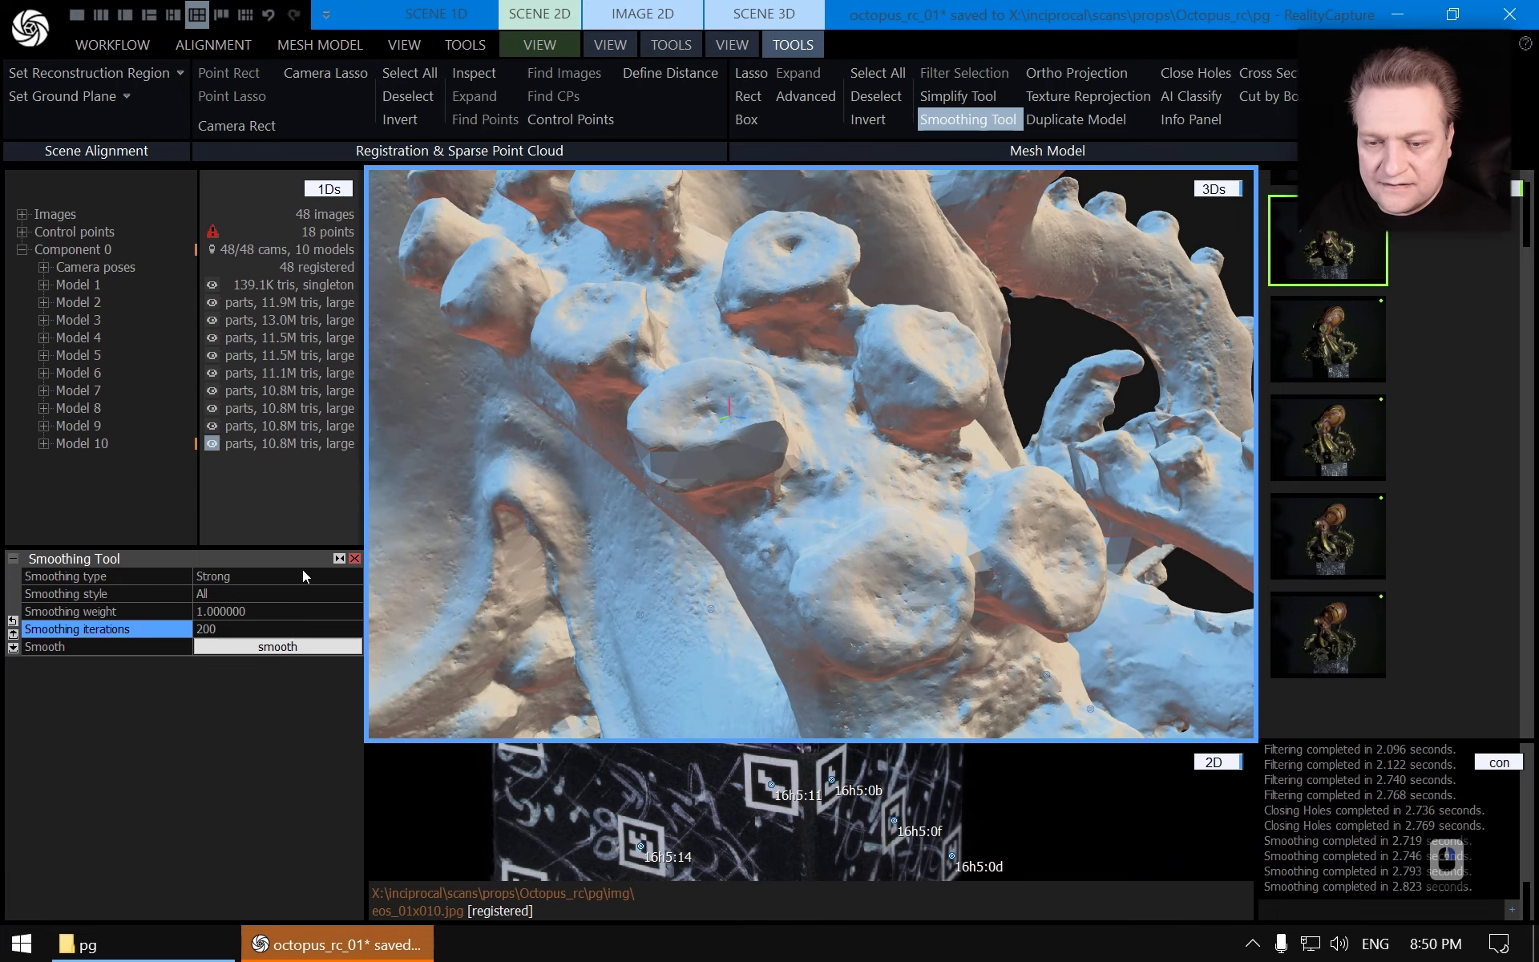
{"action": "left_click", "coordinate": [355, 558]}
Compare Models 8, 9 and 10 by switching between them and orbiting around the octopus
{"action": "left_click", "coordinate": [90, 426]}
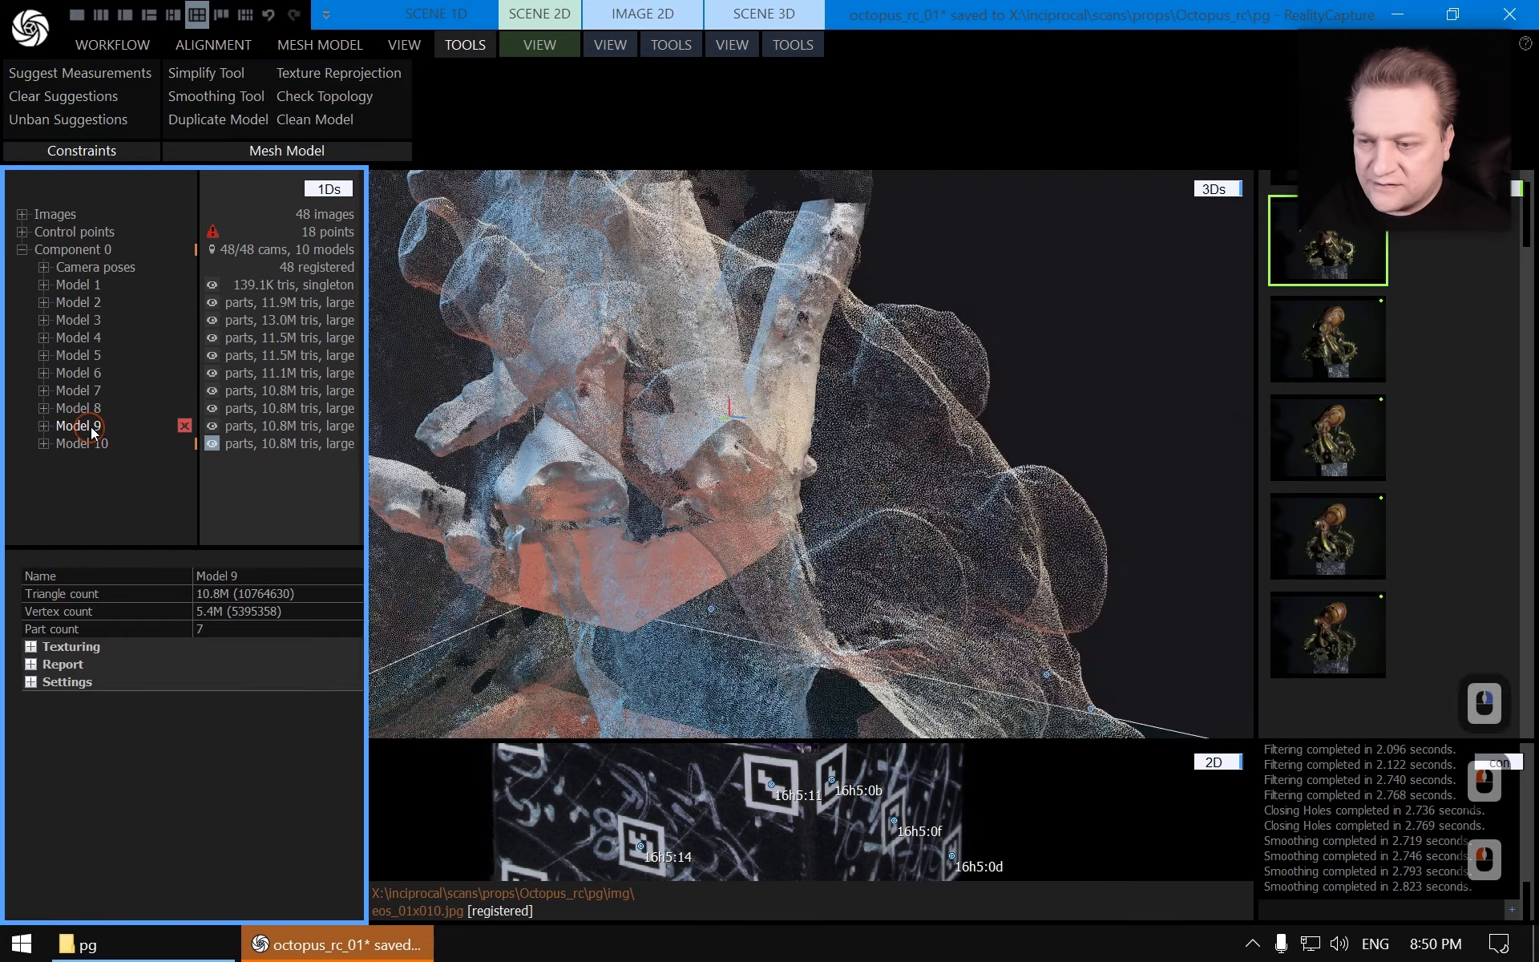
{"action": "left_click", "coordinate": [97, 440]}
{"action": "left_click", "coordinate": [97, 427]}
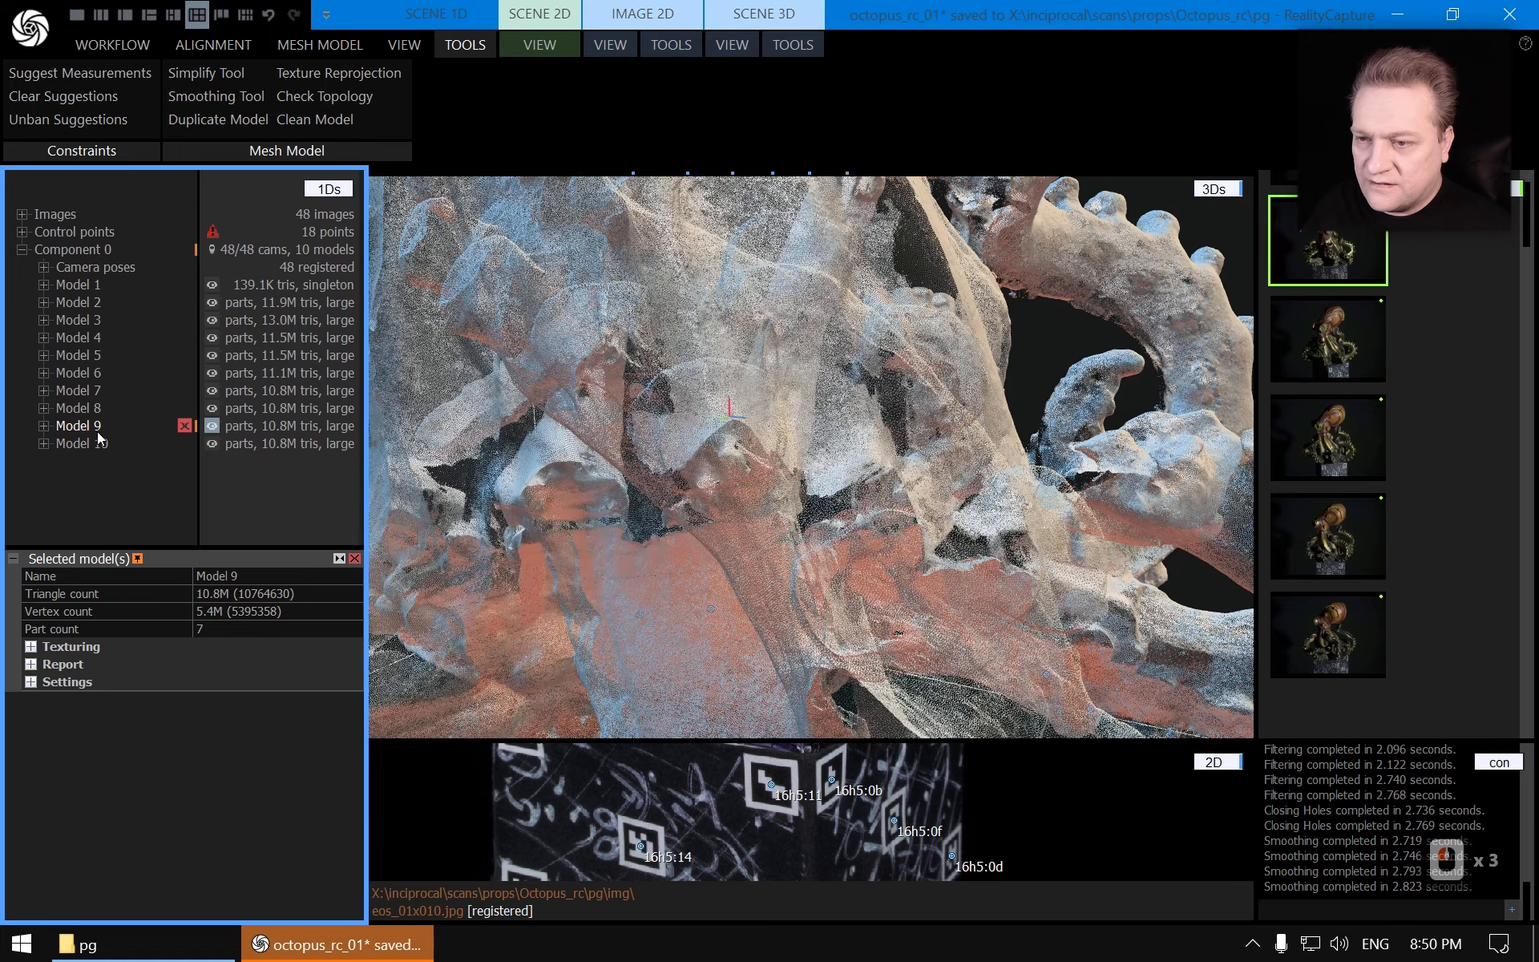
{"action": "left_click", "coordinate": [102, 439]}
{"action": "left_click", "coordinate": [96, 427]}
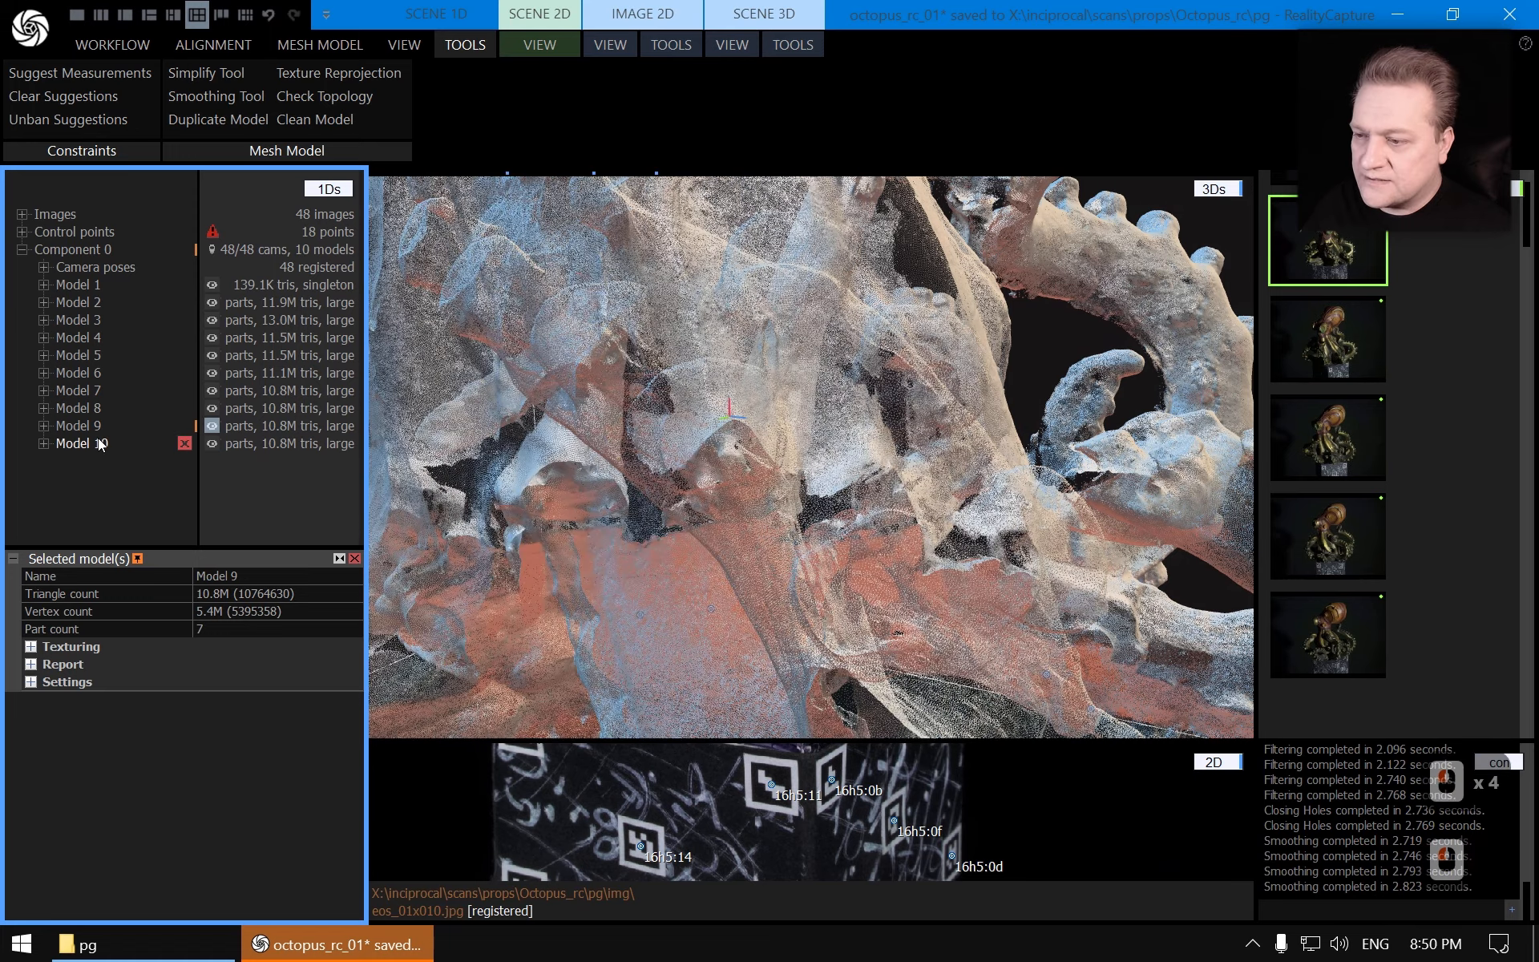
{"action": "left_click", "coordinate": [98, 444]}
{"action": "left_click", "coordinate": [94, 411]}
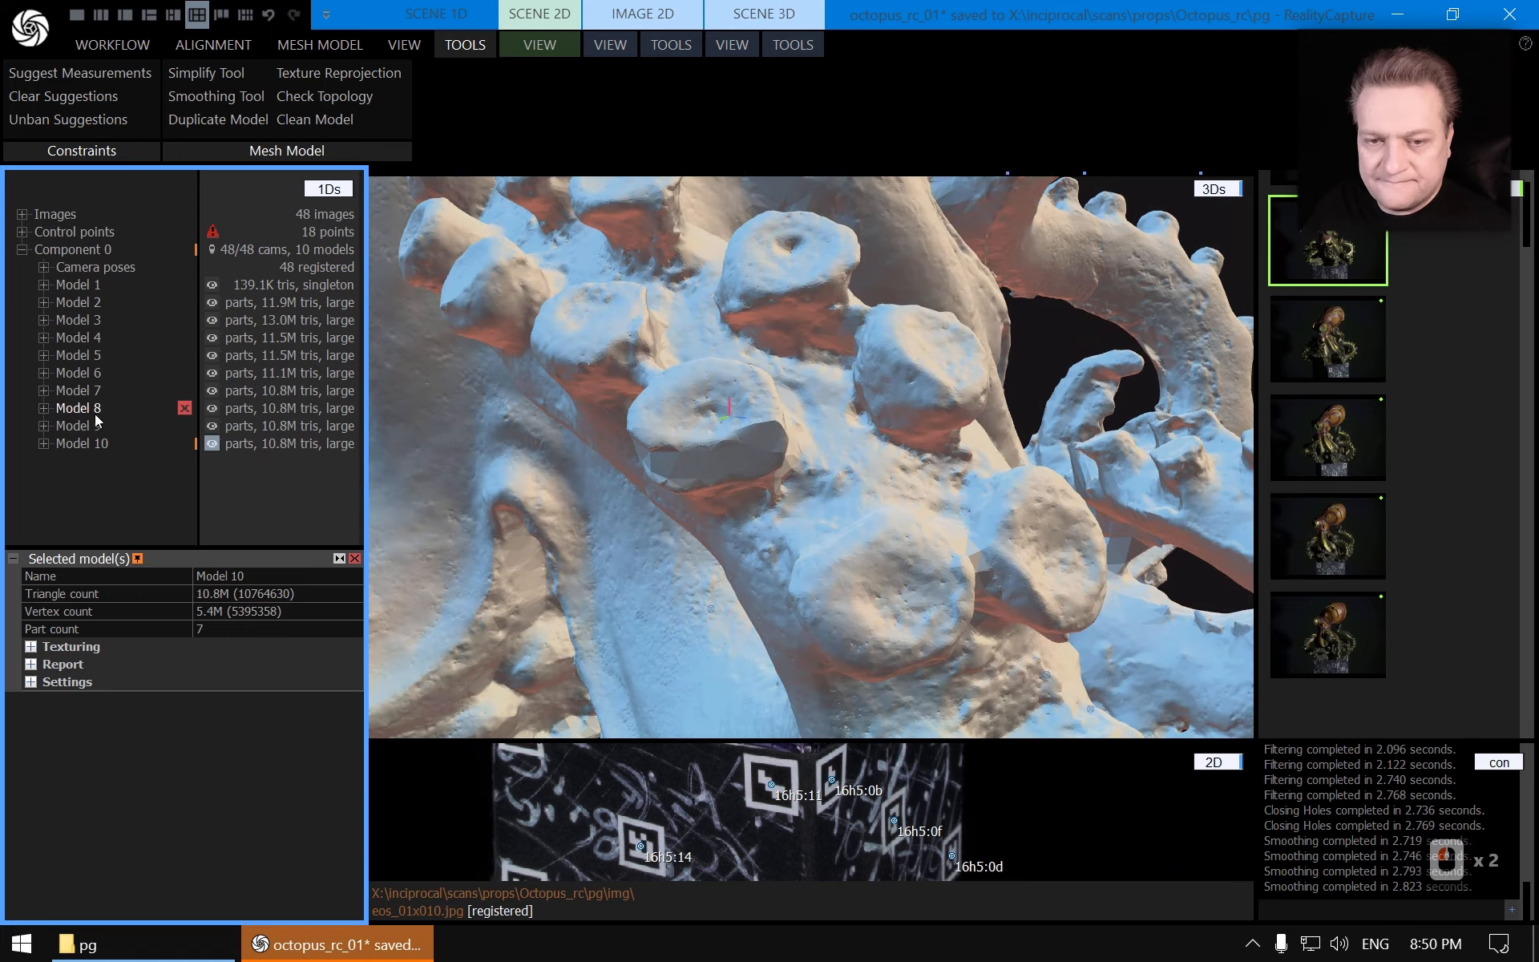
{"action": "left_click", "coordinate": [94, 425]}
{"action": "left_click", "coordinate": [96, 442]}
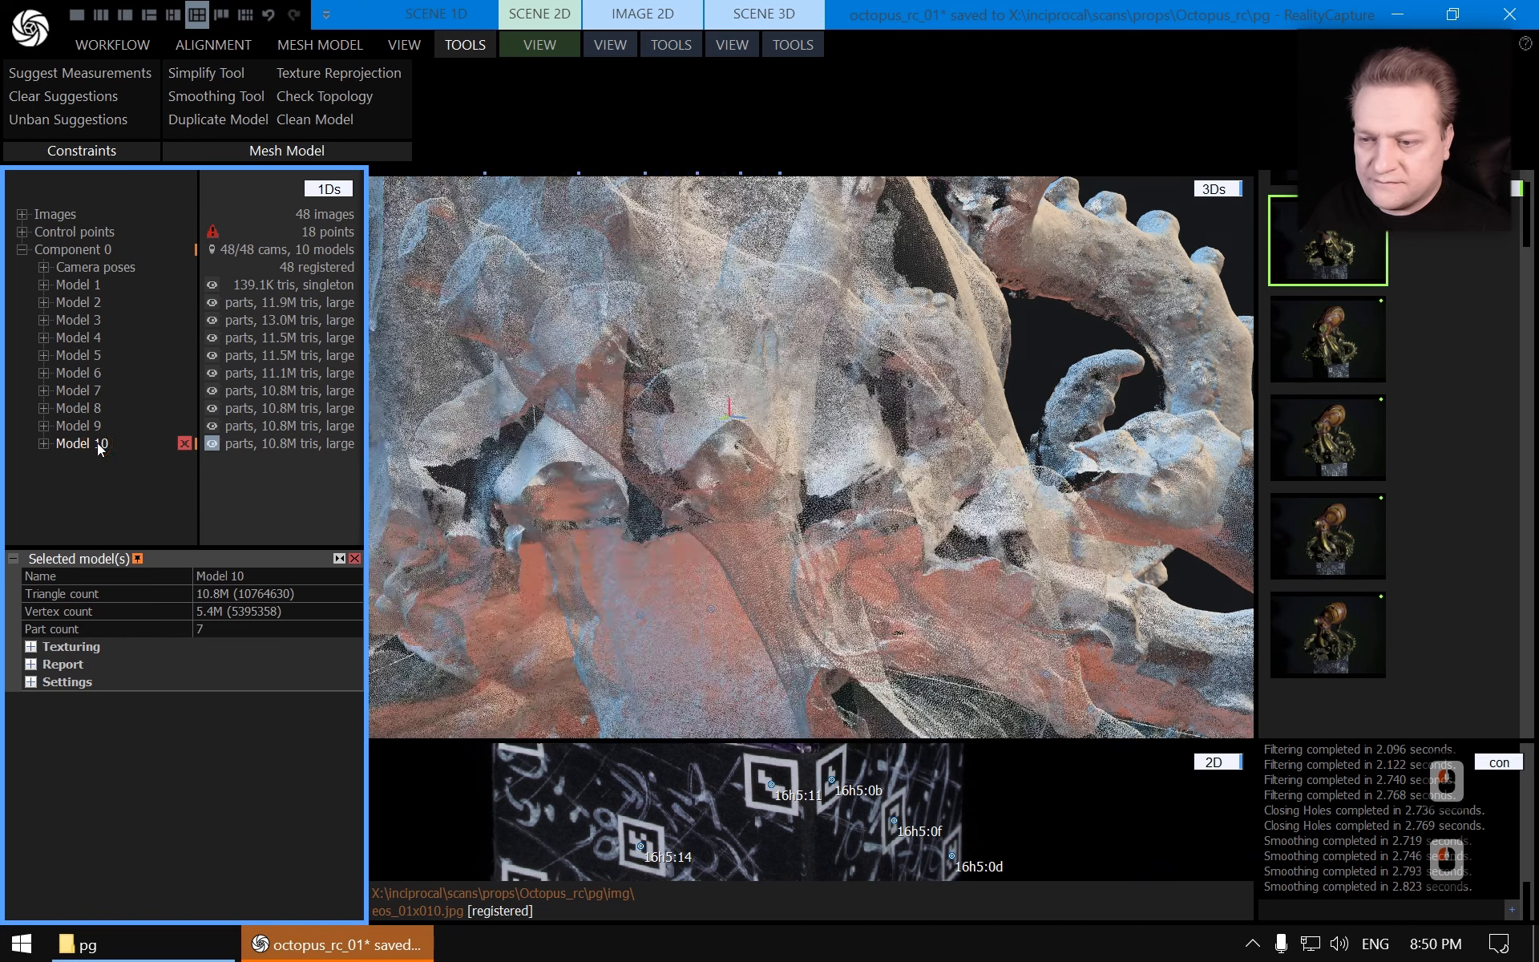
{"action": "scroll", "coordinate": [855, 406], "scroll_direction": "down", "scroll_amount": 20}
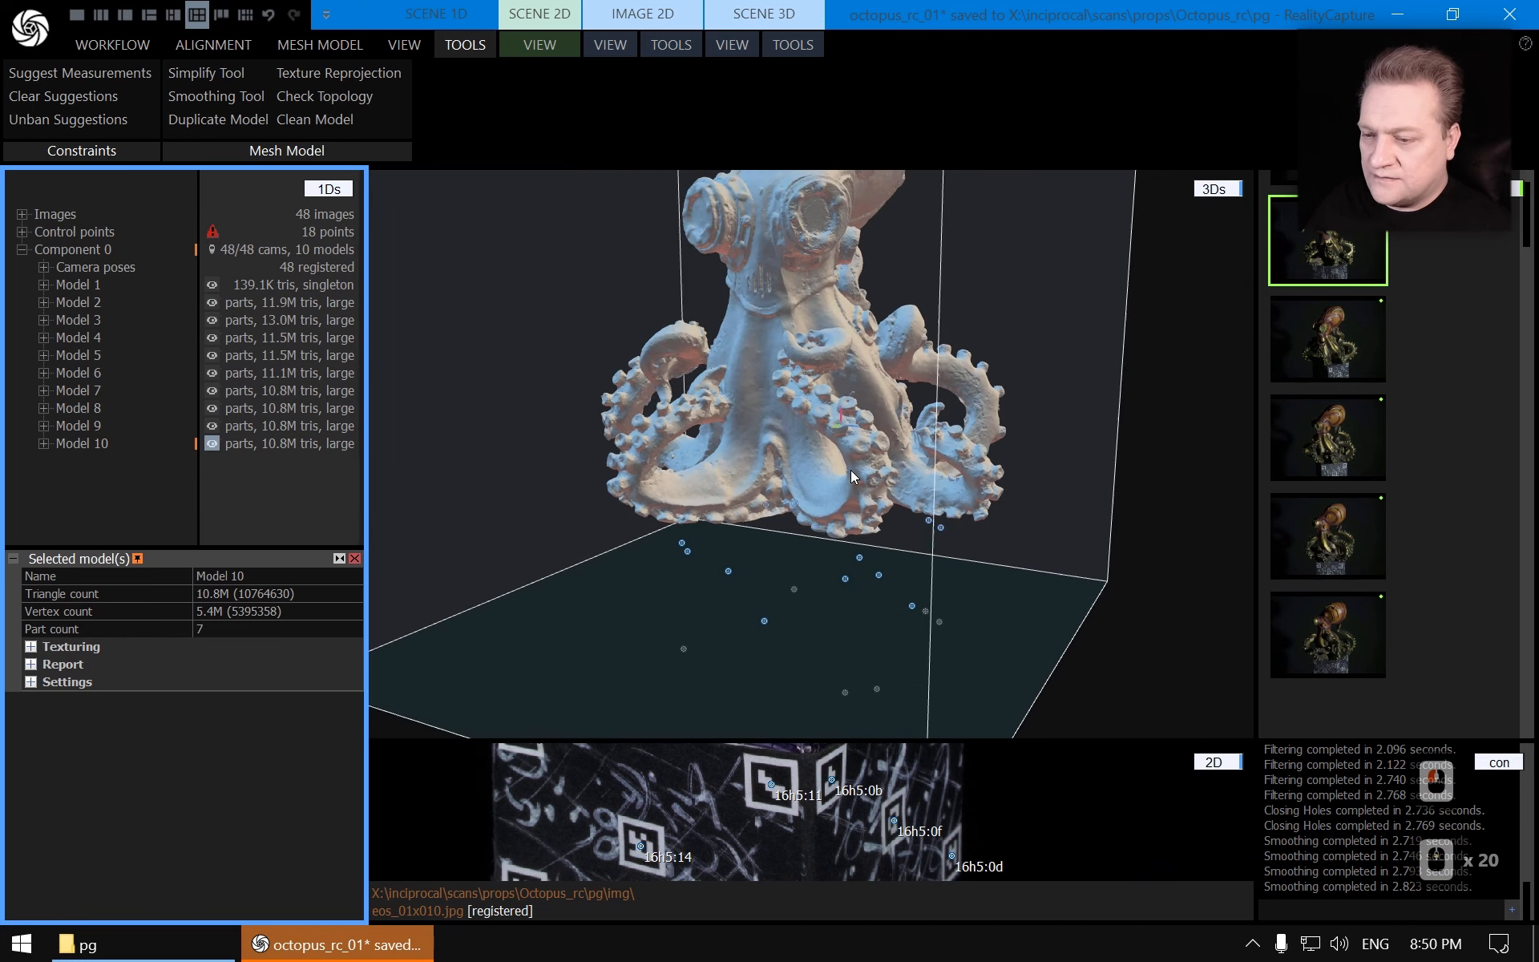
{"action": "left_click_drag", "start_coordinate": [872, 468], "coordinate": [897, 441]}
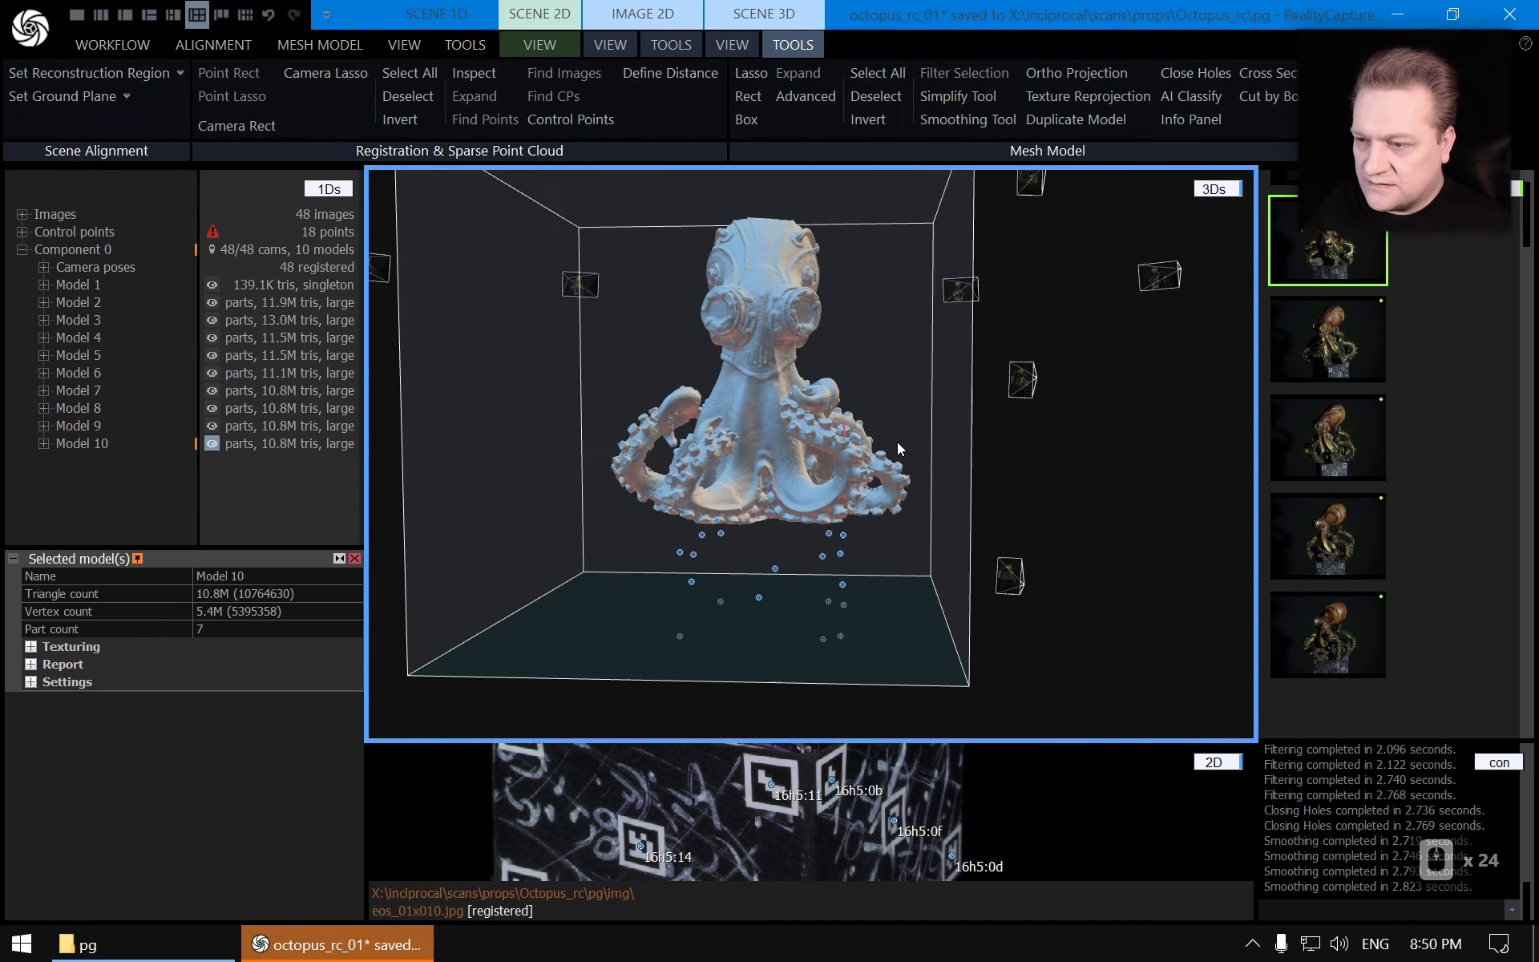
{"action": "scroll", "coordinate": [897, 441], "scroll_direction": "down", "scroll_amount": 4}
{"action": "scroll", "coordinate": [902, 440], "scroll_direction": "up", "scroll_amount": 9}
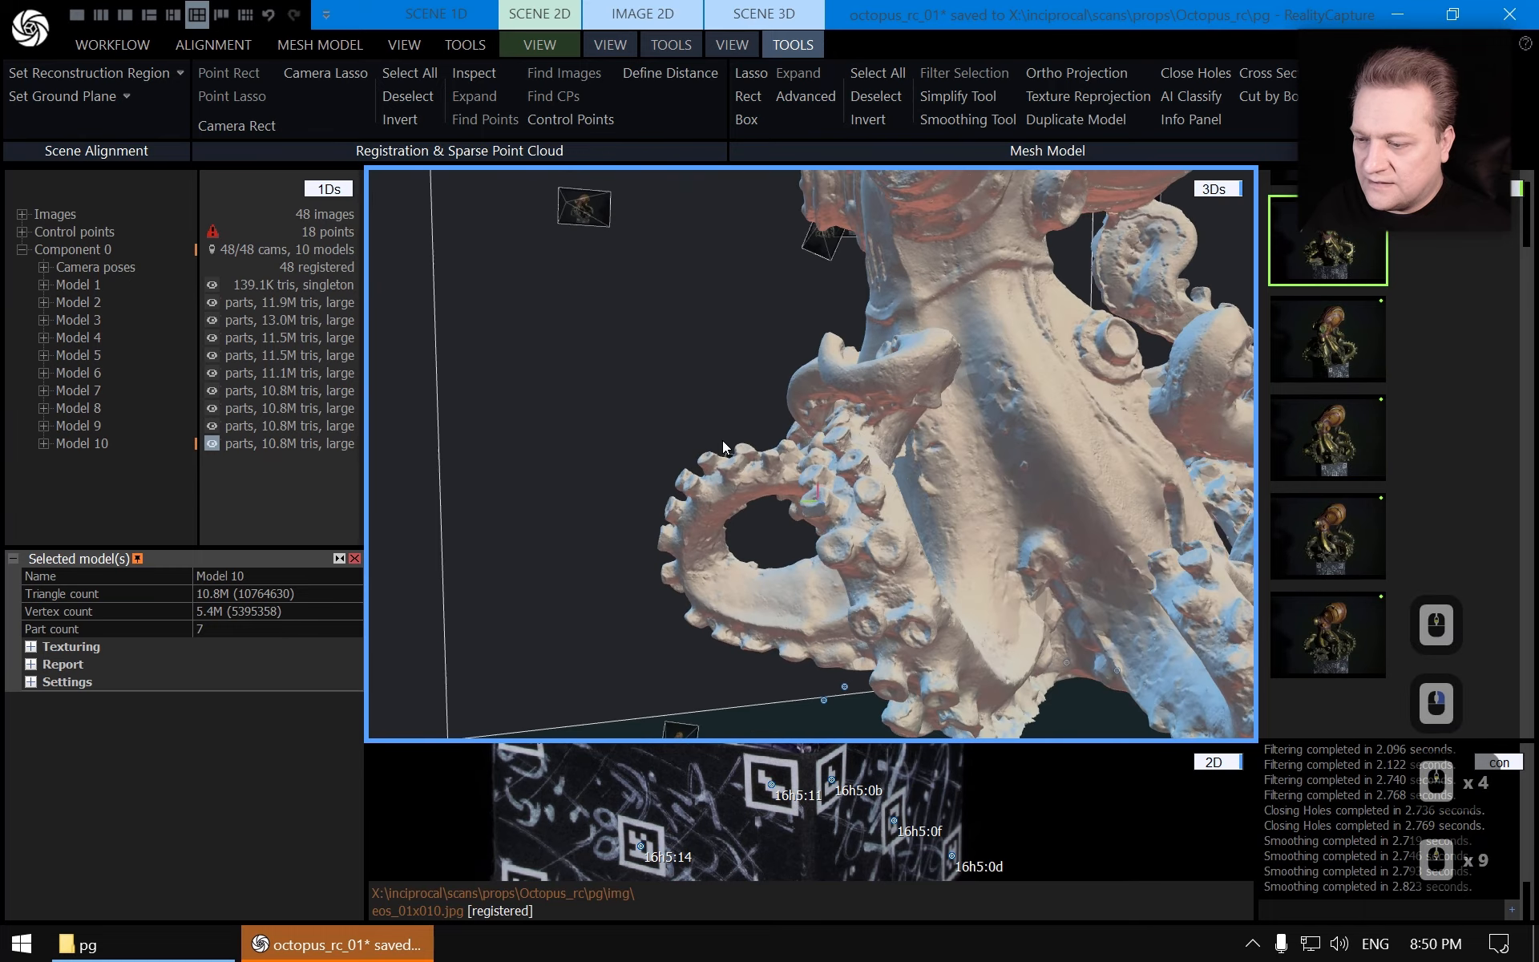
{"action": "left_click_drag", "start_coordinate": [716, 412], "coordinate": [886, 436]}
Save the project and select Model 10
{"action": "scroll", "coordinate": [921, 486], "scroll_direction": "down", "scroll_amount": 6}
{"action": "key", "text": "ctrl+s"}
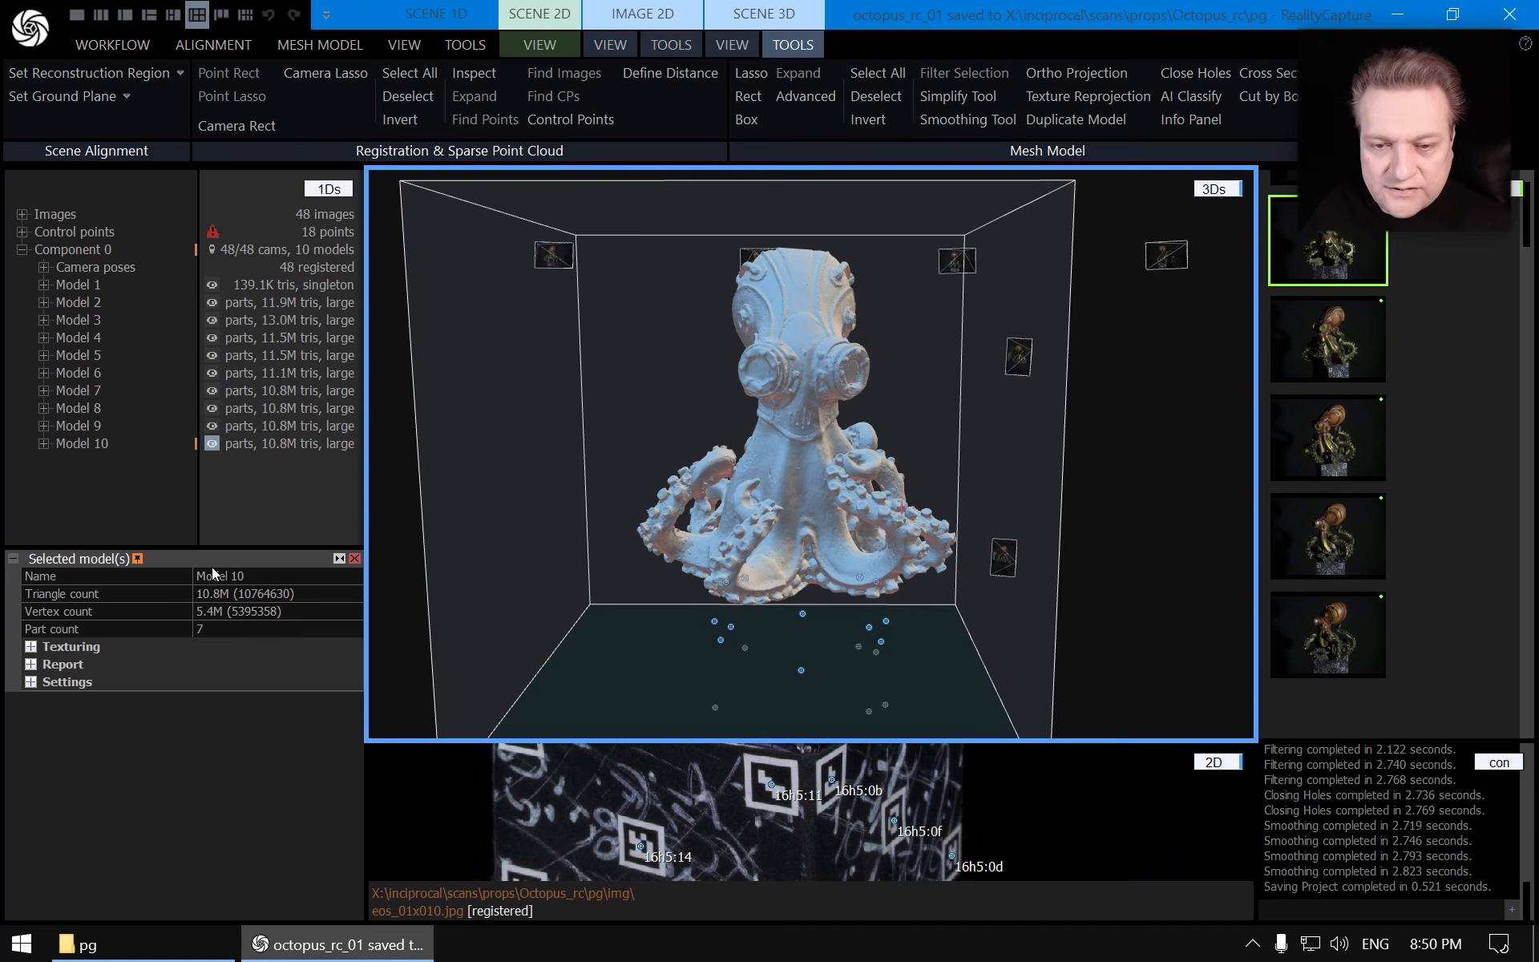
{"action": "left_click", "coordinate": [93, 448]}
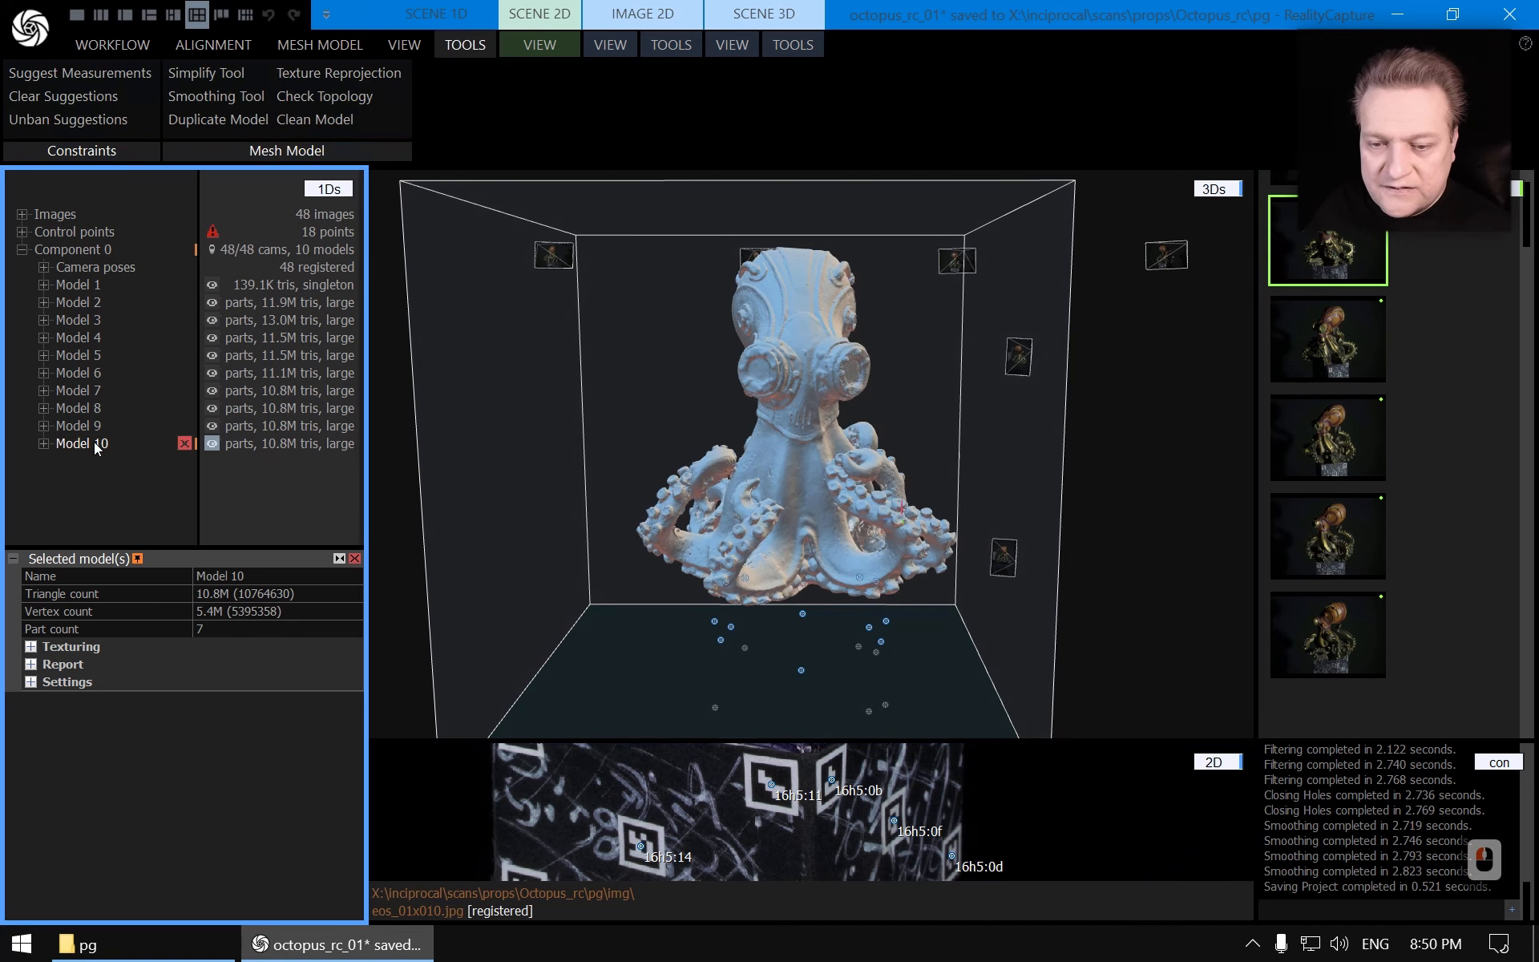
Switch the 3D scene render mode to Sweet and back to Solid
{"action": "left_click", "coordinate": [760, 20]}
{"action": "left_click", "coordinate": [732, 44]}
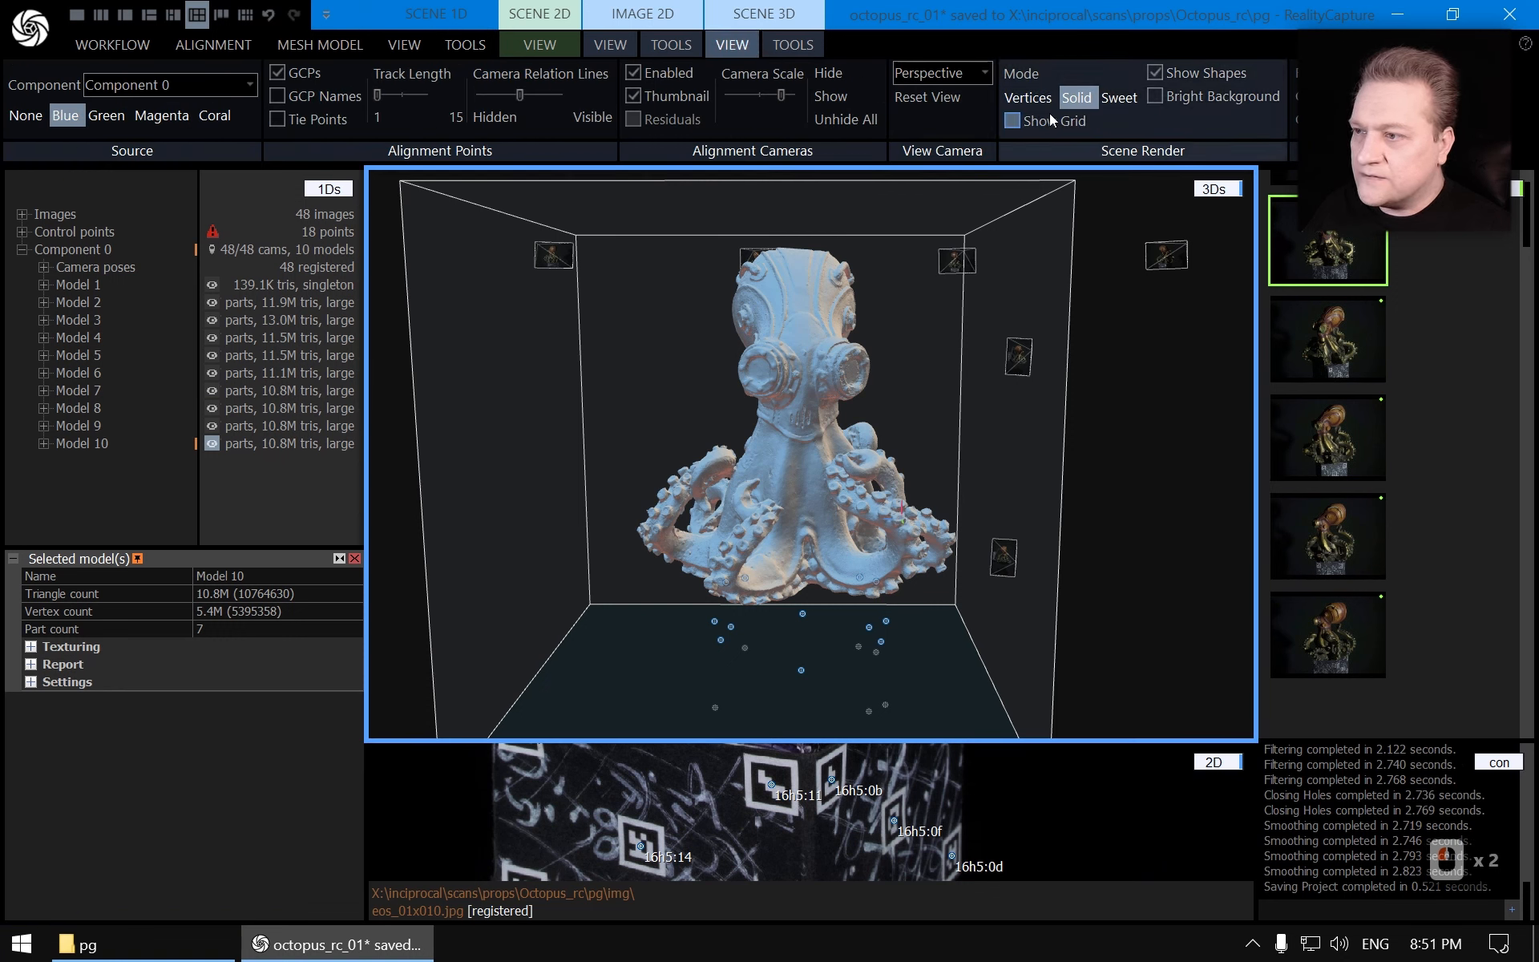
{"action": "left_click", "coordinate": [1135, 99]}
{"action": "left_click", "coordinate": [1083, 99]}
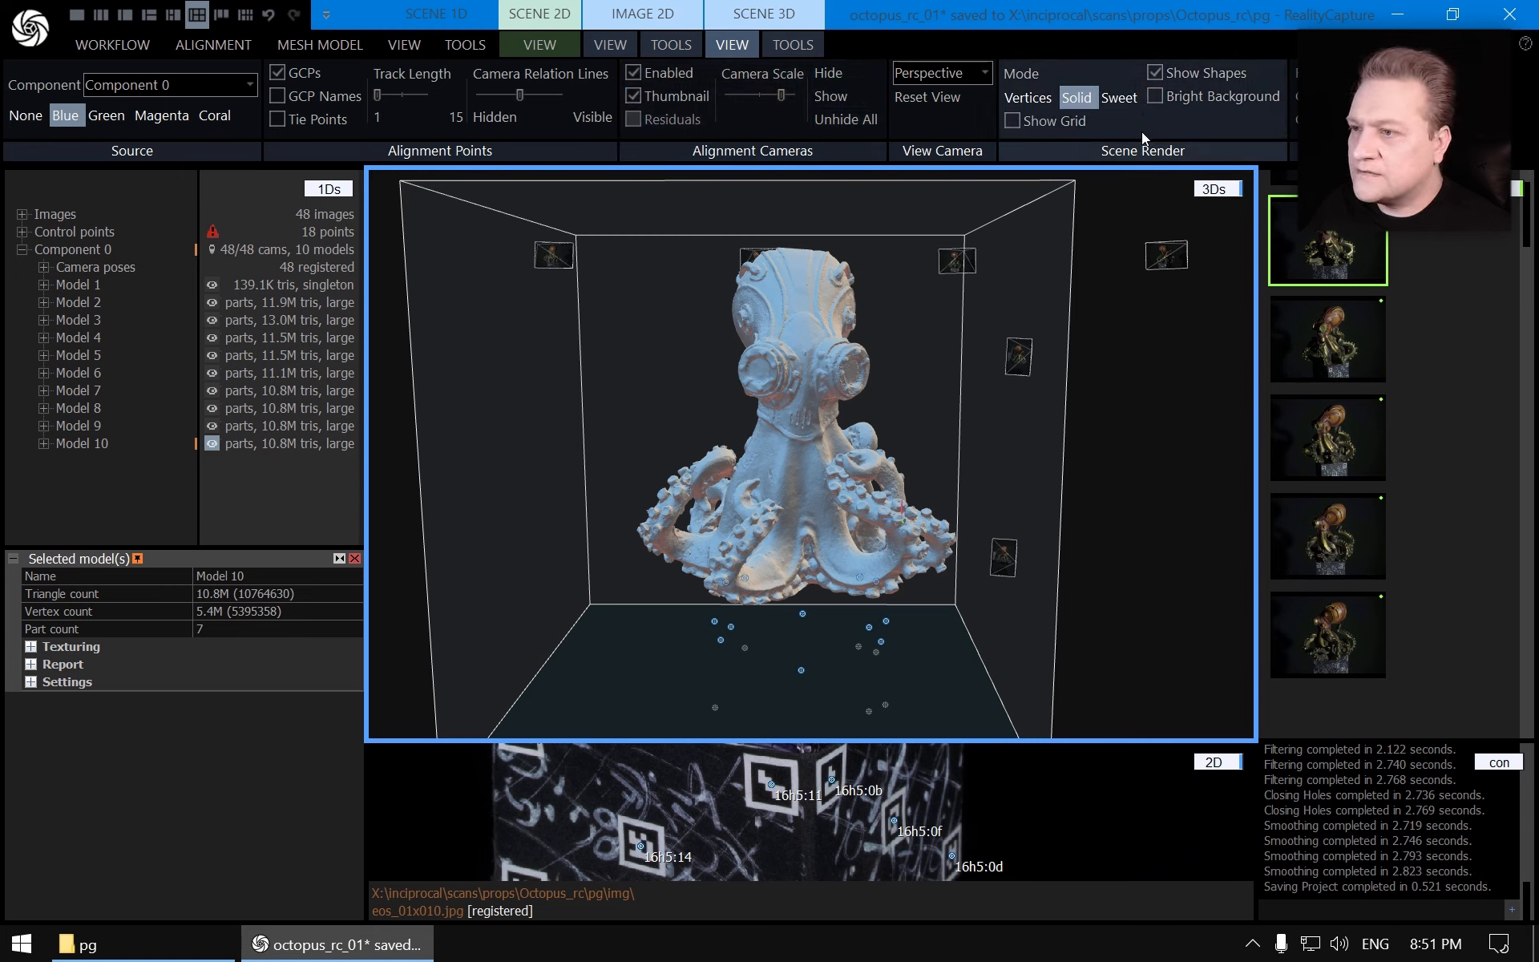
{"action": "left_click", "coordinate": [1019, 73]}
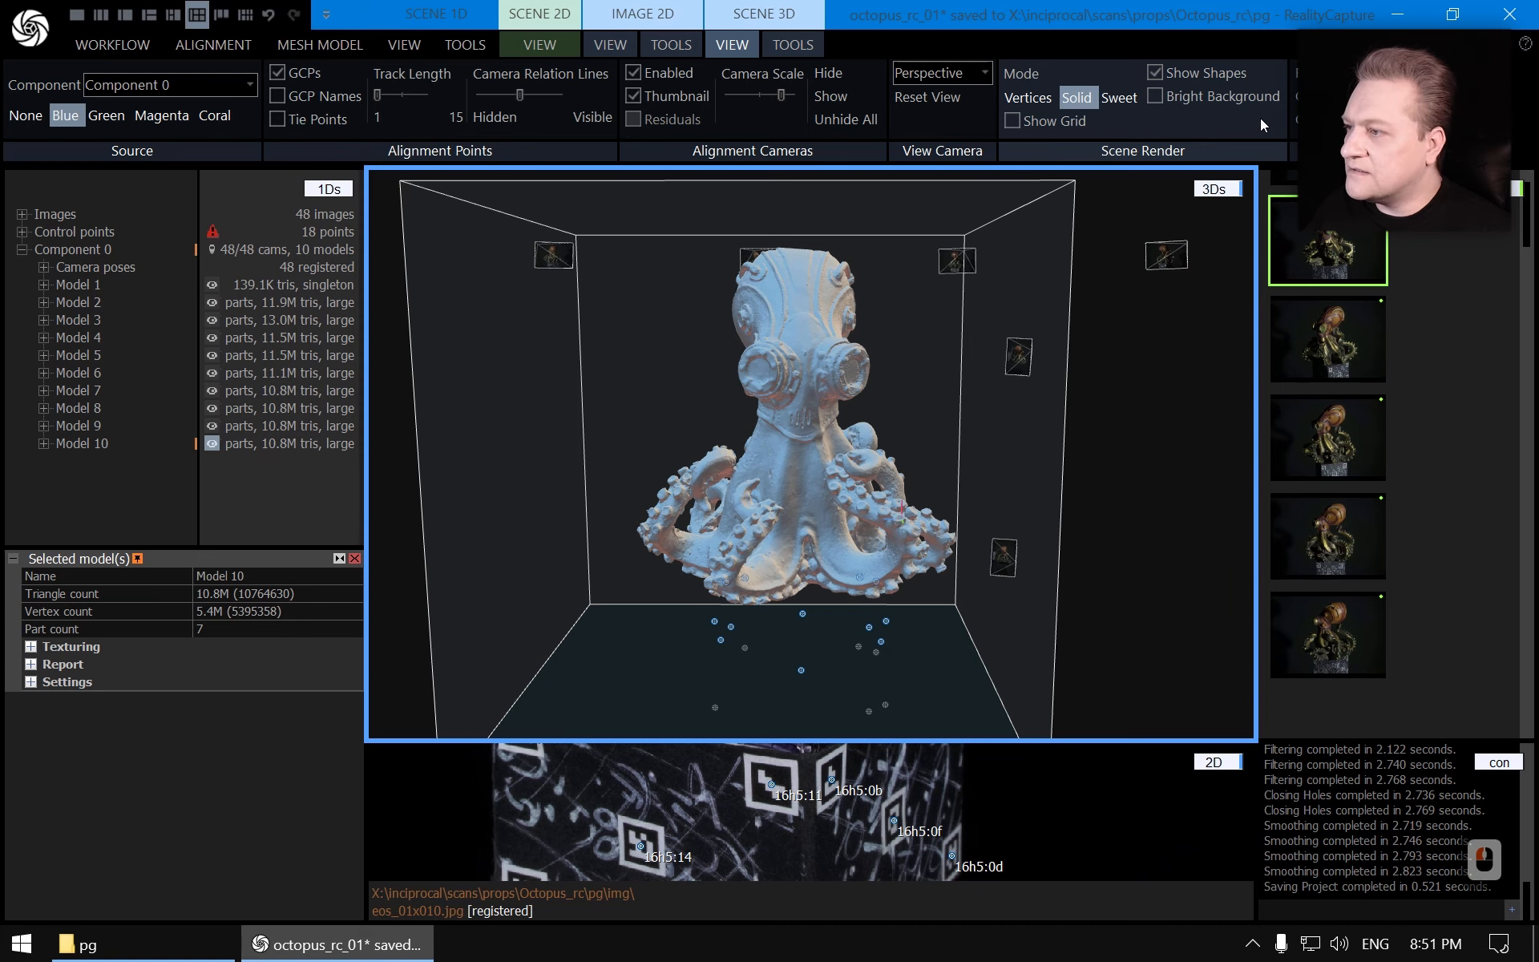
Switch the render mode to Vertices and back to Solid while zooming in on the underside of Model 10
{"action": "scroll", "coordinate": [838, 510], "scroll_direction": "up", "scroll_amount": 7}
{"action": "scroll", "coordinate": [839, 510], "scroll_direction": "up", "scroll_amount": 15}
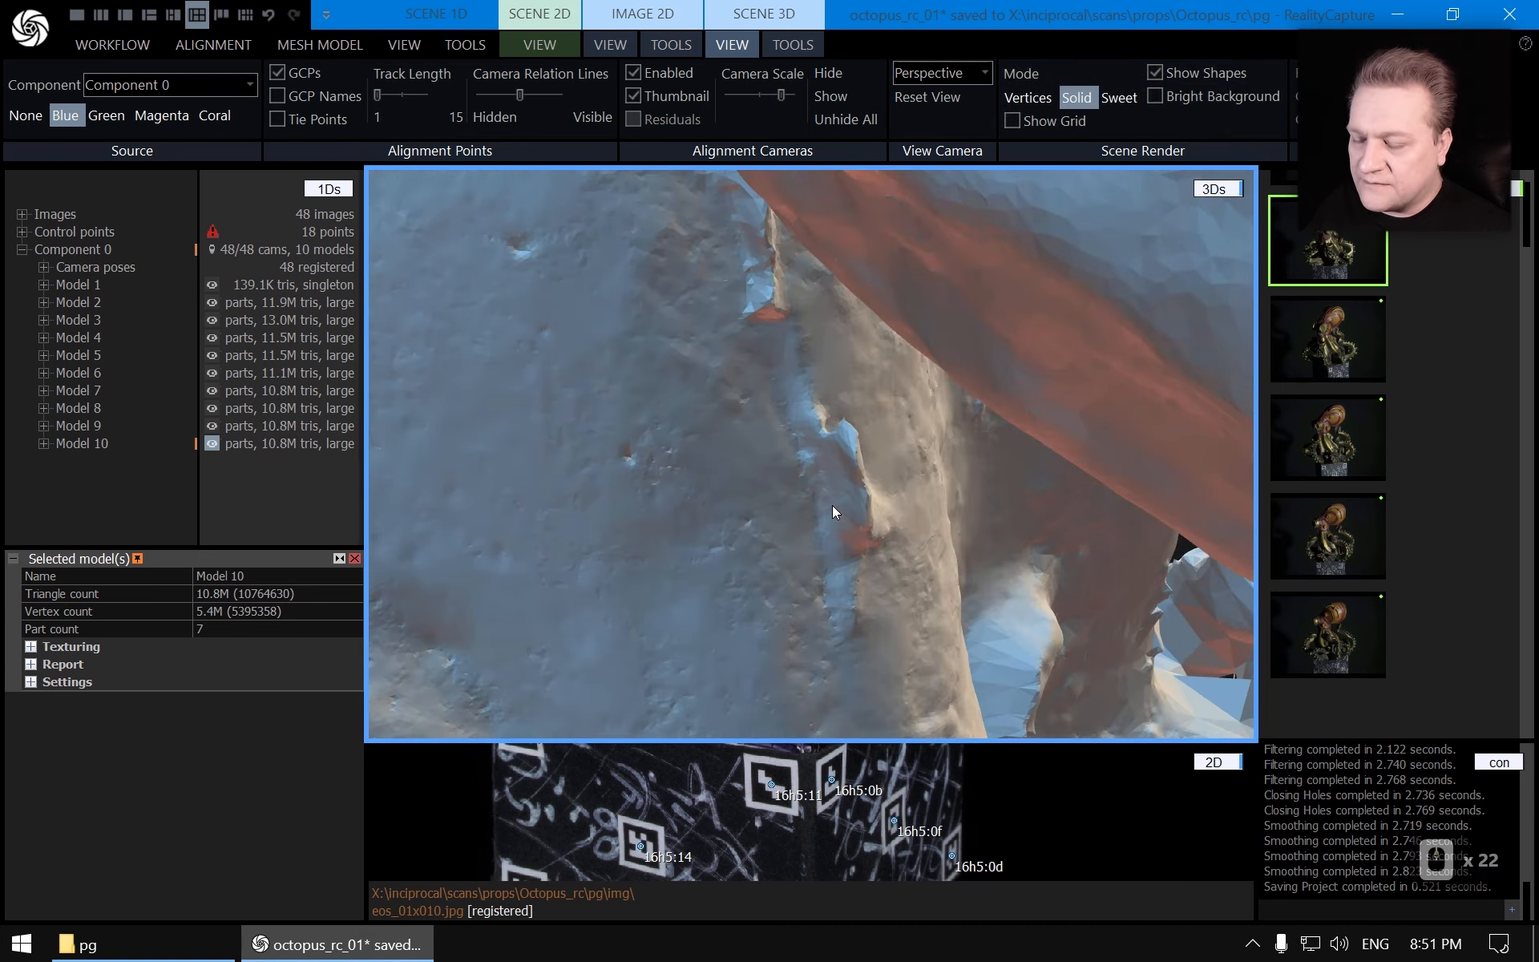
{"action": "scroll", "coordinate": [832, 505], "scroll_direction": "down", "scroll_amount": 13}
{"action": "scroll", "coordinate": [778, 372], "scroll_direction": "down", "scroll_amount": 1}
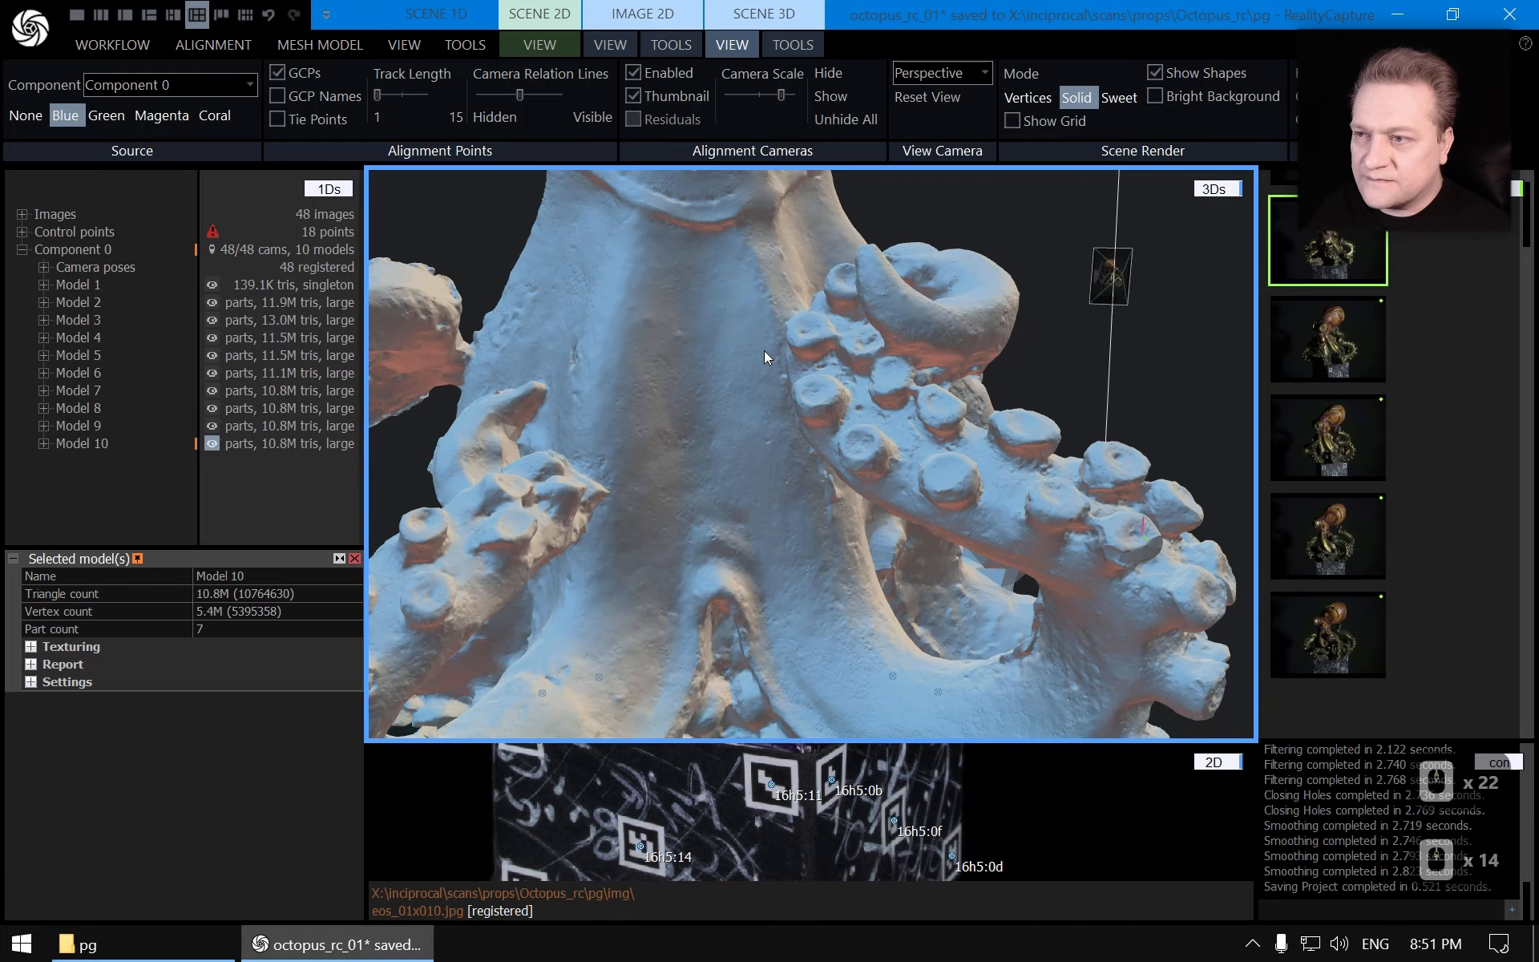
{"action": "left_click", "coordinate": [1028, 97]}
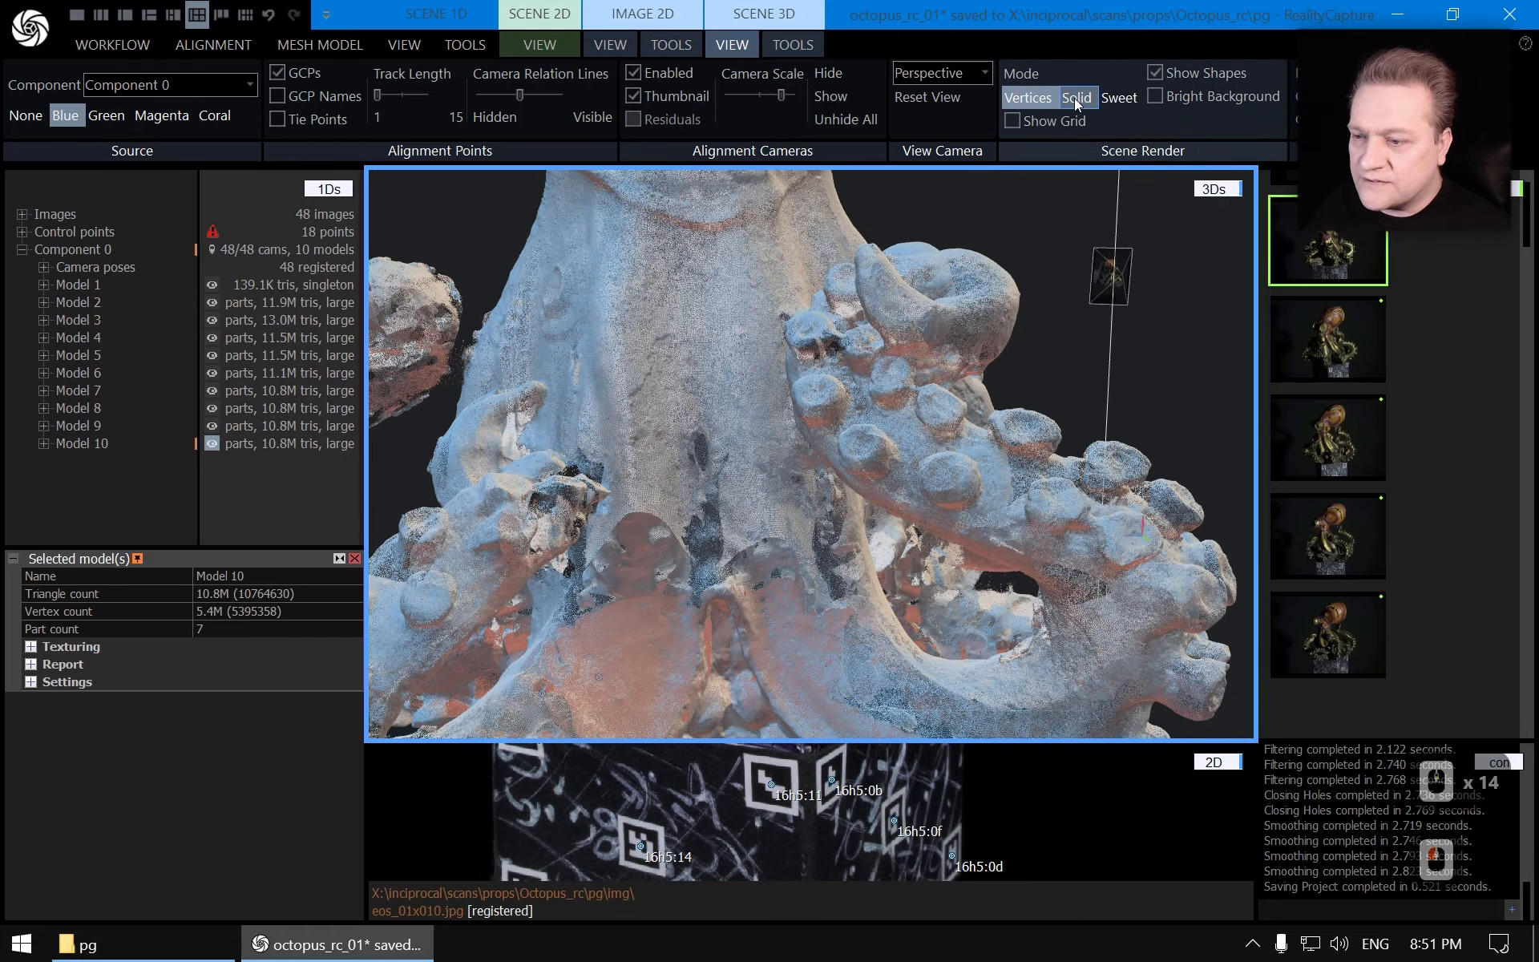
{"action": "scroll", "coordinate": [906, 455], "scroll_direction": "up", "scroll_amount": 20}
{"action": "scroll", "coordinate": [877, 513], "scroll_direction": "down", "scroll_amount": 20}
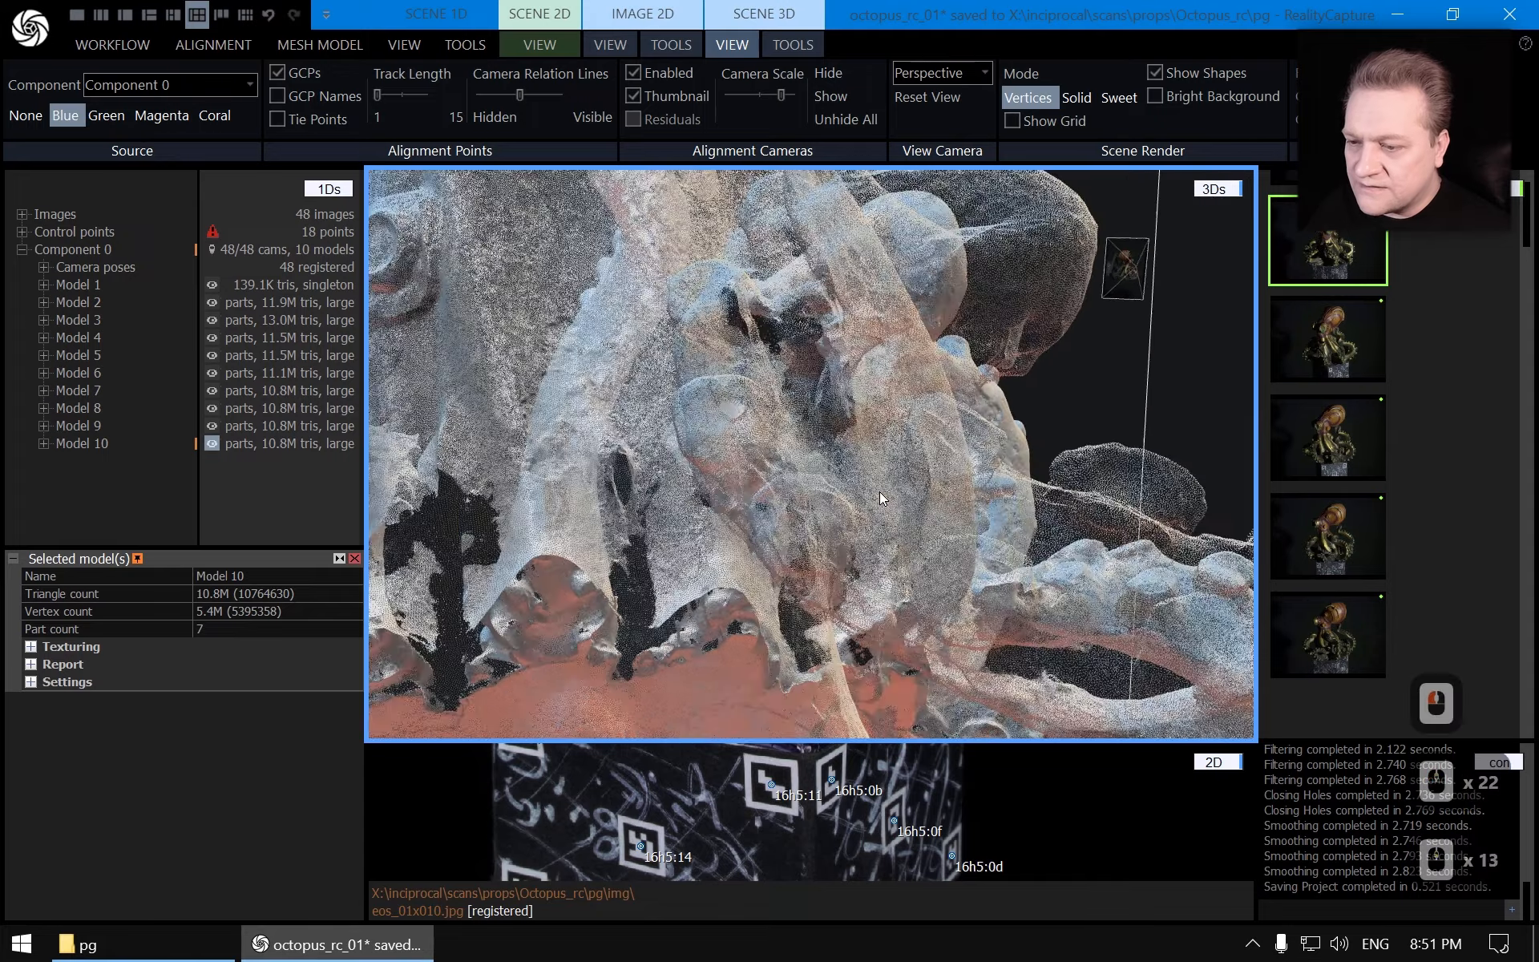
{"action": "left_click", "coordinate": [1077, 97]}
{"action": "scroll", "coordinate": [979, 667], "scroll_direction": "down", "scroll_amount": 10}
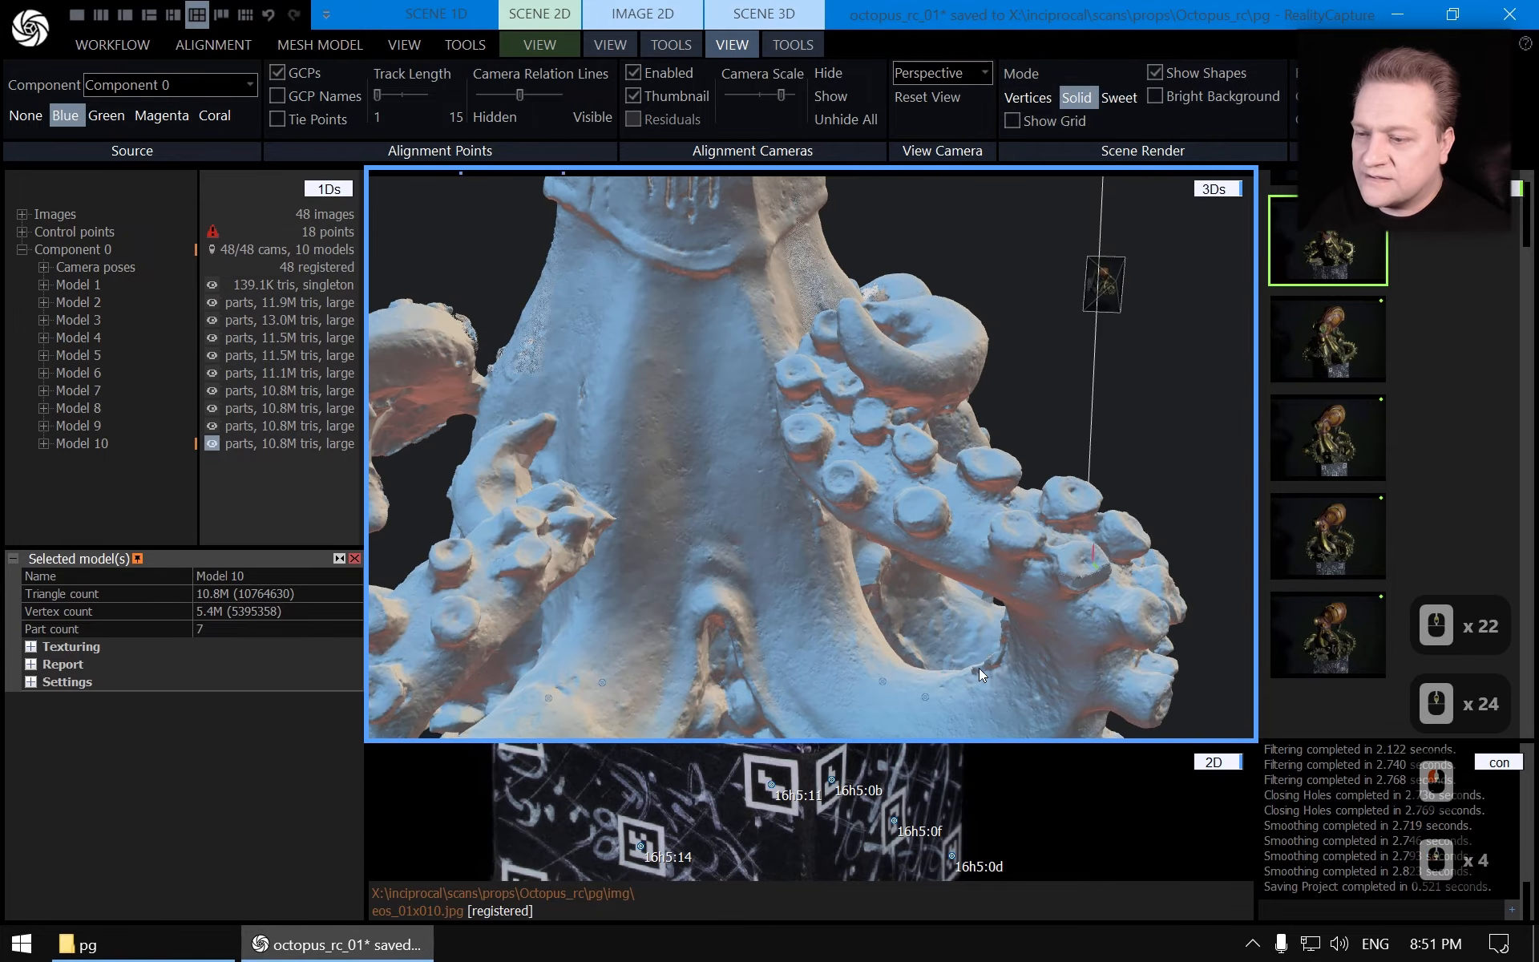
{"action": "scroll", "coordinate": [917, 512], "scroll_direction": "up", "scroll_amount": 12}
{"action": "scroll", "coordinate": [933, 538], "scroll_direction": "down", "scroll_amount": 2}
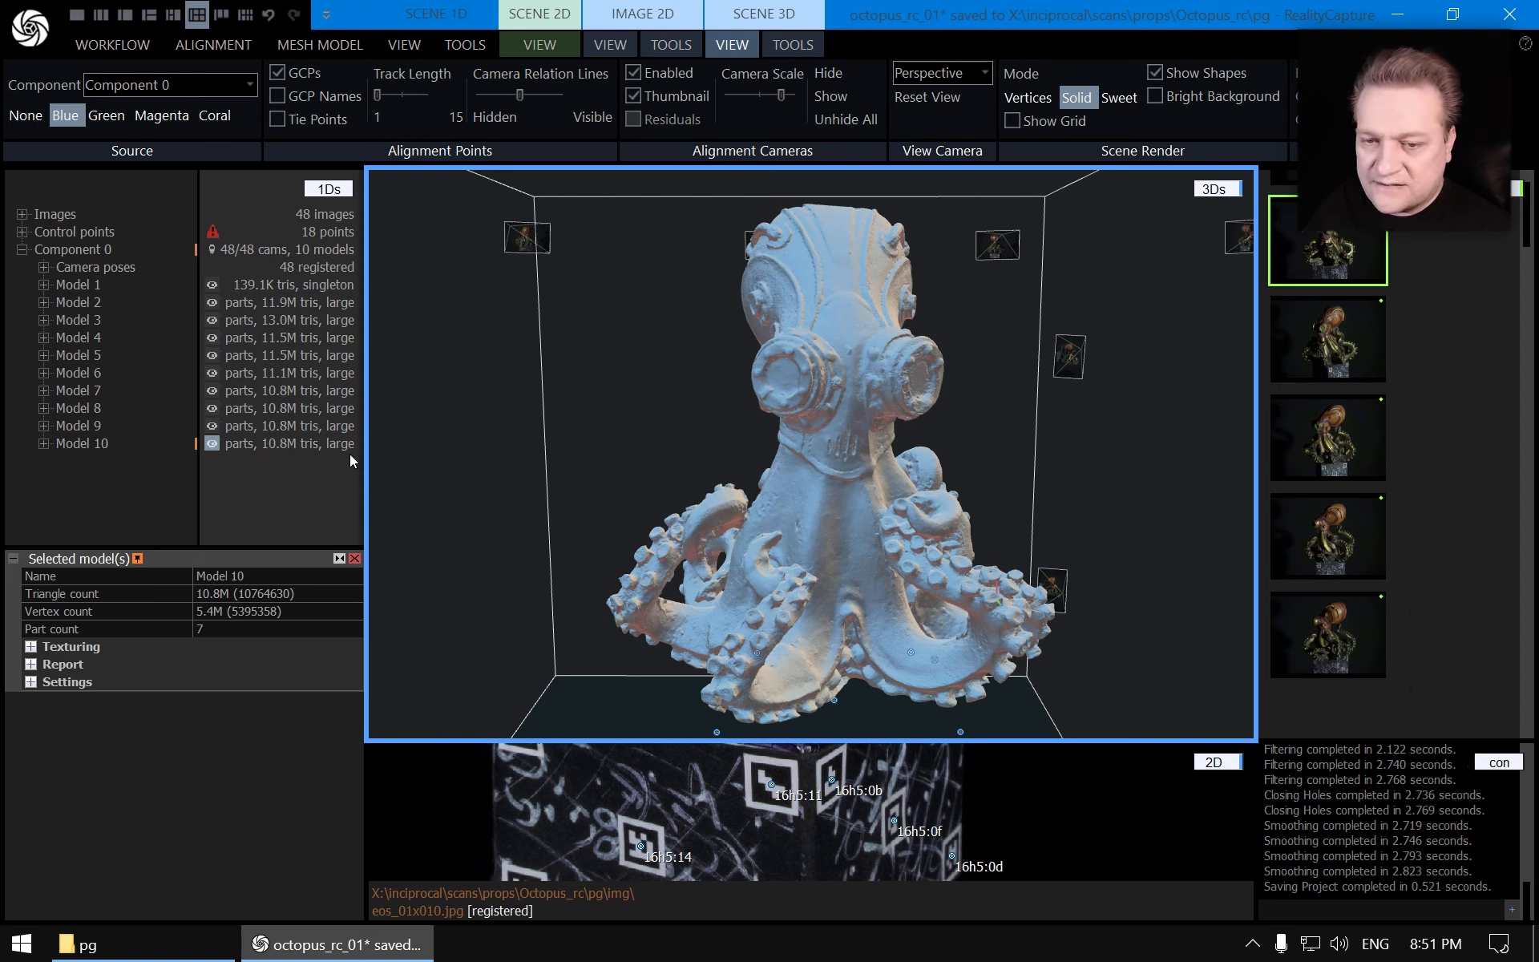
Simplify Model 10 with the Simplify Tool to a target triangle count of 5 000 000, accepting the topology warning
{"action": "left_click", "coordinate": [354, 559]}
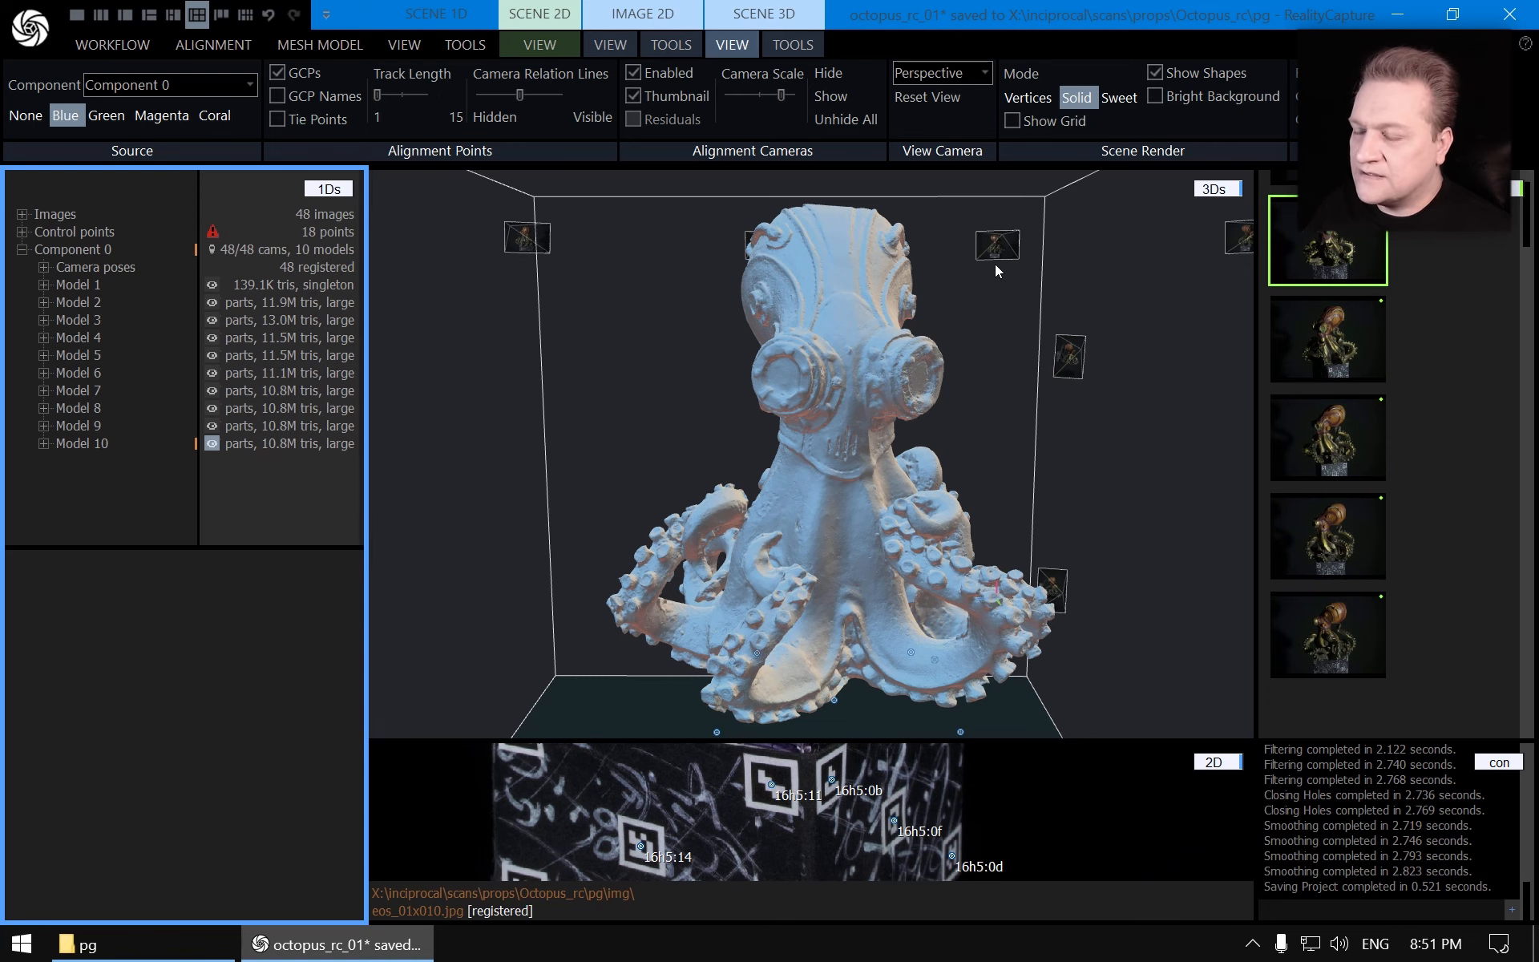
{"action": "mouse_move", "coordinate": [939, 380]}
{"action": "right_mouse_down"}
{"action": "mouse_move", "coordinate": [939, 426]}
{"action": "mouse_move", "coordinate": [946, 408]}
{"action": "right_mouse_up"}
{"action": "left_click", "coordinate": [793, 44]}
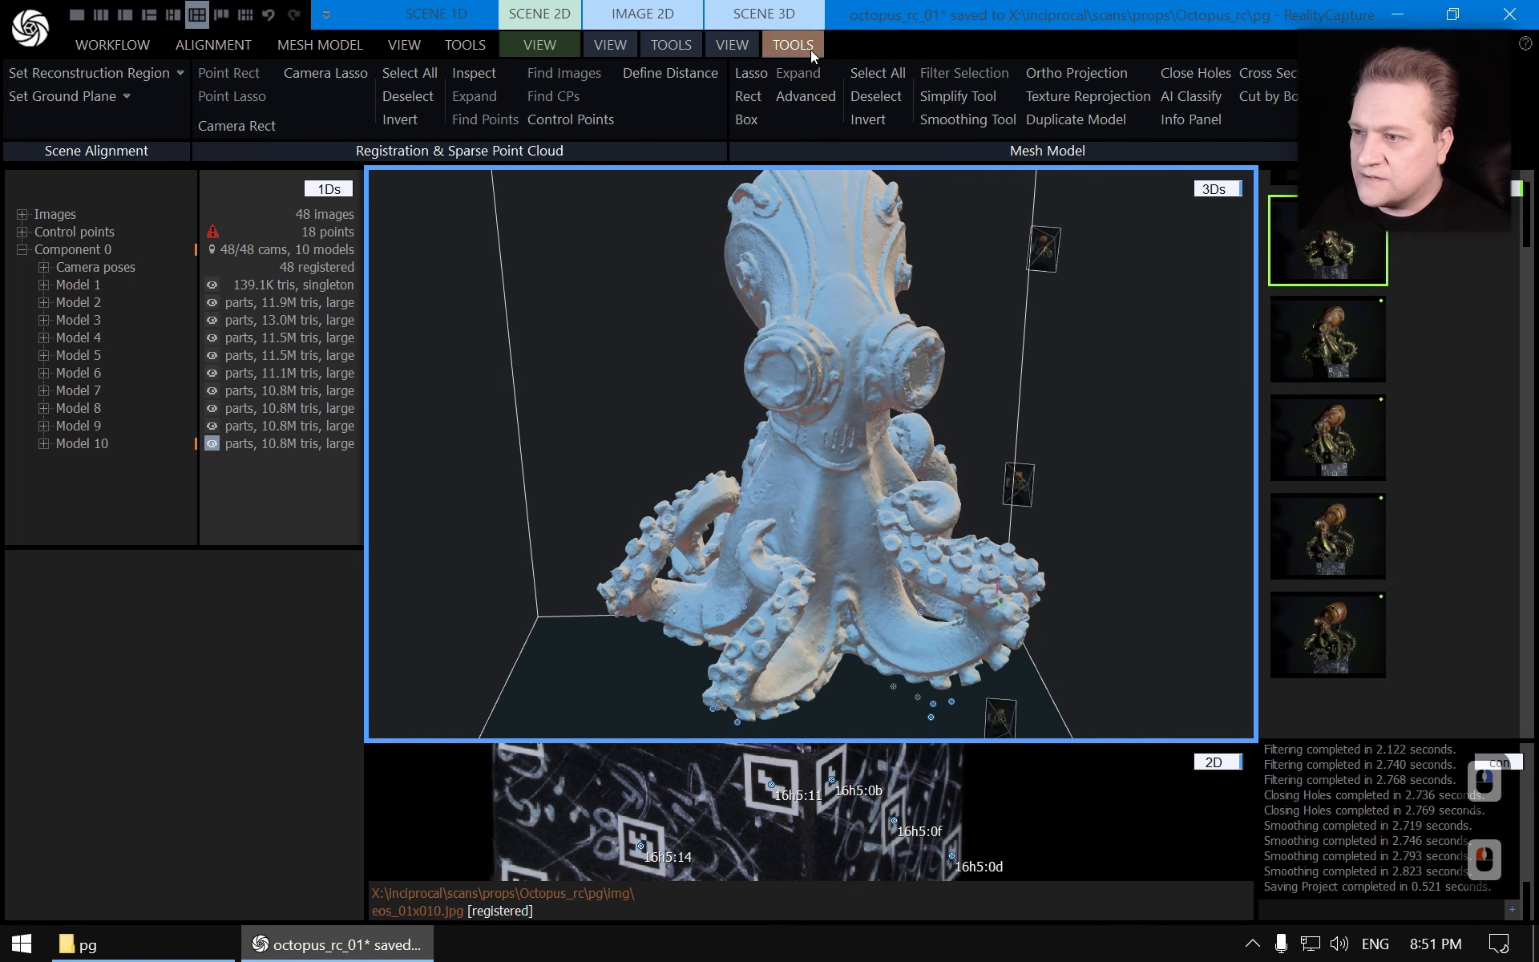
{"action": "left_click", "coordinate": [978, 97]}
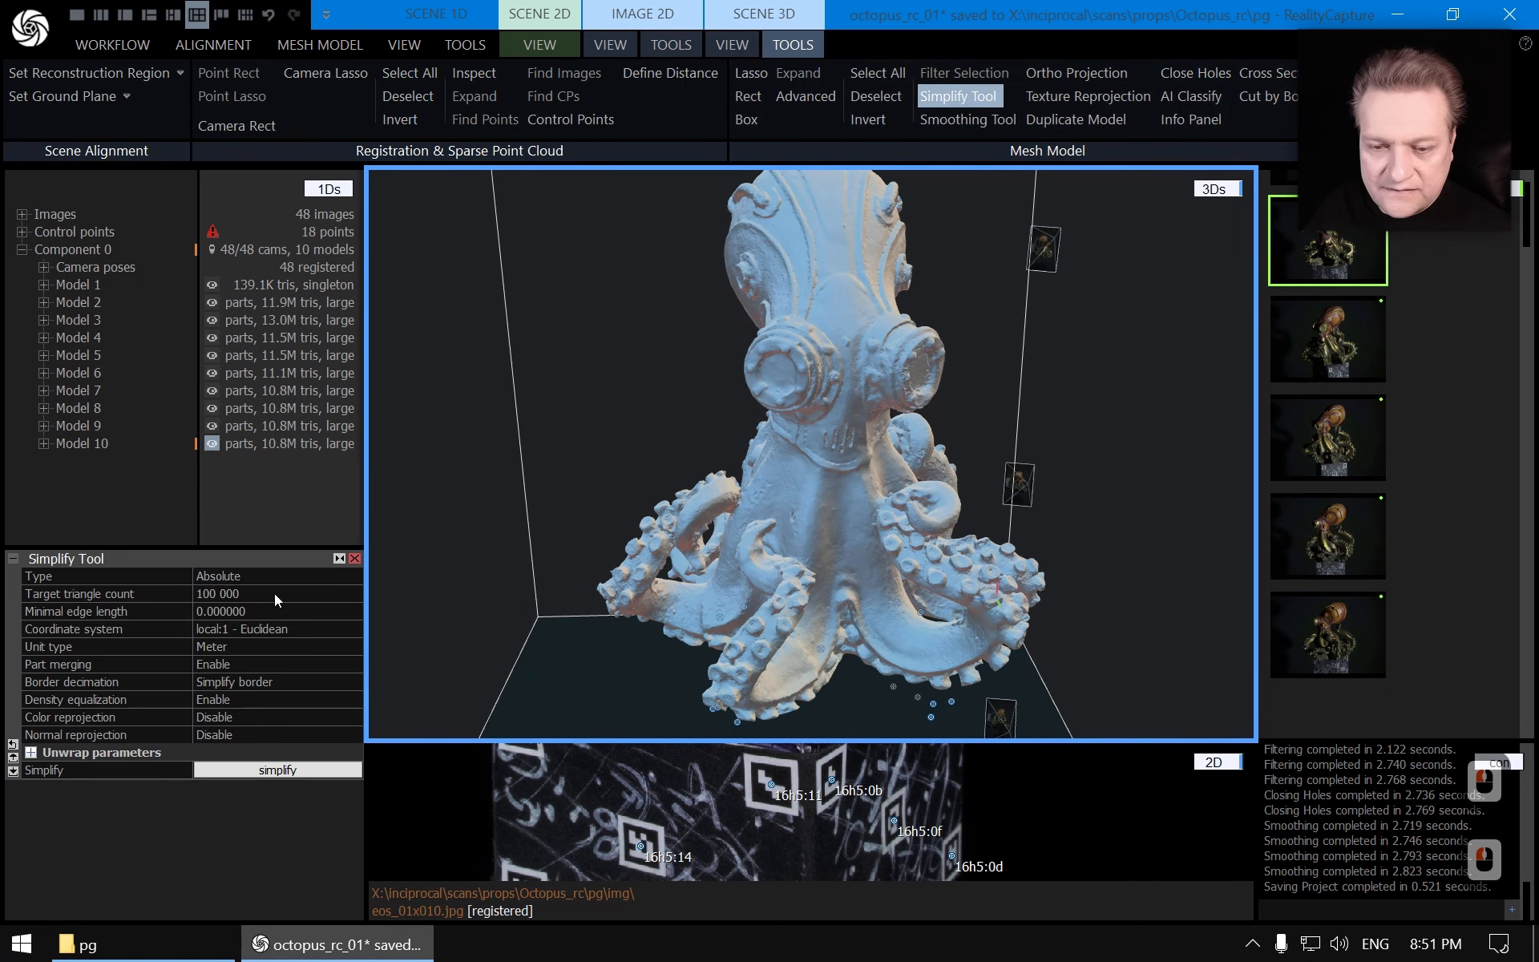
{"action": "left_click", "coordinate": [274, 594]}
{"action": "key", "text": "shift+Home"}
{"action": "type", "text": "5 0"}
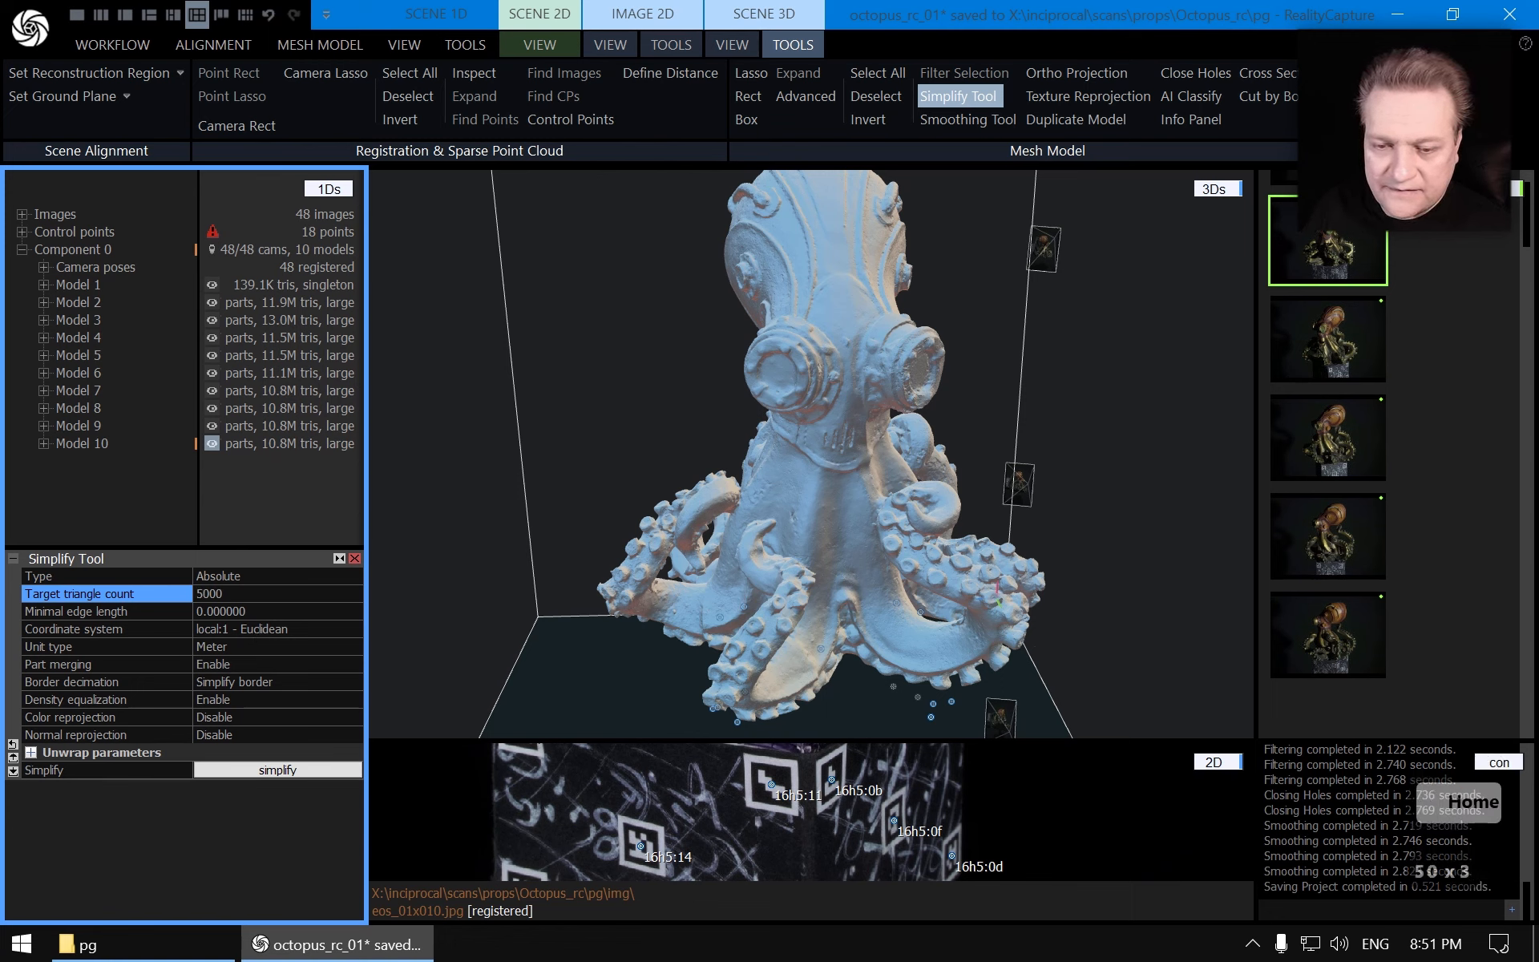
{"action": "type", "text": "00 000"}
{"action": "key", "text": "Return"}
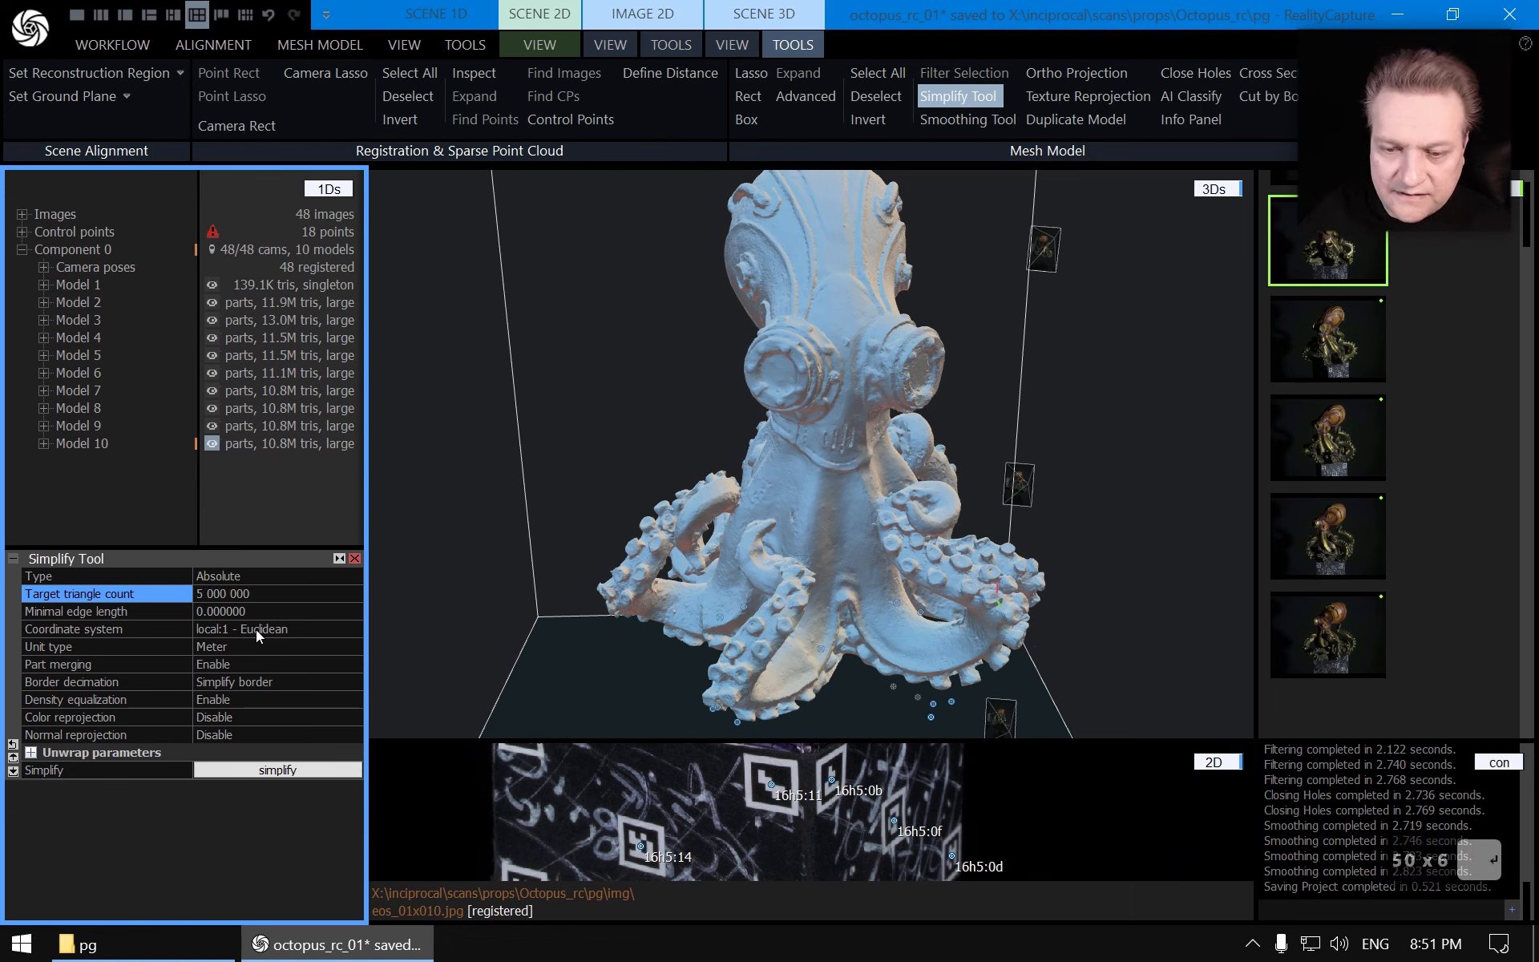
{"action": "left_click", "coordinate": [285, 769]}
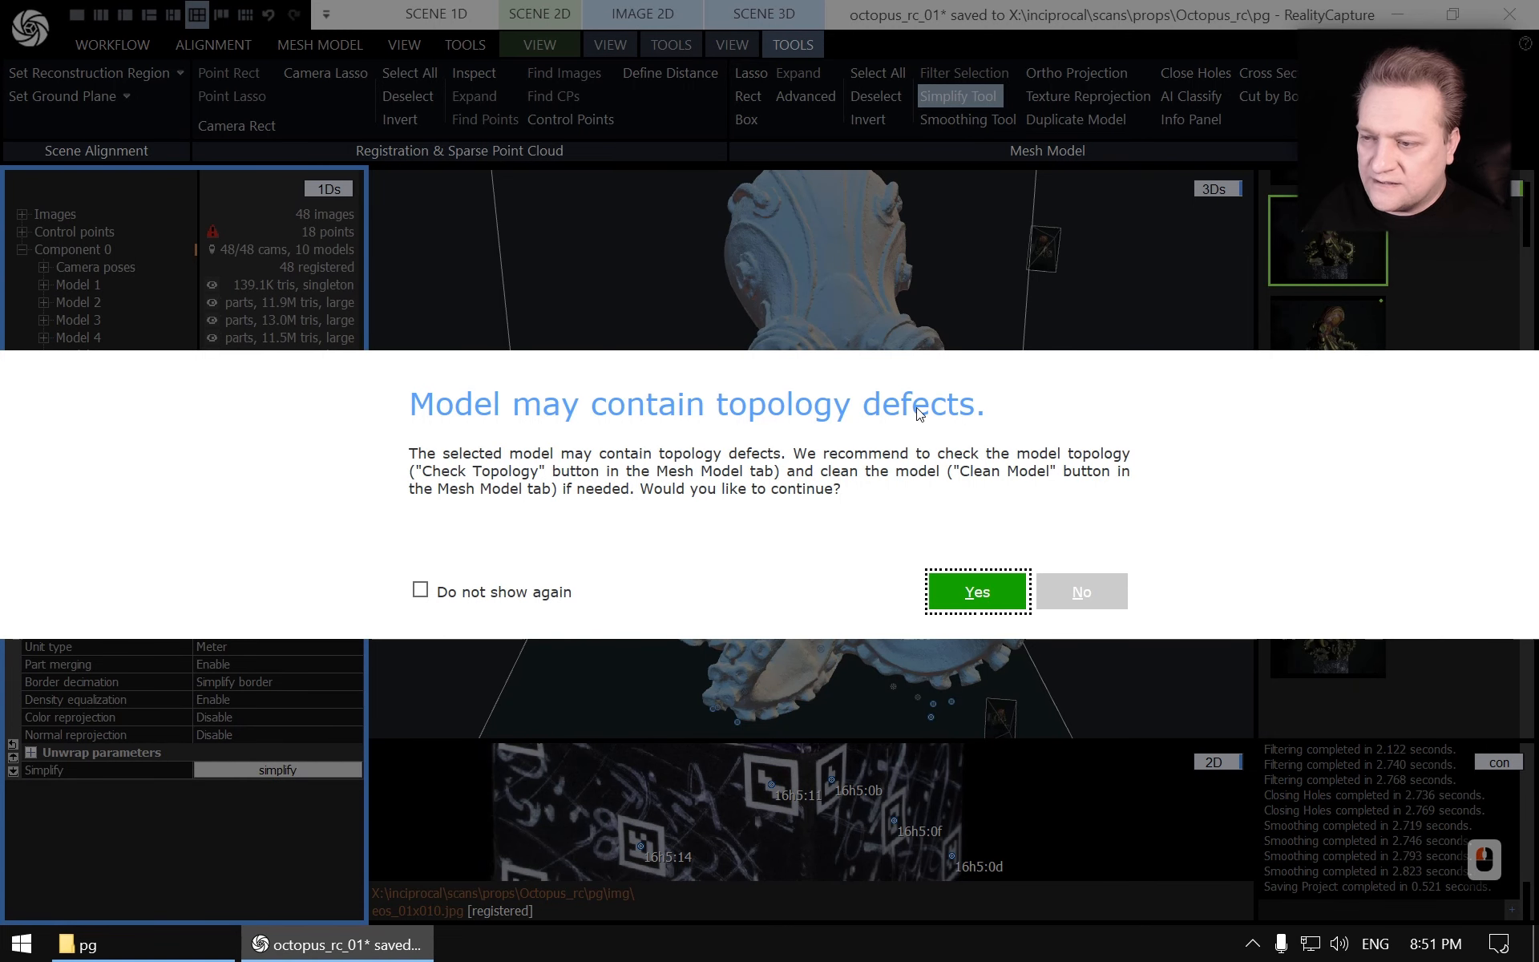
{"action": "left_click", "coordinate": [965, 593]}
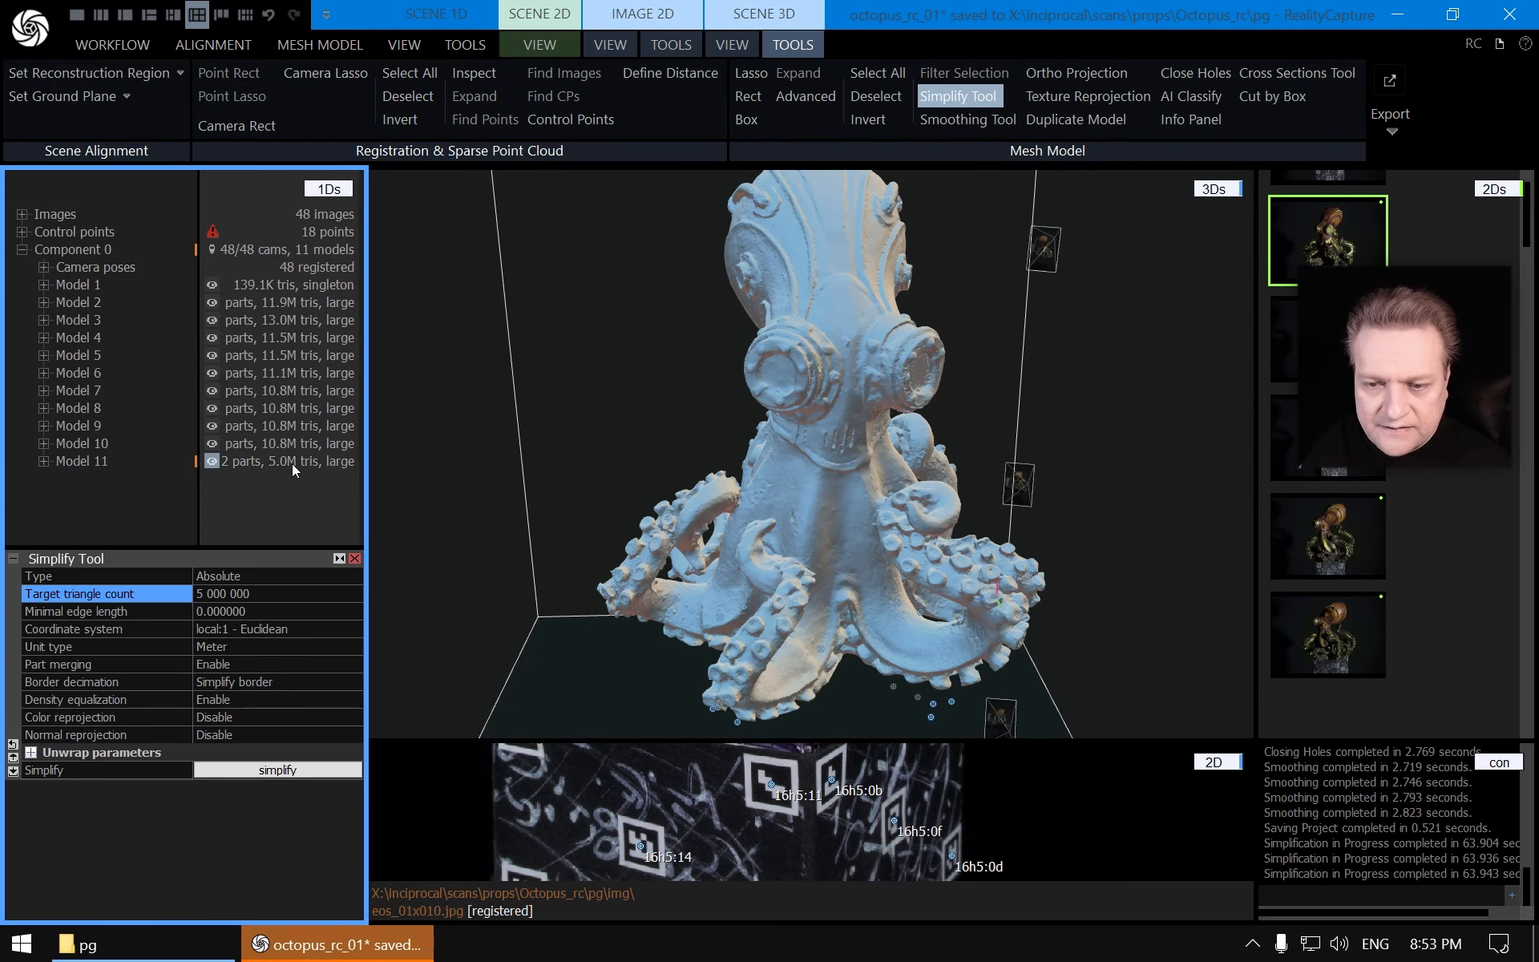
Rename the newly created simplified model to _high
{"action": "left_click", "coordinate": [76, 462]}
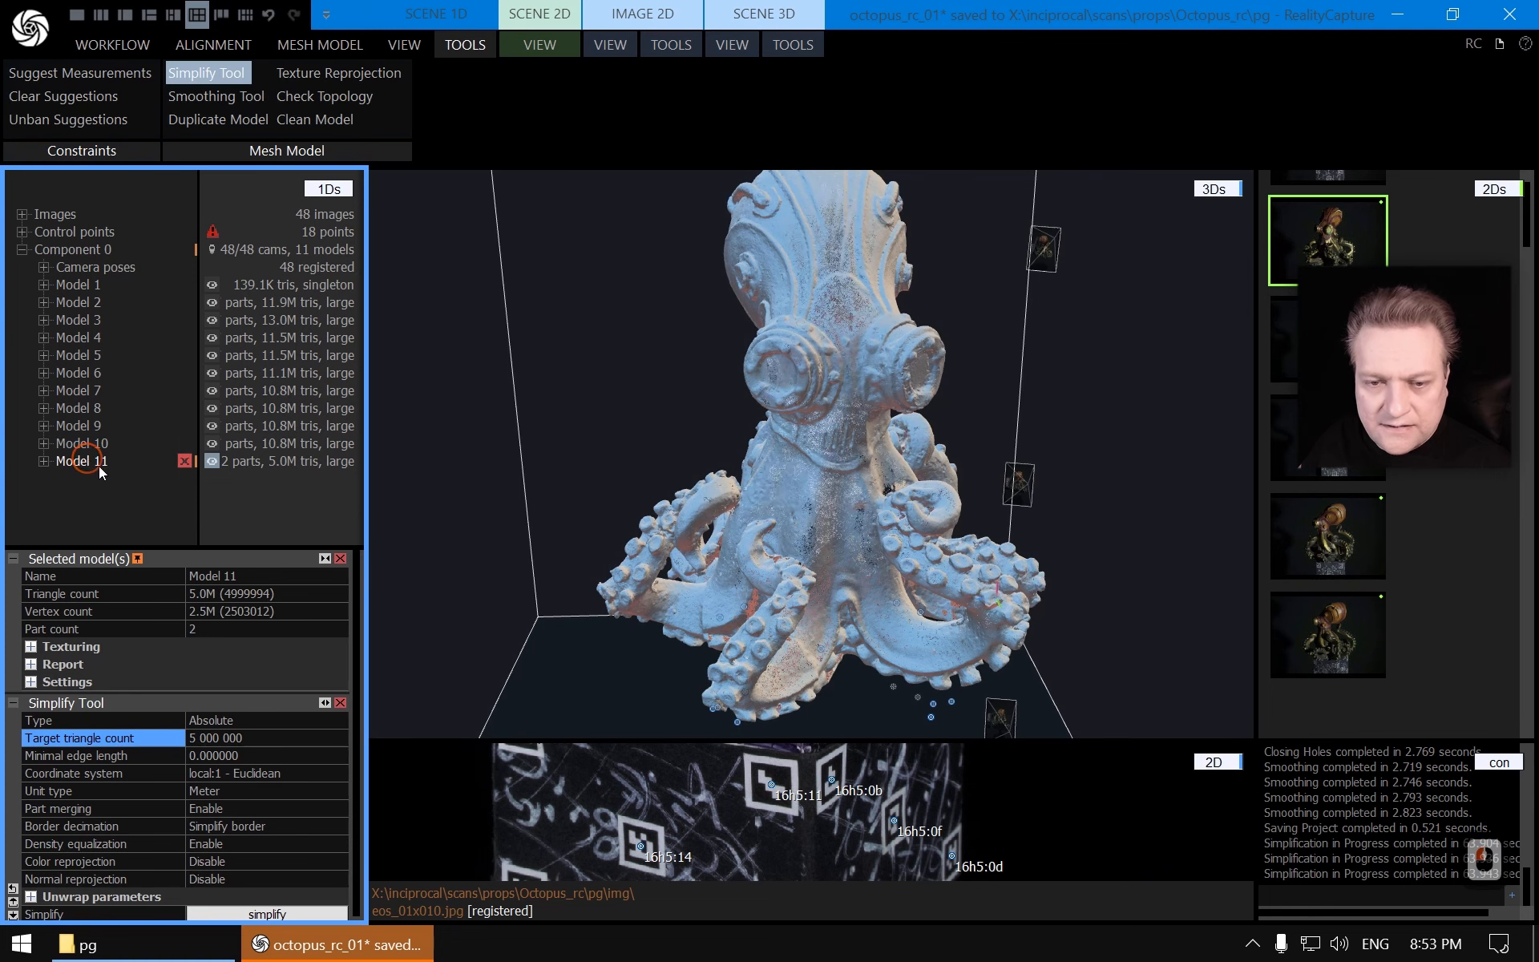
{"action": "left_click", "coordinate": [255, 575]}
{"action": "key", "text": "shift+Home"}
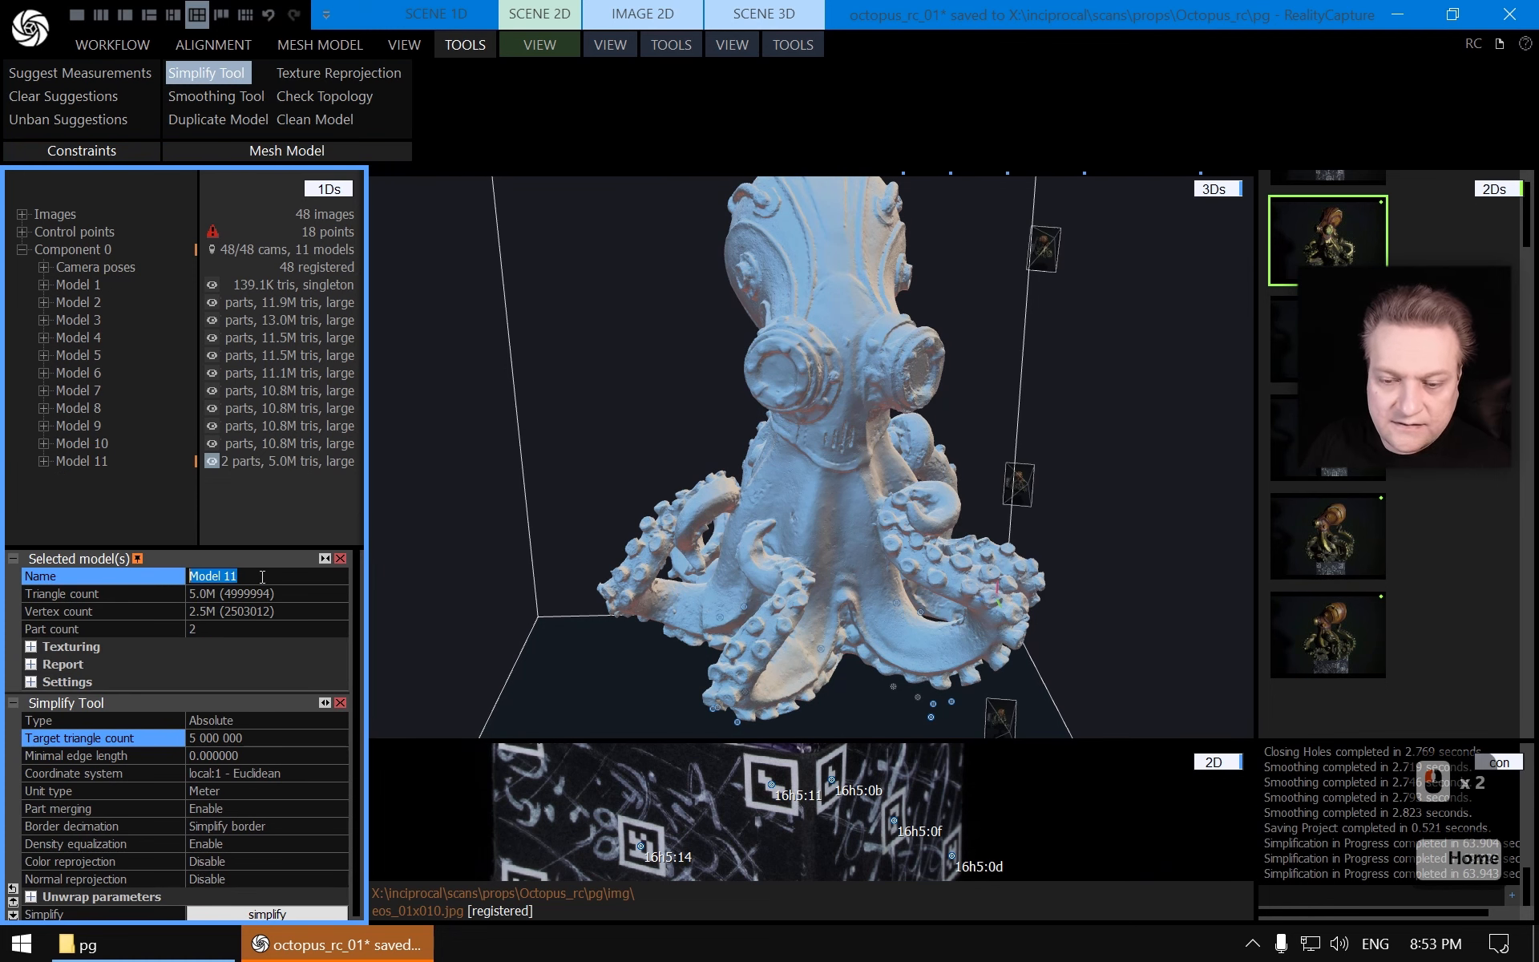
{"action": "type", "text": "_high"}
{"action": "key", "text": "Return"}
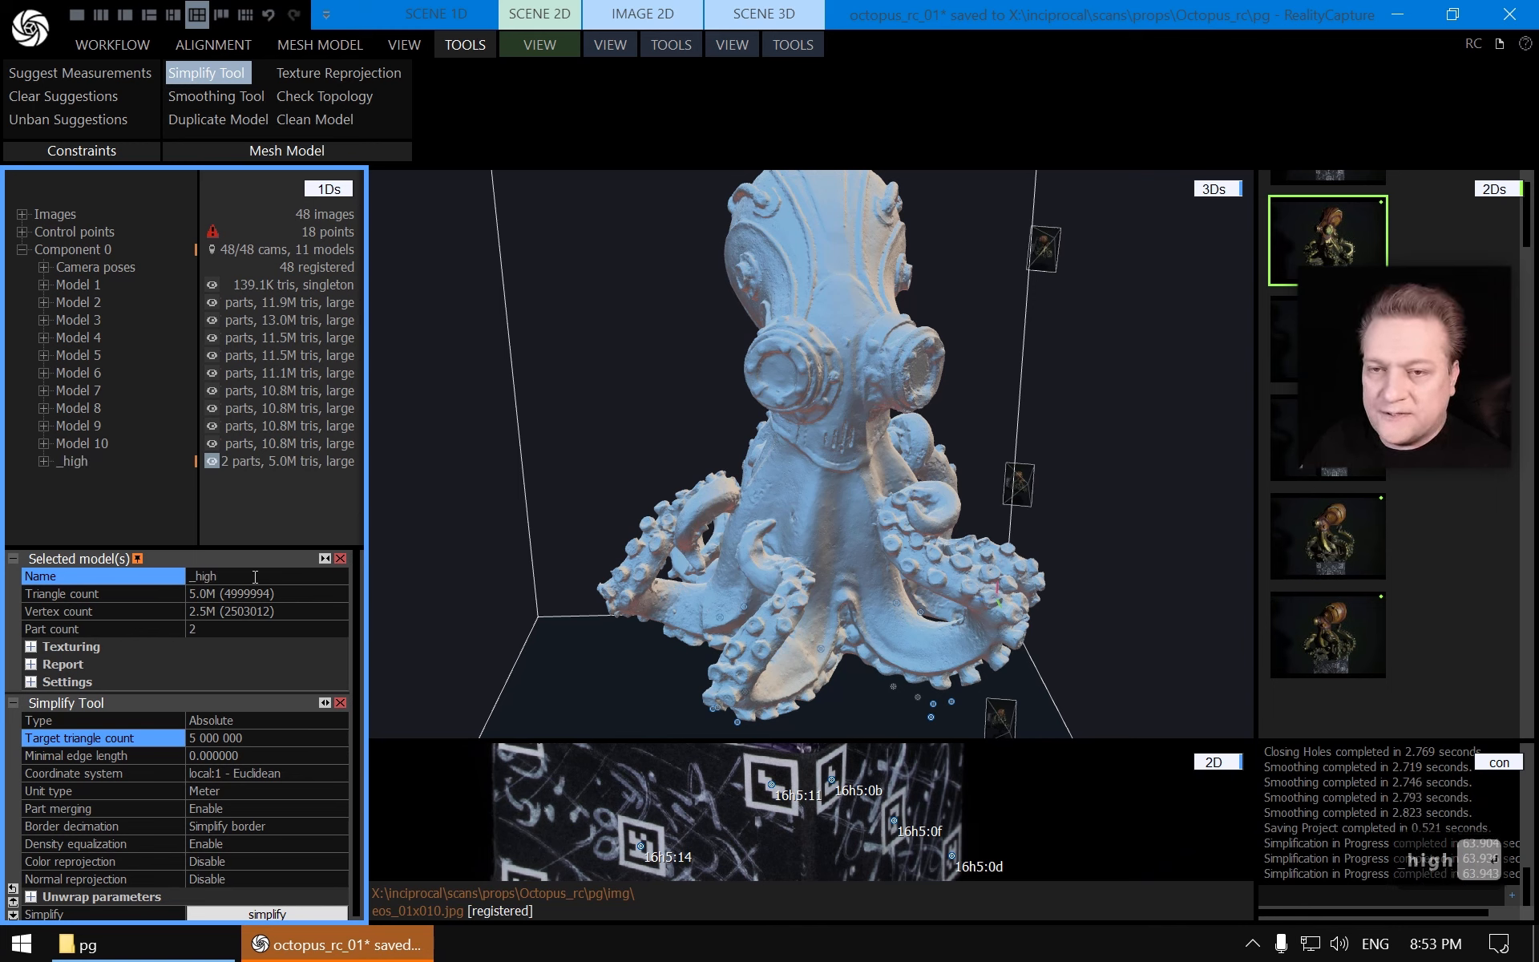
Export the camera registration as rc_cameras into the Octopus_rc pg folder, replacing the existing file
{"action": "left_click", "coordinate": [193, 45]}
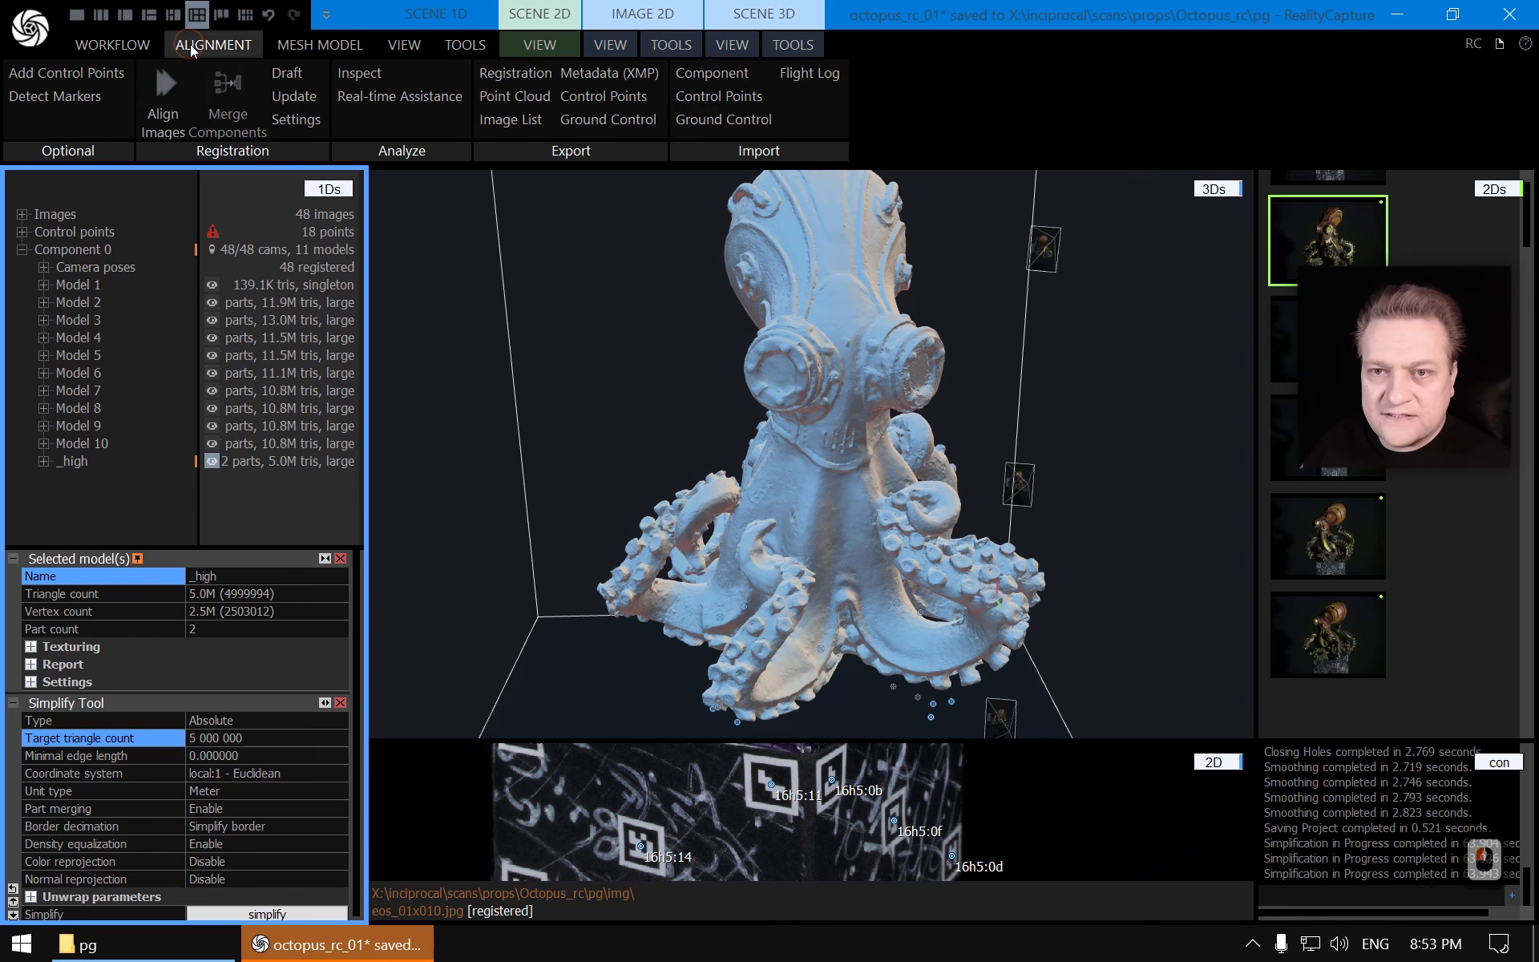
{"action": "left_click", "coordinate": [525, 75]}
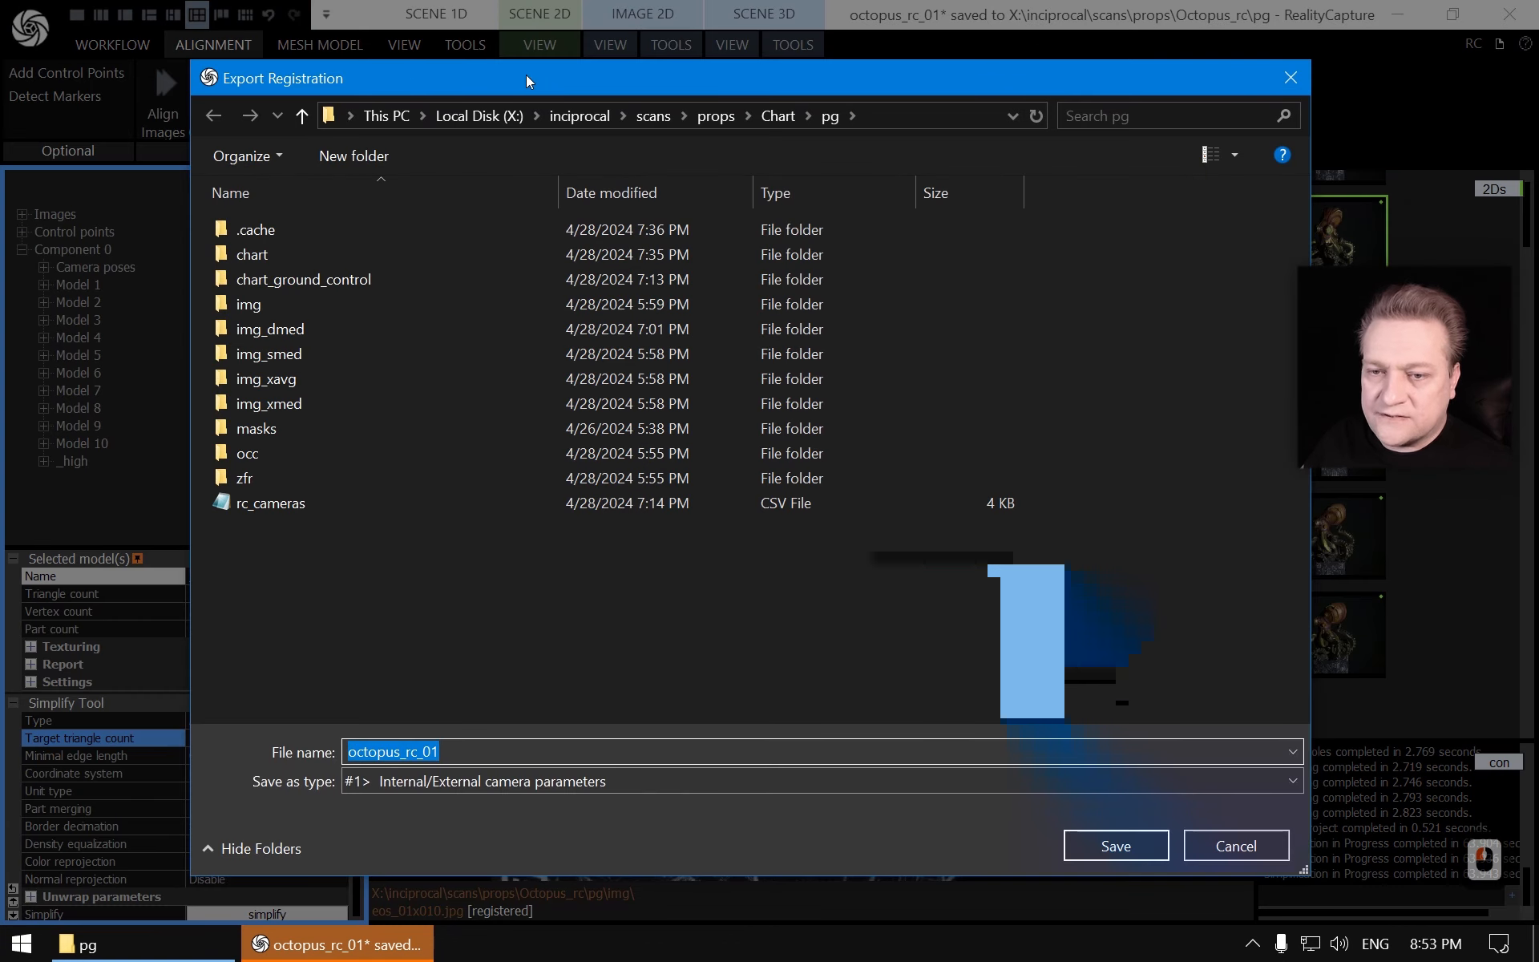
{"action": "left_click", "coordinate": [716, 117]}
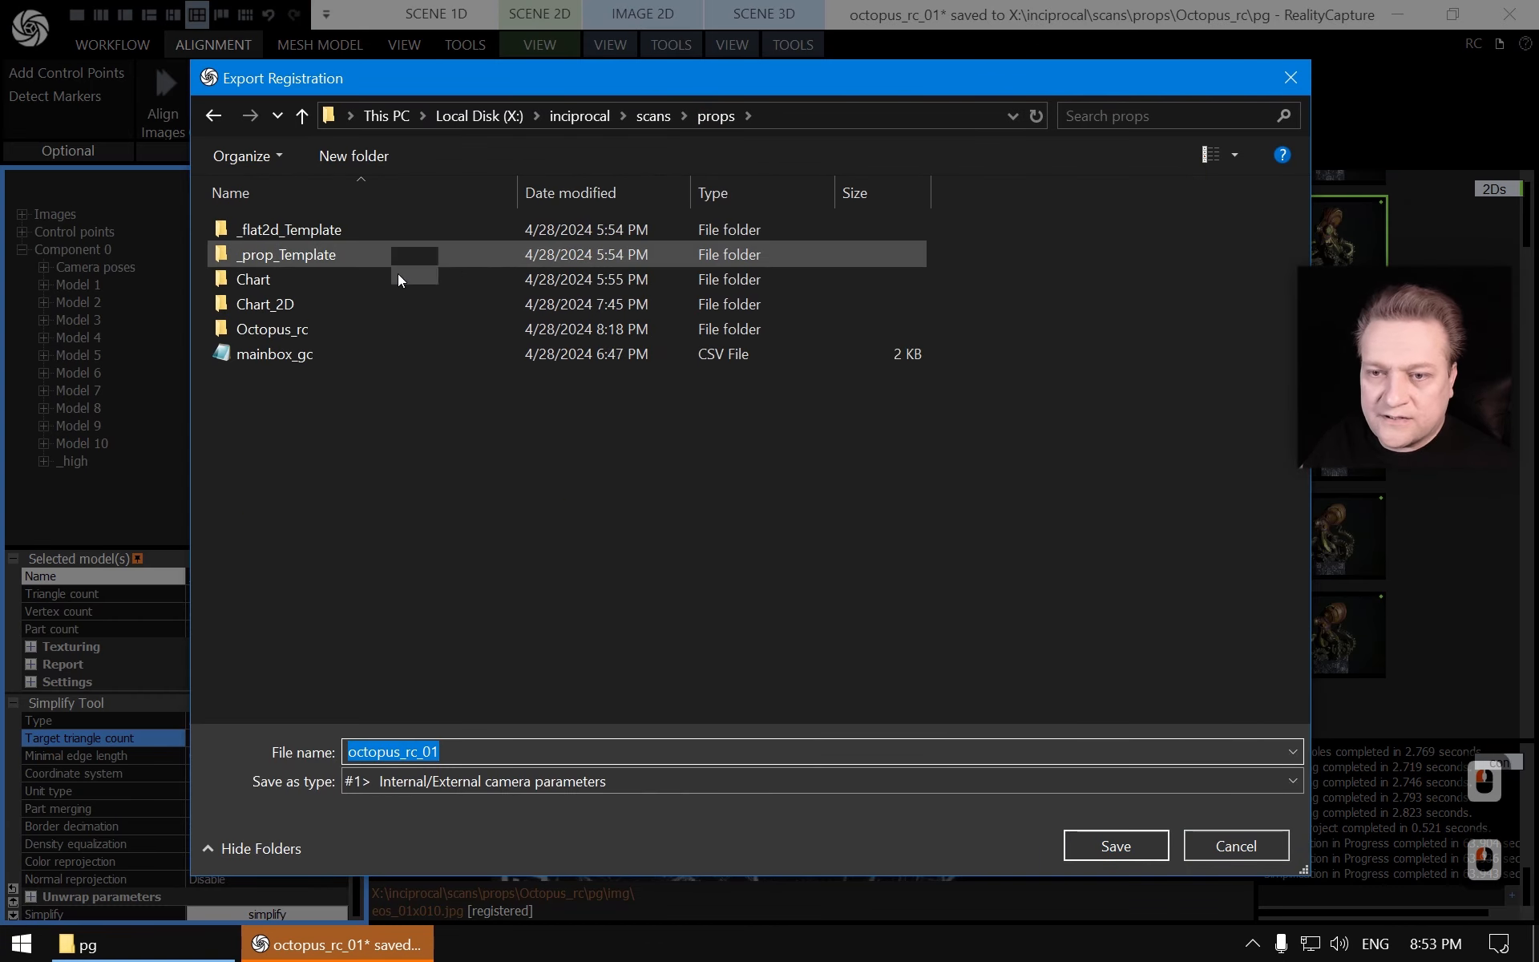
{"action": "double_click", "coordinate": [295, 332]}
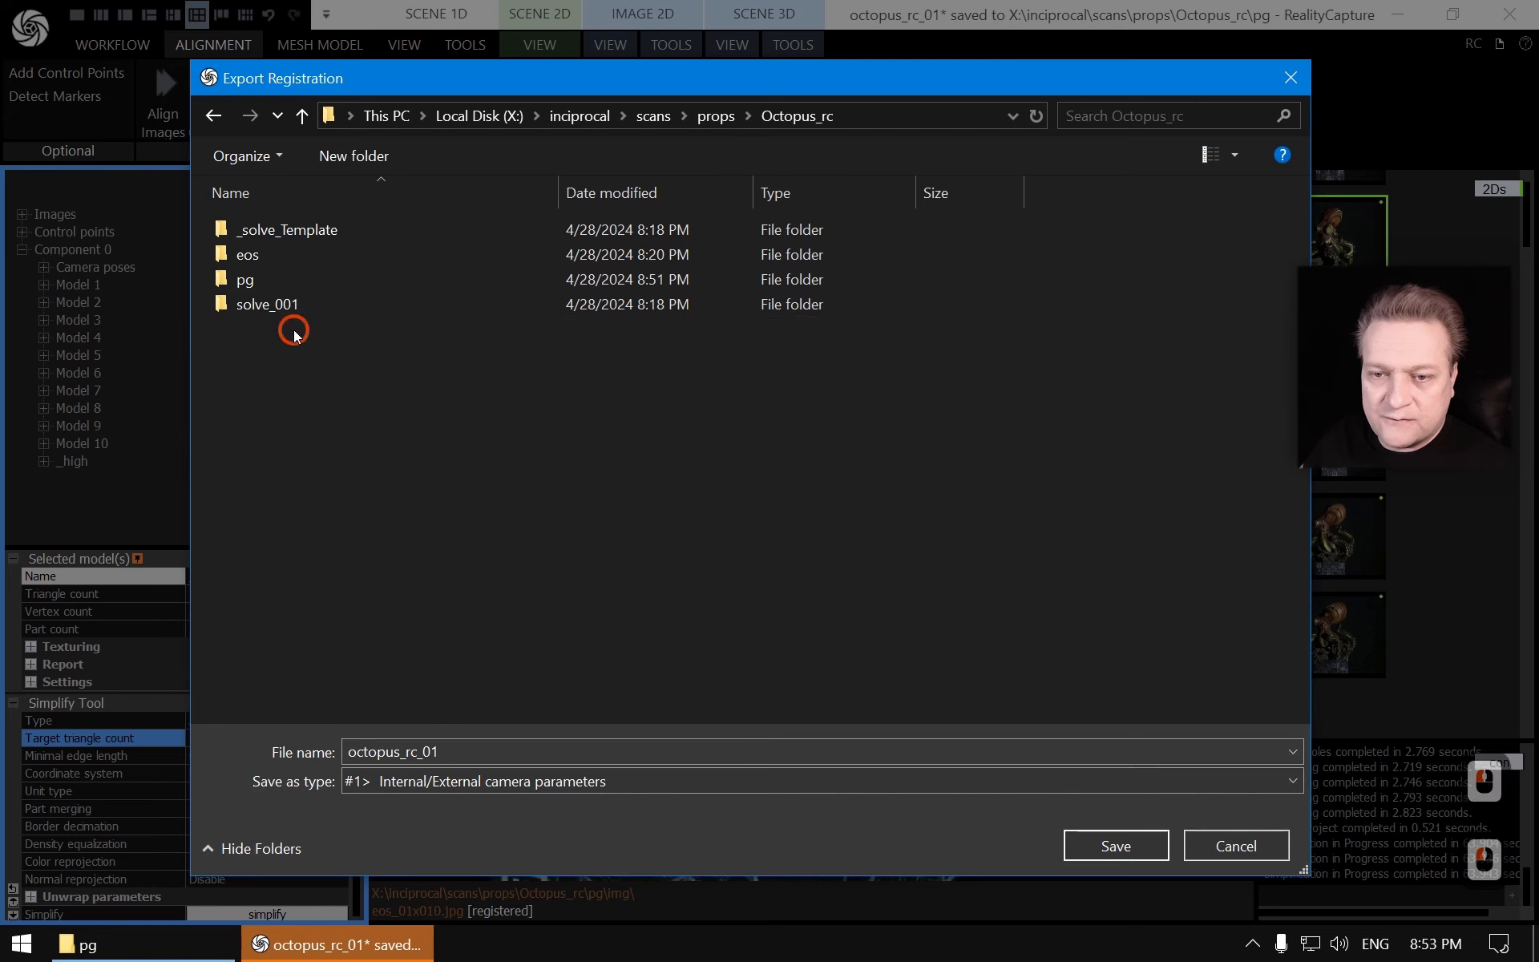
{"action": "double_click", "coordinate": [266, 284]}
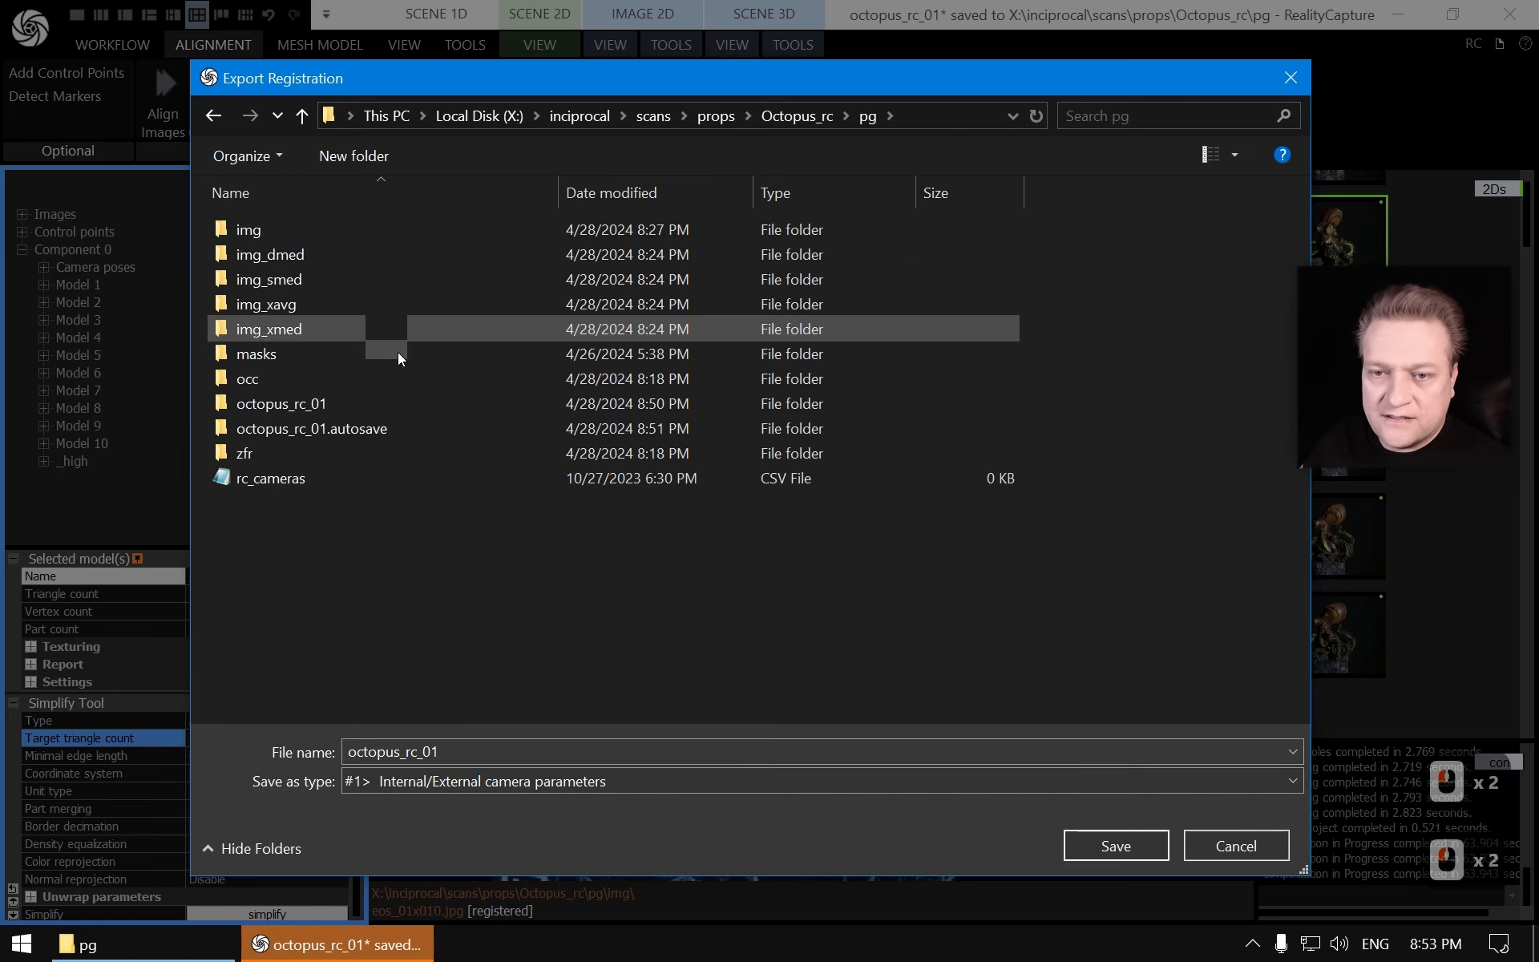
{"action": "double_click", "coordinate": [263, 479]}
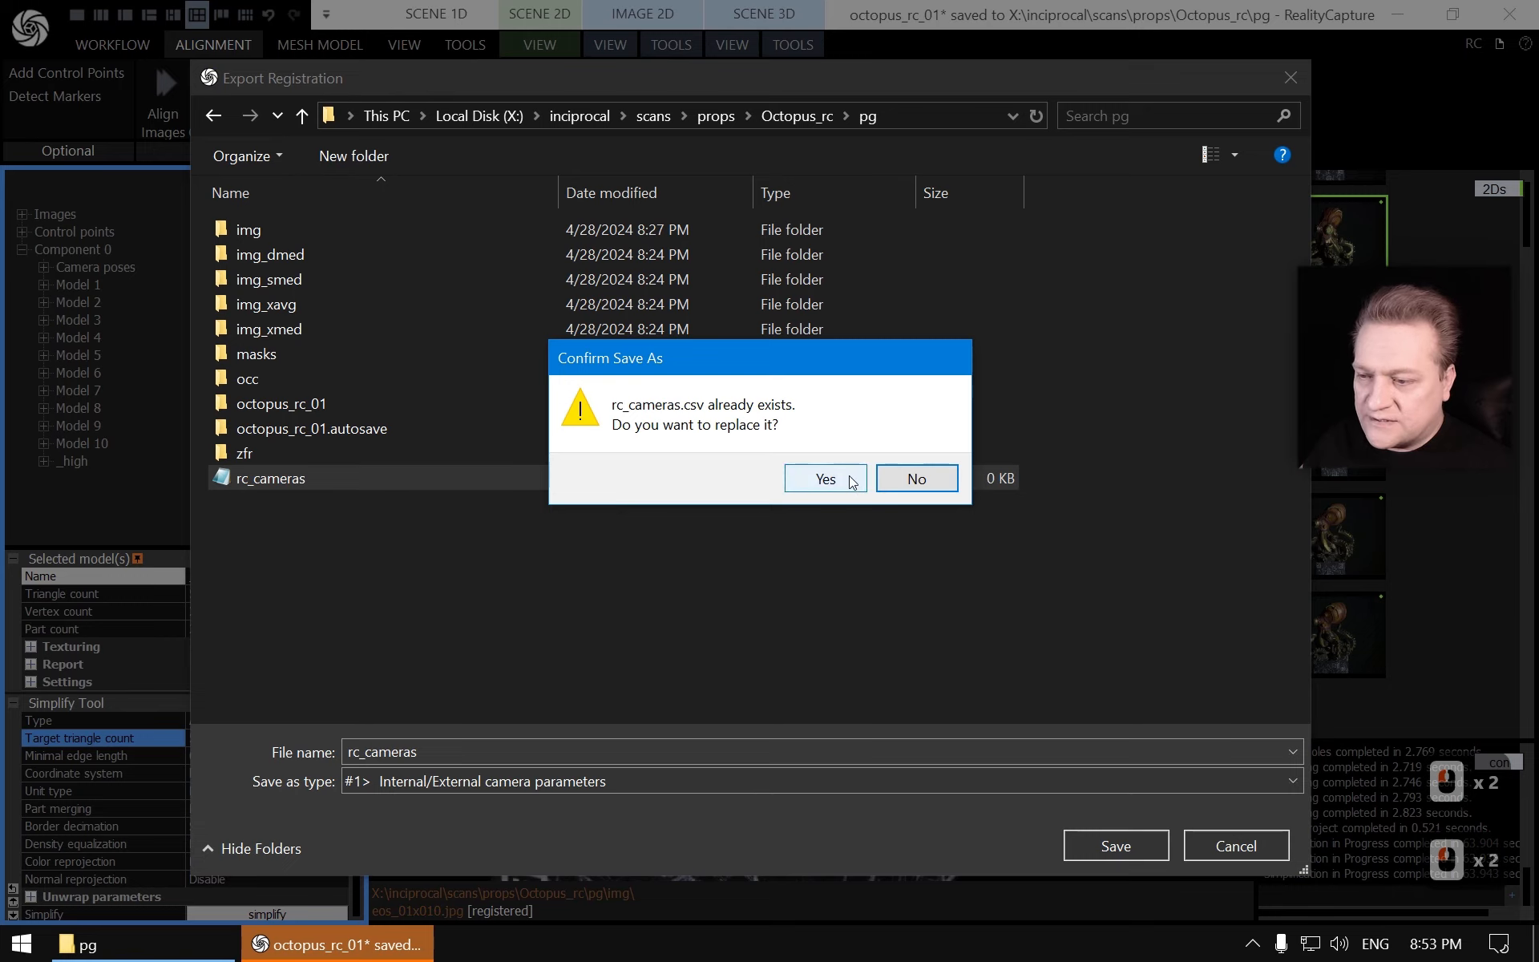
{"action": "left_click", "coordinate": [824, 479]}
{"action": "left_click", "coordinate": [724, 888]}
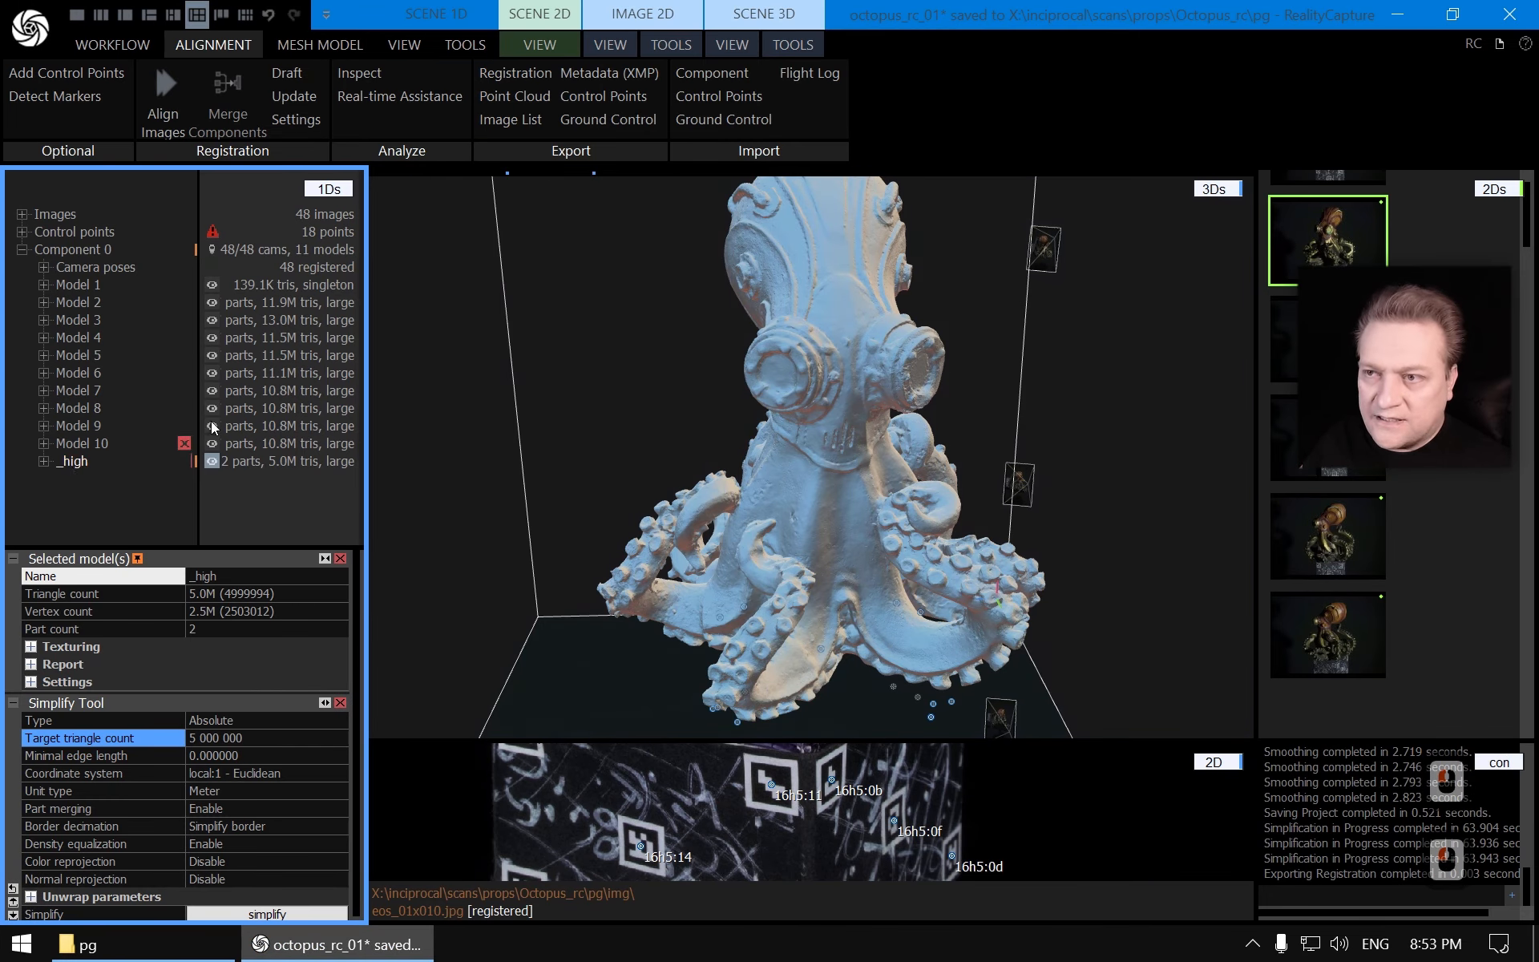
Export the _high model as a Polygon File Format (.ply) mesh named _high into the Octopus_rc pg folder, replacing the existing file
{"action": "left_click", "coordinate": [816, 18]}
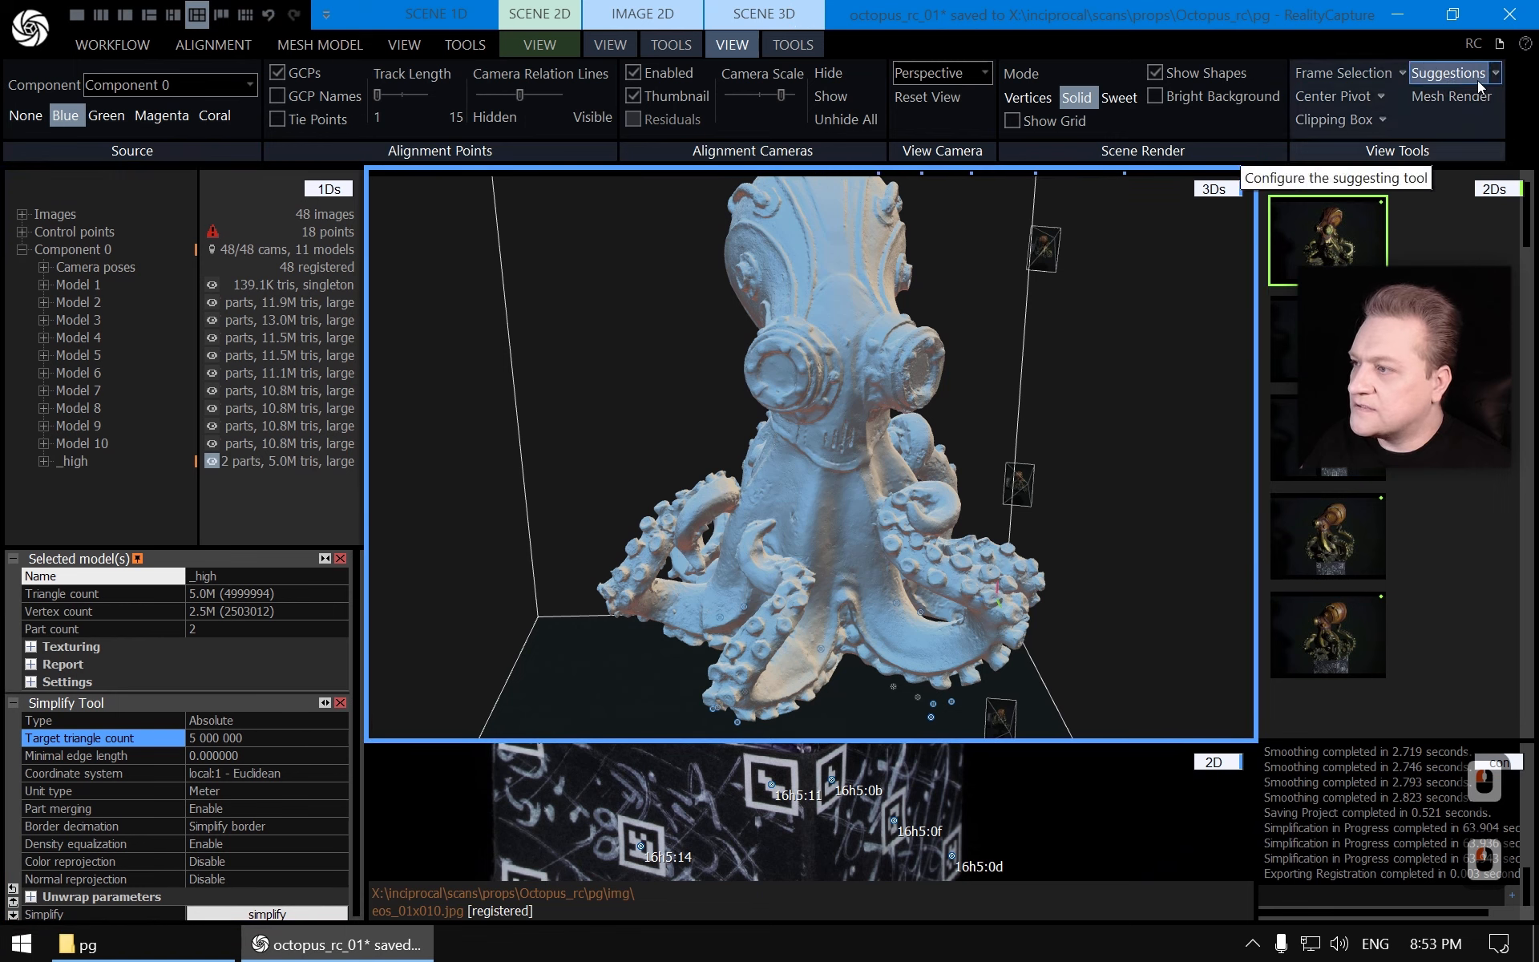
{"action": "left_click", "coordinate": [793, 46]}
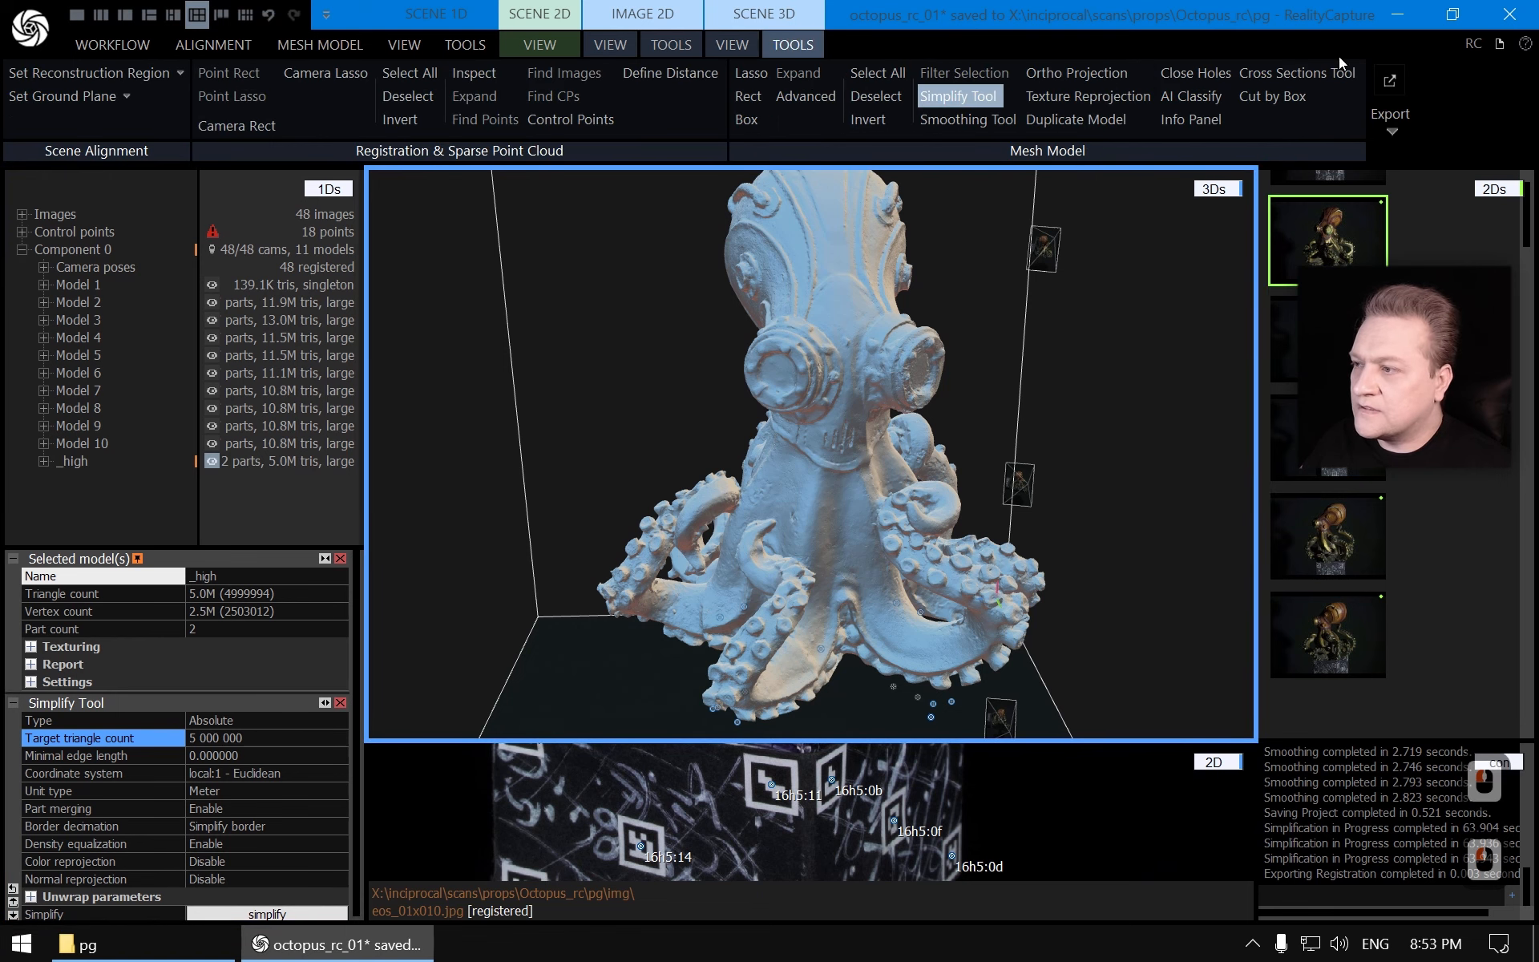
{"action": "left_click", "coordinate": [1392, 132]}
{"action": "left_click", "coordinate": [1232, 178]}
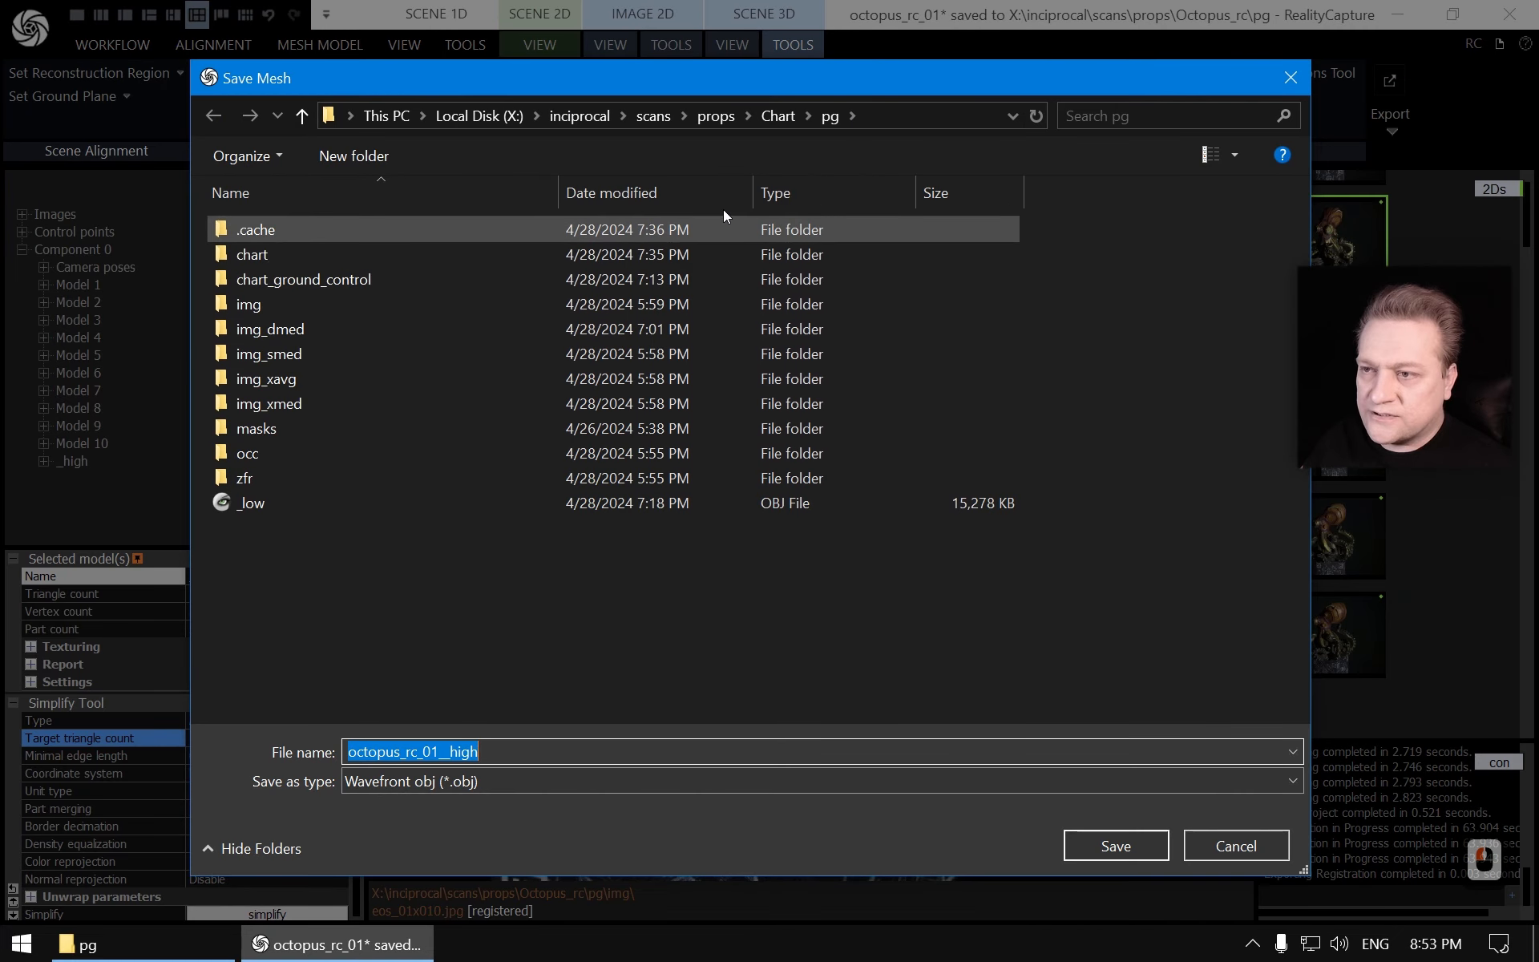
{"action": "left_click", "coordinate": [719, 117]}
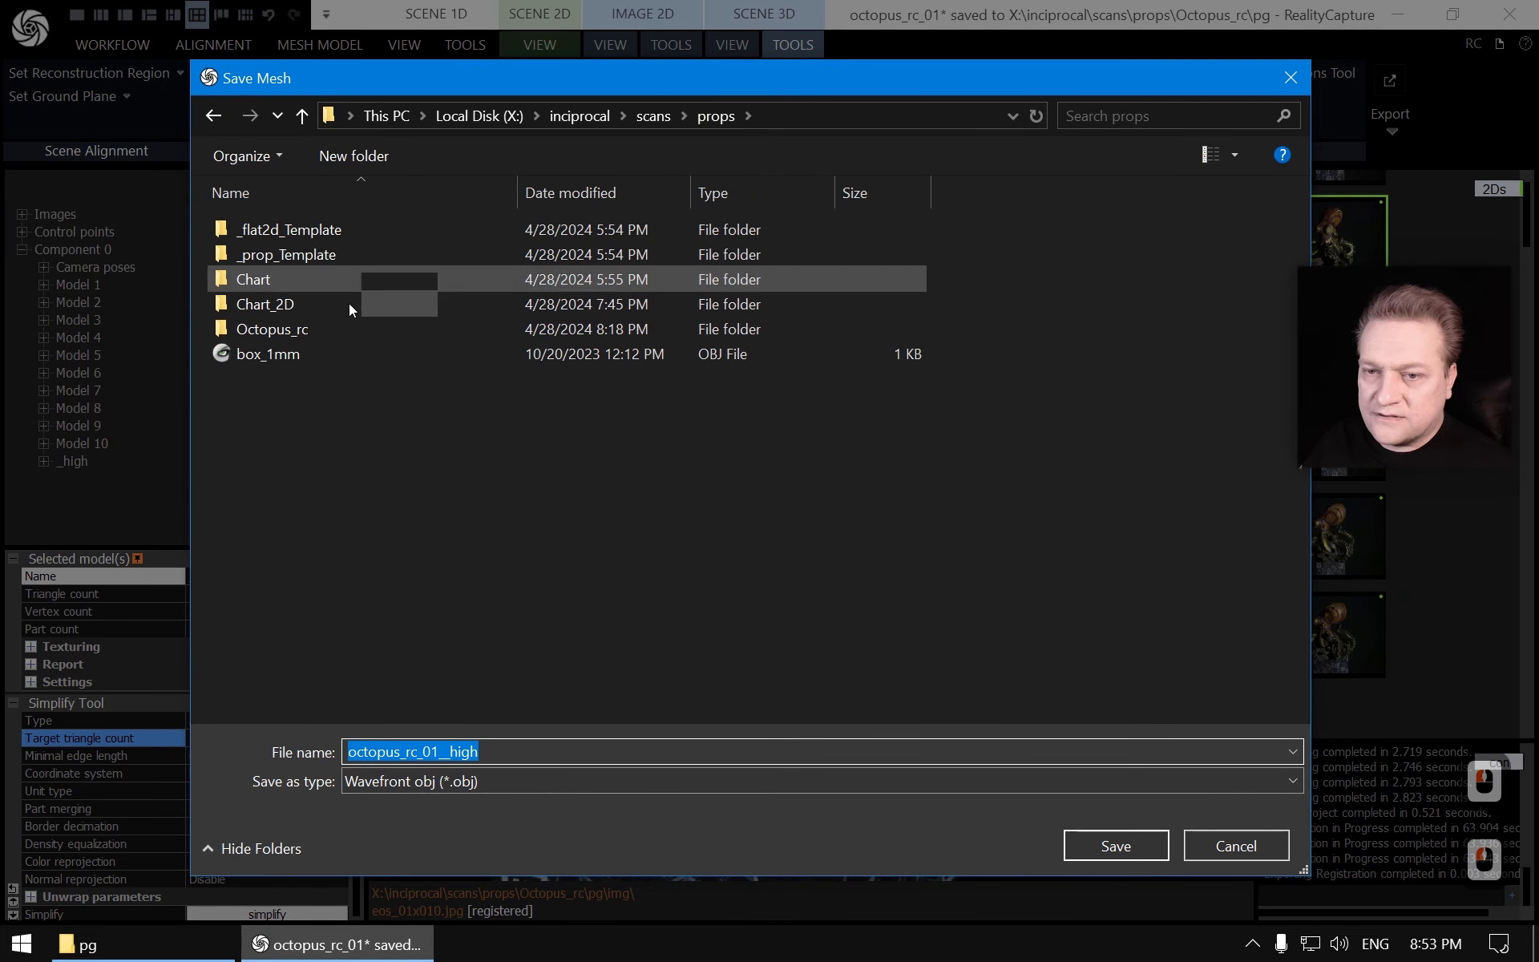
{"action": "double_click", "coordinate": [269, 328]}
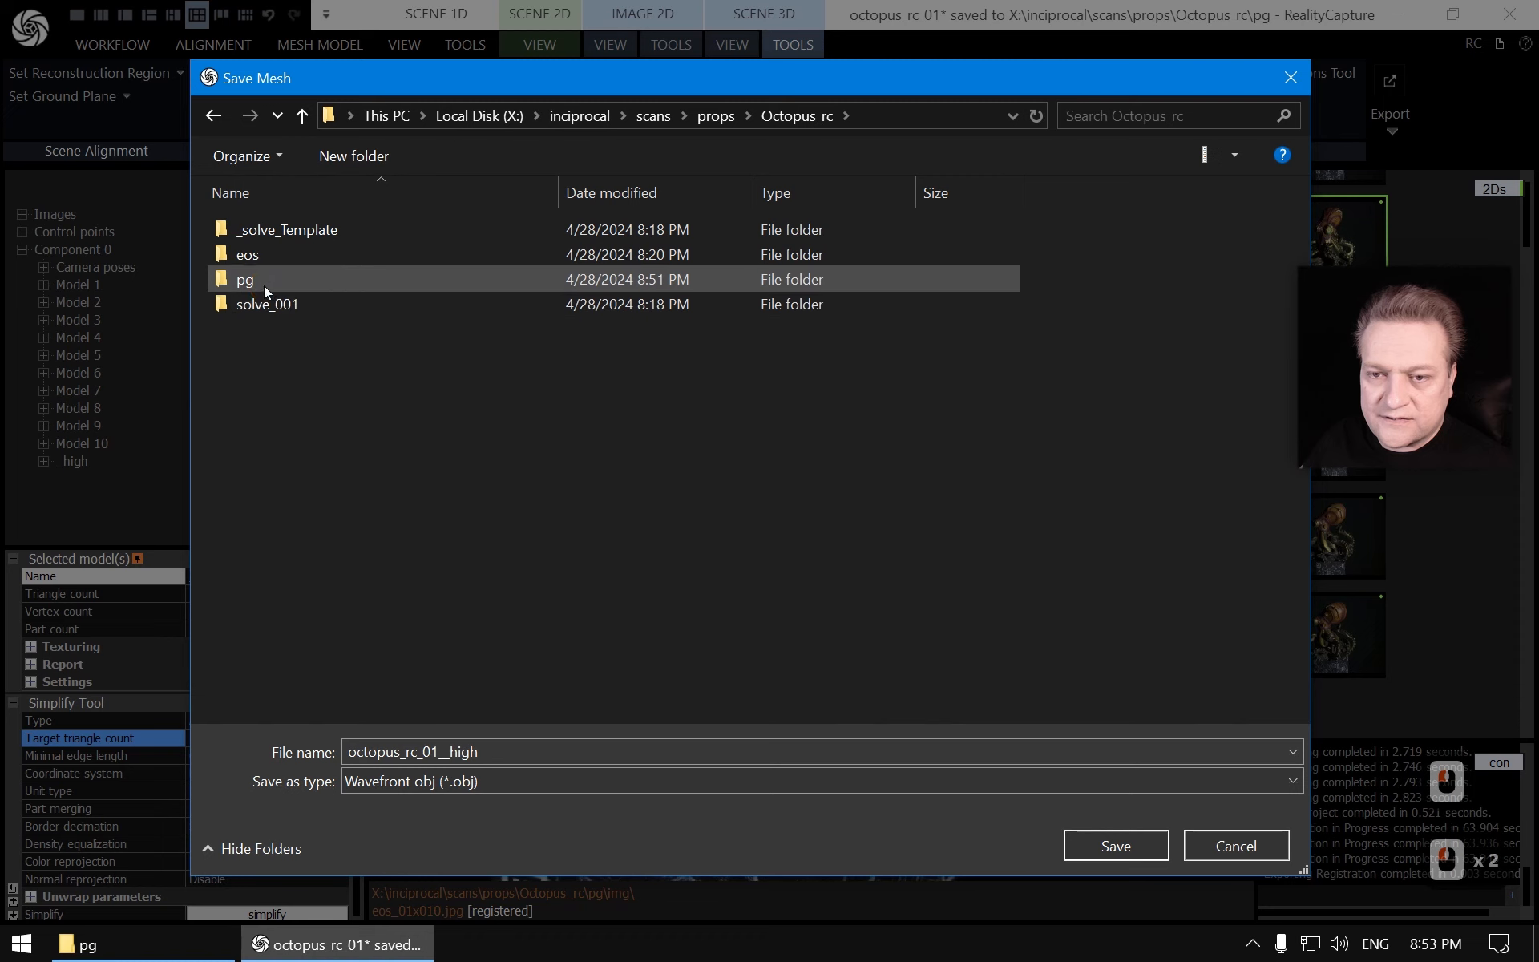
{"action": "double_click", "coordinate": [256, 279]}
{"action": "left_click", "coordinate": [445, 782]}
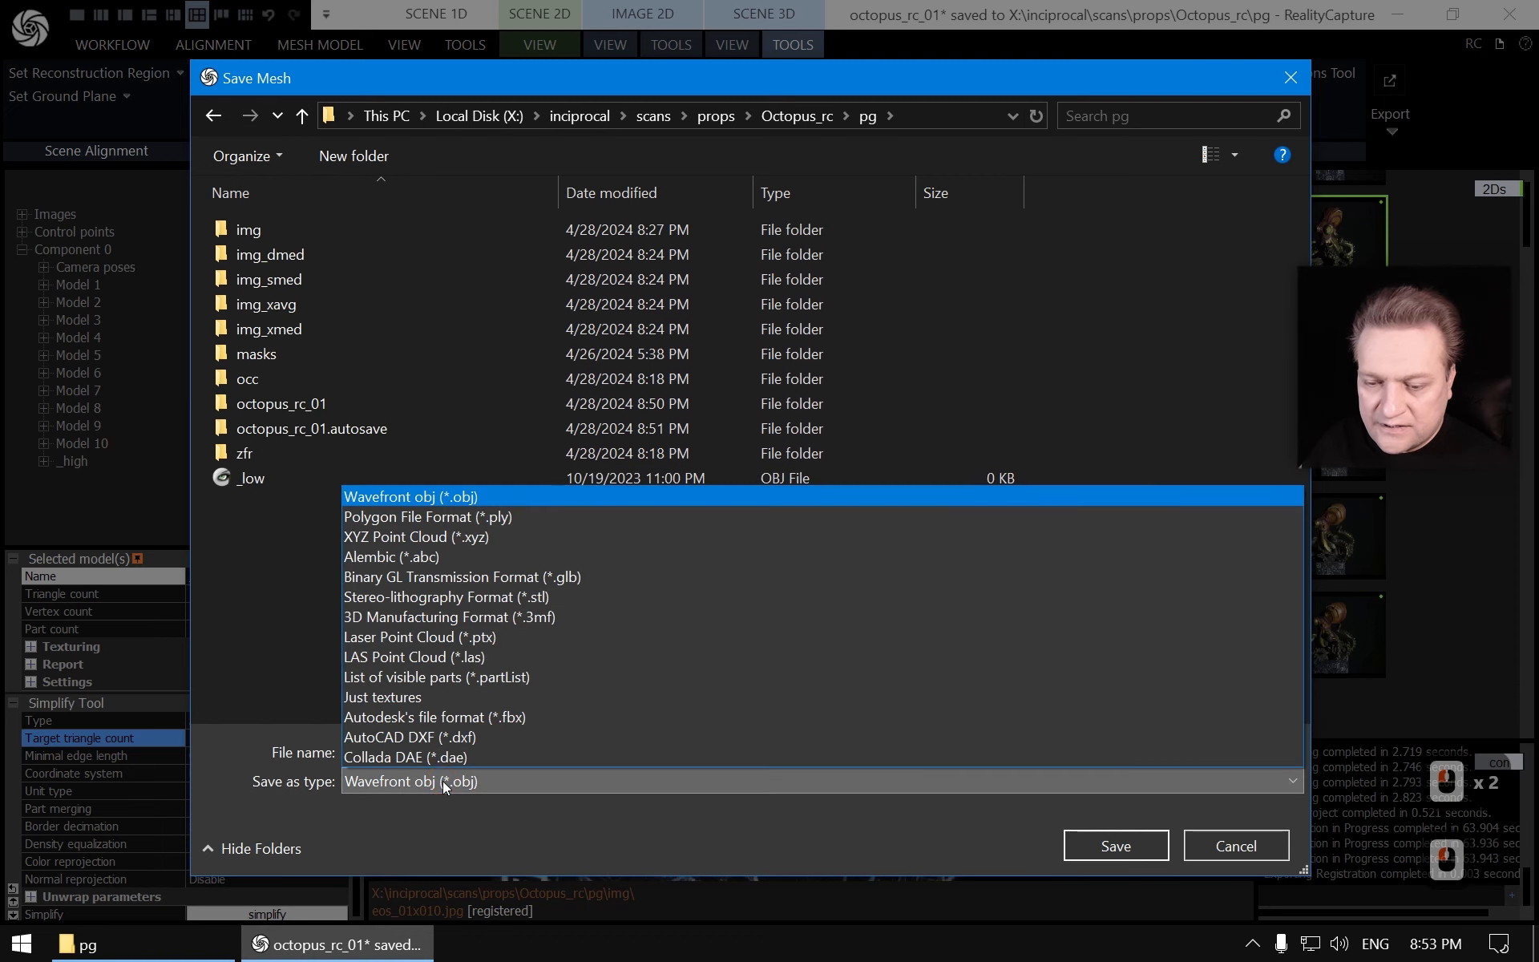
{"action": "left_click", "coordinate": [458, 517]}
{"action": "double_click", "coordinate": [248, 481]}
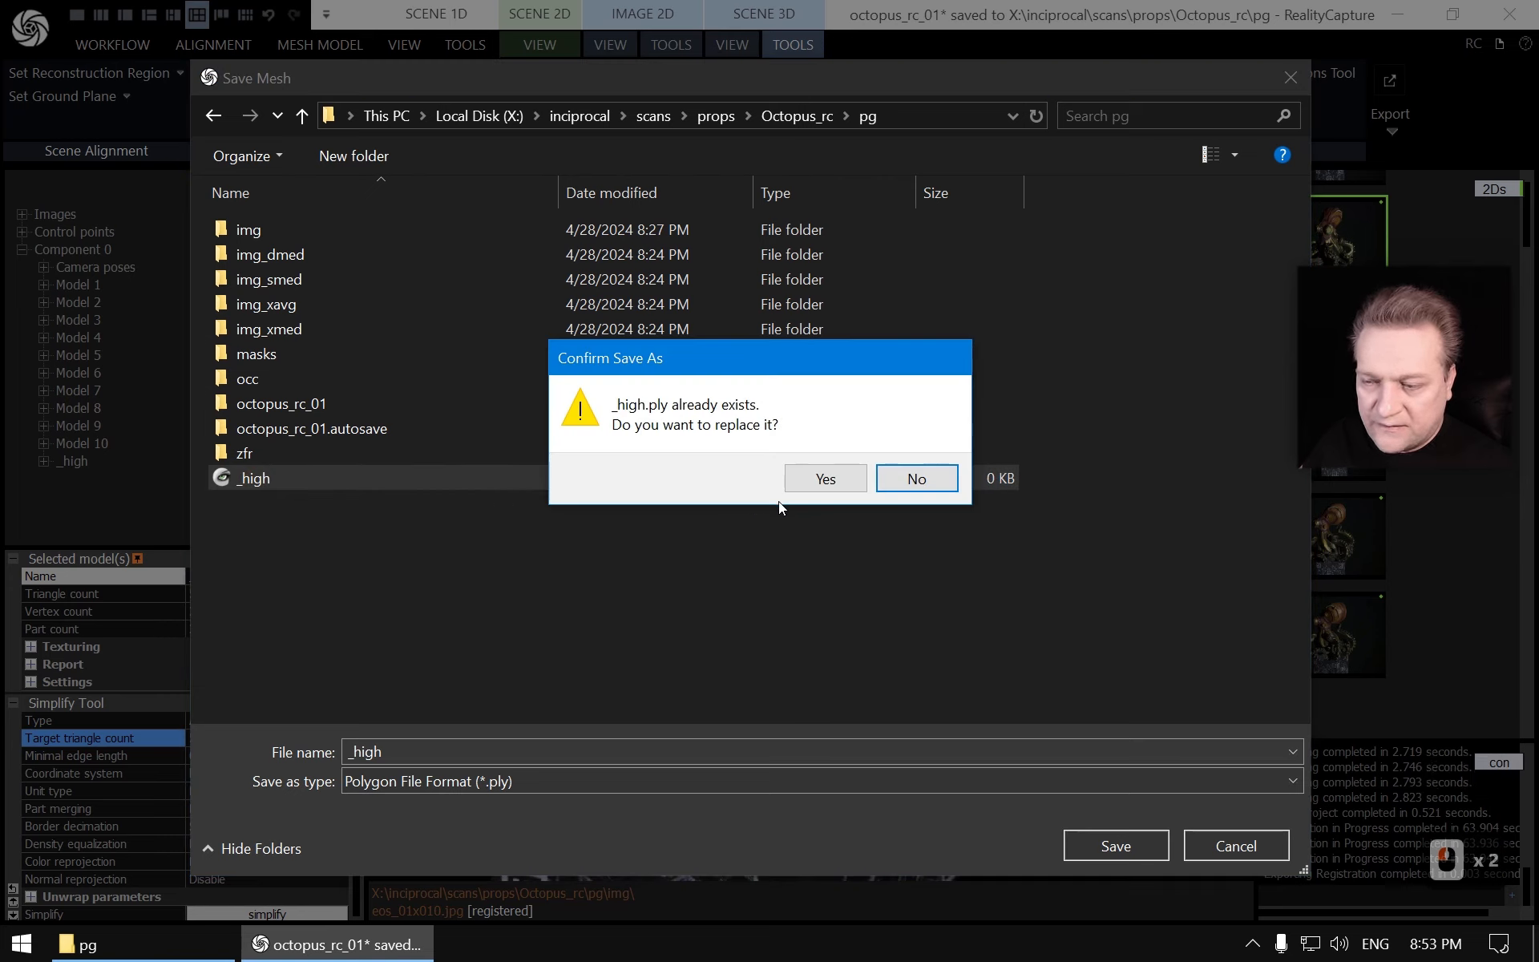
{"action": "left_click", "coordinate": [824, 481]}
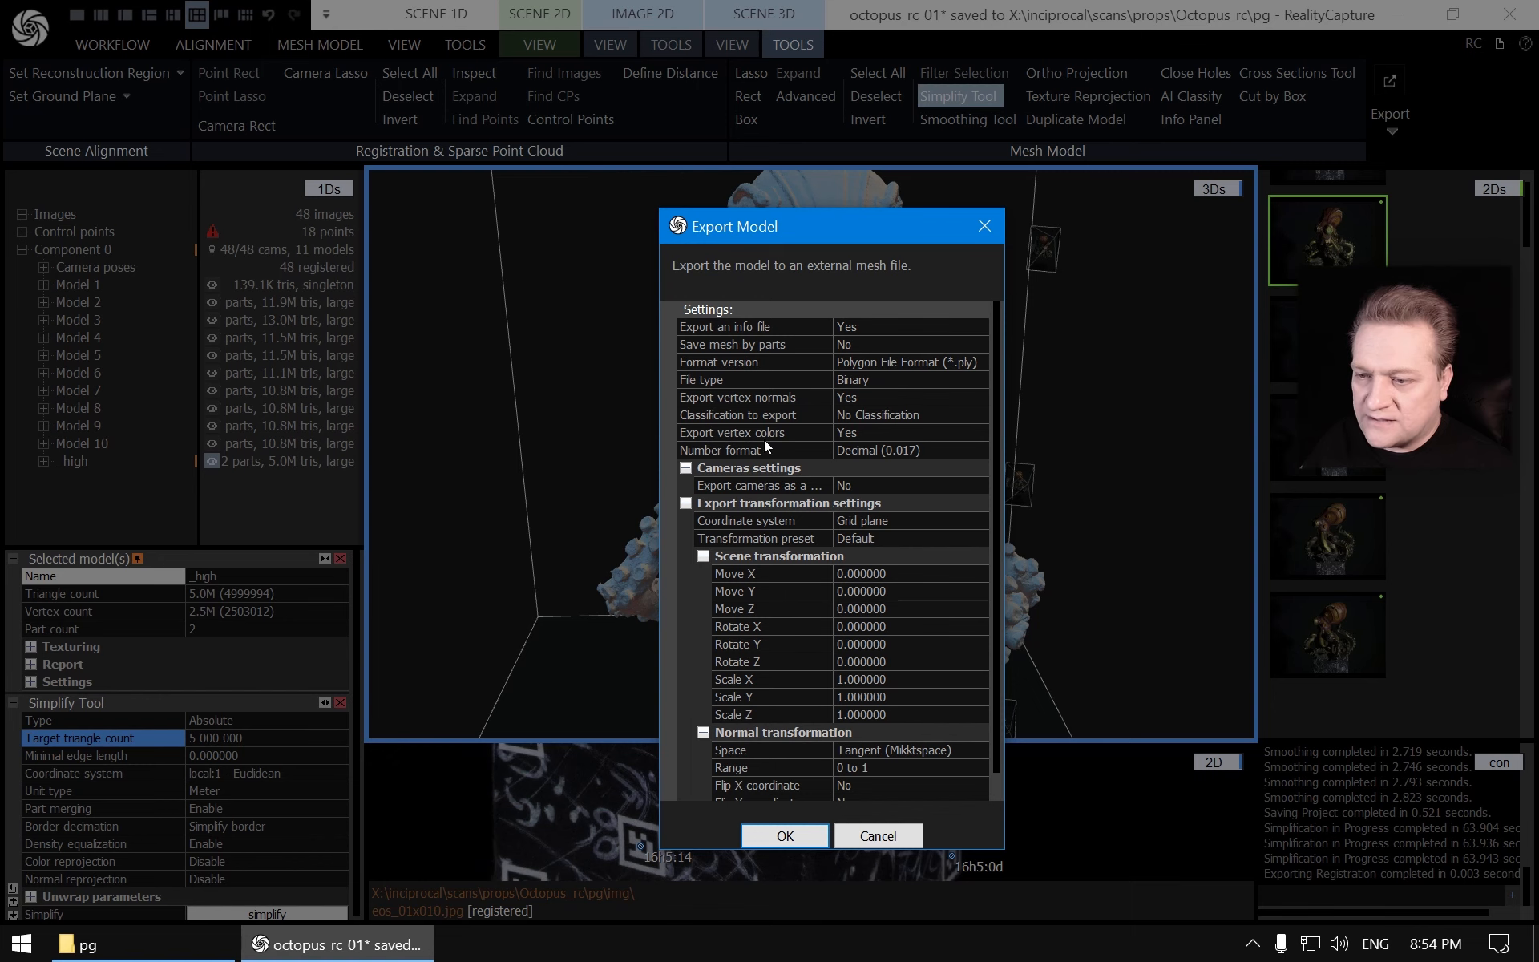
{"action": "left_click", "coordinate": [786, 836]}
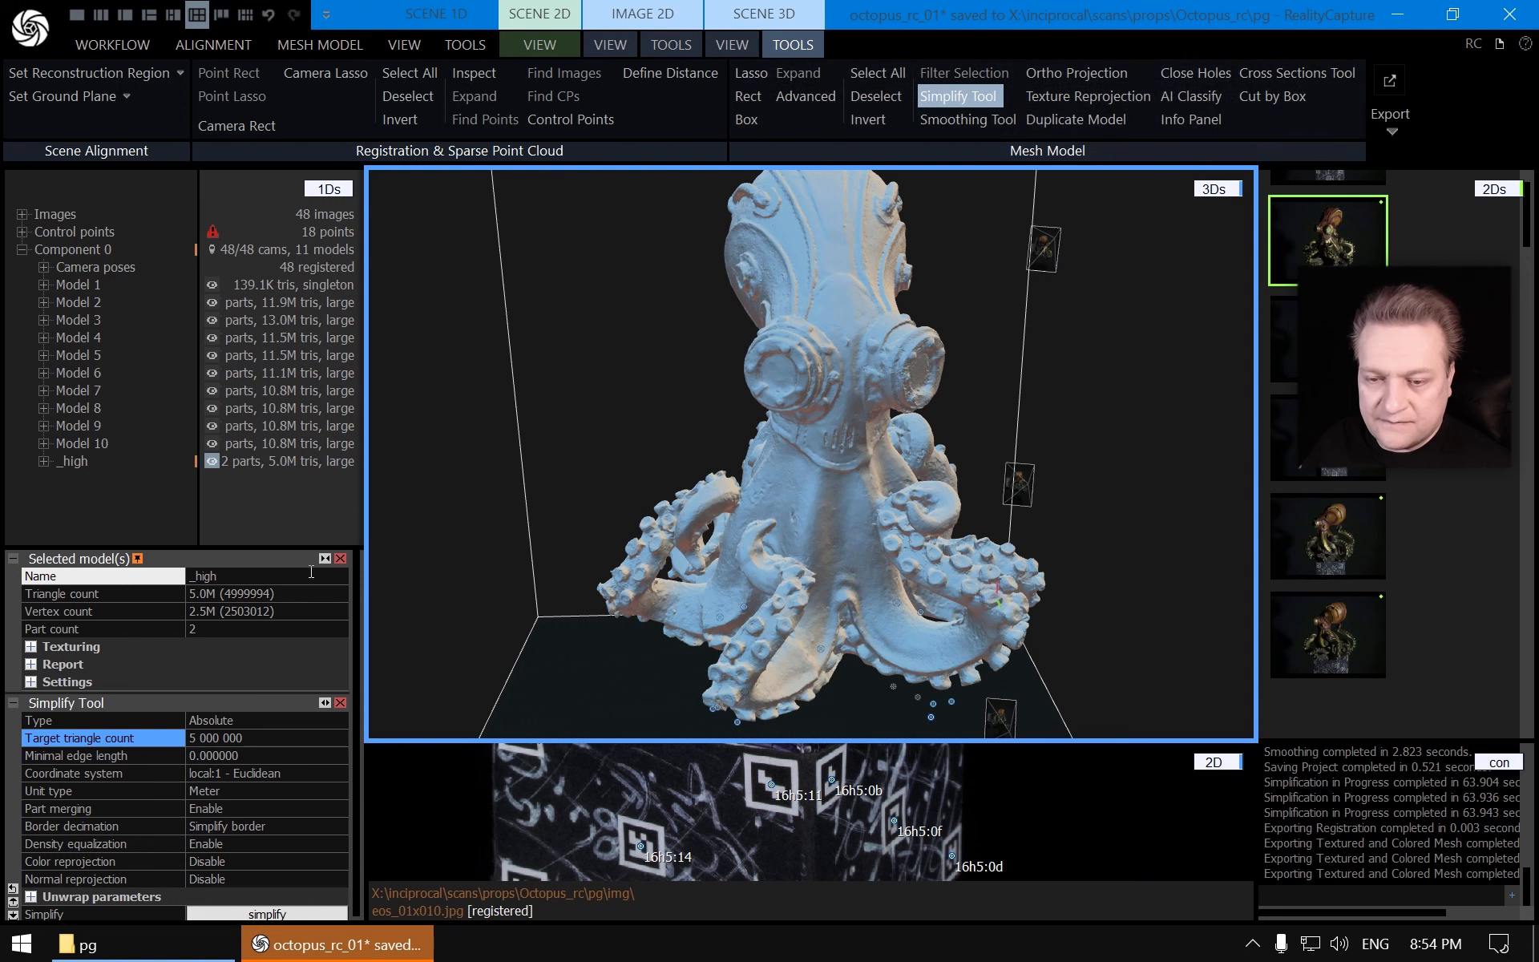
Close the Simplify Tool panel and select the _high model again
{"action": "left_click", "coordinate": [342, 560]}
{"action": "left_click", "coordinate": [342, 559]}
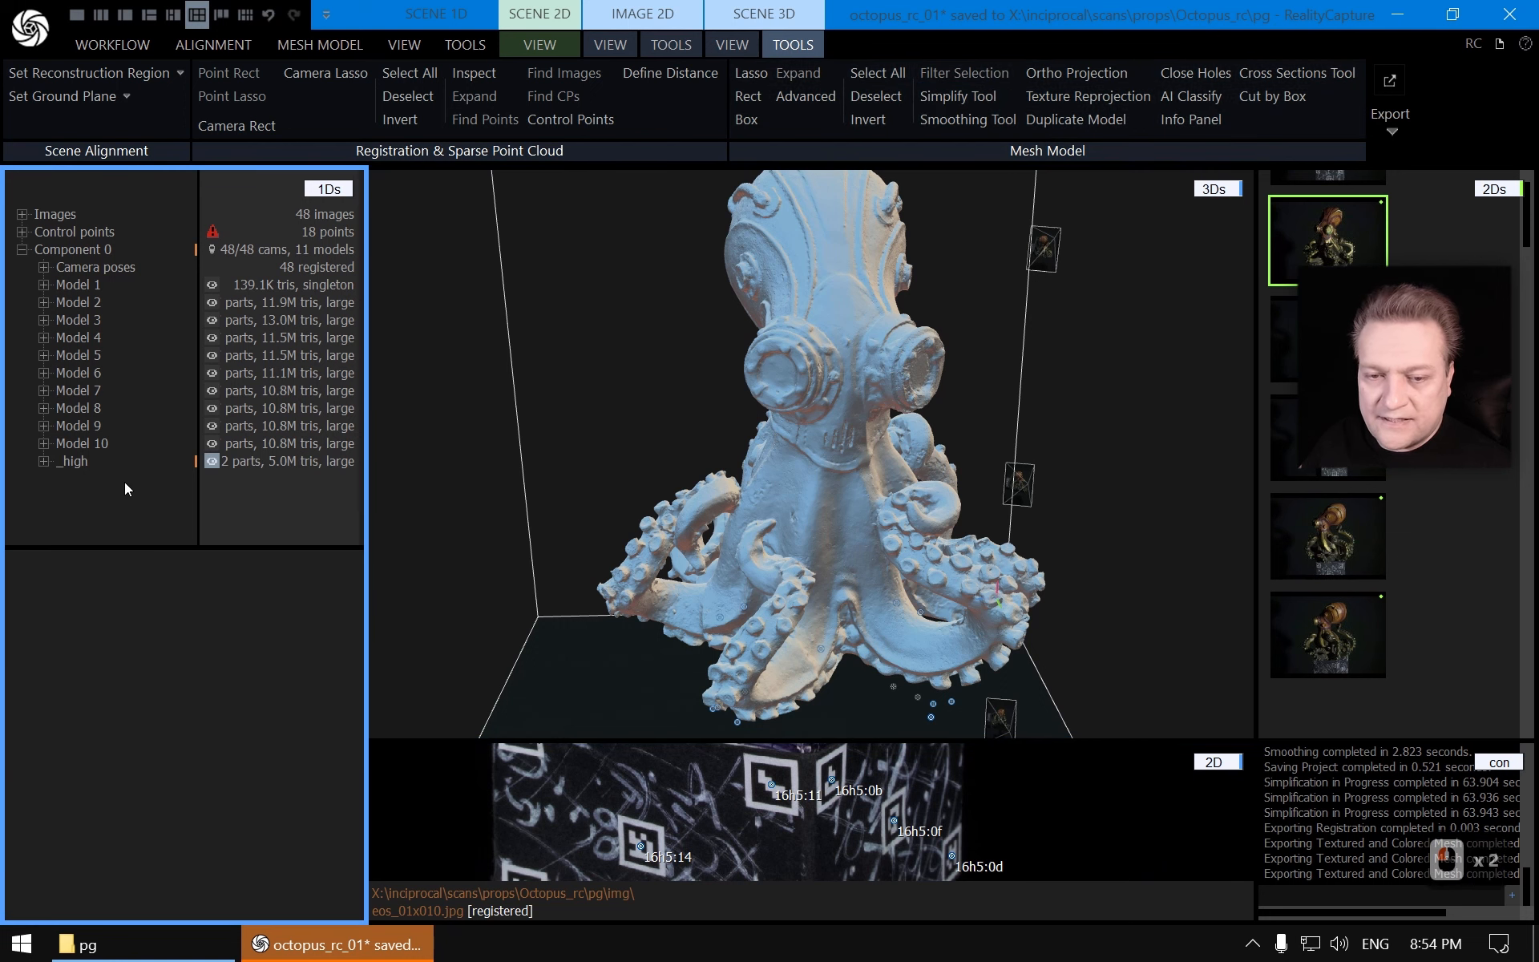
{"action": "left_click", "coordinate": [77, 463]}
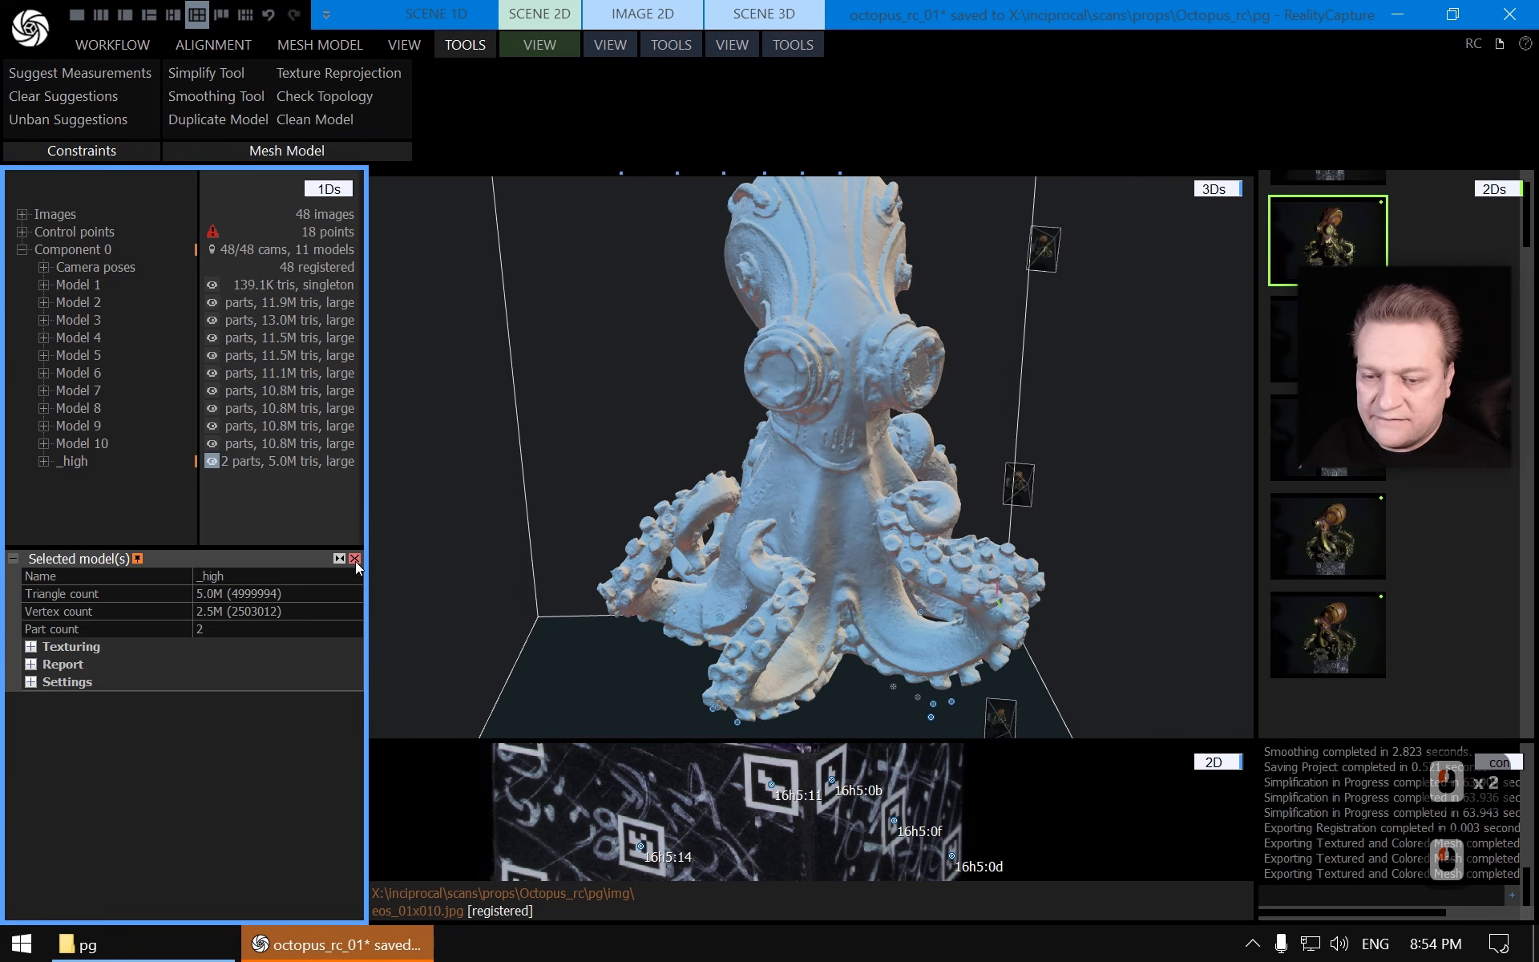
{"action": "double_click", "coordinate": [122, 485]}
{"action": "left_click", "coordinate": [75, 462]}
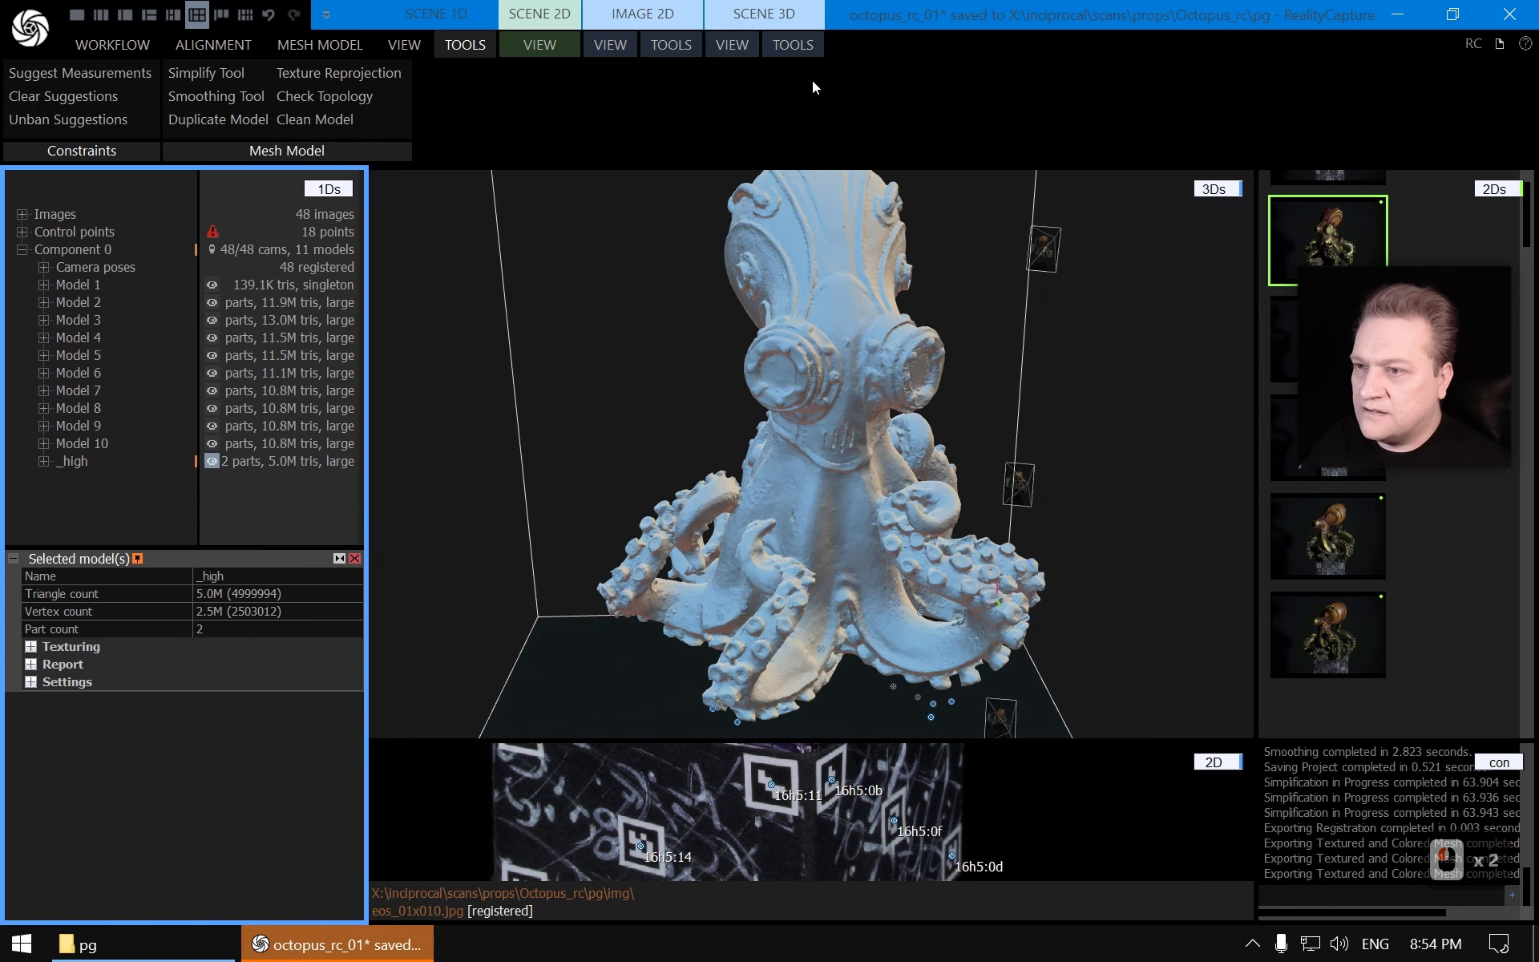
{"action": "left_click", "coordinate": [793, 44]}
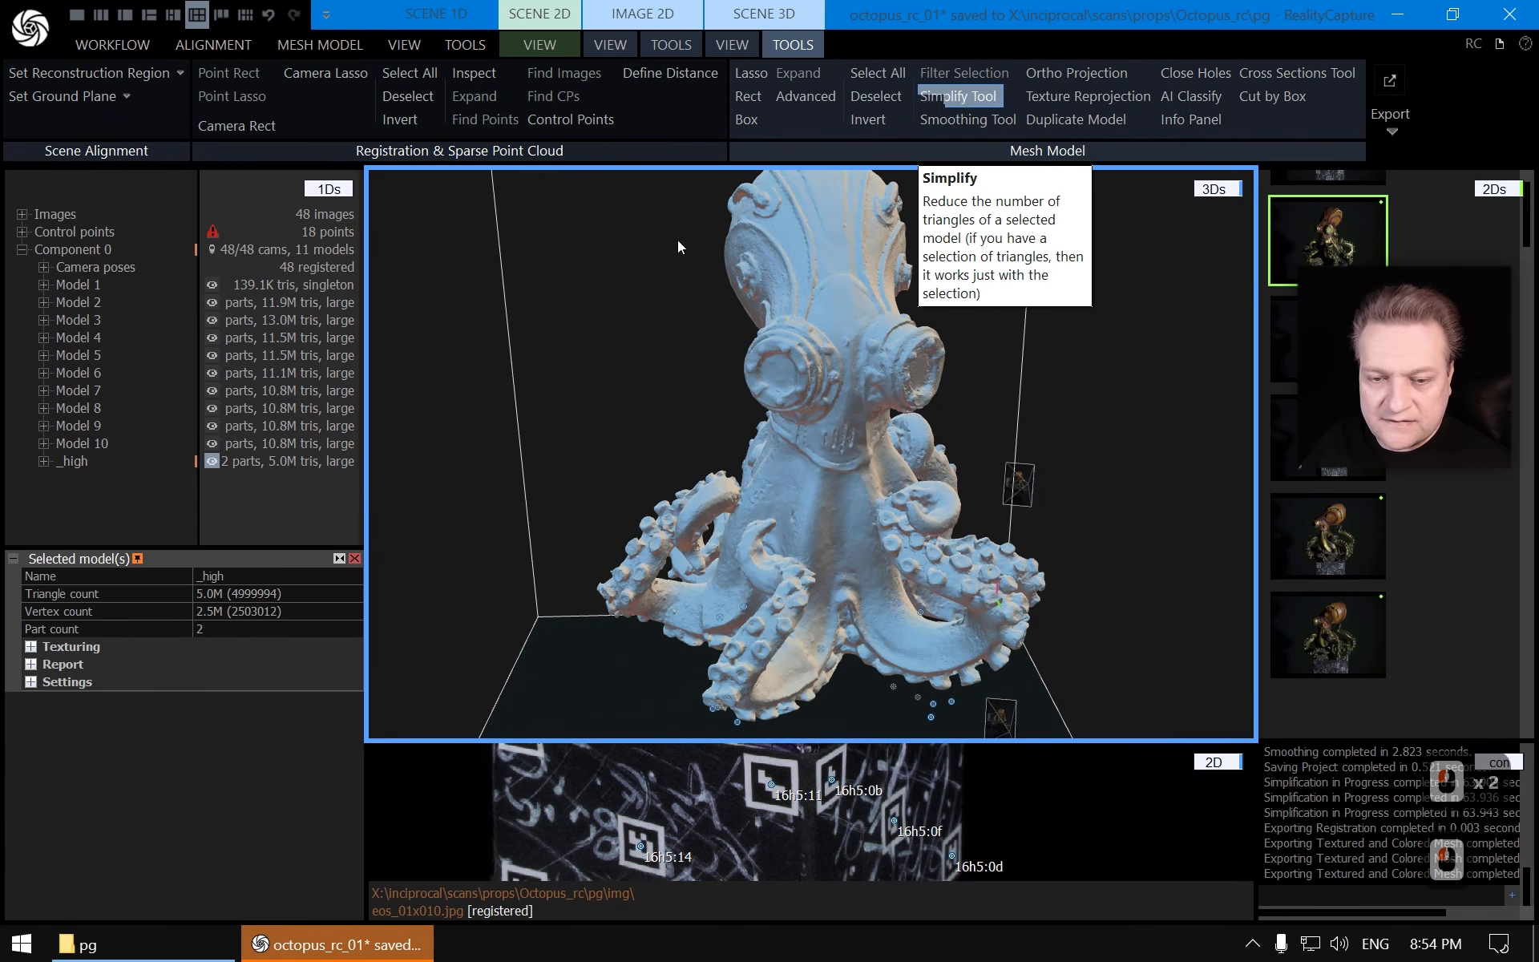
{"action": "left_click", "coordinate": [975, 99]}
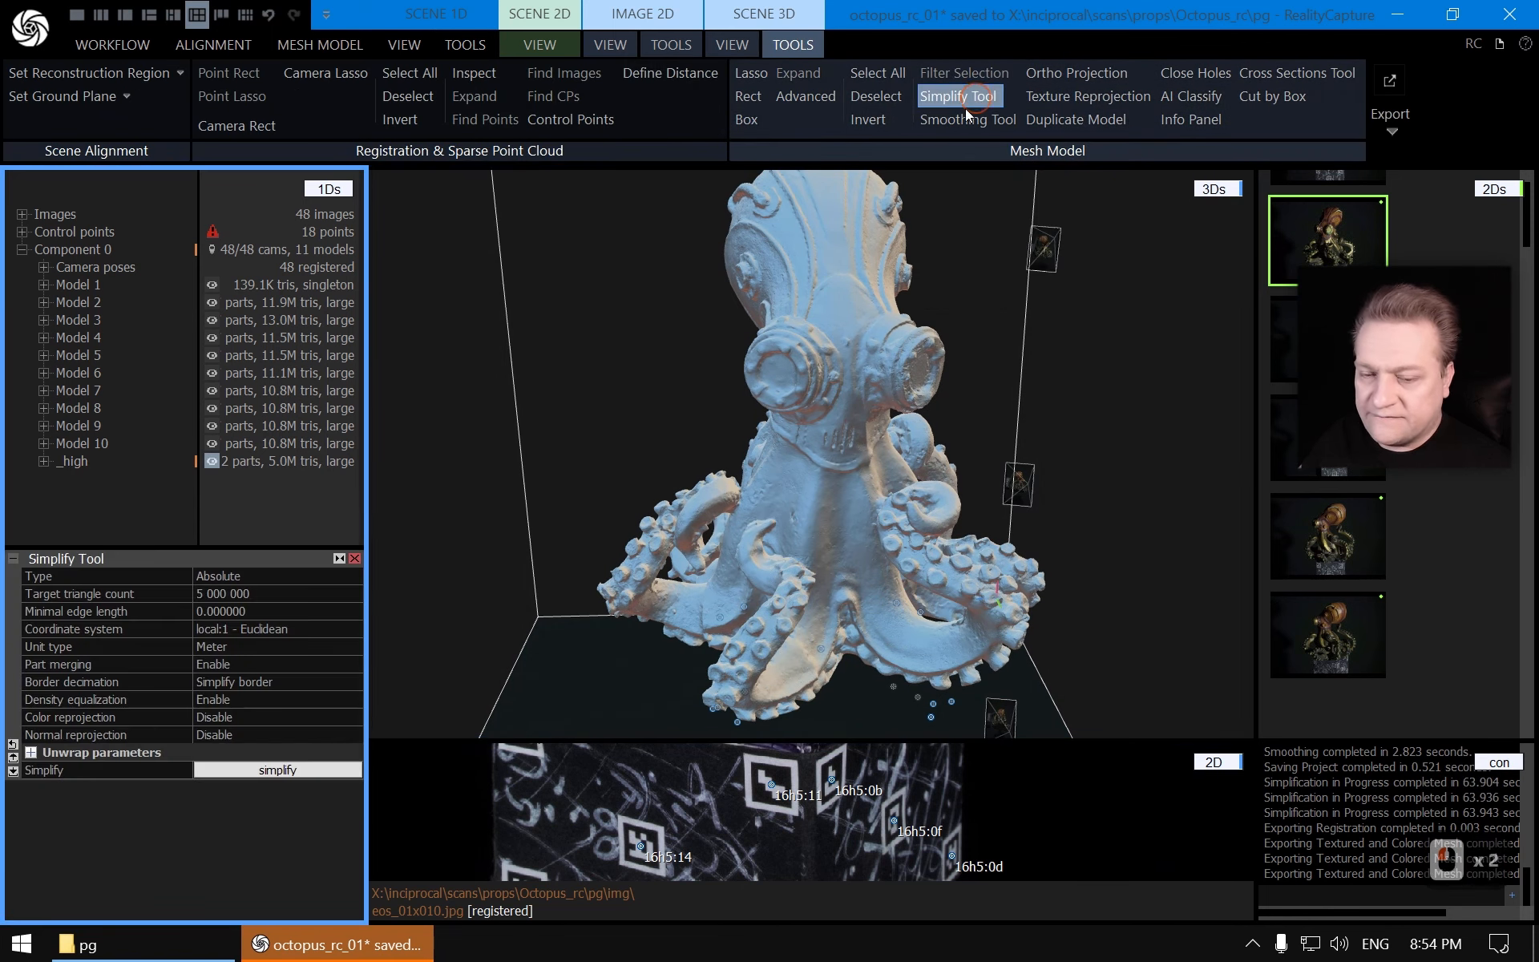
{"action": "double_click", "coordinate": [258, 593]}
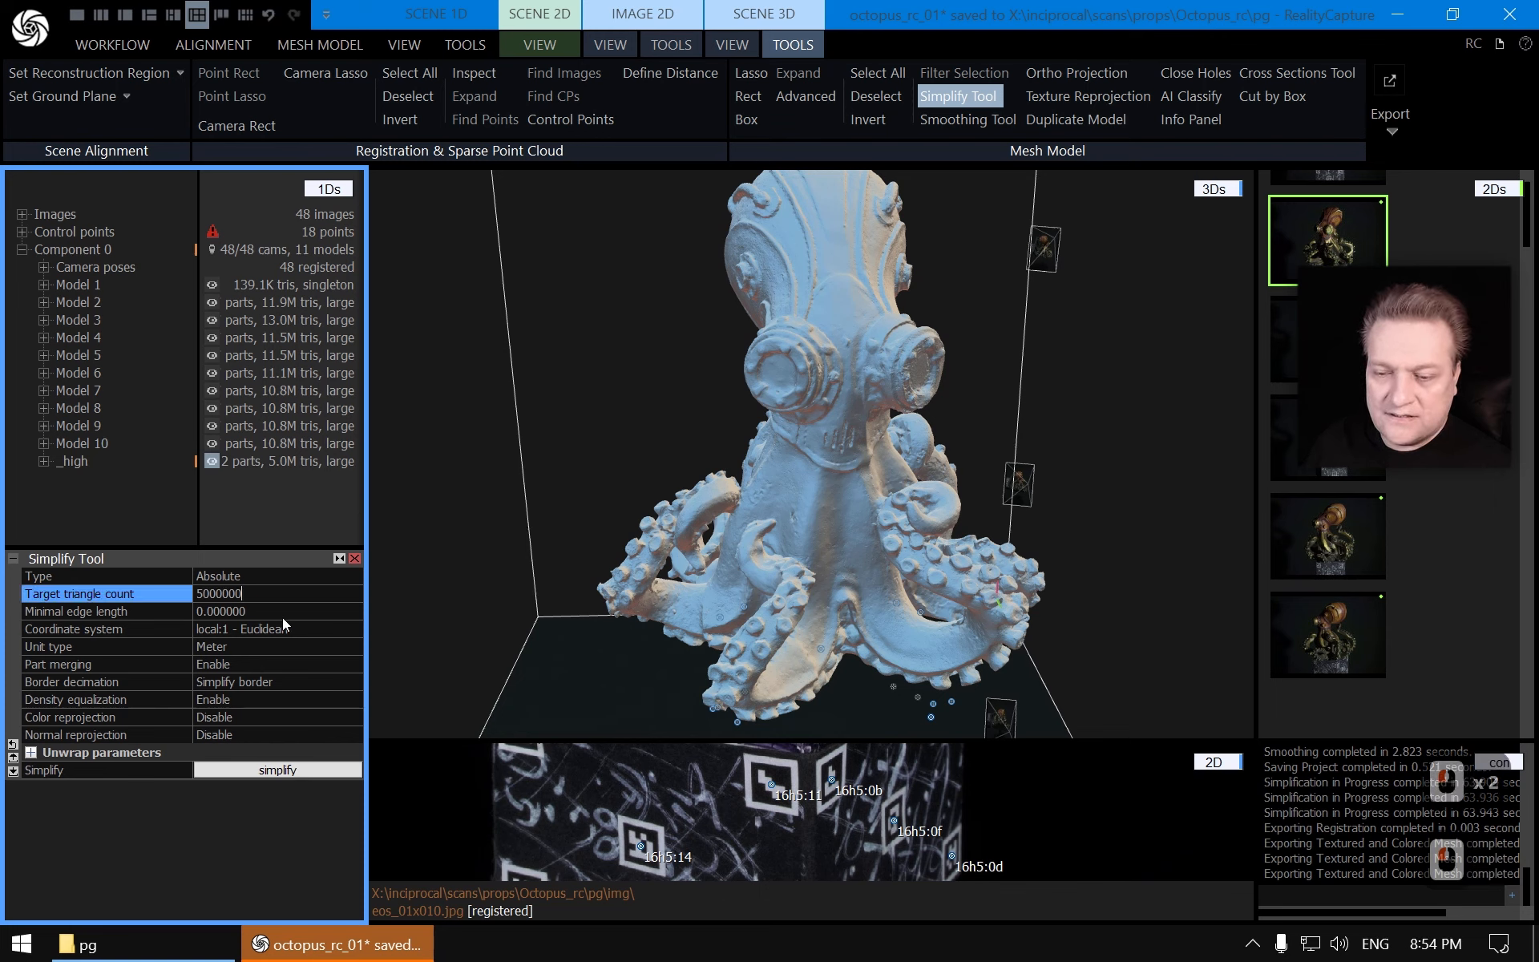
{"action": "key", "text": "shift+Home"}
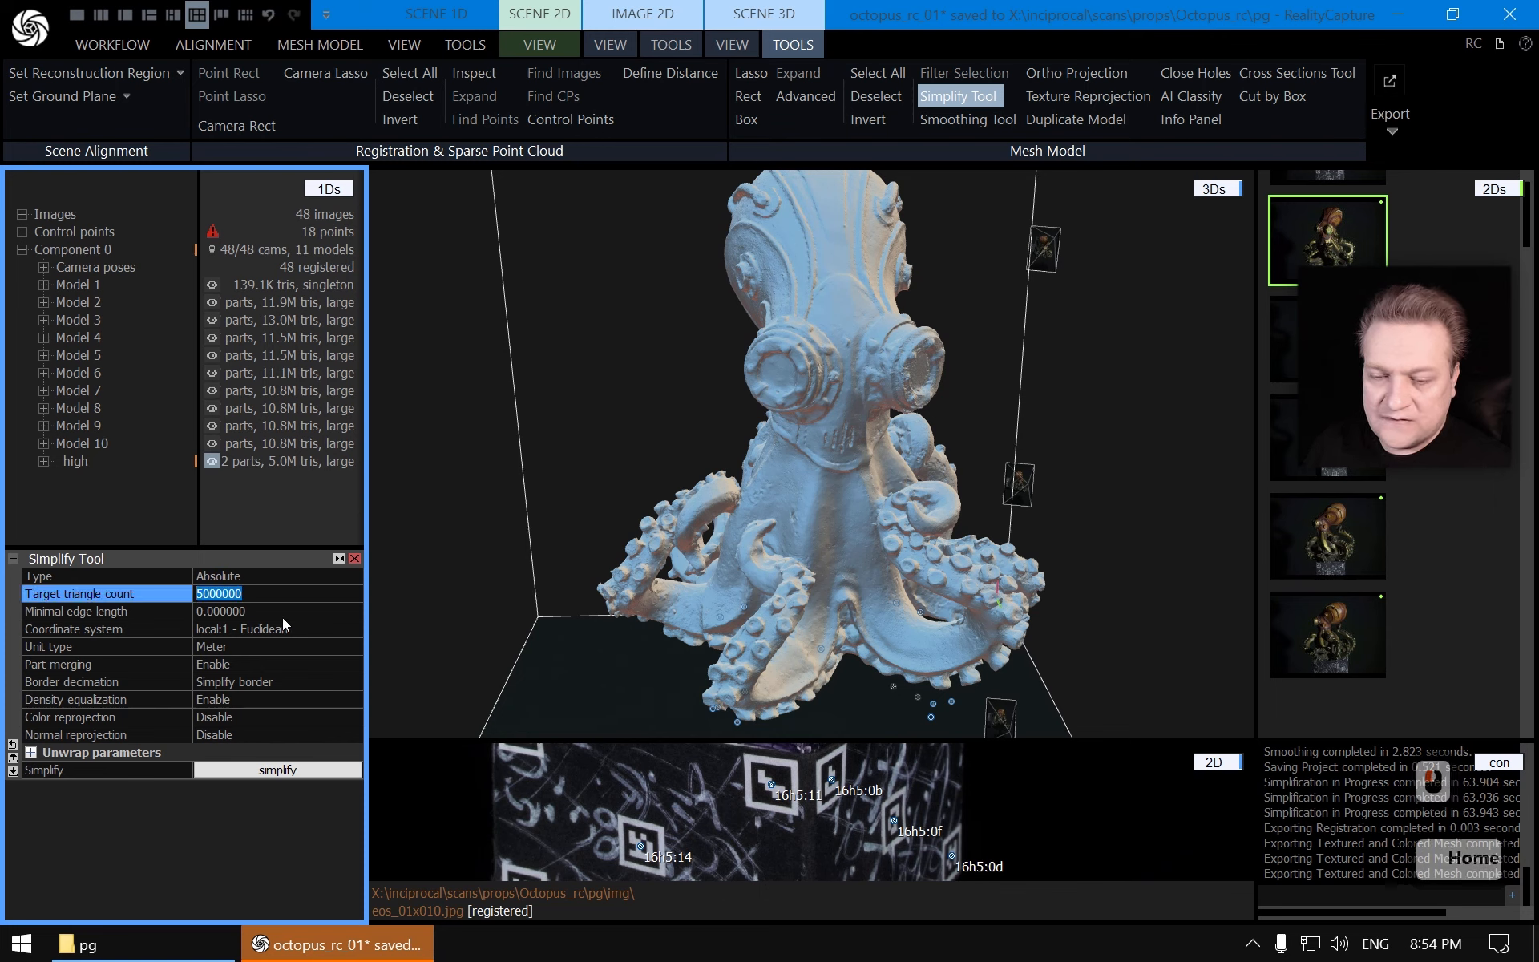
{"action": "type", "text": "200"}
{"action": "type", "text": "0"}
{"action": "key", "text": "Return"}
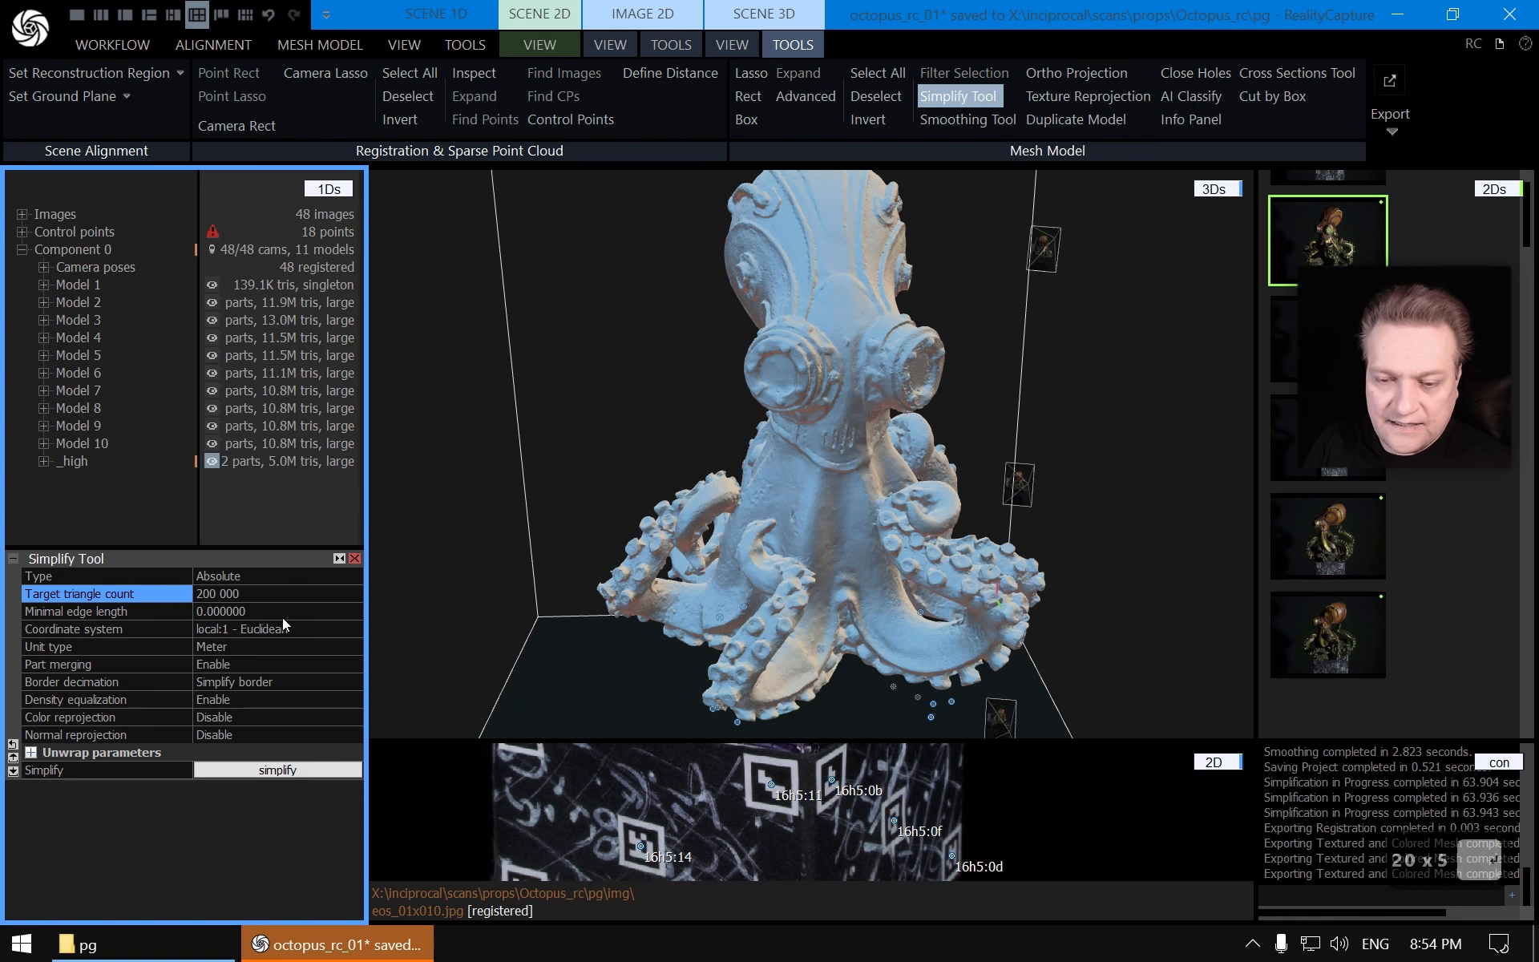
{"action": "left_click", "coordinate": [299, 768]}
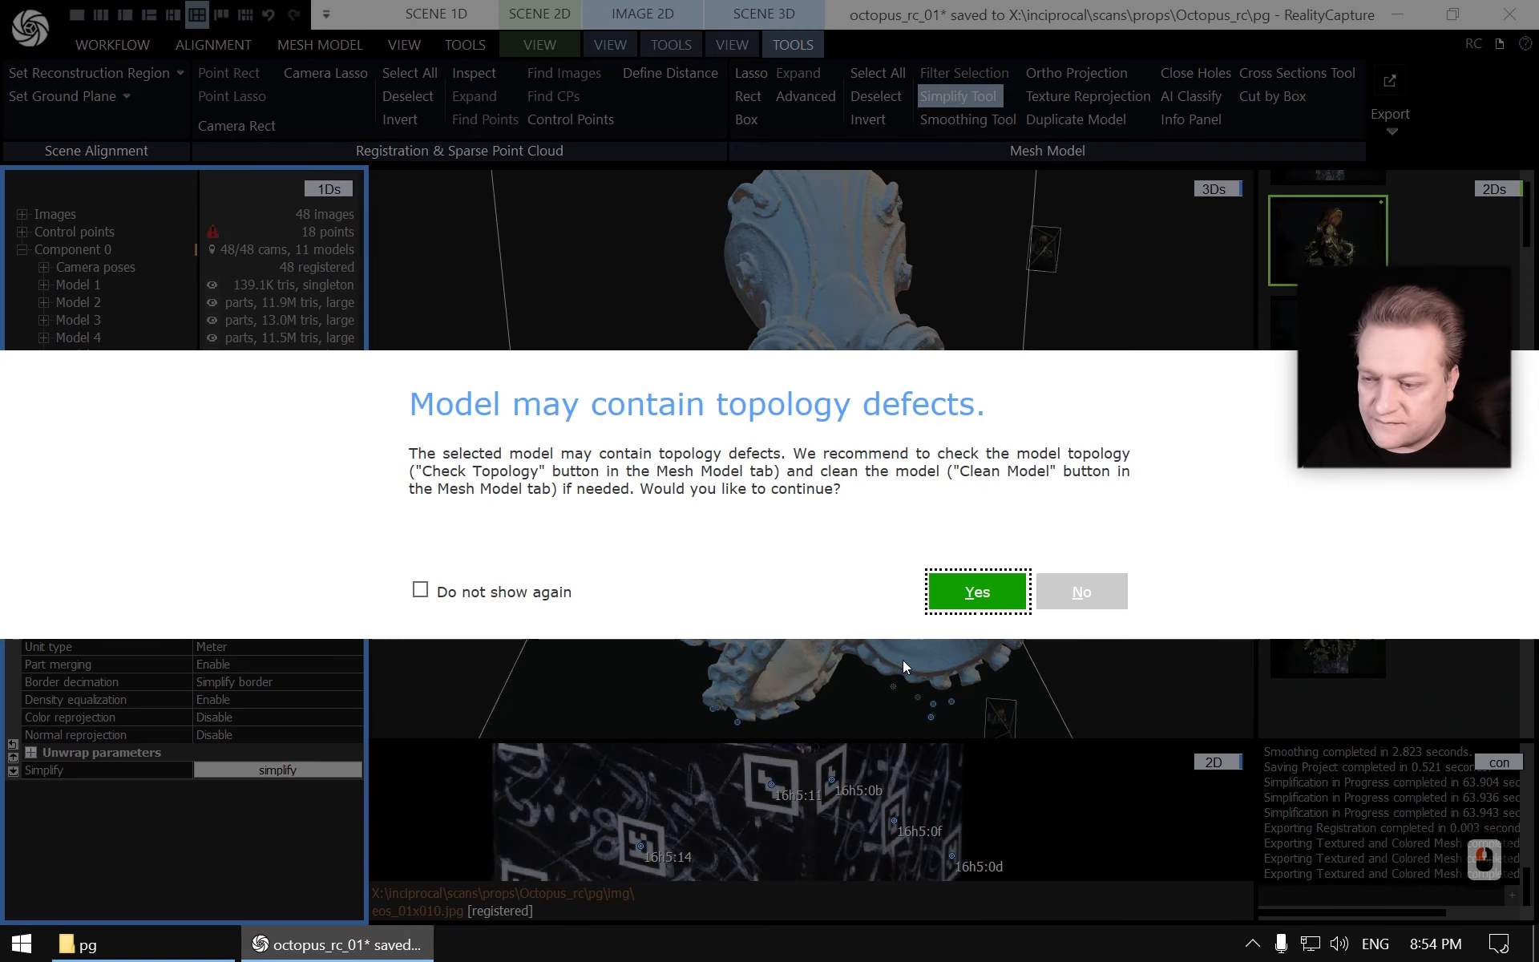
{"action": "left_click", "coordinate": [979, 592]}
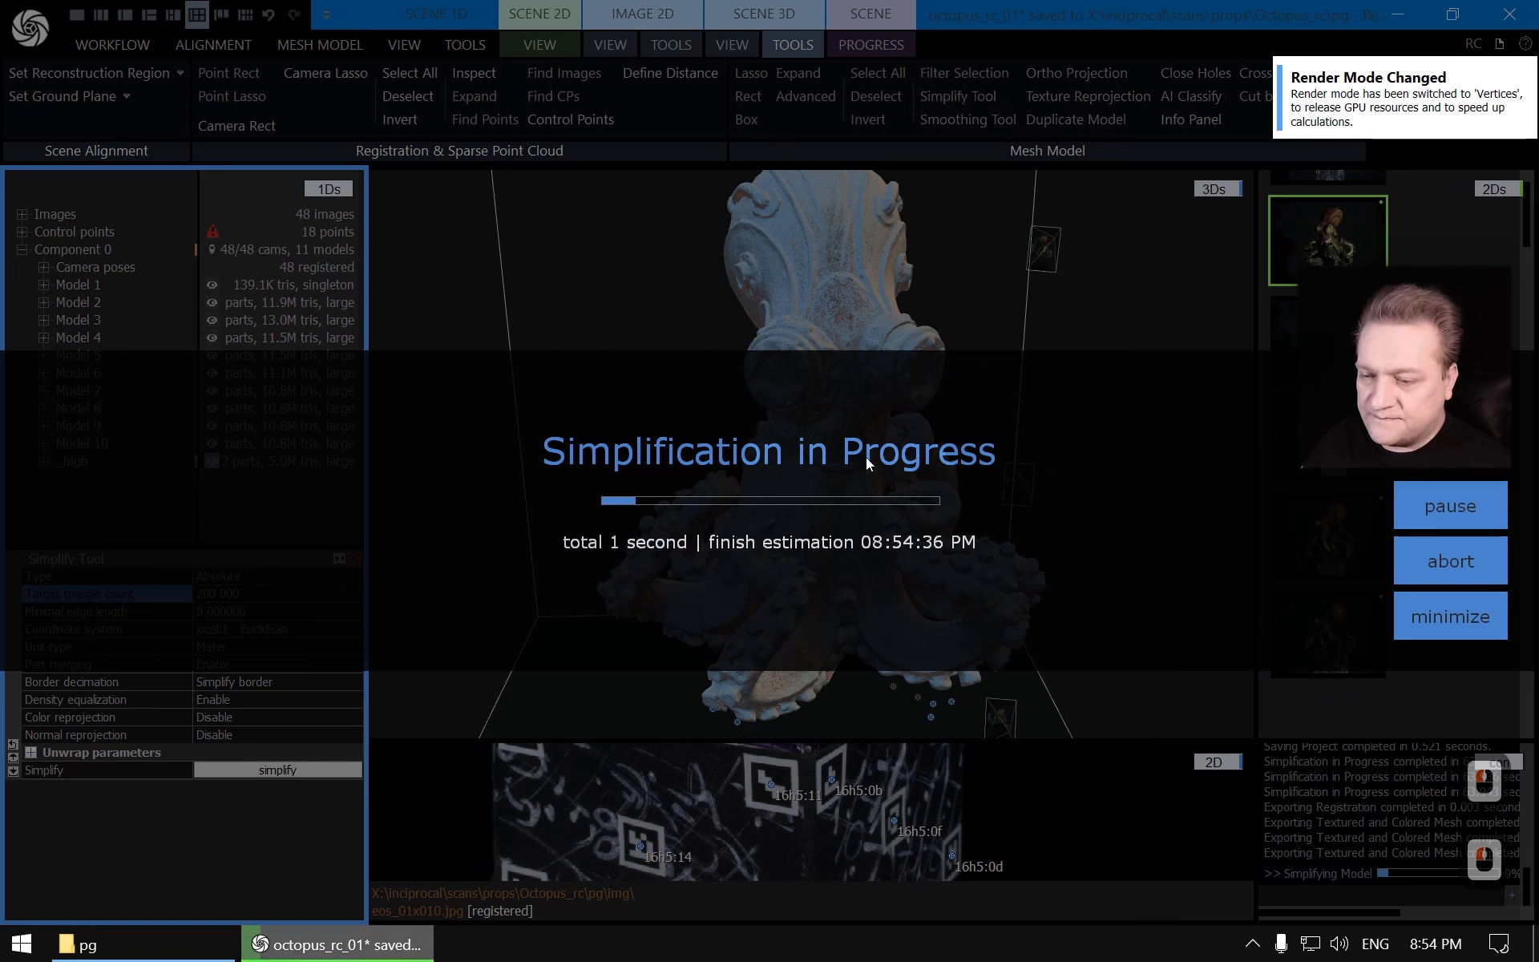
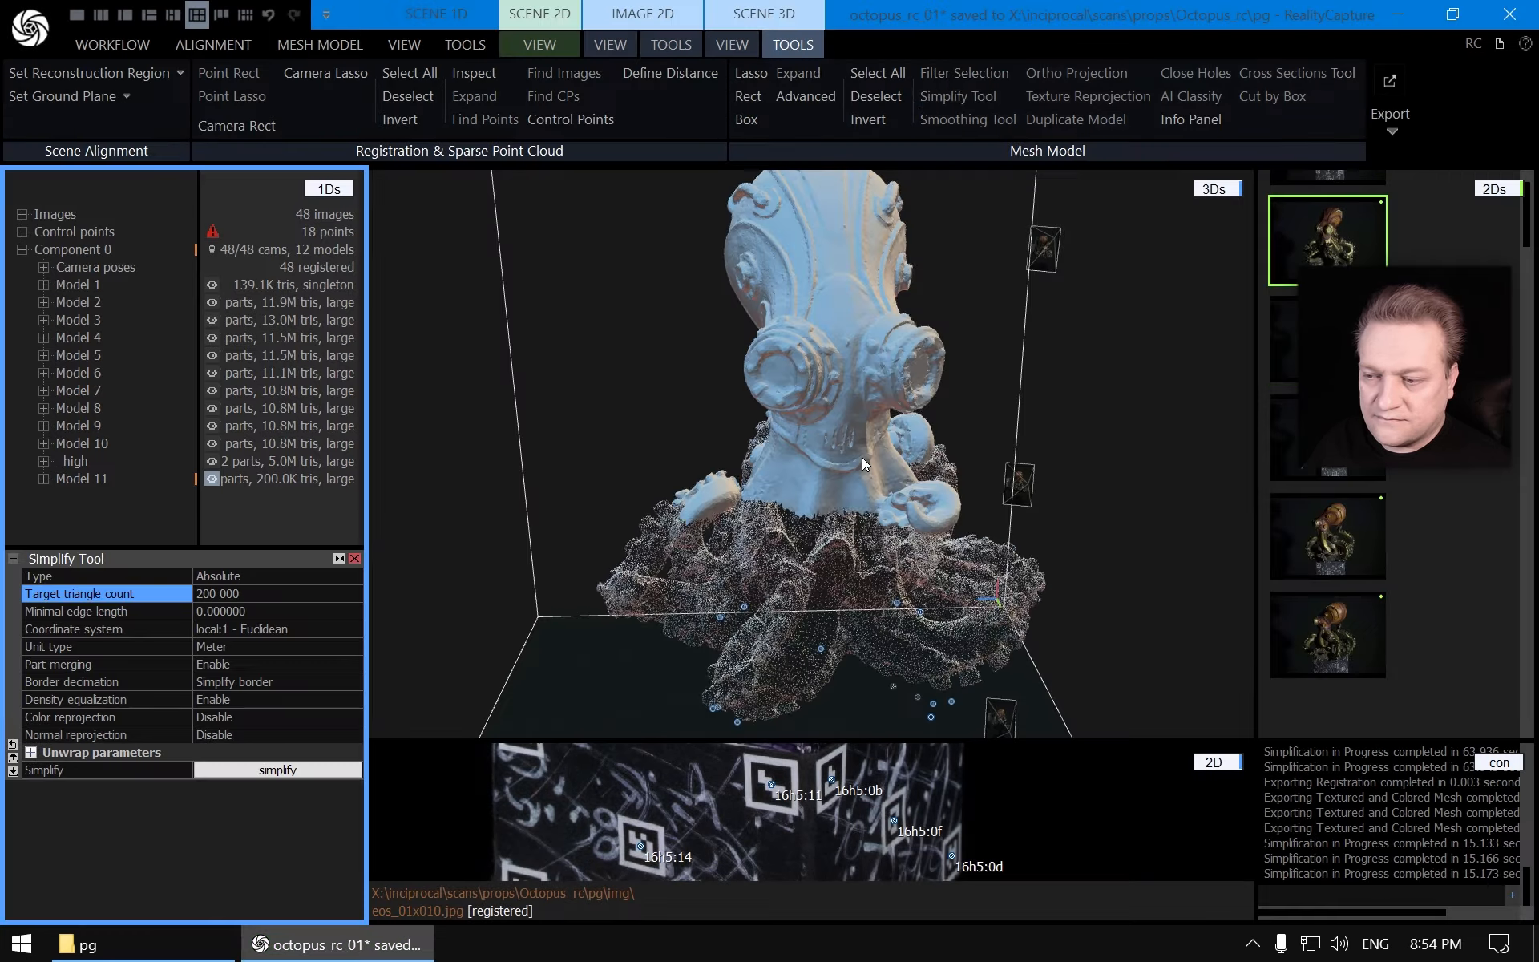
Rename the simplified 200K-triangle model as _low and close the Simplify Tool and selected-model panels
{"action": "left_click", "coordinate": [95, 479]}
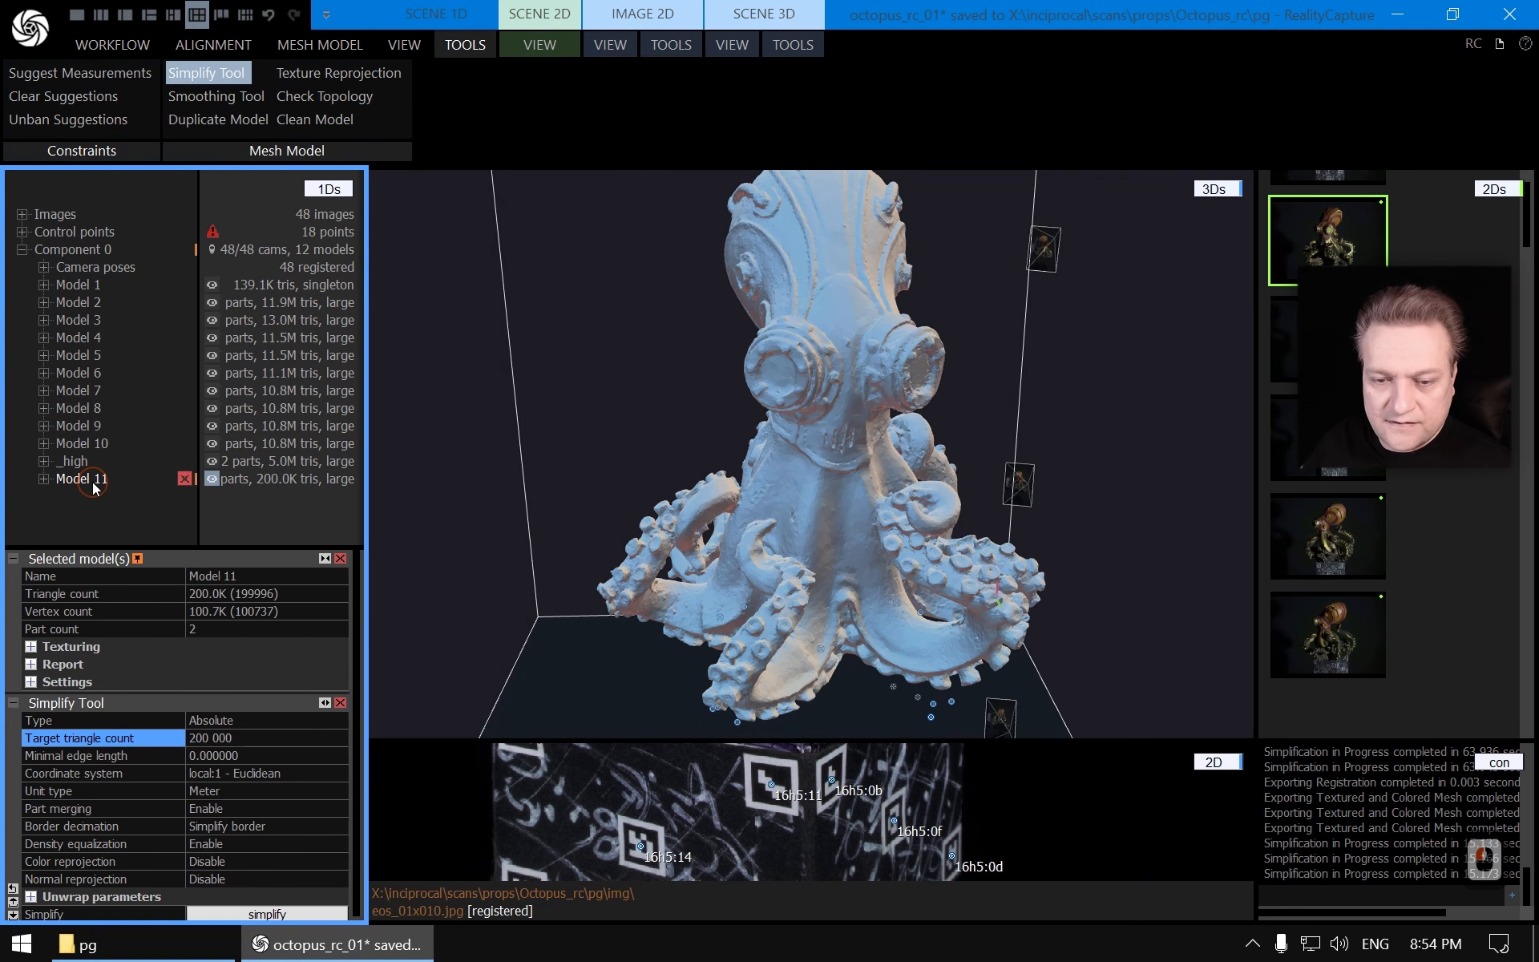
{"action": "left_click", "coordinate": [273, 576]}
{"action": "key", "text": "shift+Home"}
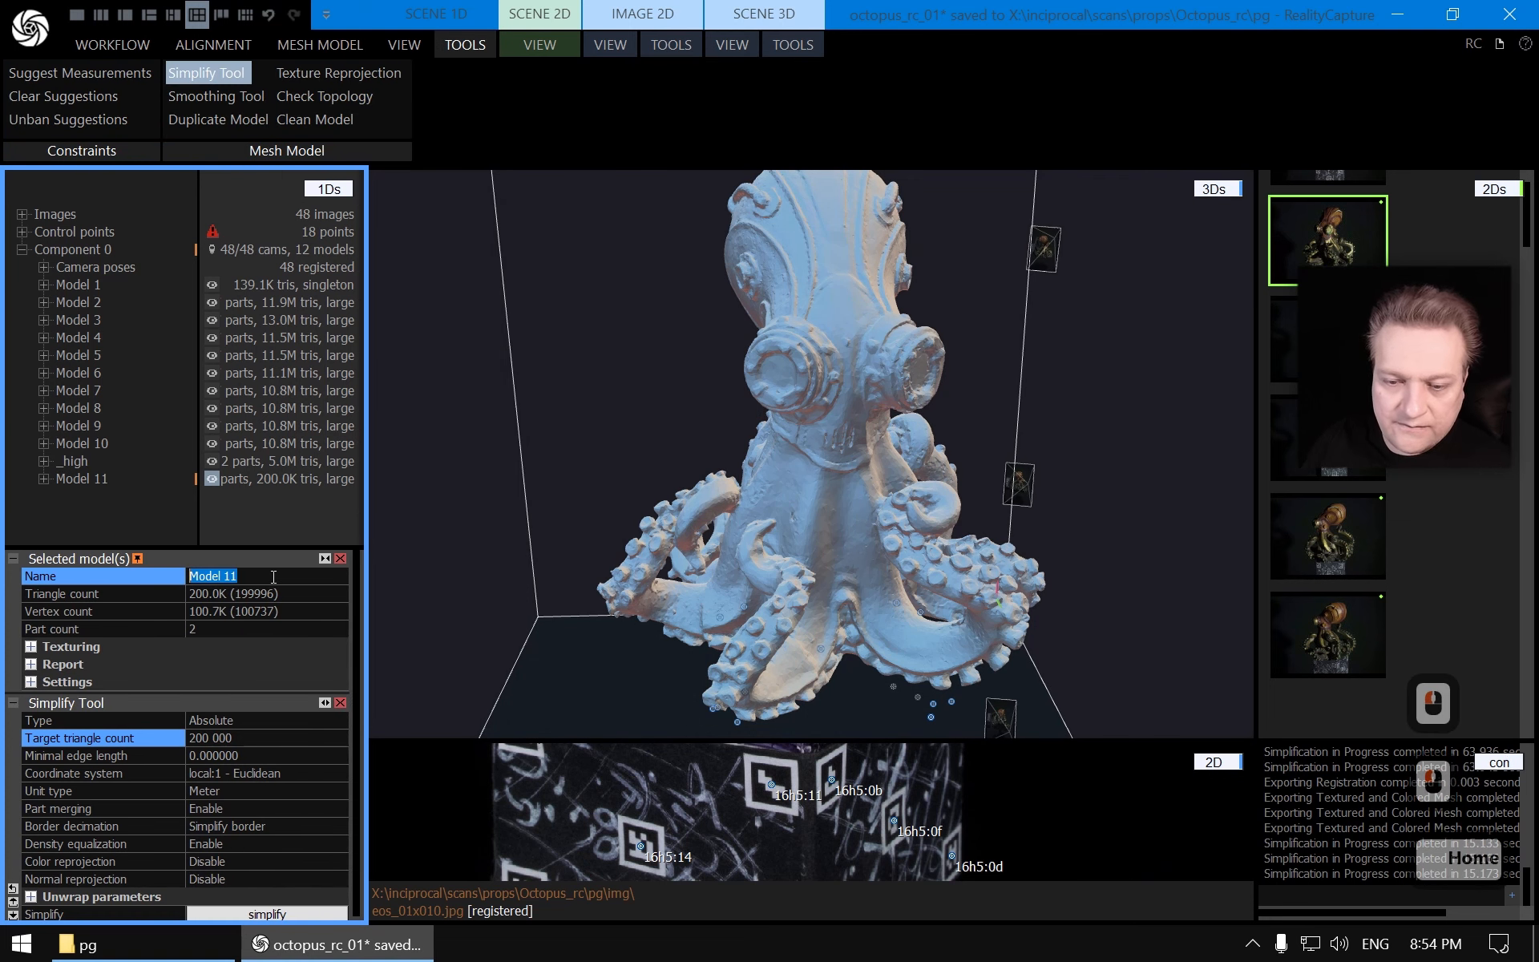
{"action": "type", "text": "_low"}
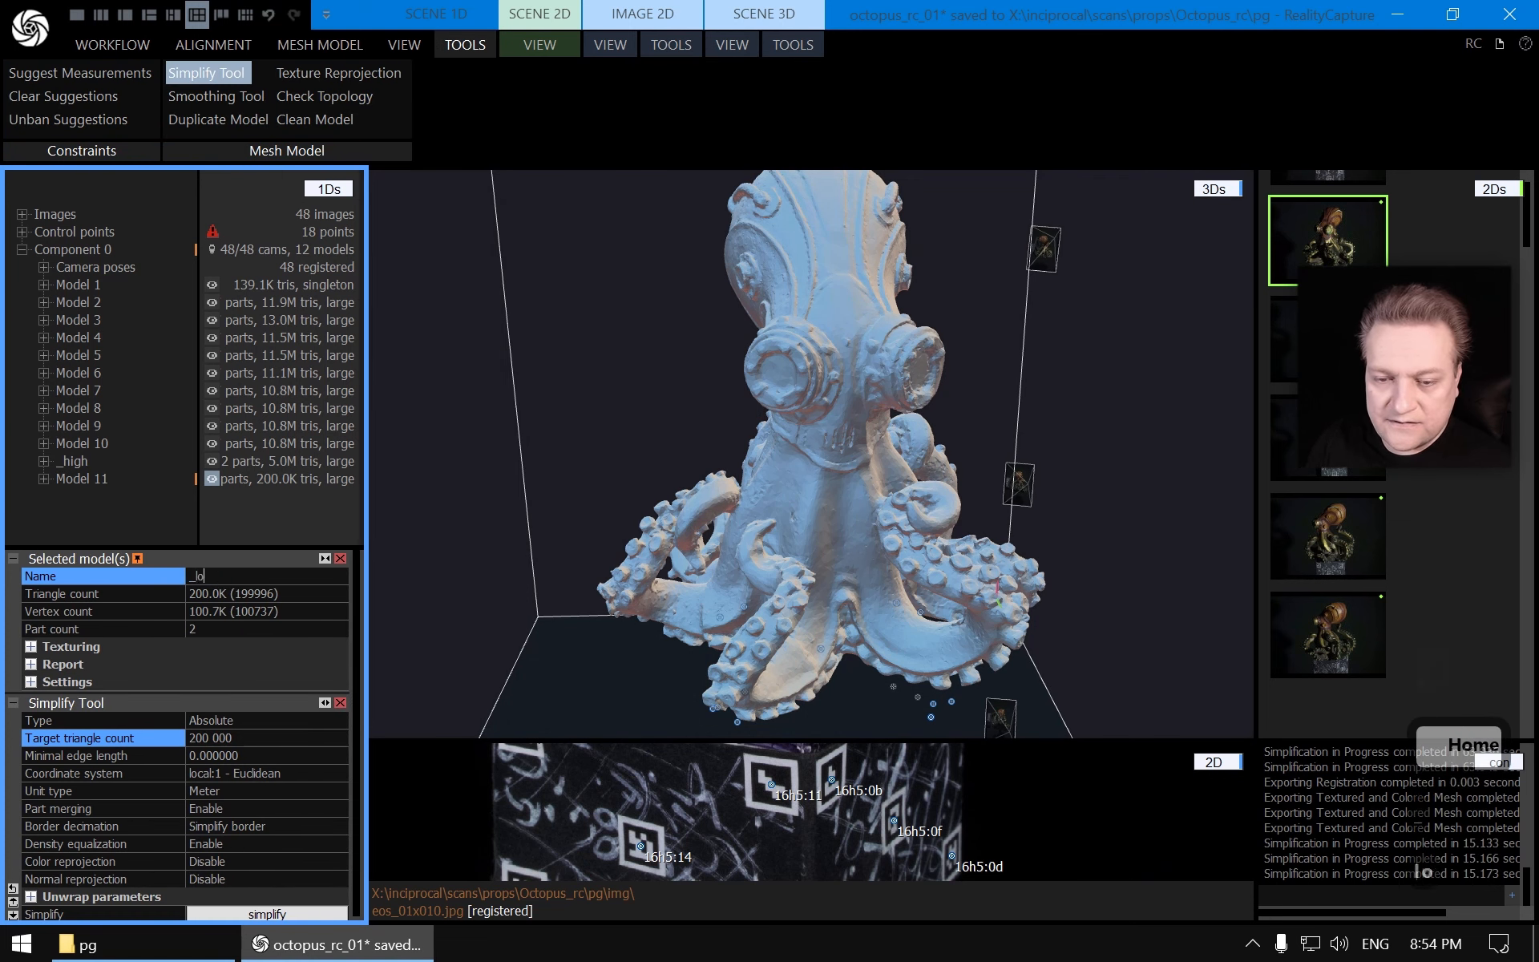
{"action": "left_click", "coordinate": [341, 558]}
{"action": "left_click", "coordinate": [355, 558]}
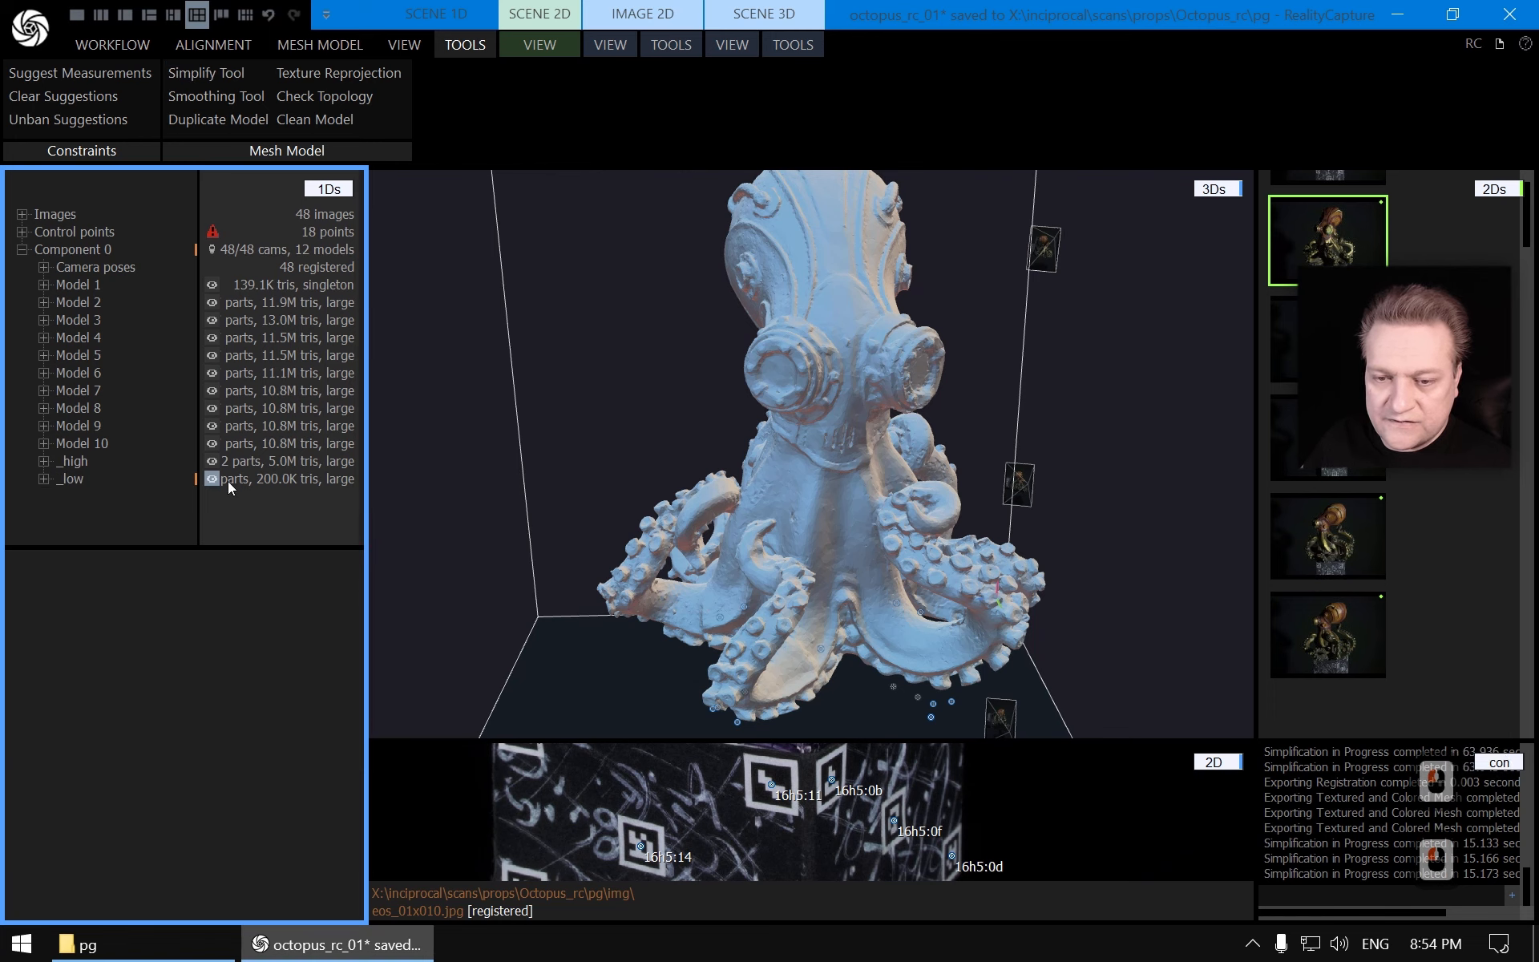
{"action": "left_click", "coordinate": [72, 481]}
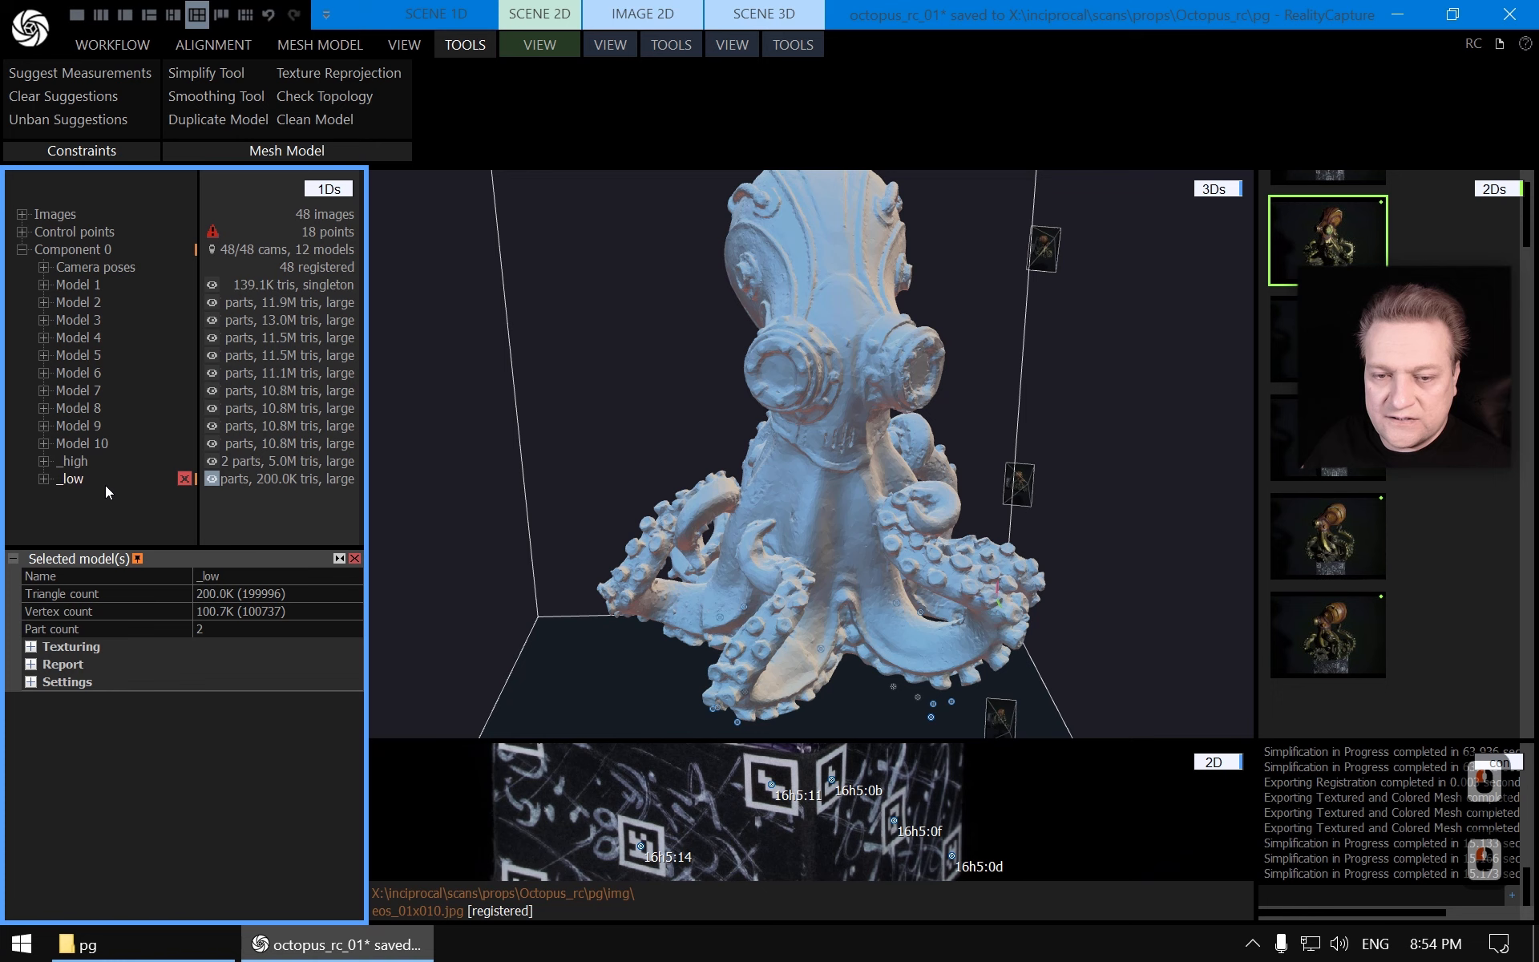
{"action": "left_click", "coordinate": [353, 559]}
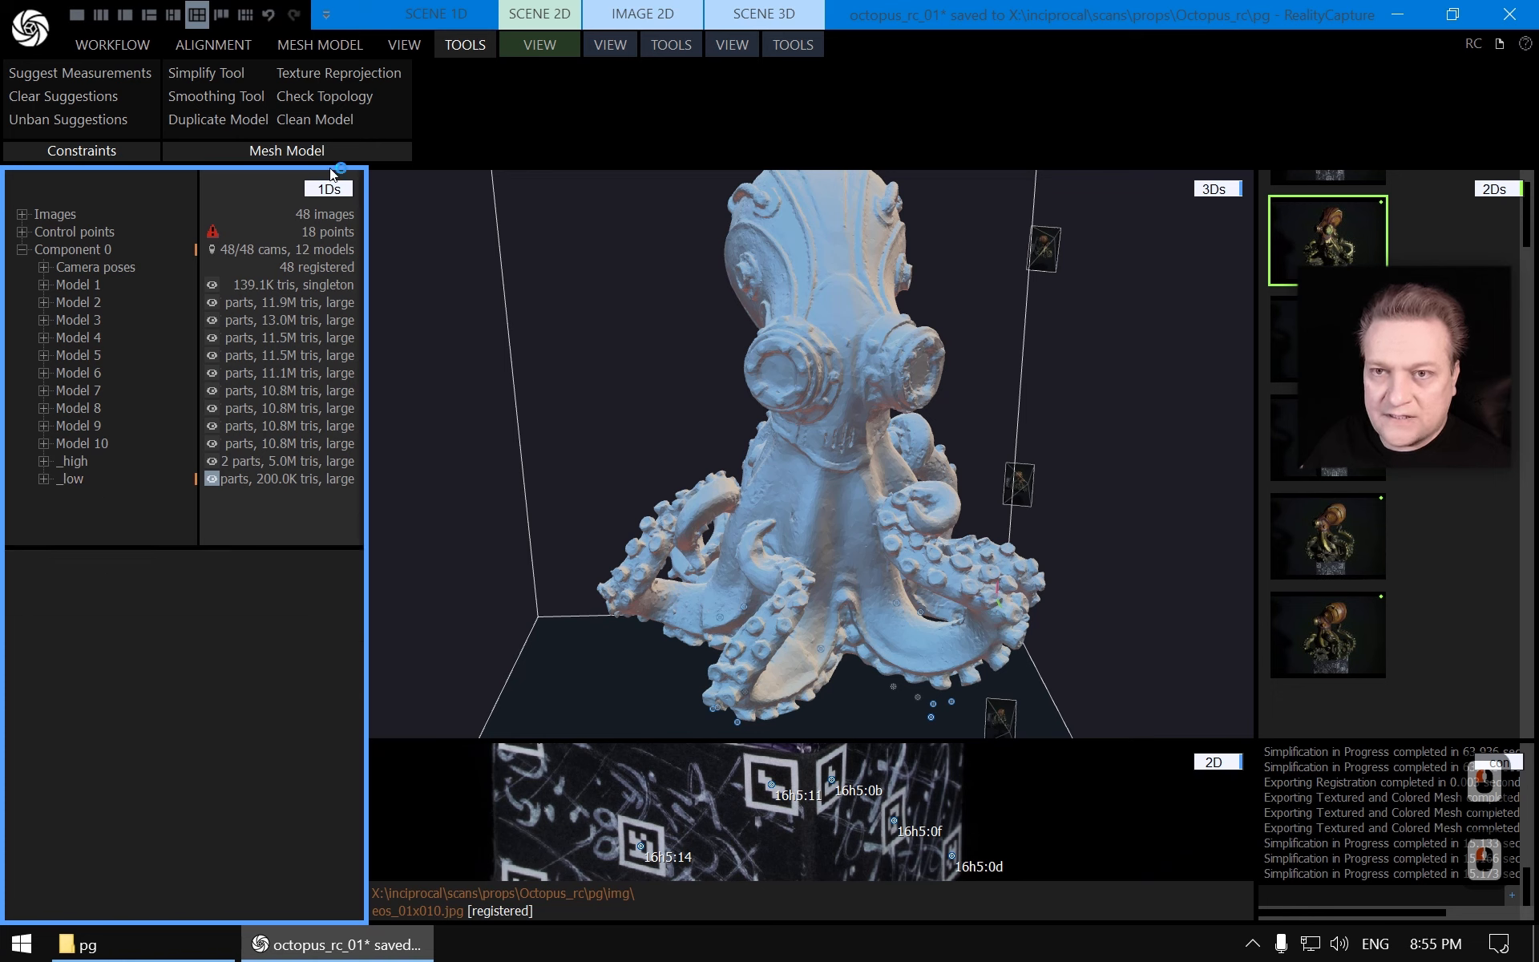
Unwrap the _low model with maximal texture count 1, then fill its textures with a checkerboard
{"action": "left_click", "coordinate": [341, 46]}
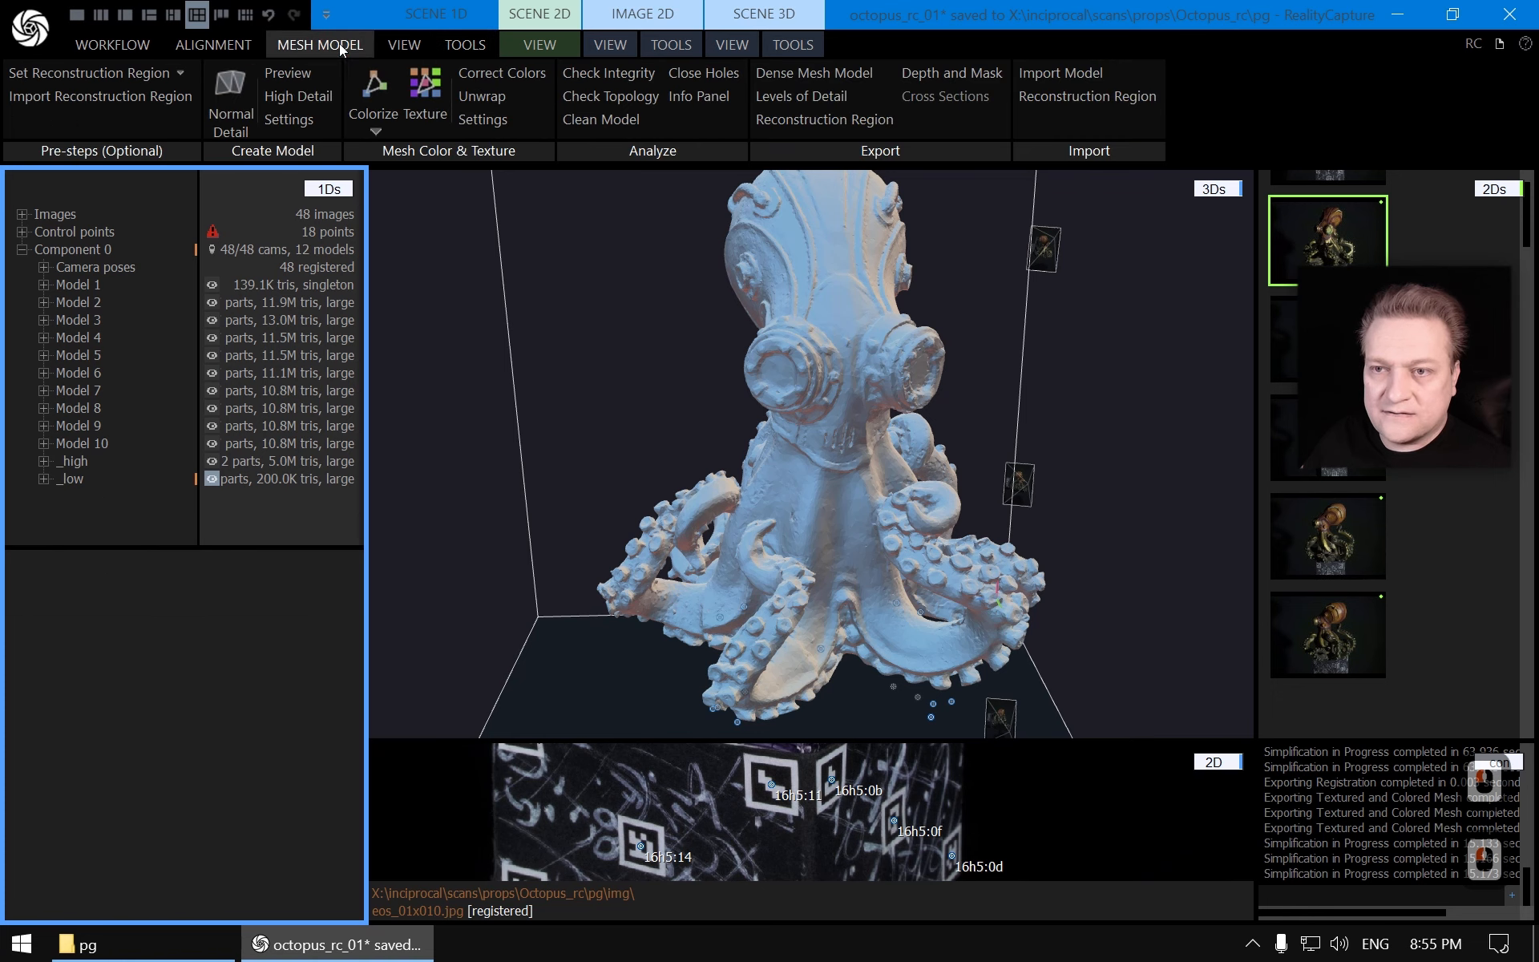
{"action": "left_click", "coordinate": [484, 96]}
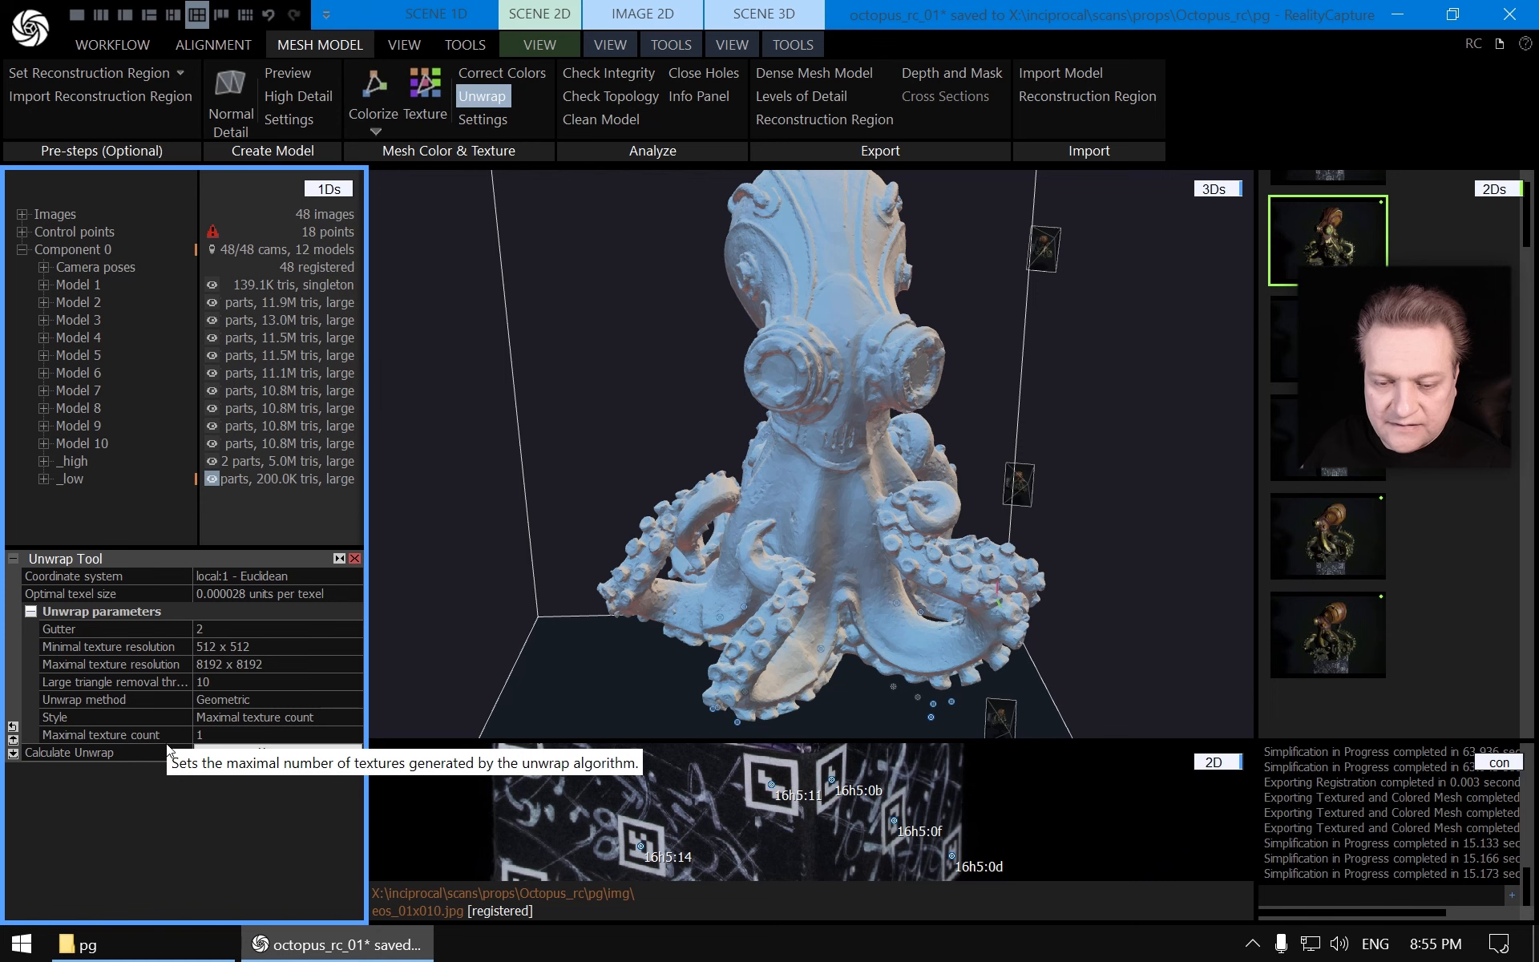
{"action": "left_click", "coordinate": [106, 737]}
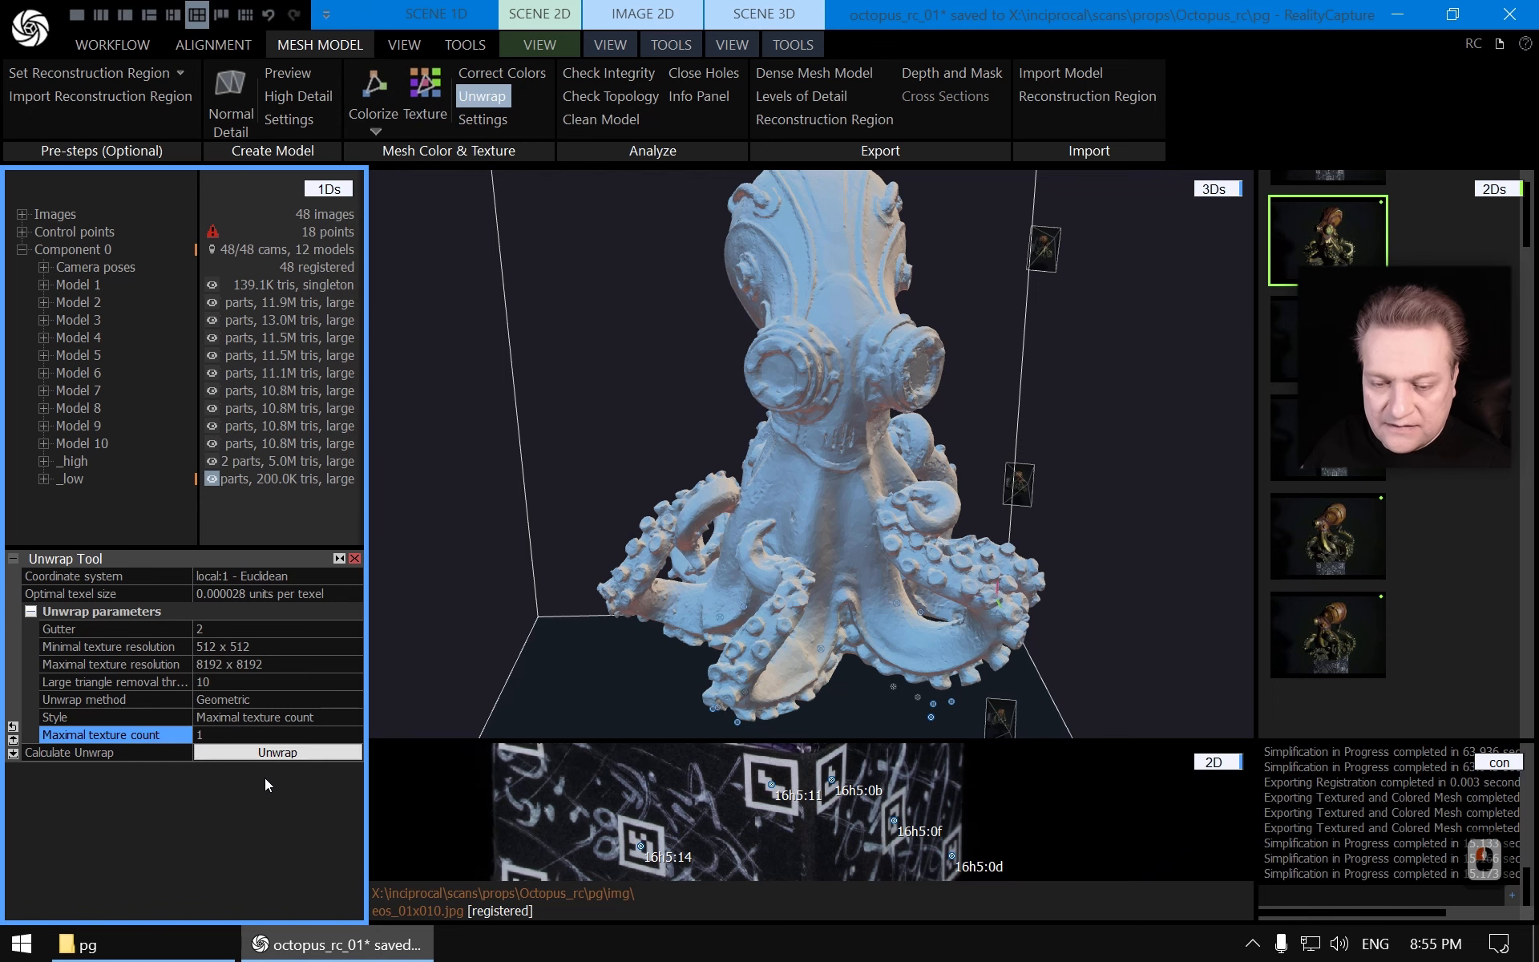
{"action": "left_click", "coordinate": [291, 752]}
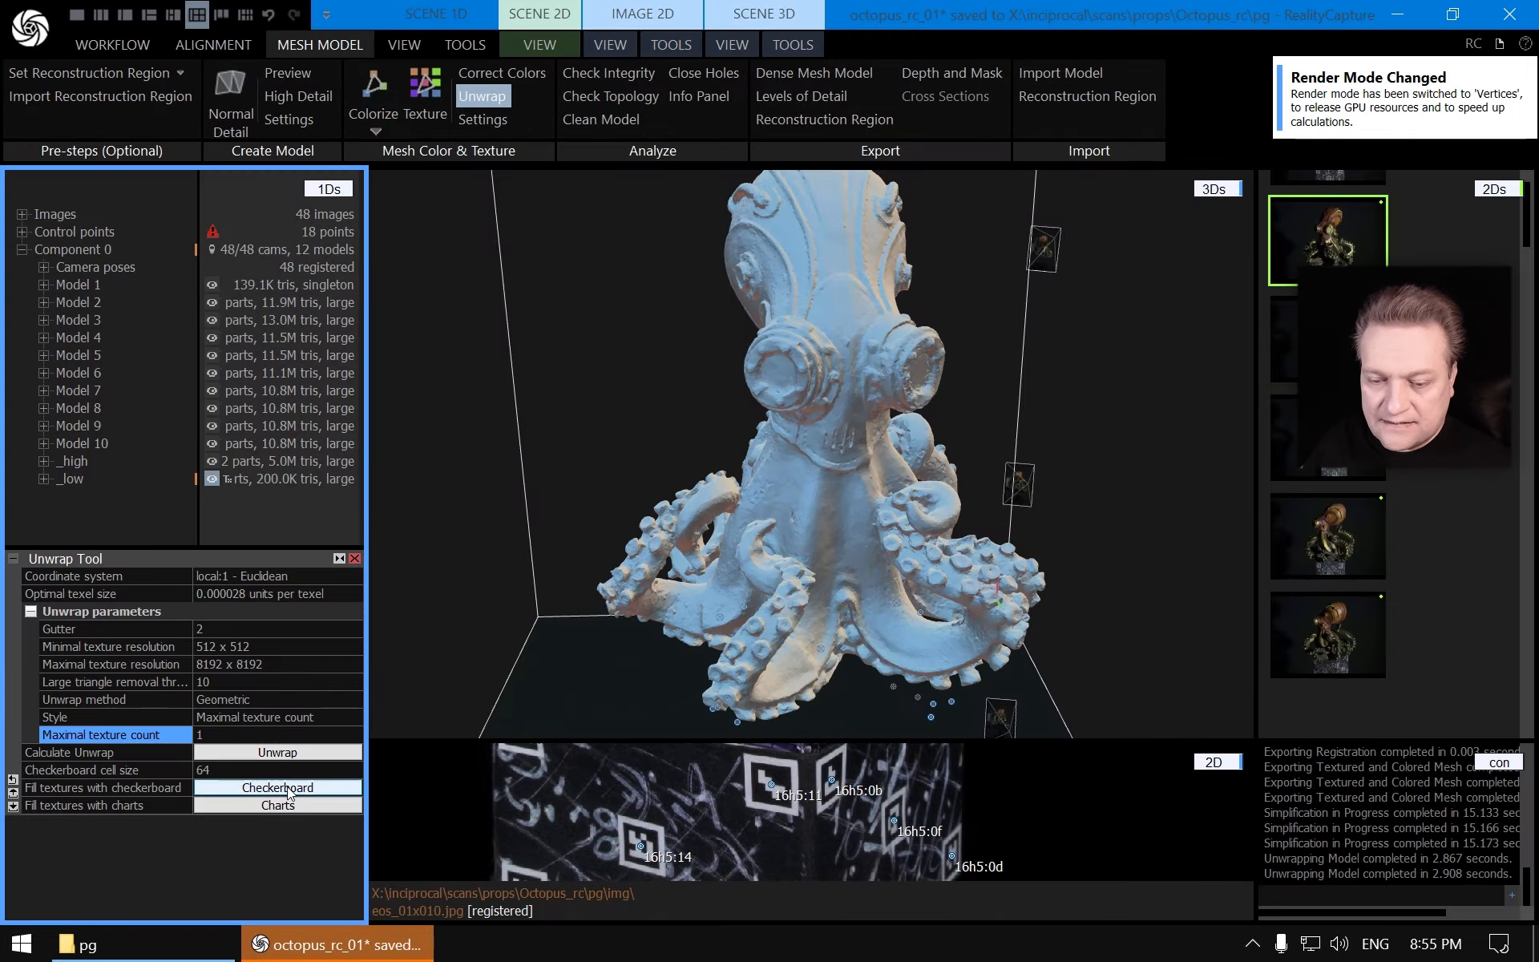
{"action": "left_click", "coordinate": [287, 786]}
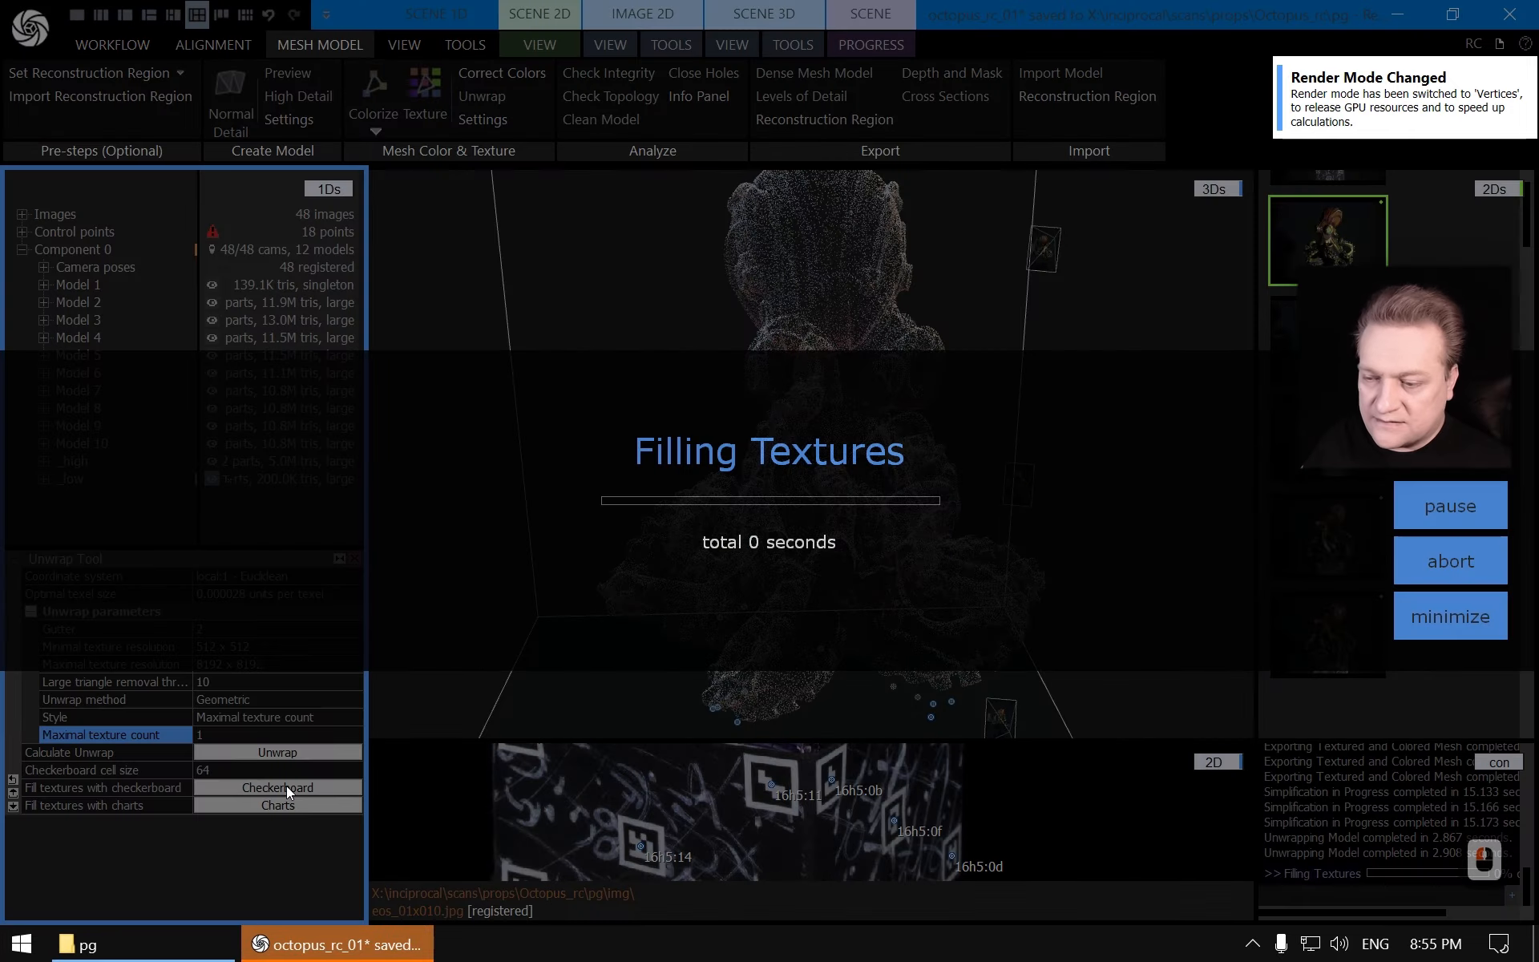
Orbit and zoom around the model to inspect the checkerboard texture distribution across its surface
{"action": "scroll", "coordinate": [889, 460], "scroll_direction": "up", "scroll_amount": 11}
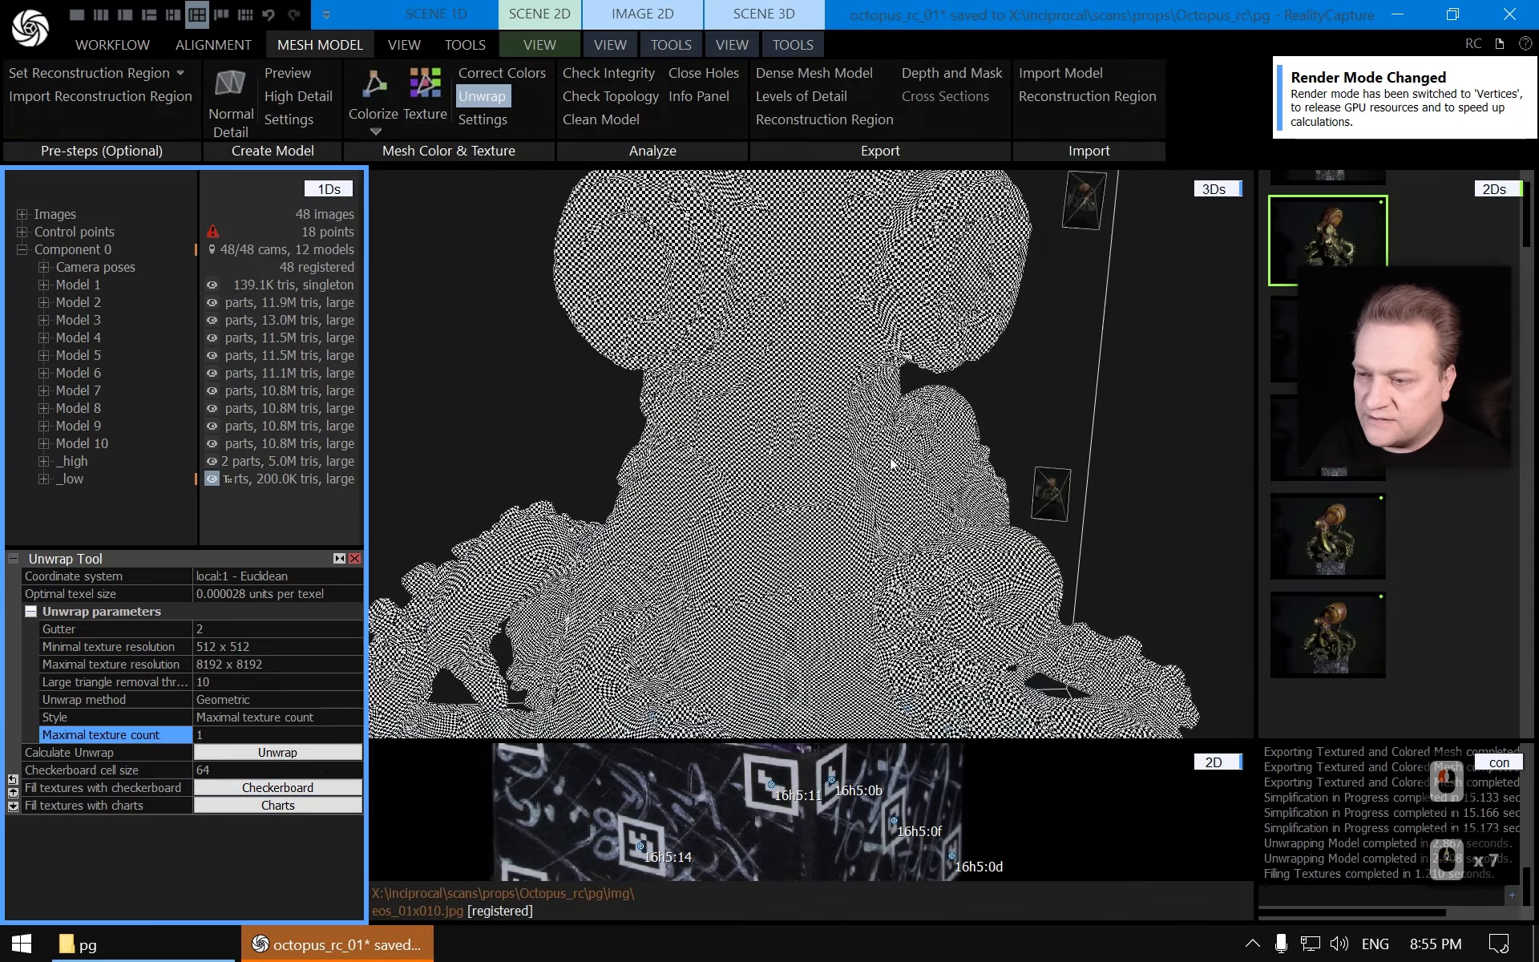
{"action": "scroll", "coordinate": [1001, 505], "scroll_direction": "down", "scroll_amount": 4}
{"action": "right_click_drag", "start_coordinate": [999, 506], "coordinate": [906, 470]}
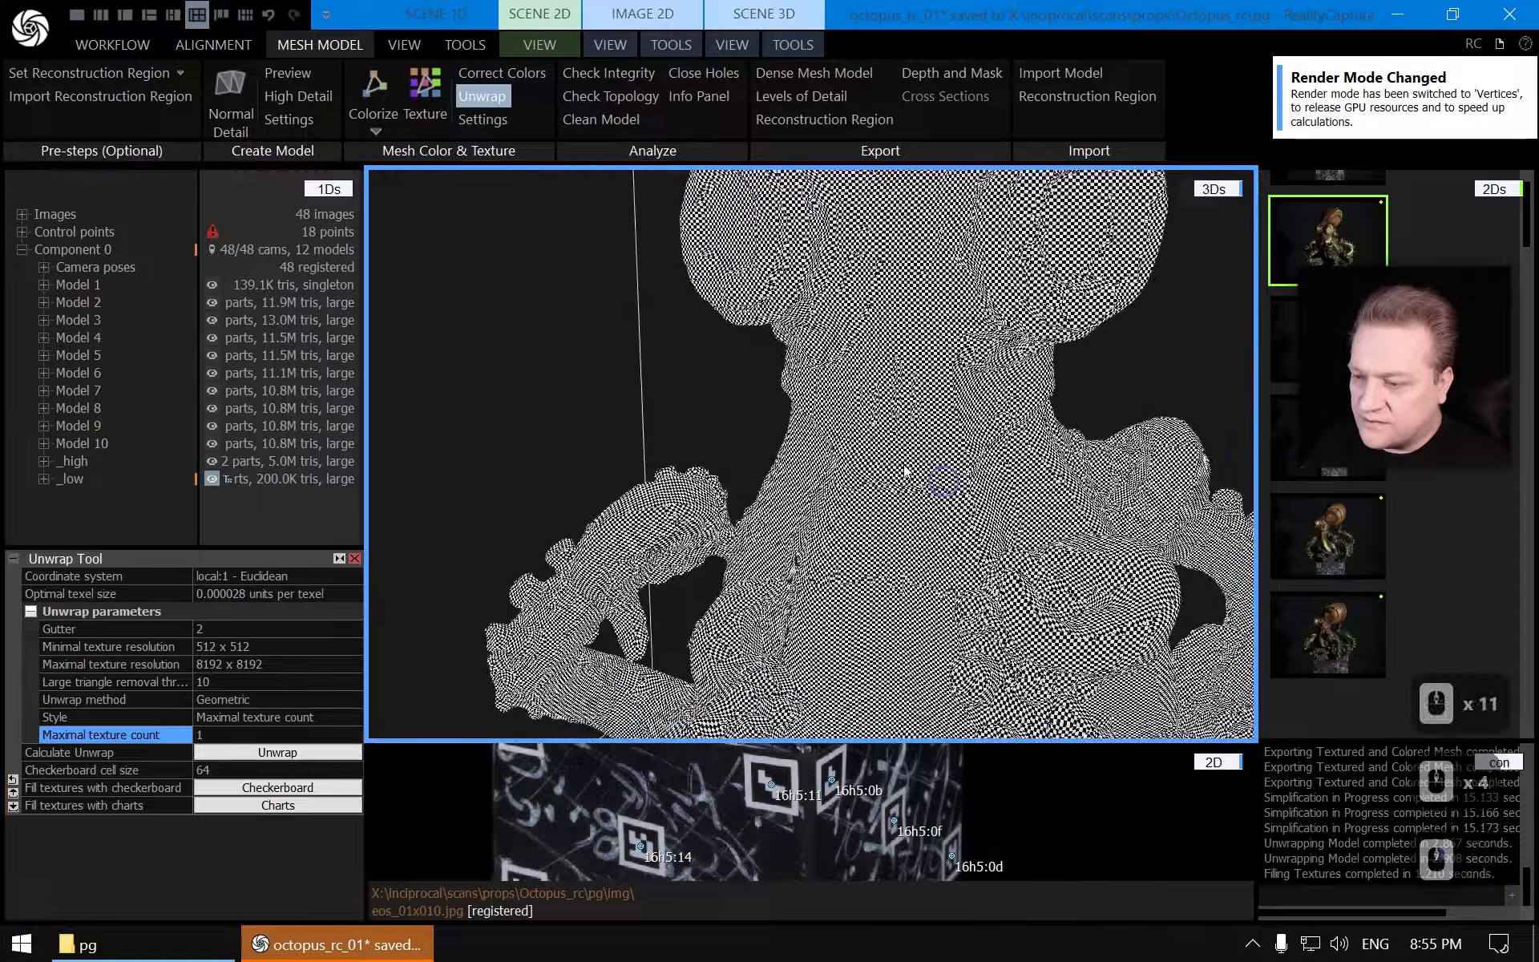
{"action": "left_click_drag", "start_coordinate": [907, 470], "coordinate": [781, 320]}
{"action": "scroll", "coordinate": [781, 321], "scroll_direction": "down", "scroll_amount": 4}
{"action": "right_click_drag", "start_coordinate": [955, 453], "coordinate": [790, 452]}
{"action": "left_click_drag", "start_coordinate": [937, 468], "coordinate": [628, 385]}
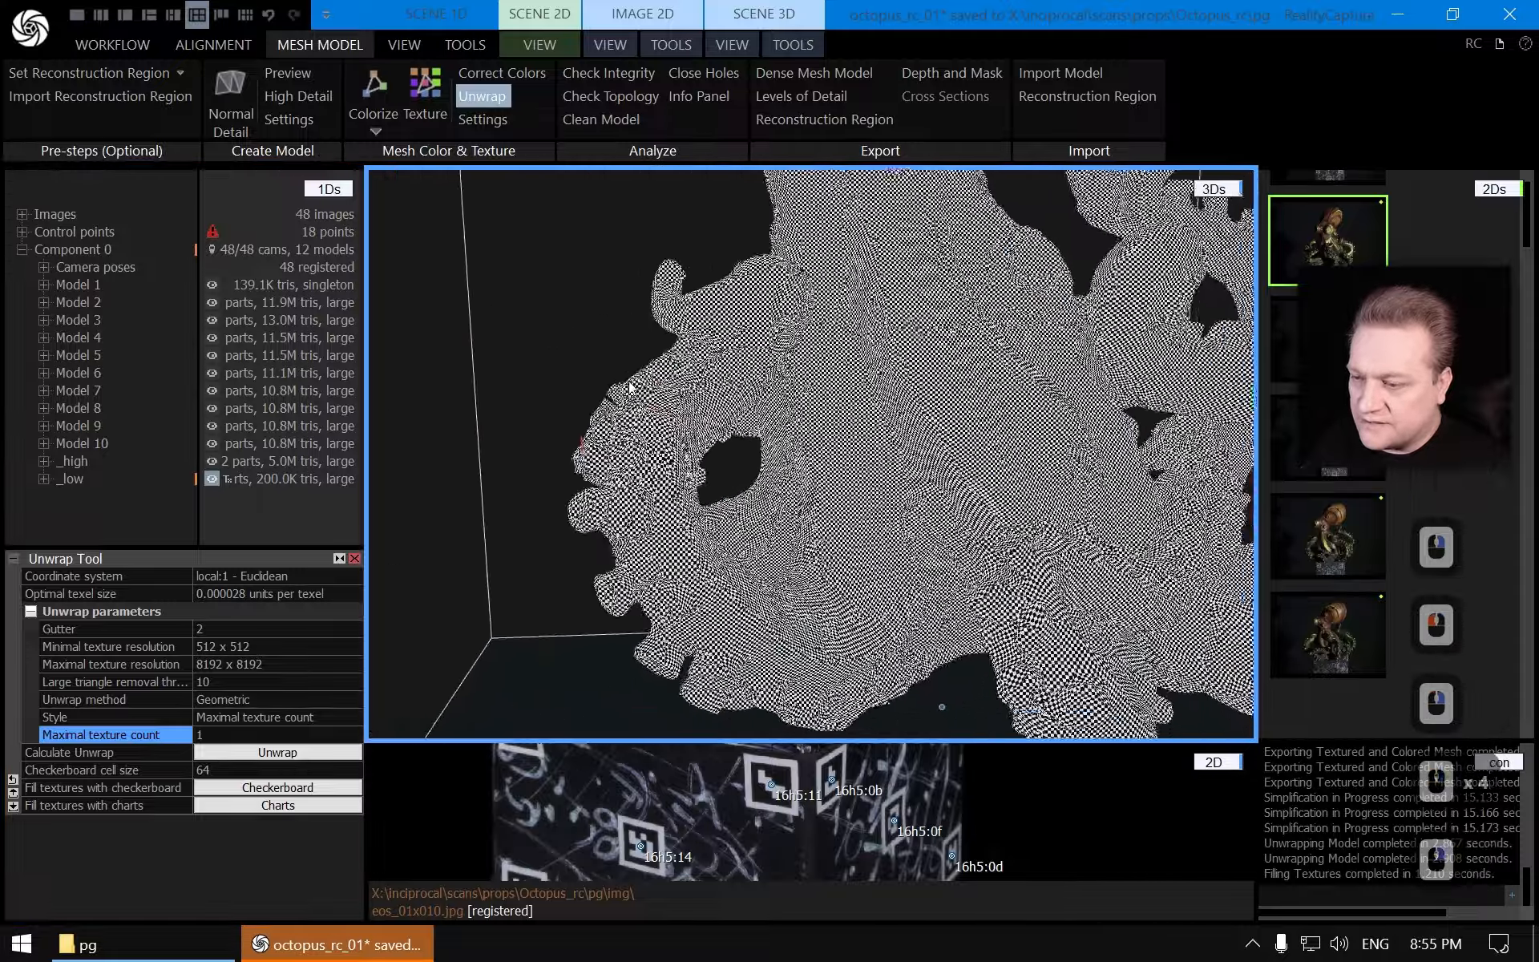
{"action": "right_click_drag", "start_coordinate": [628, 385], "coordinate": [728, 420]}
{"action": "scroll", "coordinate": [854, 383], "scroll_direction": "down", "scroll_amount": 7}
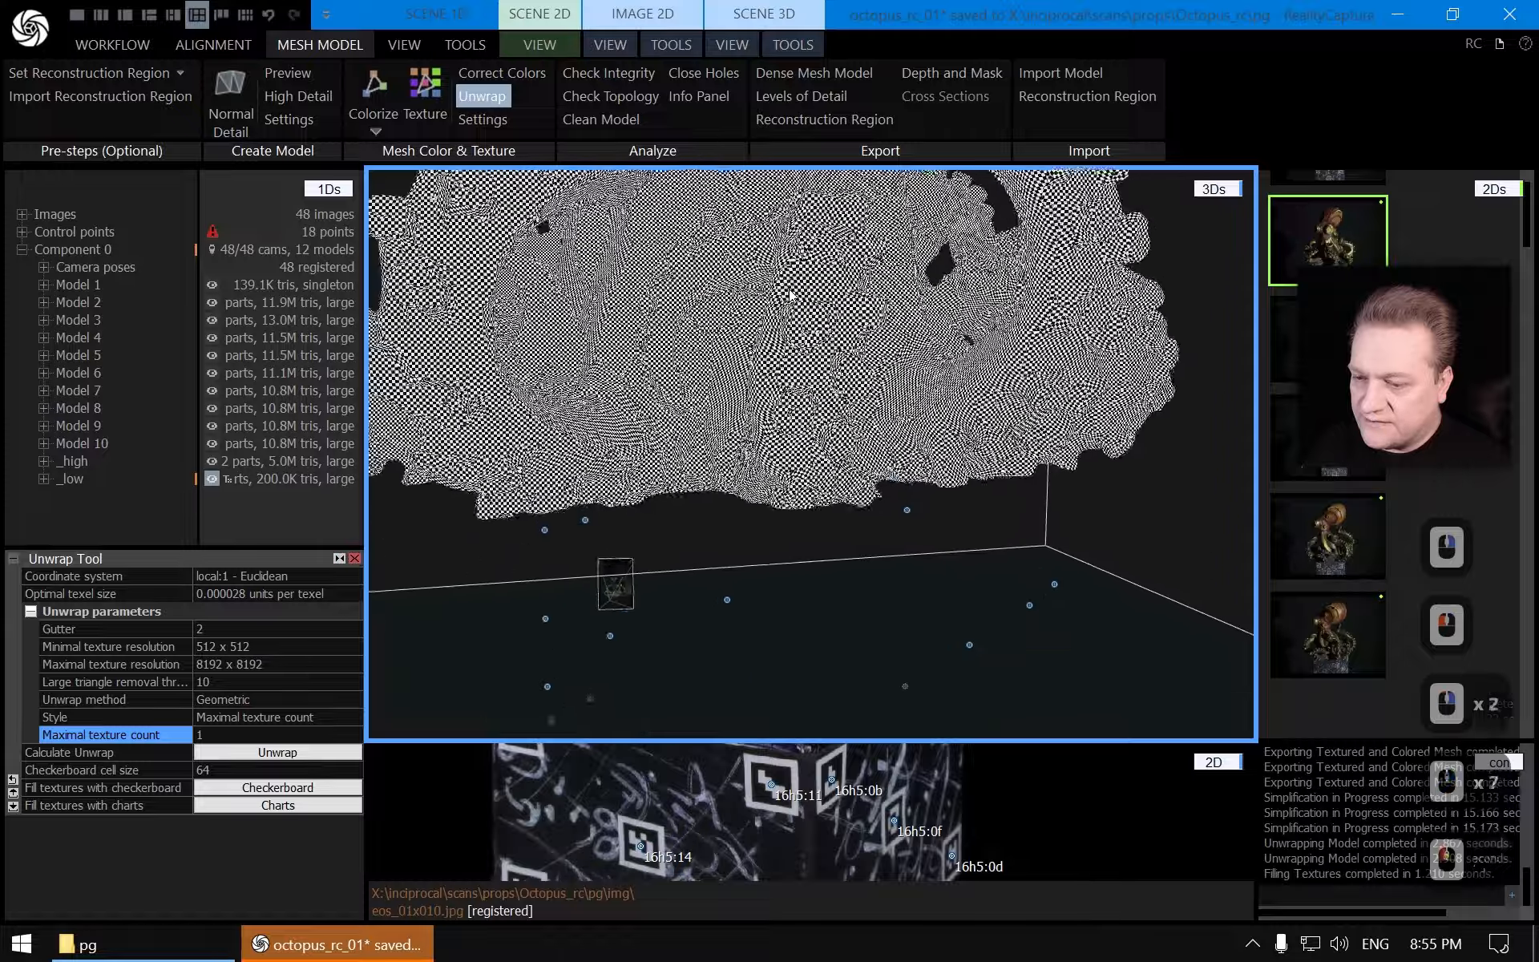
{"action": "right_click_drag", "start_coordinate": [855, 383], "coordinate": [756, 333]}
{"action": "left_click_drag", "start_coordinate": [756, 334], "coordinate": [966, 508]}
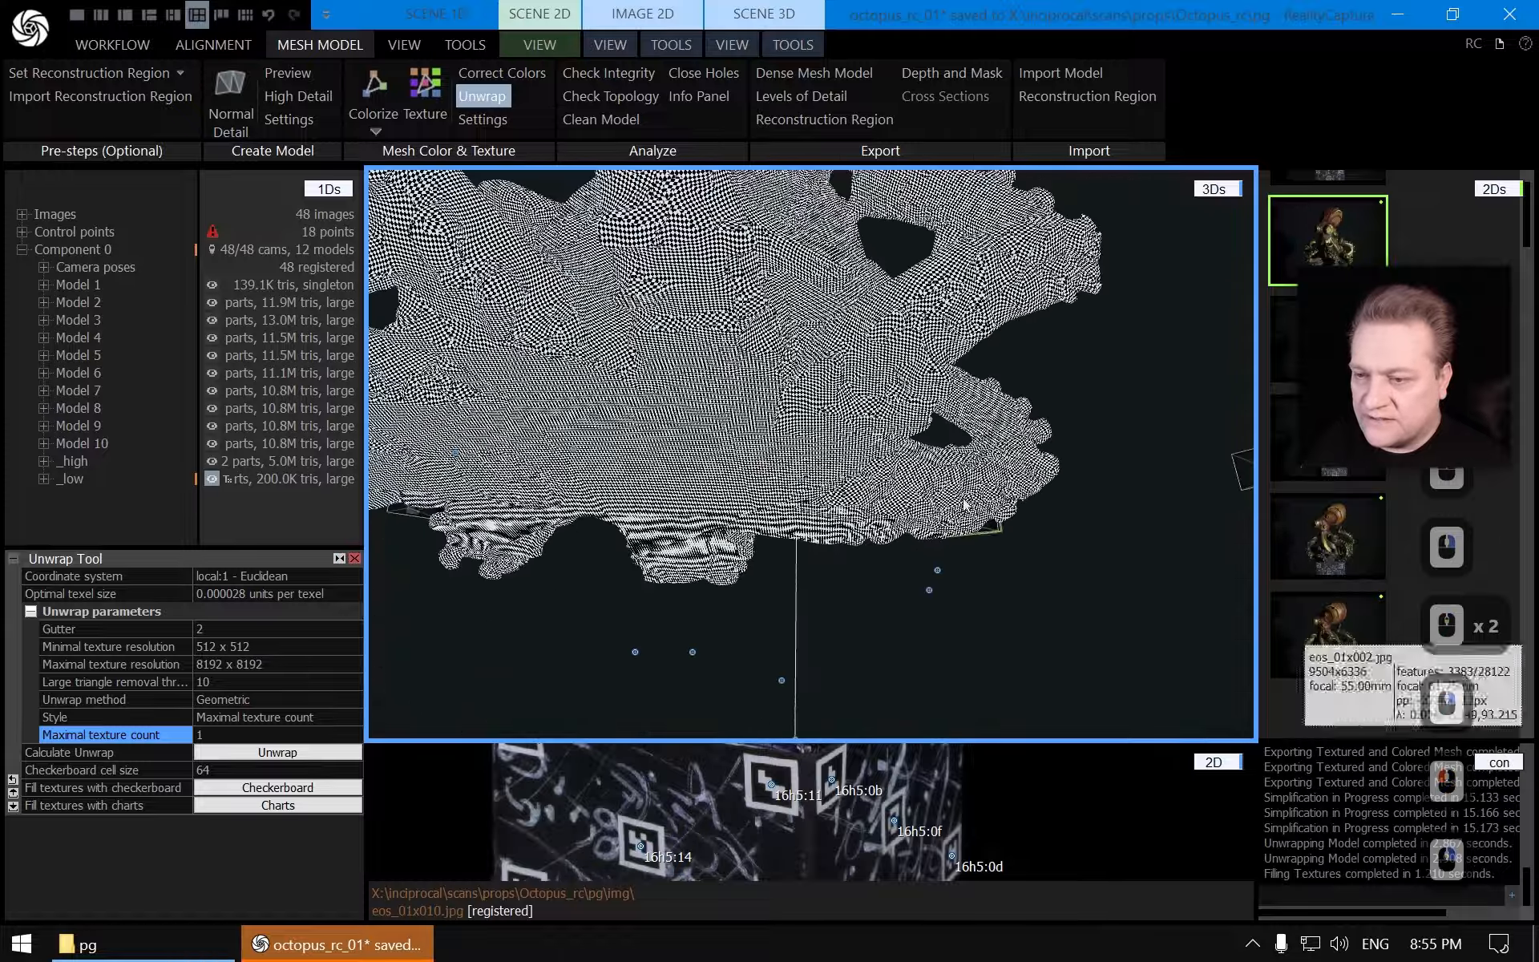
{"action": "right_click_drag", "start_coordinate": [965, 509], "coordinate": [766, 319]}
{"action": "left_click_drag", "start_coordinate": [766, 320], "coordinate": [959, 519]}
{"action": "scroll", "coordinate": [873, 505], "scroll_direction": "up", "scroll_amount": 4}
{"action": "right_click_drag", "start_coordinate": [958, 518], "coordinate": [1048, 574]}
{"action": "scroll", "coordinate": [872, 505], "scroll_direction": "down", "scroll_amount": 4}
{"action": "scroll", "coordinate": [871, 505], "scroll_direction": "down", "scroll_amount": 1}
{"action": "left_click_drag", "start_coordinate": [1047, 574], "coordinate": [815, 550]}
{"action": "right_click_drag", "start_coordinate": [814, 550], "coordinate": [781, 401]}
{"action": "scroll", "coordinate": [782, 401], "scroll_direction": "up", "scroll_amount": 4}
{"action": "left_click_drag", "start_coordinate": [781, 401], "coordinate": [838, 553]}
{"action": "right_click_drag", "start_coordinate": [838, 554], "coordinate": [797, 481]}
{"action": "scroll", "coordinate": [821, 481], "scroll_direction": "up", "scroll_amount": 3}
{"action": "scroll", "coordinate": [871, 414], "scroll_direction": "up", "scroll_amount": 4}
{"action": "left_click_drag", "start_coordinate": [797, 481], "coordinate": [1151, 507]}
{"action": "right_click_drag", "start_coordinate": [1151, 507], "coordinate": [954, 481]}
{"action": "left_click_drag", "start_coordinate": [954, 481], "coordinate": [865, 473]}
{"action": "right_click_drag", "start_coordinate": [866, 473], "coordinate": [917, 450]}
{"action": "scroll", "coordinate": [742, 458], "scroll_direction": "up", "scroll_amount": 5}
{"action": "scroll", "coordinate": [917, 450], "scroll_direction": "down", "scroll_amount": 4}
{"action": "left_click_drag", "start_coordinate": [687, 492], "coordinate": [937, 393]}
{"action": "scroll", "coordinate": [910, 414], "scroll_direction": "up", "scroll_amount": 4}
{"action": "right_click_drag", "start_coordinate": [938, 393], "coordinate": [796, 334]}
{"action": "scroll", "coordinate": [910, 414], "scroll_direction": "up", "scroll_amount": 3}
{"action": "scroll", "coordinate": [795, 334], "scroll_direction": "down", "scroll_amount": 4}
{"action": "left_click_drag", "start_coordinate": [842, 481], "coordinate": [879, 449]}
{"action": "mouse_move", "coordinate": [879, 481]}
{"action": "right_mouse_down"}
{"action": "mouse_move", "coordinate": [879, 509]}
{"action": "mouse_move", "coordinate": [870, 457]}
{"action": "right_mouse_up"}
{"action": "left_click_drag", "start_coordinate": [870, 457], "coordinate": [858, 377]}
{"action": "right_click_drag", "start_coordinate": [857, 377], "coordinate": [845, 313]}
{"action": "scroll", "coordinate": [845, 313], "scroll_direction": "up", "scroll_amount": 6}
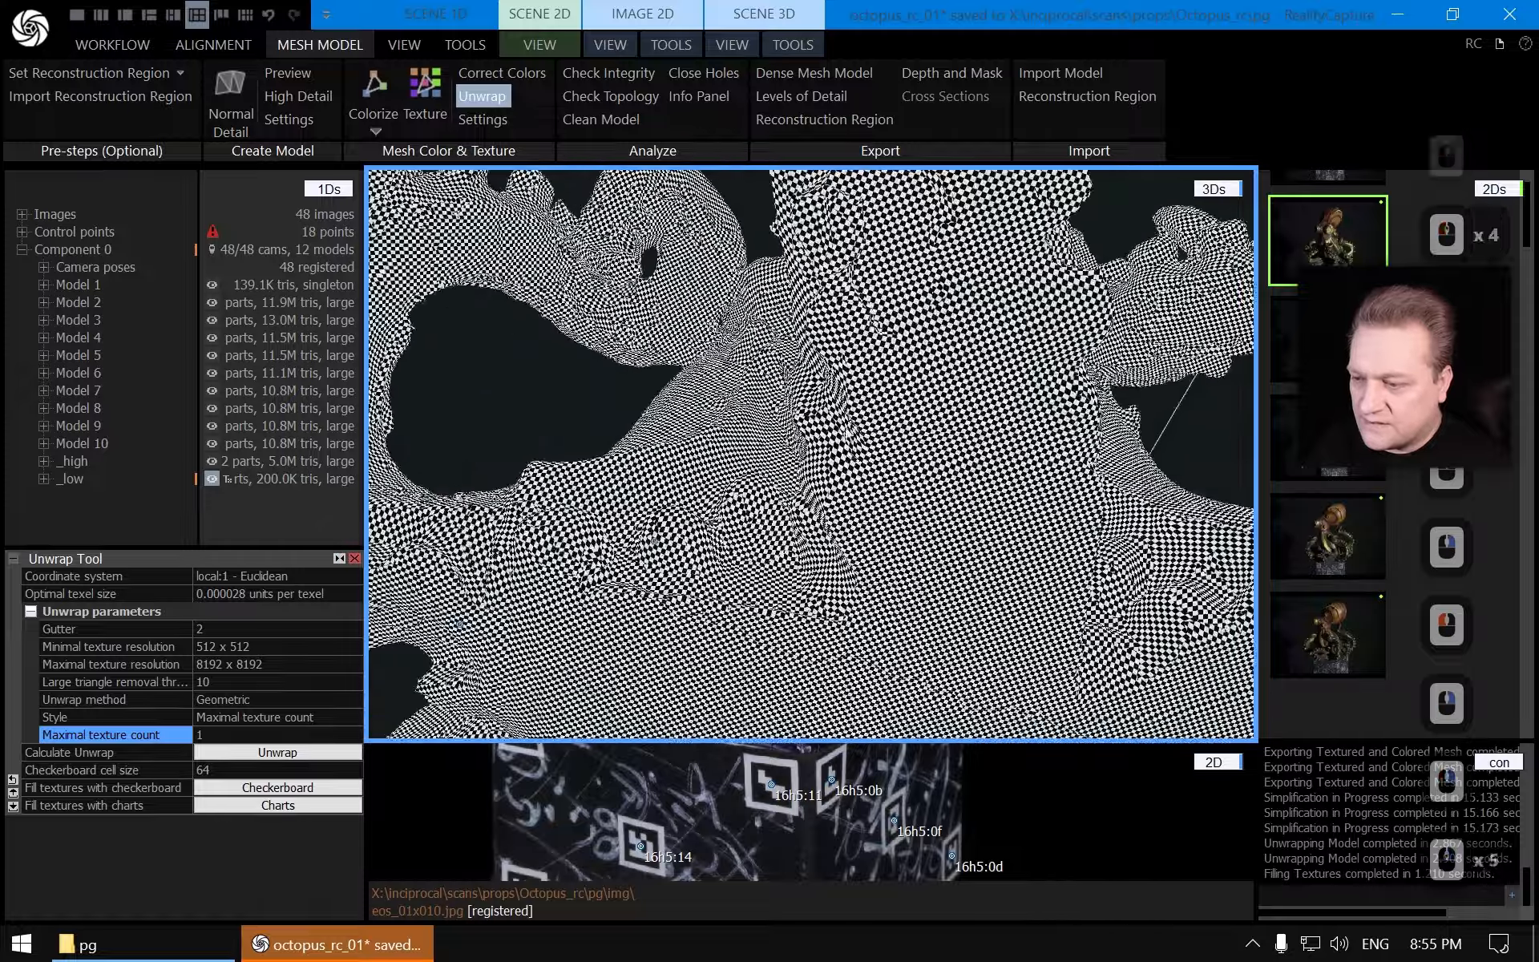
{"action": "scroll", "coordinate": [854, 473], "scroll_direction": "down", "scroll_amount": 7}
{"action": "scroll", "coordinate": [831, 425], "scroll_direction": "up", "scroll_amount": 9}
{"action": "right_click_drag", "start_coordinate": [831, 425], "coordinate": [805, 435]}
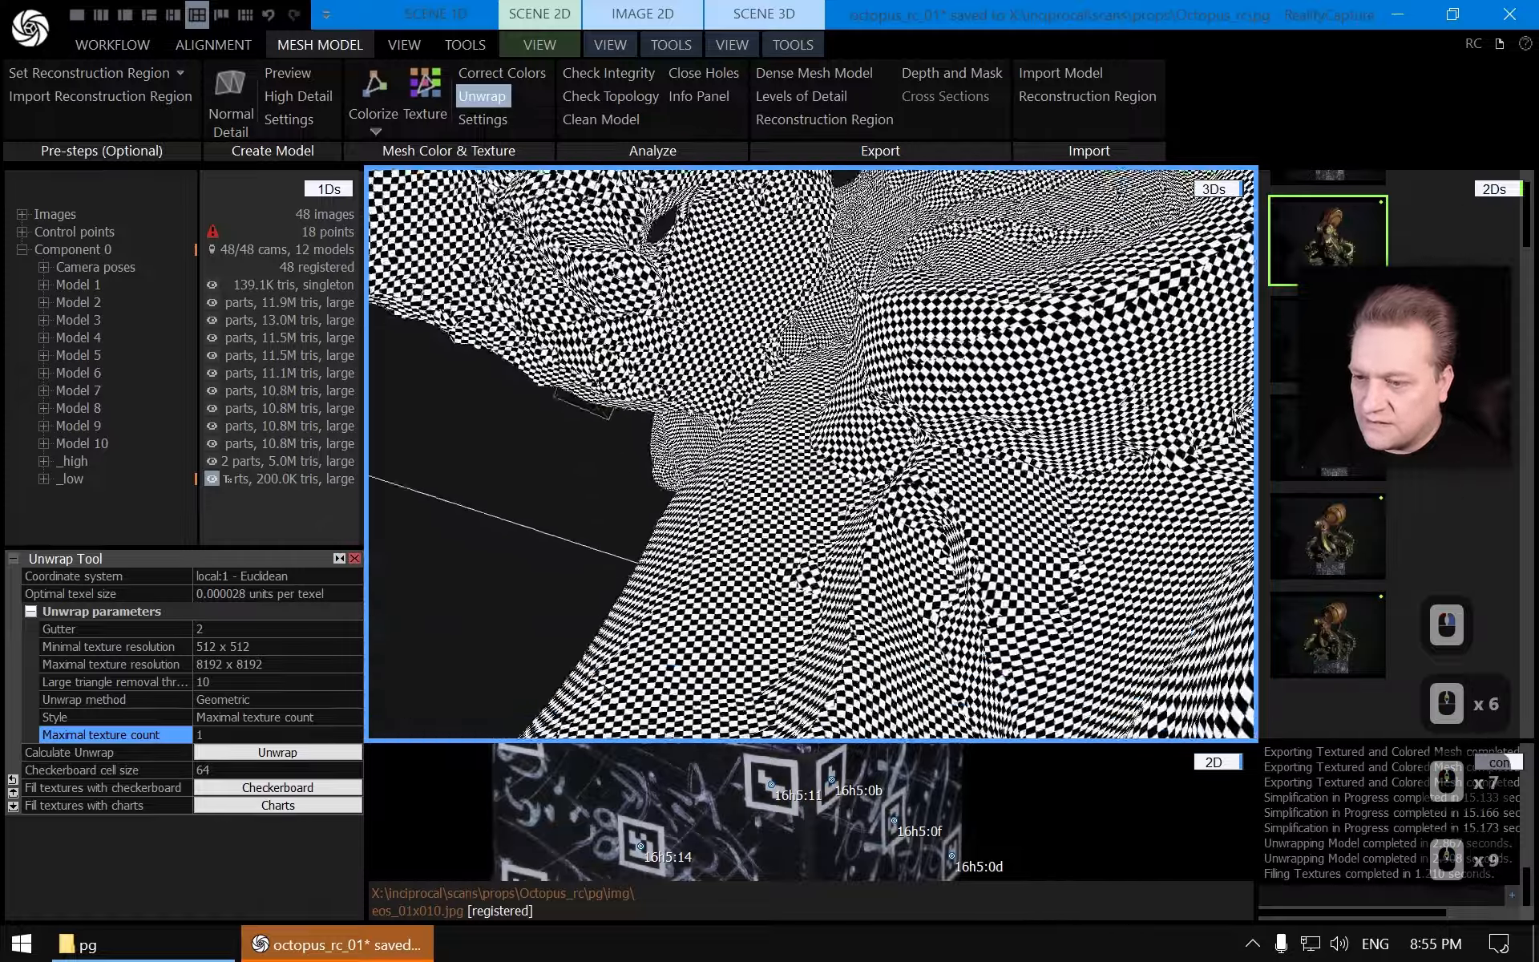
{"action": "scroll", "coordinate": [806, 435], "scroll_direction": "down", "scroll_amount": 8}
{"action": "scroll", "coordinate": [805, 435], "scroll_direction": "down", "scroll_amount": 15}
{"action": "left_click_drag", "start_coordinate": [838, 453], "coordinate": [852, 525]}
{"action": "right_click_drag", "start_coordinate": [852, 525], "coordinate": [930, 471]}
{"action": "scroll", "coordinate": [931, 471], "scroll_direction": "up", "scroll_amount": 4}
{"action": "left_click_drag", "start_coordinate": [931, 470], "coordinate": [801, 577]}
{"action": "right_click_drag", "start_coordinate": [801, 577], "coordinate": [765, 590]}
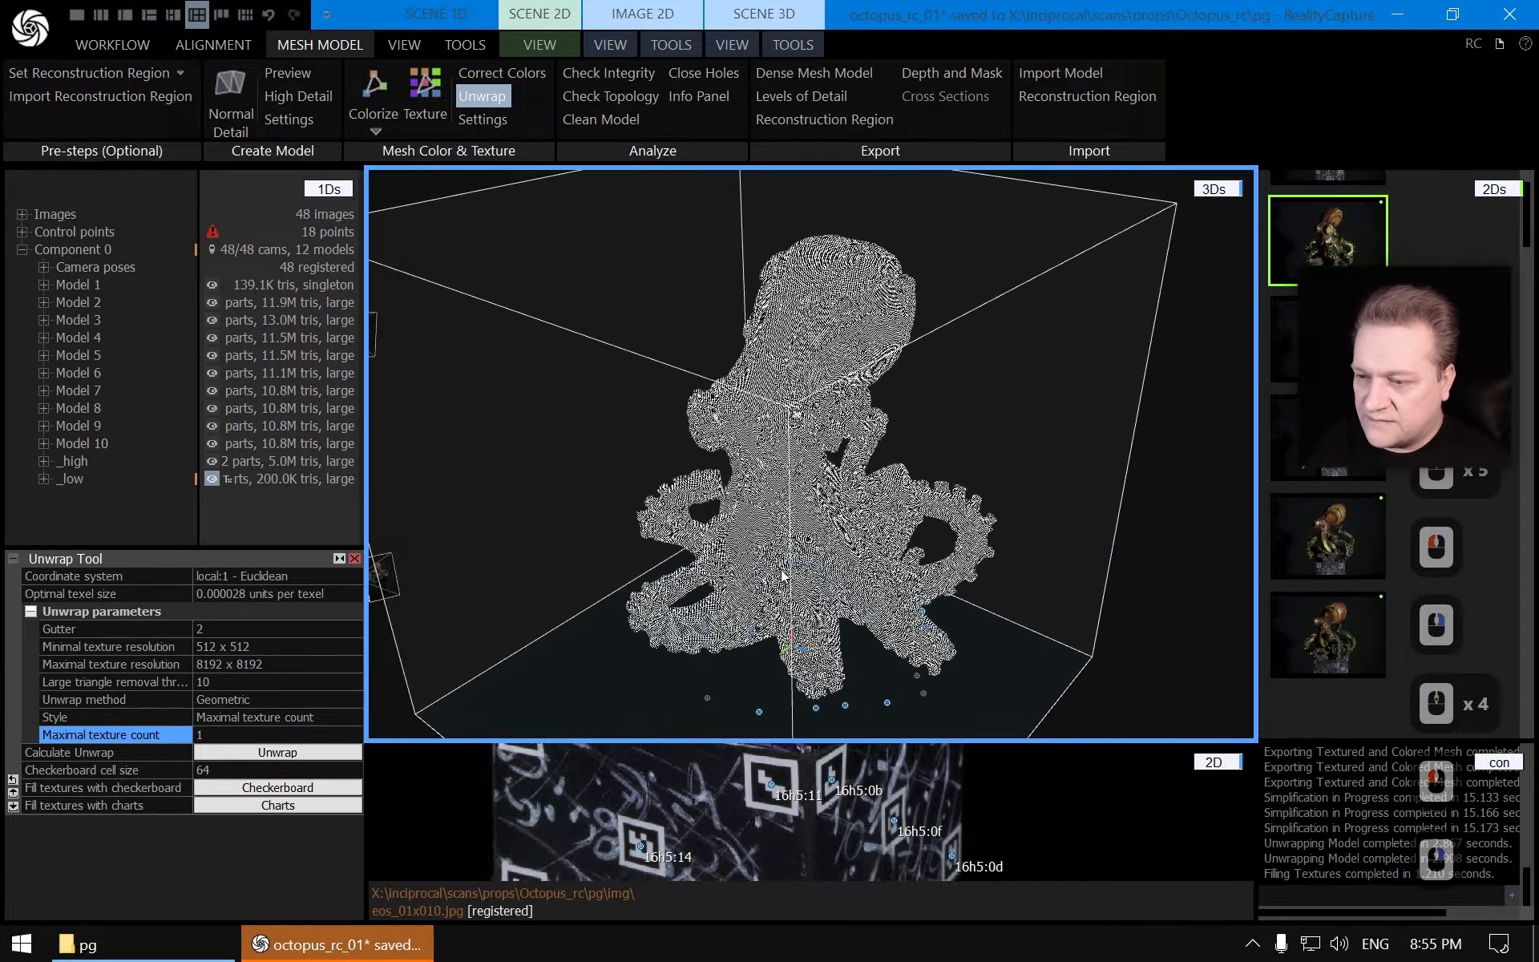
{"action": "scroll", "coordinate": [810, 556], "scroll_direction": "up", "scroll_amount": 2}
{"action": "scroll", "coordinate": [812, 558], "scroll_direction": "down", "scroll_amount": 2}
{"action": "left_click_drag", "start_coordinate": [804, 532], "coordinate": [870, 521]}
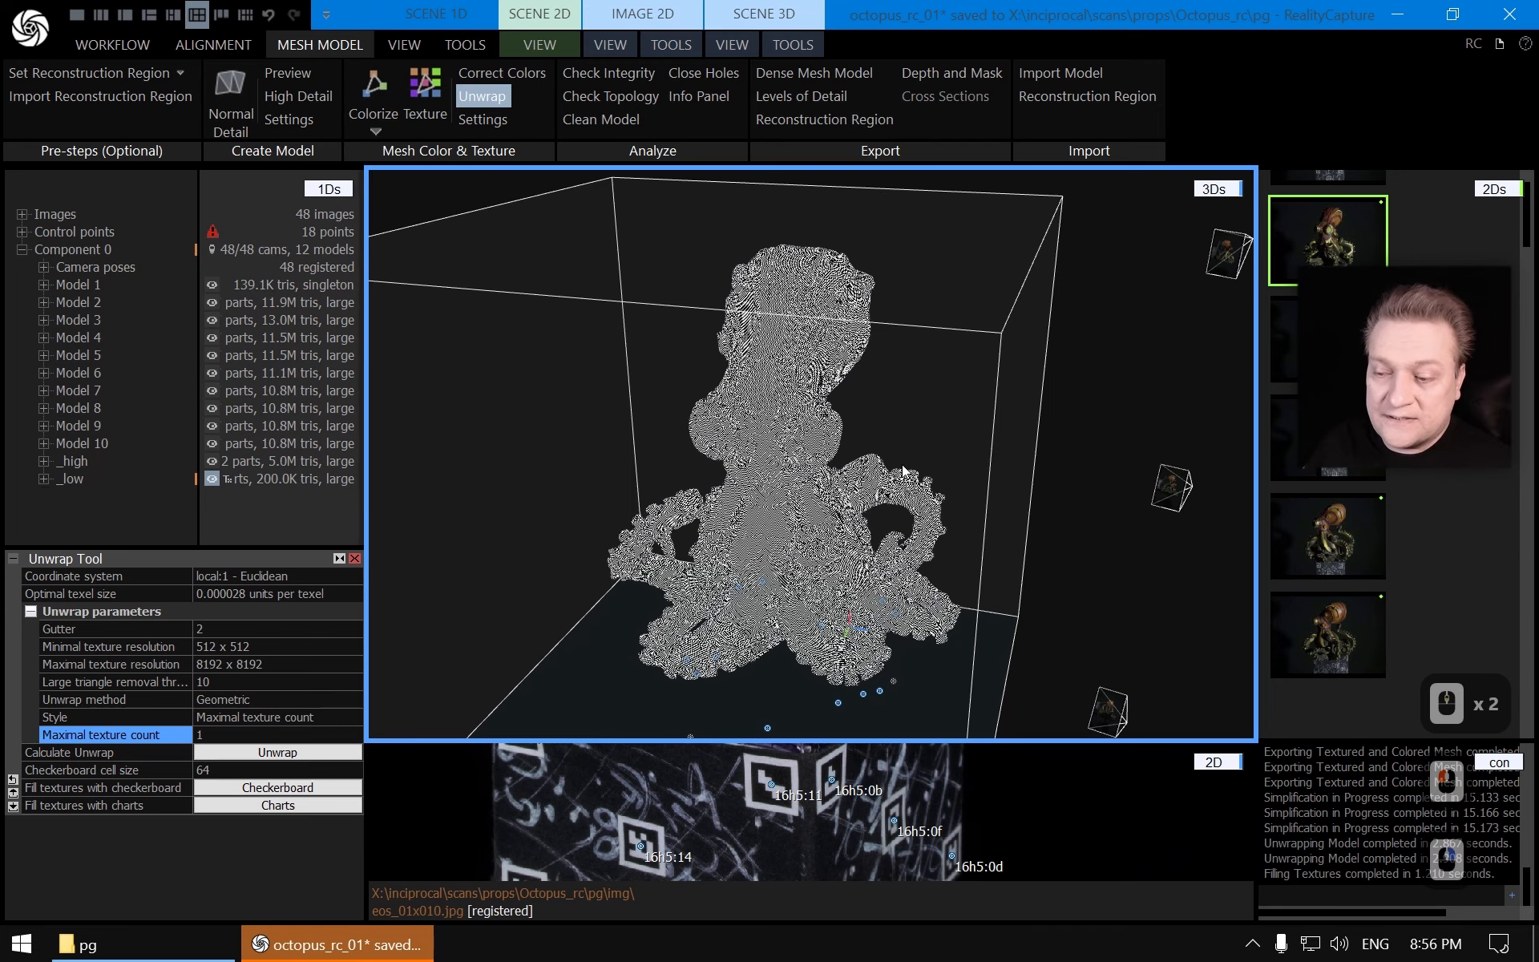
Save the RealityCapture project
{"action": "left_click", "coordinate": [360, 952]}
{"action": "left_click", "coordinate": [360, 953]}
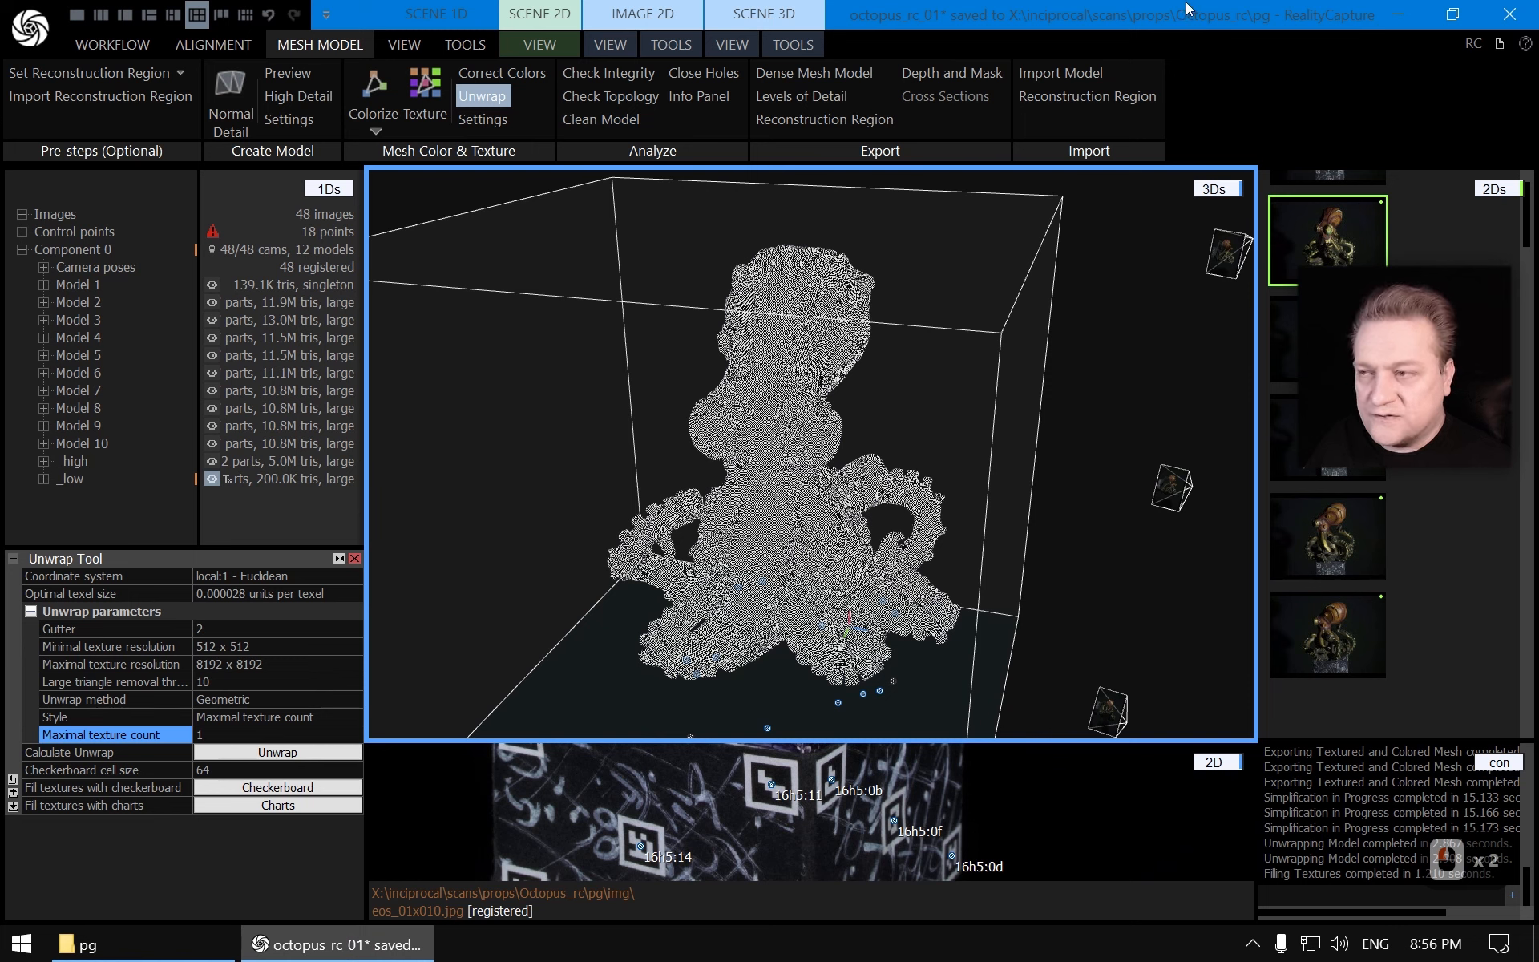
{"action": "key", "text": "ctrl"}
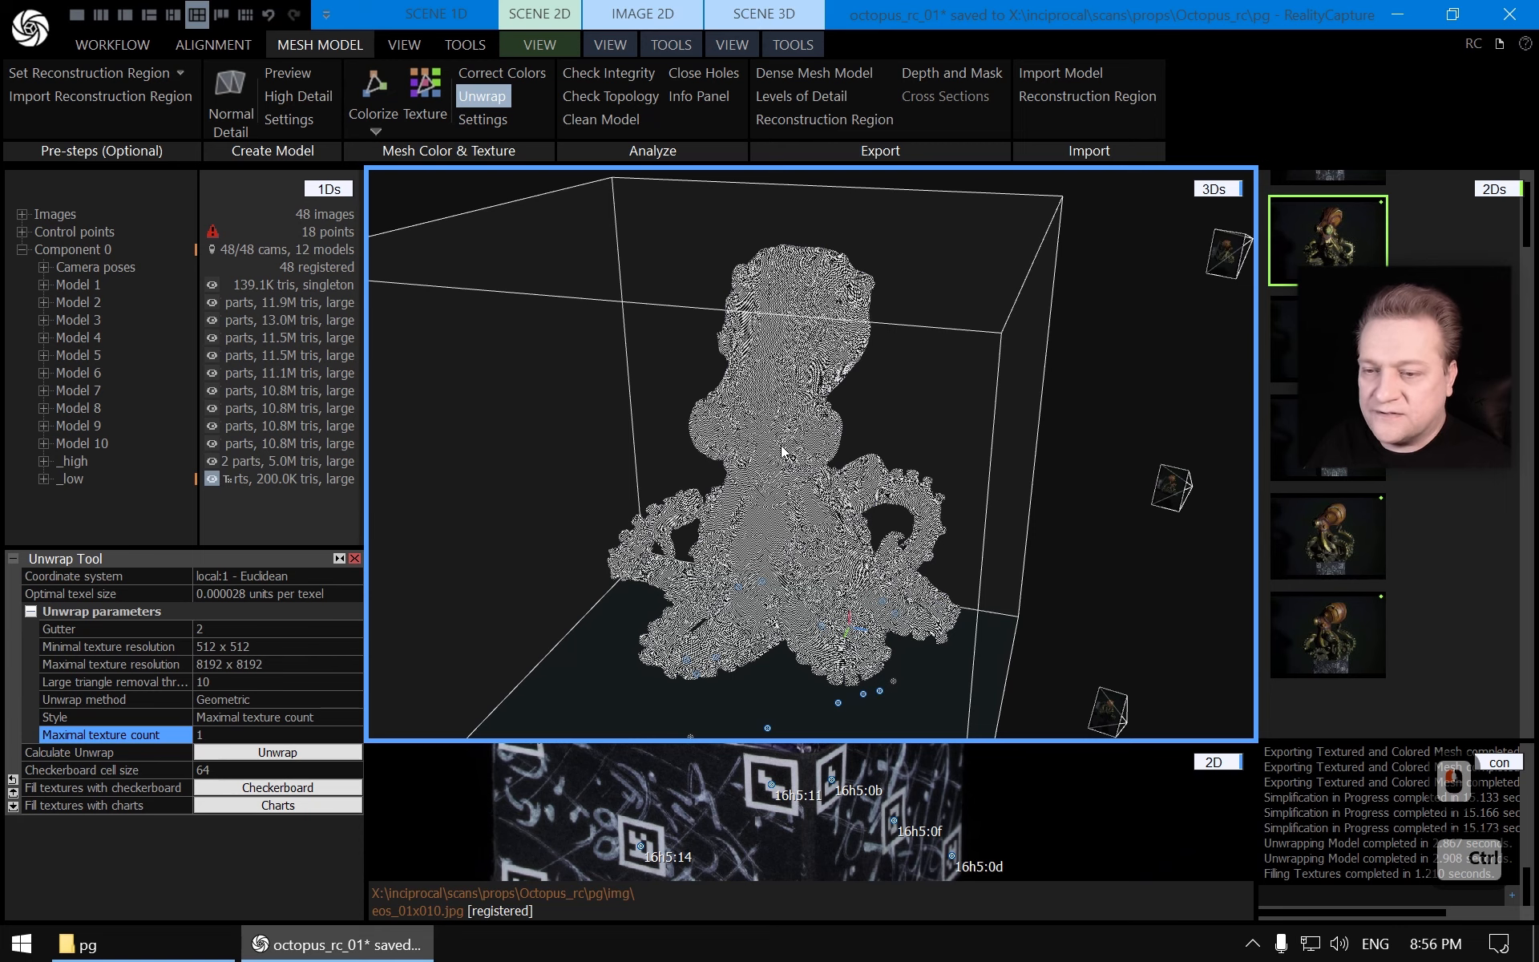
{"action": "key", "text": "ctrl+s"}
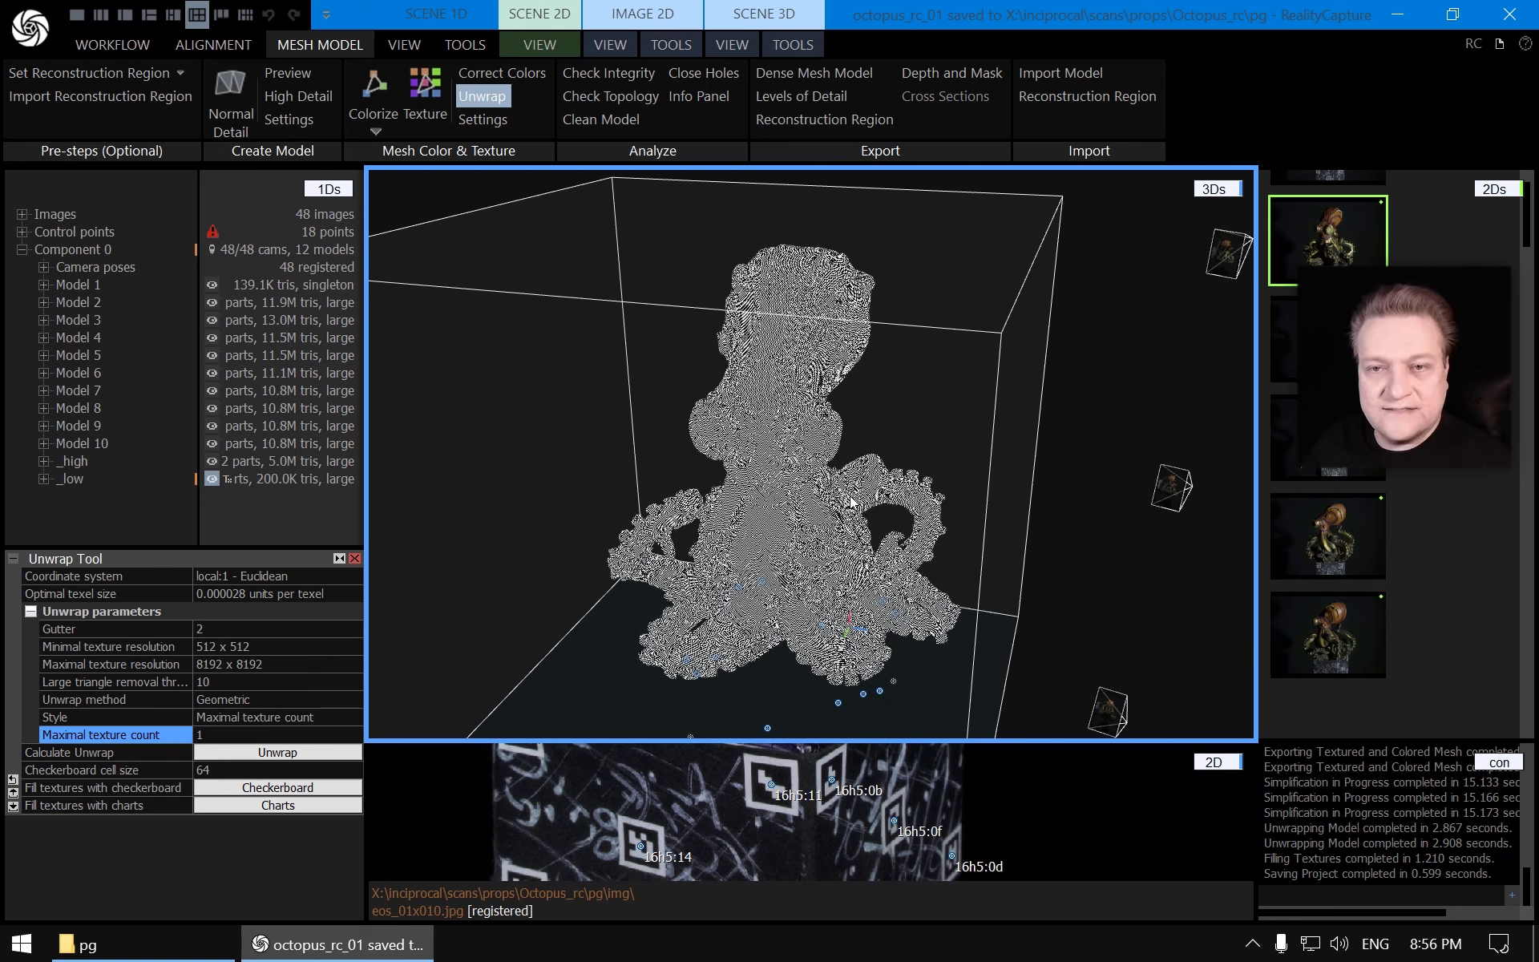
{"action": "key", "text": "ctrl"}
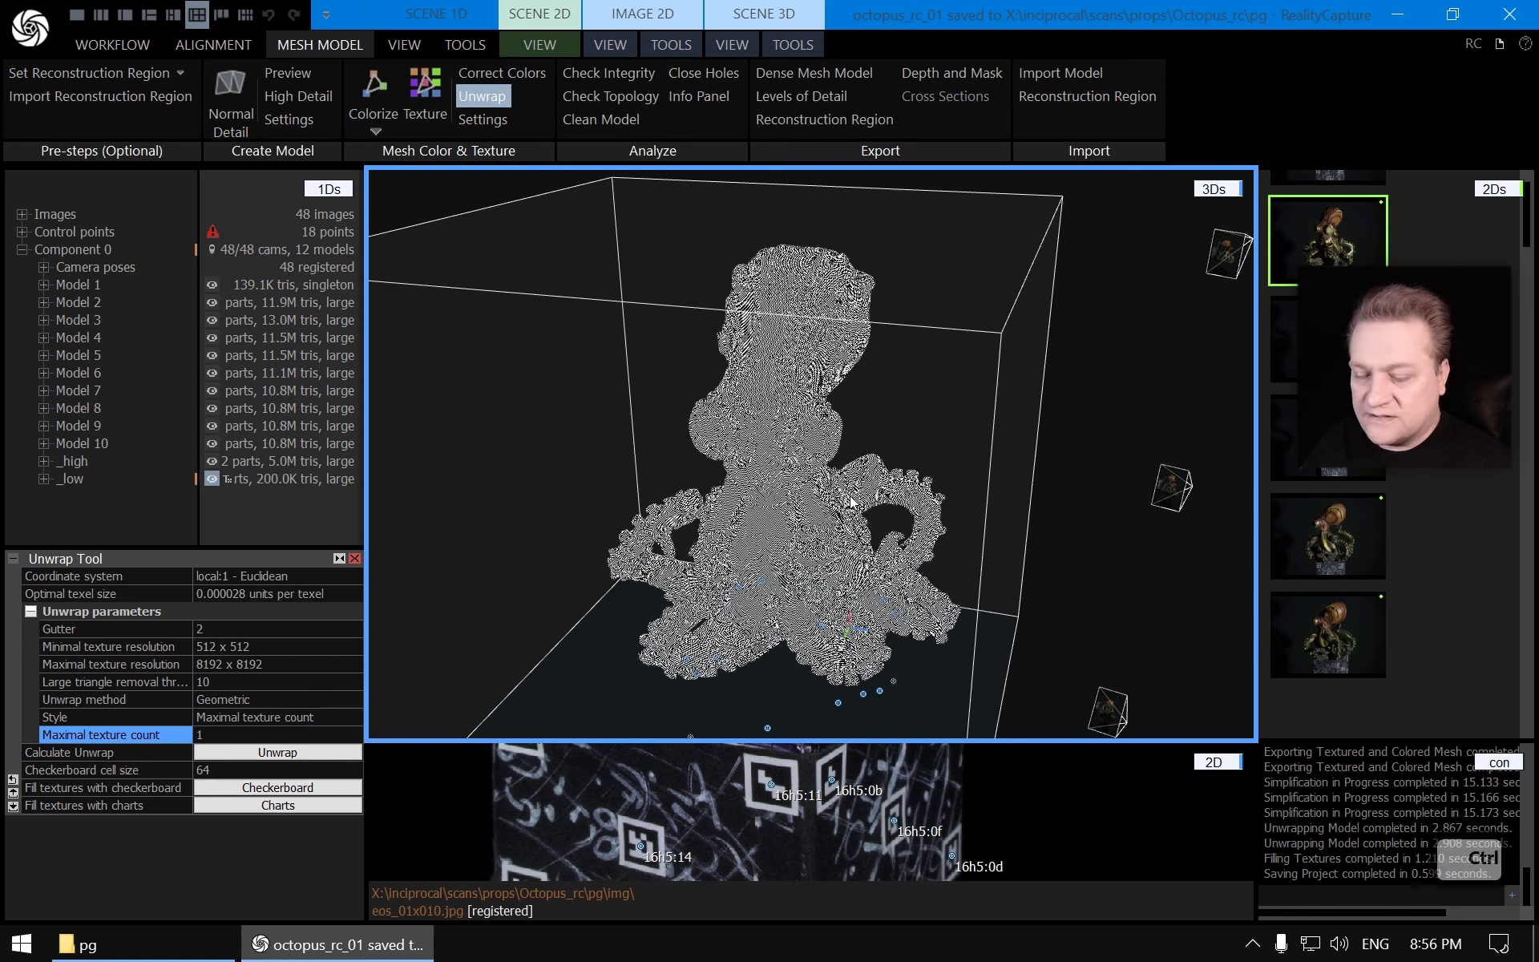
{"action": "key", "text": "ctrl+s"}
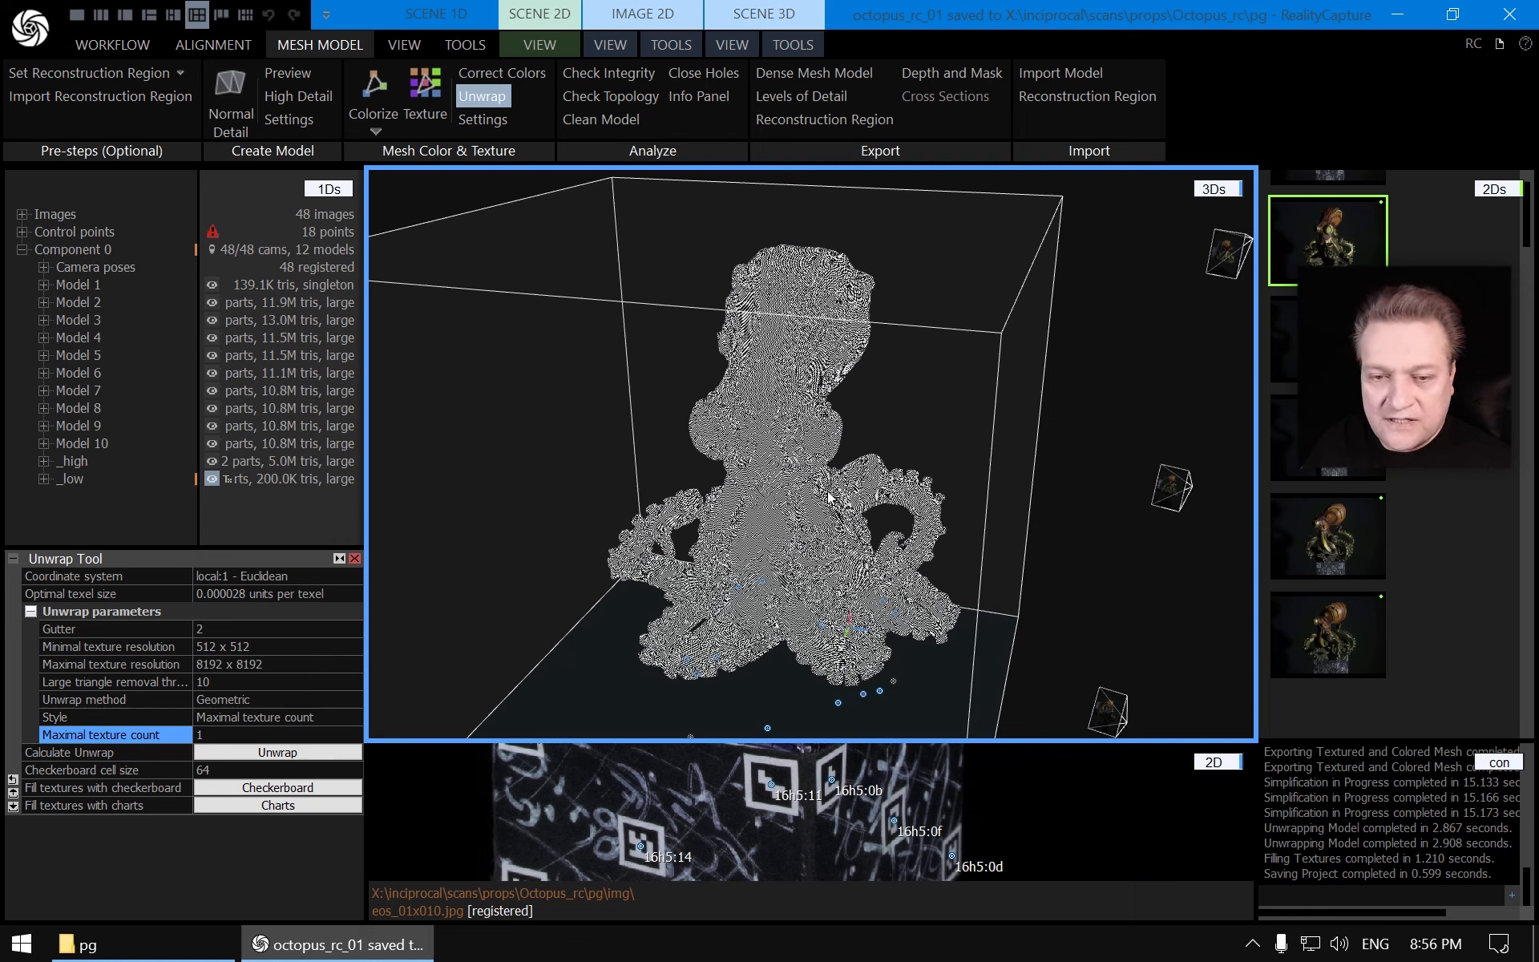
Export the _low model as a Wavefront obj (.obj) named _low into the Octopus_rc pg folder, replacing the existing file, and save the project
{"action": "left_click", "coordinate": [74, 479]}
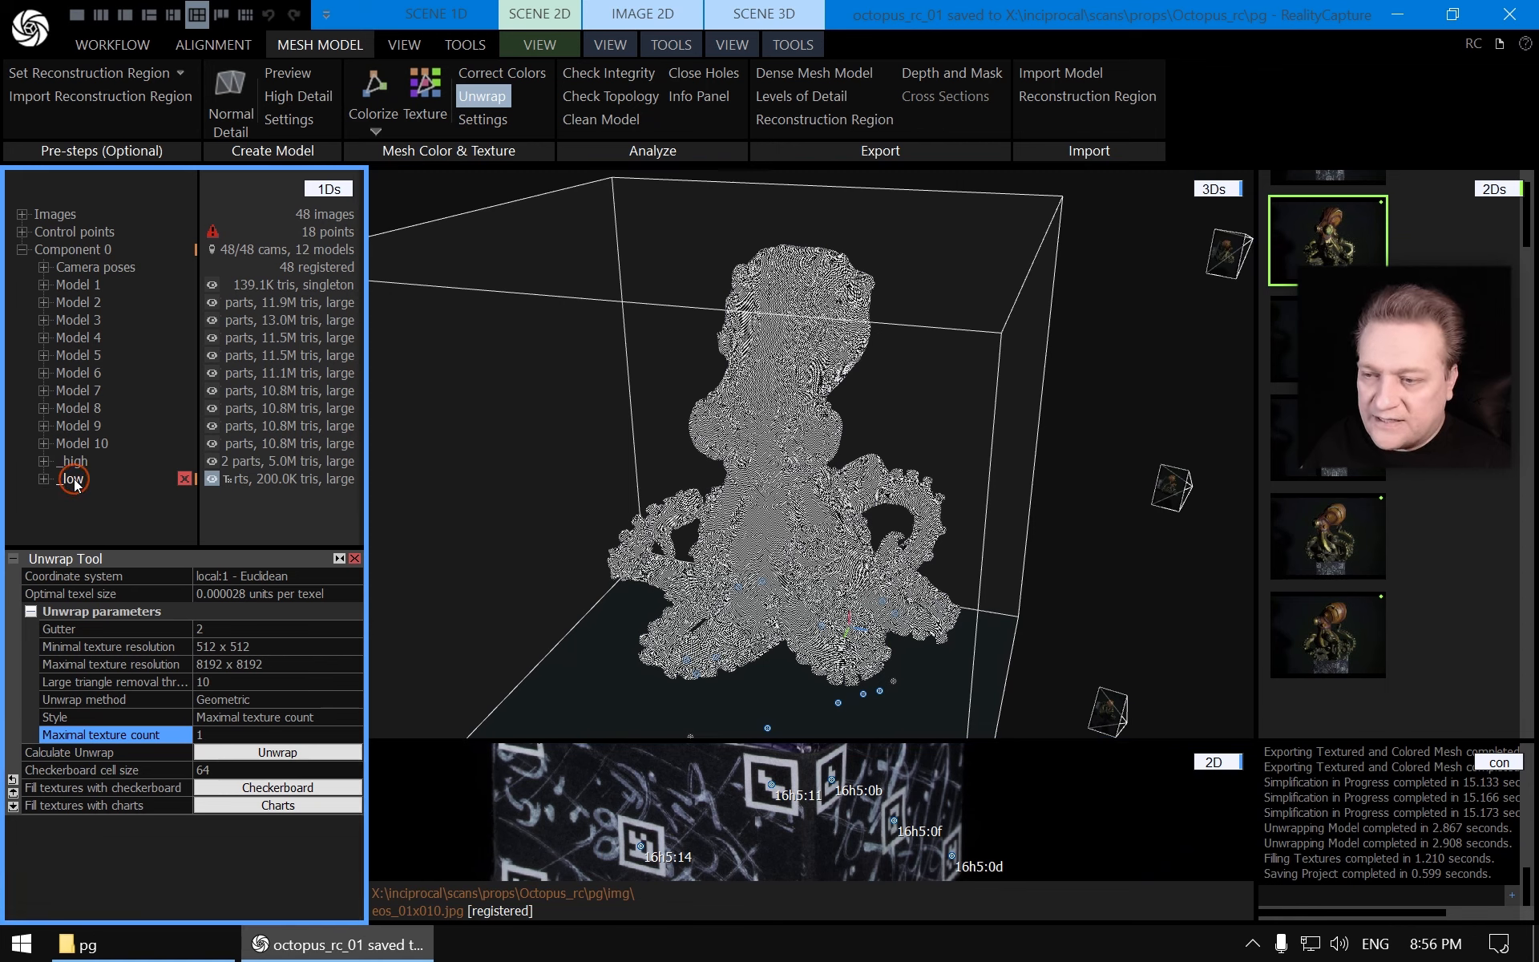
{"action": "left_click", "coordinate": [793, 44]}
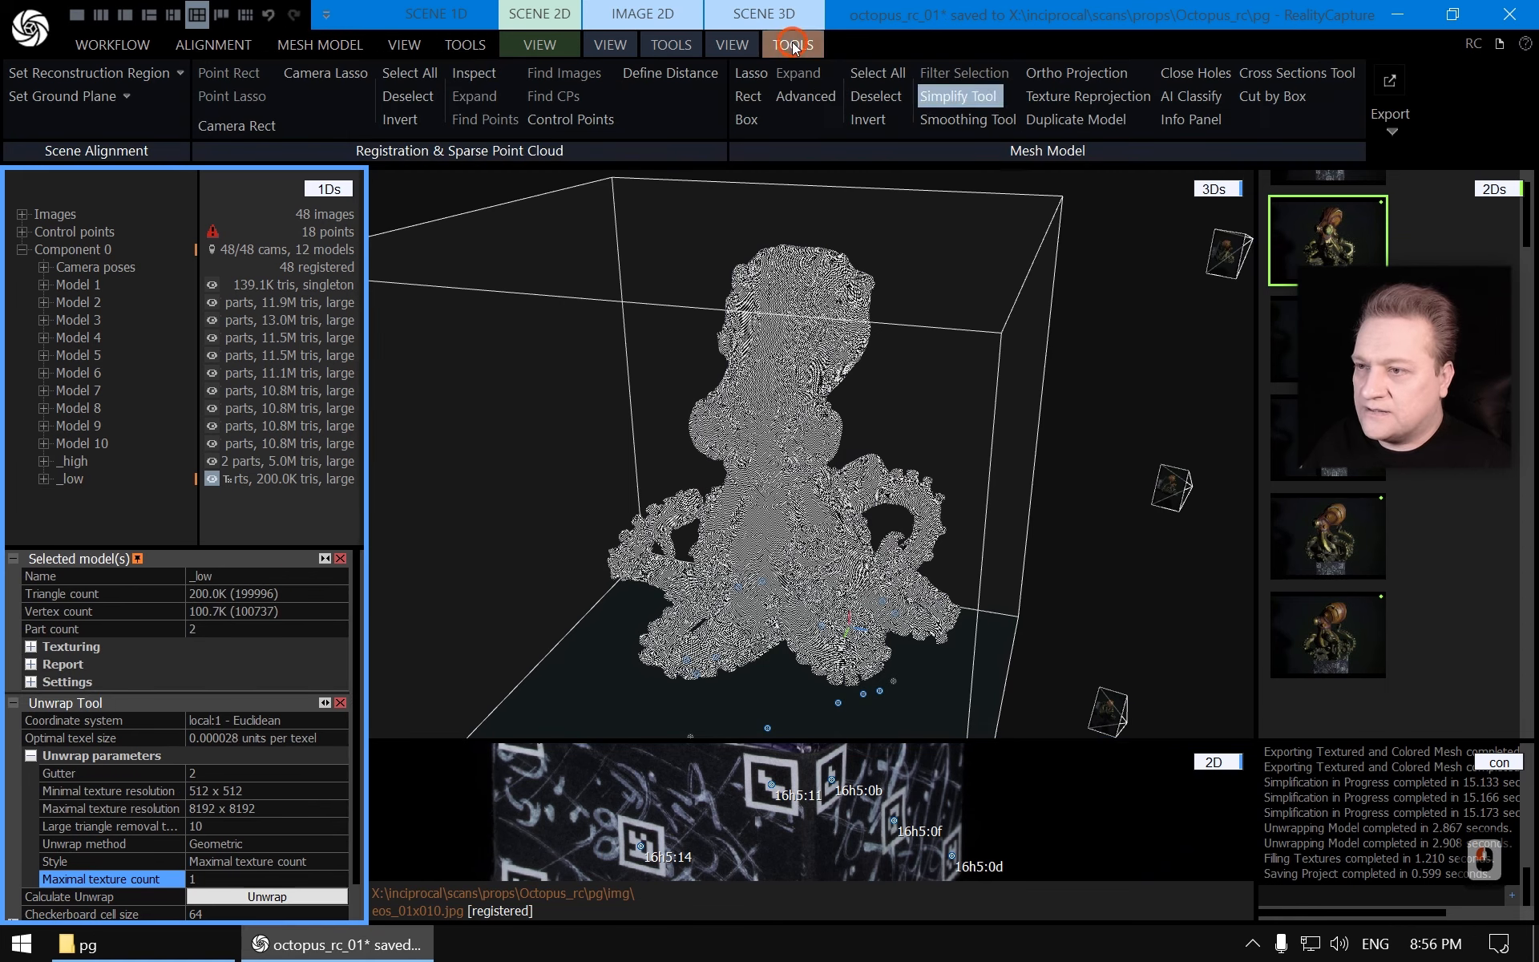
{"action": "left_click", "coordinate": [1391, 122]}
{"action": "left_click", "coordinate": [1264, 181]}
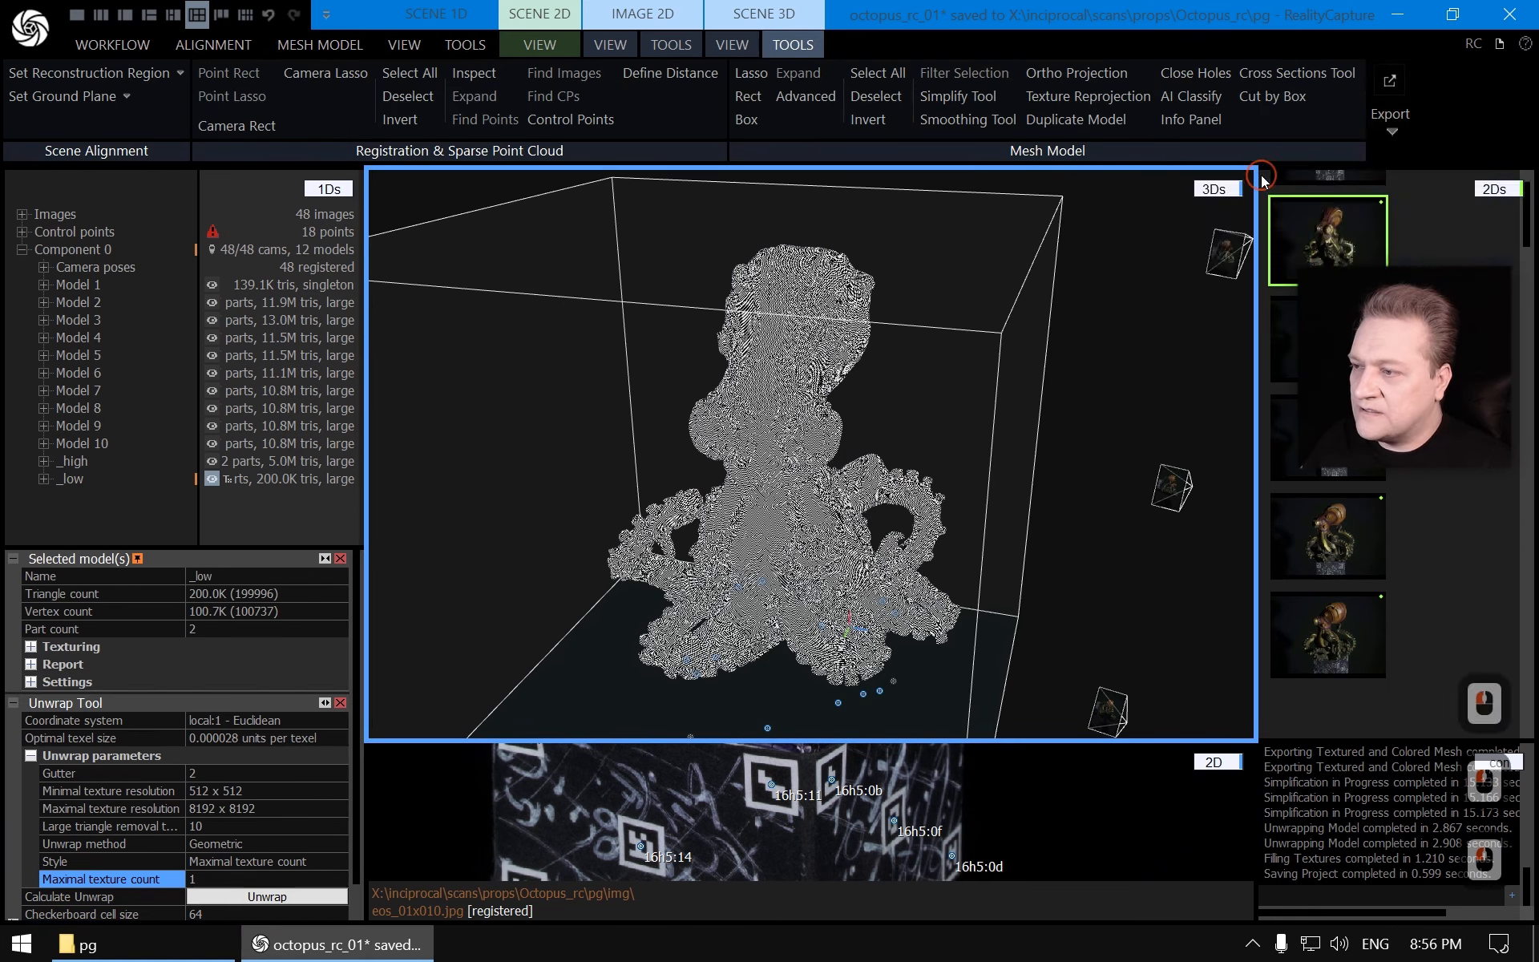
{"action": "left_click", "coordinate": [502, 782]}
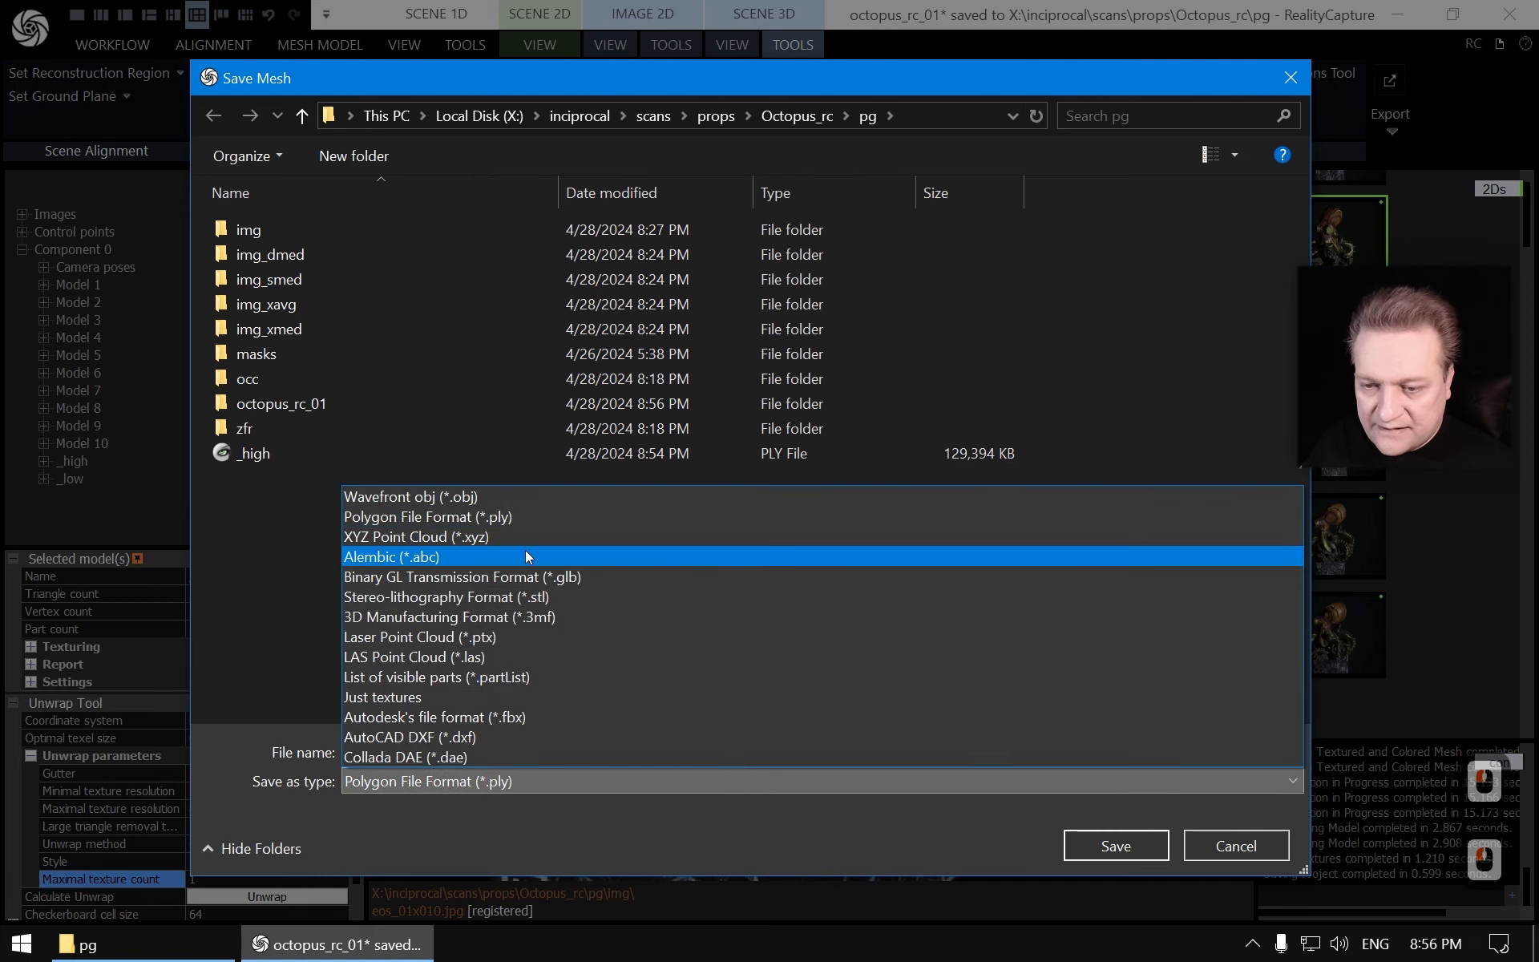
{"action": "left_click", "coordinate": [512, 498]}
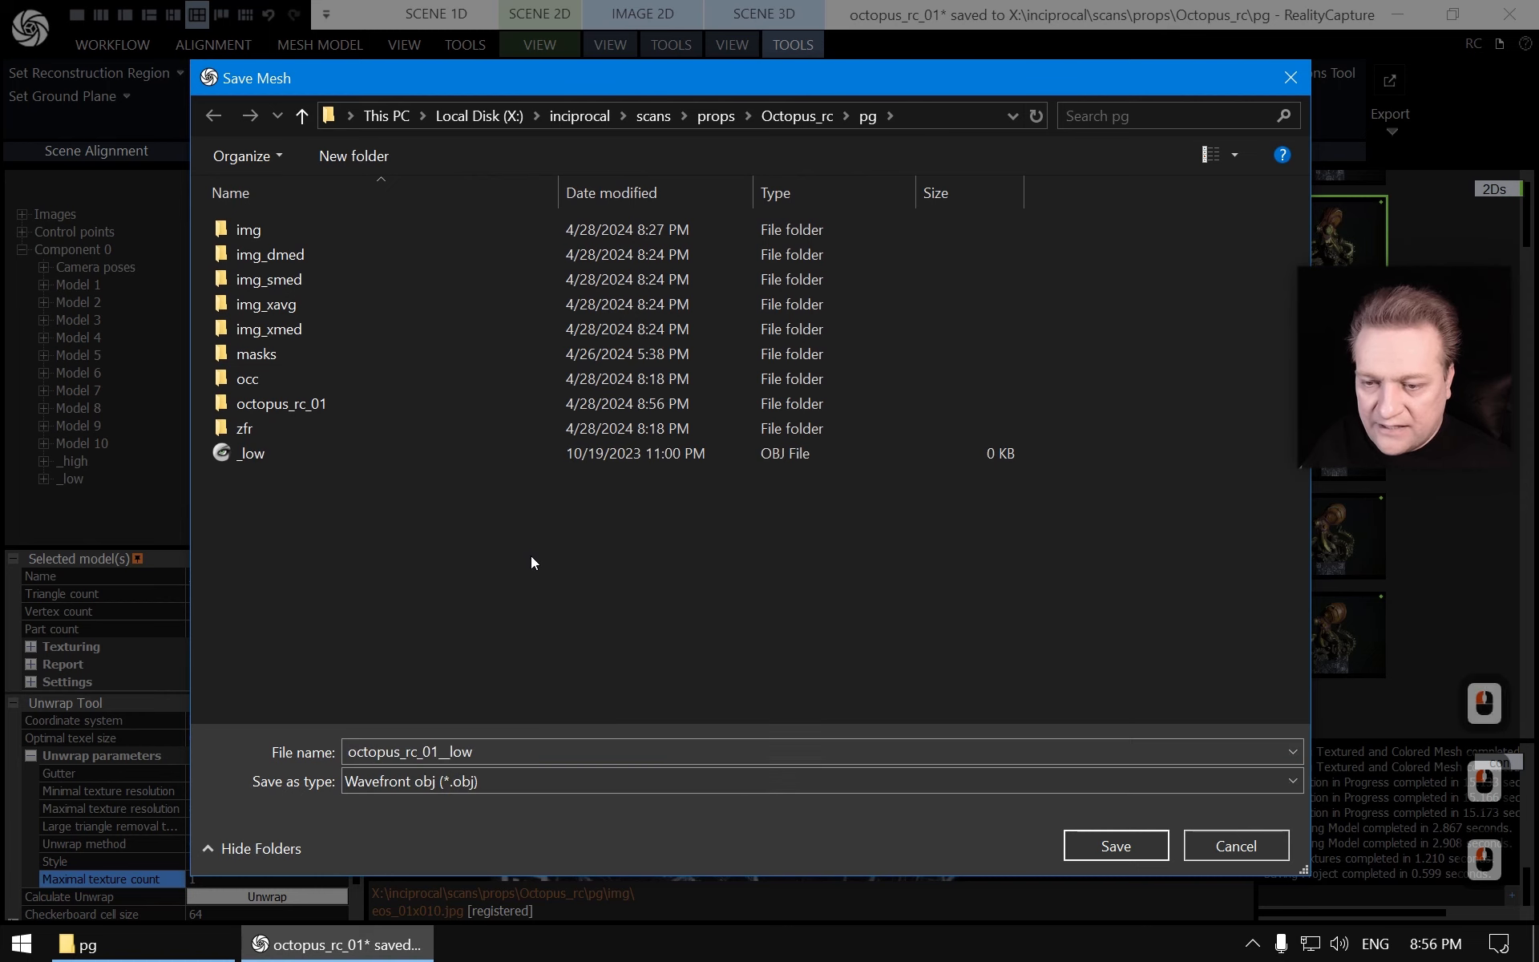
{"action": "double_click", "coordinate": [250, 454]}
{"action": "left_click", "coordinate": [826, 478]}
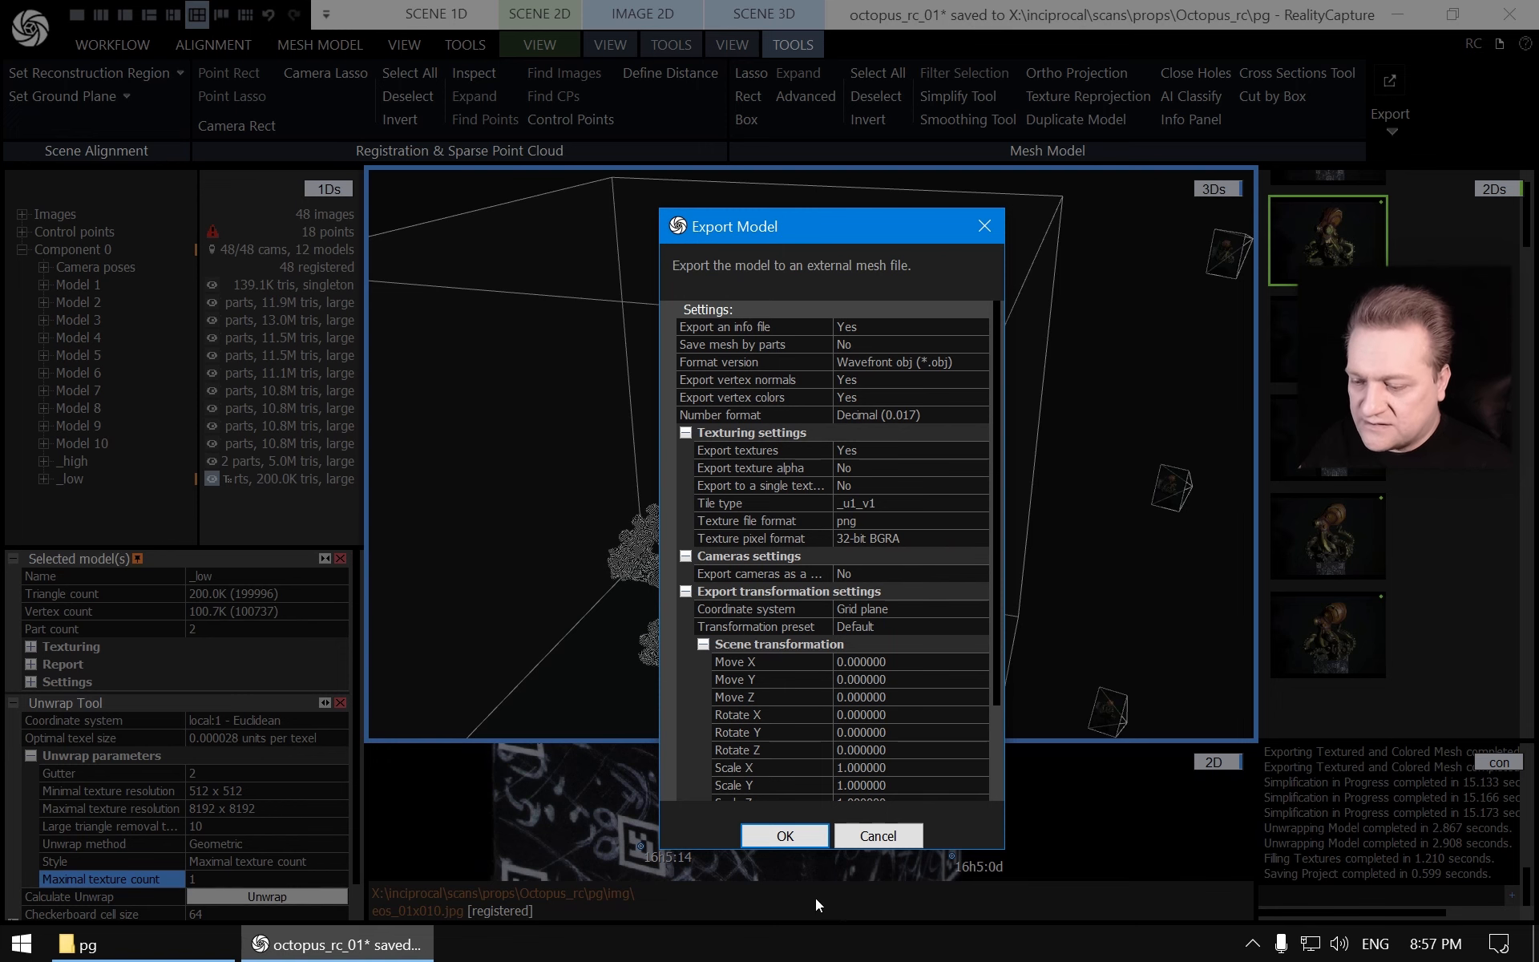
{"action": "left_click", "coordinate": [788, 834]}
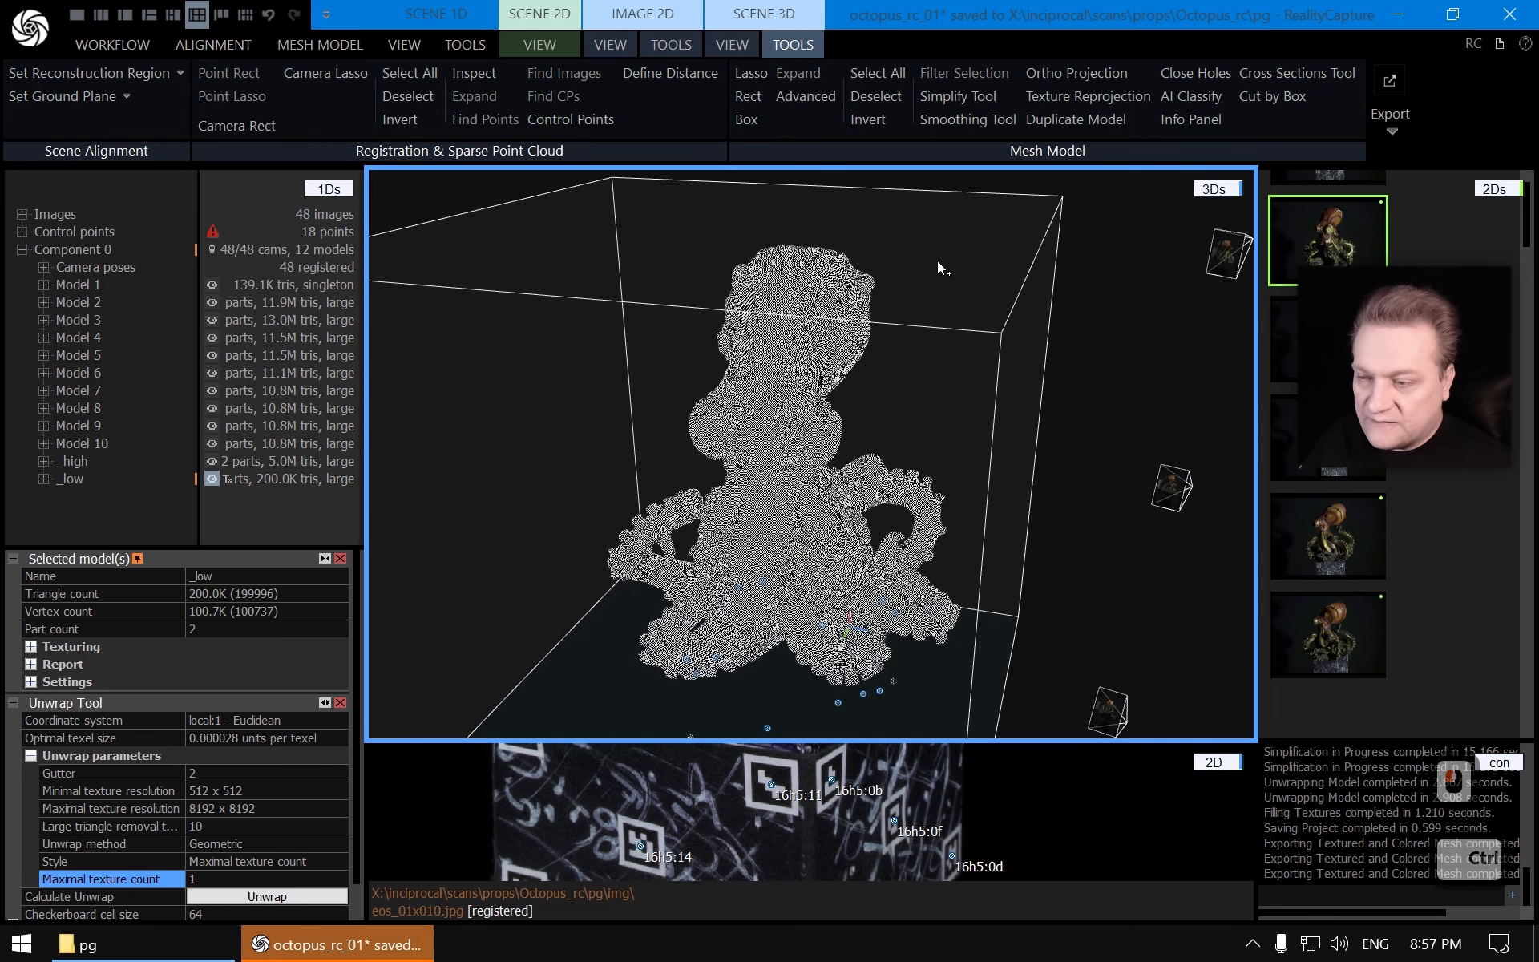
{"action": "key", "text": "ctrl+s"}
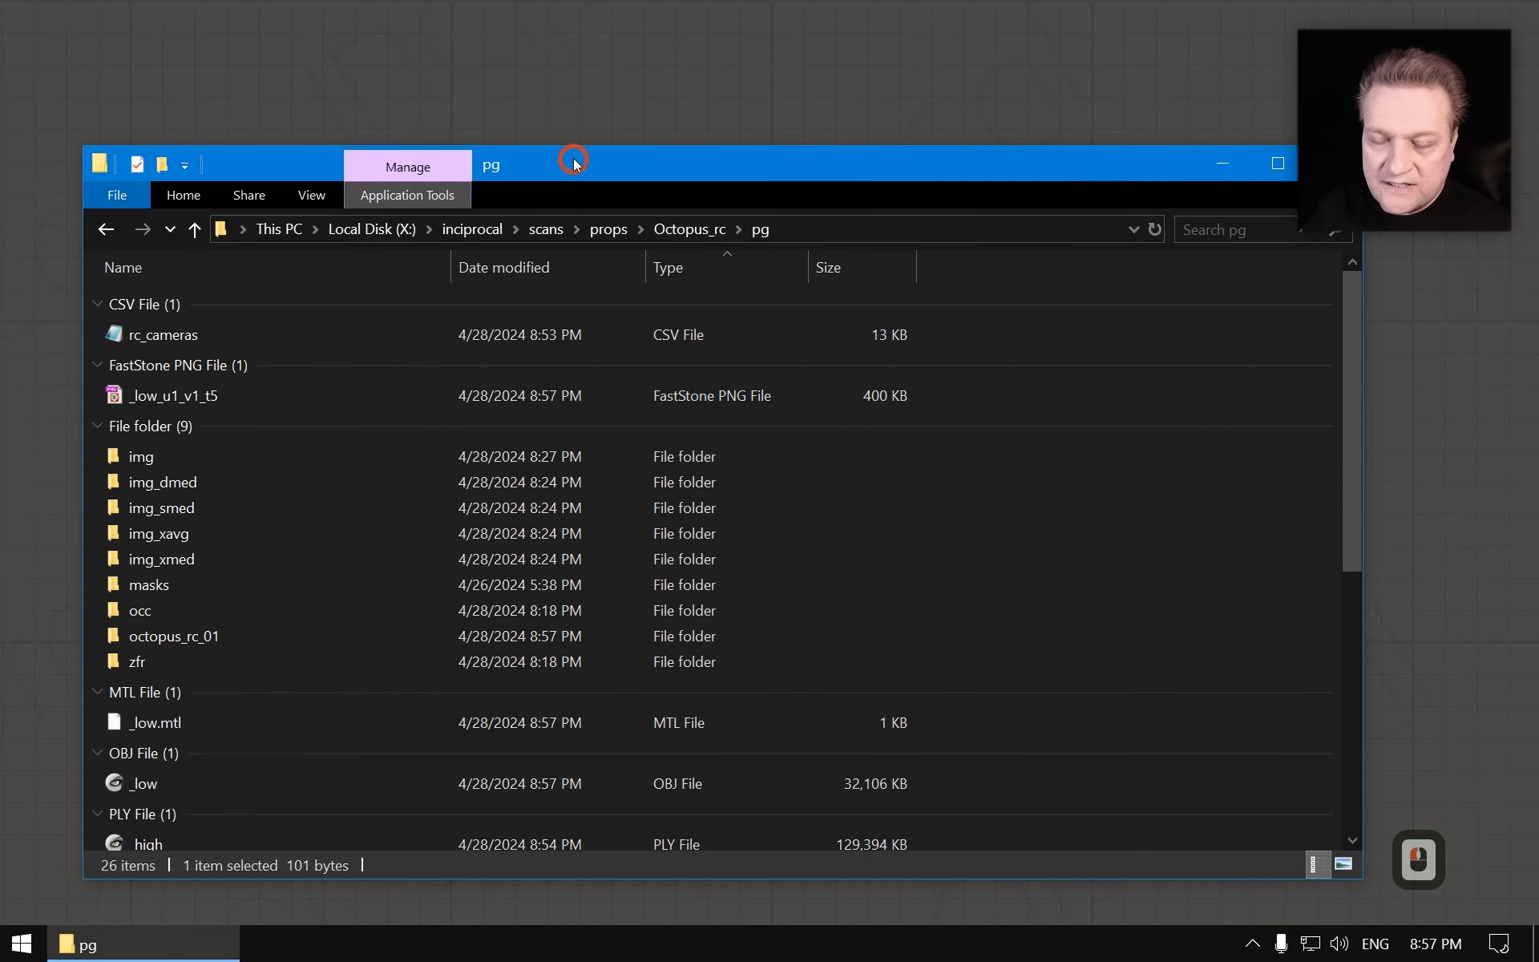
Open the exported rc_cameras CSV file from the pg folder to inspect its contents
{"action": "left_click_drag", "start_coordinate": [574, 161], "coordinate": [559, 59]}
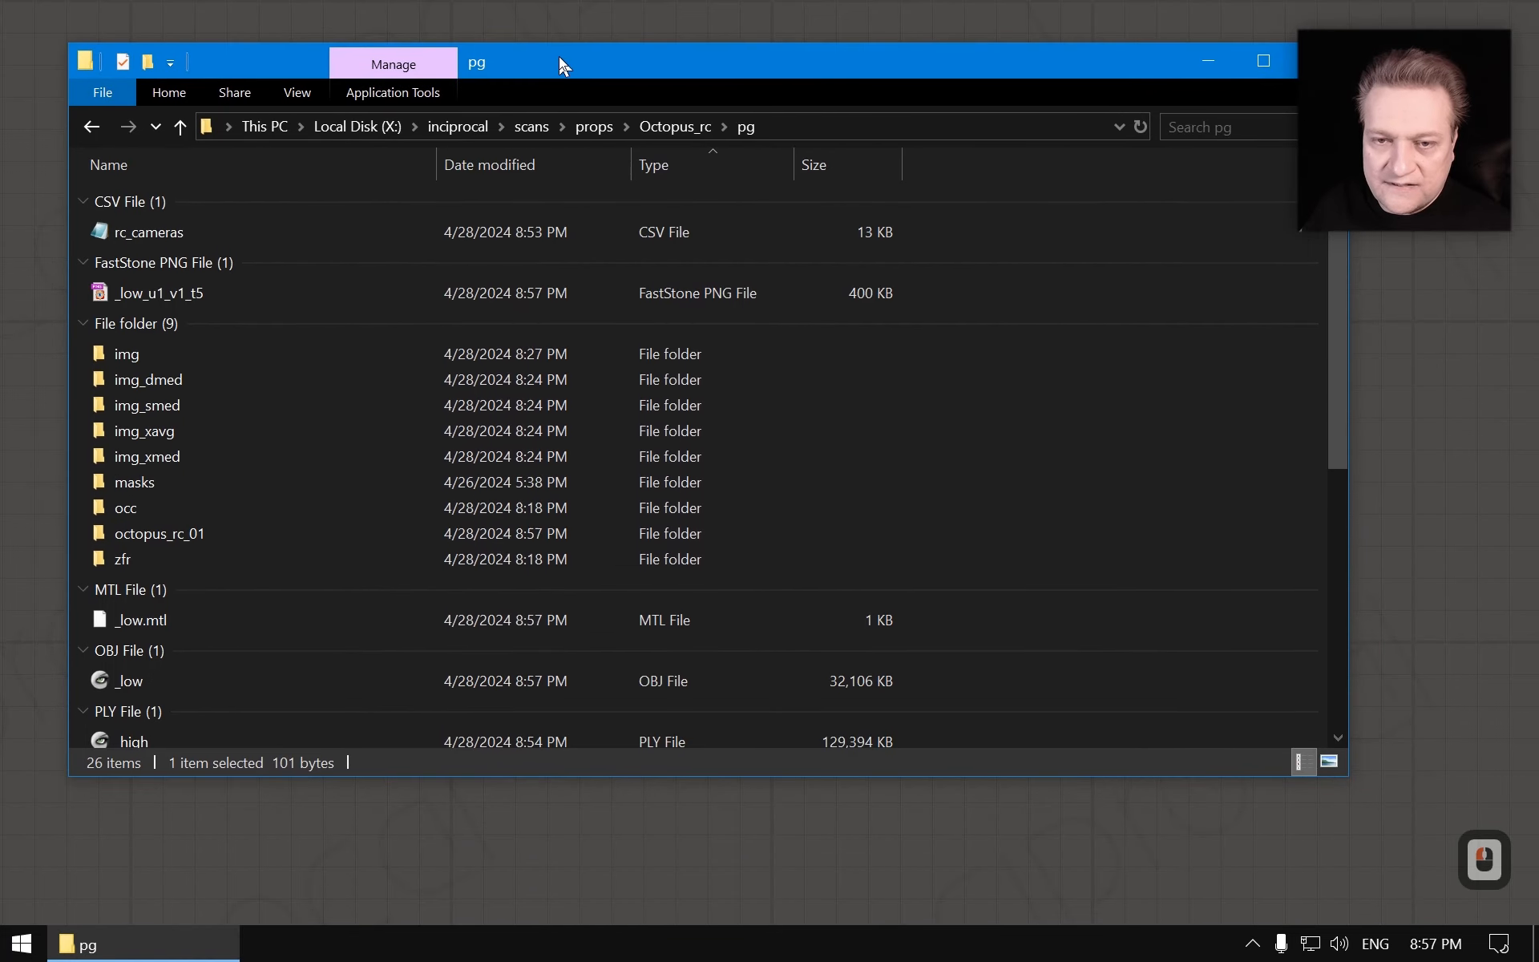
{"action": "double_click", "coordinate": [146, 232]}
{"action": "scroll", "coordinate": [527, 393], "scroll_direction": "down", "scroll_amount": 20}
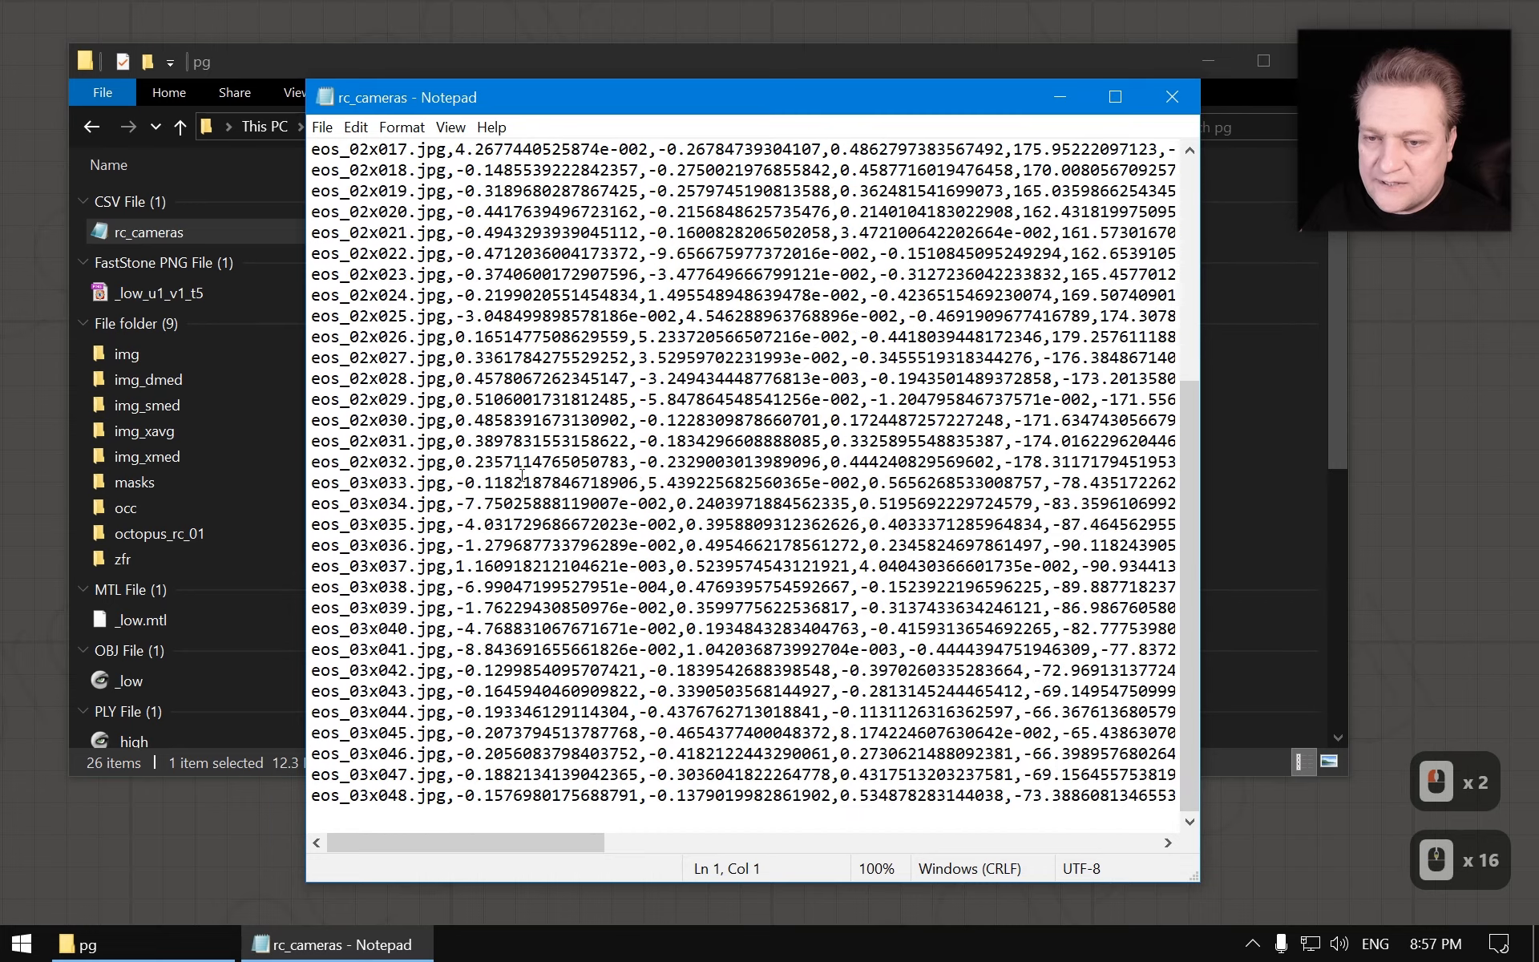
Close the CSV and run the rc_cameras.csv to cameras.xml batch script to convert the camera registration
{"action": "scroll", "coordinate": [527, 393], "scroll_direction": "up", "scroll_amount": 15}
{"action": "key", "text": "alt+F4"}
{"action": "scroll", "coordinate": [273, 494], "scroll_direction": "down", "scroll_amount": 1}
{"action": "scroll", "coordinate": [273, 494], "scroll_direction": "down", "scroll_amount": 12}
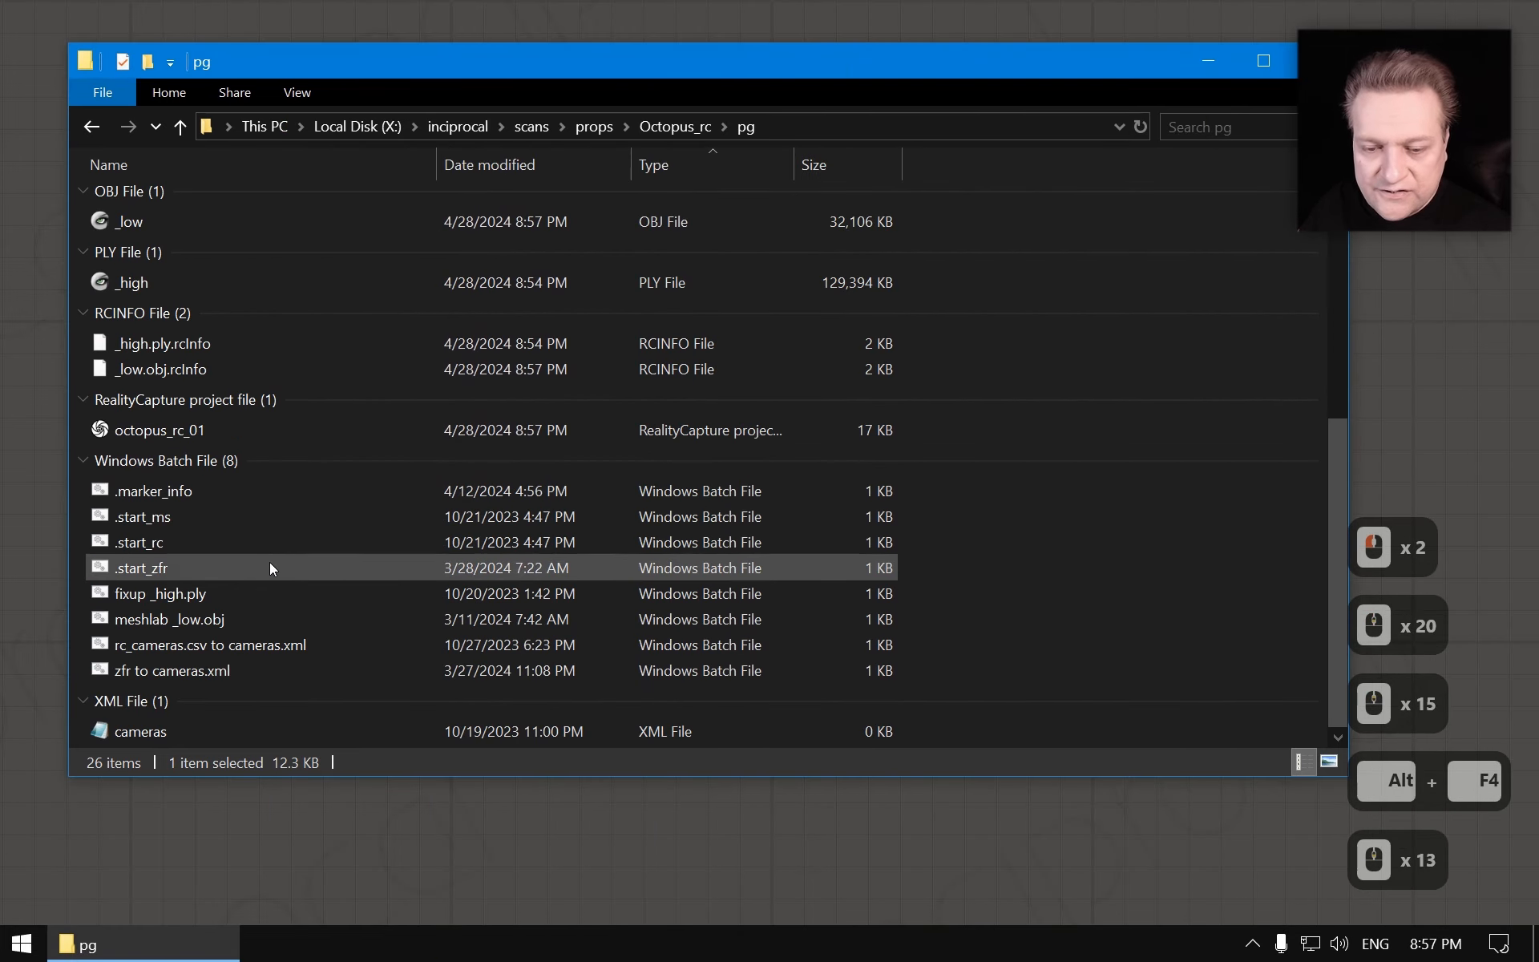
{"action": "double_click", "coordinate": [234, 643]}
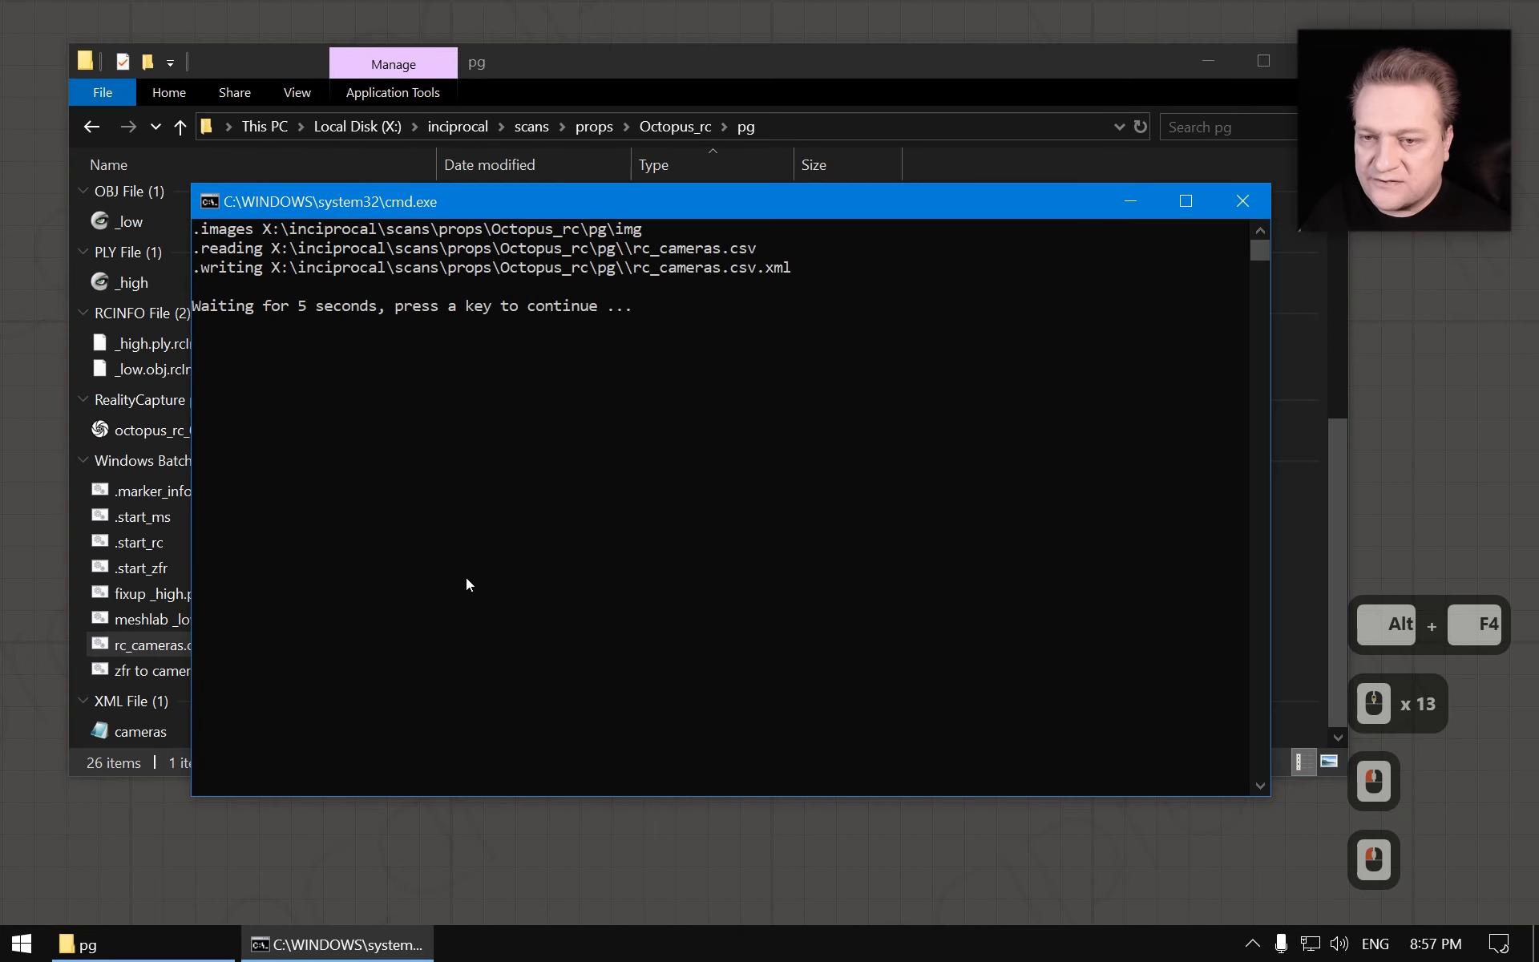
{"action": "key", "text": "alt+F4"}
Open the generated cameras.xml file to inspect its sensor and camera entries
{"action": "scroll", "coordinate": [190, 699], "scroll_direction": "down", "scroll_amount": 3}
{"action": "left_click", "coordinate": [171, 731]}
{"action": "double_click", "coordinate": [172, 733]}
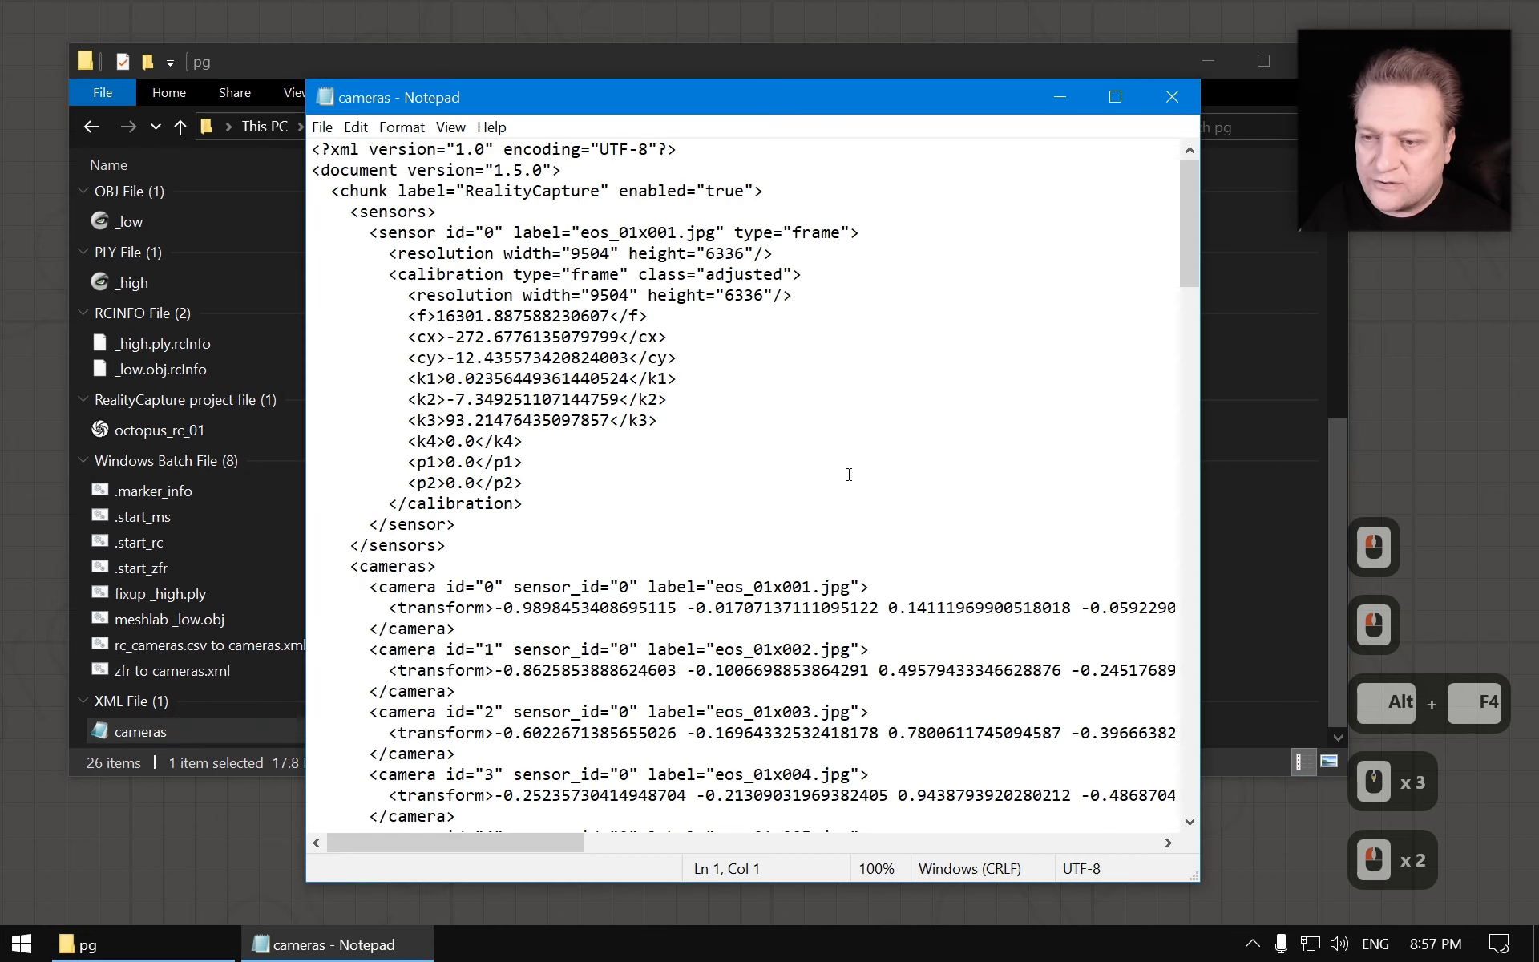
{"action": "scroll", "coordinate": [644, 409], "scroll_direction": "down", "scroll_amount": 10}
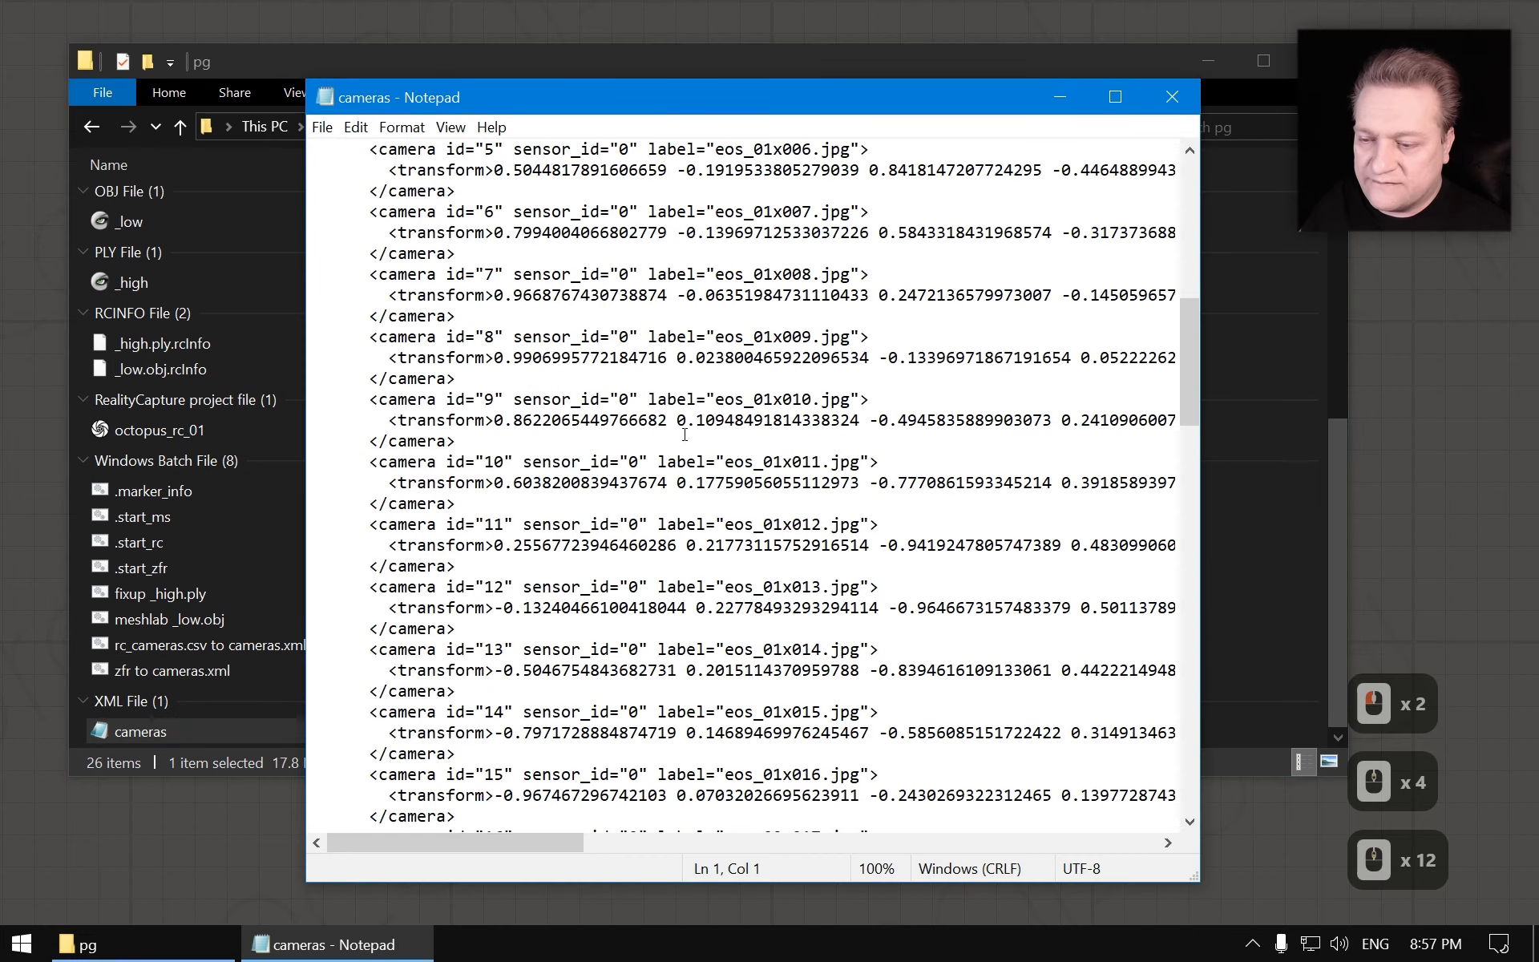
{"action": "scroll", "coordinate": [643, 408], "scroll_direction": "up", "scroll_amount": 10}
{"action": "key", "text": "alt+F4"}
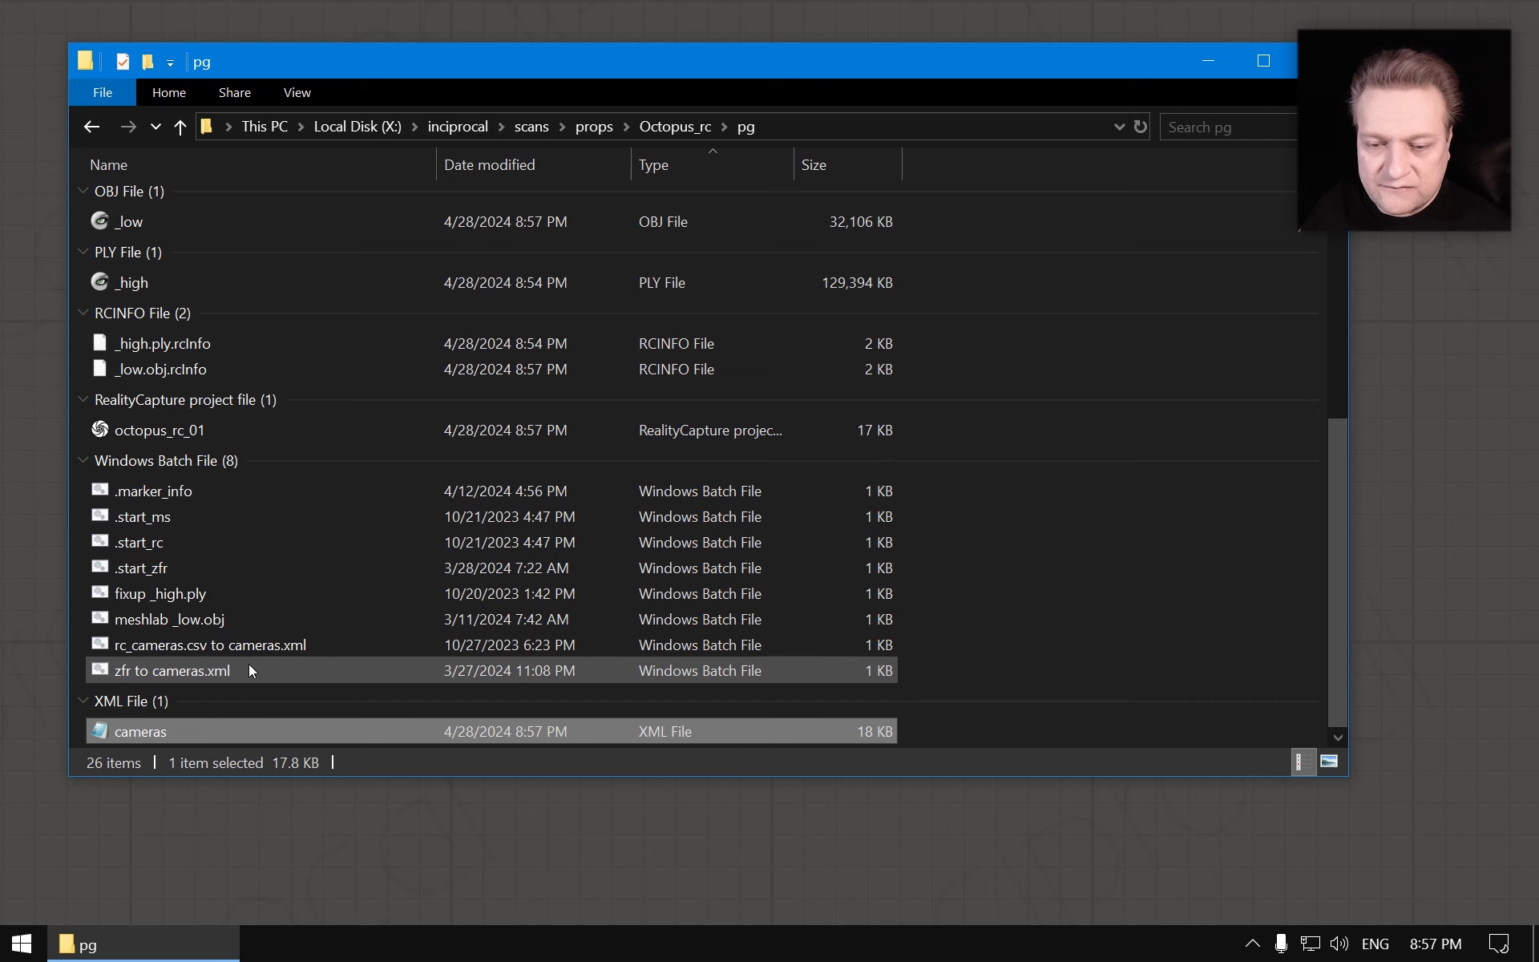
Run the fixup _high.ply batch script on the exported high model
{"action": "double_click", "coordinate": [153, 593]}
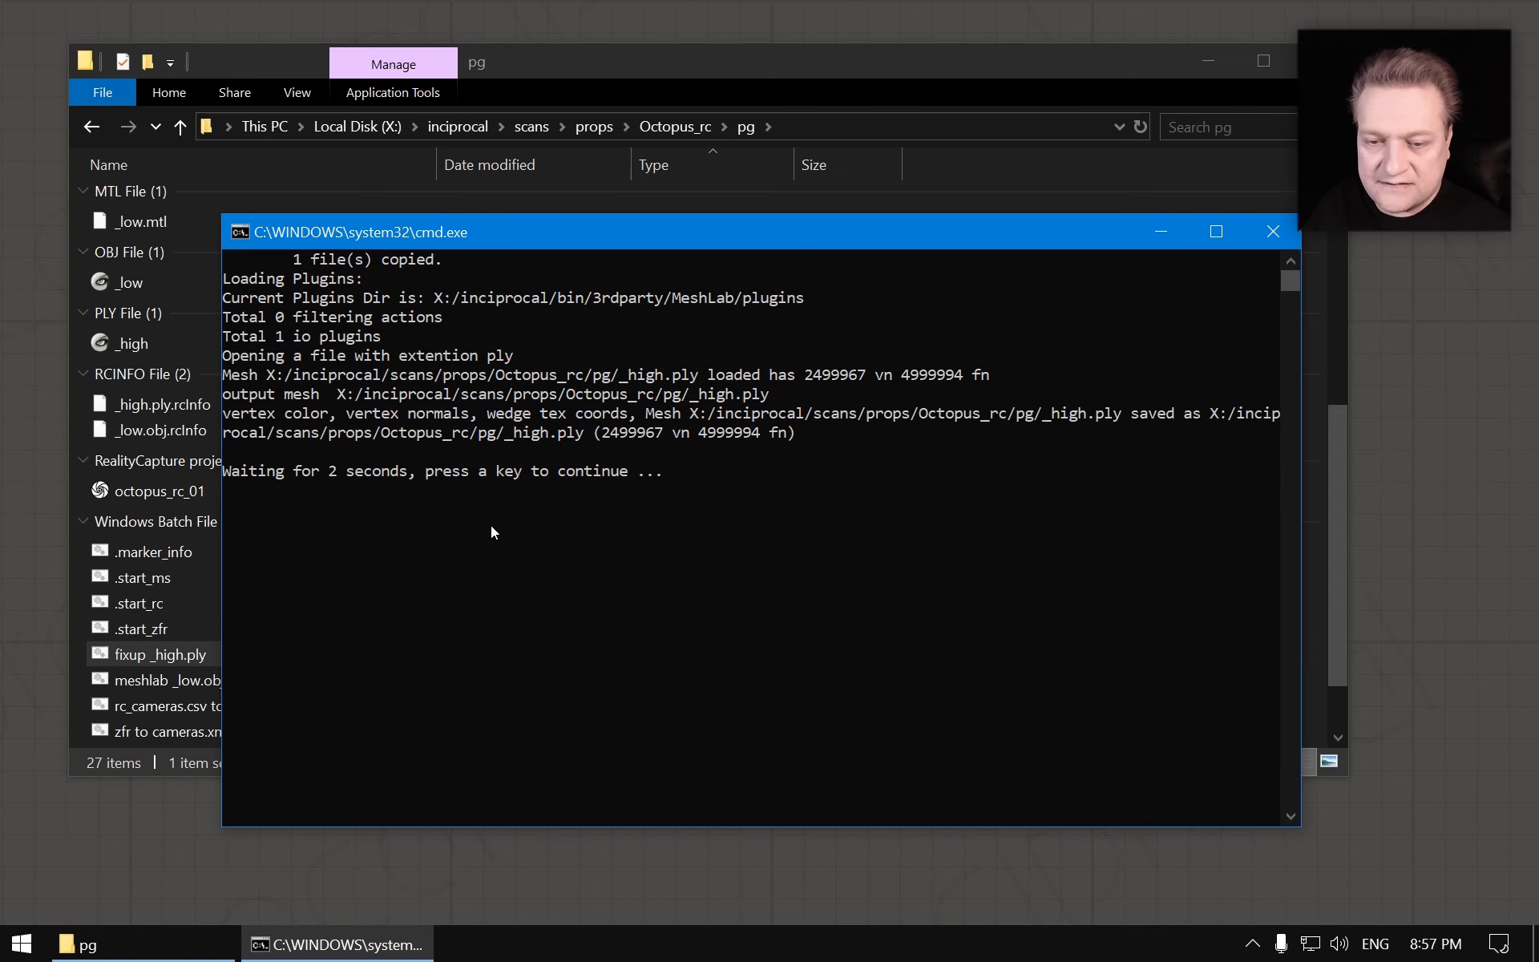
{"action": "key", "text": "Escape"}
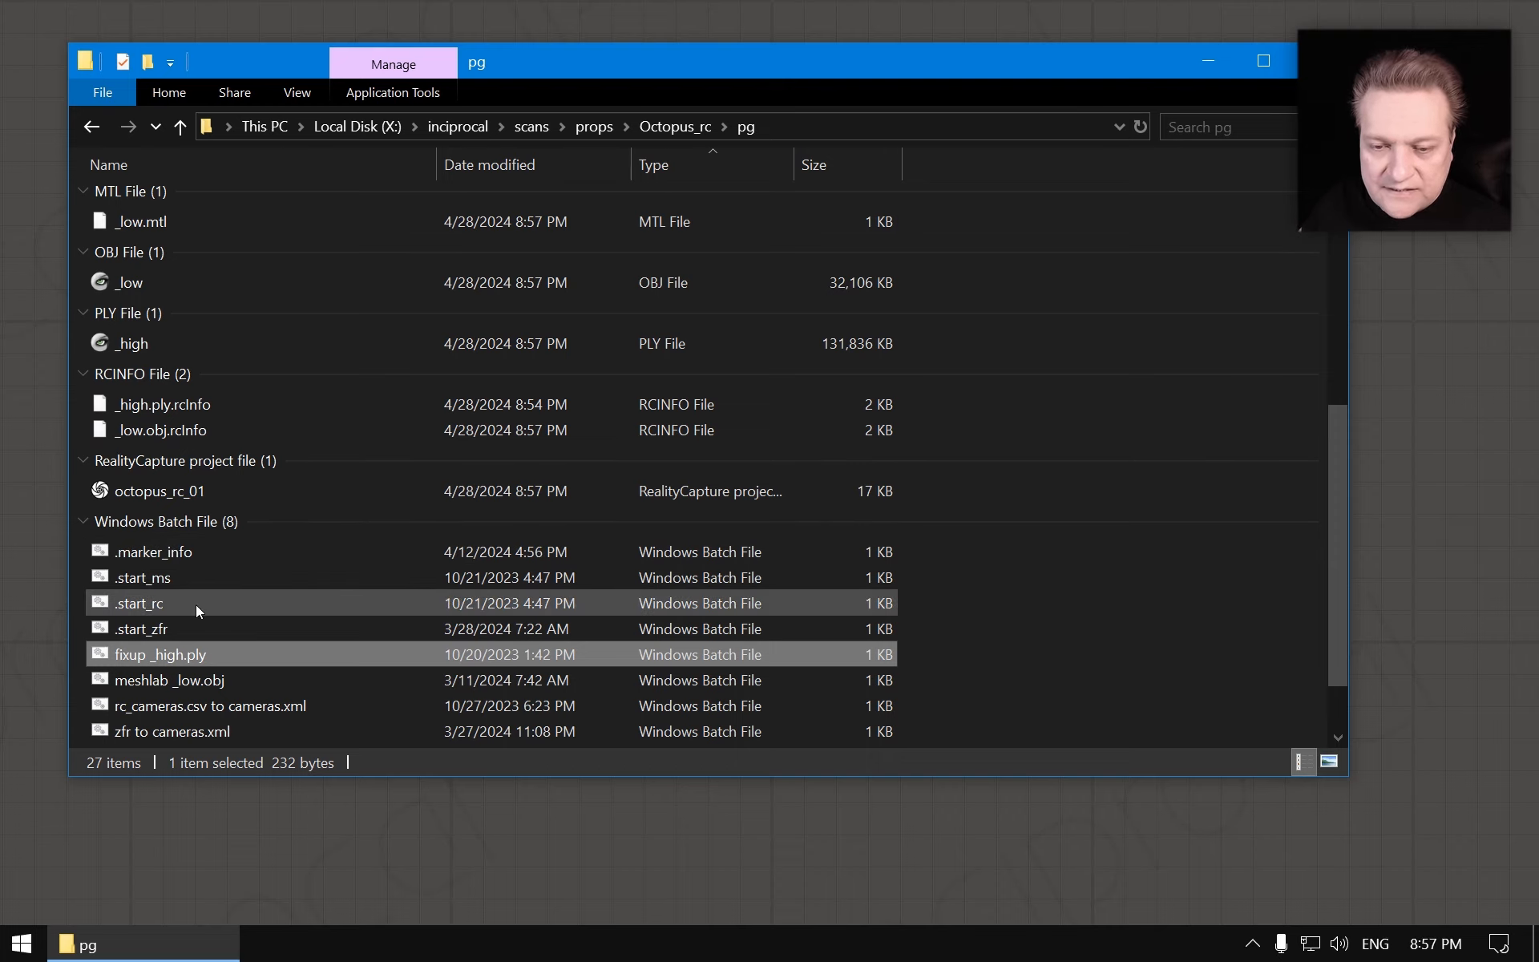
Set marker_size_mm to 7.9 in the .marker_info script, save it, and run the script
{"action": "double_click", "coordinate": [154, 554]}
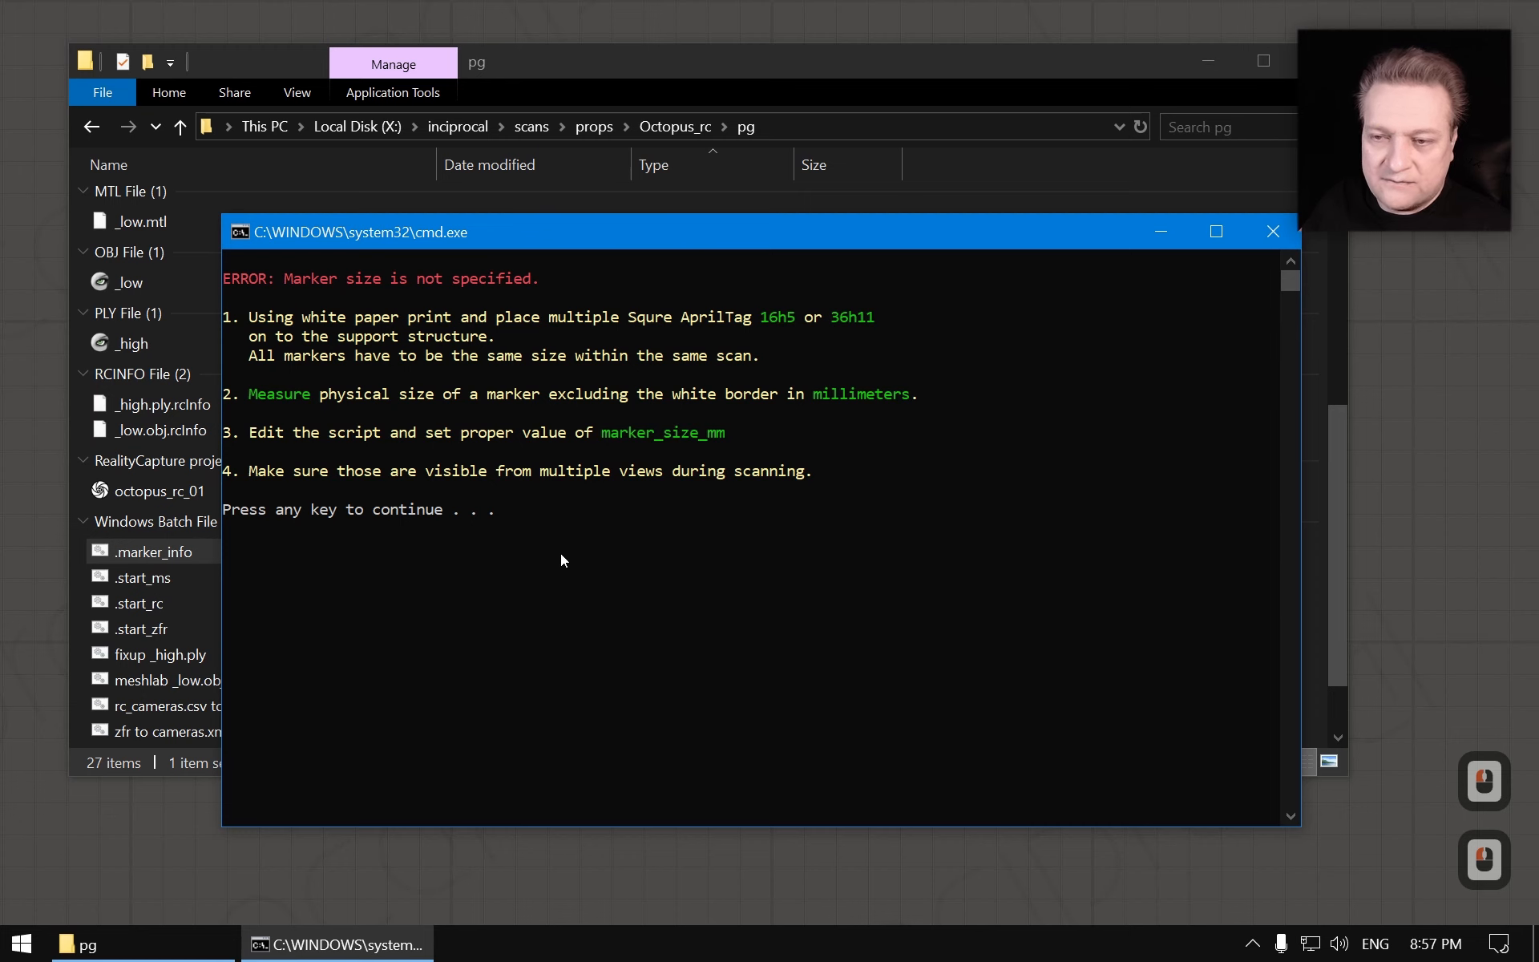
{"action": "key", "text": "Escape"}
{"action": "right_click", "coordinate": [164, 556]}
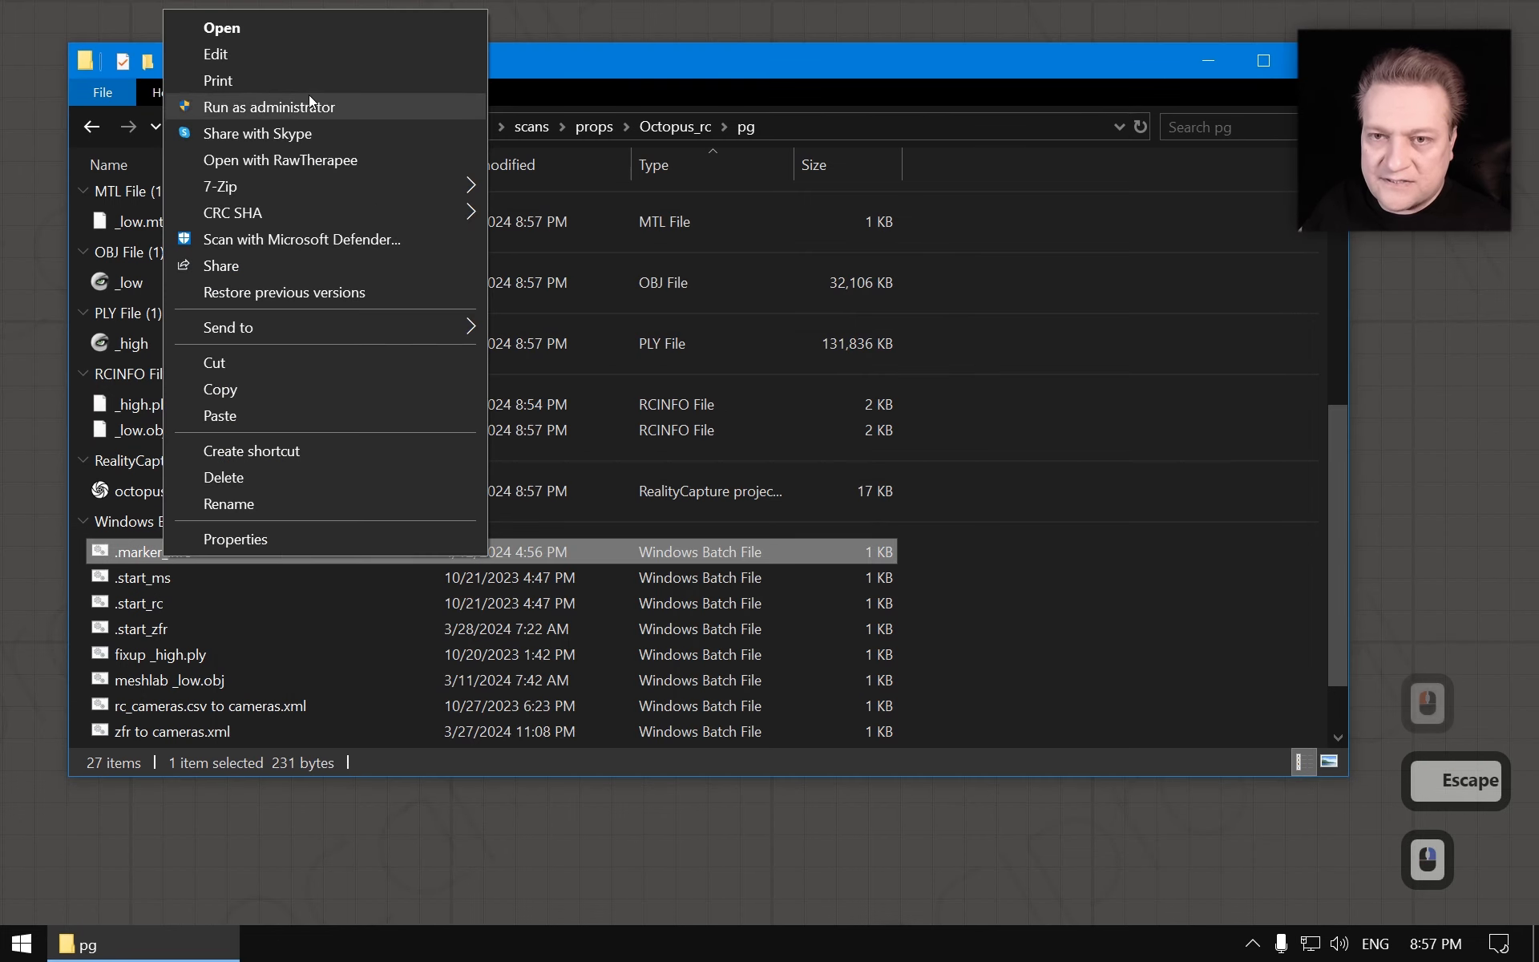
{"action": "left_click", "coordinate": [299, 55]}
{"action": "double_click", "coordinate": [508, 152]}
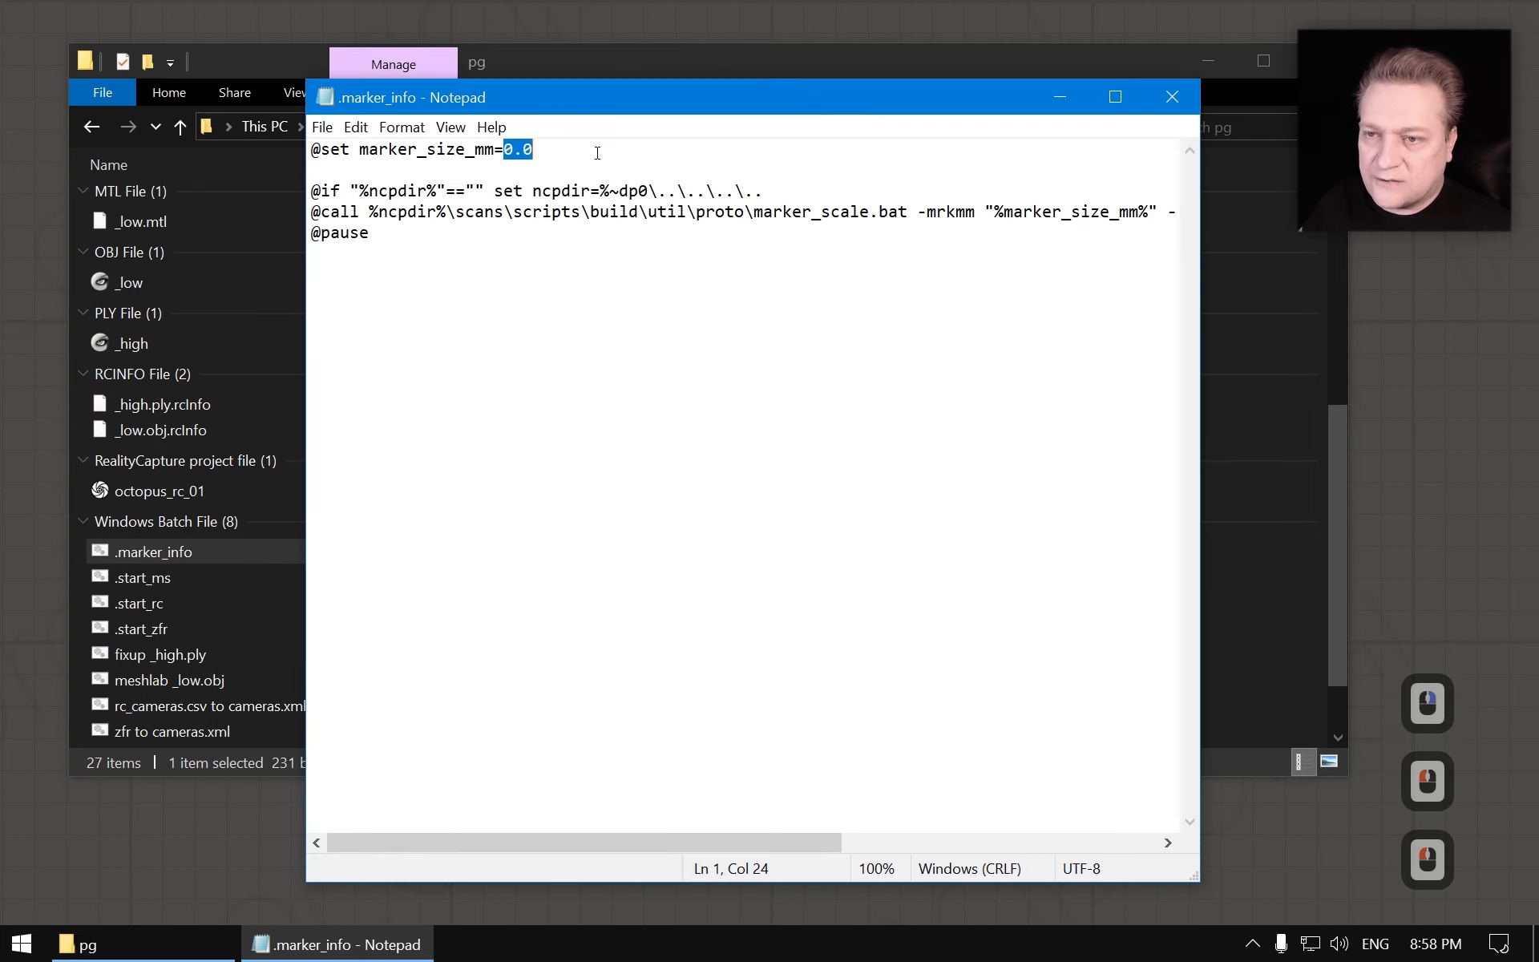
{"action": "type", "text": "7.9"}
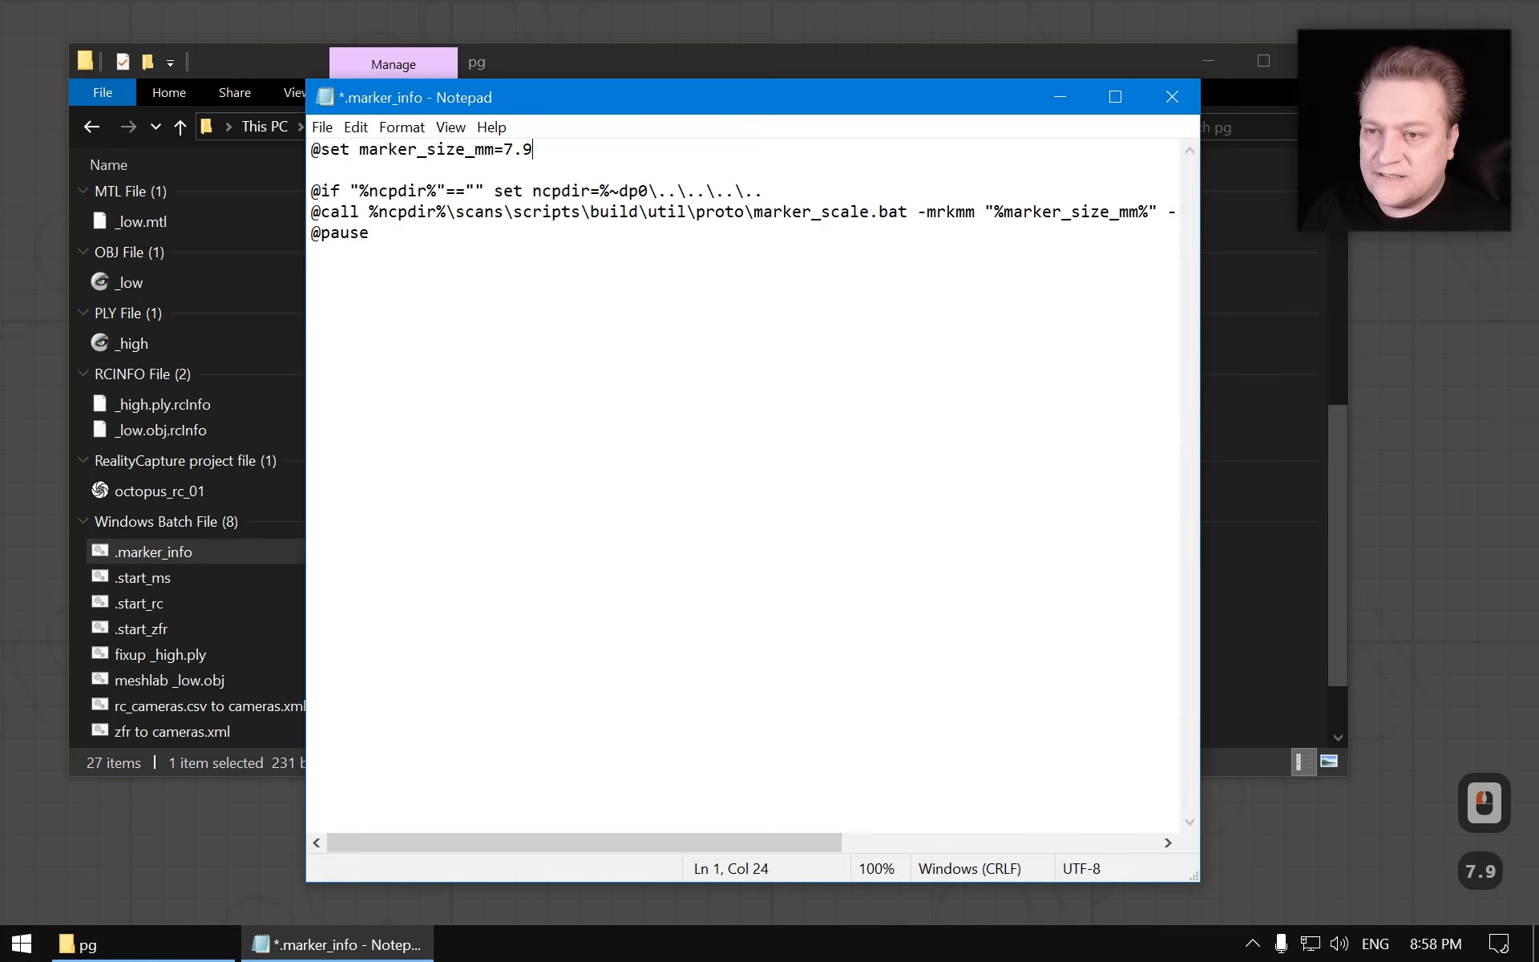
{"action": "key", "text": "ctrl+s"}
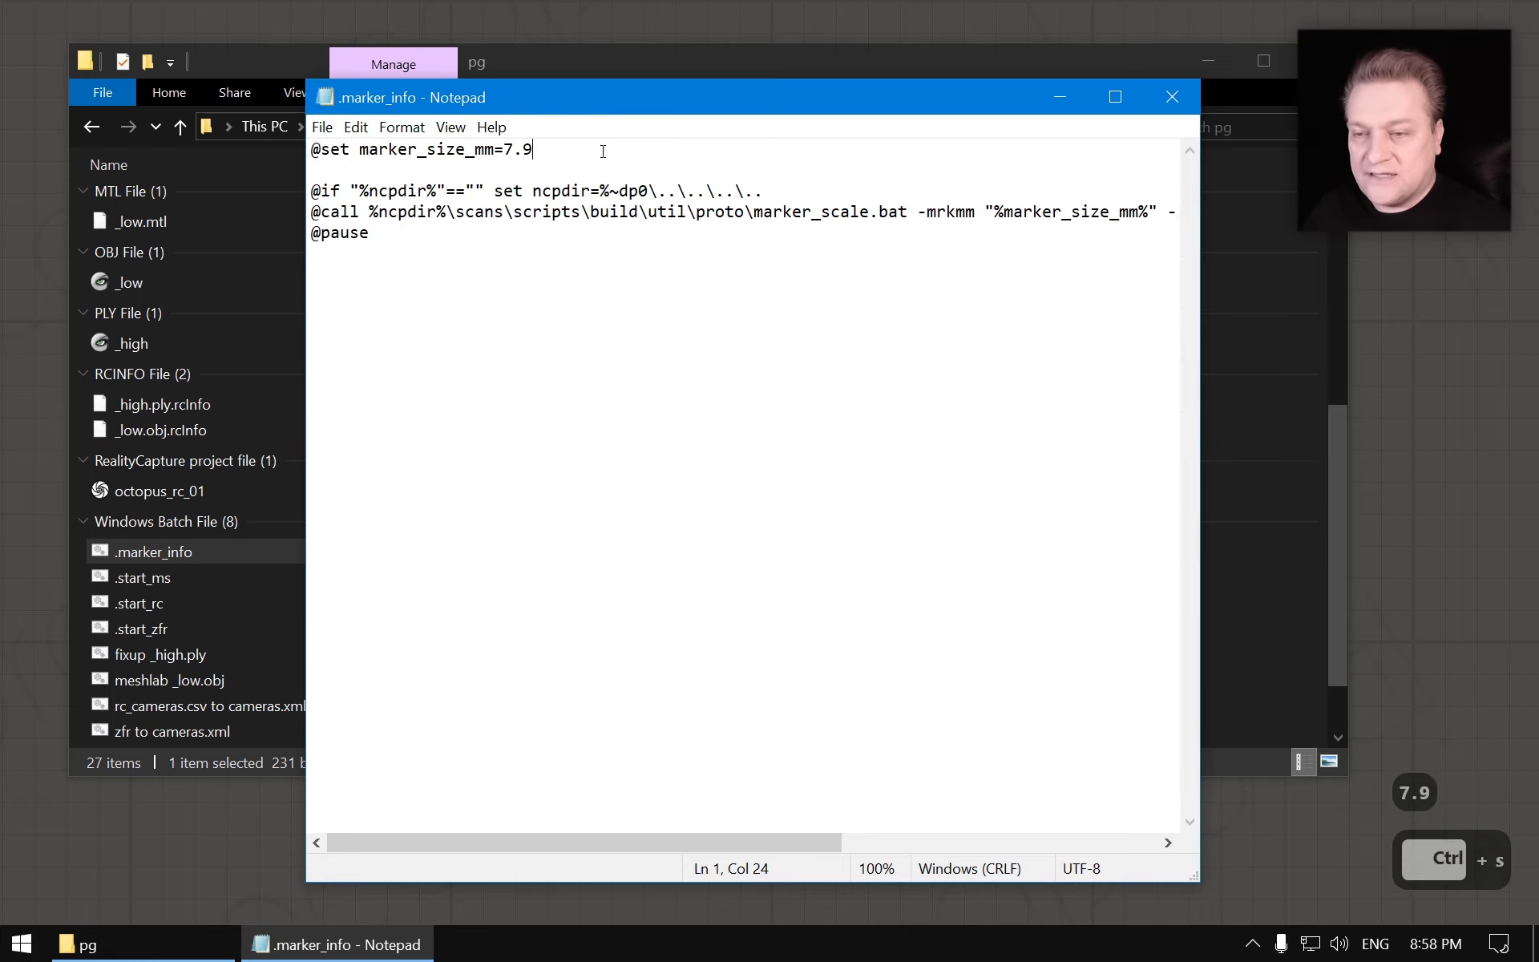
{"action": "key", "text": "alt+F4"}
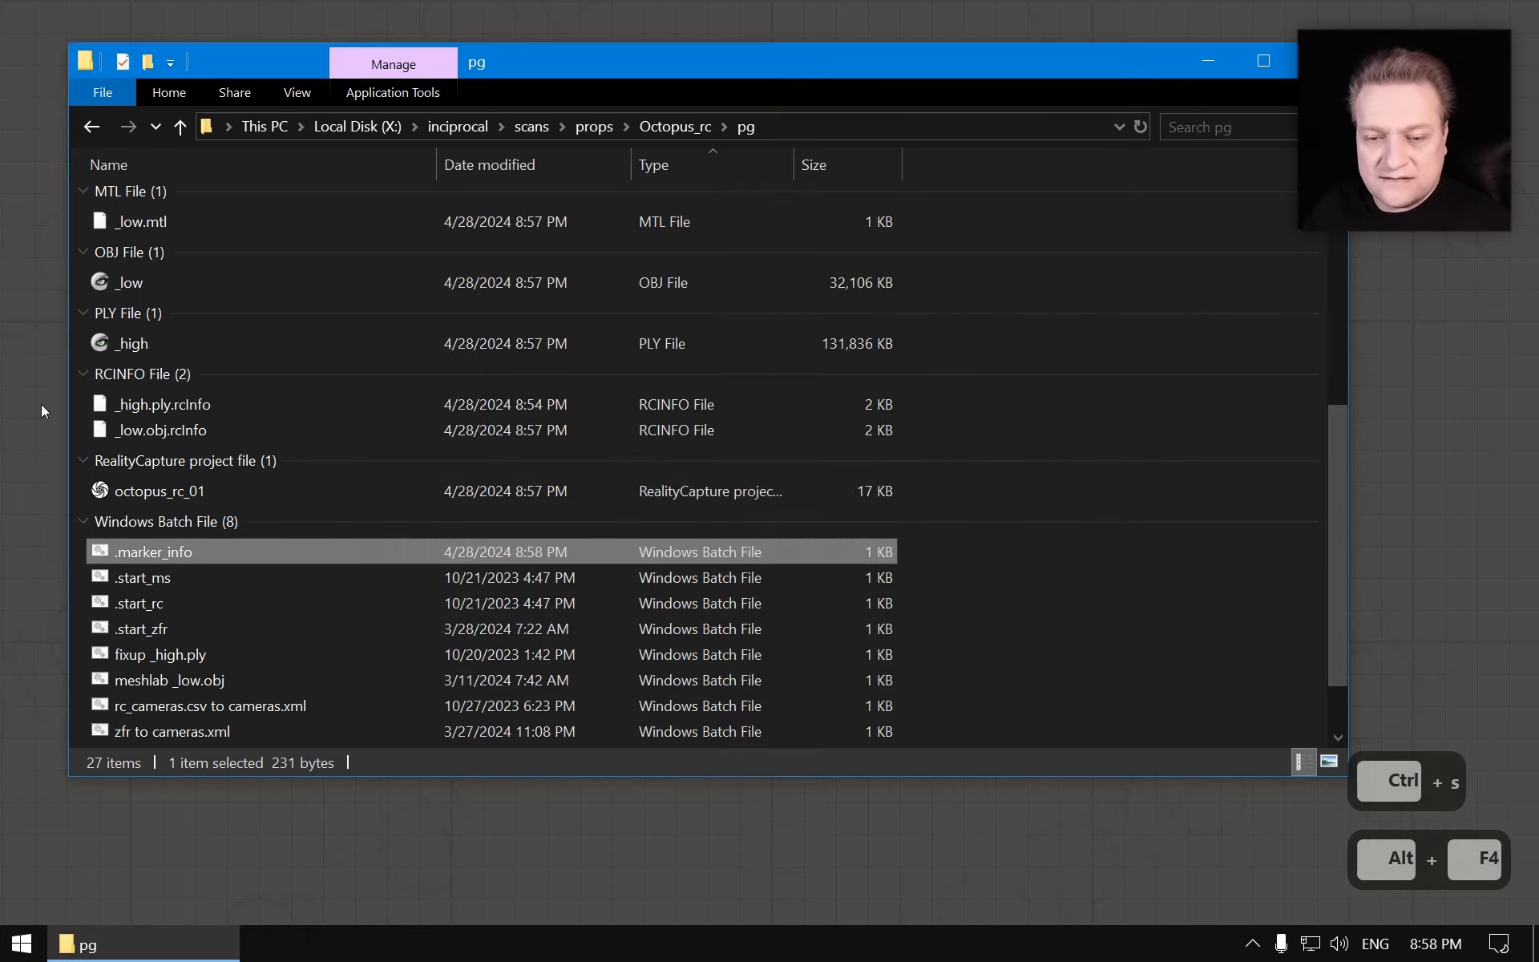
{"action": "double_click", "coordinate": [166, 553]}
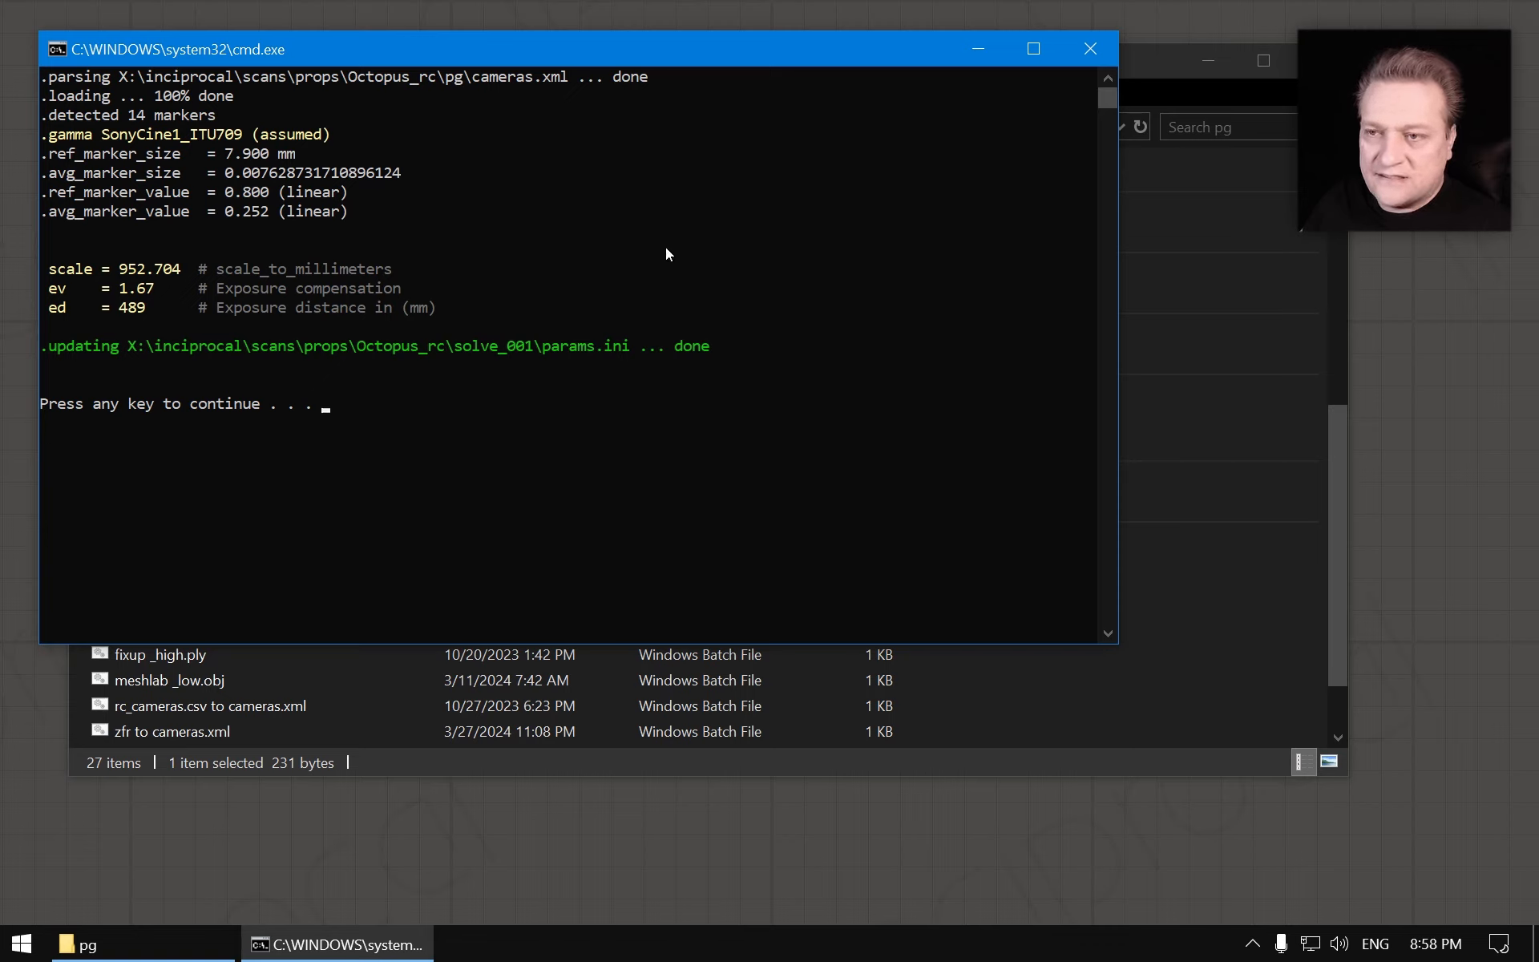
{"action": "key", "text": "Escape"}
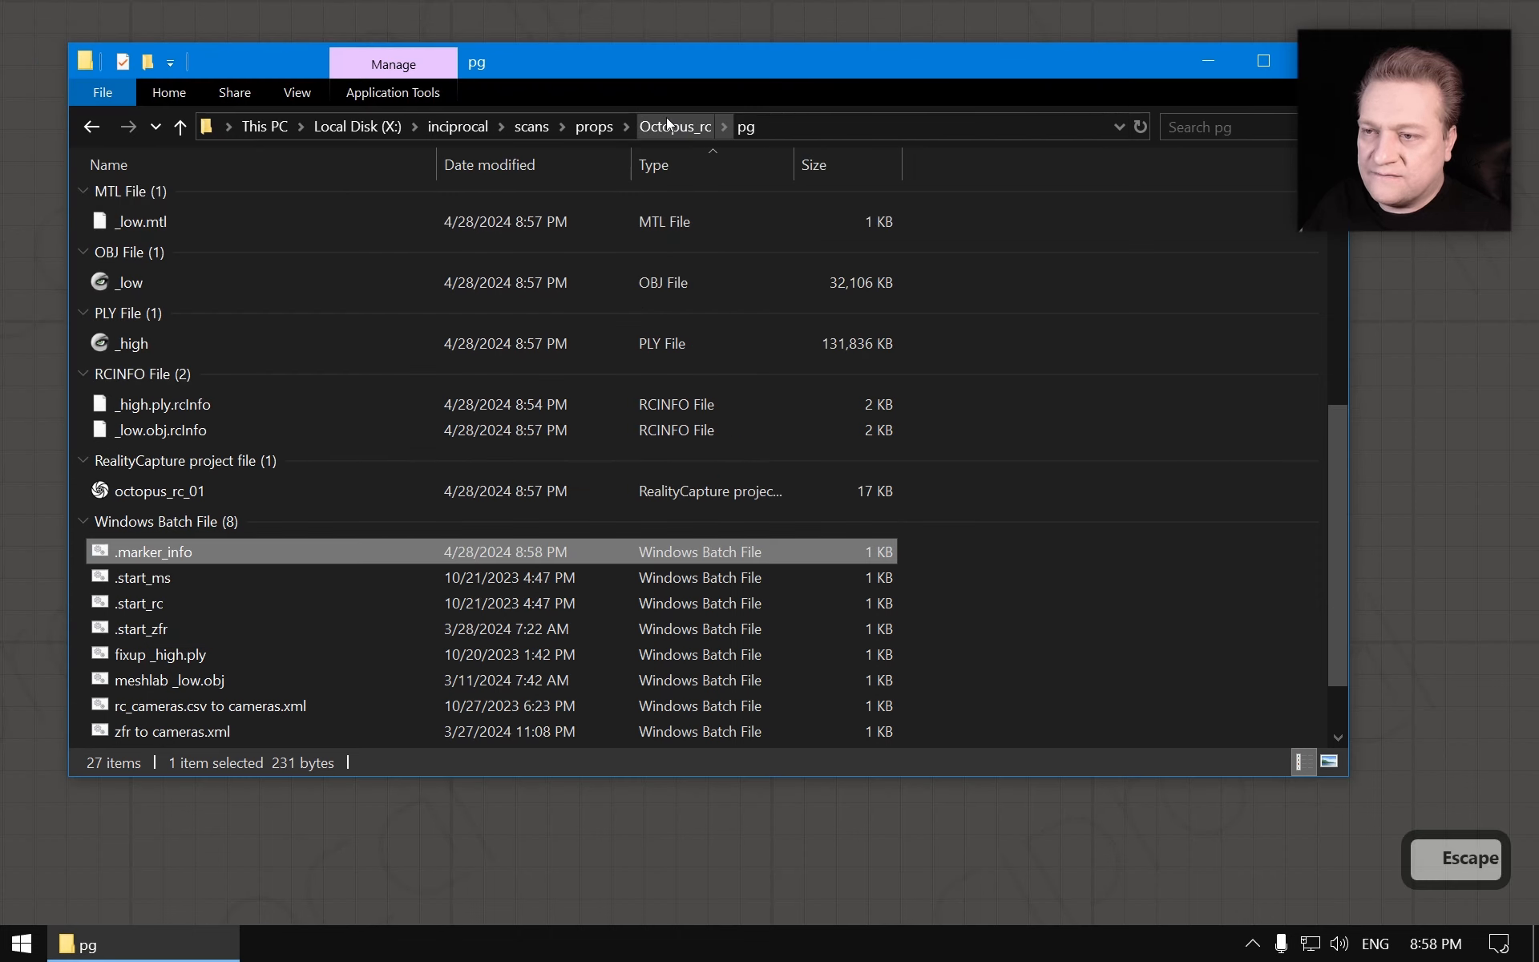
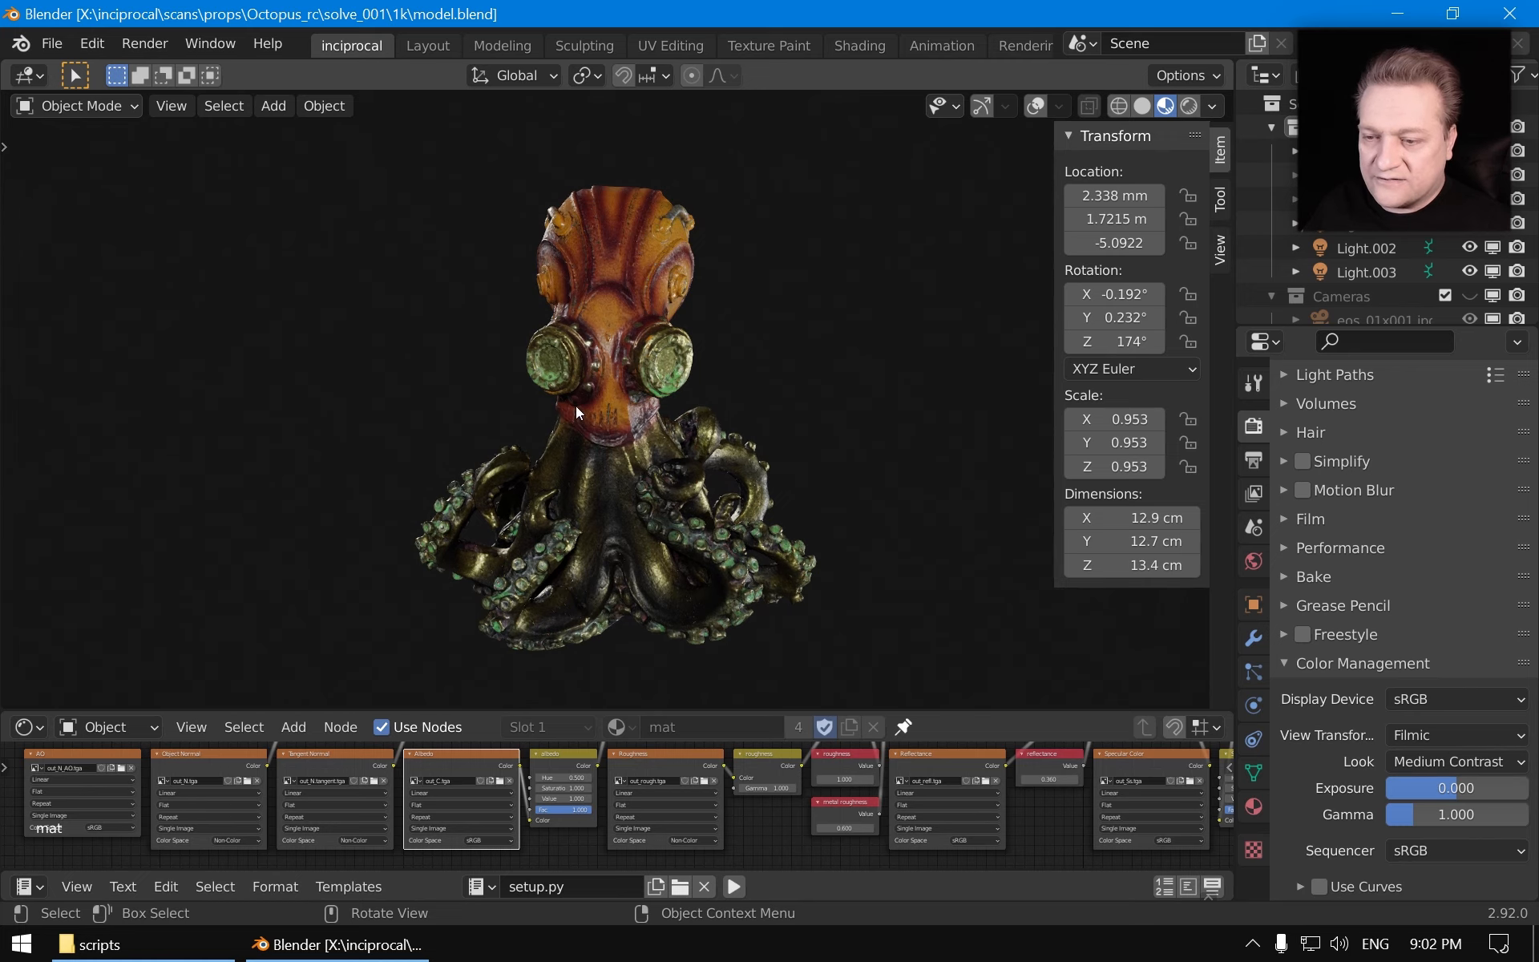
Inspect the textured octopus scan closely from several angles in a maximized rendered viewport
{"action": "scroll", "coordinate": [565, 410], "scroll_direction": "up", "scroll_amount": 3}
{"action": "mouse_move", "coordinate": [489, 440]}
{"action": "middle_mouse_down"}
{"action": "mouse_move", "coordinate": [758, 431]}
{"action": "mouse_move", "coordinate": [723, 574]}
{"action": "mouse_move", "coordinate": [680, 546]}
{"action": "mouse_move", "coordinate": [609, 536]}
{"action": "mouse_move", "coordinate": [665, 551]}
{"action": "mouse_move", "coordinate": [502, 465]}
{"action": "mouse_move", "coordinate": [713, 470]}
{"action": "mouse_move", "coordinate": [598, 512]}
{"action": "mouse_move", "coordinate": [822, 541]}
{"action": "mouse_move", "coordinate": [598, 441]}
{"action": "mouse_move", "coordinate": [665, 396]}
{"action": "mouse_move", "coordinate": [580, 290]}
{"action": "mouse_move", "coordinate": [665, 179]}
{"action": "mouse_move", "coordinate": [657, 435]}
{"action": "mouse_move", "coordinate": [477, 329]}
{"action": "mouse_move", "coordinate": [459, 484]}
{"action": "mouse_move", "coordinate": [894, 359]}
{"action": "mouse_move", "coordinate": [627, 325]}
{"action": "mouse_move", "coordinate": [681, 251]}
{"action": "mouse_move", "coordinate": [897, 343]}
{"action": "mouse_move", "coordinate": [416, 298]}
{"action": "mouse_move", "coordinate": [511, 405]}
{"action": "mouse_move", "coordinate": [642, 429]}
{"action": "mouse_move", "coordinate": [448, 378]}
{"action": "middle_mouse_up"}
{"action": "scroll", "coordinate": [454, 438], "scroll_direction": "down", "scroll_amount": 2}
{"action": "scroll", "coordinate": [758, 432], "scroll_direction": "up", "scroll_amount": 2}
{"action": "key", "text": "z"}
{"action": "left_click", "coordinate": [866, 422]}
{"action": "middle_click_drag", "start_coordinate": [627, 391], "coordinate": [630, 473], "text": "shift"}
{"action": "scroll", "coordinate": [630, 473], "scroll_direction": "up", "scroll_amount": 4}
{"action": "mouse_move", "coordinate": [629, 473]}
{"action": "middle_mouse_down"}
{"action": "mouse_move", "coordinate": [814, 481]}
{"action": "mouse_move", "coordinate": [612, 406]}
{"action": "middle_mouse_up"}
{"action": "key", "text": "ctrl+space"}
{"action": "scroll", "coordinate": [739, 430], "scroll_direction": "up", "scroll_amount": 3}
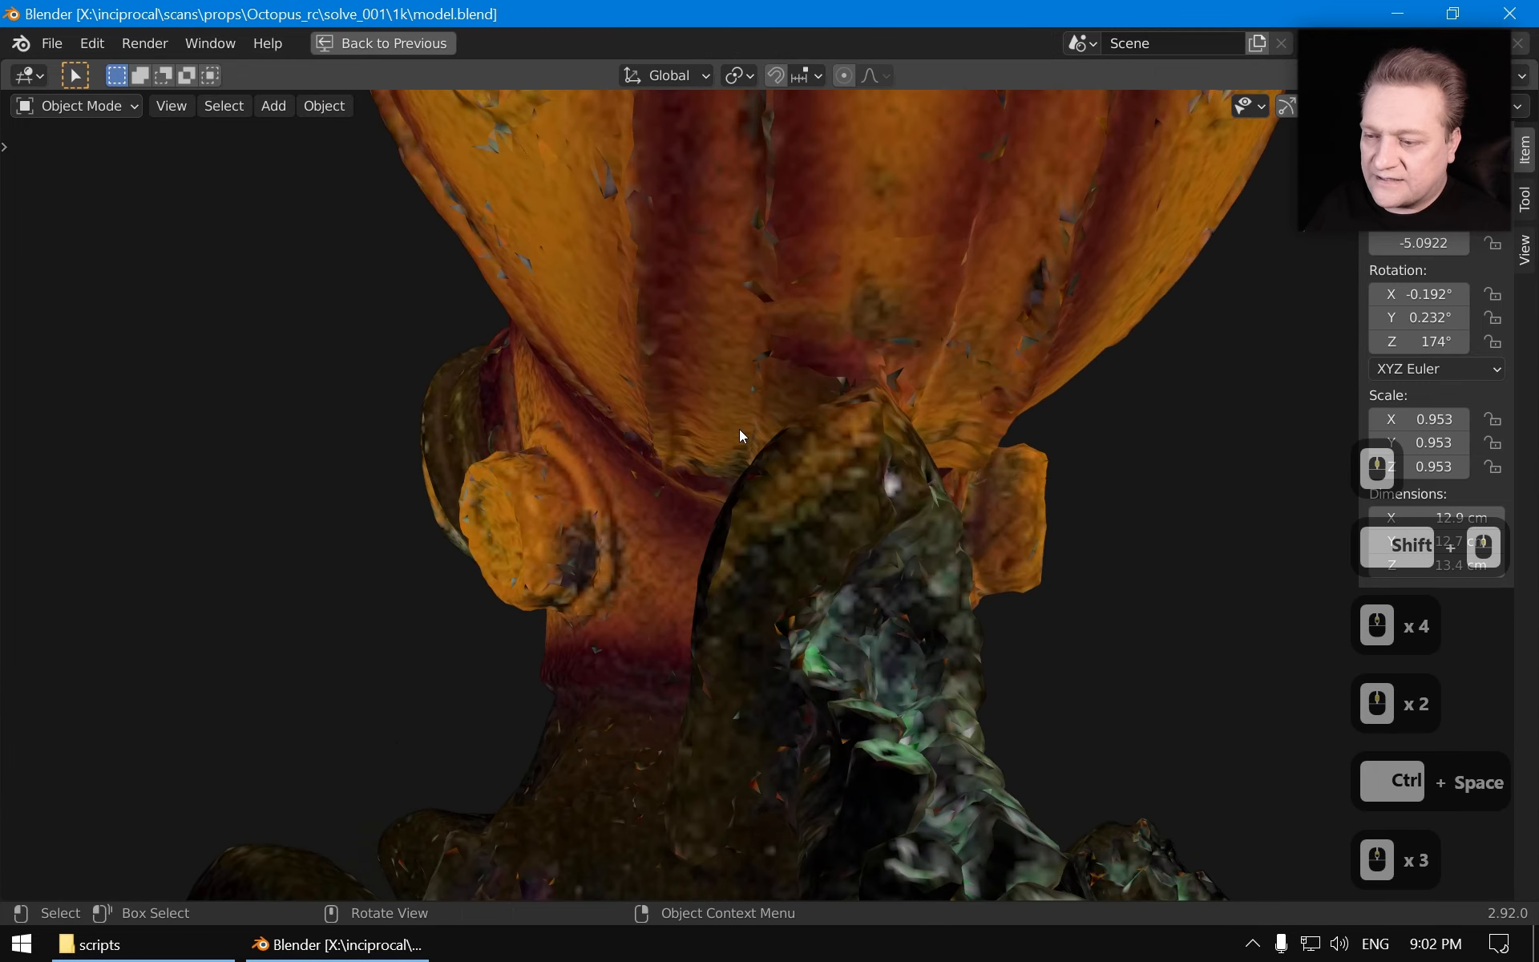
{"action": "scroll", "coordinate": [739, 436], "scroll_direction": "down", "scroll_amount": 4}
{"action": "middle_click_drag", "start_coordinate": [739, 436], "coordinate": [894, 649], "text": "shift"}
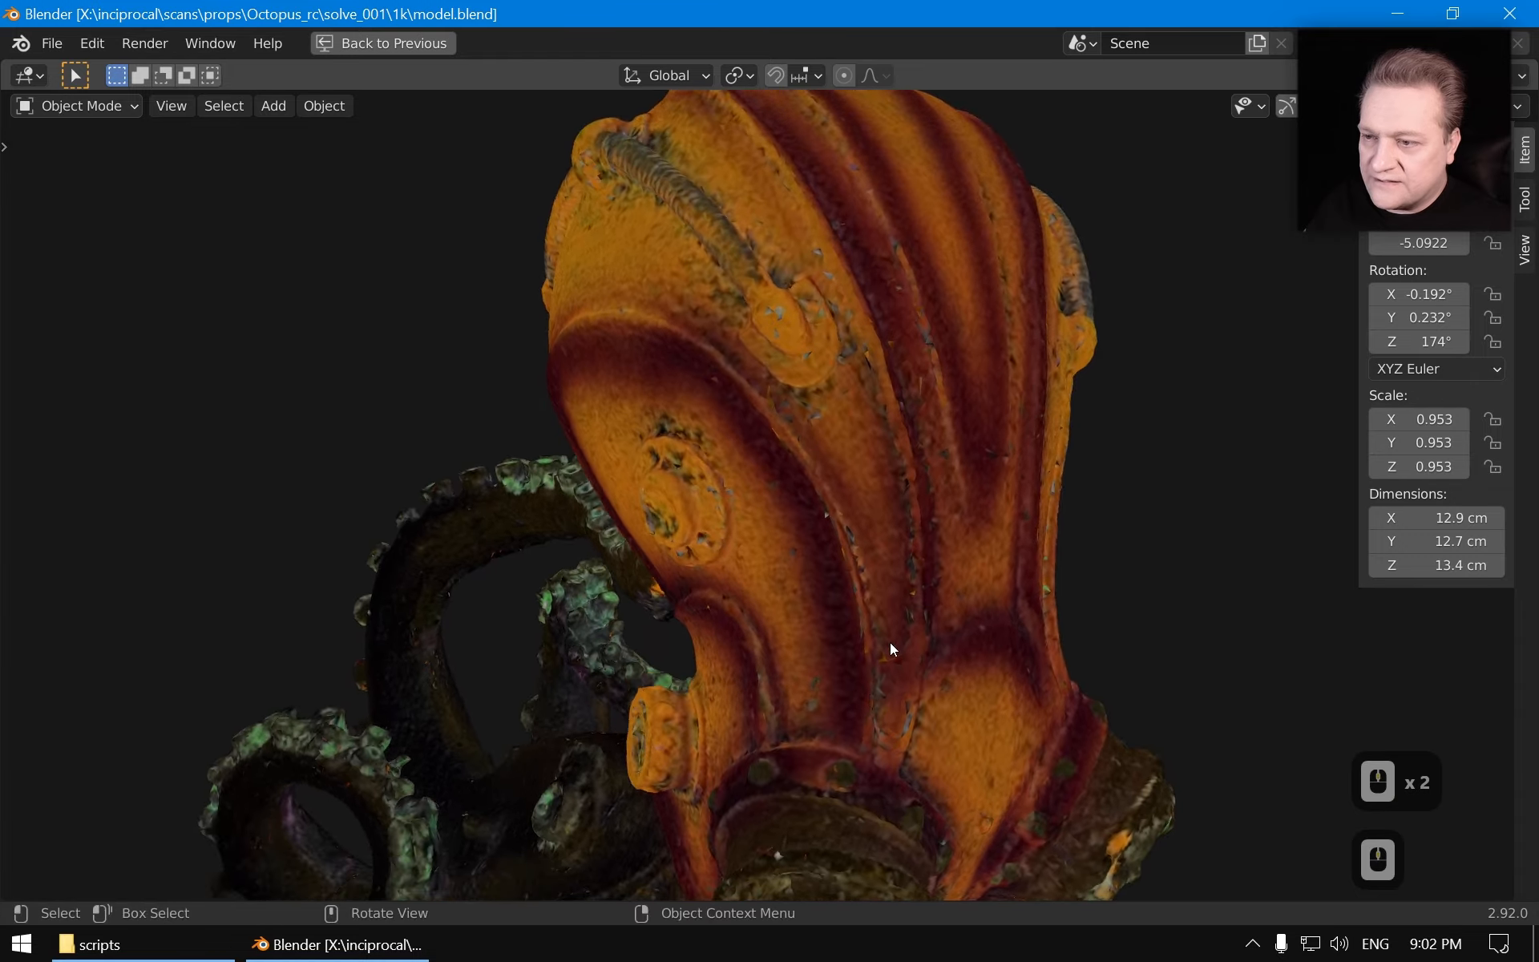
{"action": "scroll", "coordinate": [890, 642], "scroll_direction": "up", "scroll_amount": 2}
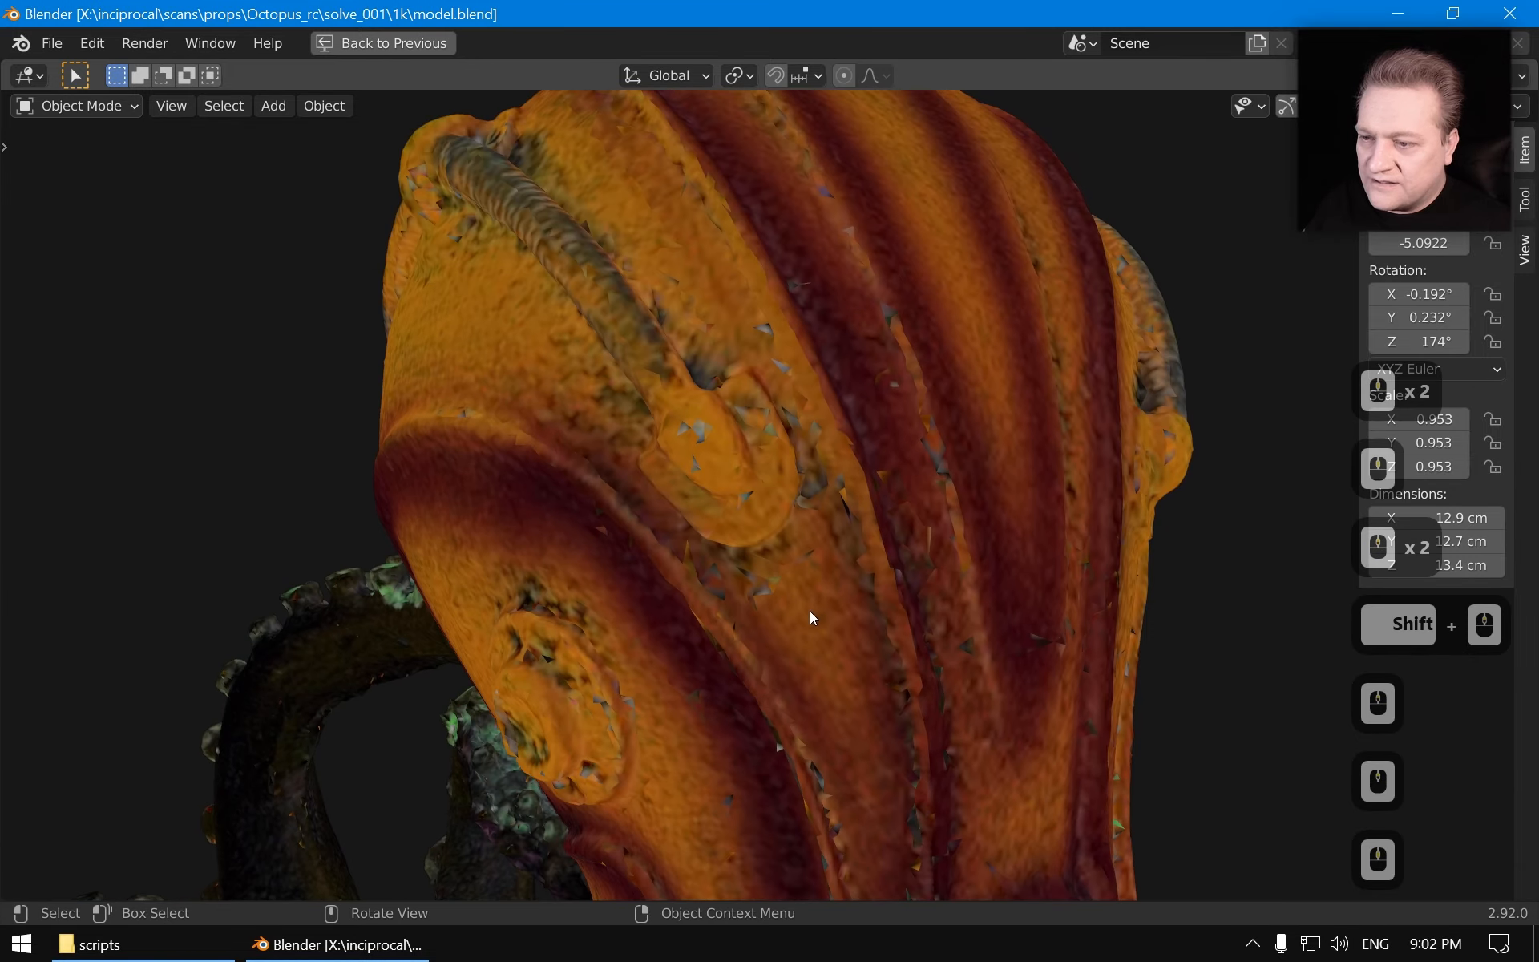
{"action": "scroll", "coordinate": [809, 611], "scroll_direction": "up", "scroll_amount": 4}
{"action": "middle_click_drag", "start_coordinate": [726, 471], "coordinate": [562, 426]}
{"action": "scroll", "coordinate": [839, 364], "scroll_direction": "down", "scroll_amount": 6}
{"action": "middle_click_drag", "start_coordinate": [694, 596], "coordinate": [1131, 532]}
{"action": "middle_click_drag", "start_coordinate": [681, 550], "coordinate": [768, 513]}
{"action": "scroll", "coordinate": [781, 526], "scroll_direction": "up", "scroll_amount": 3}
{"action": "middle_click_drag", "start_coordinate": [768, 513], "coordinate": [774, 554], "text": "shift"}
{"action": "scroll", "coordinate": [811, 492], "scroll_direction": "up", "scroll_amount": 3}
{"action": "scroll", "coordinate": [784, 492], "scroll_direction": "down", "scroll_amount": 3}
{"action": "middle_click_drag", "start_coordinate": [774, 553], "coordinate": [483, 597]}
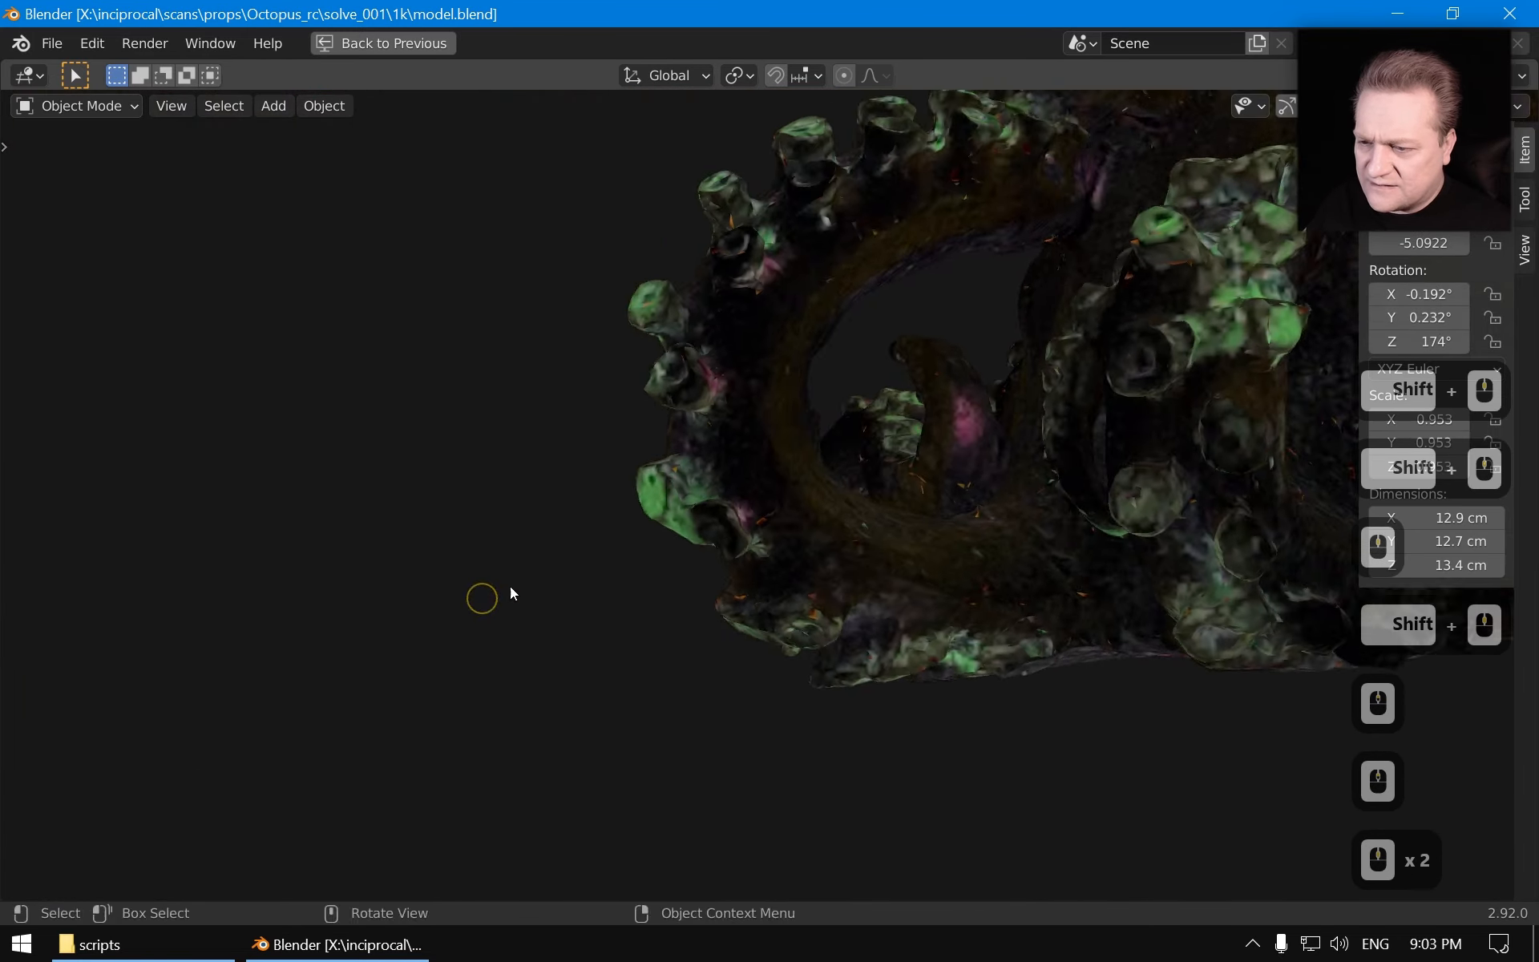
Orbit under the sculpture to examine the tentacle undersides and the labelled base
{"action": "middle_click_drag", "start_coordinate": [1082, 535], "coordinate": [896, 619], "text": "shift"}
{"action": "middle_click_drag", "start_coordinate": [896, 619], "coordinate": [698, 621]}
{"action": "middle_click_drag", "start_coordinate": [697, 621], "coordinate": [577, 573], "text": "shift"}
{"action": "middle_click_drag", "start_coordinate": [577, 573], "coordinate": [955, 565]}
{"action": "middle_click_drag", "start_coordinate": [955, 565], "coordinate": [783, 591], "text": "shift"}
{"action": "middle_click_drag", "start_coordinate": [783, 591], "coordinate": [521, 641], "text": "shift"}
{"action": "middle_click_drag", "start_coordinate": [521, 641], "coordinate": [763, 463]}
{"action": "middle_click_drag", "start_coordinate": [763, 463], "coordinate": [784, 382]}
{"action": "scroll", "coordinate": [711, 594], "scroll_direction": "down", "scroll_amount": 3}
{"action": "middle_click_drag", "start_coordinate": [712, 591], "coordinate": [820, 378], "text": "shift"}
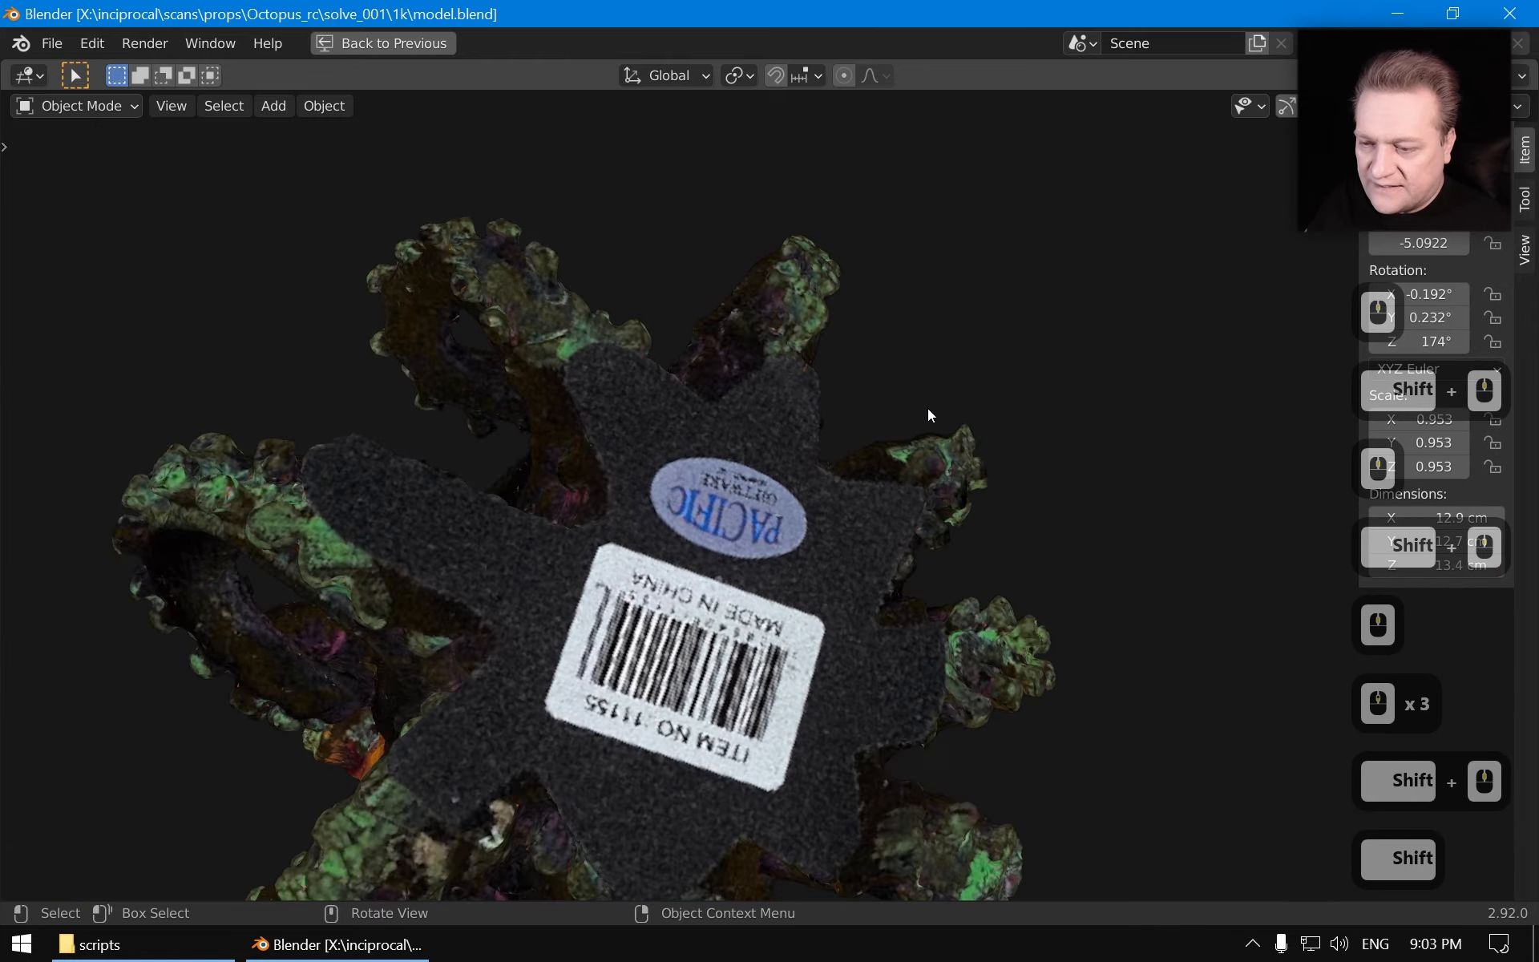
{"action": "middle_click_drag", "start_coordinate": [927, 407], "coordinate": [114, 618]}
{"action": "middle_click_drag", "start_coordinate": [115, 618], "coordinate": [411, 233]}
{"action": "scroll", "coordinate": [905, 392], "scroll_direction": "down", "scroll_amount": 3}
{"action": "middle_click_drag", "start_coordinate": [910, 396], "coordinate": [826, 497]}
{"action": "middle_click_drag", "start_coordinate": [801, 497], "coordinate": [835, 527]}
Restore the layout, turn on overlays and show the Cameras collection to see the registered camera positions
{"action": "key", "text": "ctrl+space"}
{"action": "left_click", "coordinate": [1036, 105]}
{"action": "middle_click_drag", "start_coordinate": [800, 252], "coordinate": [639, 470]}
{"action": "scroll", "coordinate": [689, 374], "scroll_direction": "up", "scroll_amount": 2}
{"action": "scroll", "coordinate": [800, 516], "scroll_direction": "down", "scroll_amount": 5}
{"action": "middle_click_drag", "start_coordinate": [800, 515], "coordinate": [869, 431]}
{"action": "key", "text": "a"}
{"action": "middle_click_drag", "start_coordinate": [858, 492], "coordinate": [609, 401]}
{"action": "scroll", "coordinate": [706, 497], "scroll_direction": "up", "scroll_amount": 3}
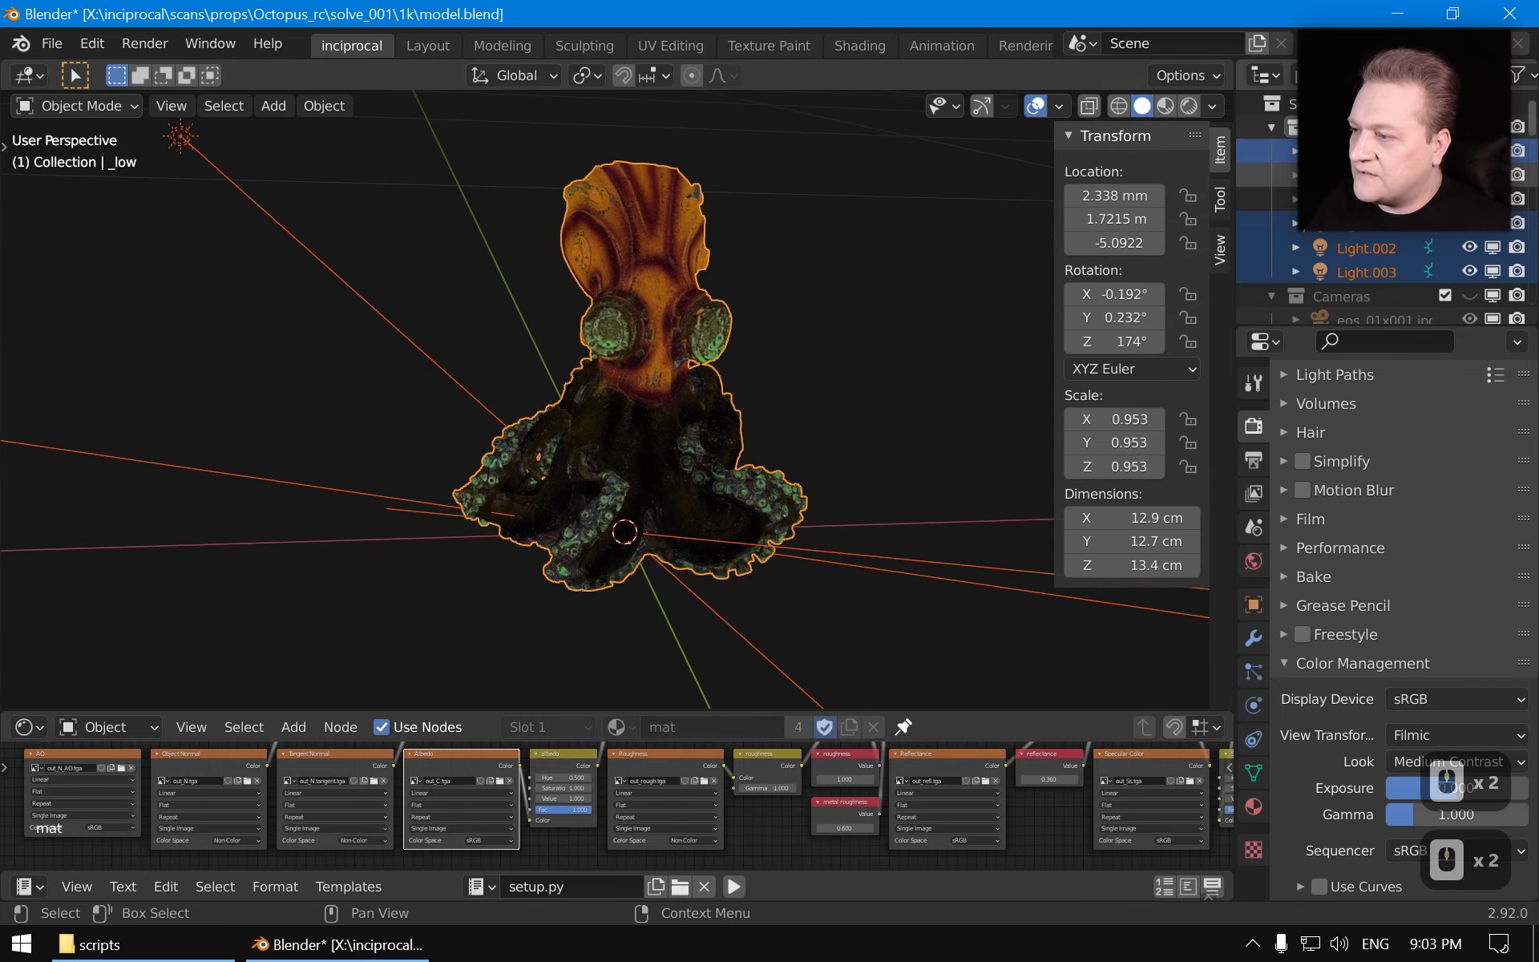
{"action": "left_click", "coordinate": [1471, 295]}
{"action": "scroll", "coordinate": [731, 374], "scroll_direction": "down", "scroll_amount": 11}
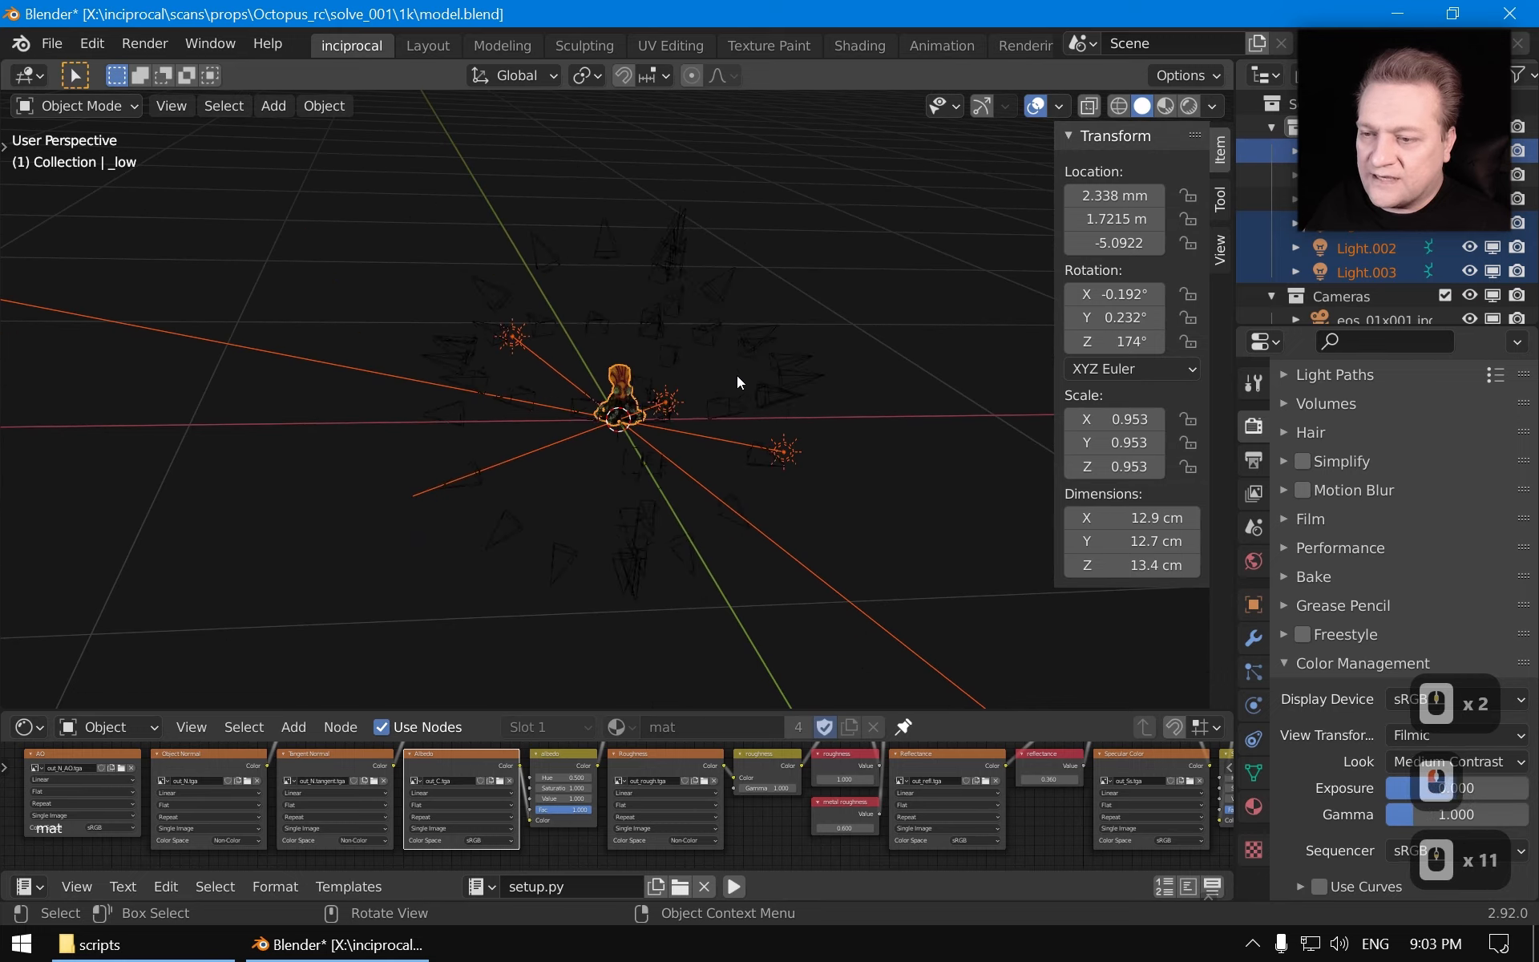
View the model through the active camera, then hide the cameras and overlays again
{"action": "key", "text": "a"}
{"action": "middle_click_drag", "start_coordinate": [768, 435], "coordinate": [657, 473]}
{"action": "key", "text": "KP_0"}
{"action": "scroll", "coordinate": [920, 372], "scroll_direction": "up", "scroll_amount": 4}
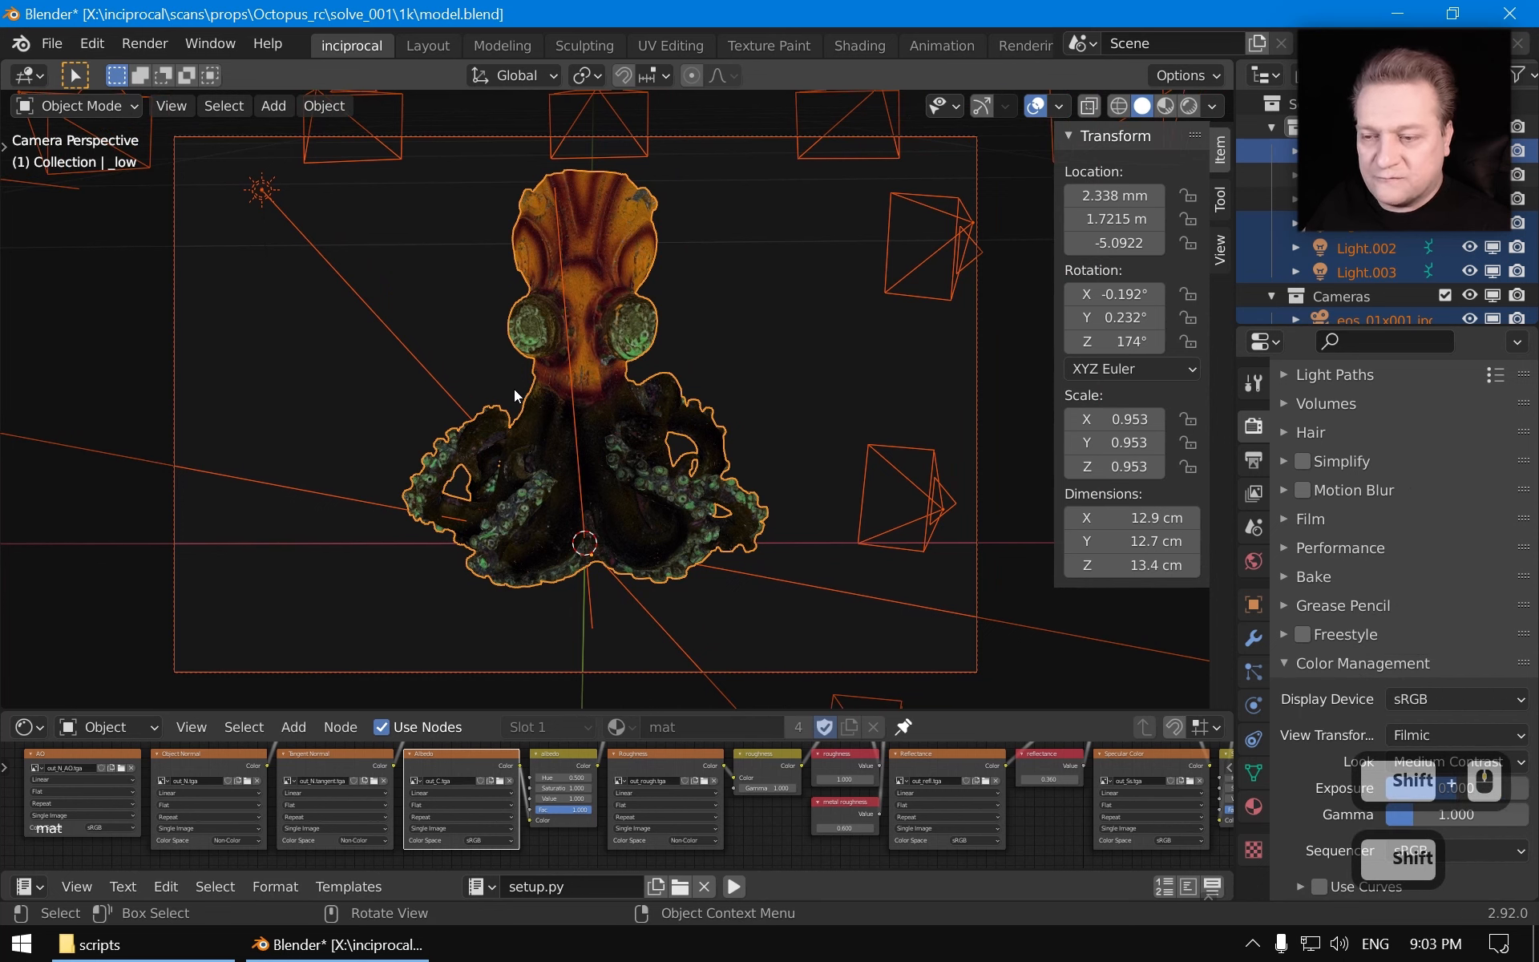
{"action": "left_click", "coordinate": [1469, 296]}
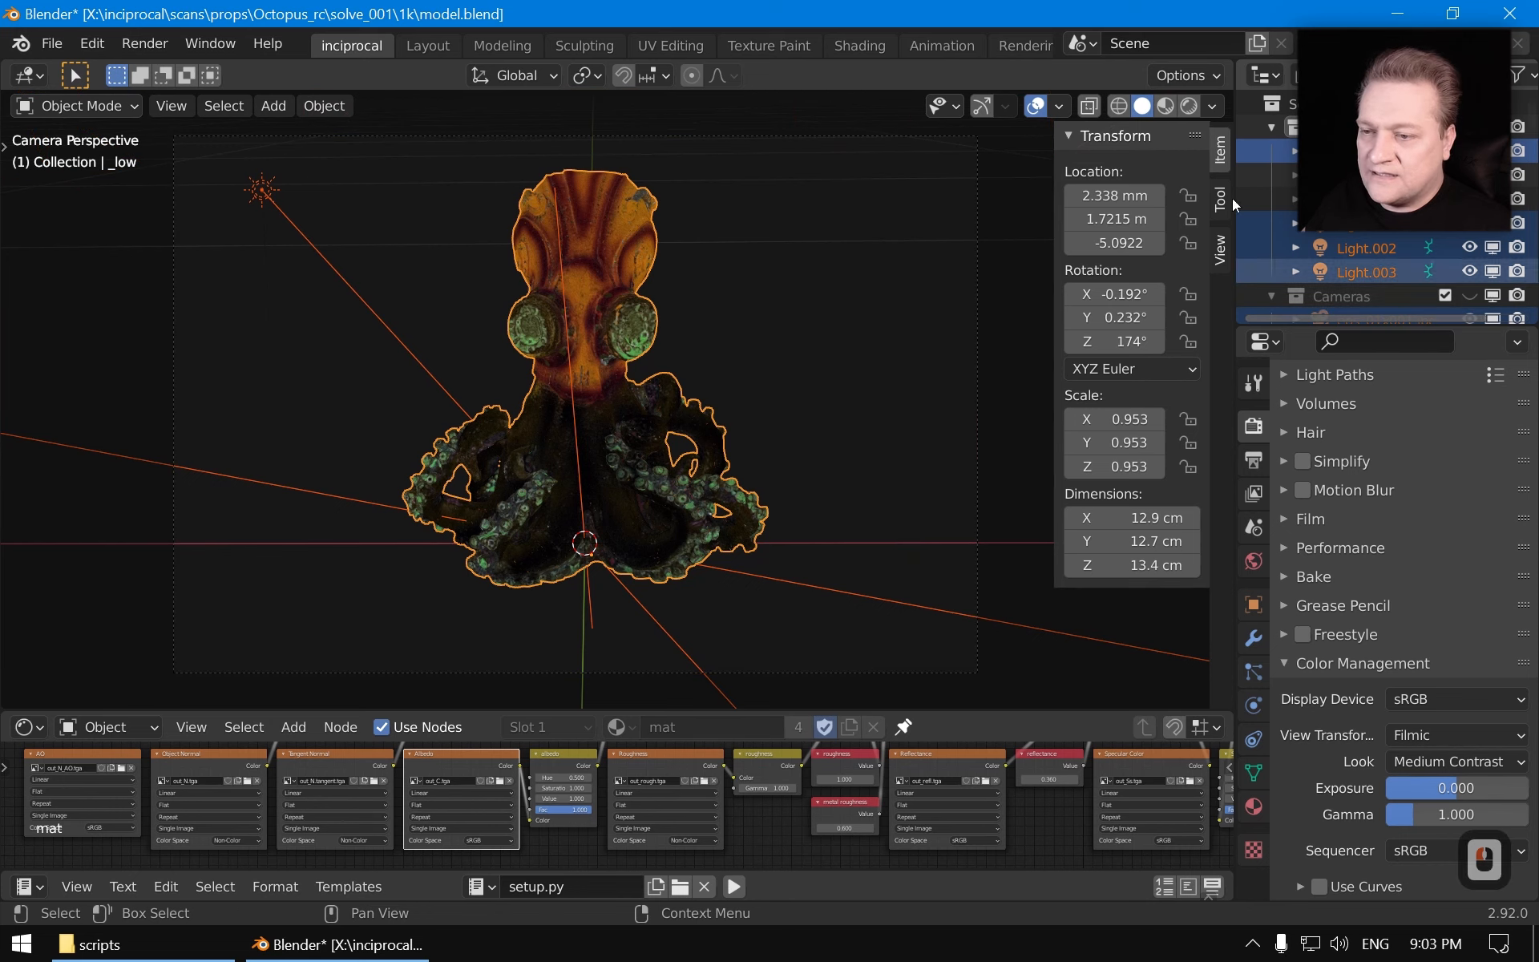
{"action": "left_click", "coordinate": [1035, 108]}
{"action": "middle_click_drag", "start_coordinate": [633, 339], "coordinate": [774, 438]}
{"action": "scroll", "coordinate": [647, 407], "scroll_direction": "up", "scroll_amount": 4}
{"action": "scroll", "coordinate": [766, 436], "scroll_direction": "down", "scroll_amount": 2}
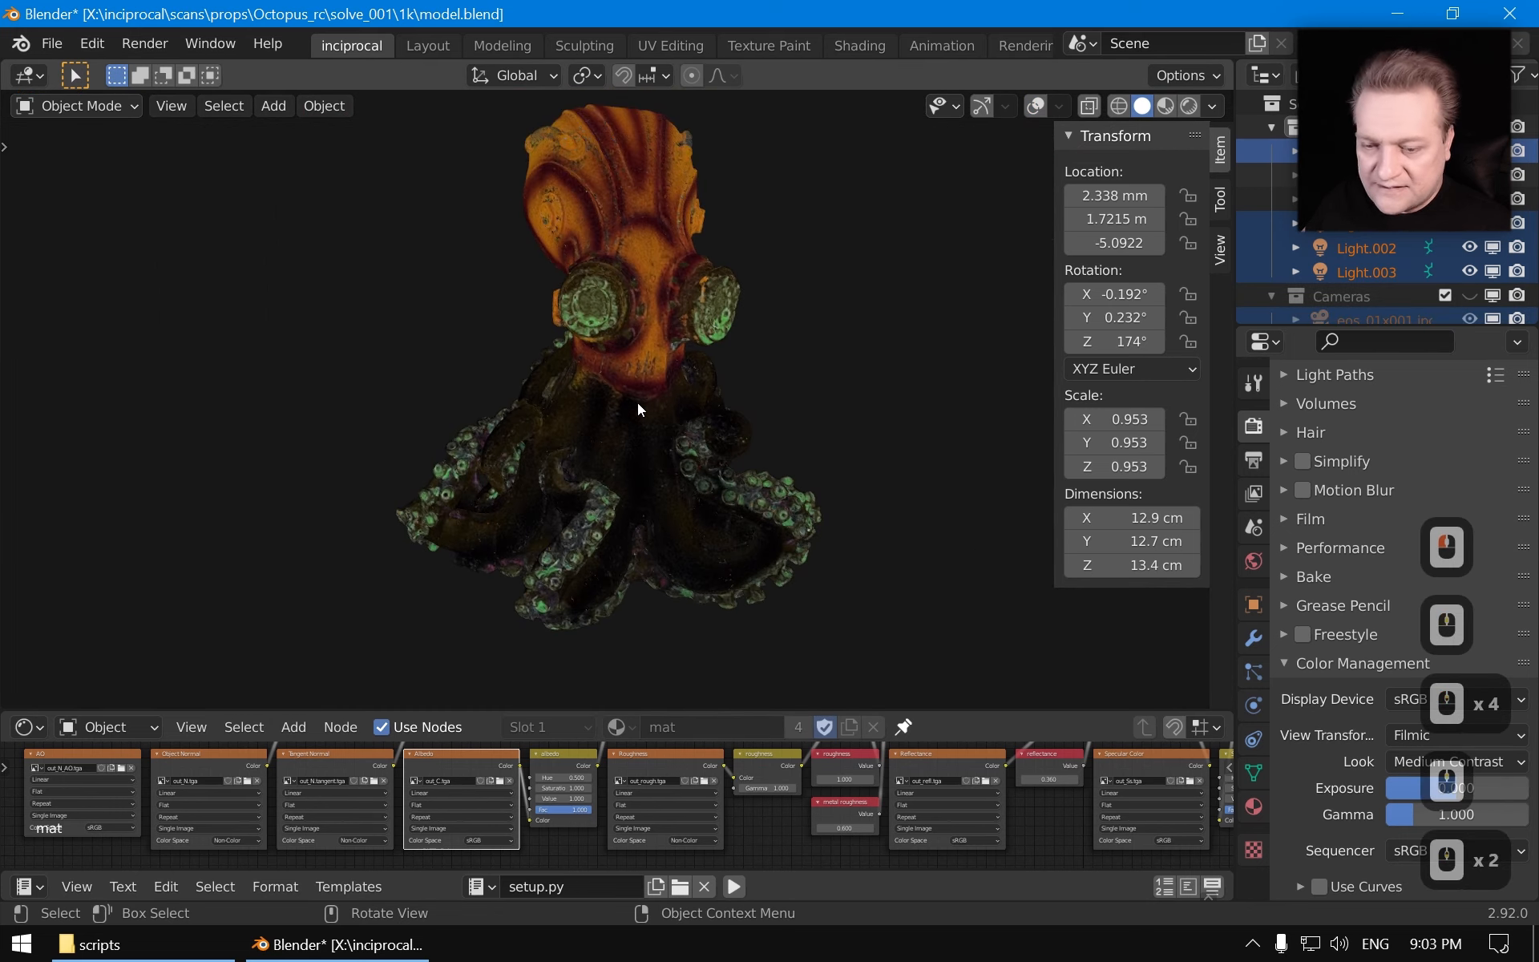
Preview the object-space normal map texture on the model and orbit to inspect it
{"action": "left_click", "coordinate": [230, 757], "text": "ctrl+shift"}
{"action": "scroll", "coordinate": [716, 511], "scroll_direction": "up", "scroll_amount": 4}
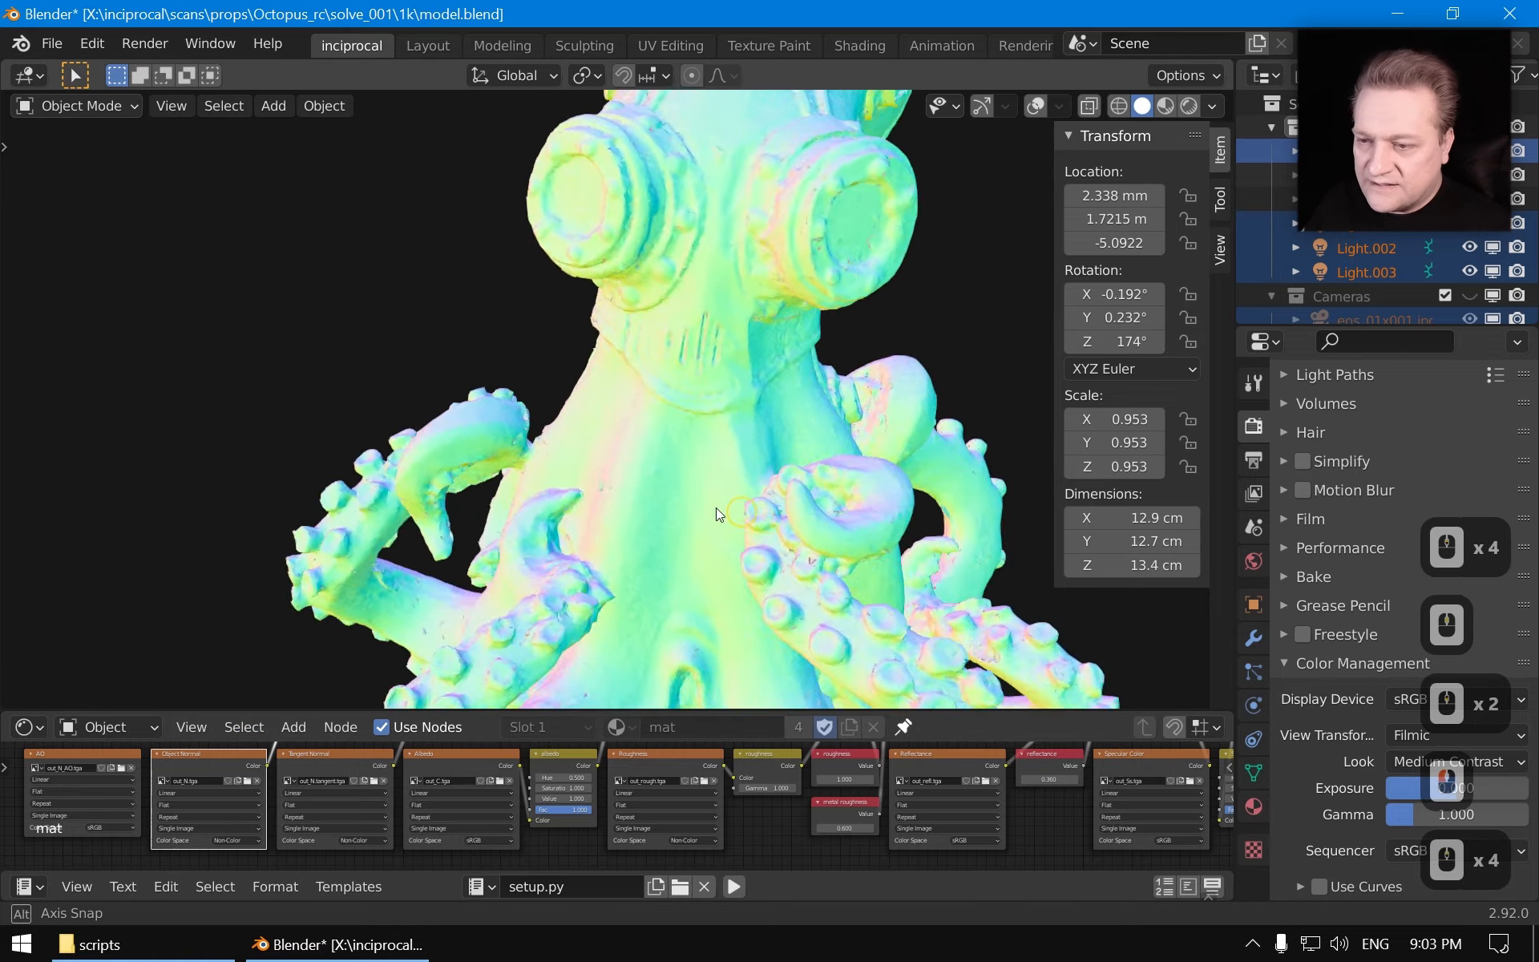
{"action": "middle_click_drag", "start_coordinate": [715, 507], "coordinate": [345, 365]}
{"action": "scroll", "coordinate": [542, 473], "scroll_direction": "down", "scroll_amount": 3}
{"action": "middle_click_drag", "start_coordinate": [736, 446], "coordinate": [521, 413]}
{"action": "middle_click_drag", "start_coordinate": [697, 429], "coordinate": [577, 428]}
{"action": "scroll", "coordinate": [733, 446], "scroll_direction": "up", "scroll_amount": 2}
{"action": "scroll", "coordinate": [732, 446], "scroll_direction": "down", "scroll_amount": 1}
{"action": "middle_click_drag", "start_coordinate": [732, 446], "coordinate": [469, 465]}
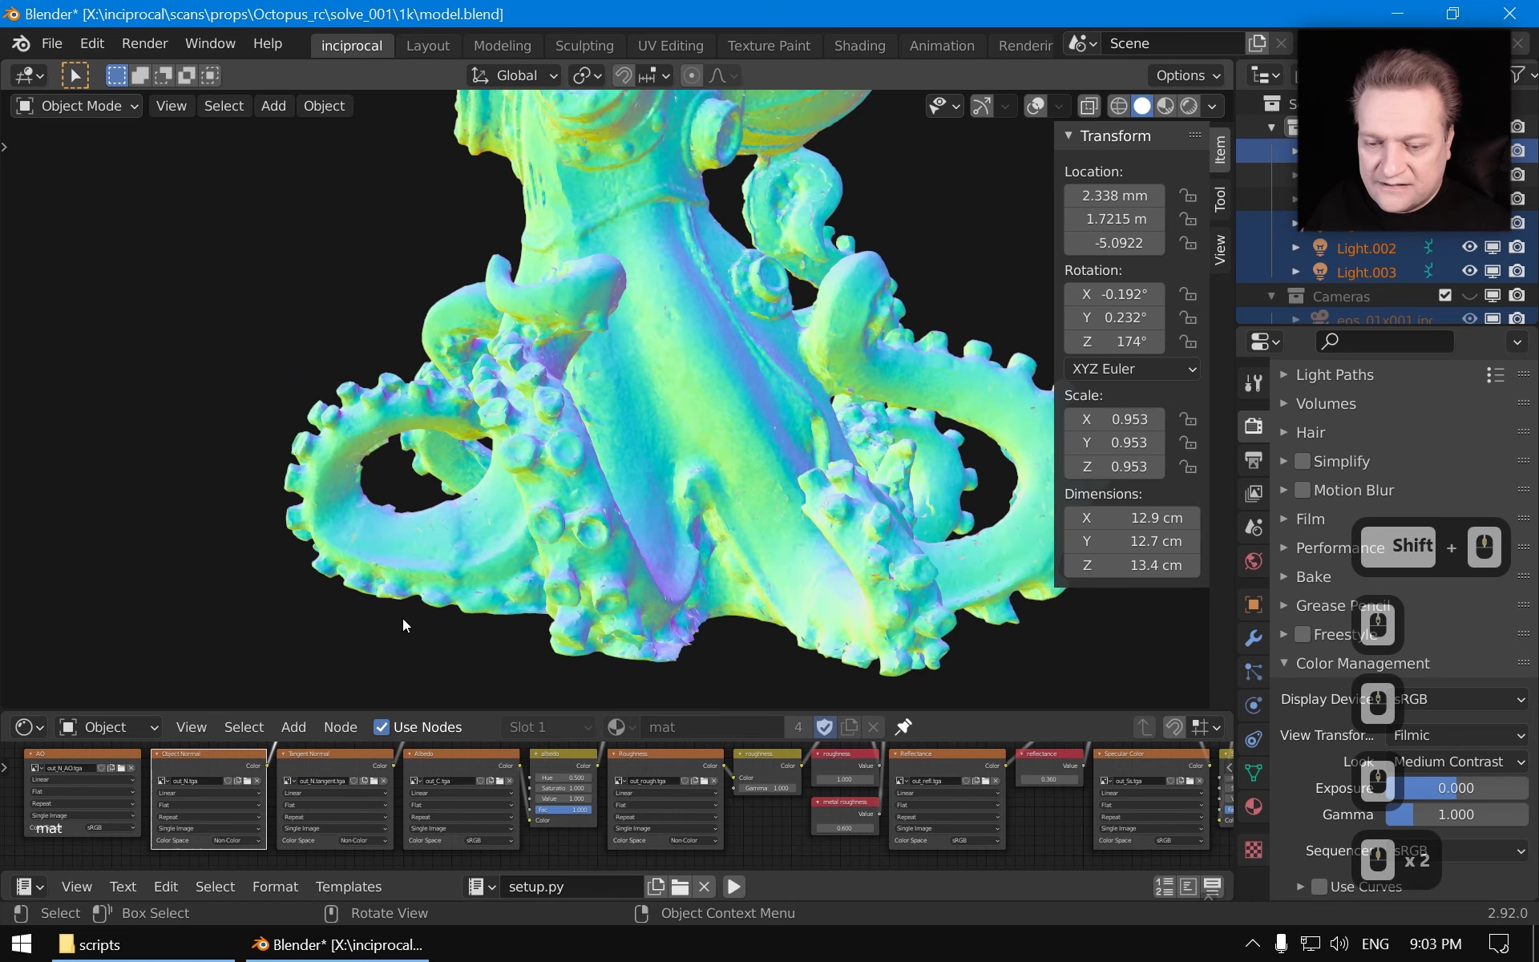
Step through the tangent normal, albedo and roughness texture previews and inspect the roughness map
{"action": "left_click", "coordinate": [340, 762]}
{"action": "left_click", "coordinate": [460, 756]}
{"action": "left_click", "coordinate": [649, 762]}
{"action": "scroll", "coordinate": [782, 429], "scroll_direction": "down", "scroll_amount": 3}
{"action": "middle_click_drag", "start_coordinate": [782, 429], "coordinate": [725, 484]}
{"action": "scroll", "coordinate": [633, 465], "scroll_direction": "down", "scroll_amount": 3}
{"action": "scroll", "coordinate": [479, 464], "scroll_direction": "up", "scroll_amount": 2}
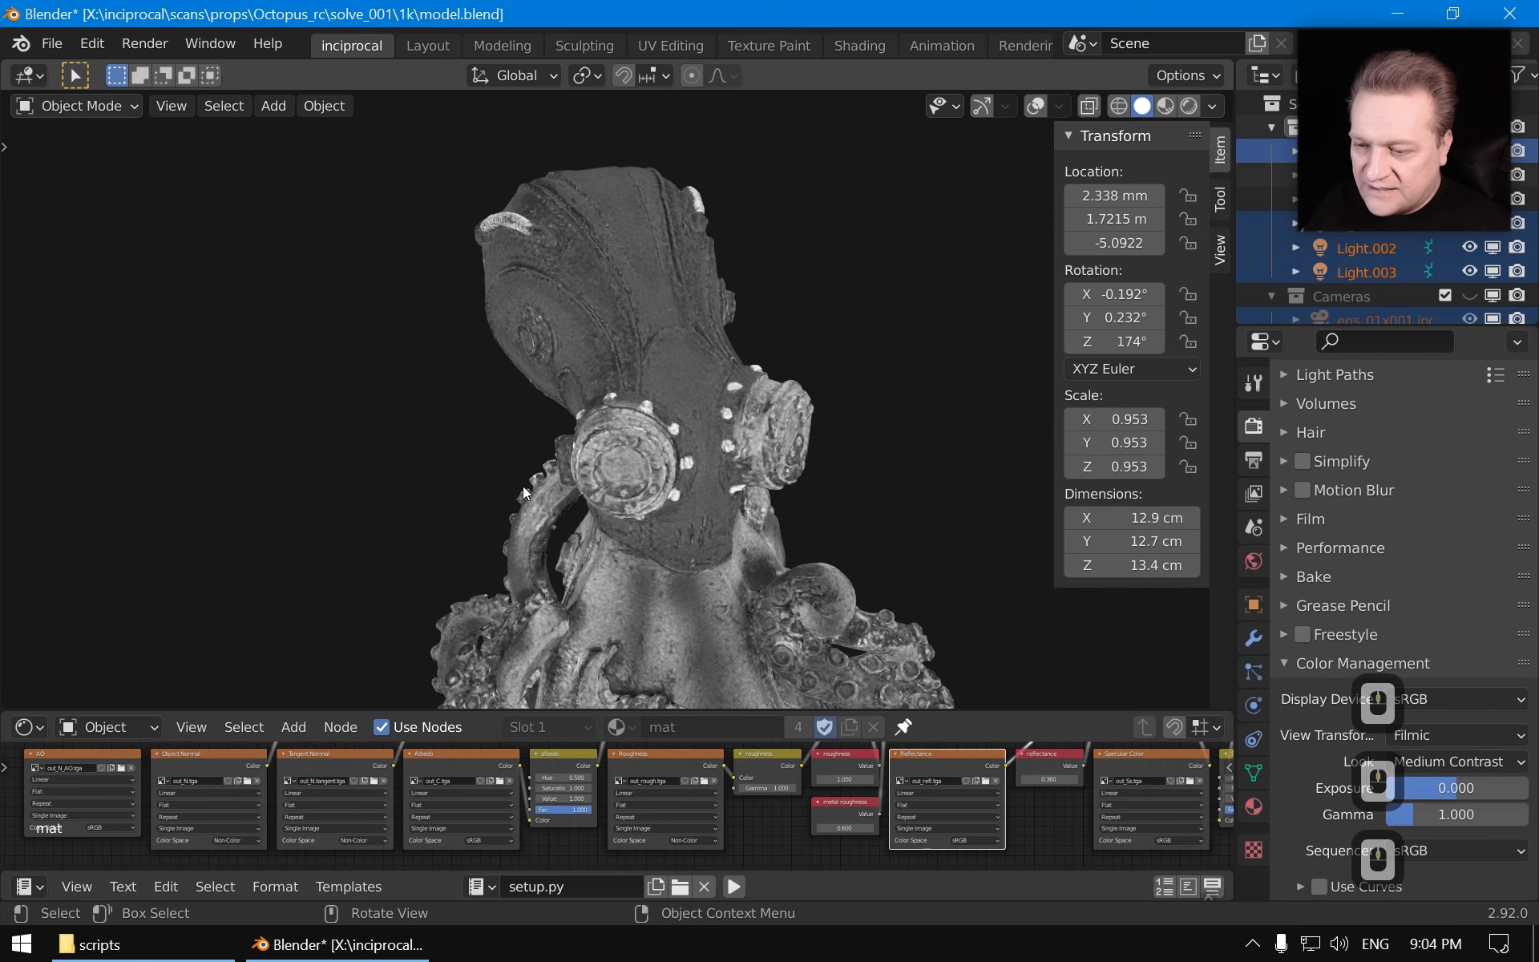
{"action": "middle_click_drag", "start_coordinate": [523, 486], "coordinate": [902, 521]}
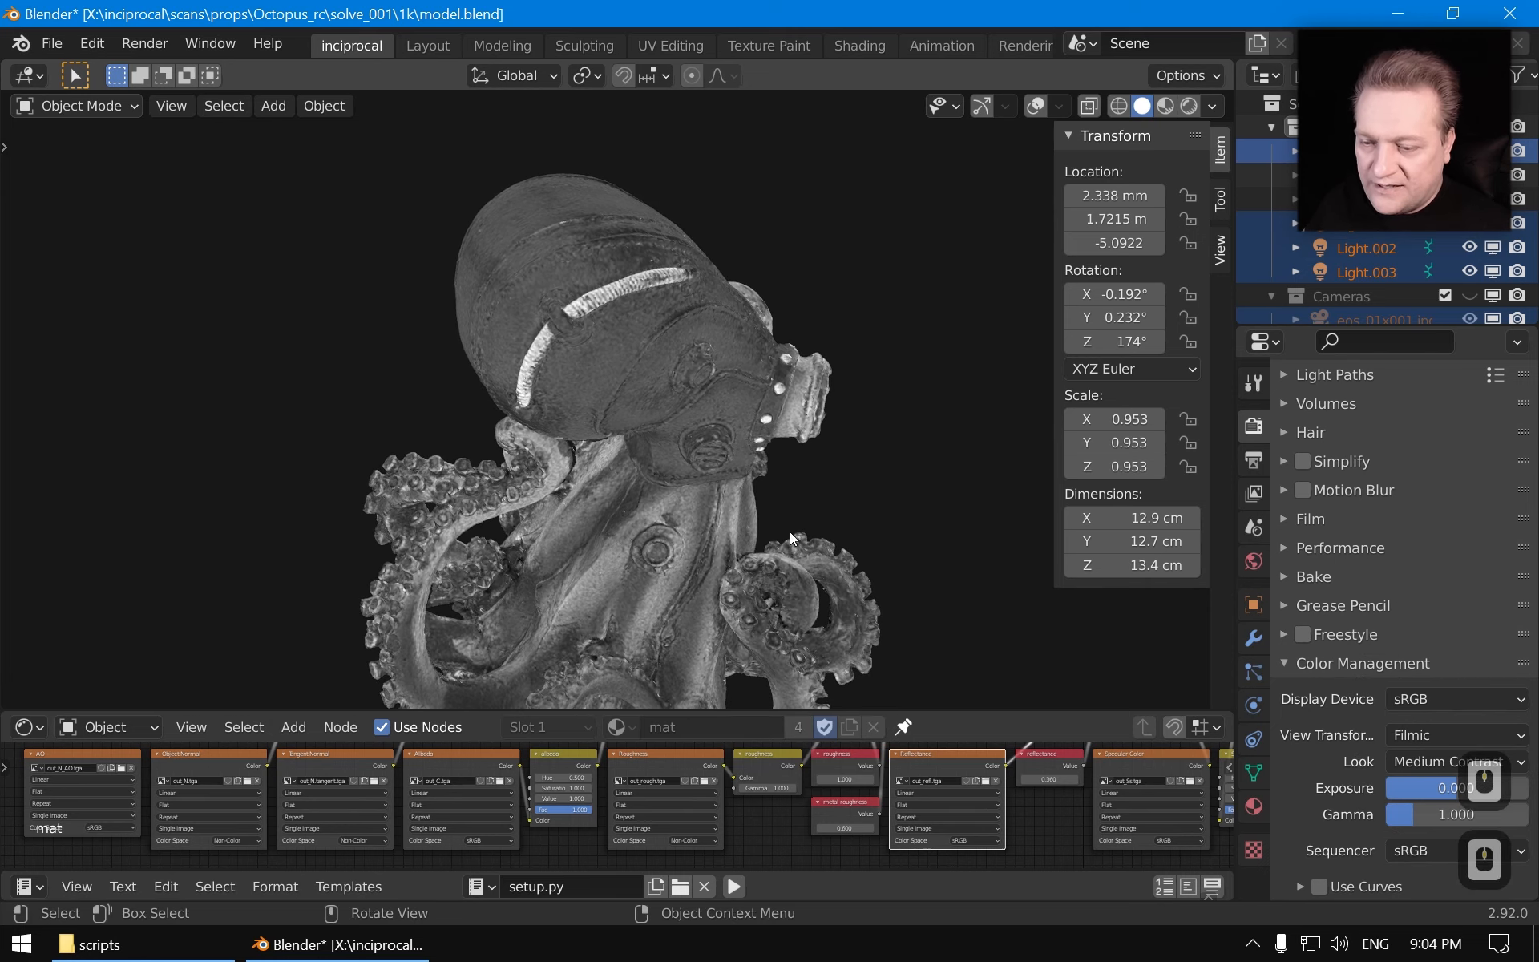
{"action": "middle_click_drag", "start_coordinate": [715, 694], "coordinate": [696, 460], "text": "shift"}
{"action": "middle_click_drag", "start_coordinate": [695, 469], "coordinate": [849, 479]}
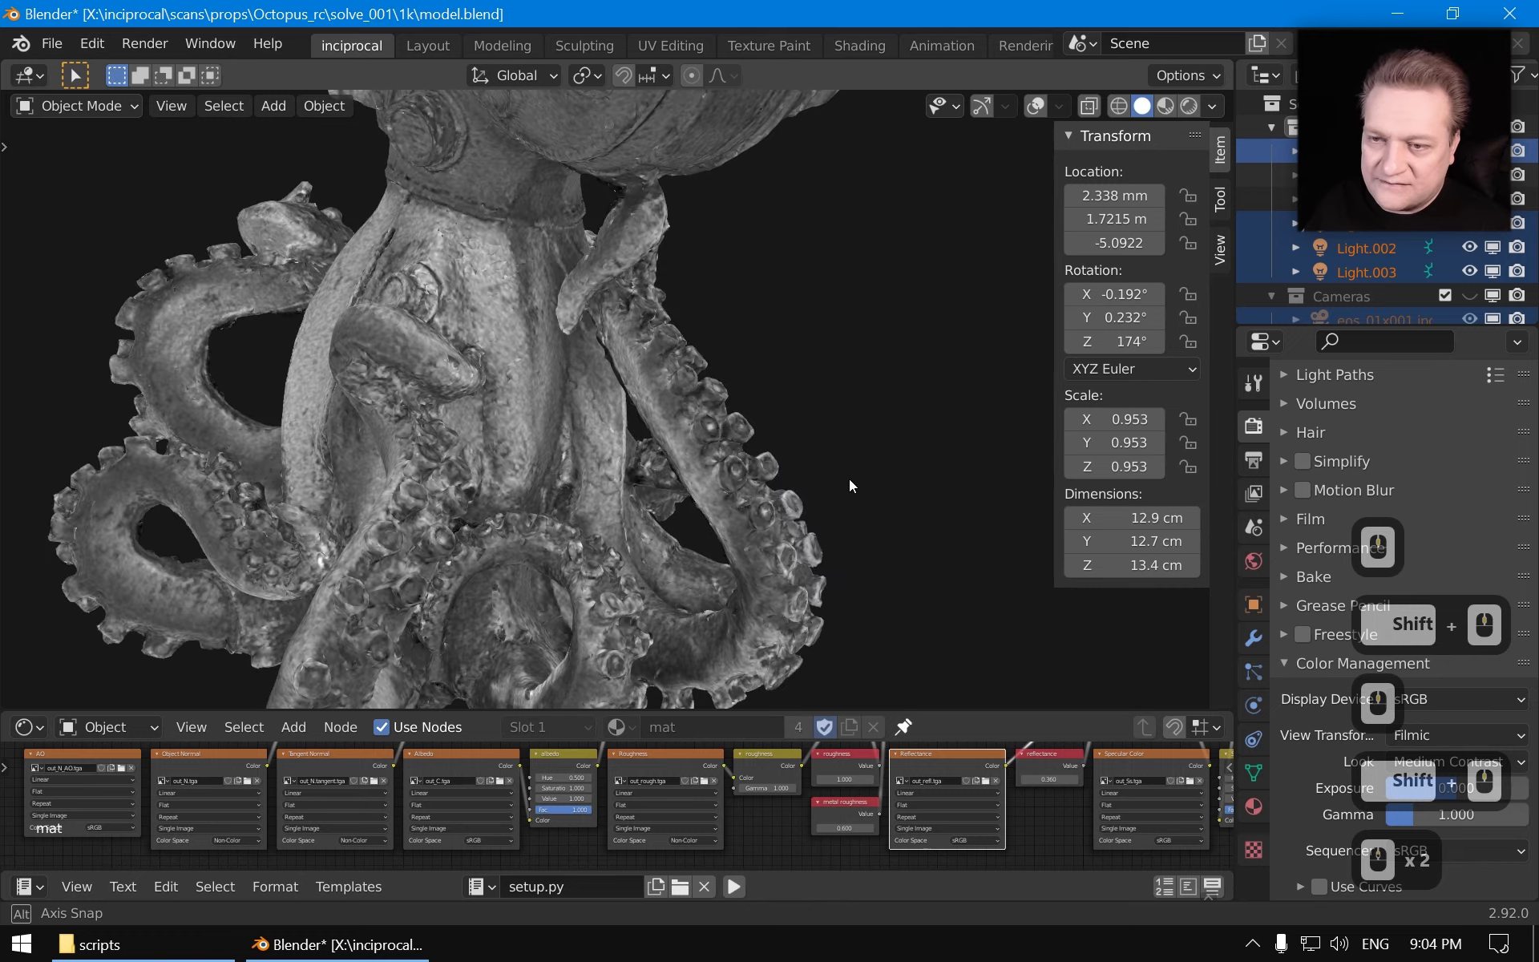
{"action": "scroll", "coordinate": [850, 485], "scroll_direction": "down", "scroll_amount": 2}
{"action": "middle_click_drag", "start_coordinate": [591, 487], "coordinate": [550, 329]}
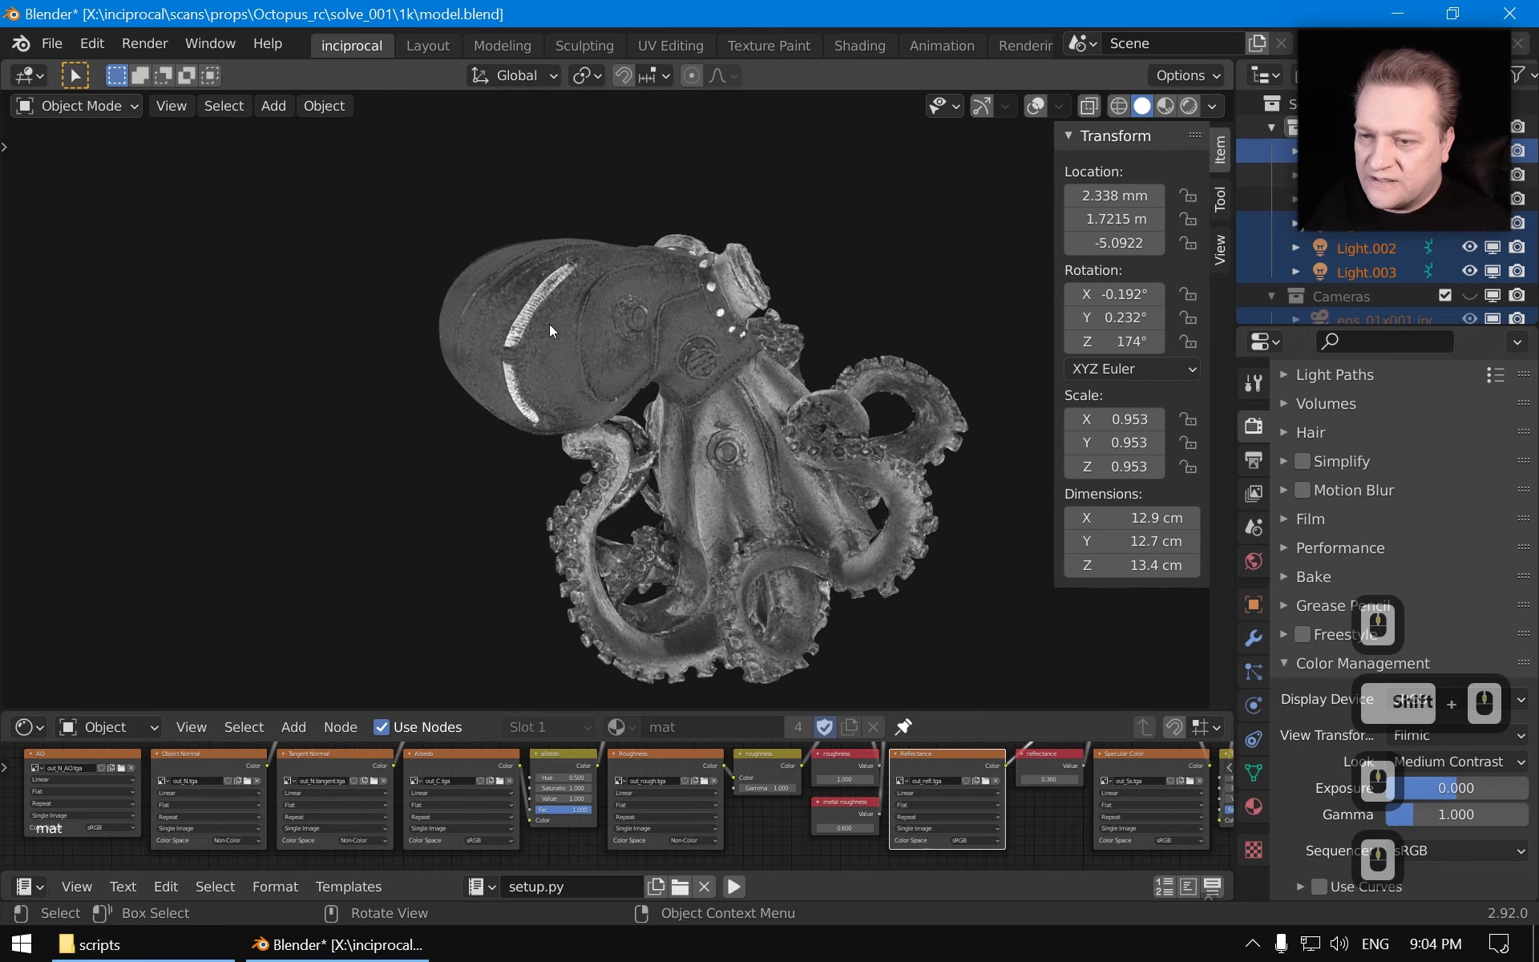
{"action": "middle_click_drag", "start_coordinate": [484, 412], "coordinate": [780, 551]}
{"action": "middle_click_drag", "start_coordinate": [752, 473], "coordinate": [507, 194]}
{"action": "scroll", "coordinate": [640, 417], "scroll_direction": "up", "scroll_amount": 2}
{"action": "scroll", "coordinate": [612, 377], "scroll_direction": "down", "scroll_amount": 2}
Preview the specular color texture on the model and orbit around it
{"action": "left_click", "coordinate": [1146, 761]}
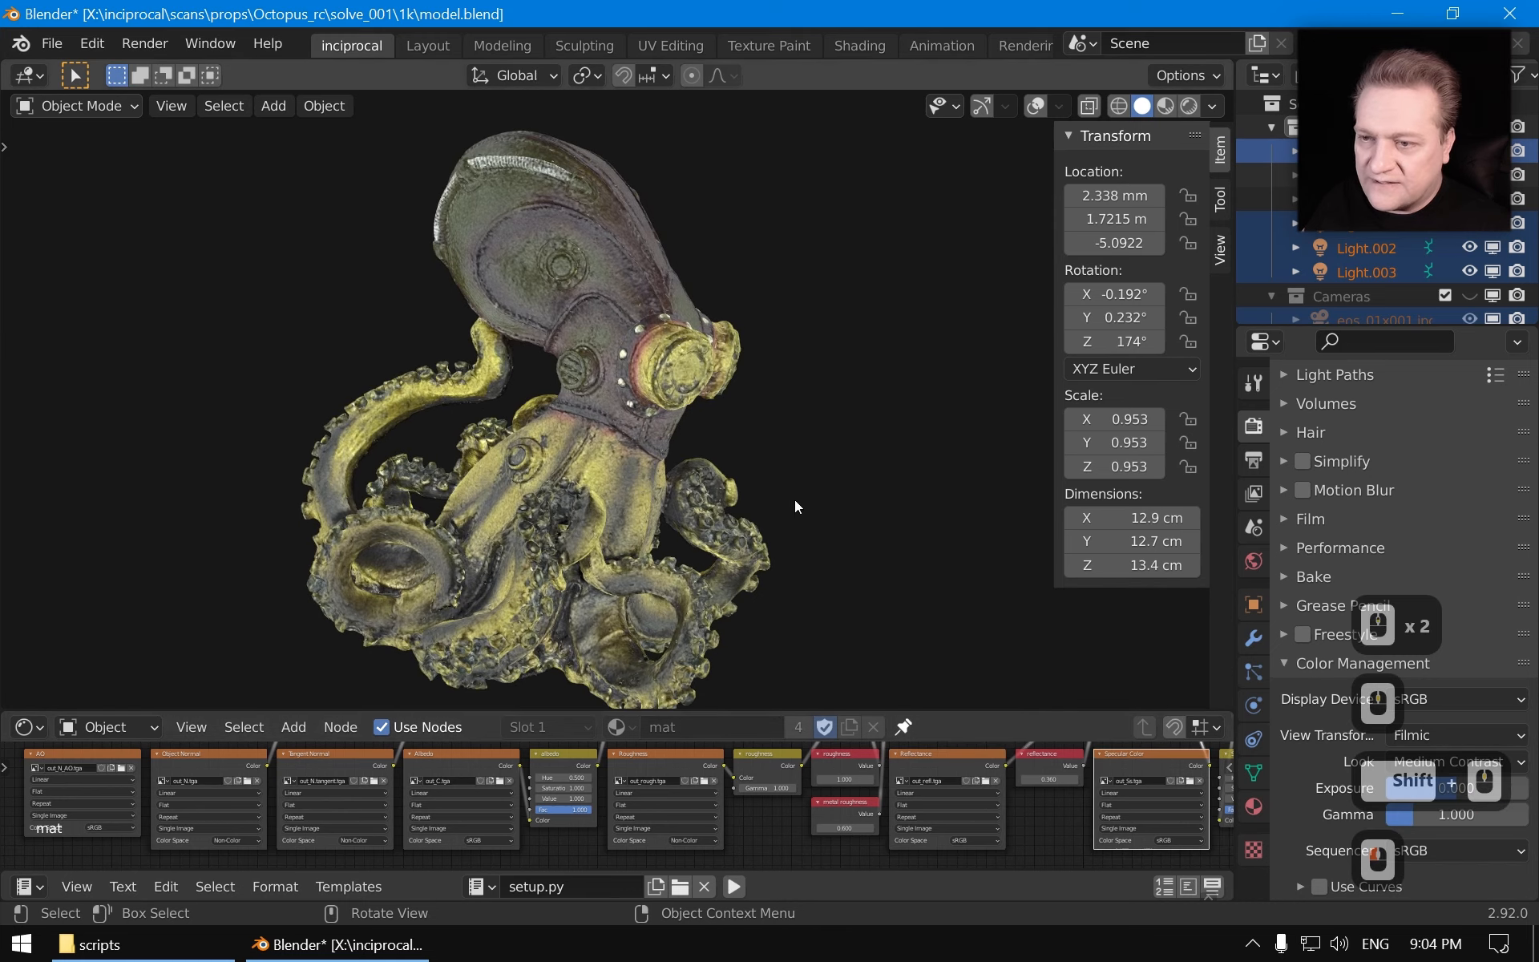
{"action": "middle_click_drag", "start_coordinate": [795, 498], "coordinate": [277, 451]}
{"action": "middle_click_drag", "start_coordinate": [609, 575], "coordinate": [710, 502]}
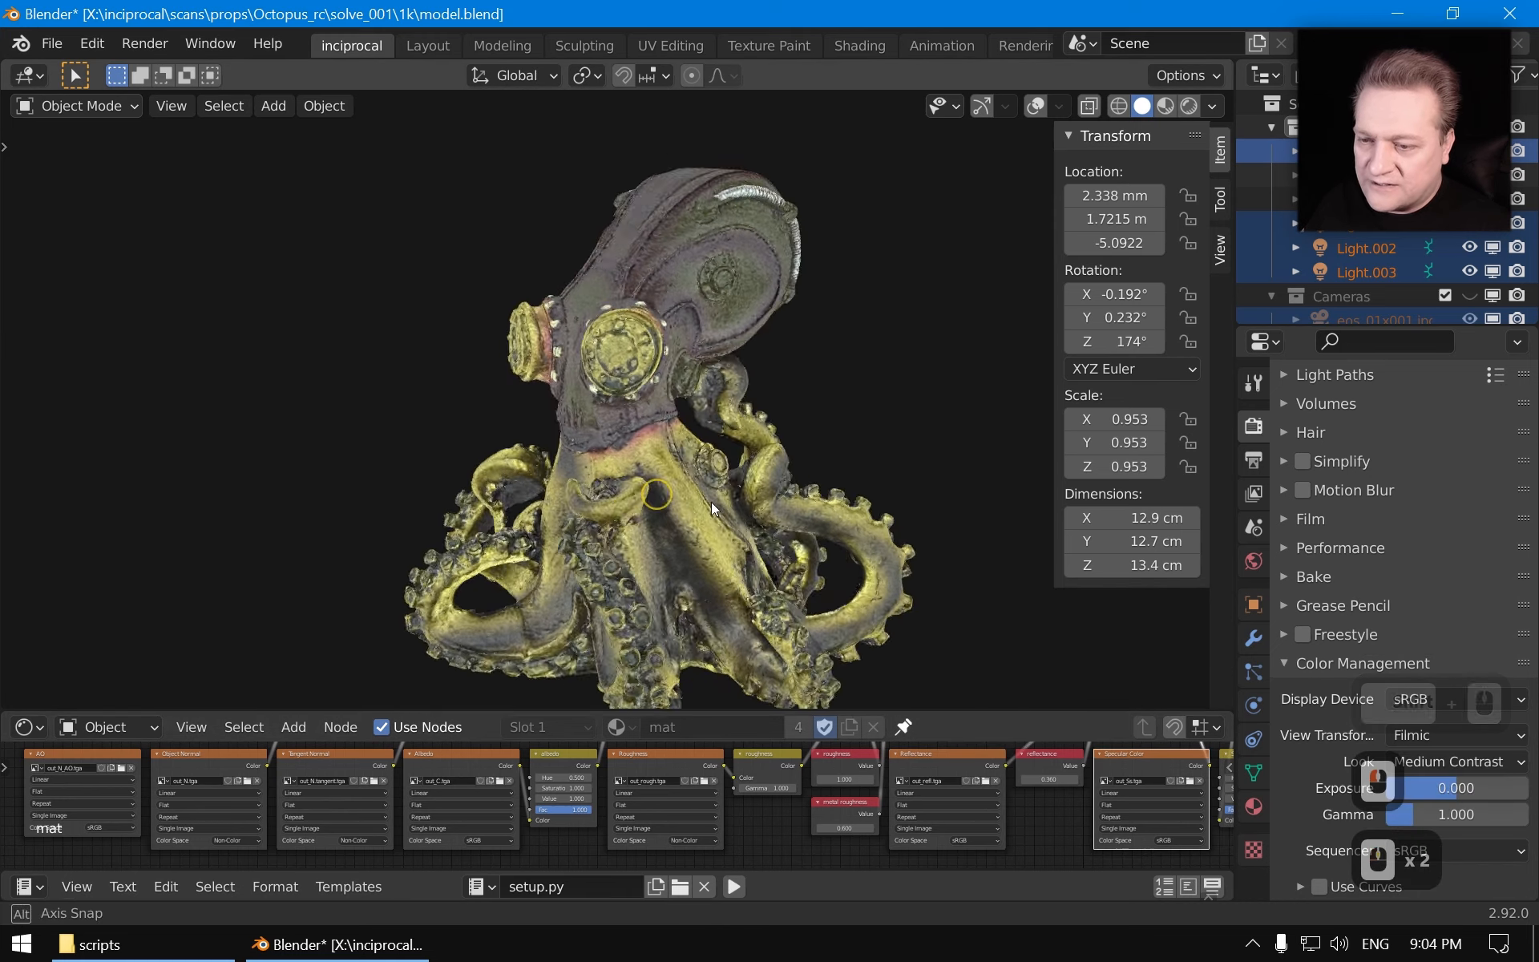
{"action": "middle_click_drag", "start_coordinate": [486, 513], "coordinate": [684, 510]}
{"action": "mouse_move", "coordinate": [685, 511]}
{"action": "middle_mouse_down", "text": "shift"}
{"action": "mouse_move", "coordinate": [705, 470]}
{"action": "mouse_move", "coordinate": [547, 470]}
{"action": "middle_mouse_up", "text": "shift"}
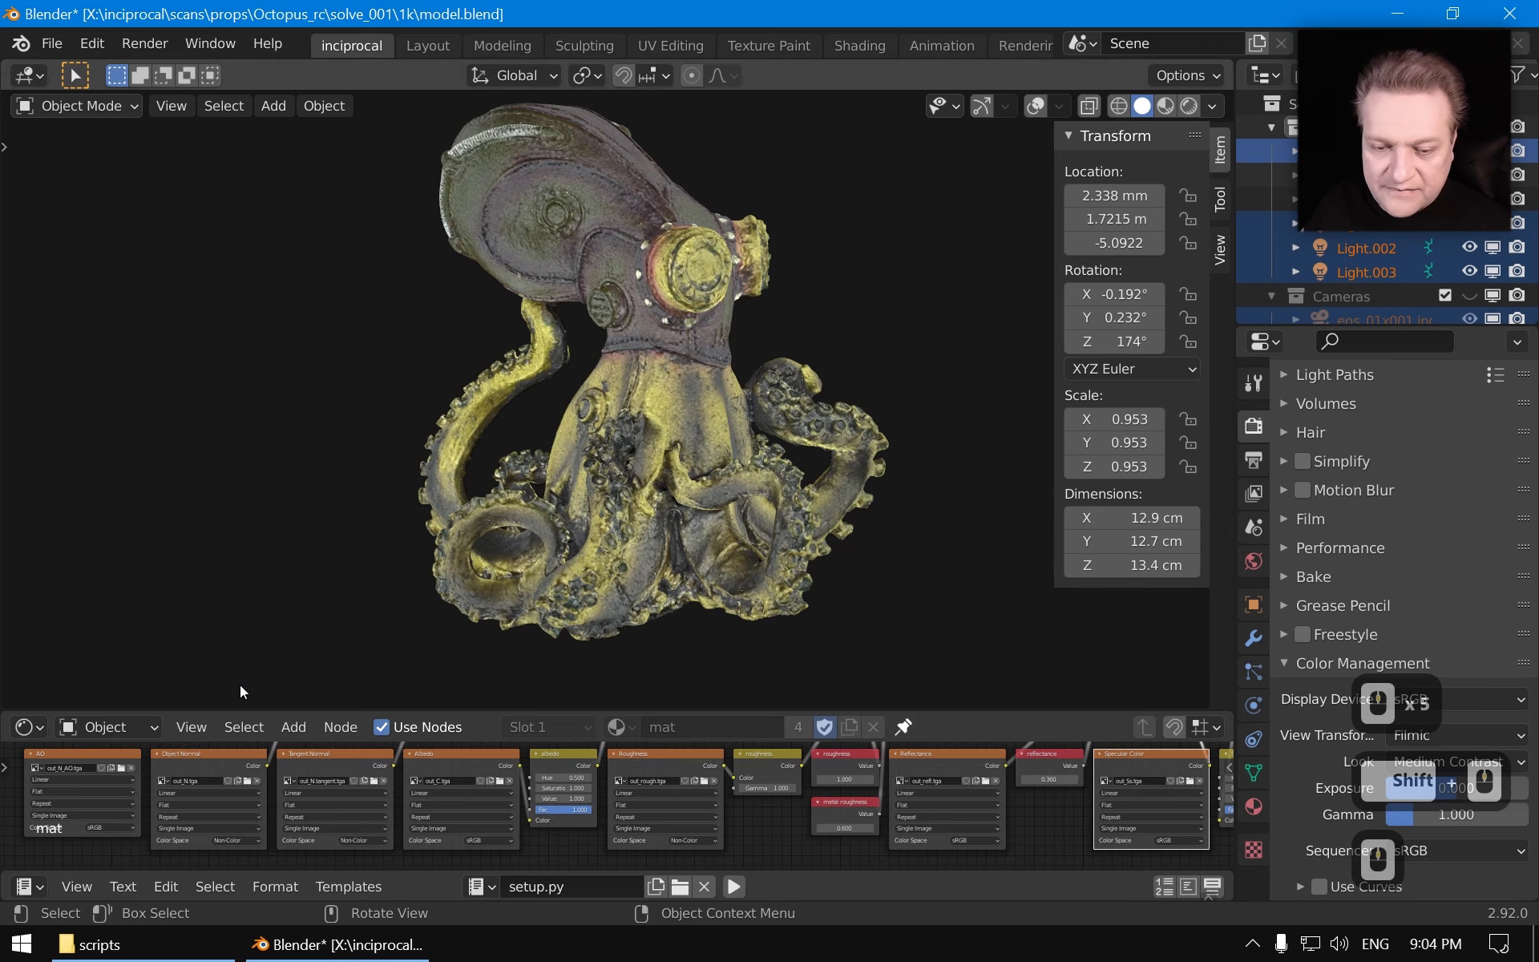
Preview the confidence map texture on the model and inspect the head
{"action": "scroll", "coordinate": [190, 782], "scroll_direction": "down", "scroll_amount": 3}
{"action": "middle_click_drag", "start_coordinate": [191, 782], "coordinate": [224, 781]}
{"action": "left_click", "coordinate": [190, 768]}
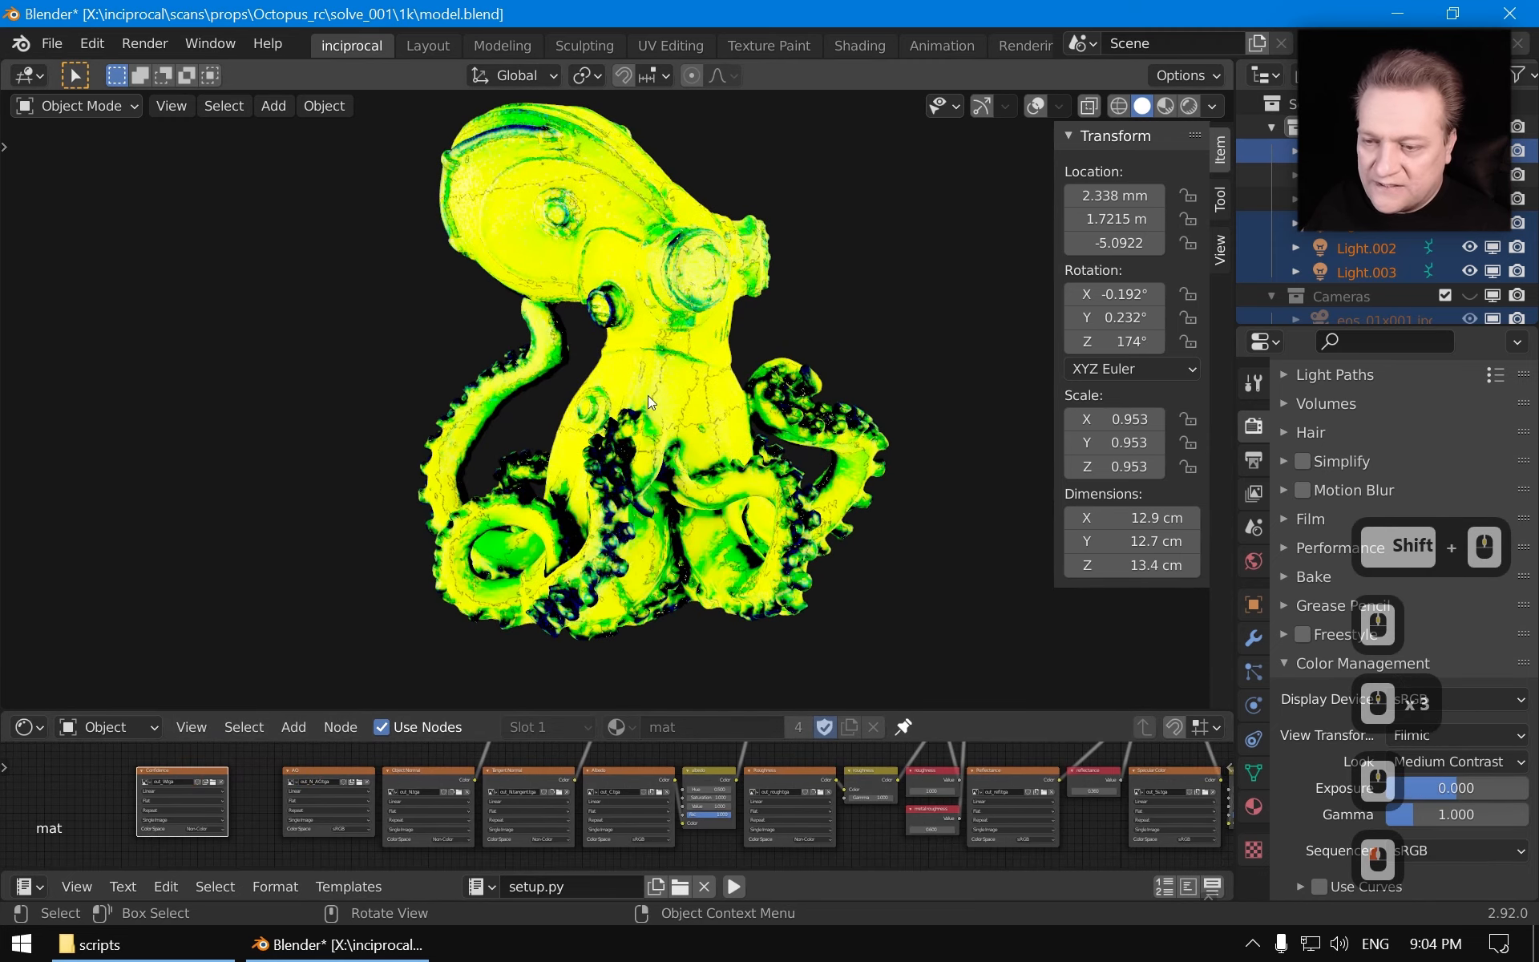
{"action": "scroll", "coordinate": [648, 396], "scroll_direction": "up", "scroll_amount": 4}
{"action": "scroll", "coordinate": [781, 499], "scroll_direction": "up", "scroll_amount": 2}
{"action": "scroll", "coordinate": [667, 511], "scroll_direction": "down", "scroll_amount": 2}
{"action": "mouse_move", "coordinate": [648, 460]}
{"action": "middle_mouse_down"}
{"action": "mouse_move", "coordinate": [499, 512]}
{"action": "mouse_move", "coordinate": [651, 393]}
{"action": "mouse_move", "coordinate": [718, 438]}
{"action": "mouse_move", "coordinate": [720, 485]}
{"action": "mouse_move", "coordinate": [430, 367]}
{"action": "mouse_move", "coordinate": [786, 508]}
{"action": "mouse_move", "coordinate": [645, 420]}
{"action": "mouse_move", "coordinate": [637, 479]}
{"action": "middle_mouse_up"}
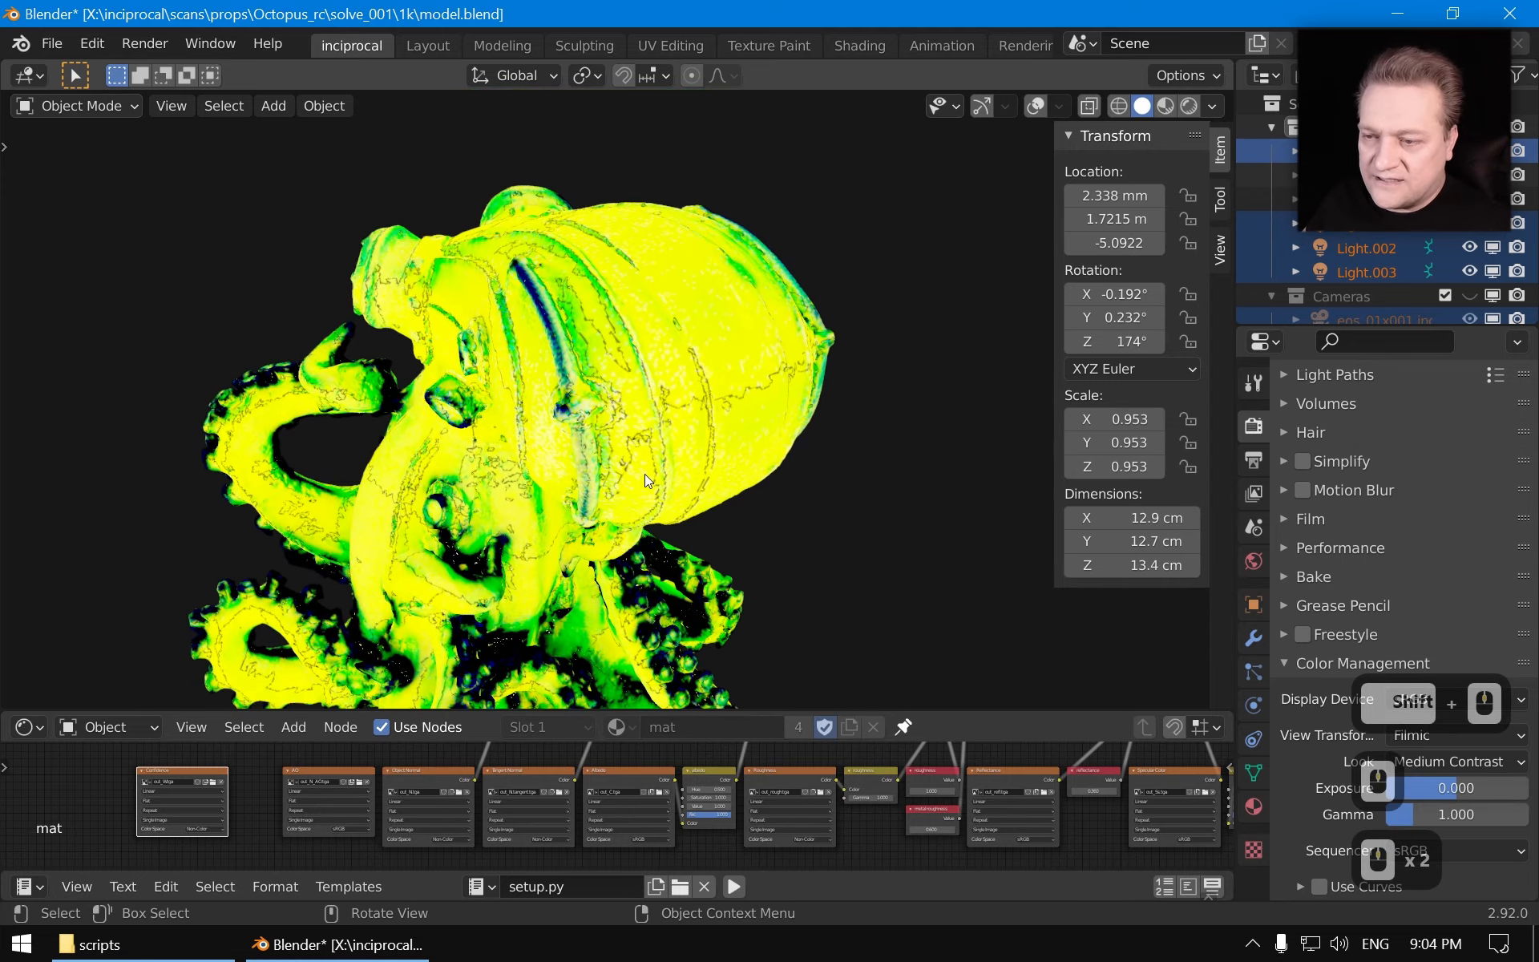
{"action": "middle_click_drag", "start_coordinate": [465, 526], "coordinate": [712, 546]}
{"action": "middle_click_drag", "start_coordinate": [713, 546], "coordinate": [654, 344], "text": "shift"}
{"action": "middle_click_drag", "start_coordinate": [569, 401], "coordinate": [601, 345]}
{"action": "scroll", "coordinate": [664, 441], "scroll_direction": "up", "scroll_amount": 3}
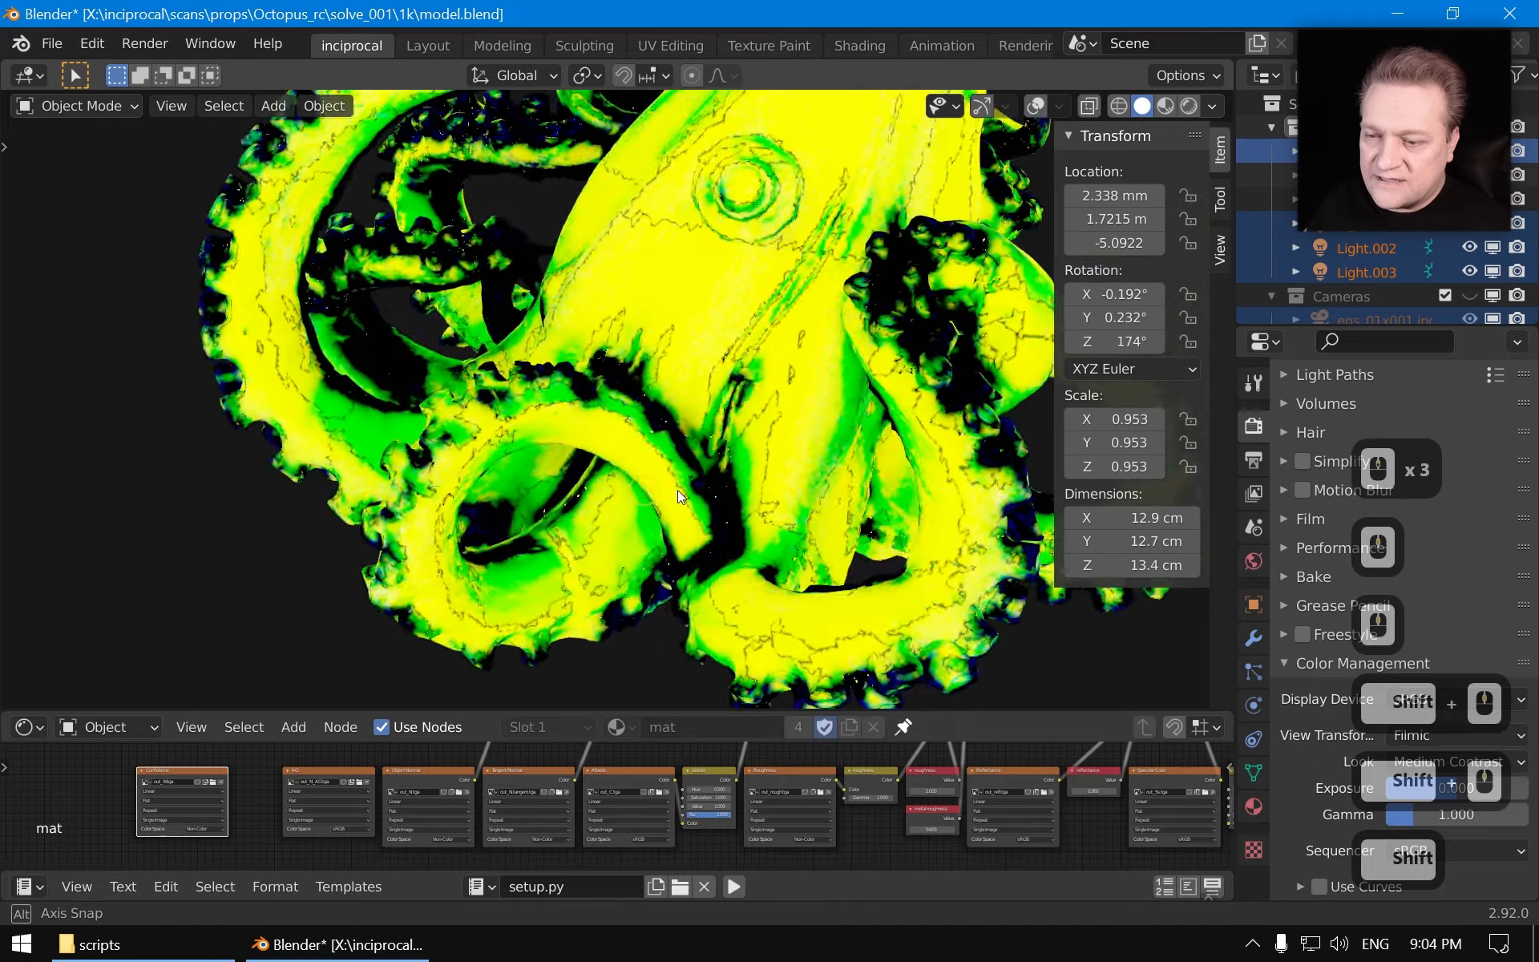
Examine the confidence map across the tentacles and the labelled base underside
{"action": "middle_click_drag", "start_coordinate": [676, 489], "coordinate": [594, 473]}
{"action": "middle_click_drag", "start_coordinate": [593, 473], "coordinate": [614, 529], "text": "shift"}
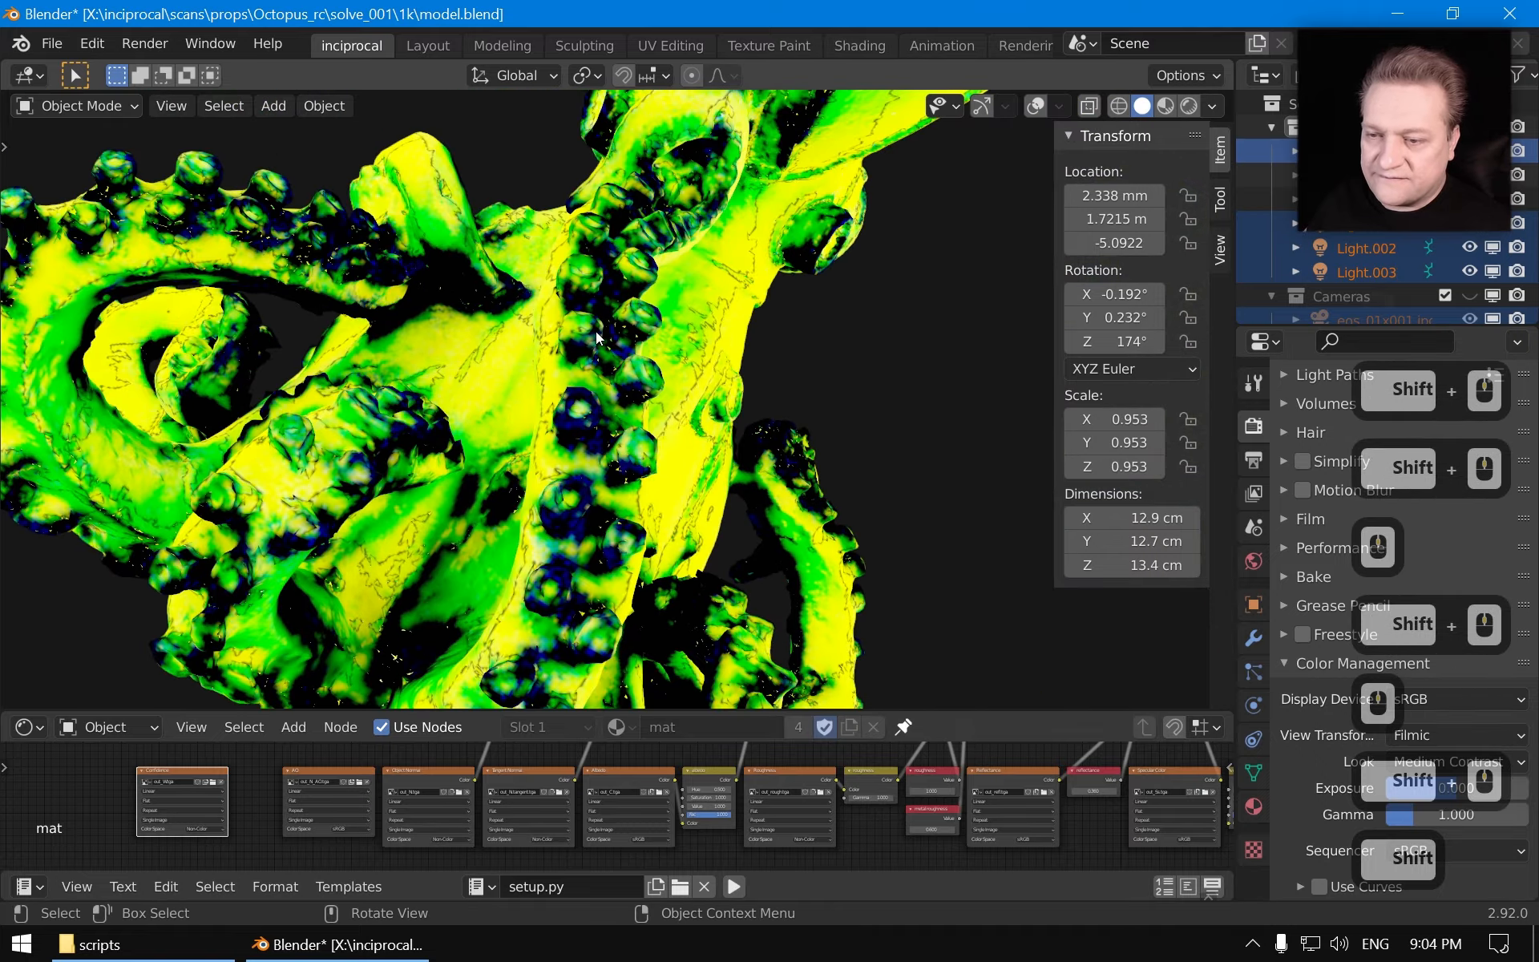
{"action": "middle_click_drag", "start_coordinate": [554, 309], "coordinate": [584, 383]}
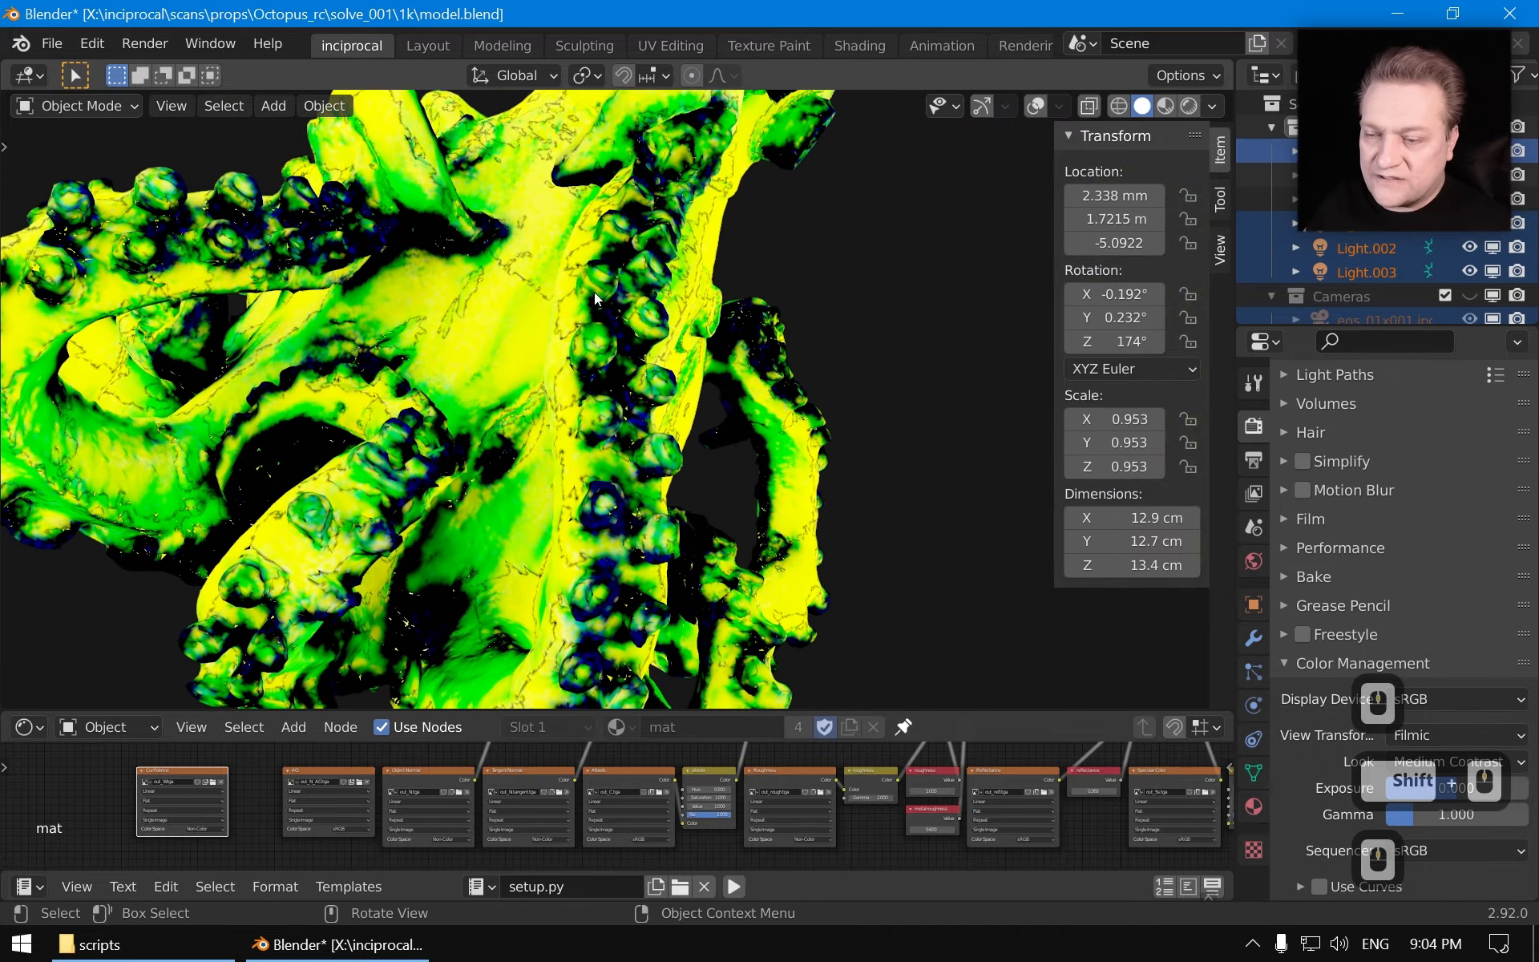
{"action": "scroll", "coordinate": [593, 322], "scroll_direction": "down", "scroll_amount": 2}
{"action": "middle_click_drag", "start_coordinate": [593, 323], "coordinate": [658, 514]}
{"action": "scroll", "coordinate": [724, 469], "scroll_direction": "up", "scroll_amount": 2}
{"action": "middle_click_drag", "start_coordinate": [657, 513], "coordinate": [603, 526]}
{"action": "scroll", "coordinate": [617, 465], "scroll_direction": "up", "scroll_amount": 2}
{"action": "middle_click_drag", "start_coordinate": [624, 440], "coordinate": [553, 393]}
{"action": "scroll", "coordinate": [553, 392], "scroll_direction": "down", "scroll_amount": 1}
{"action": "scroll", "coordinate": [642, 473], "scroll_direction": "up", "scroll_amount": 3}
{"action": "middle_click_drag", "start_coordinate": [641, 495], "coordinate": [648, 447]}
{"action": "scroll", "coordinate": [638, 201], "scroll_direction": "down", "scroll_amount": 1}
{"action": "scroll", "coordinate": [651, 455], "scroll_direction": "down", "scroll_amount": 3}
{"action": "middle_click_drag", "start_coordinate": [650, 385], "coordinate": [570, 457]}
{"action": "scroll", "coordinate": [461, 484], "scroll_direction": "down", "scroll_amount": 2}
{"action": "mouse_move", "coordinate": [569, 457]}
{"action": "middle_mouse_down"}
{"action": "mouse_move", "coordinate": [677, 445]}
{"action": "mouse_move", "coordinate": [541, 337]}
{"action": "mouse_move", "coordinate": [602, 415]}
{"action": "mouse_move", "coordinate": [383, 436]}
{"action": "mouse_move", "coordinate": [622, 379]}
{"action": "mouse_move", "coordinate": [556, 534]}
{"action": "mouse_move", "coordinate": [404, 356]}
{"action": "mouse_move", "coordinate": [834, 465]}
{"action": "mouse_move", "coordinate": [379, 441]}
{"action": "middle_mouse_up"}
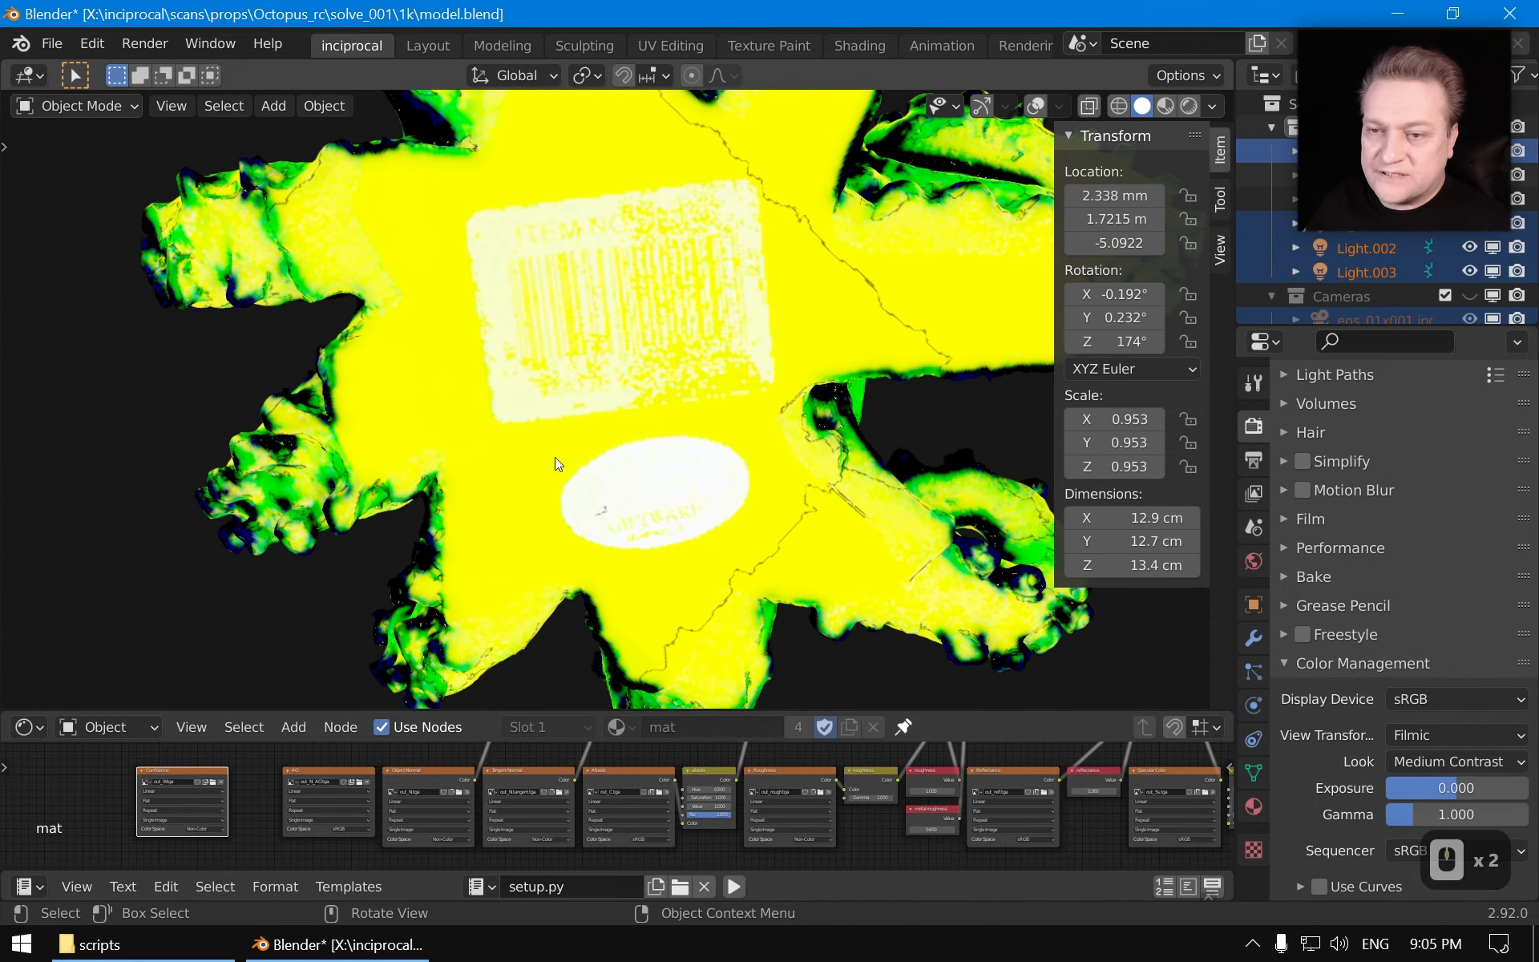
{"action": "middle_click_drag", "start_coordinate": [555, 457], "coordinate": [648, 444]}
{"action": "scroll", "coordinate": [671, 380], "scroll_direction": "down", "scroll_amount": 1}
{"action": "middle_click_drag", "start_coordinate": [709, 385], "coordinate": [698, 475]}
{"action": "middle_click_drag", "start_coordinate": [655, 360], "coordinate": [680, 272]}
{"action": "middle_click_drag", "start_coordinate": [617, 521], "coordinate": [548, 355], "text": "shift"}
{"action": "middle_click_drag", "start_coordinate": [613, 472], "coordinate": [613, 459]}
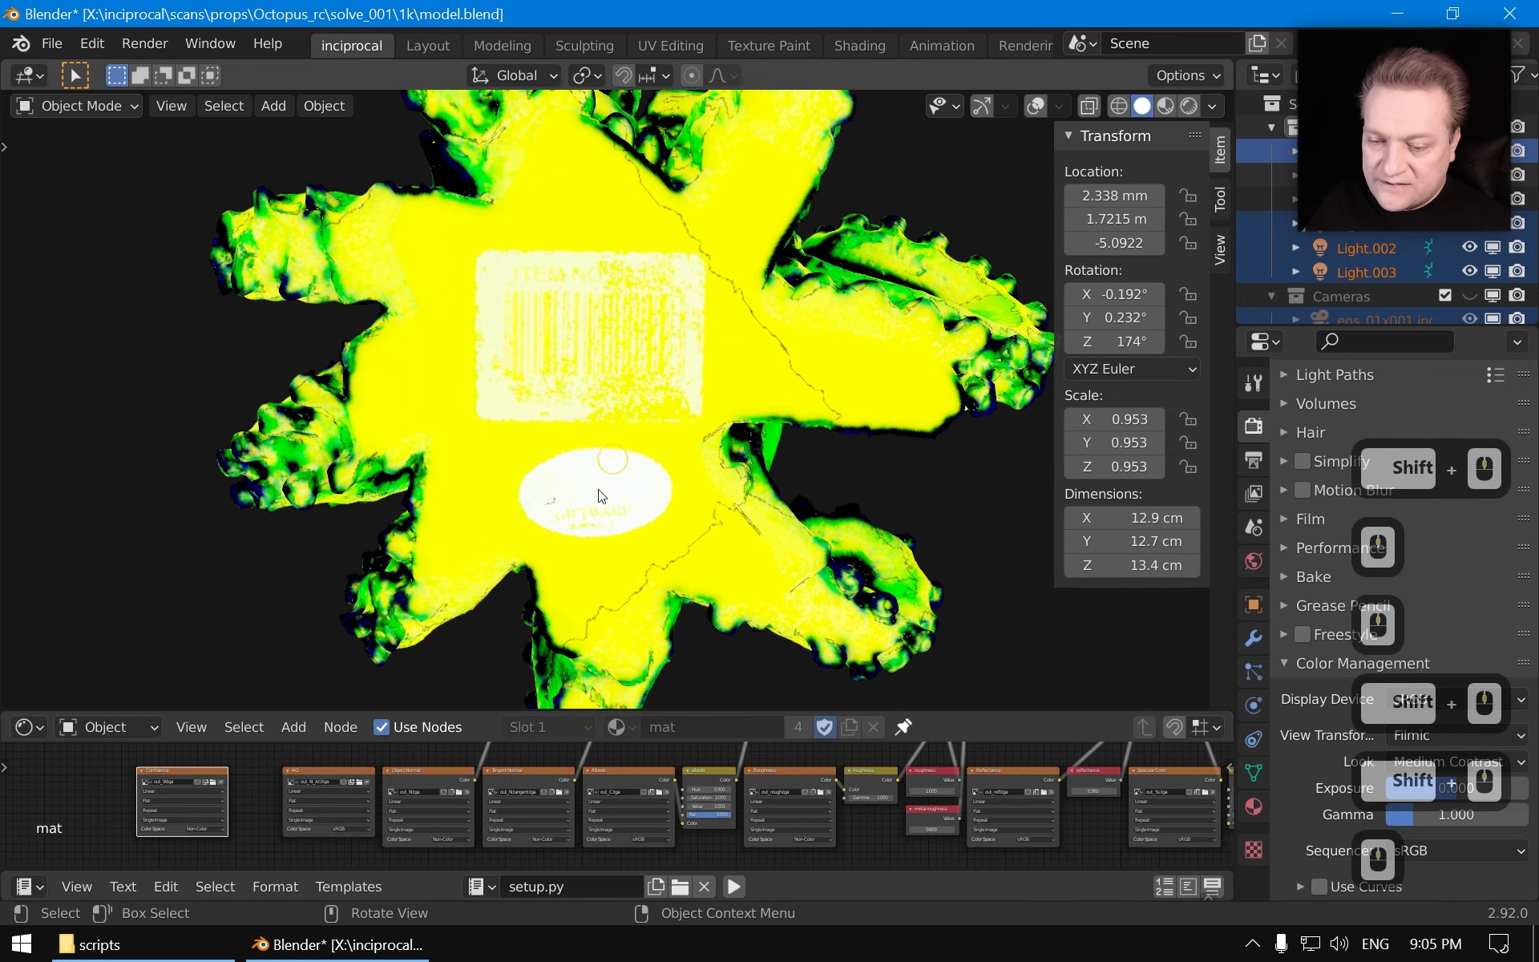
Compare the albedo, confidence, roughness and reflectance previews on the base label
{"action": "left_click", "coordinate": [597, 782]}
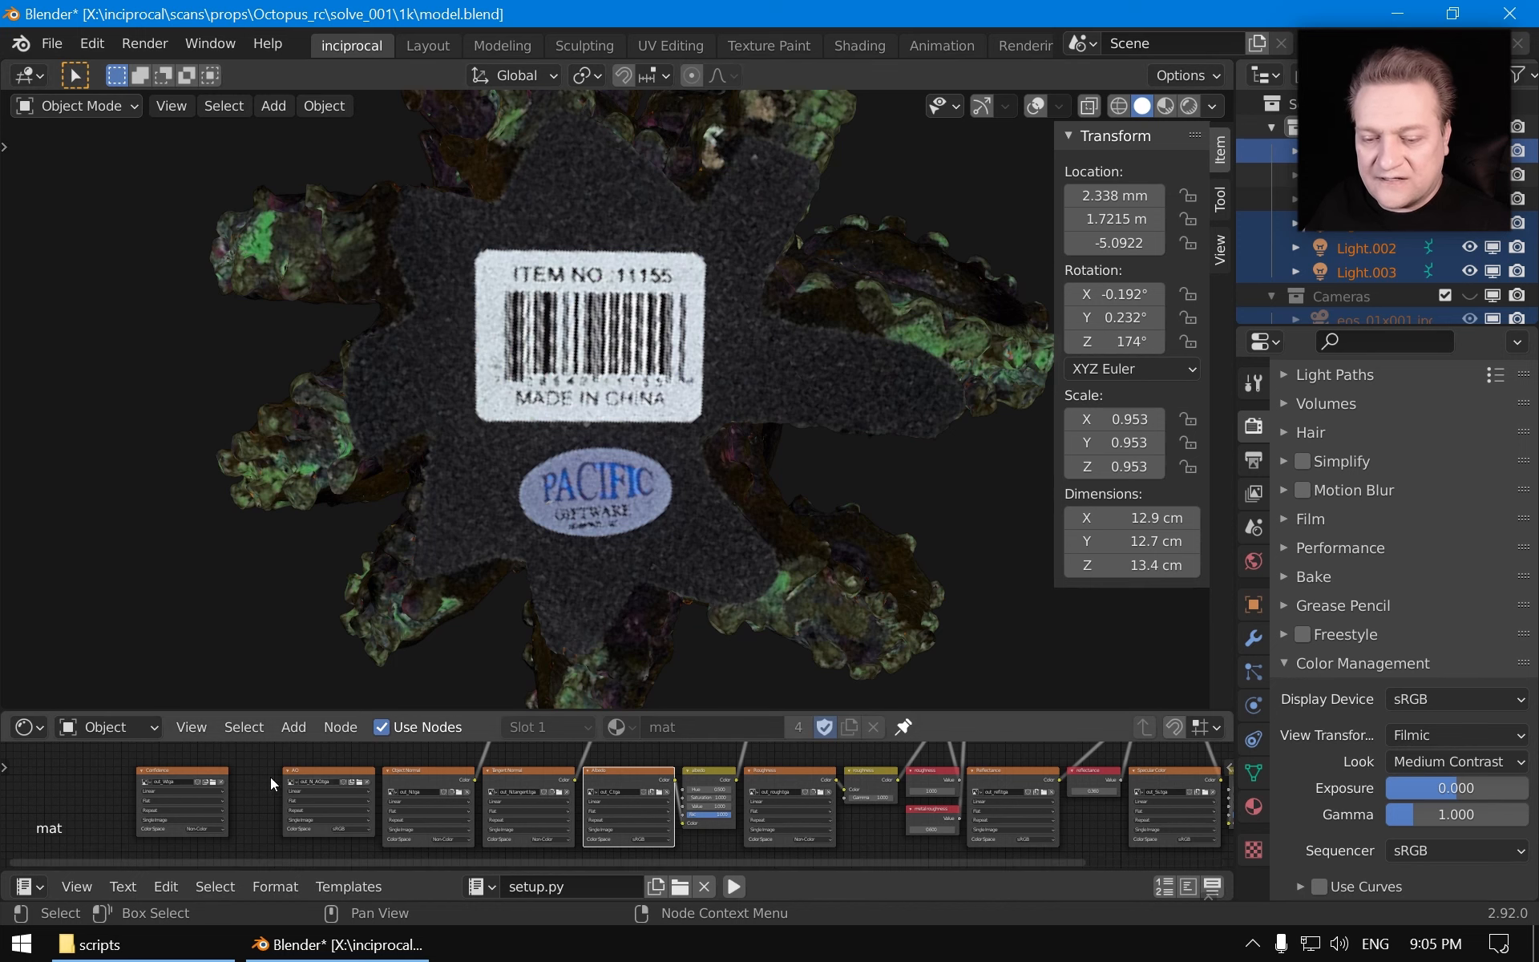
{"action": "left_click", "coordinate": [170, 771]}
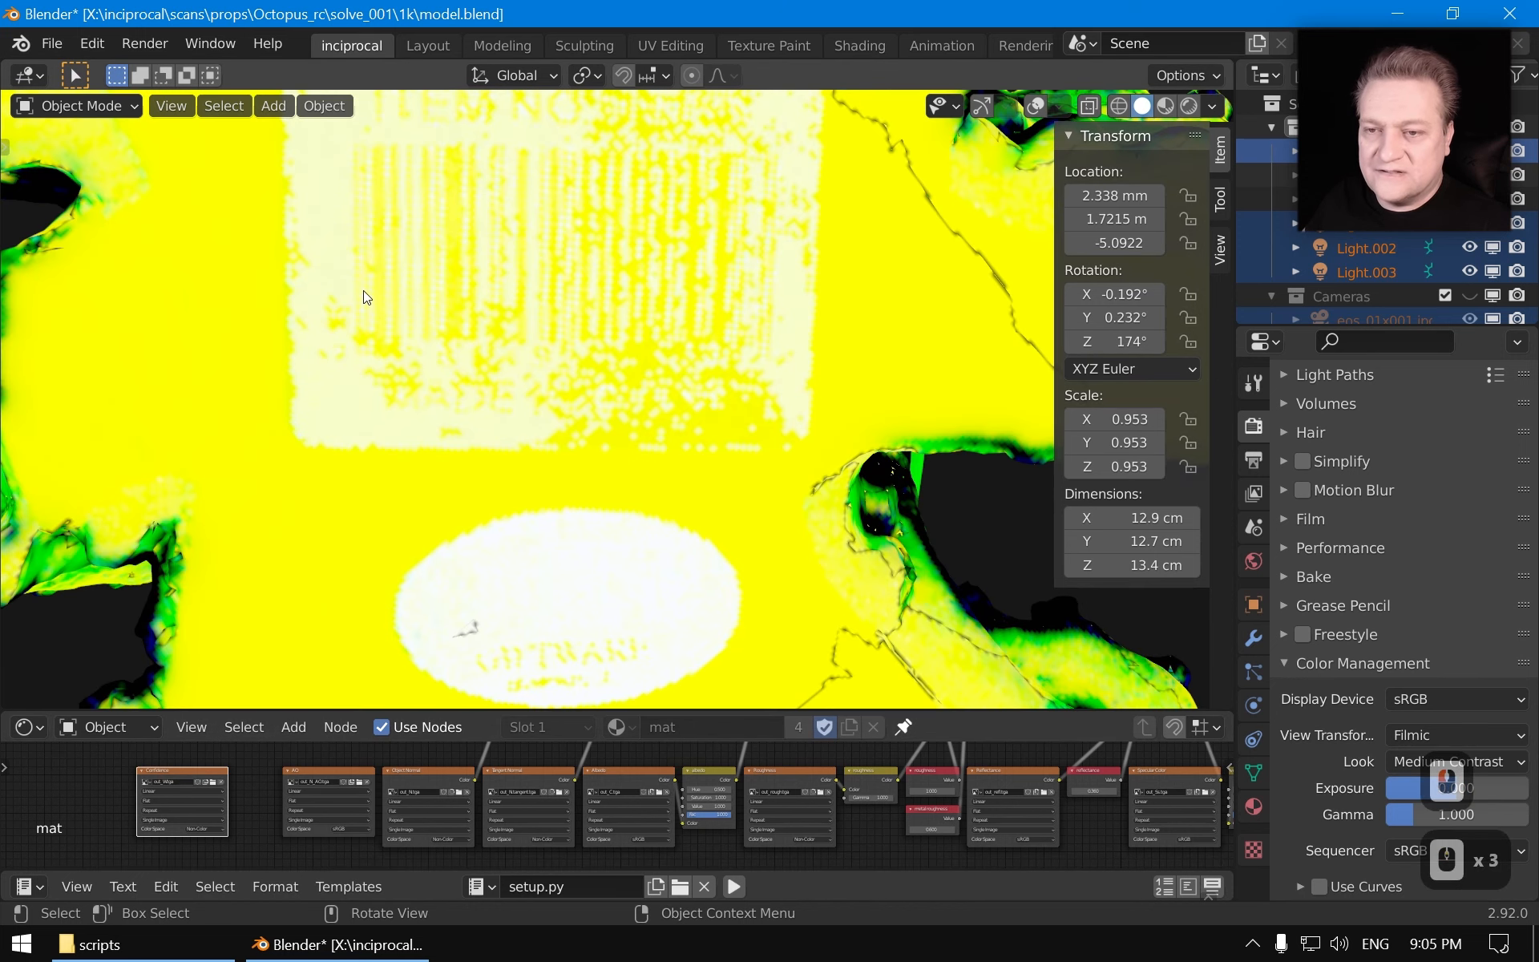
{"action": "scroll", "coordinate": [385, 265], "scroll_direction": "down", "scroll_amount": 2}
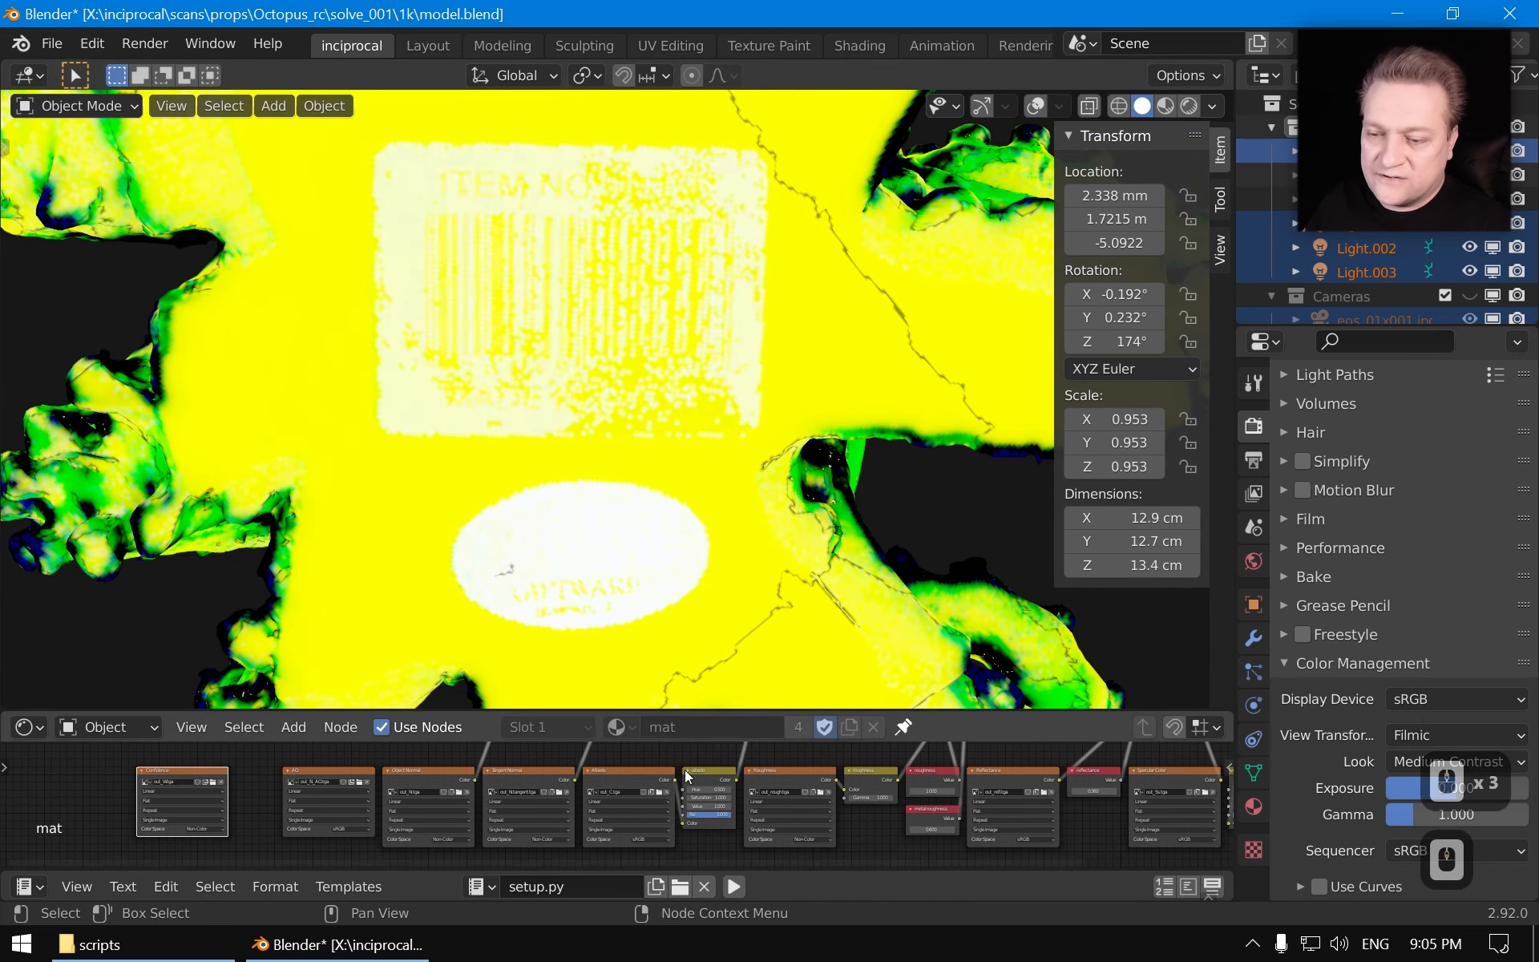
{"action": "middle_click_drag", "start_coordinate": [614, 202], "coordinate": [605, 329], "text": "shift"}
{"action": "left_click", "coordinate": [787, 773]}
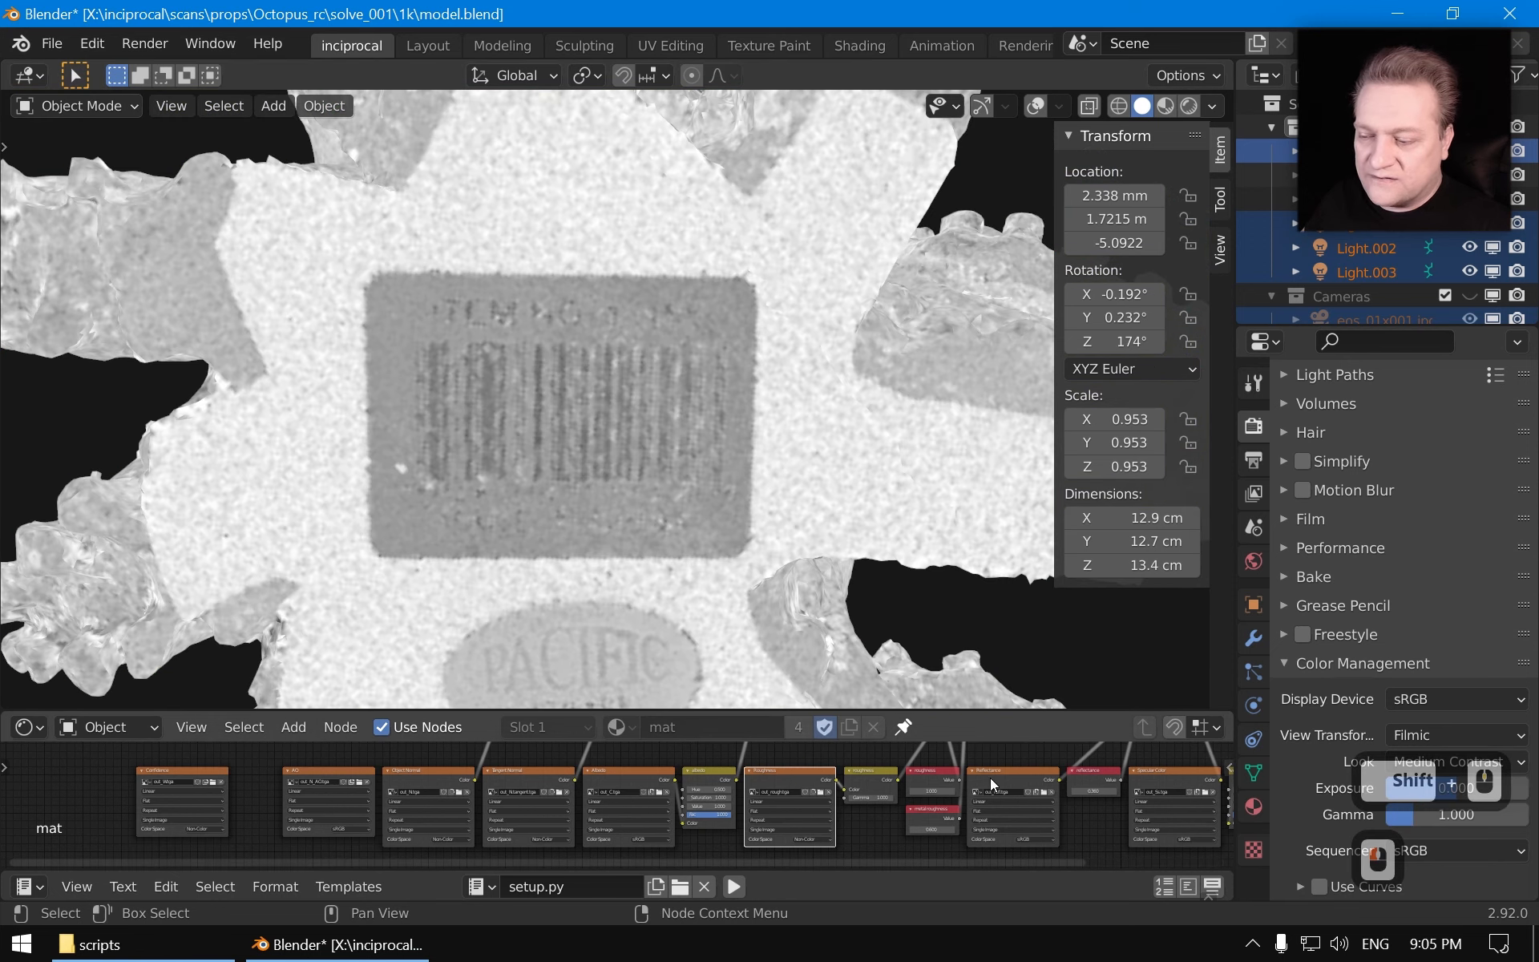
{"action": "left_click", "coordinate": [998, 774], "text": "ctrl+shift"}
{"action": "left_click", "coordinate": [792, 773], "text": "ctrl+shift"}
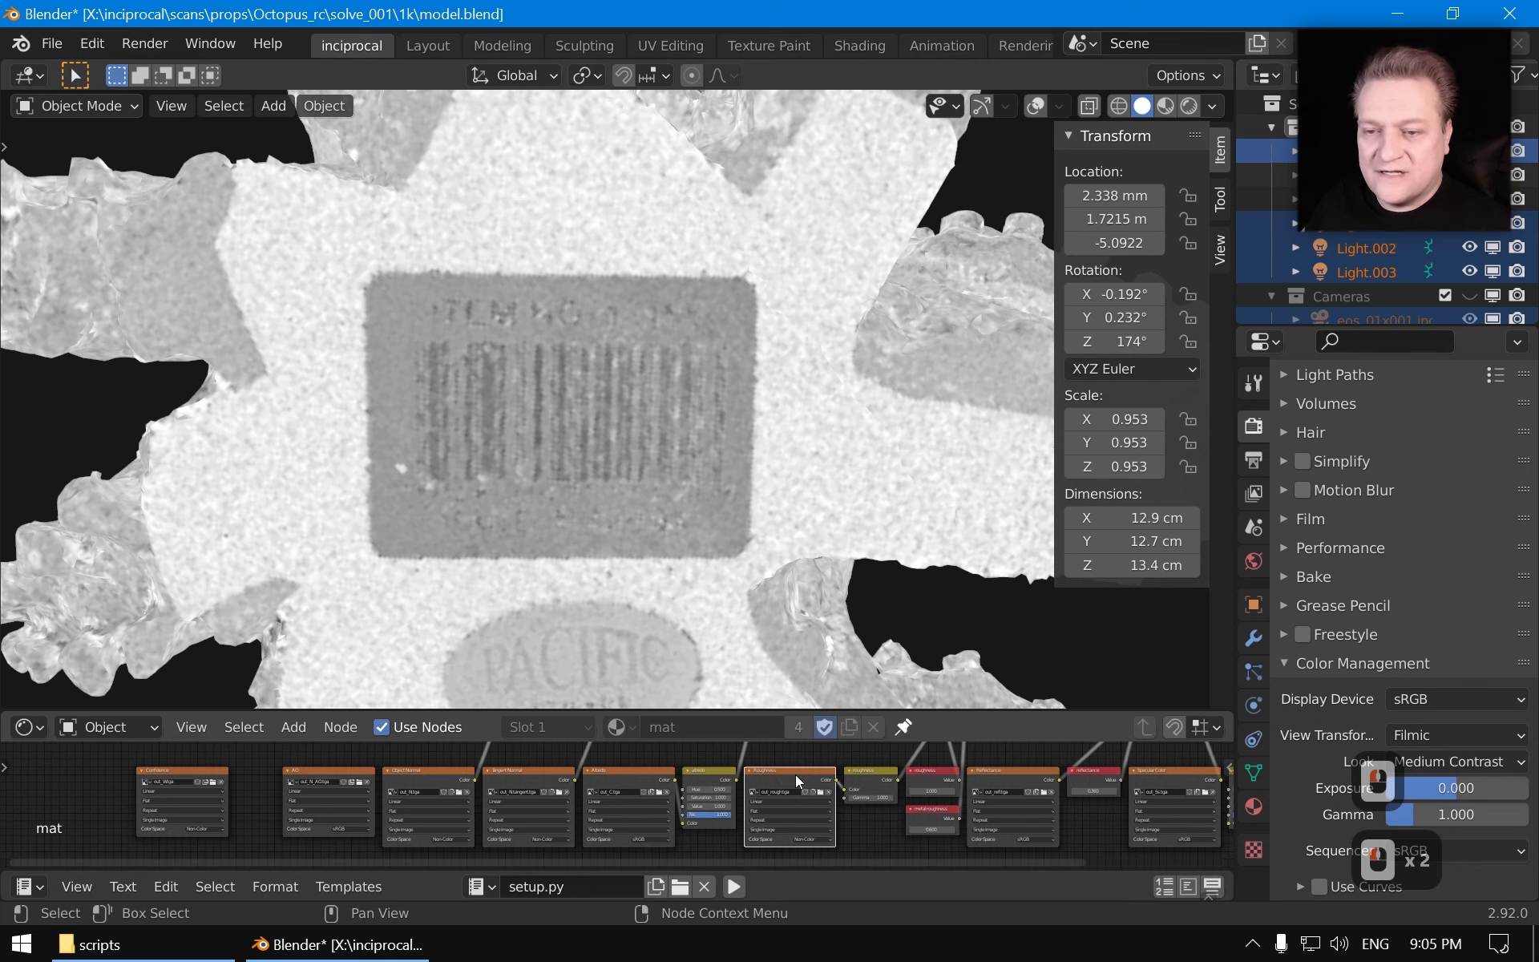
{"action": "left_click", "coordinate": [178, 769]}
Switch the viewport back to textured material shading and orbit out to view the whole sculpture
{"action": "scroll", "coordinate": [738, 304], "scroll_direction": "down", "scroll_amount": 3}
{"action": "middle_click_drag", "start_coordinate": [653, 348], "coordinate": [603, 579]}
{"action": "scroll", "coordinate": [714, 433], "scroll_direction": "down", "scroll_amount": 1}
{"action": "middle_click_drag", "start_coordinate": [719, 418], "coordinate": [726, 526], "text": "shift"}
{"action": "mouse_move", "coordinate": [773, 521]}
{"action": "middle_mouse_down"}
{"action": "mouse_move", "coordinate": [598, 530]}
{"action": "mouse_move", "coordinate": [683, 550]}
{"action": "mouse_move", "coordinate": [667, 364]}
{"action": "middle_mouse_up"}
{"action": "key", "text": "z"}
{"action": "left_click", "coordinate": [699, 524]}
{"action": "middle_click_drag", "start_coordinate": [849, 539], "coordinate": [786, 465]}
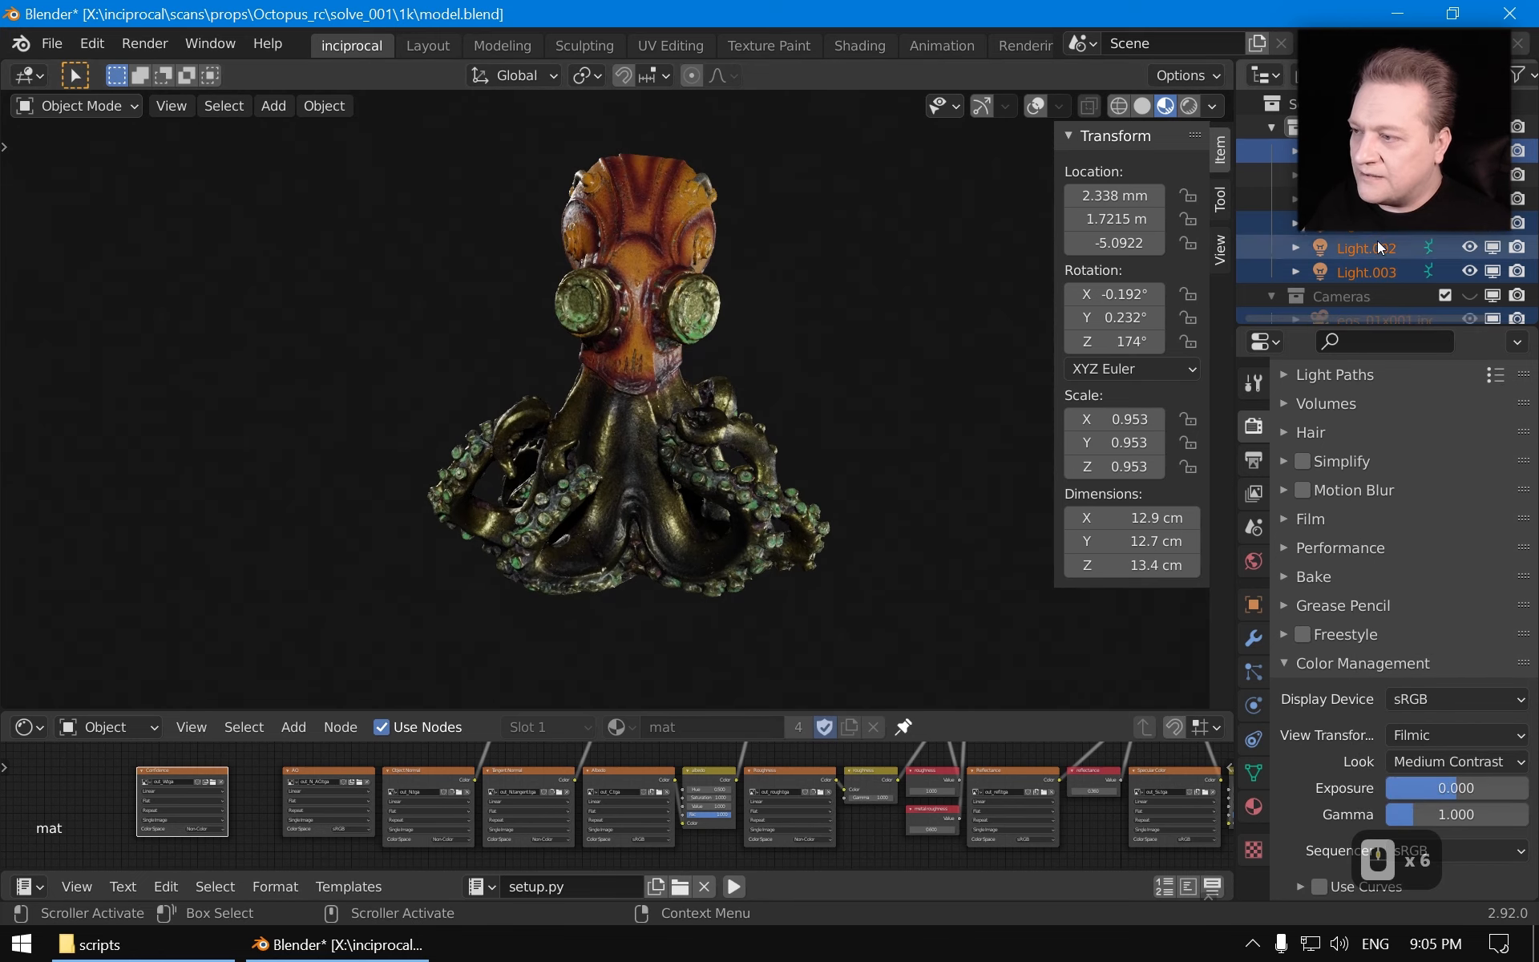
Select the light listed above Light.002 and trackball-rotate it to relight the sculpture
{"action": "left_click", "coordinate": [1363, 223]}
{"action": "key", "text": "r"}
{"action": "key", "text": "r"}
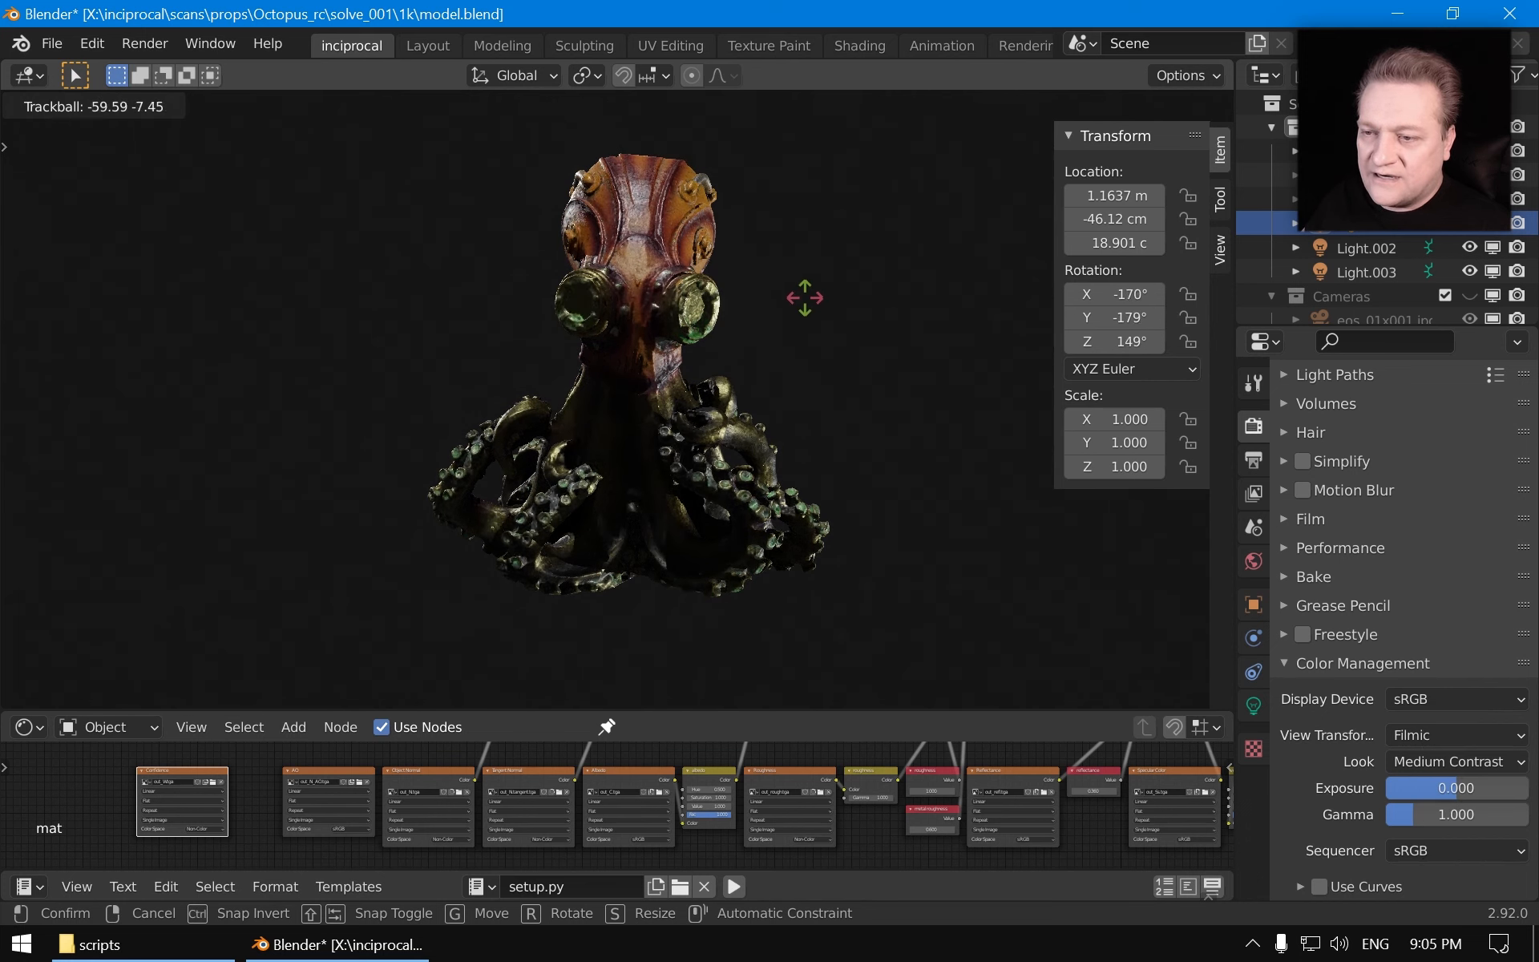
{"action": "left_click", "coordinate": [800, 377]}
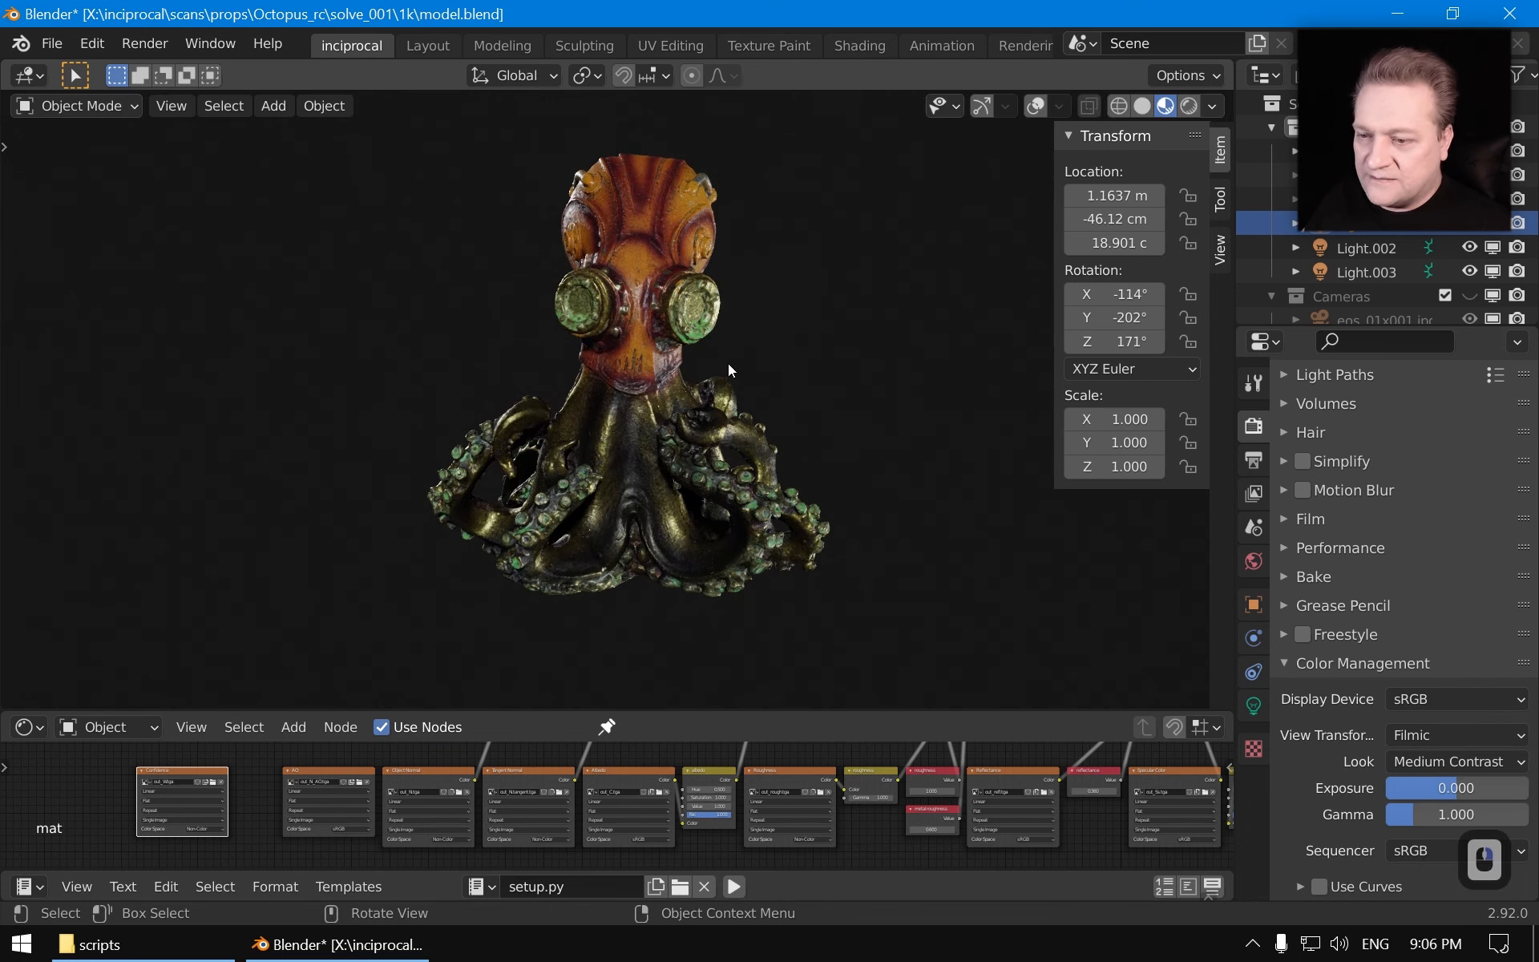
Orbit and zoom around the textured sculpture to inspect it from different angles
{"action": "key", "text": "z"}
{"action": "middle_click_drag", "start_coordinate": [787, 541], "coordinate": [748, 515]}
{"action": "middle_click_drag", "start_coordinate": [747, 515], "coordinate": [689, 562], "text": "shift"}
{"action": "scroll", "coordinate": [689, 562], "scroll_direction": "up", "scroll_amount": 1}
{"action": "mouse_move", "coordinate": [690, 563]}
{"action": "middle_mouse_down"}
{"action": "mouse_move", "coordinate": [710, 556]}
{"action": "mouse_move", "coordinate": [699, 535]}
{"action": "middle_mouse_up"}
{"action": "middle_click_drag", "start_coordinate": [647, 392], "coordinate": [706, 394]}
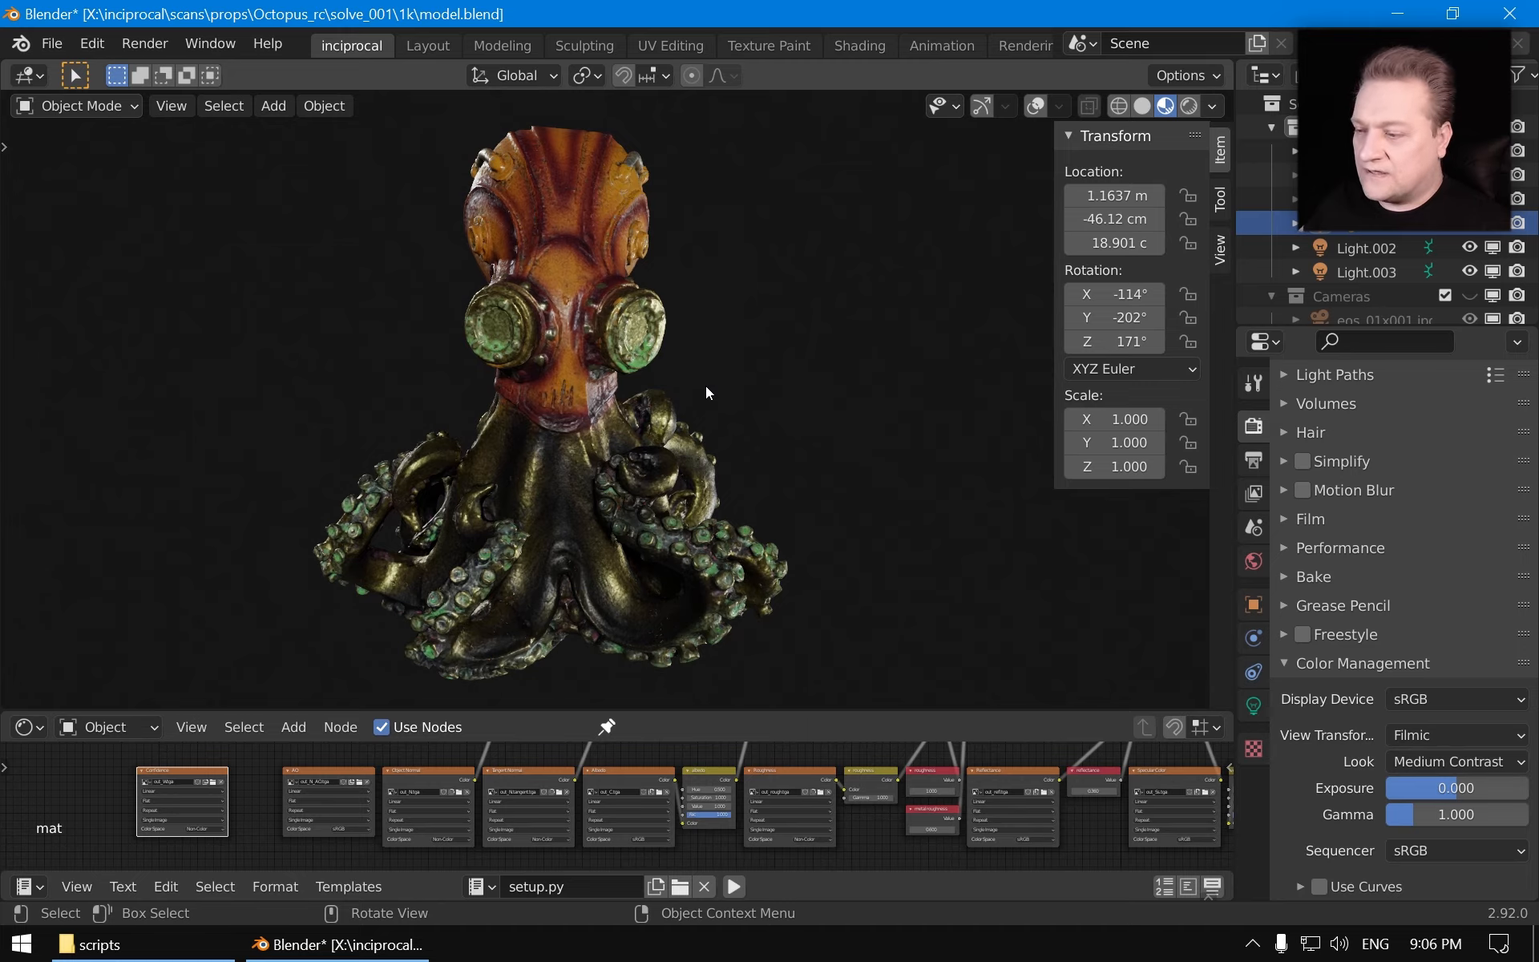
Switch the viewport to Rendered shading and orbit the view around the sculpture
{"action": "key", "text": "z"}
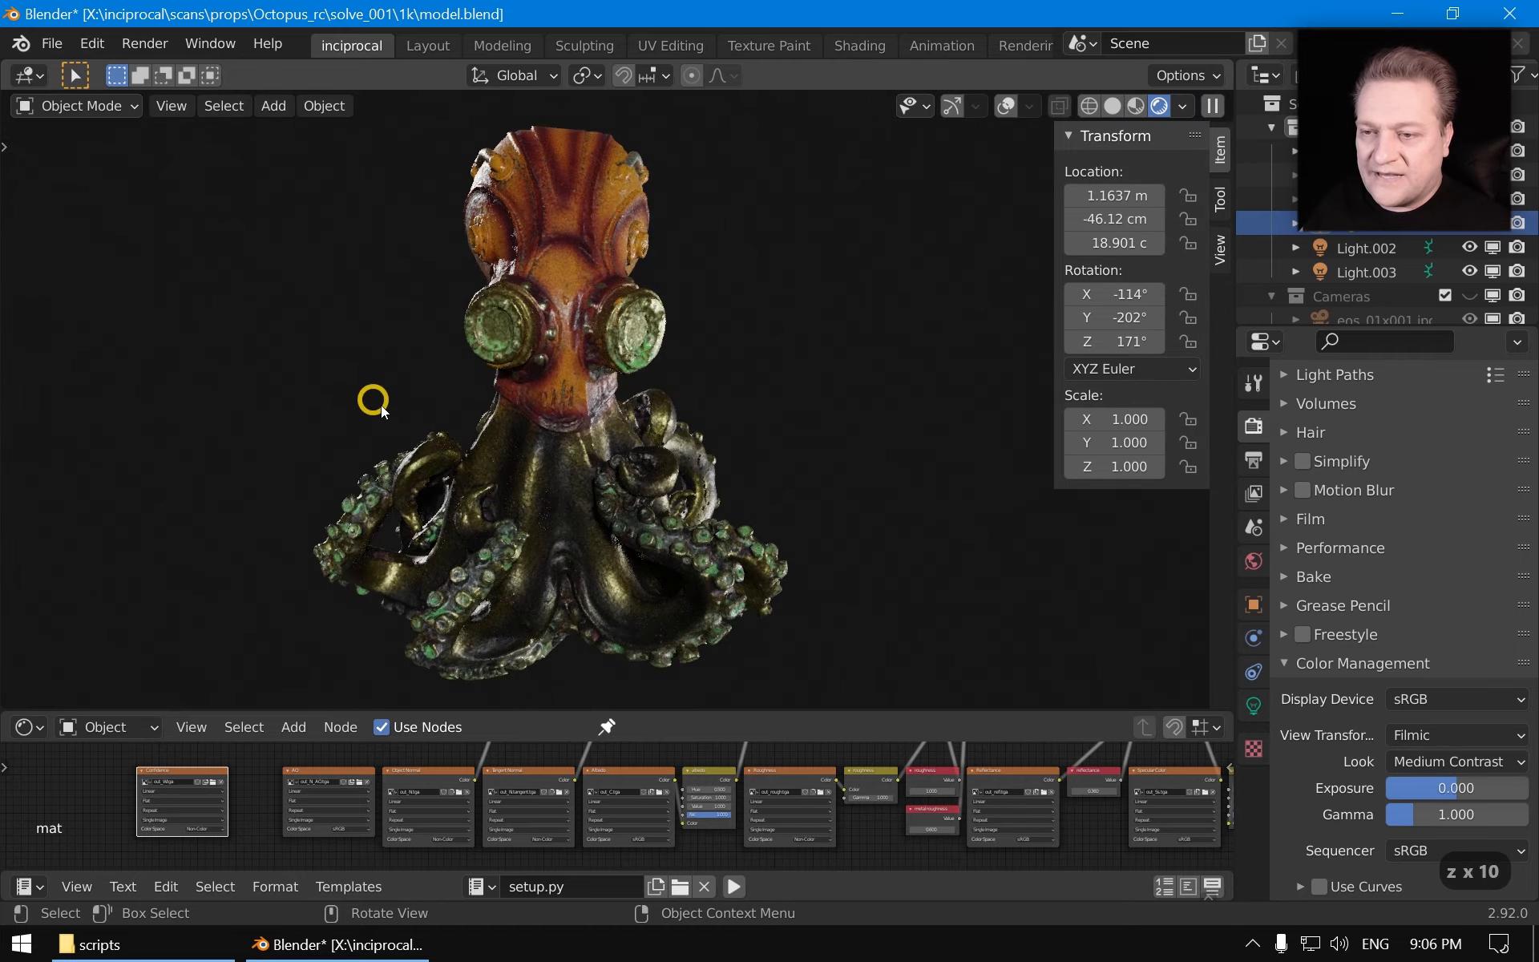
{"action": "middle_click_drag", "start_coordinate": [377, 403], "coordinate": [758, 526]}
{"action": "scroll", "coordinate": [659, 509], "scroll_direction": "down", "scroll_amount": 2}
{"action": "middle_click_drag", "start_coordinate": [660, 510], "coordinate": [825, 515]}
{"action": "middle_click_drag", "start_coordinate": [634, 505], "coordinate": [601, 445]}
{"action": "scroll", "coordinate": [562, 478], "scroll_direction": "up", "scroll_amount": 1}
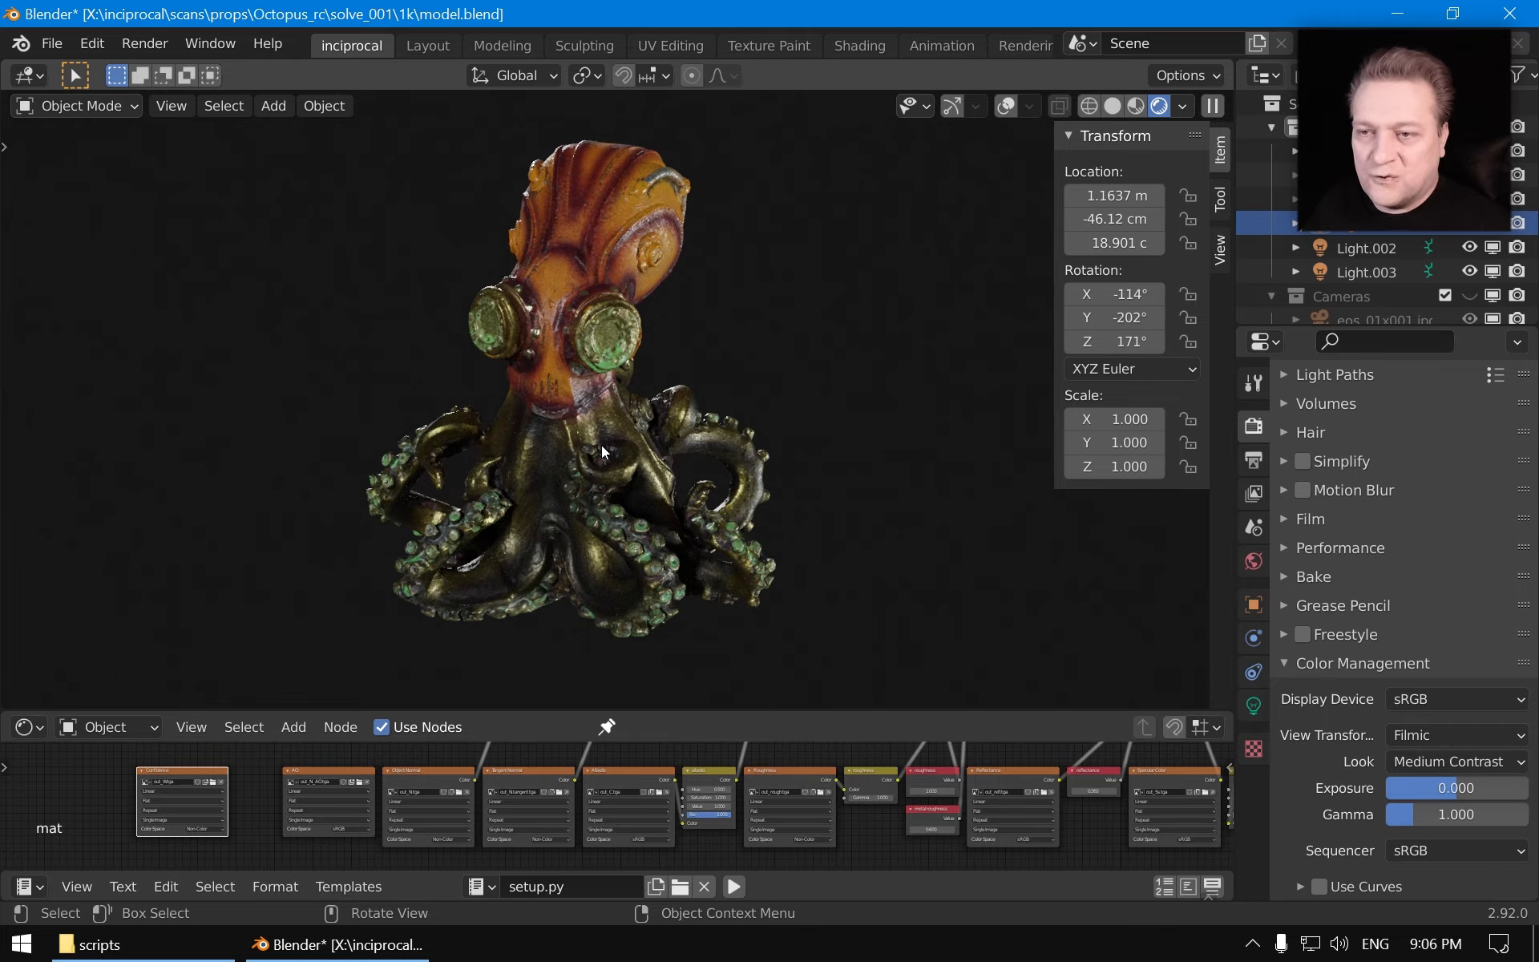
{"action": "middle_click_drag", "start_coordinate": [588, 468], "coordinate": [547, 446]}
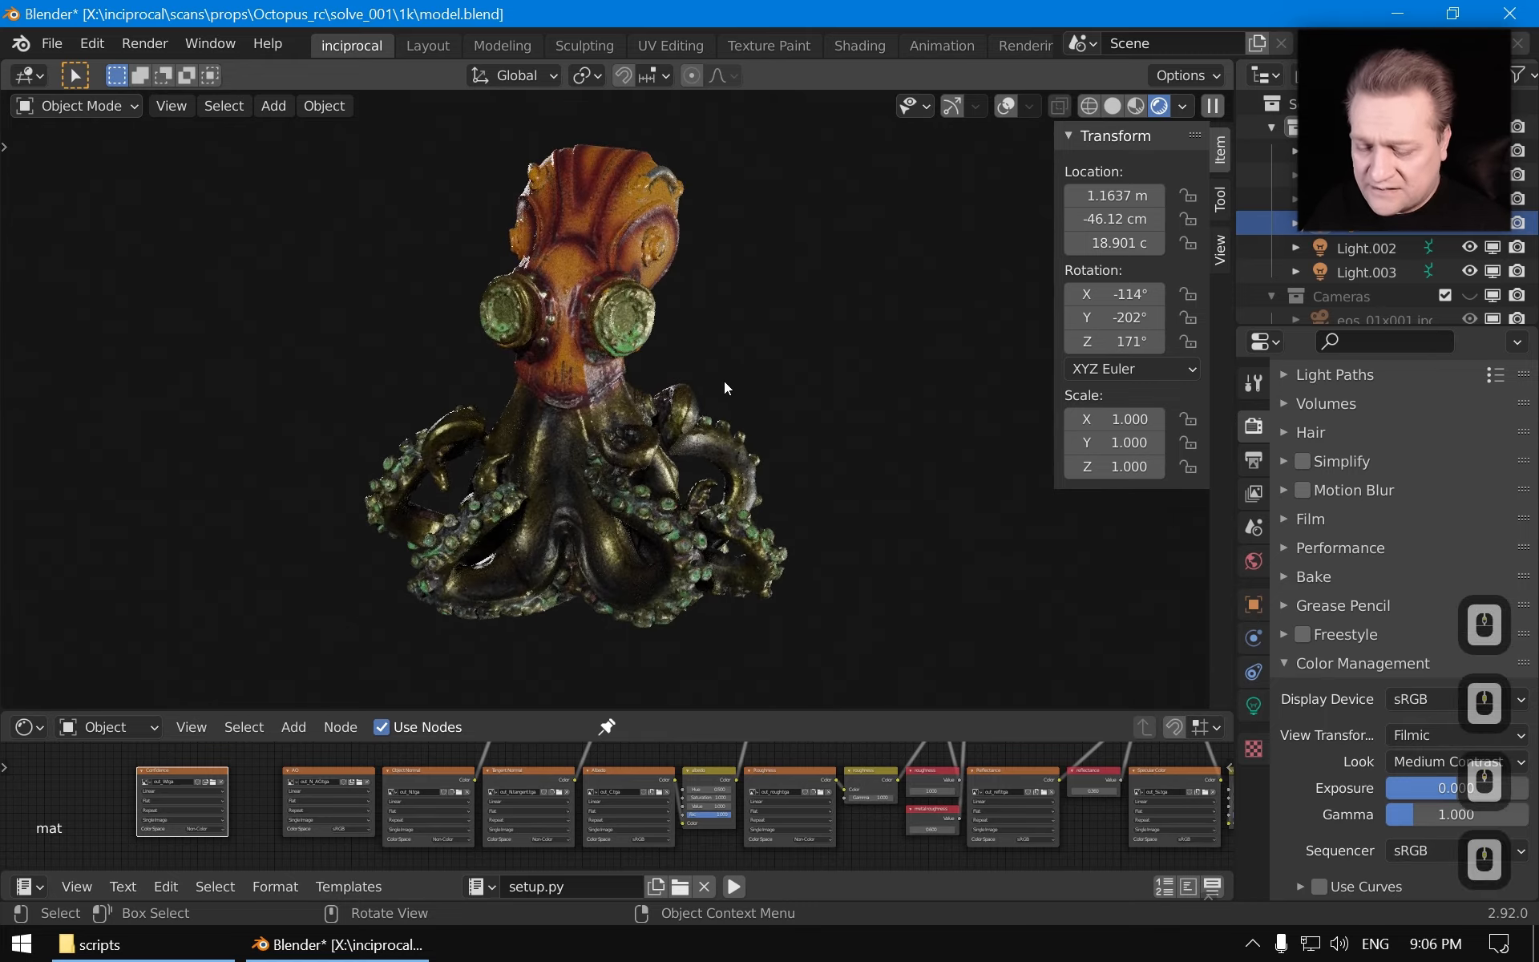
Switch the viewport back to Material Preview shading and save the blend file
{"action": "key", "text": "z"}
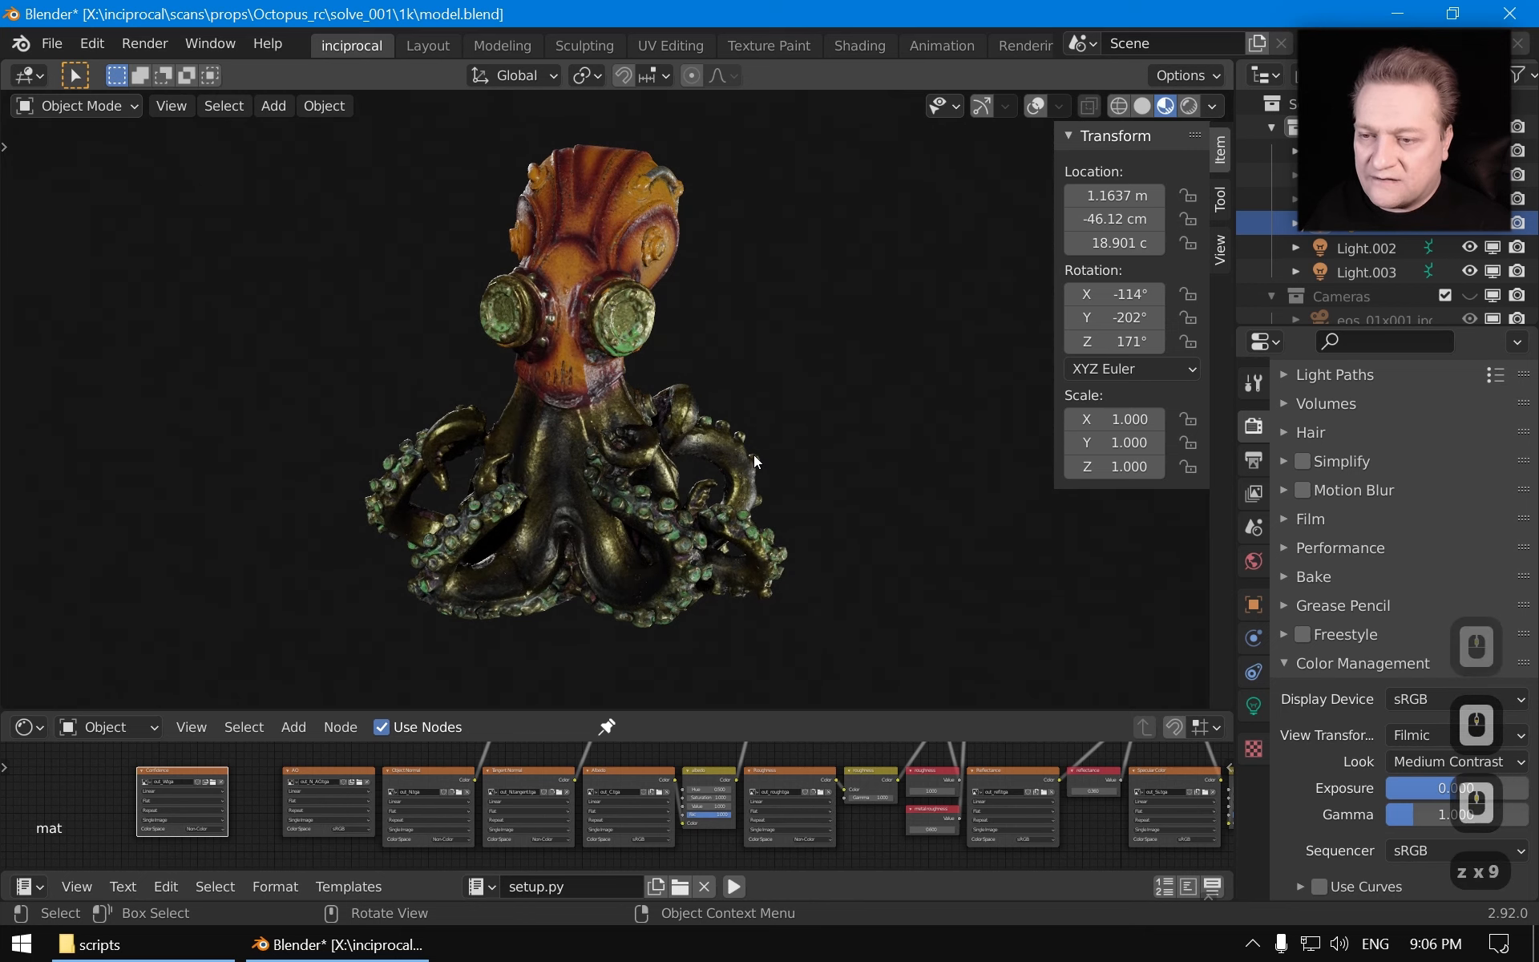
{"action": "middle_click_drag", "start_coordinate": [754, 454], "coordinate": [771, 463], "text": "shift"}
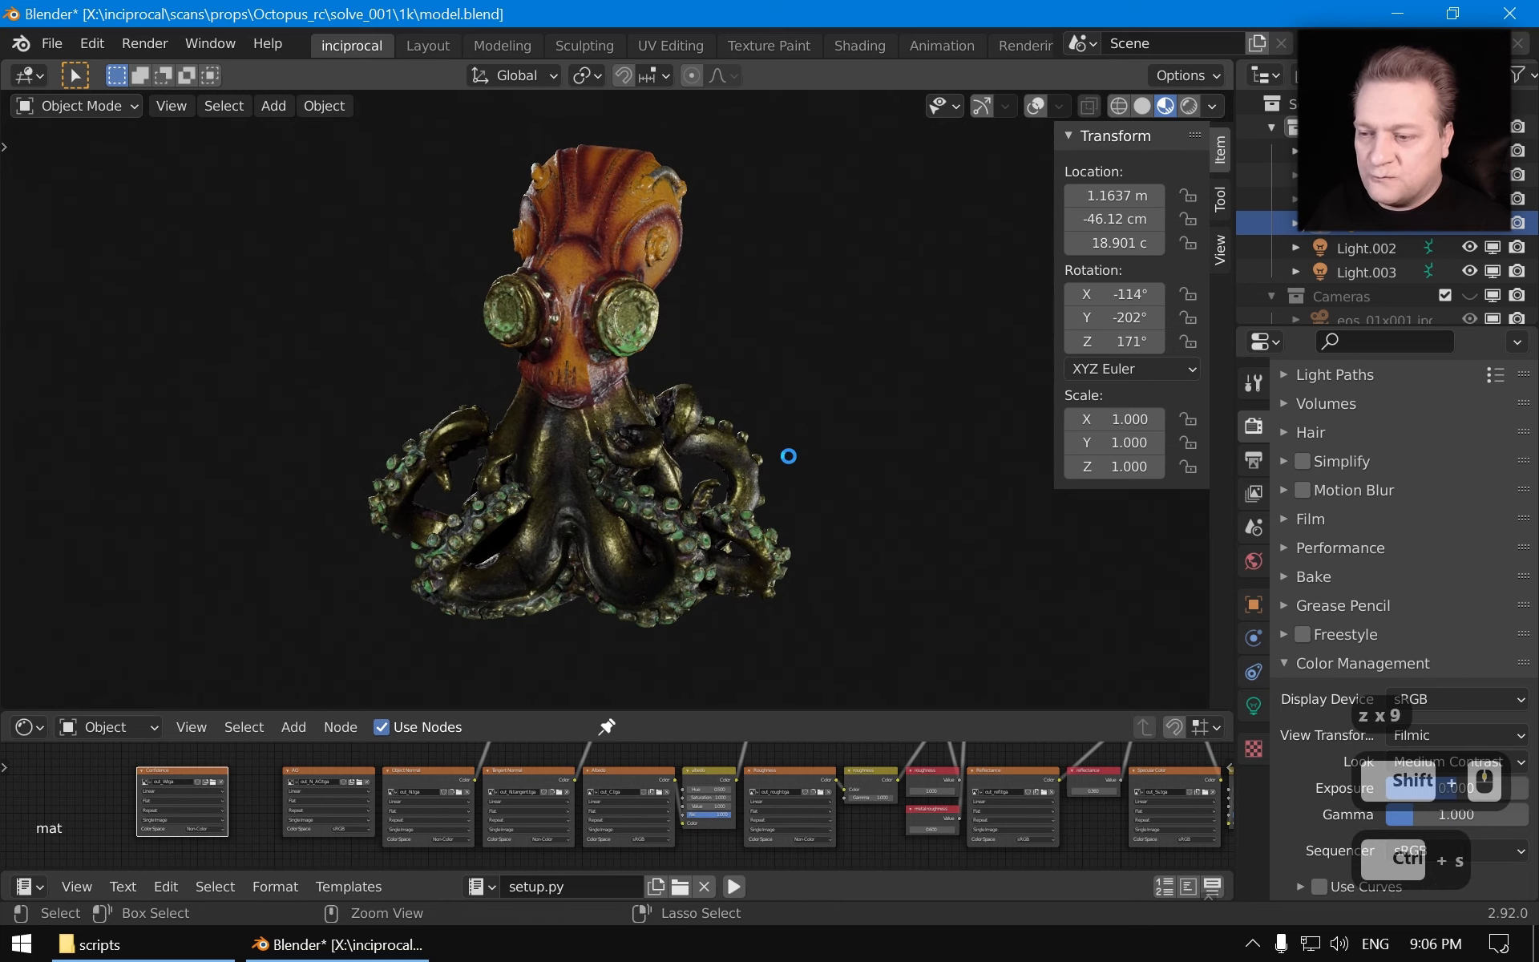
{"action": "key", "text": "ctrl+s"}
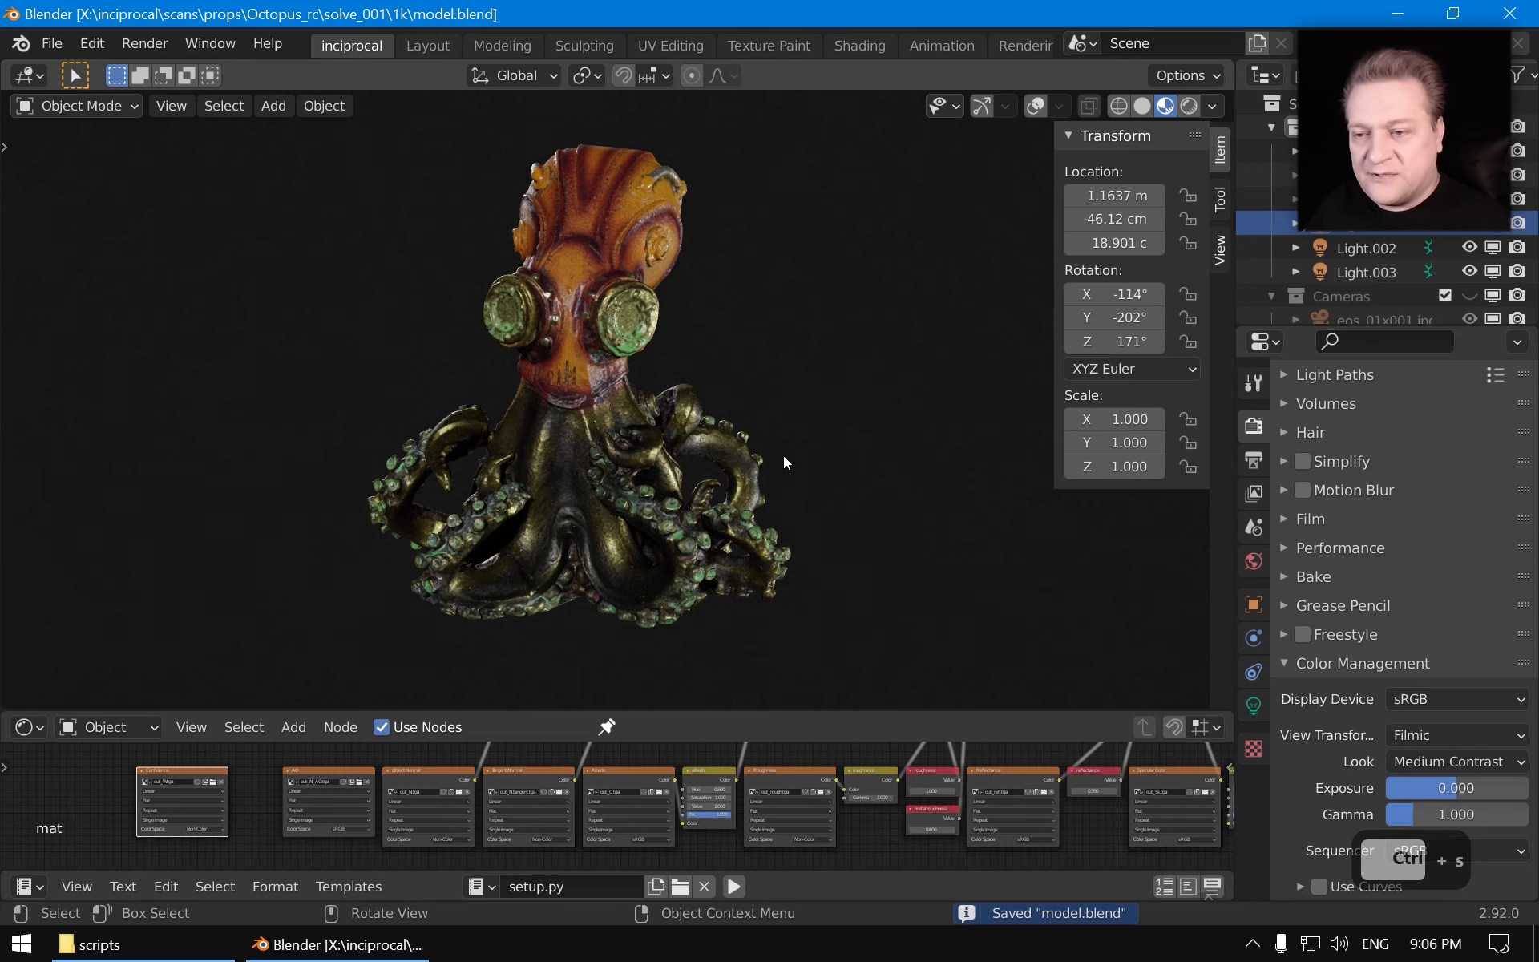
Close Blender
{"action": "key", "text": "alt"}
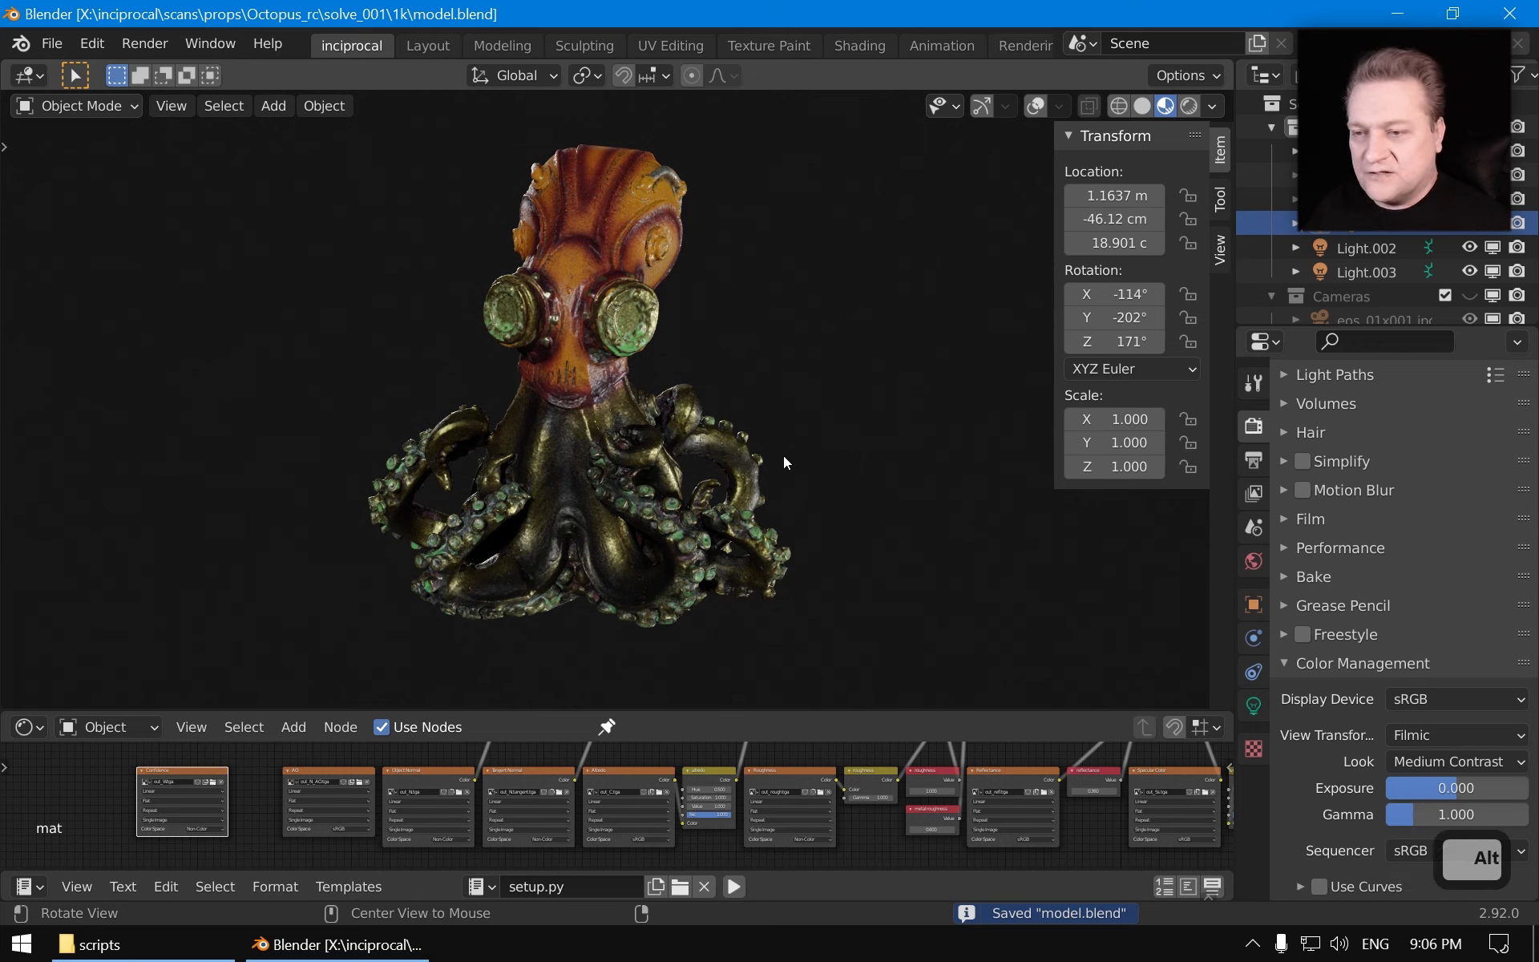
{"action": "left_click", "coordinate": [763, 6]}
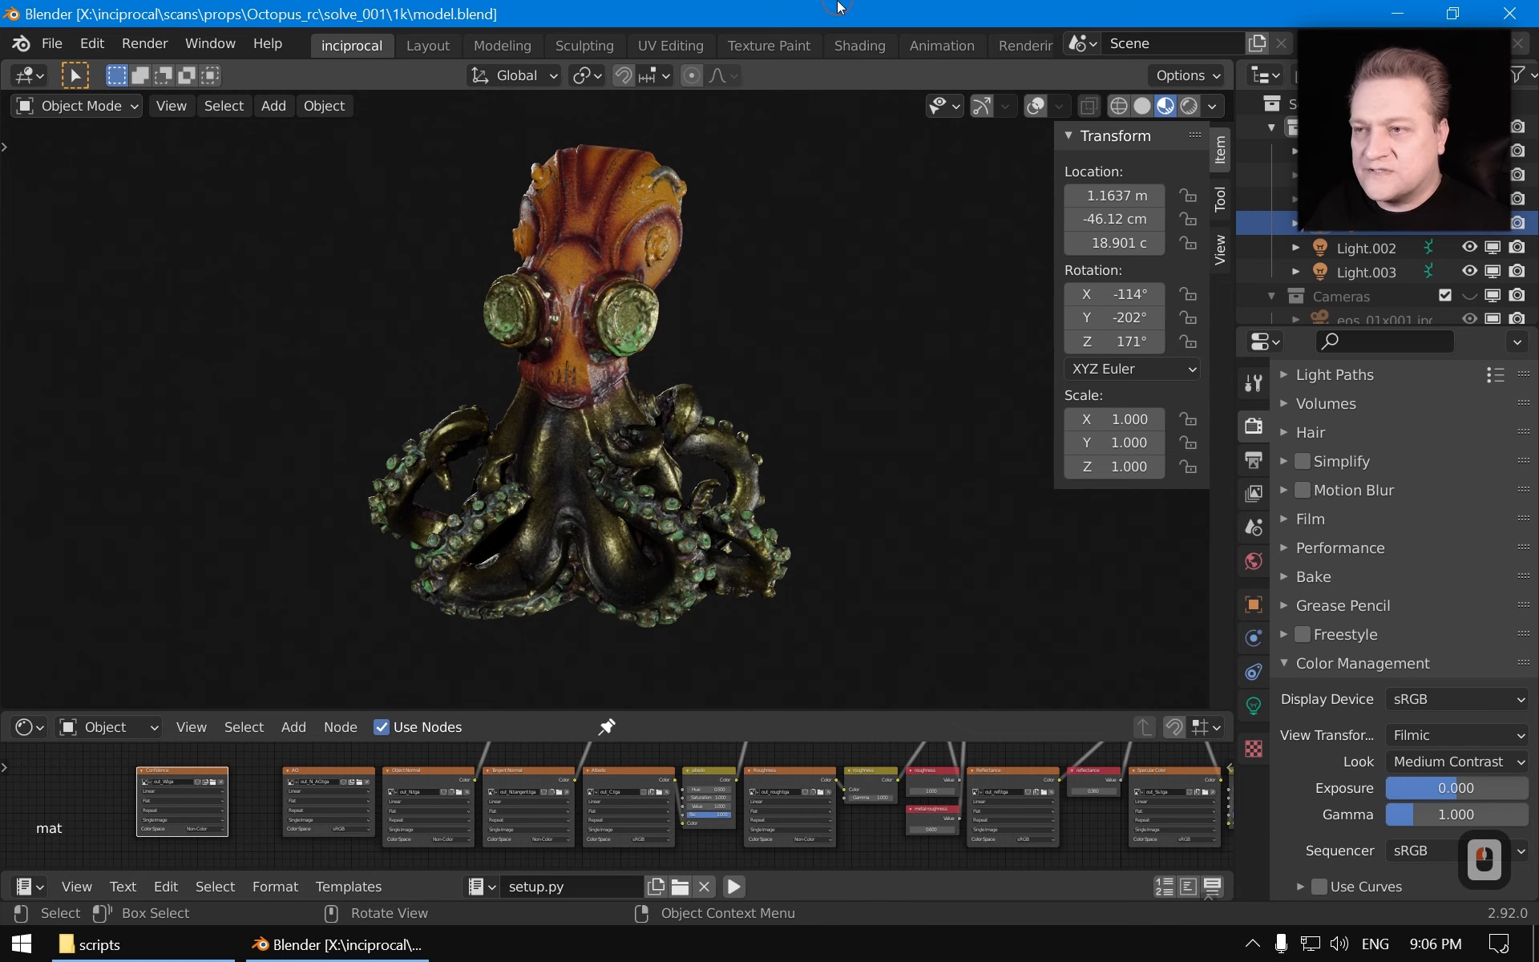
{"action": "key", "text": "alt+F4"}
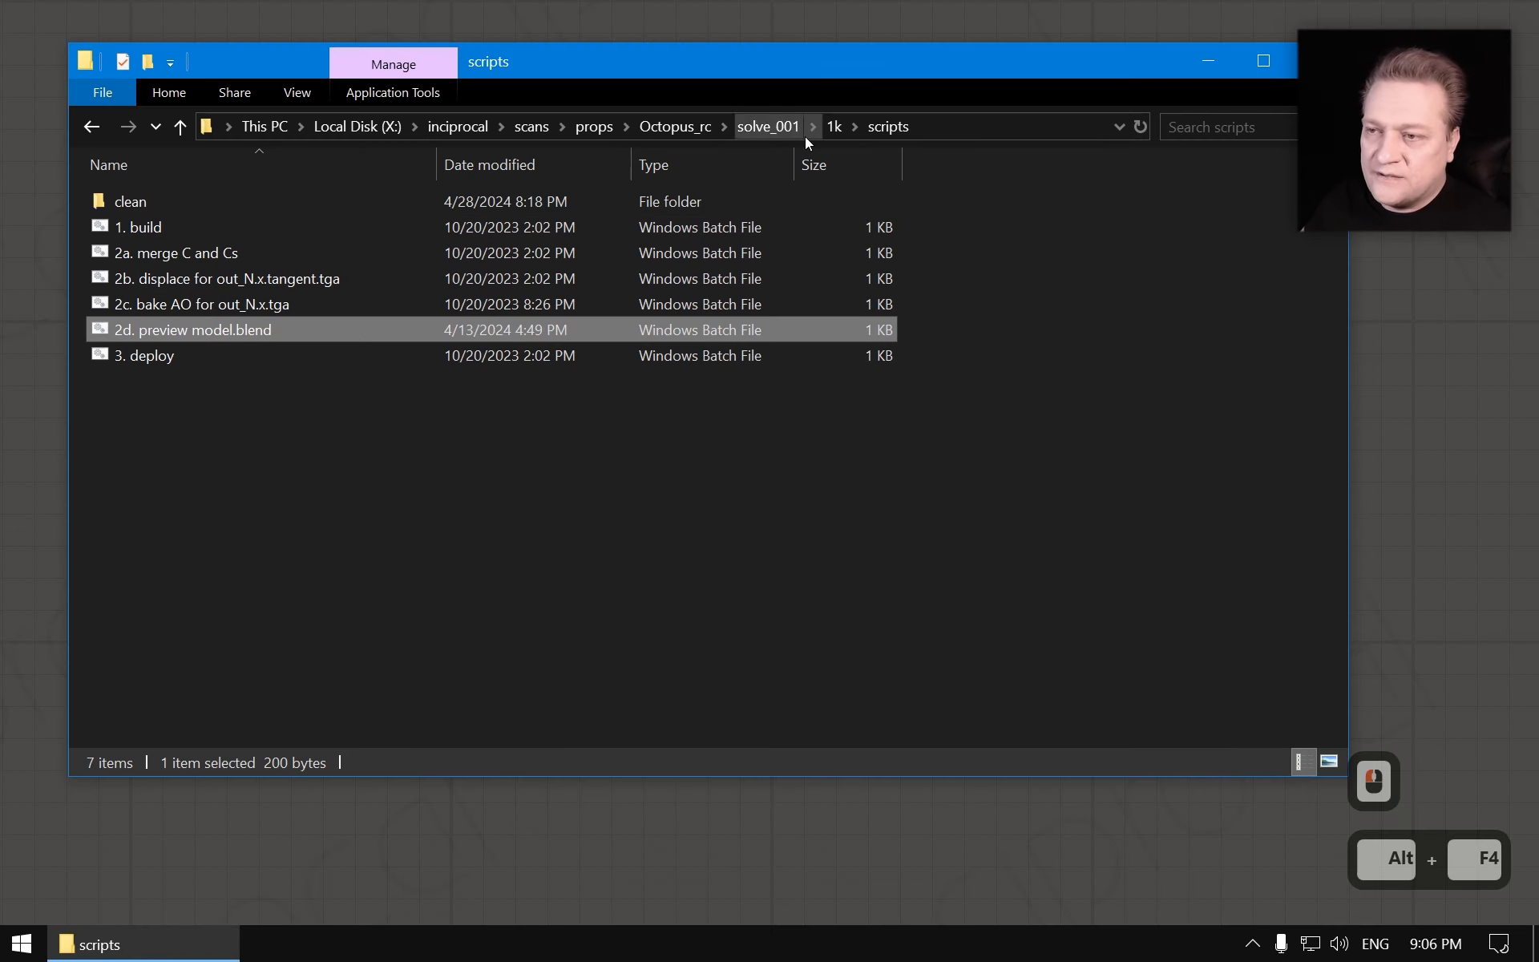
Reopen model.blend from the 1k output folder to check the saved view, then close it
{"action": "left_click", "coordinate": [835, 127]}
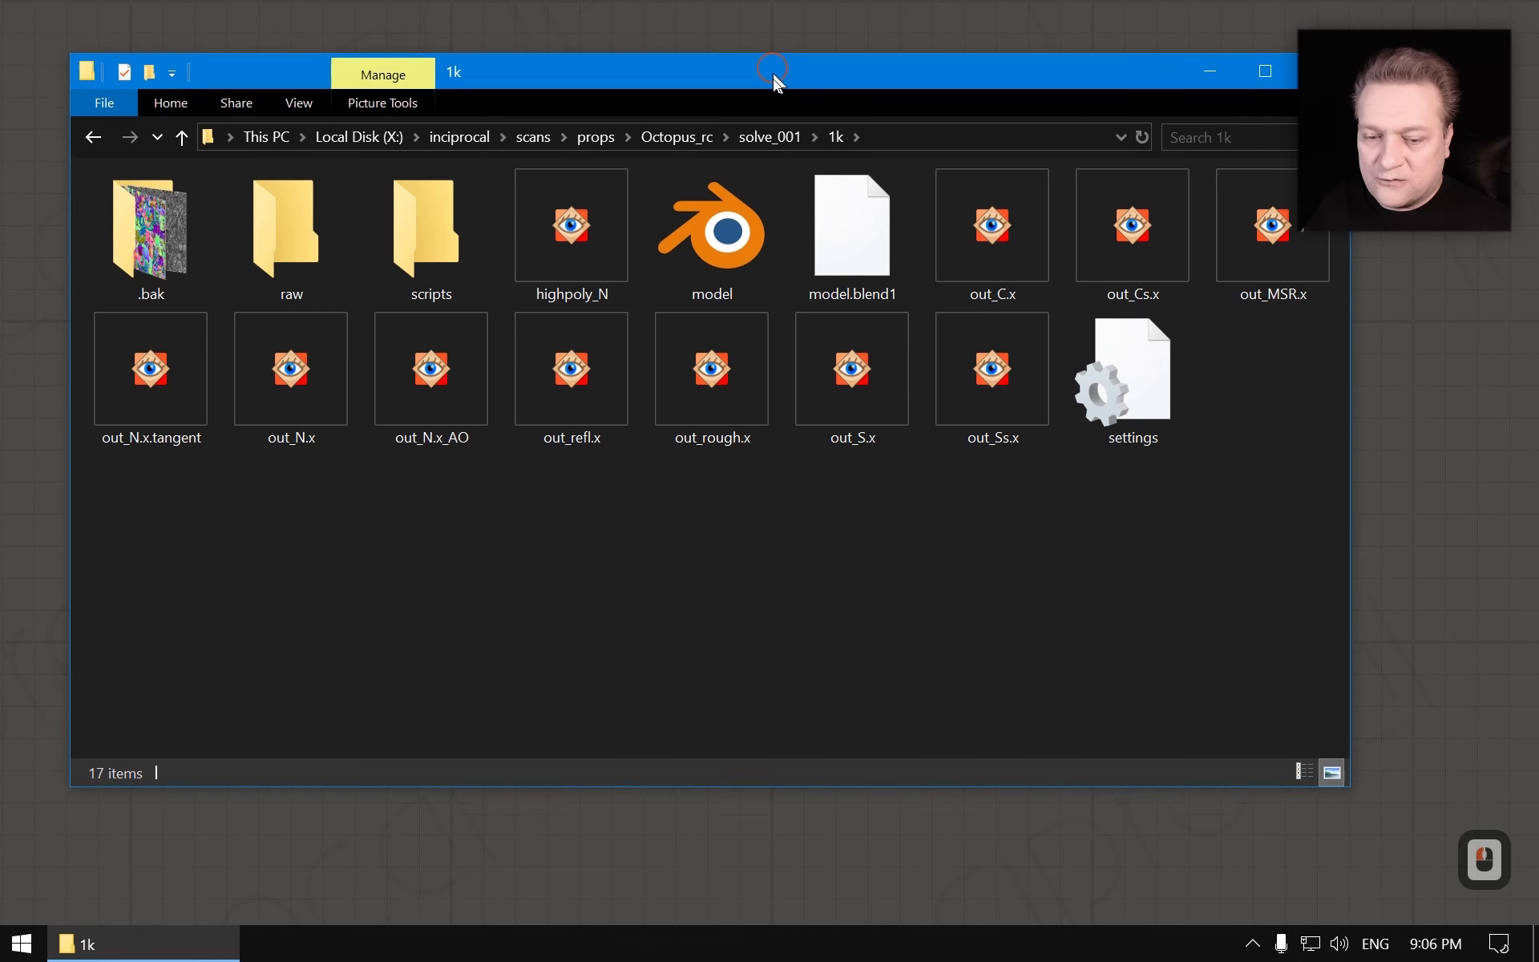
{"action": "left_click_drag", "start_coordinate": [773, 69], "coordinate": [779, 144]}
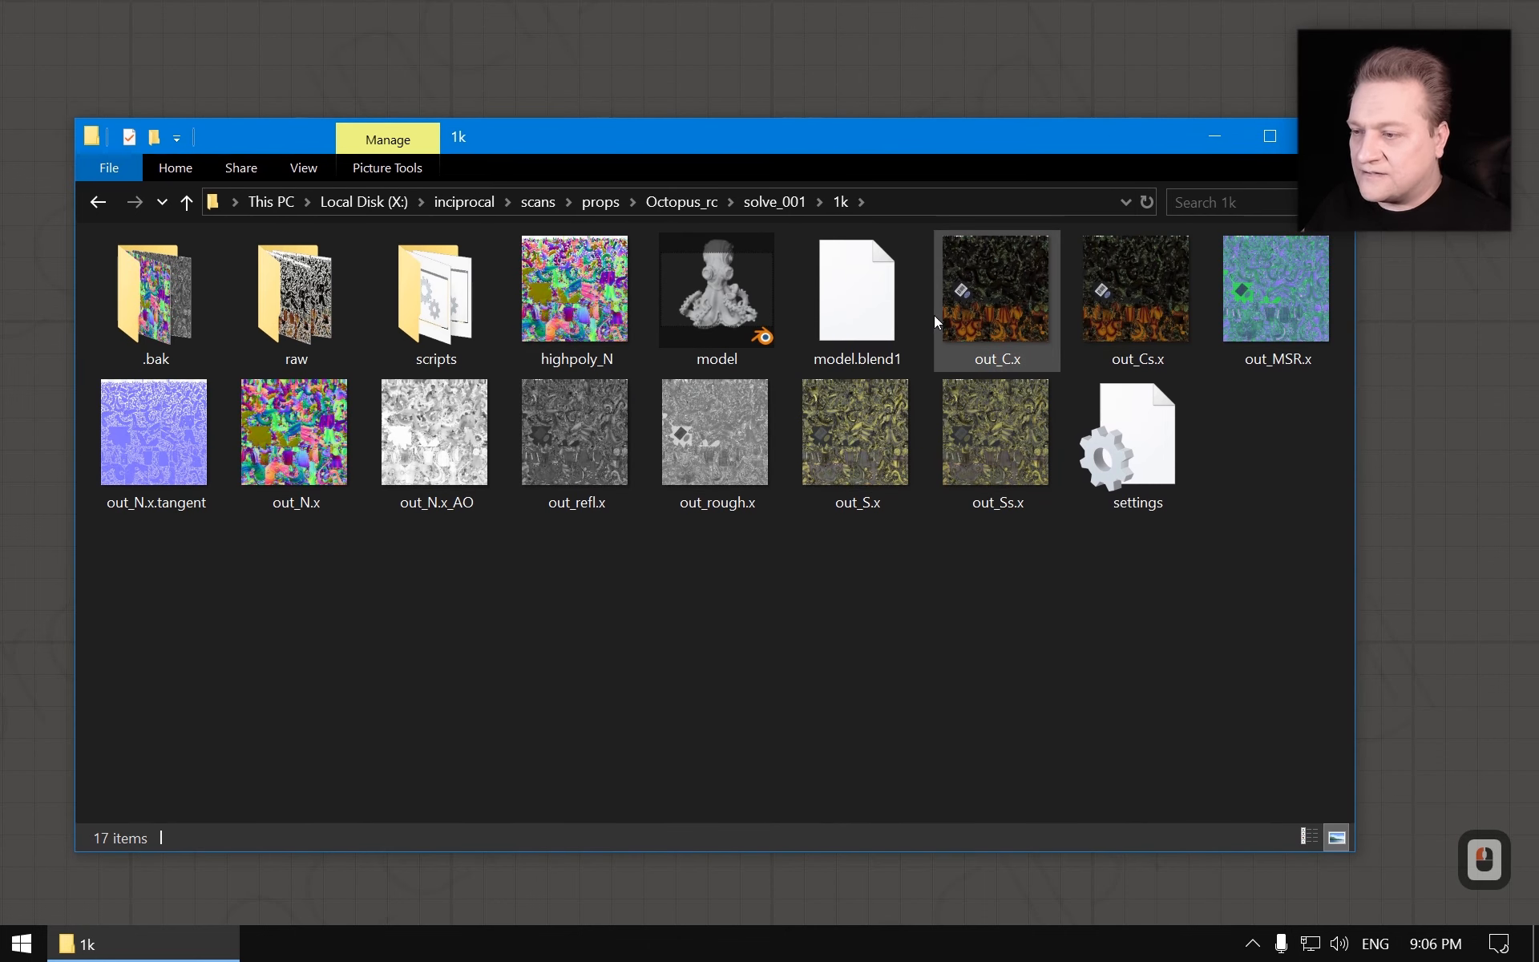
{"action": "double_click", "coordinate": [713, 285]}
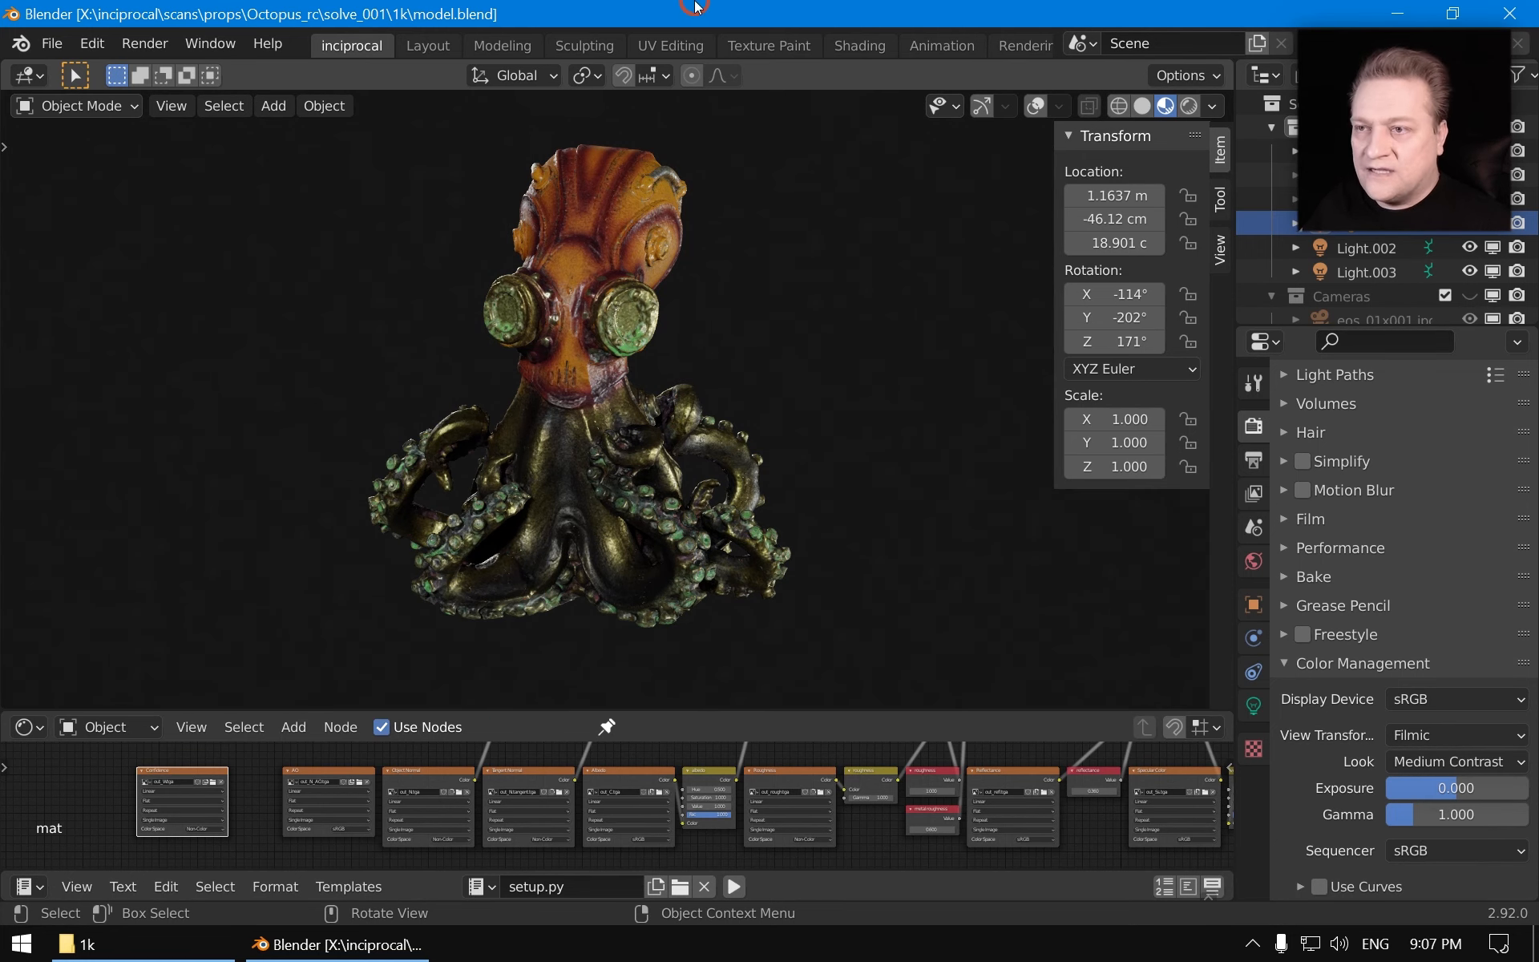
{"action": "key", "text": "alt+F4"}
{"action": "left_click", "coordinate": [756, 590]}
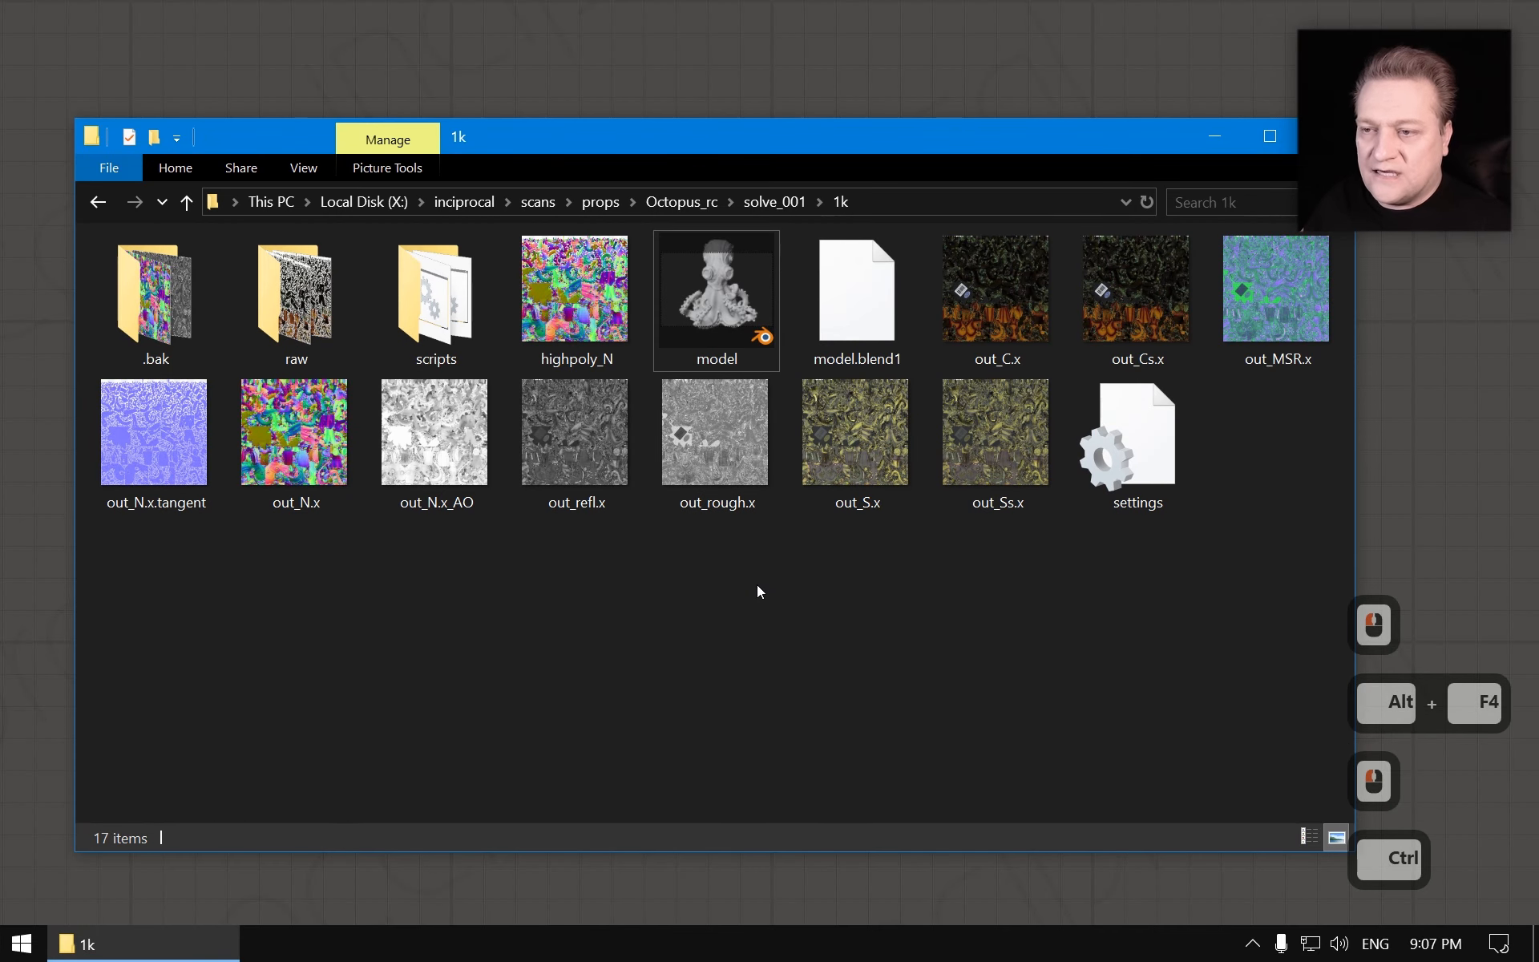
{"action": "key", "text": "ctrl+s"}
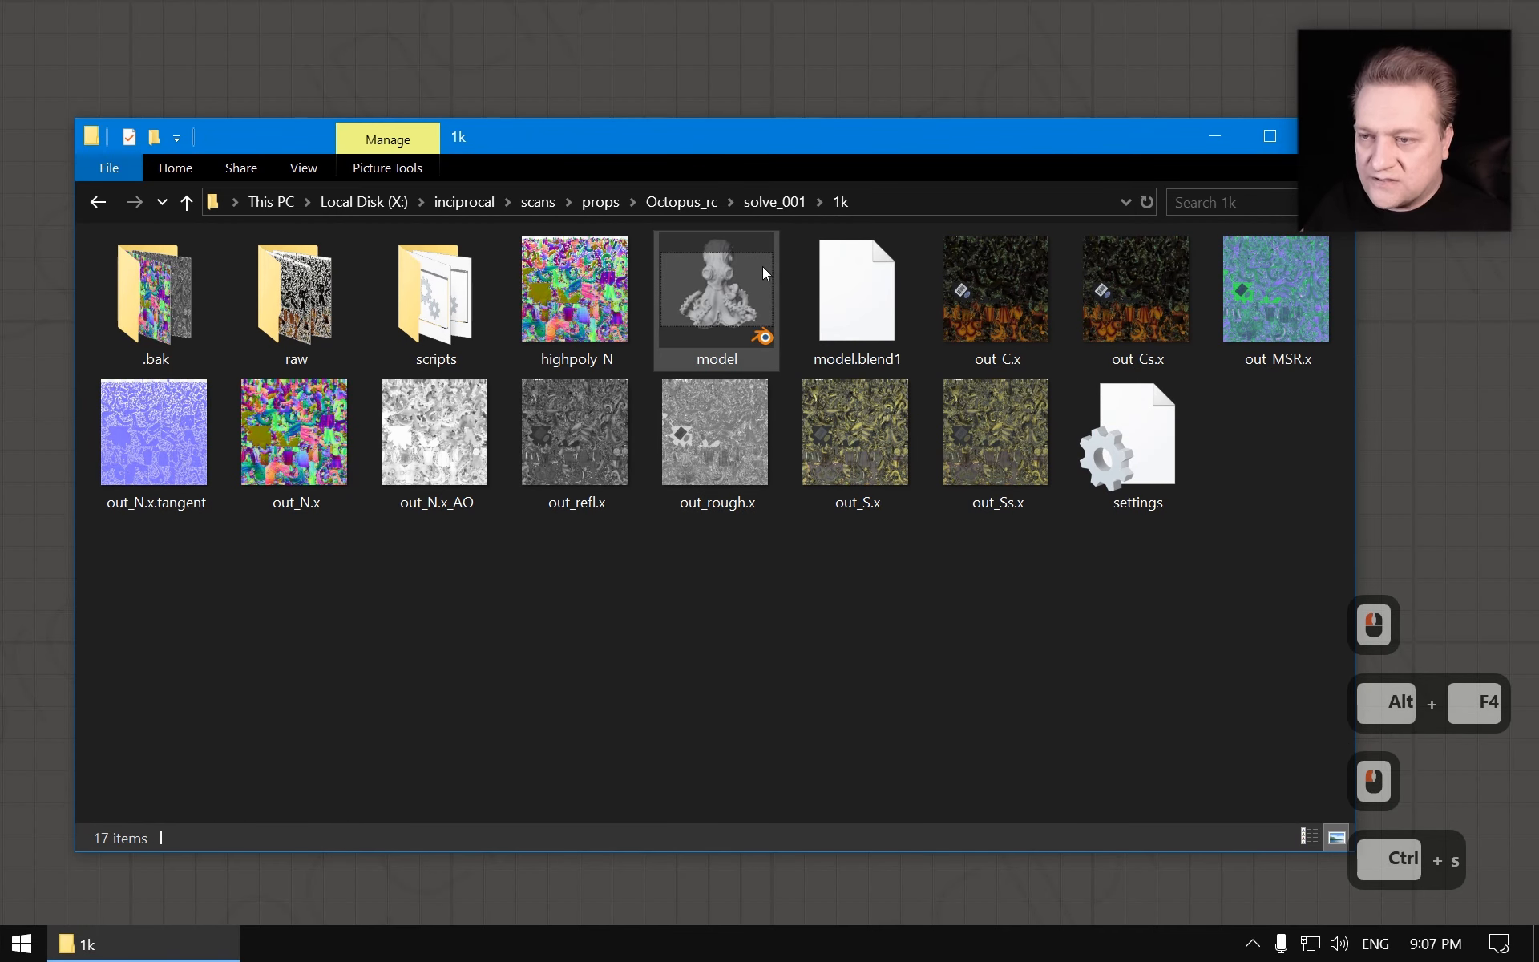
Run the 1. build script in the solve_001 8k scripts folder
{"action": "left_click", "coordinate": [672, 204]}
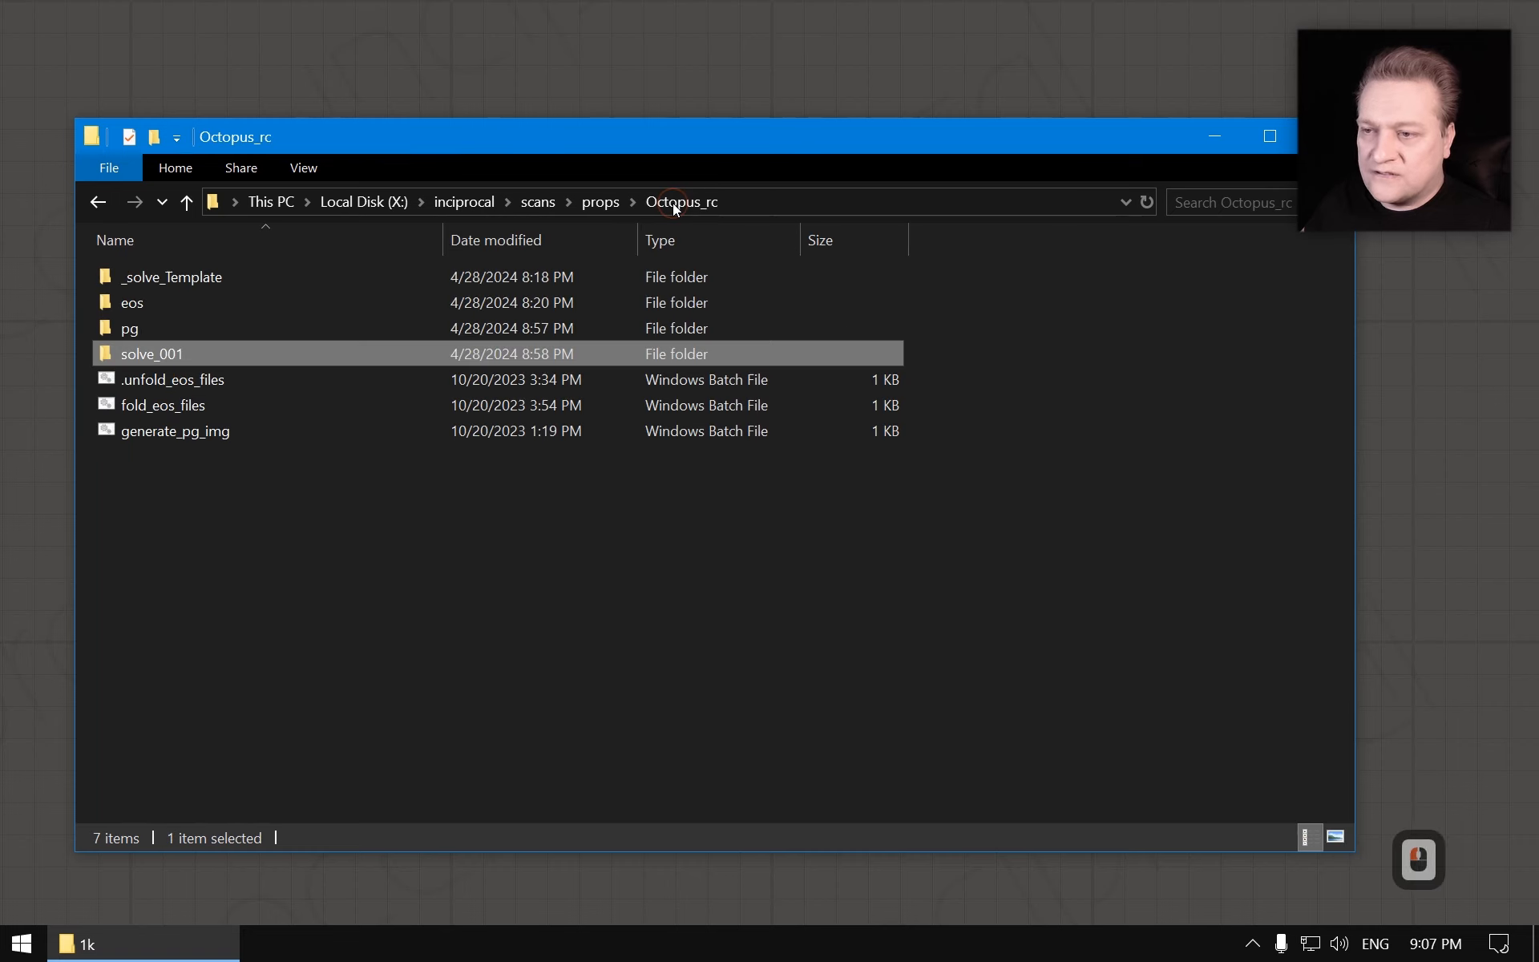
{"action": "double_click", "coordinate": [169, 354]}
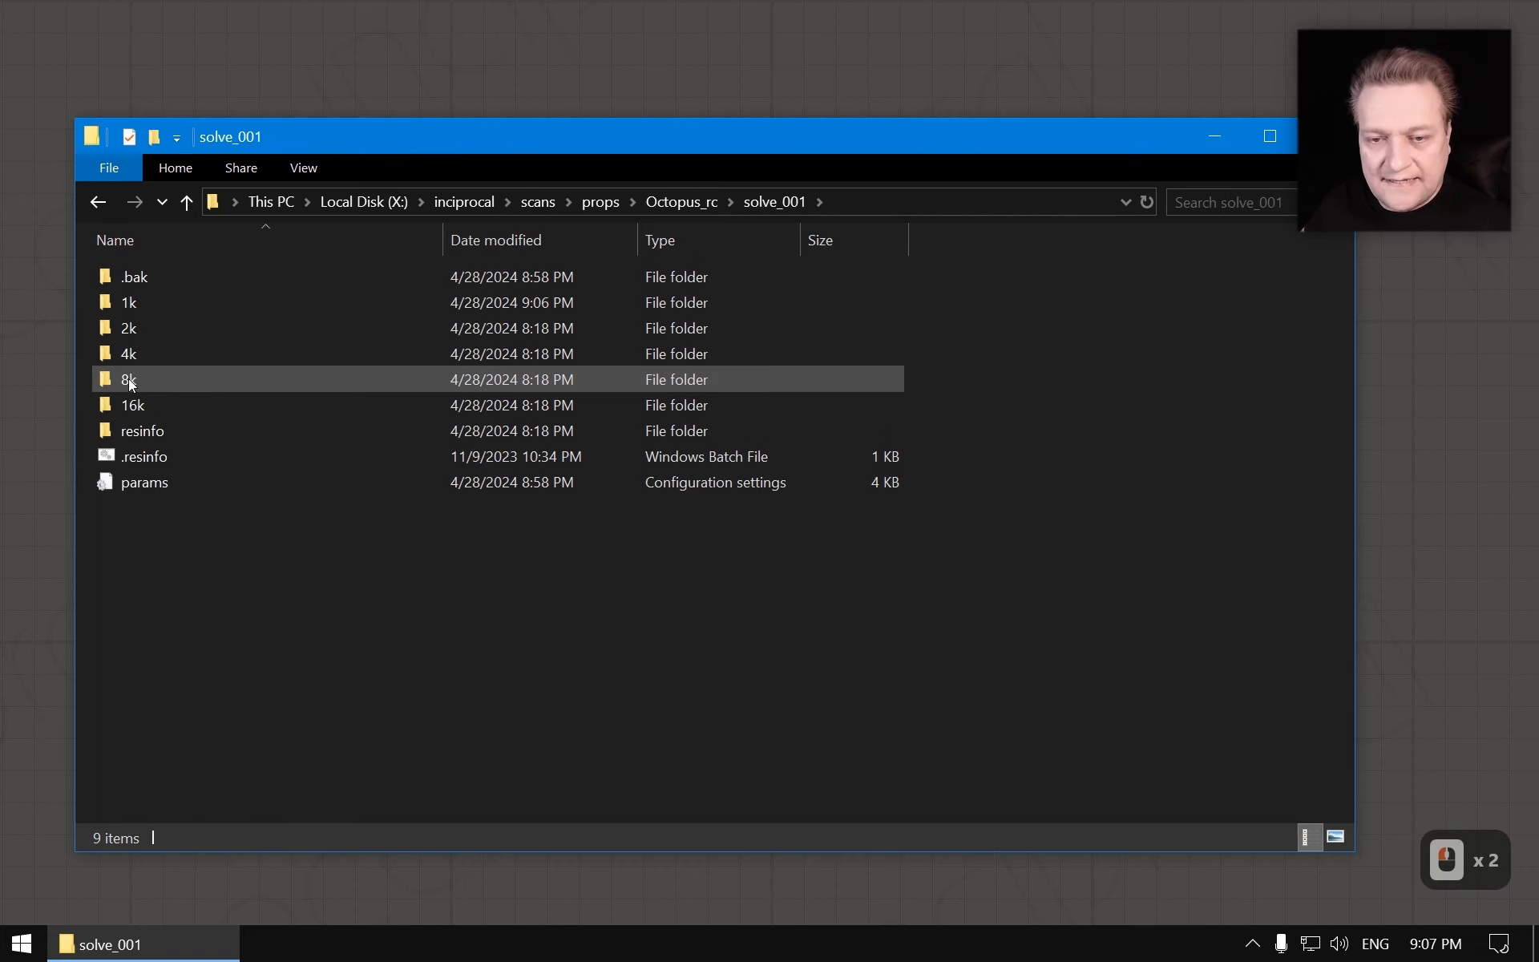
{"action": "double_click", "coordinate": [128, 378]}
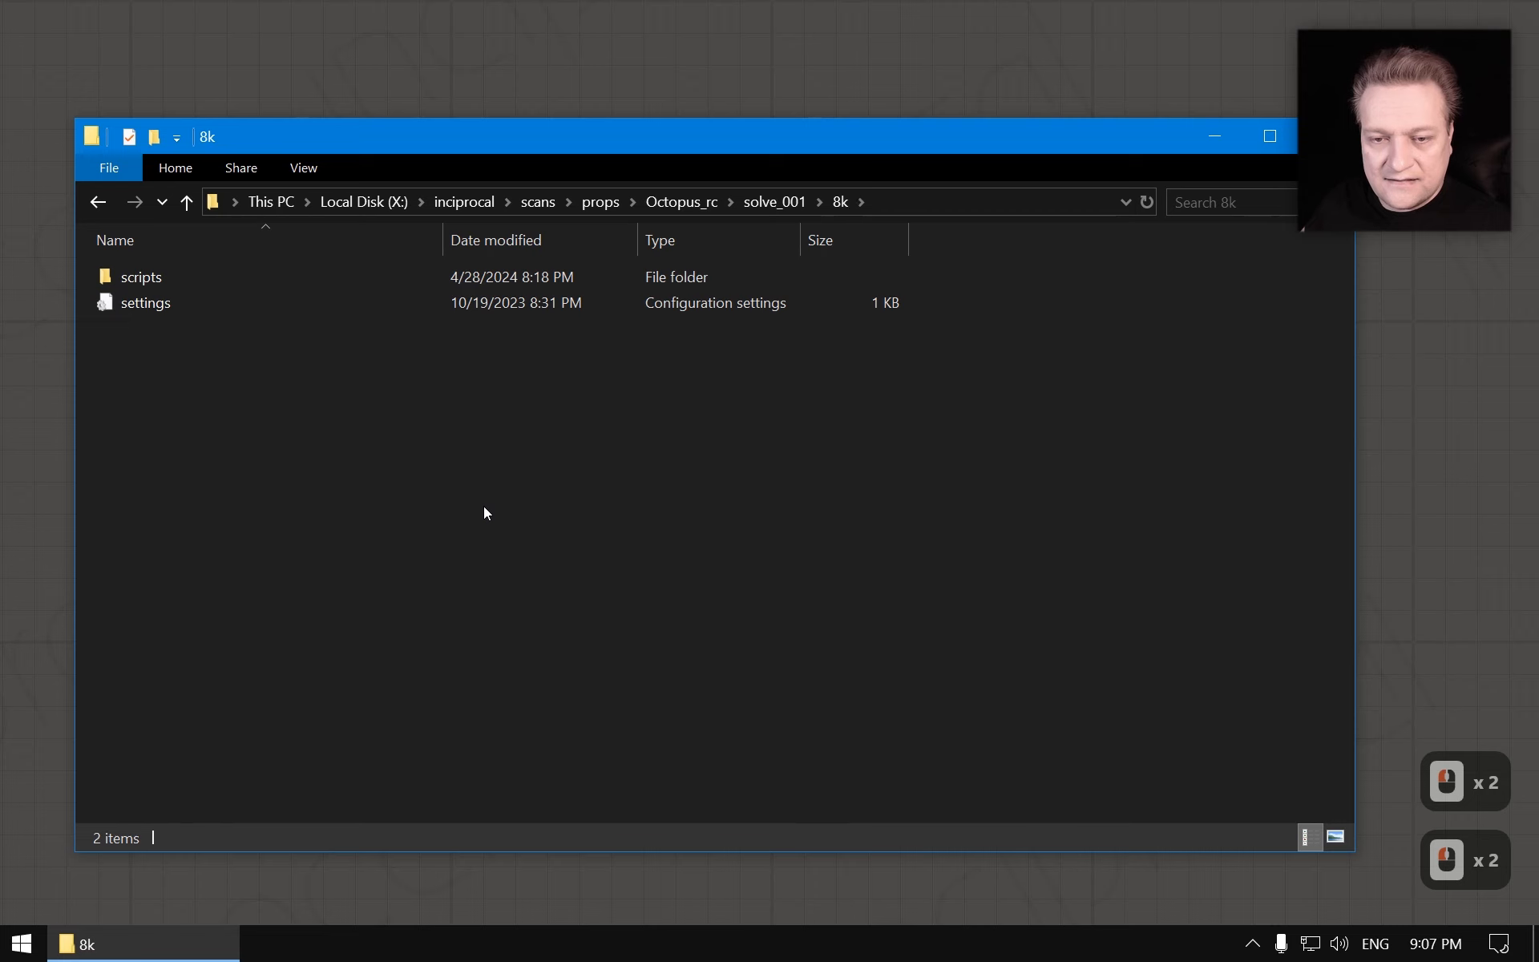
{"action": "double_click", "coordinate": [142, 281]}
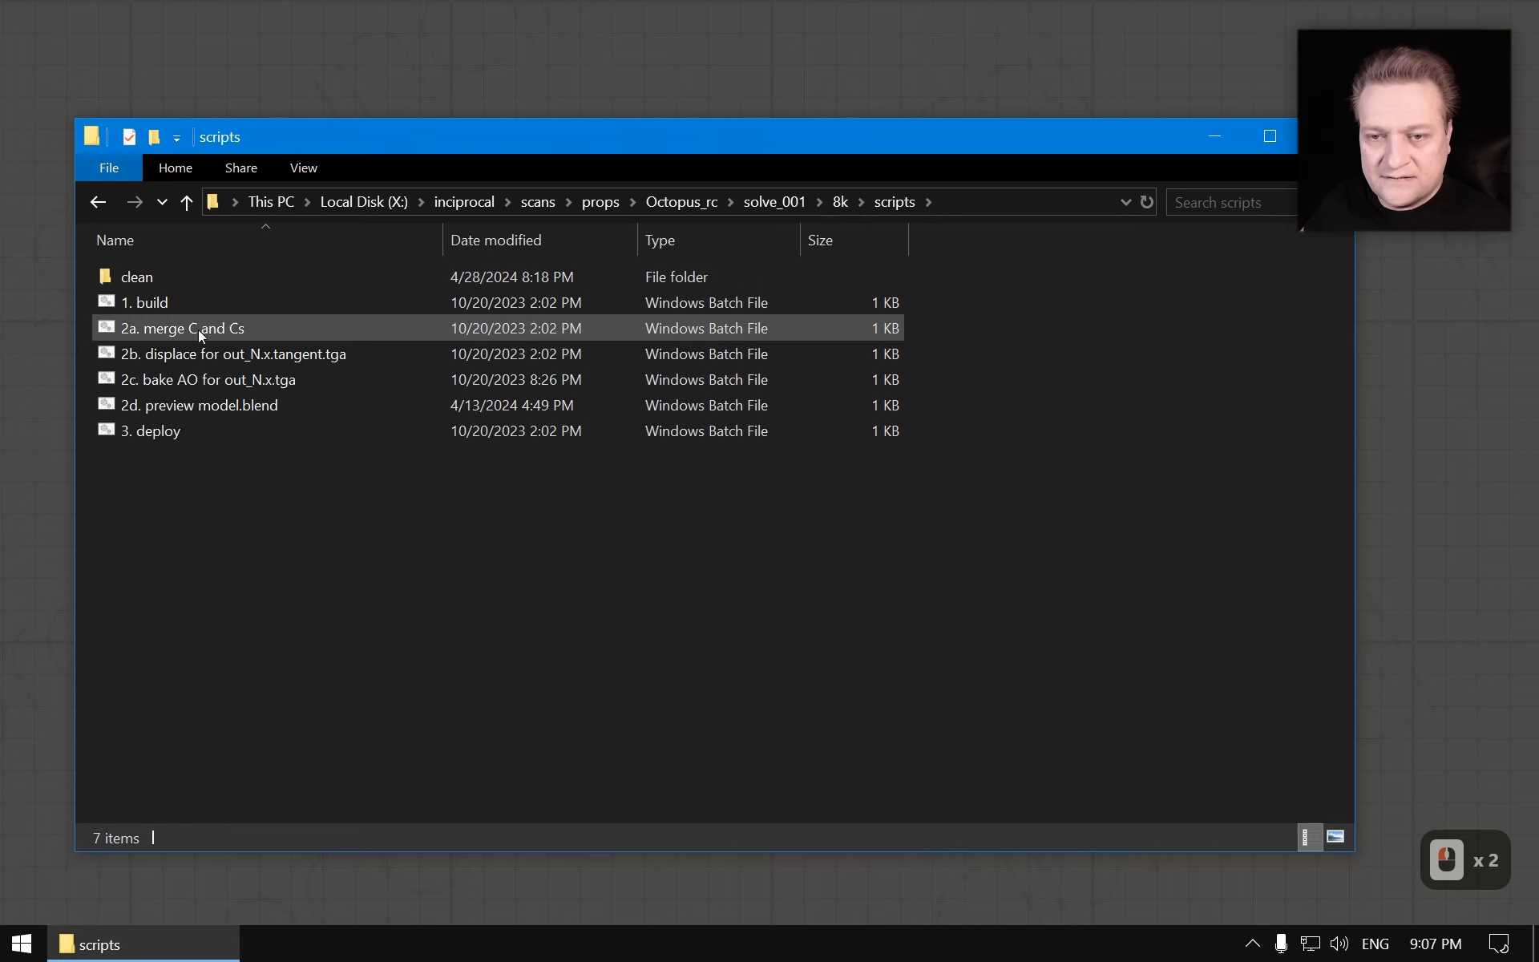
{"action": "double_click", "coordinate": [144, 302]}
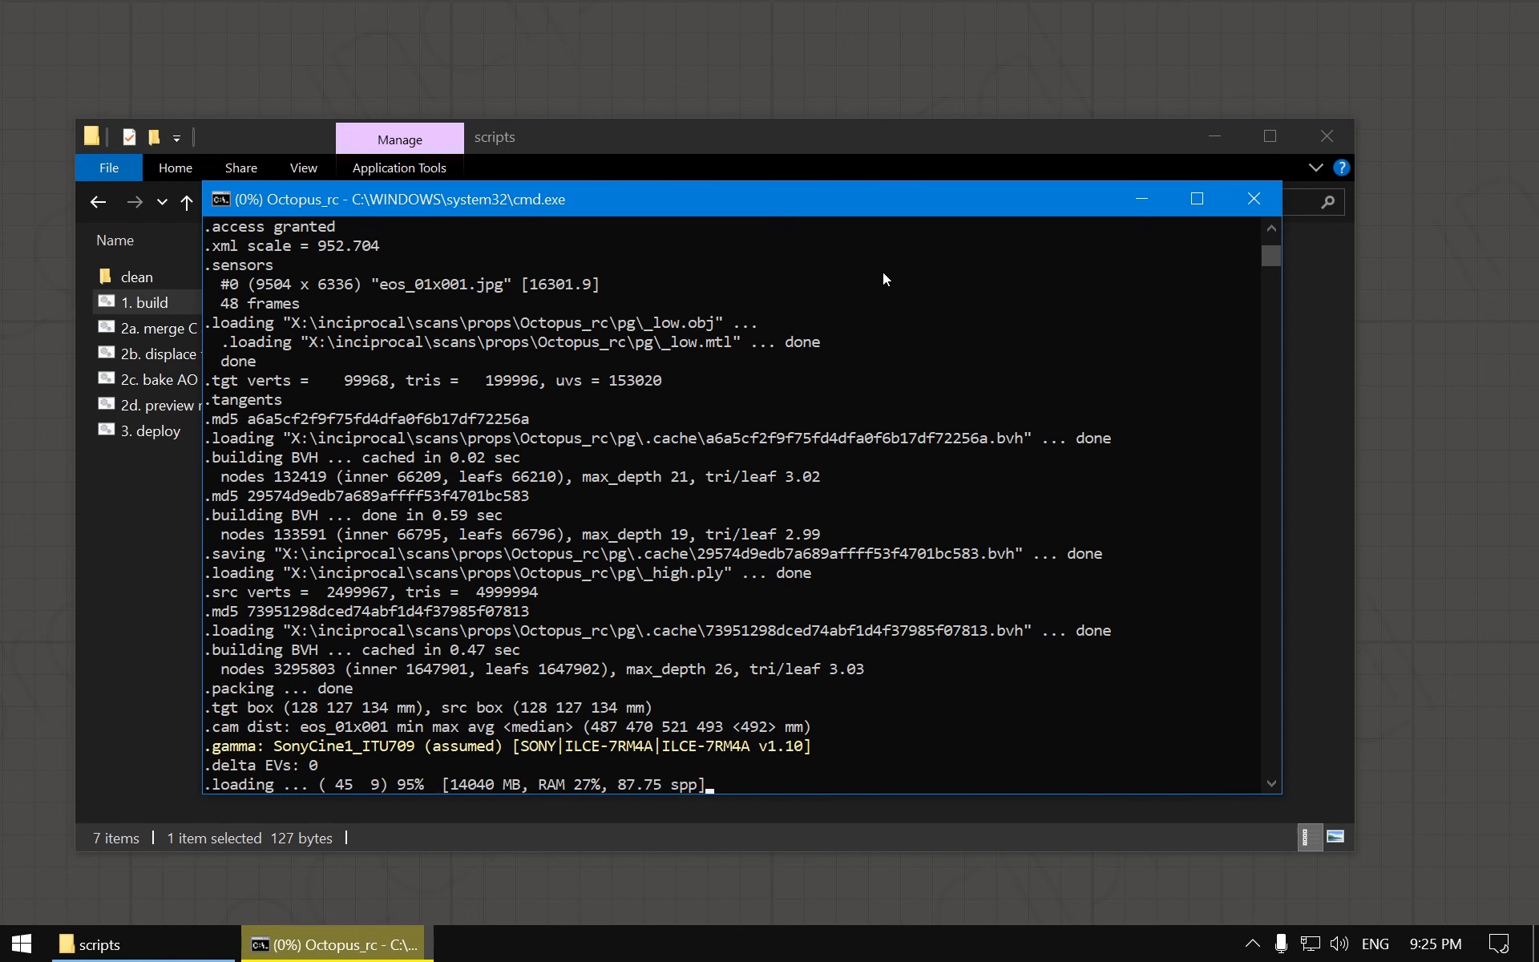
Check the build progress in the console window
{"action": "left_click", "coordinate": [190, 948]}
{"action": "left_click", "coordinate": [186, 202]}
{"action": "left_click", "coordinate": [97, 202]}
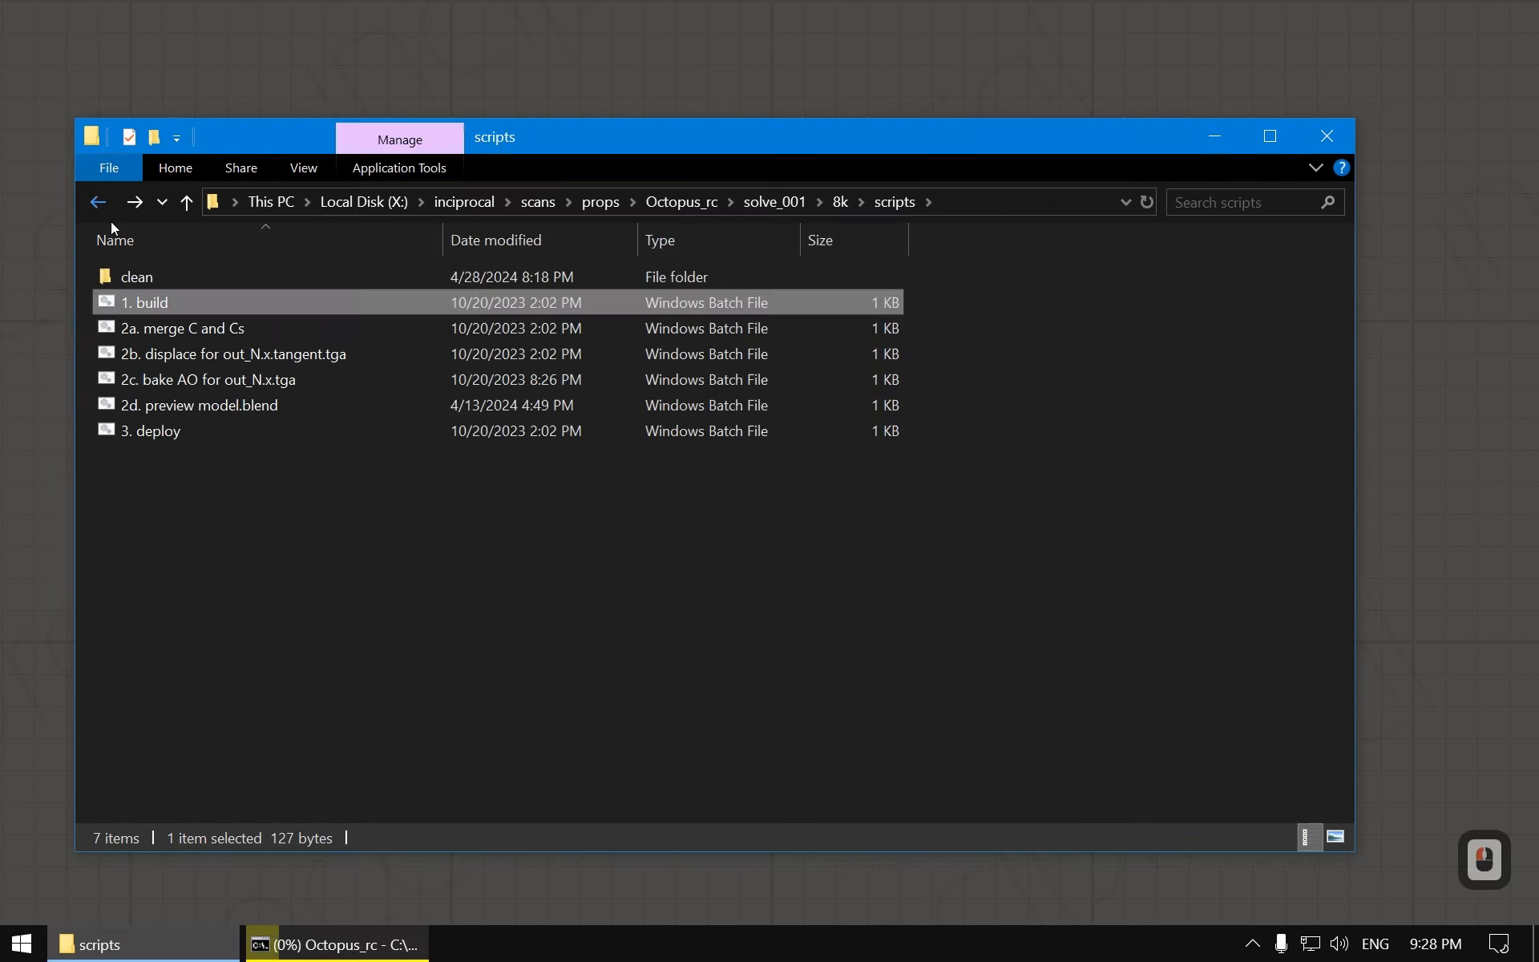
{"action": "left_click", "coordinate": [337, 944]}
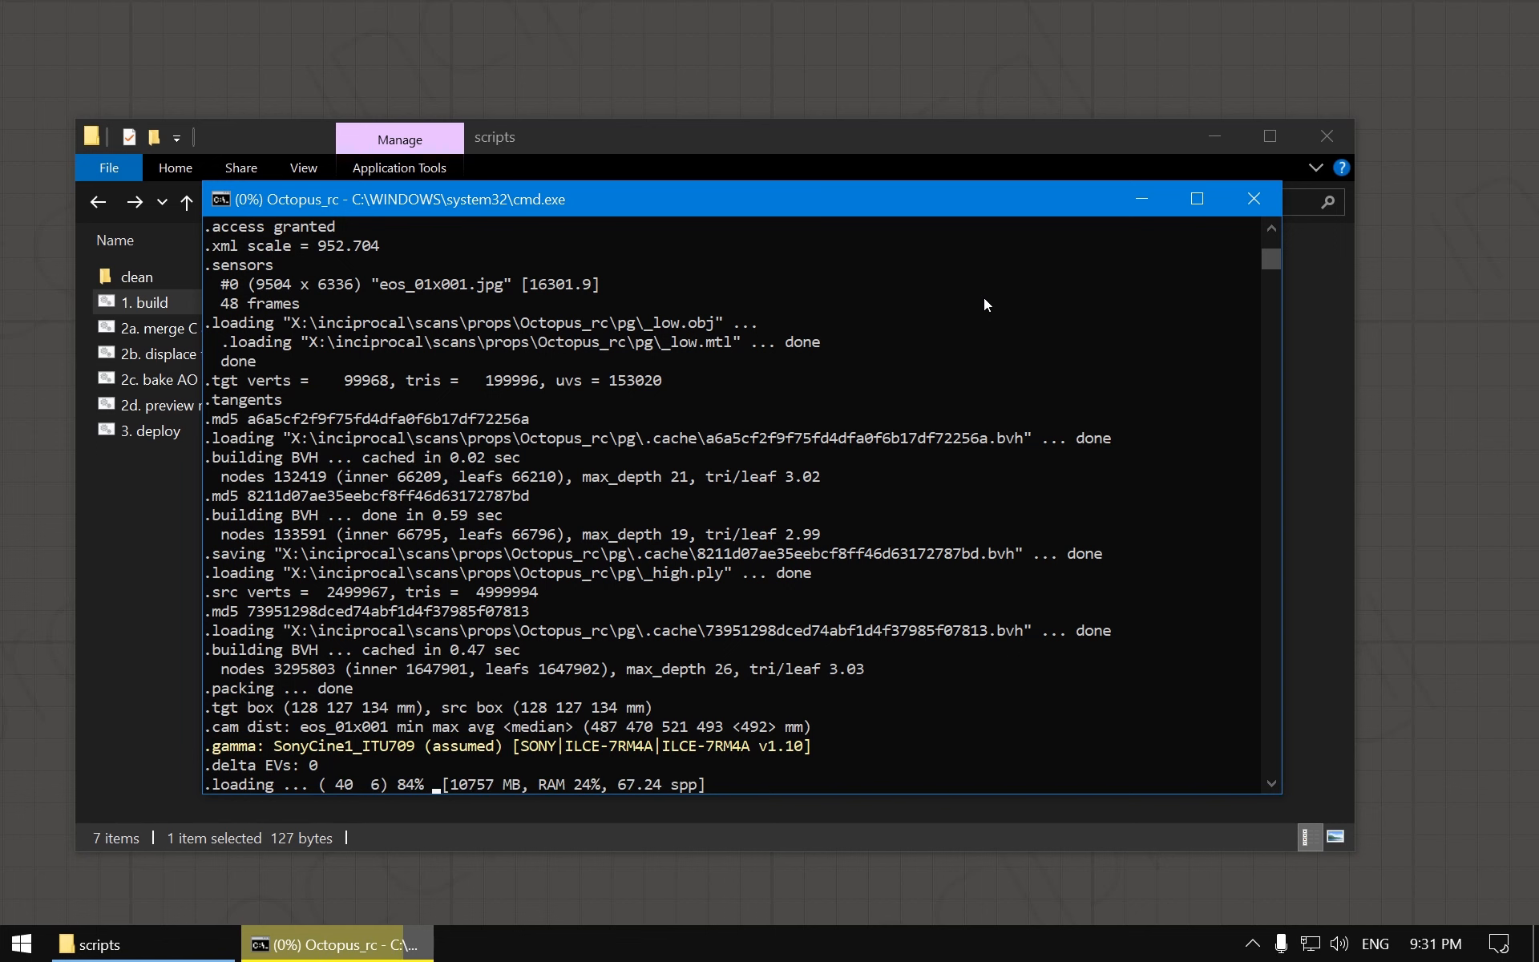